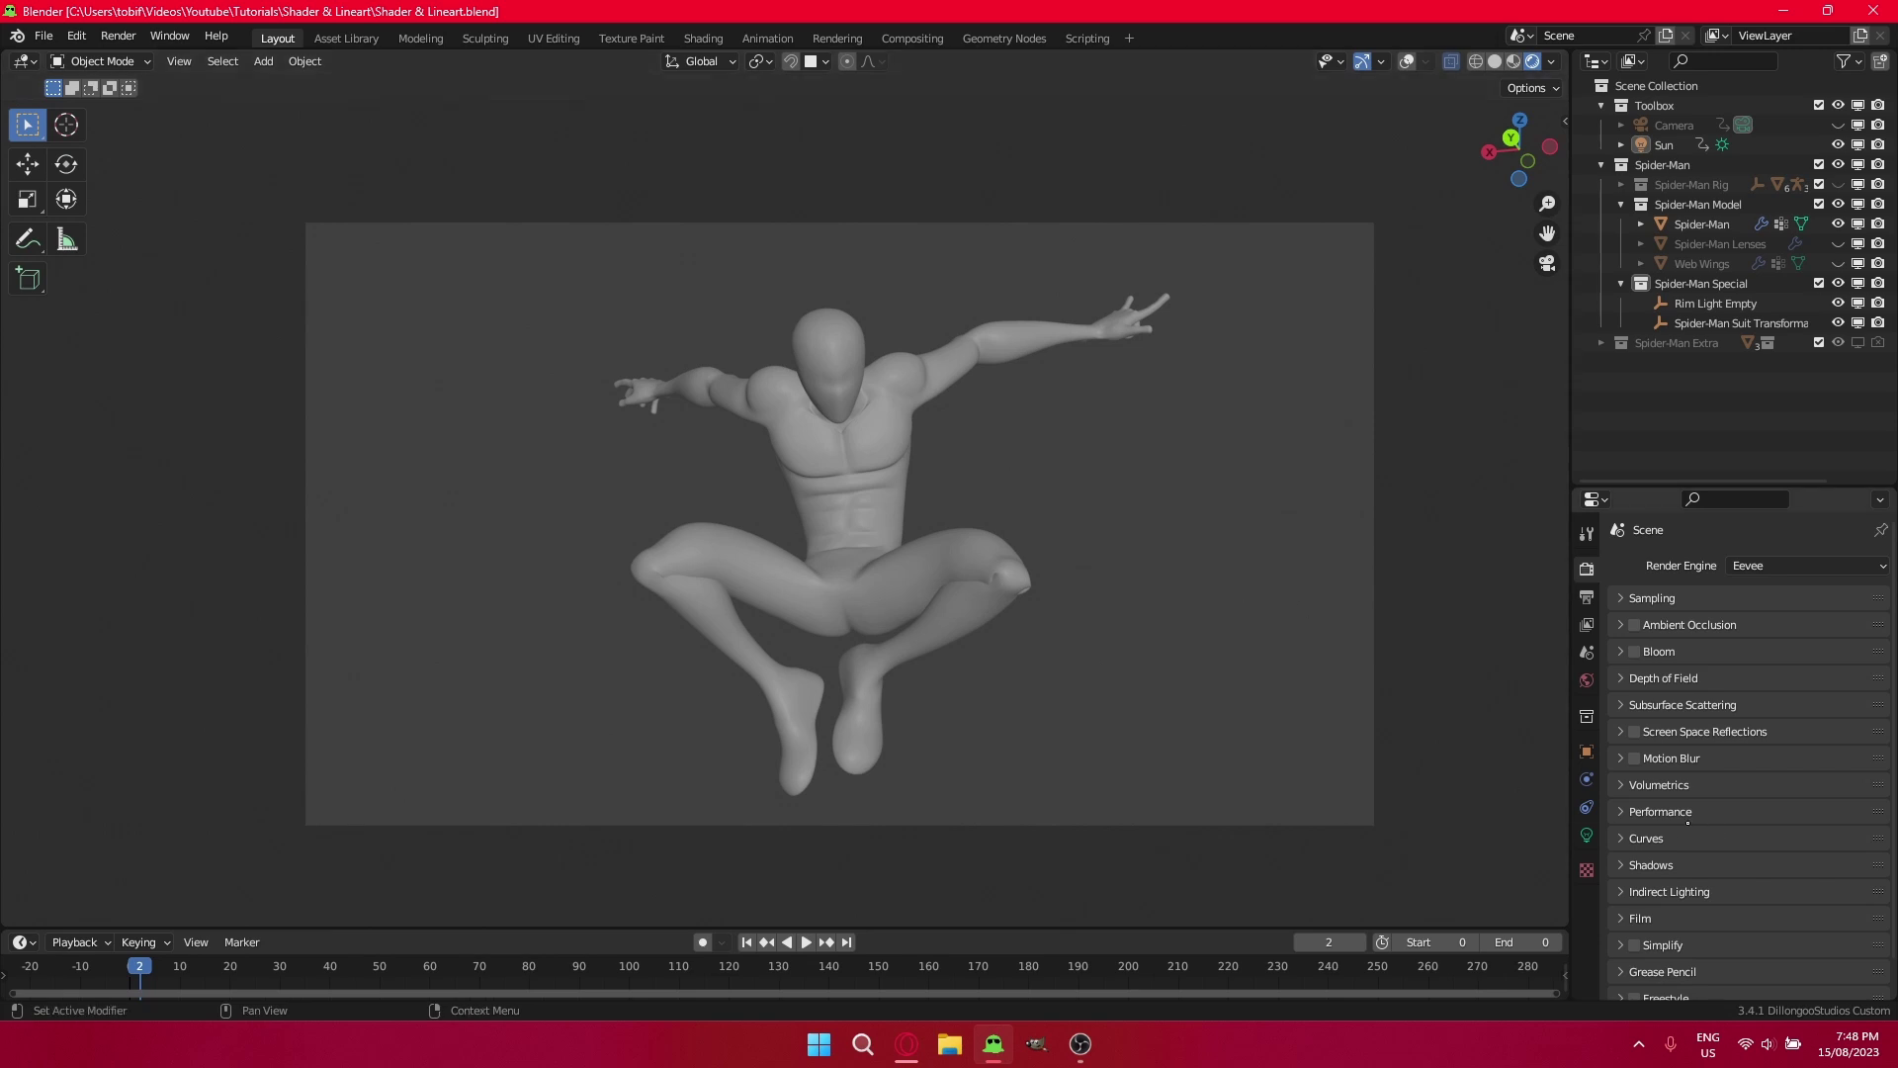
Enable Bloom in the scene's Eevee render settings.
{"action": "scroll", "coordinate": [1688, 823], "scroll_direction": "down", "scroll_amount": 2}
{"action": "scroll", "coordinate": [1688, 822], "scroll_direction": "up", "scroll_amount": 2}
{"action": "left_click", "coordinate": [1634, 652]}
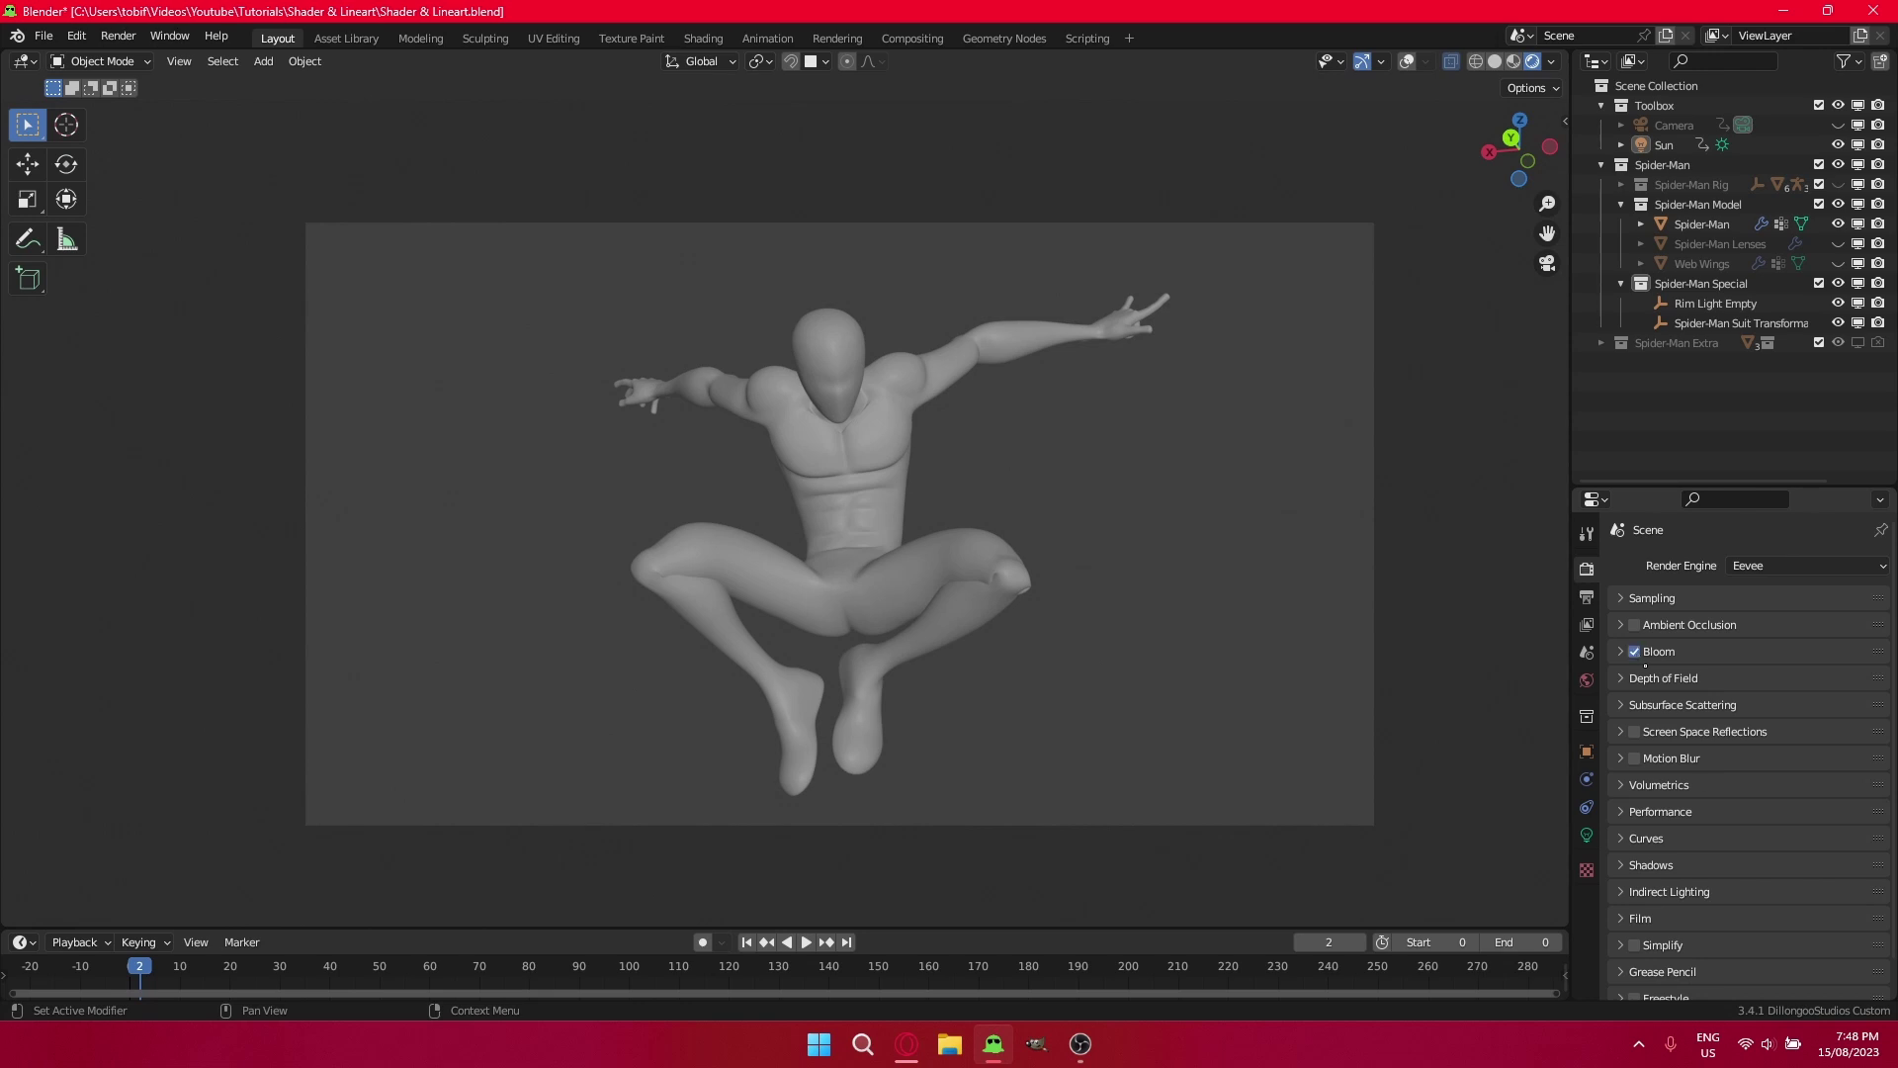
Set the shadow cube size and cascade size to 4096 px and turn off soft shadows.
{"action": "scroll", "coordinate": [1652, 671], "scroll_direction": "down", "scroll_amount": 1}
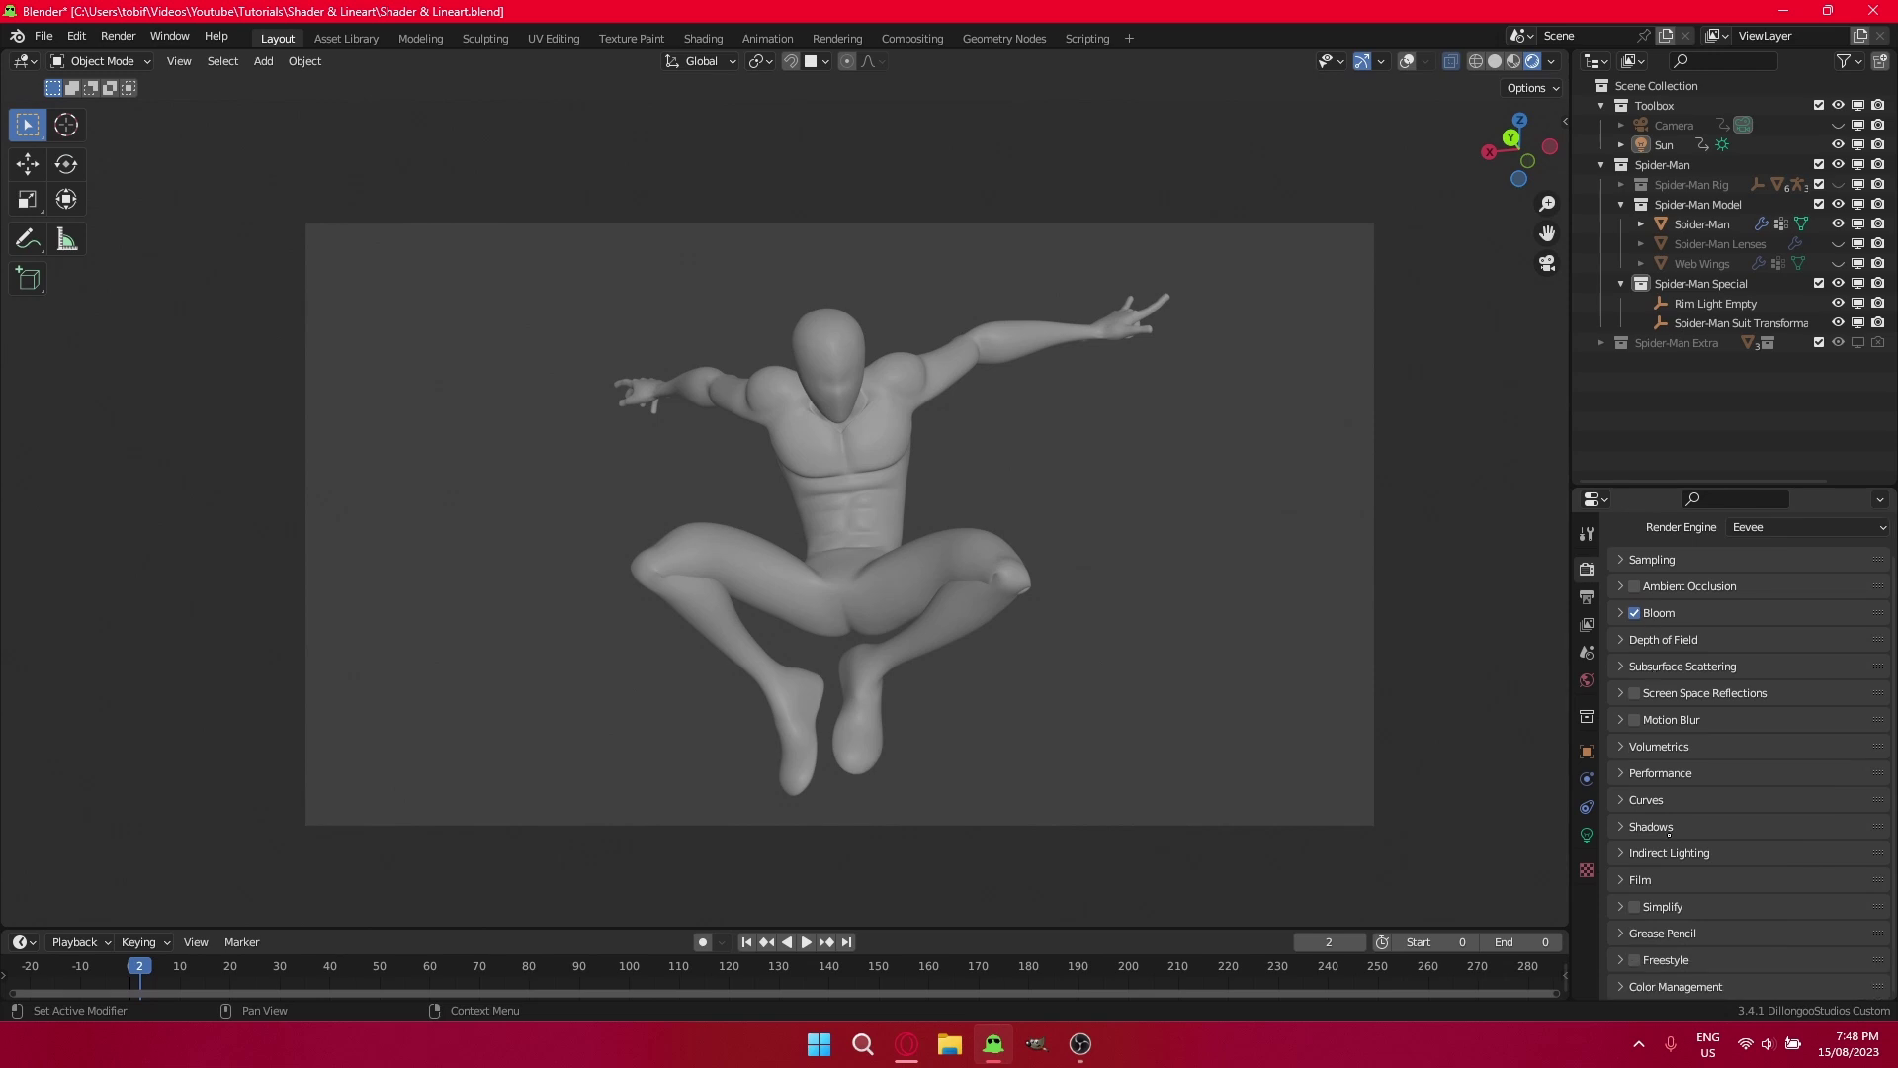
{"action": "left_click", "coordinate": [1669, 835]}
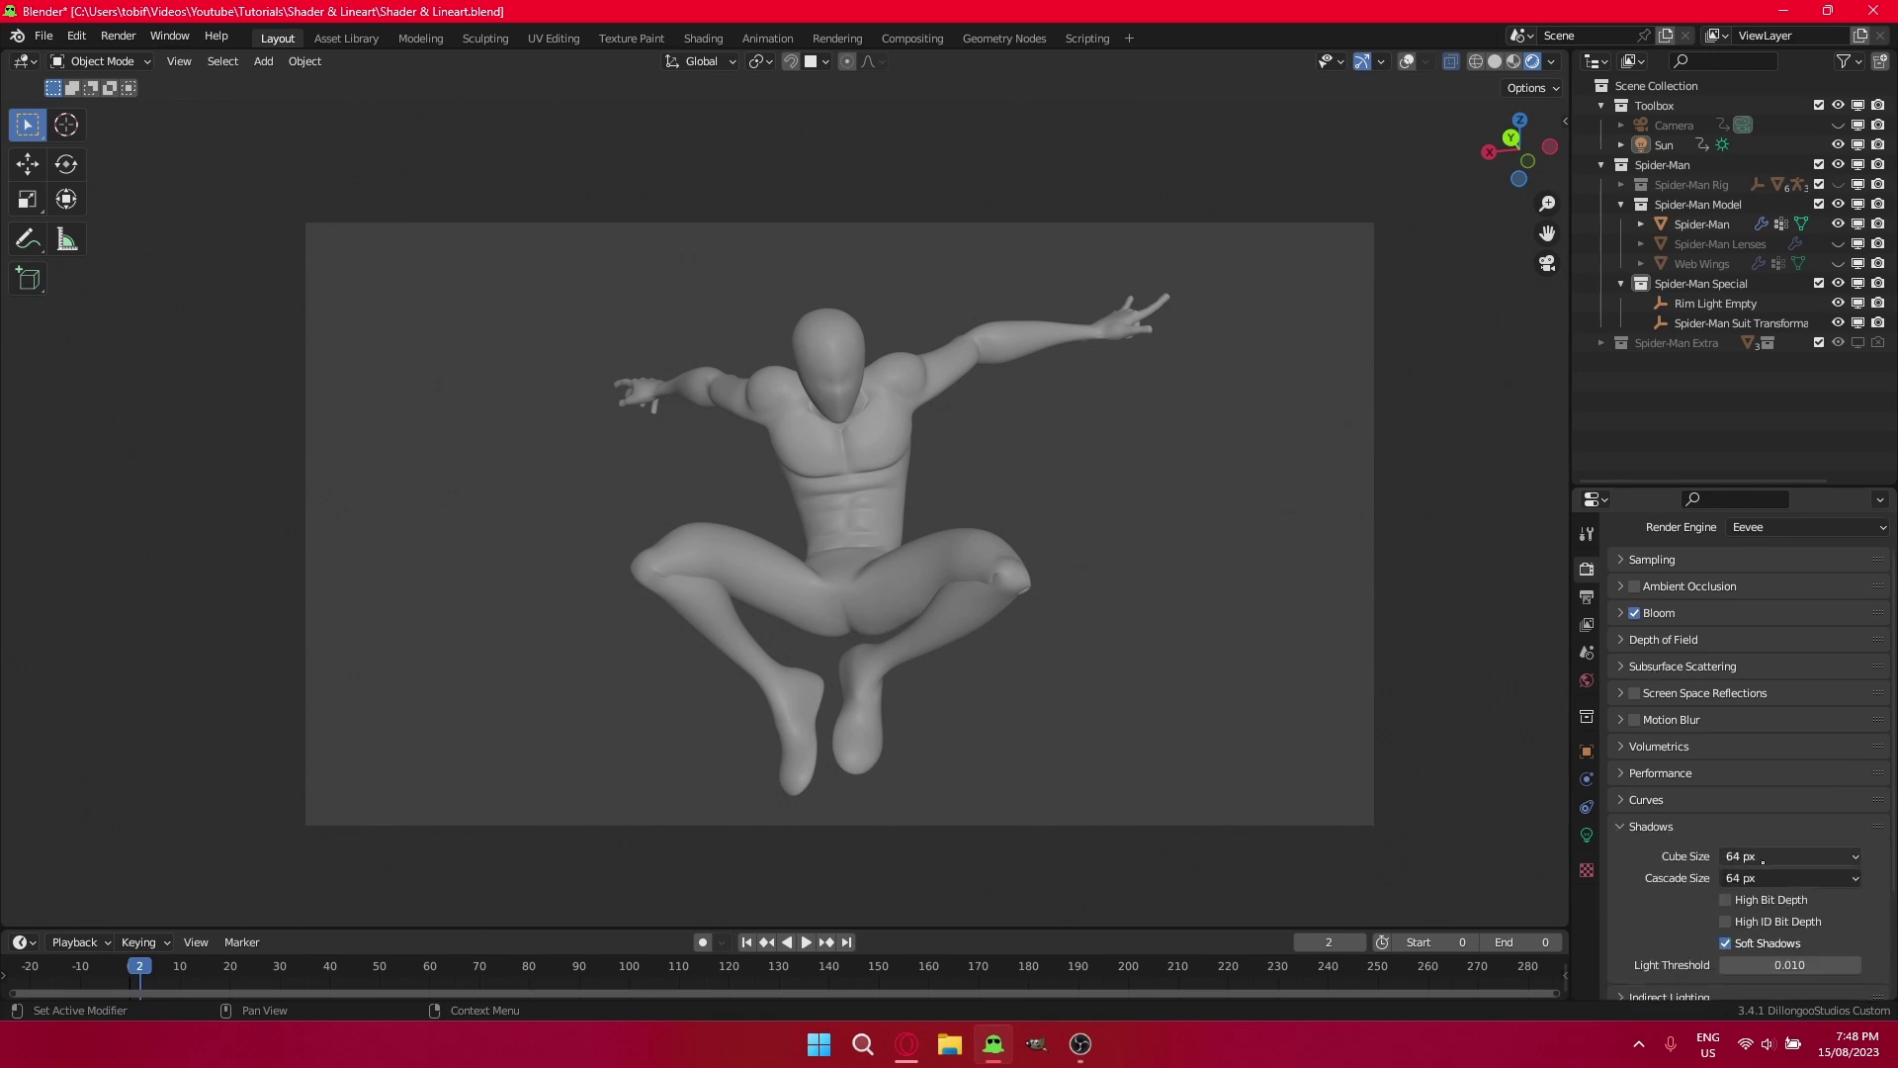
{"action": "left_click", "coordinate": [1736, 857]}
{"action": "left_click", "coordinate": [1725, 703]}
{"action": "left_click", "coordinate": [1743, 879]}
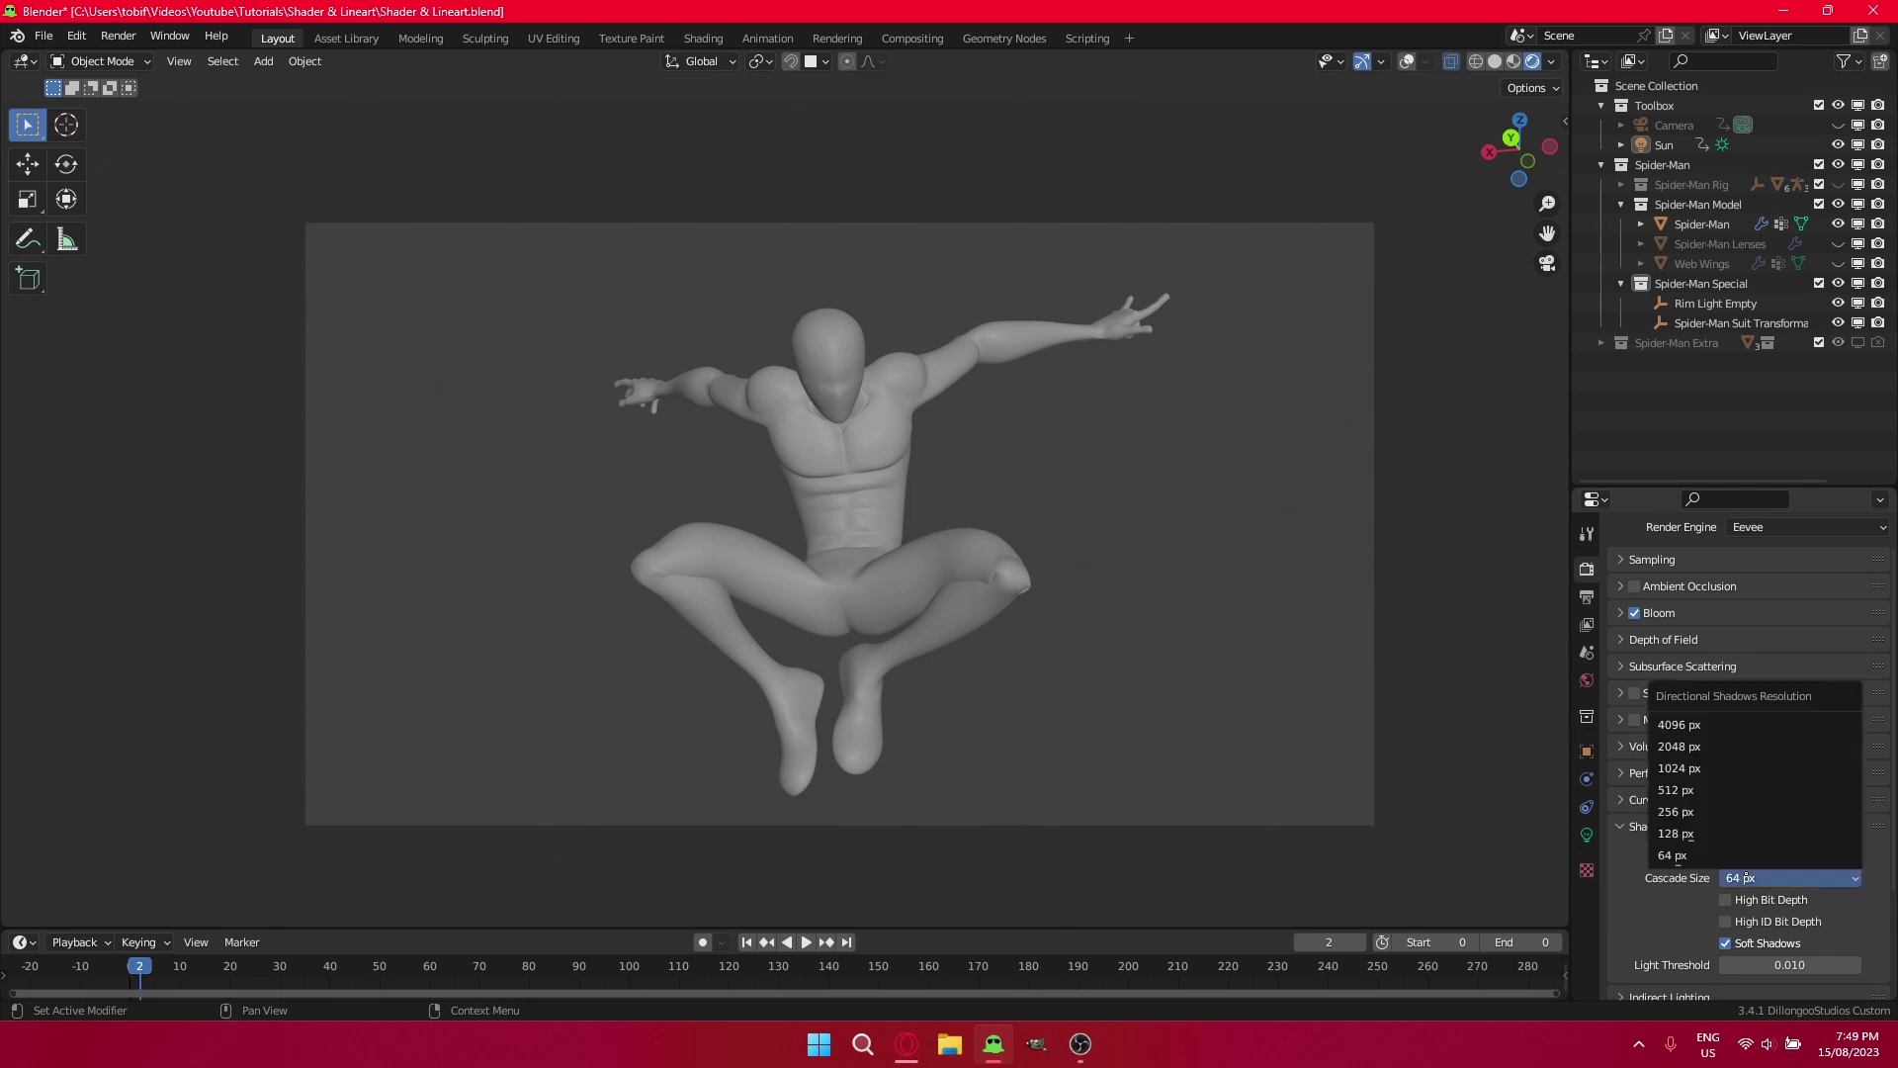
{"action": "left_click", "coordinate": [1725, 725]}
{"action": "scroll", "coordinate": [1693, 872], "scroll_direction": "down", "scroll_amount": 1}
{"action": "scroll", "coordinate": [1694, 872], "scroll_direction": "down", "scroll_amount": 1}
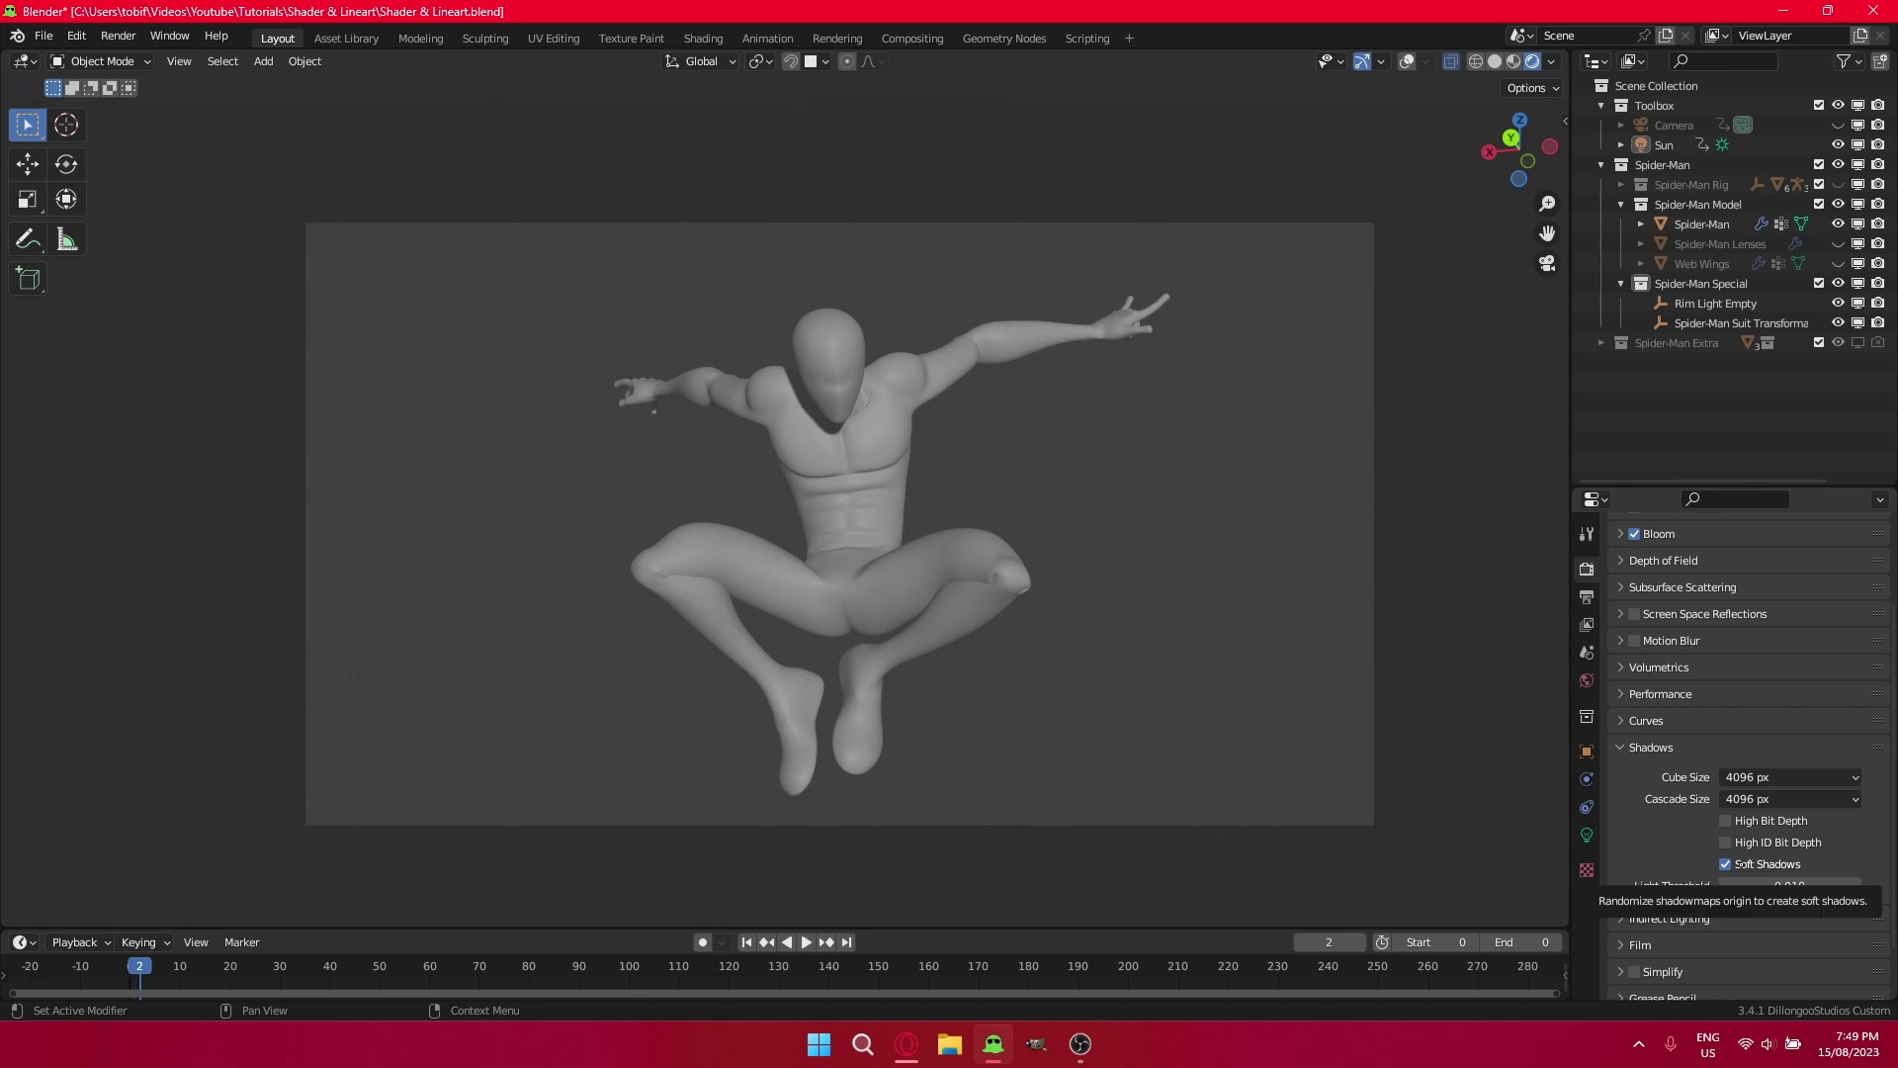
{"action": "left_click", "coordinate": [1740, 864]}
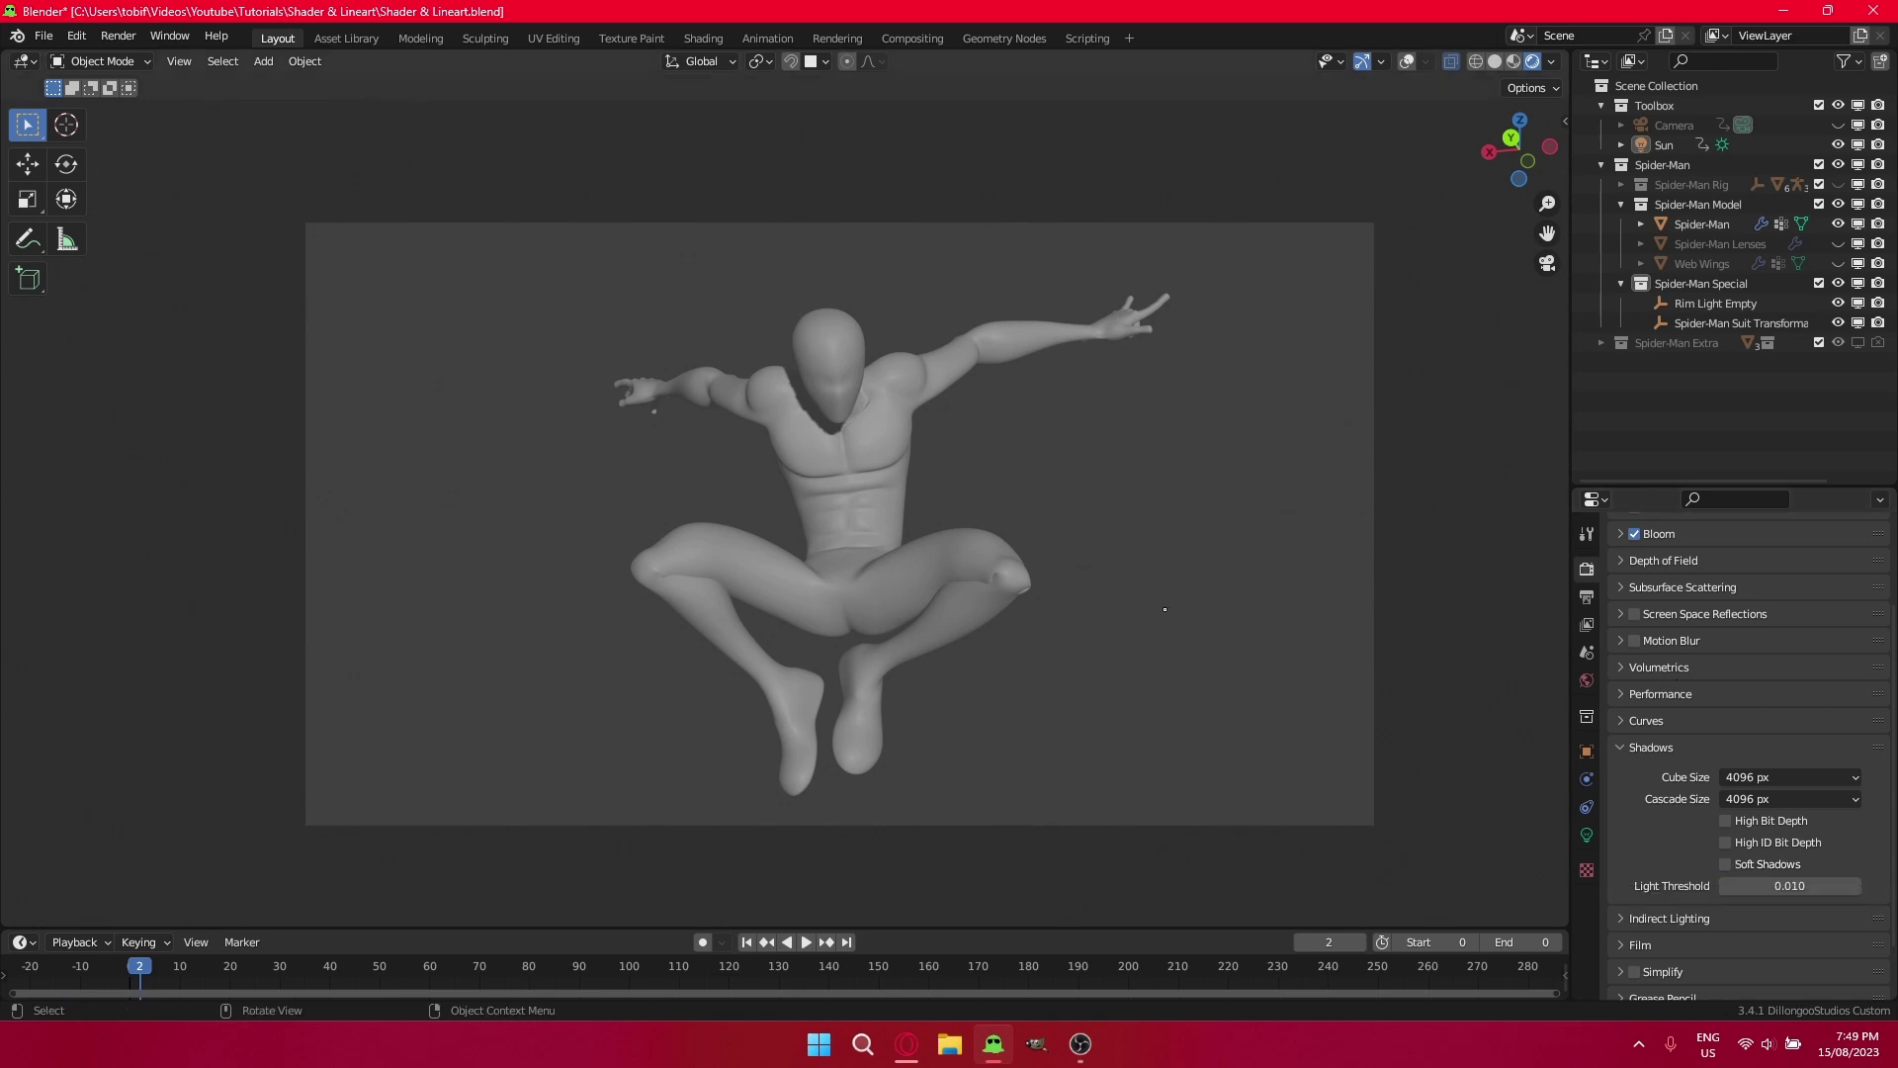
Enable the Z data pass for the view layer.
{"action": "left_click", "coordinate": [1587, 624]}
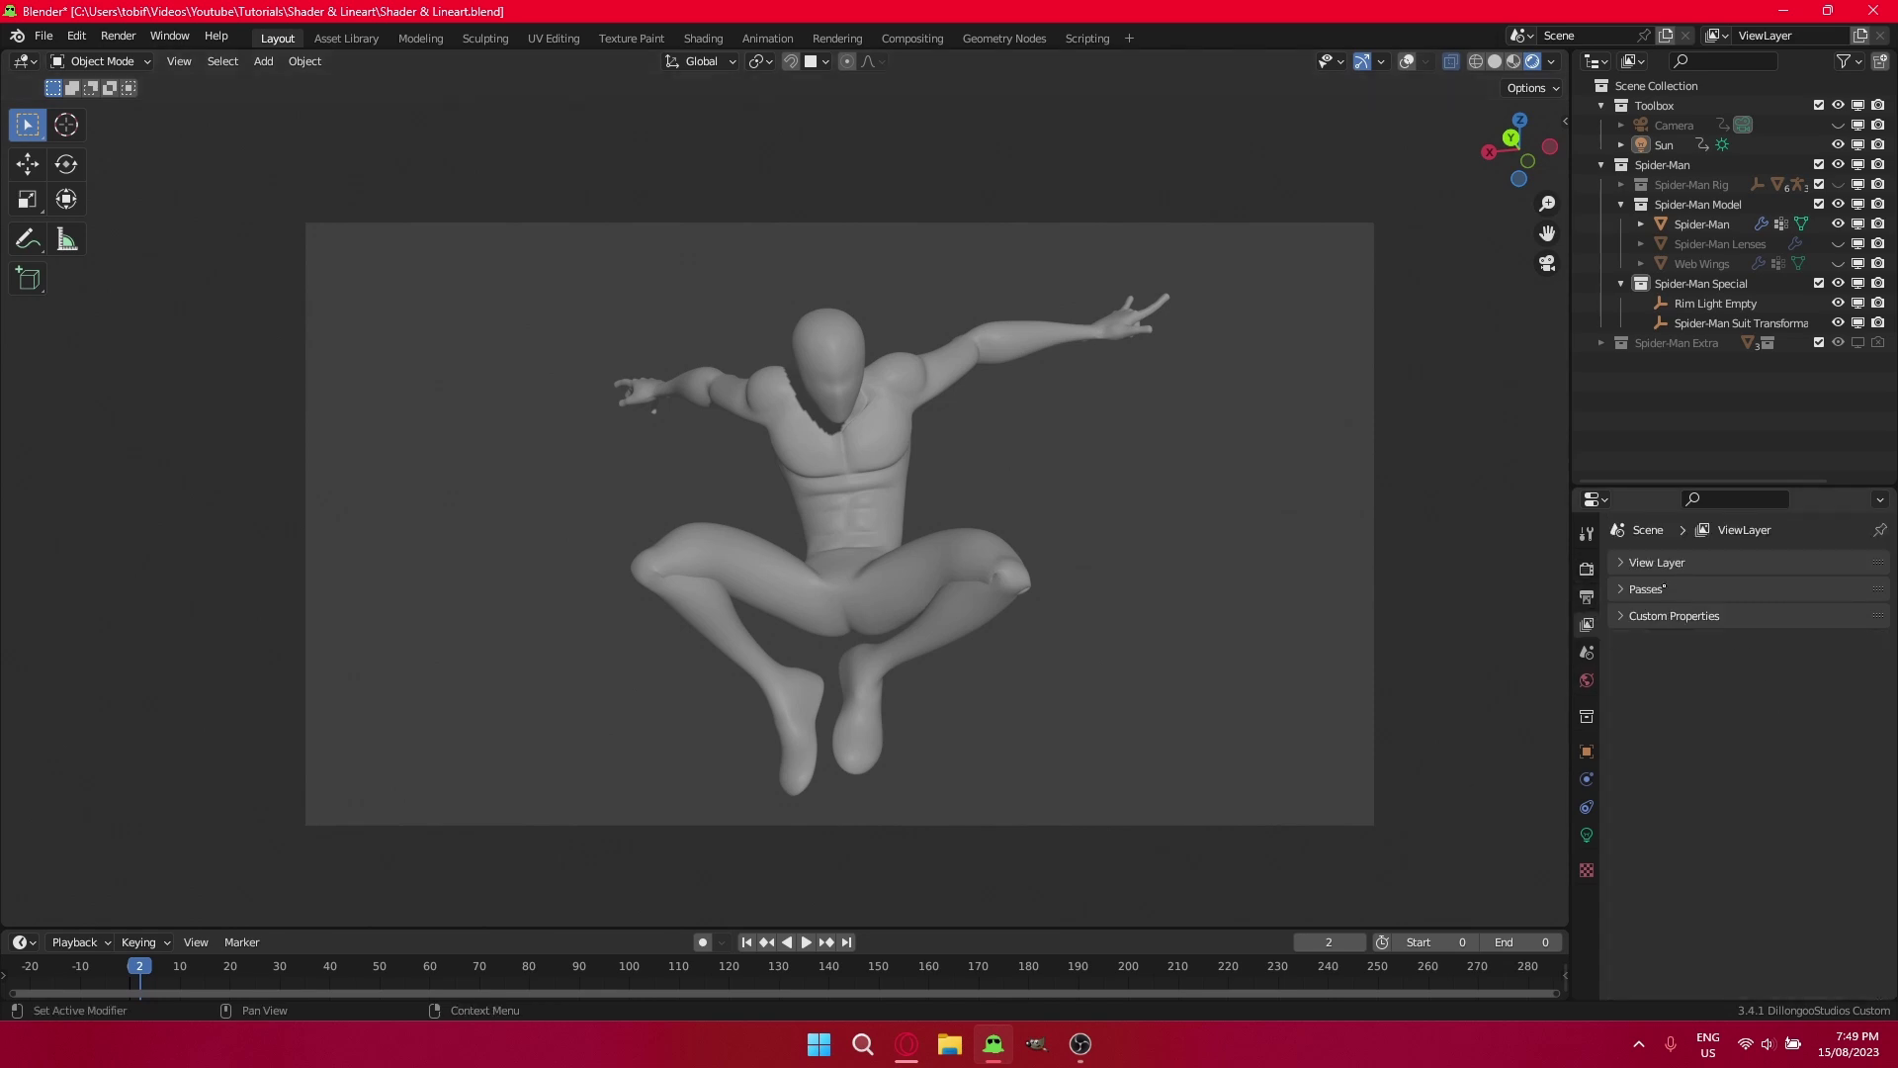
{"action": "left_click", "coordinate": [1647, 588]}
{"action": "left_click", "coordinate": [1655, 614]}
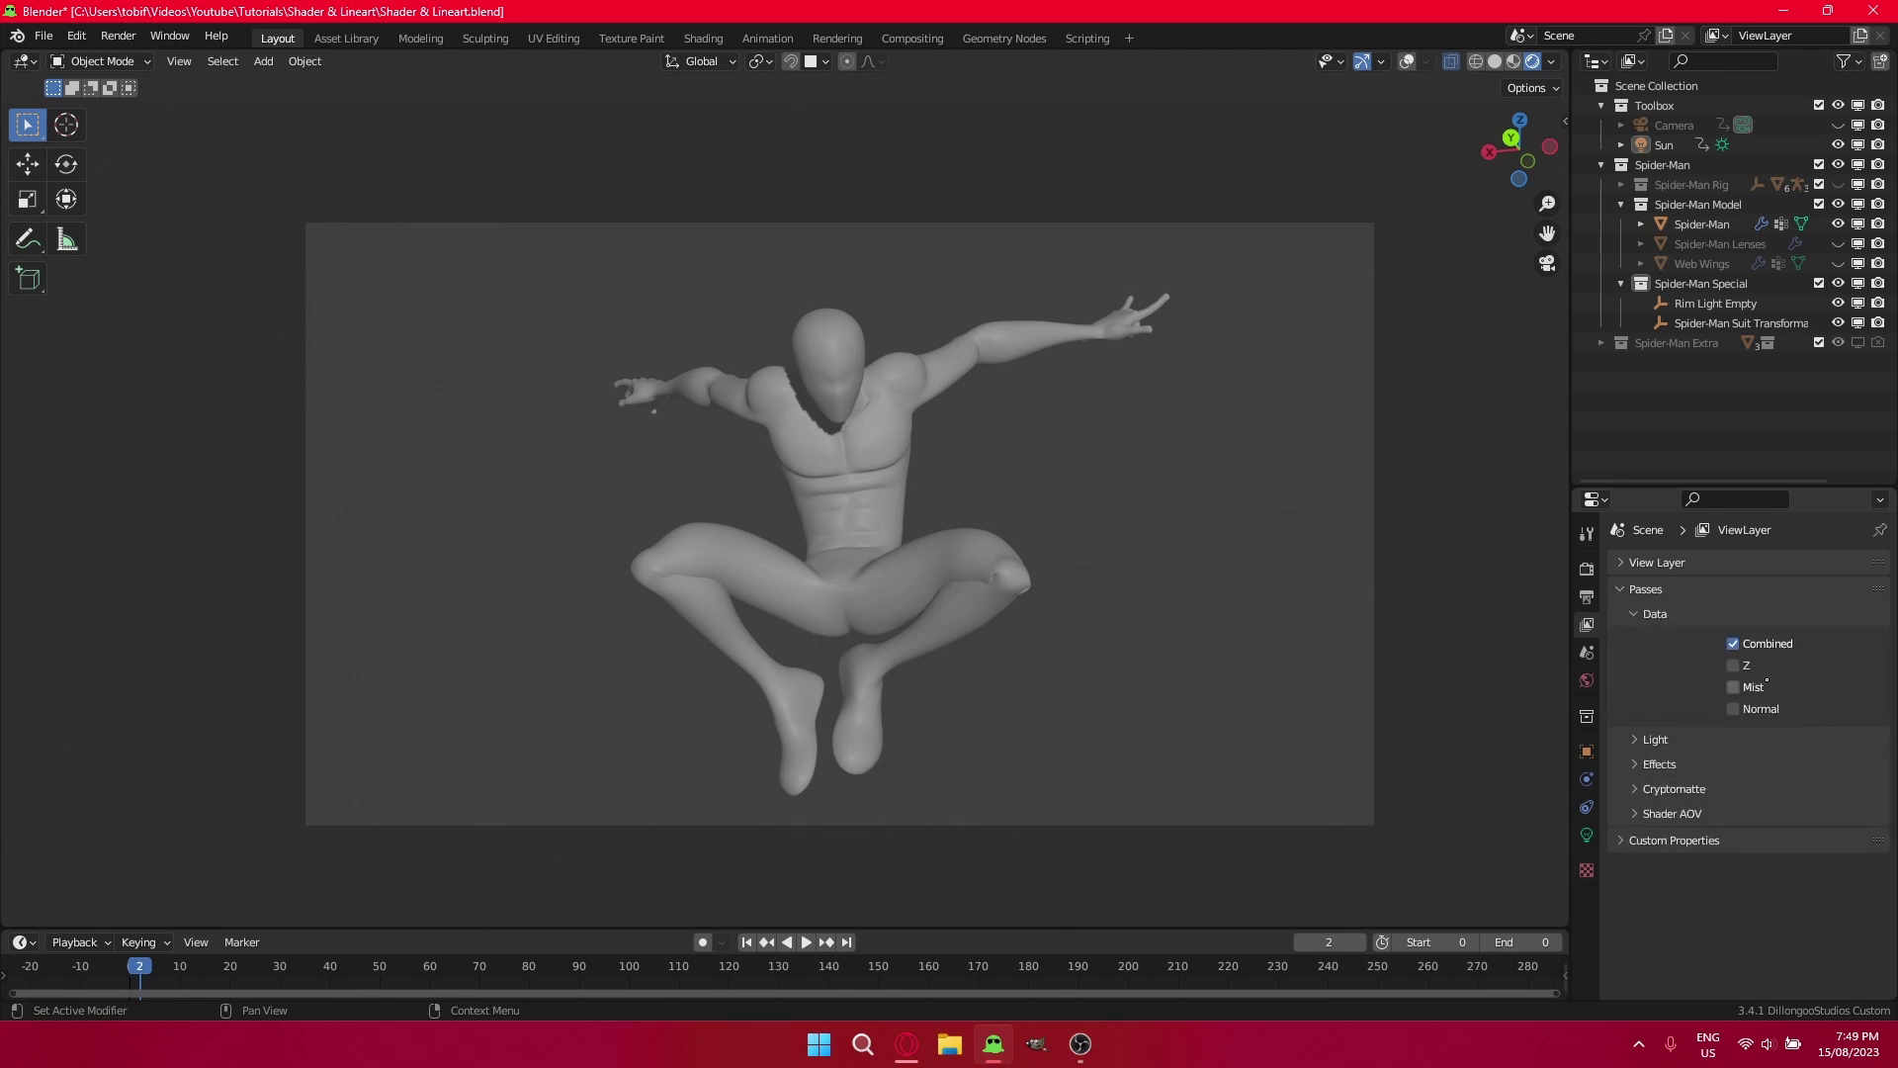
{"action": "left_click", "coordinate": [1746, 666]}
Set the cascaded shadow map's max distance to 15 m for the Sun light.
{"action": "scroll", "coordinate": [813, 388], "scroll_direction": "up", "scroll_amount": 5}
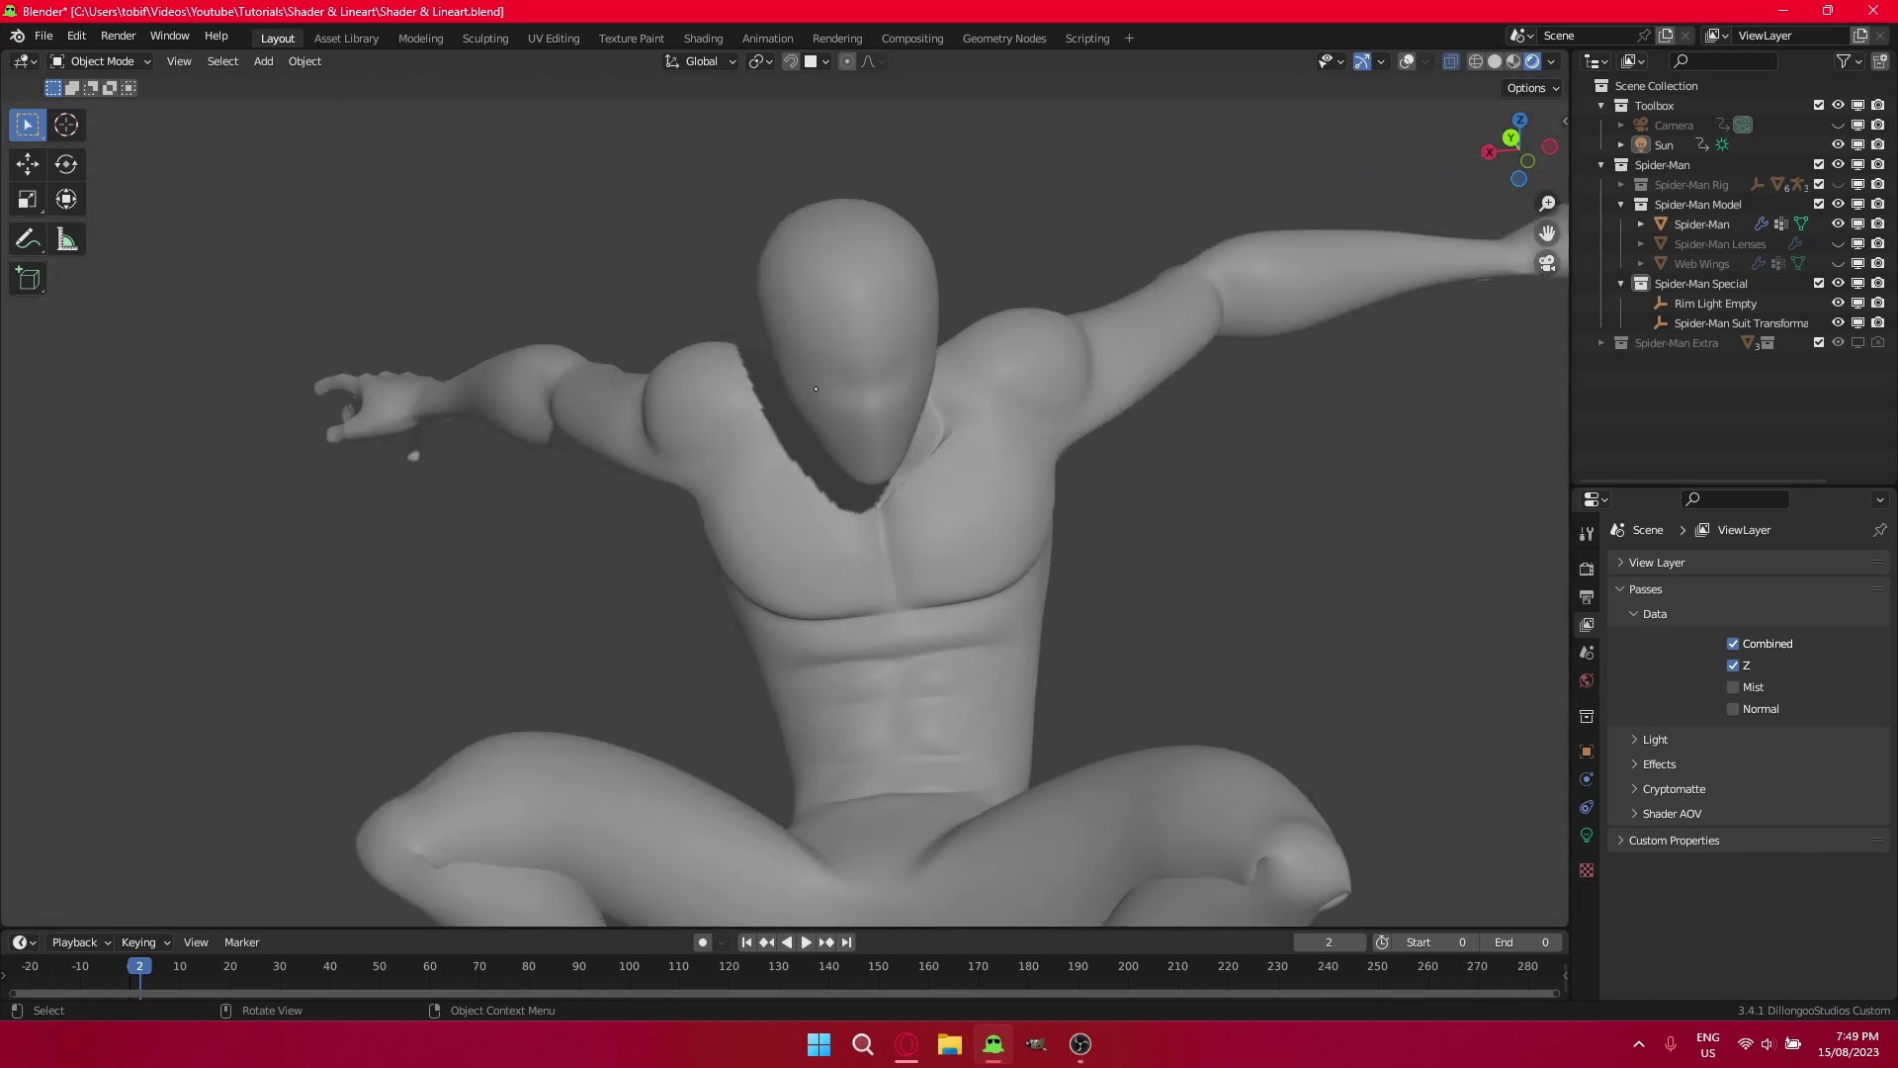
{"action": "left_click", "coordinate": [1658, 145]}
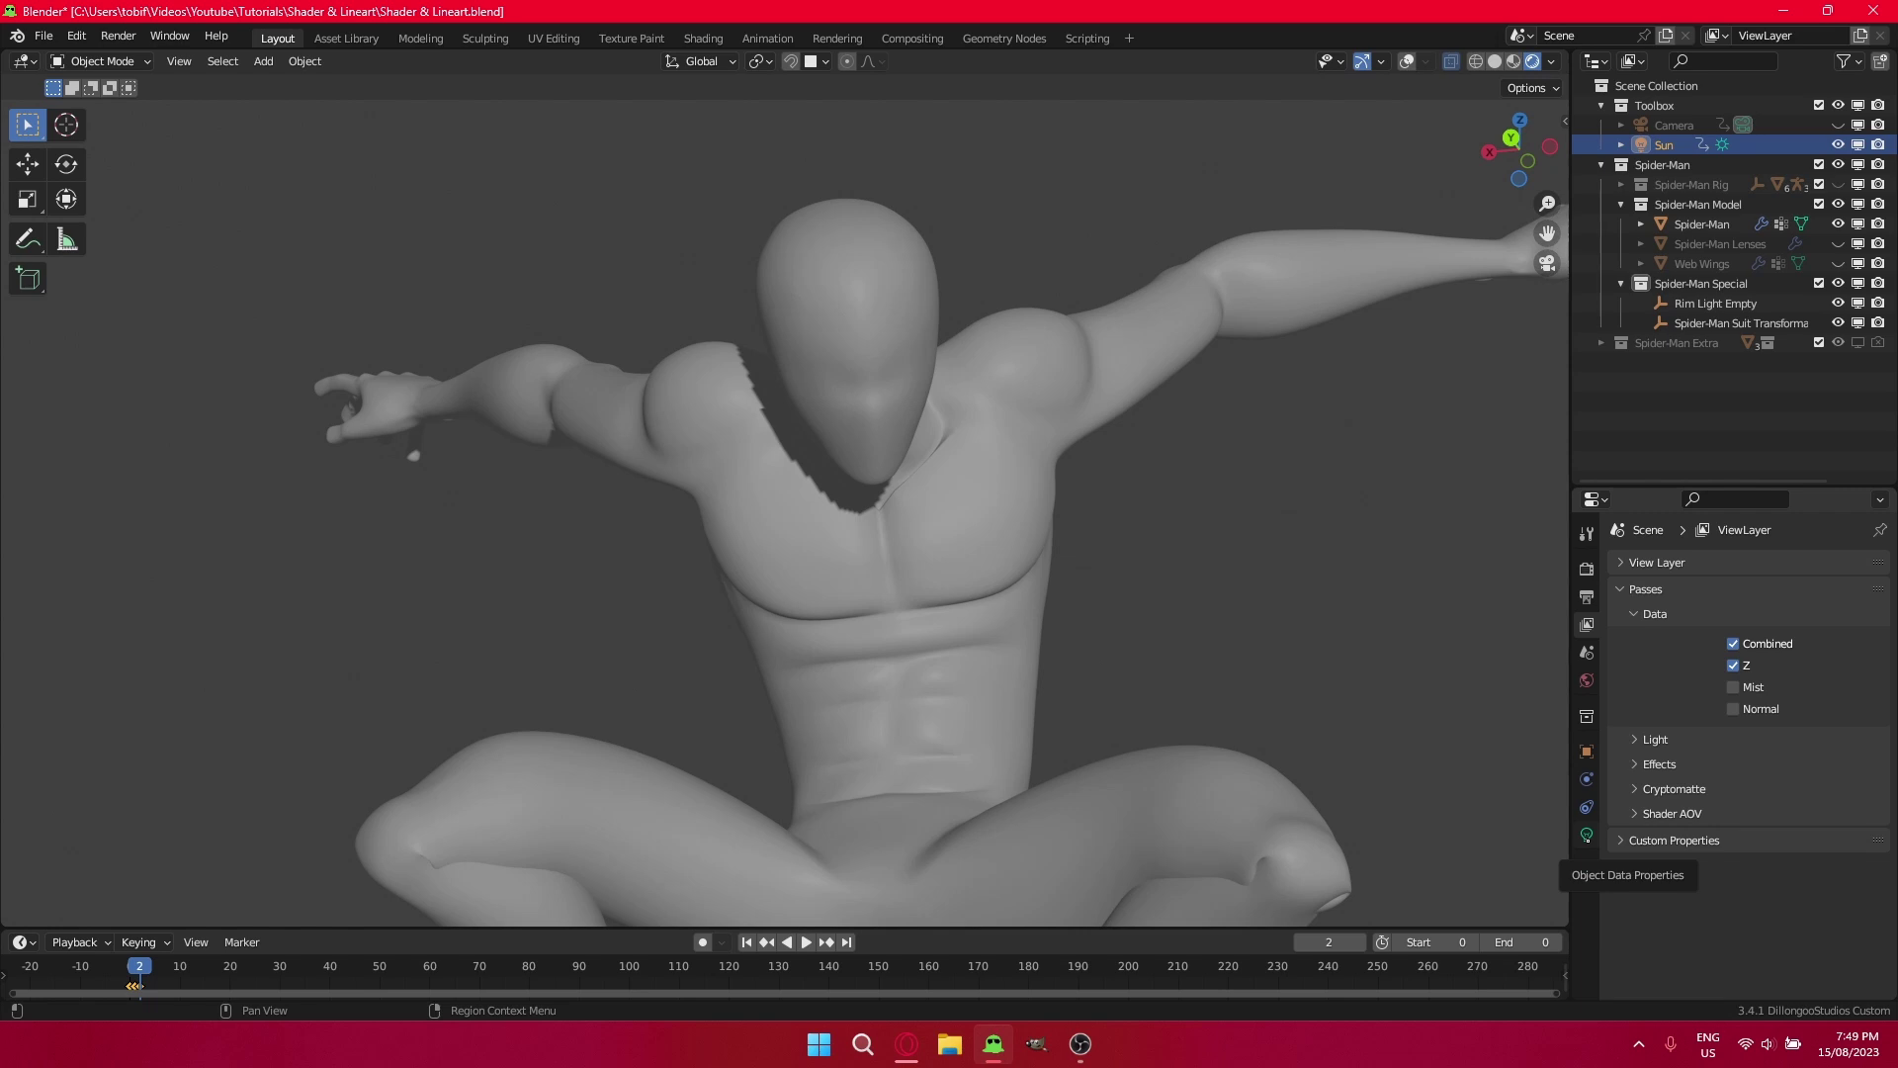
{"action": "left_click", "coordinate": [1587, 836]}
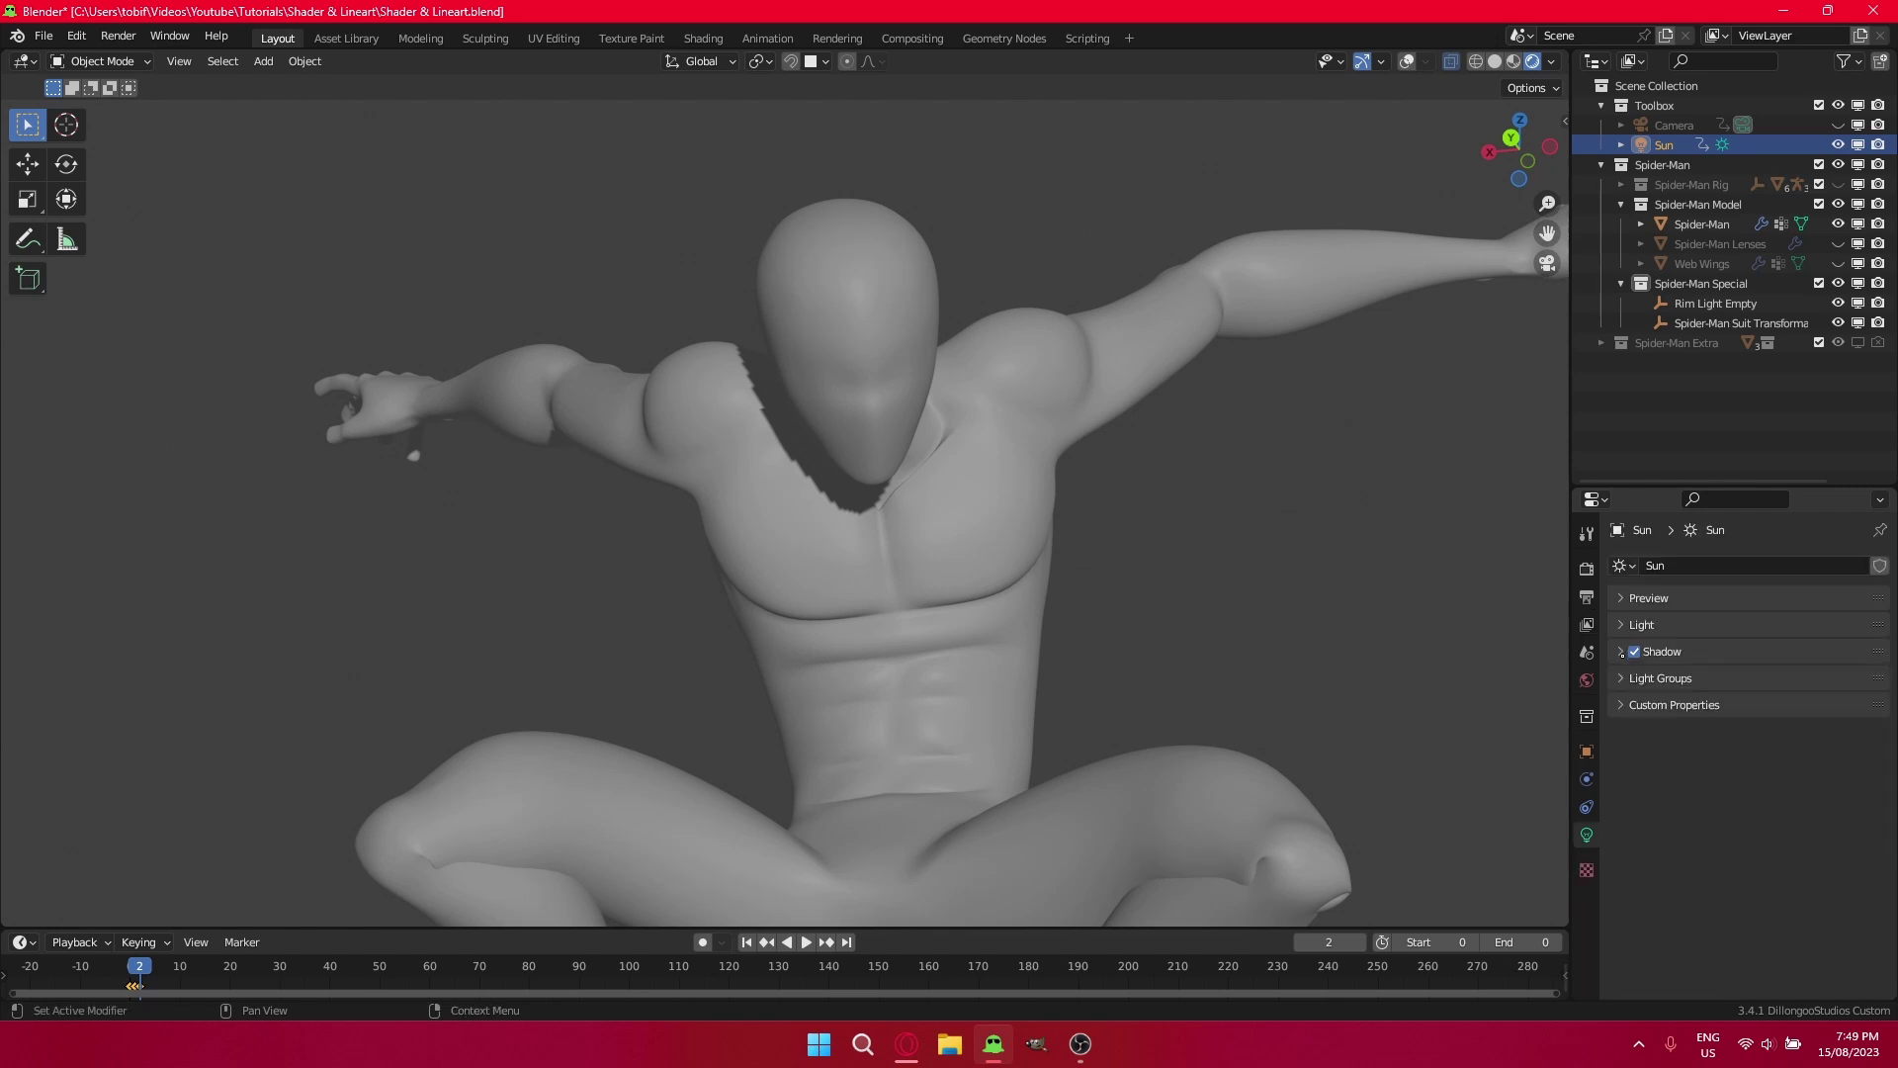
{"action": "left_click", "coordinate": [1621, 652]}
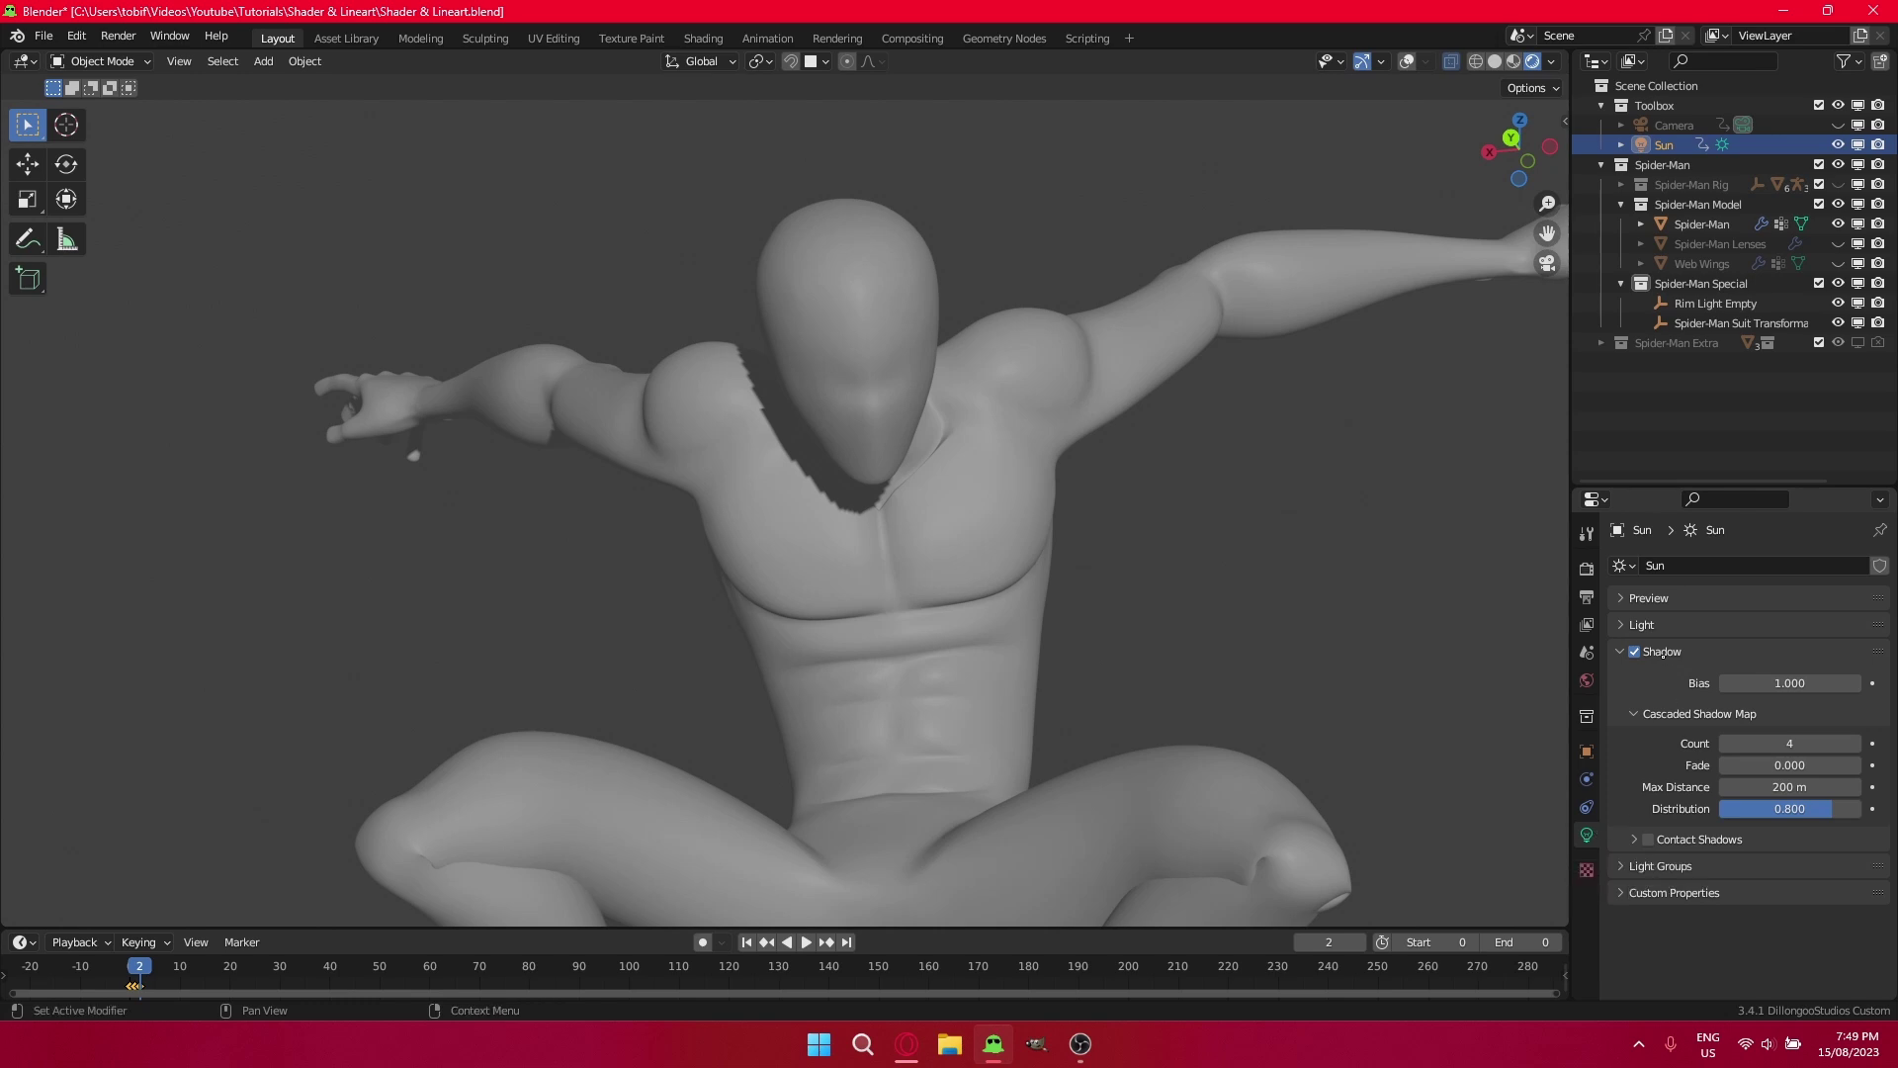
{"action": "left_click", "coordinate": [1795, 788]}
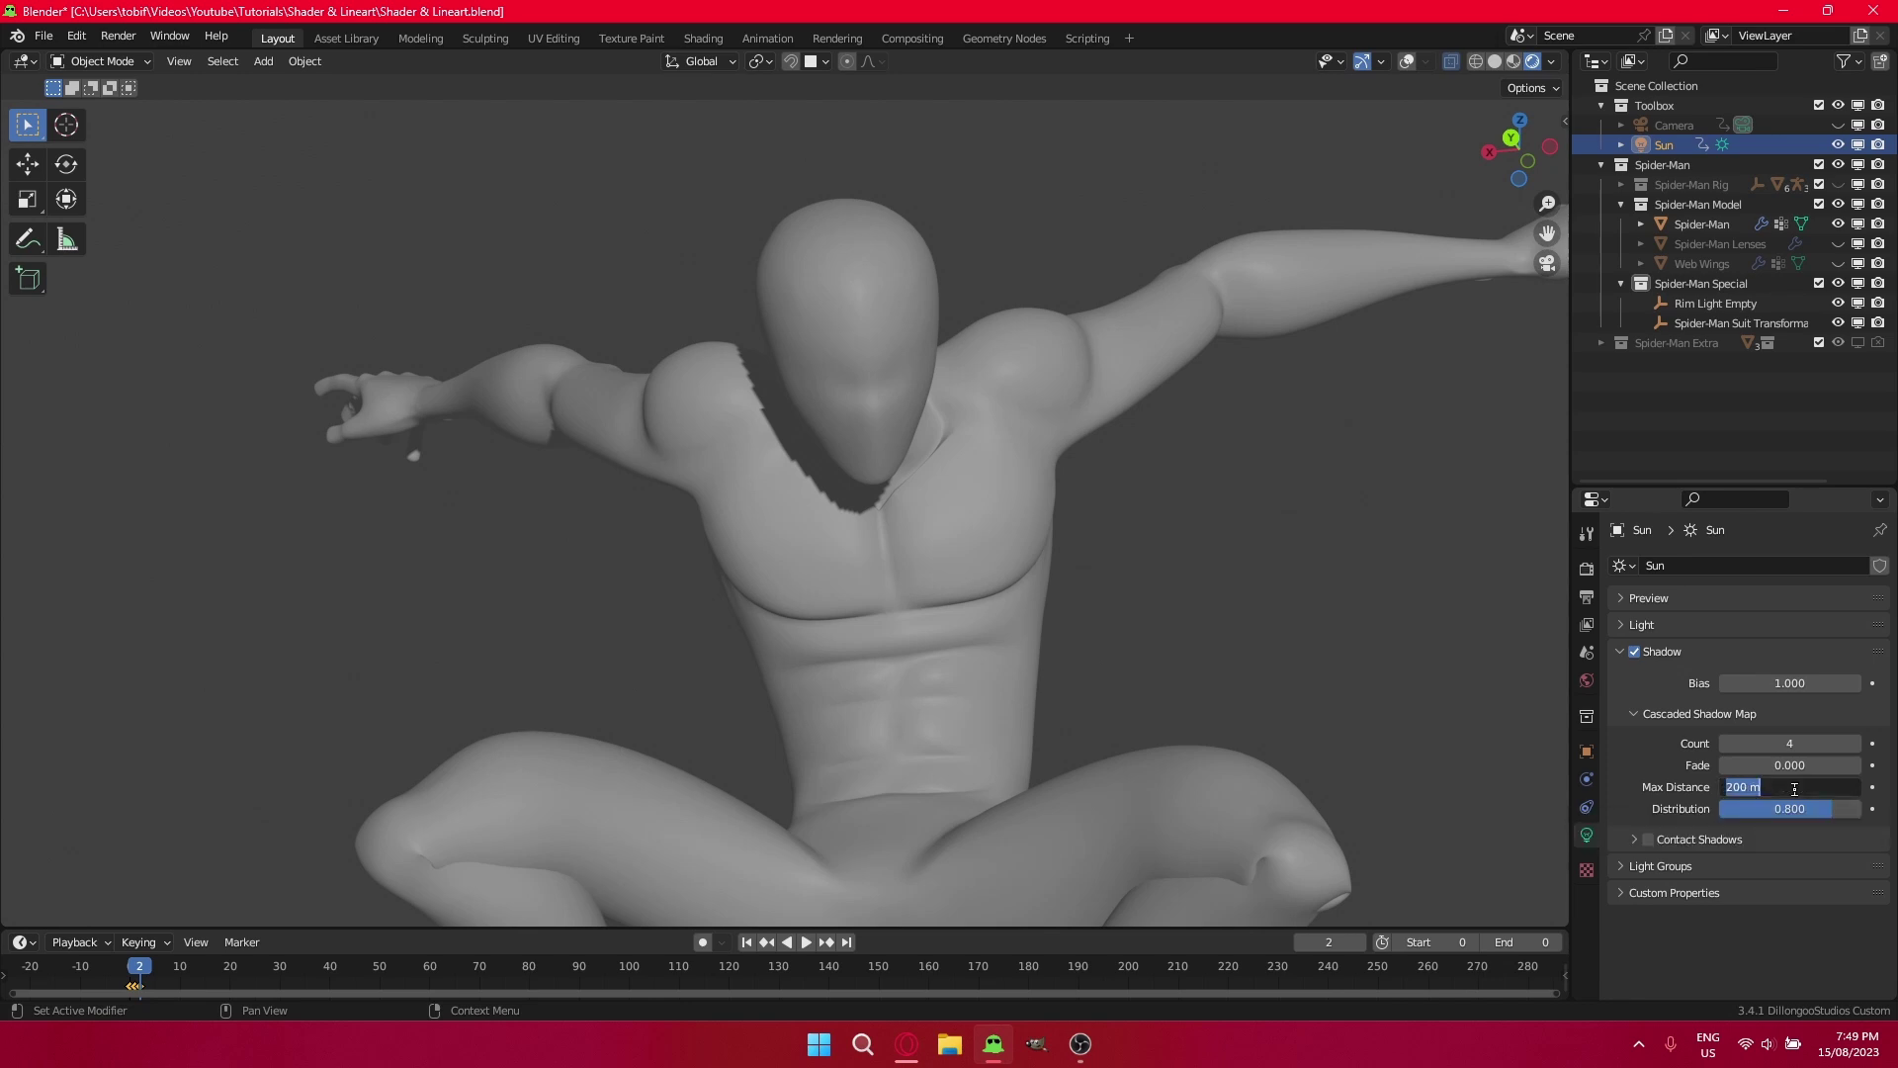
{"action": "type", "text": "15"}
{"action": "key", "text": "Return"}
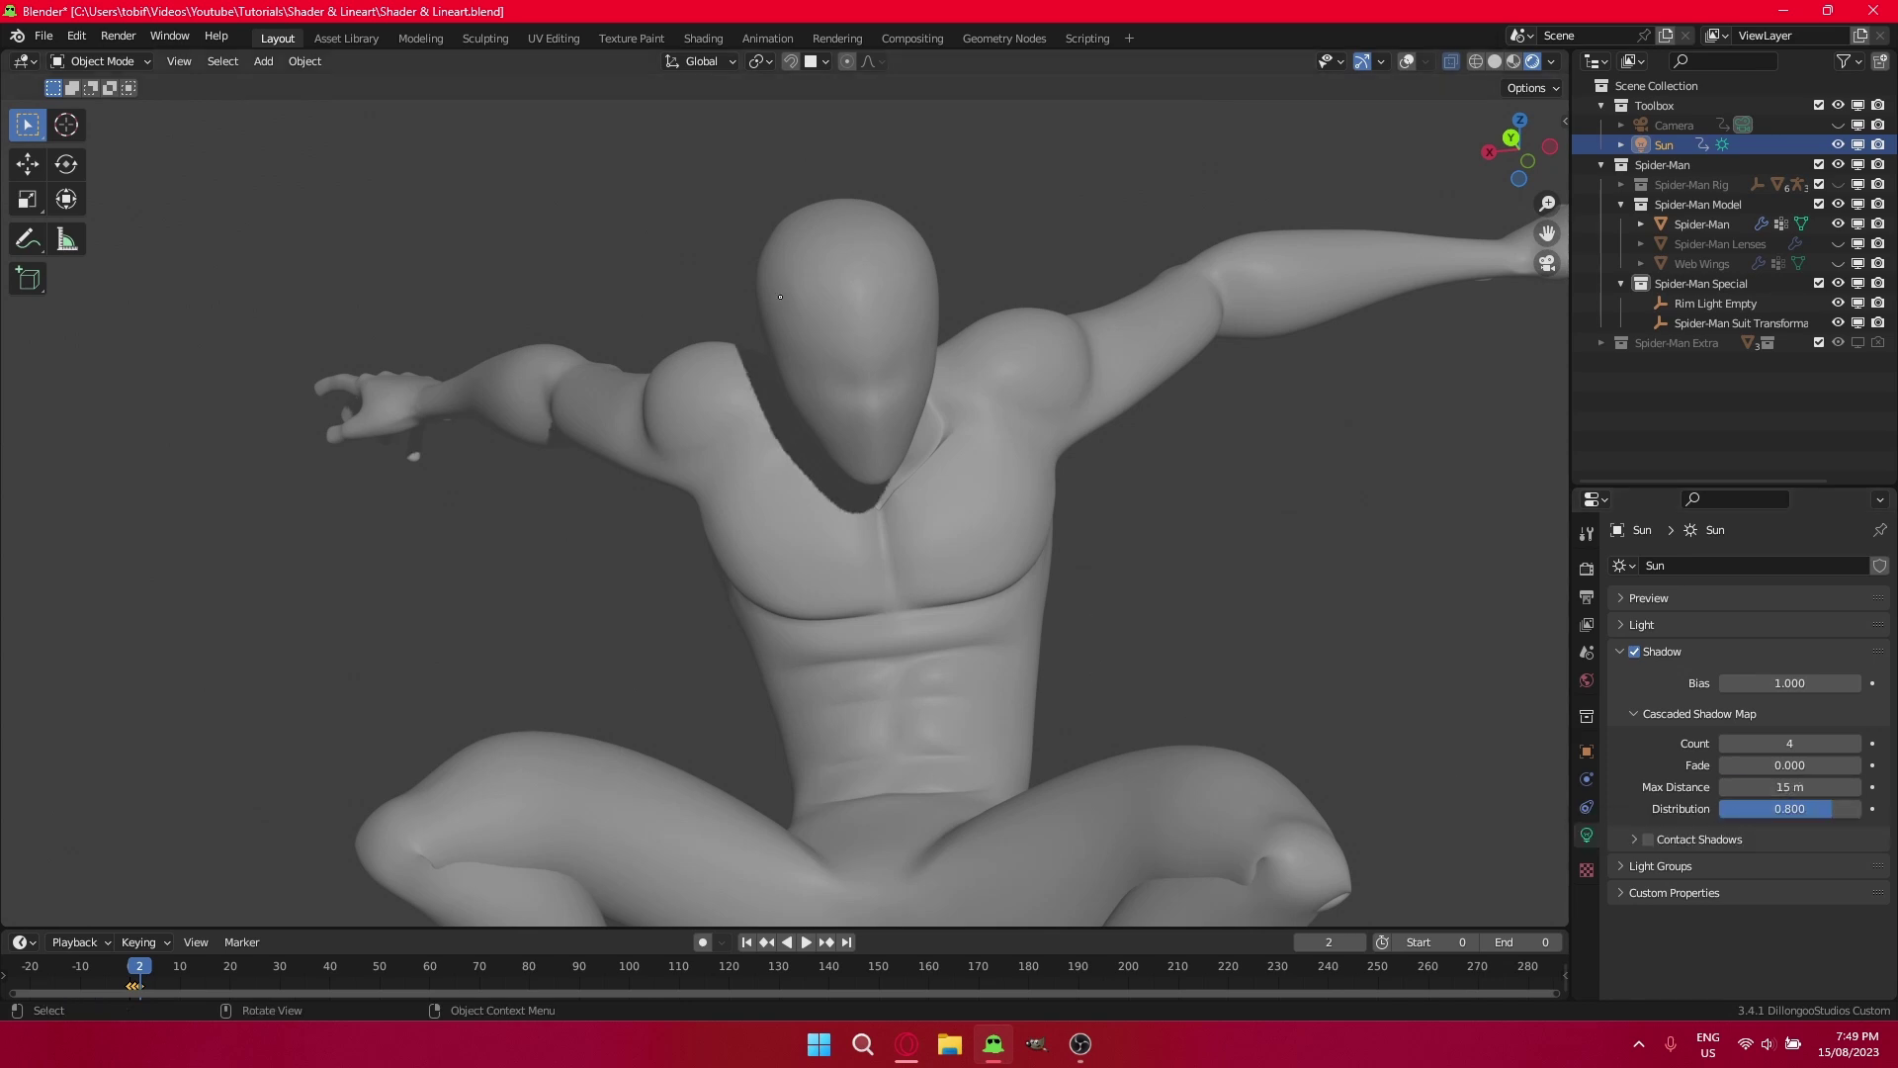
Select the Spider-Man mesh and set up the Shading workspace with a rendered viewport and overlays hidden.
{"action": "key", "text": "KP_0"}
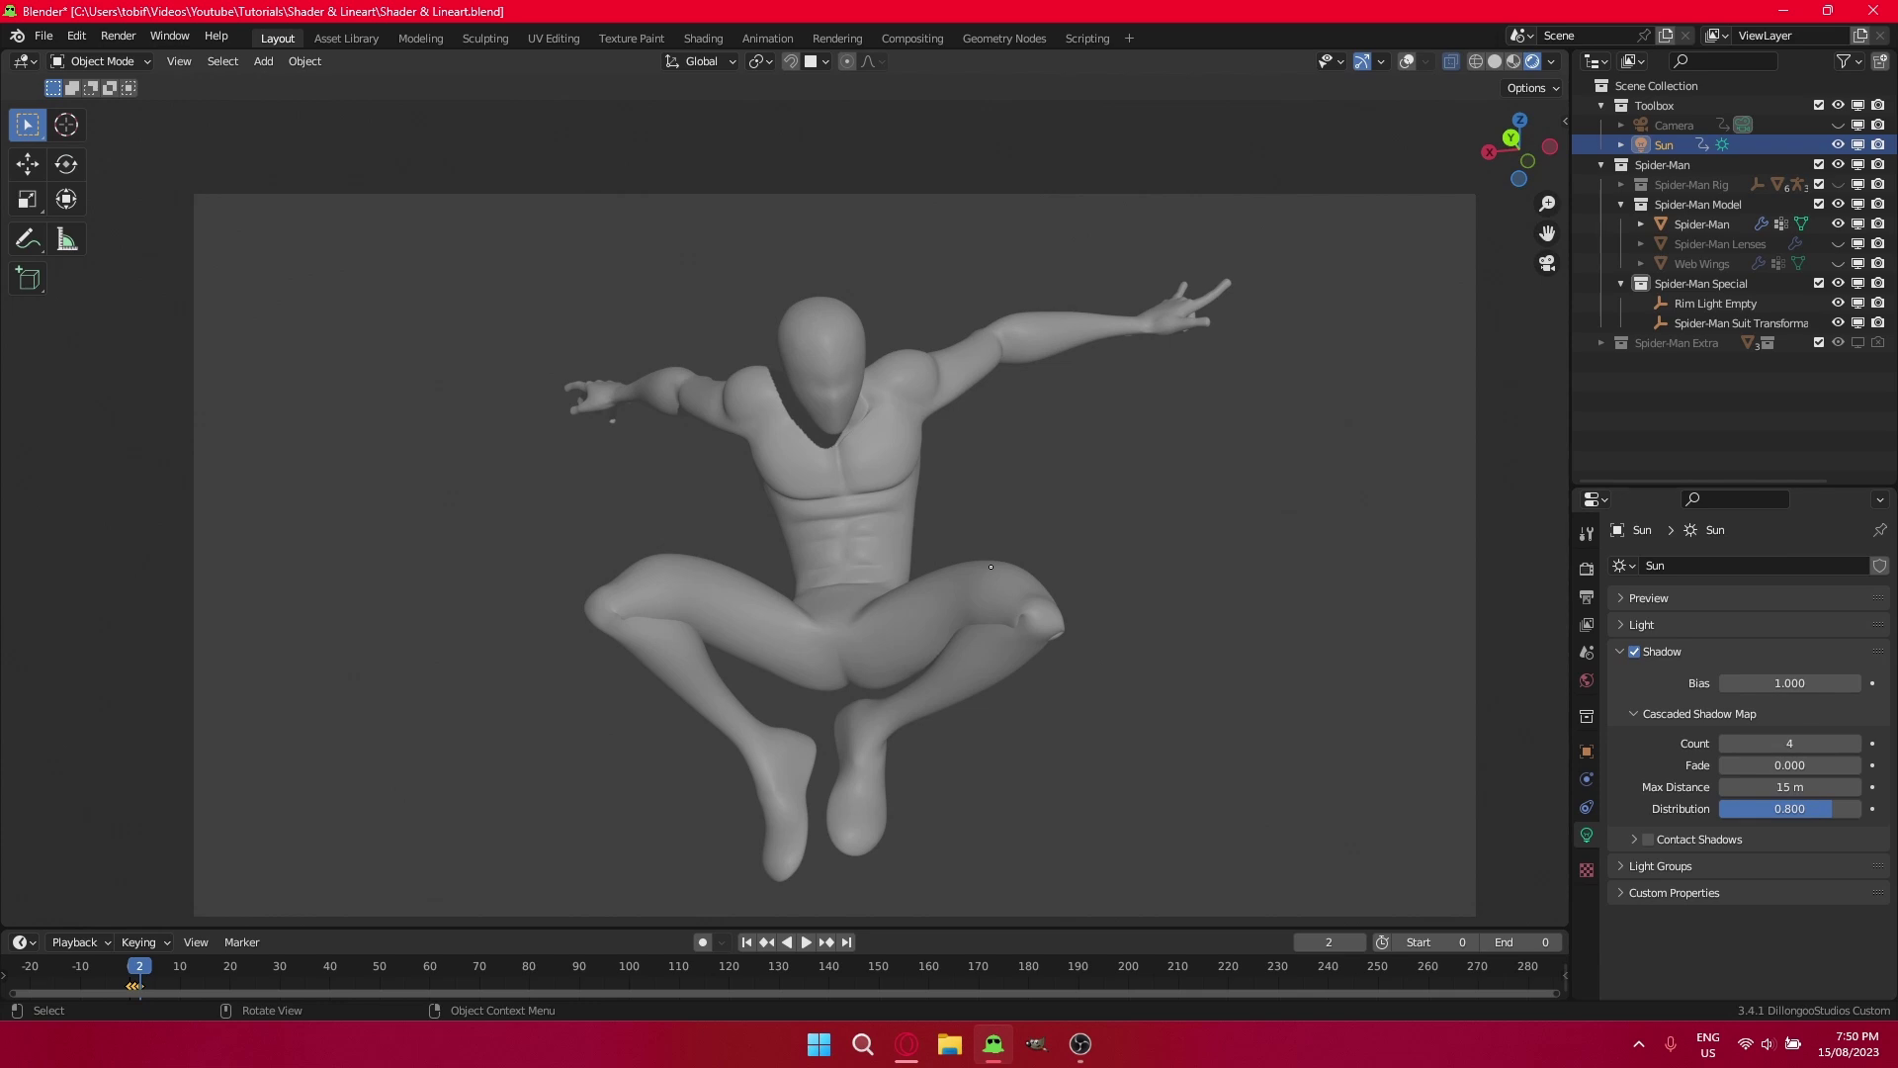
{"action": "middle_click_drag", "start_coordinate": [990, 567], "coordinate": [960, 548], "text": "shift"}
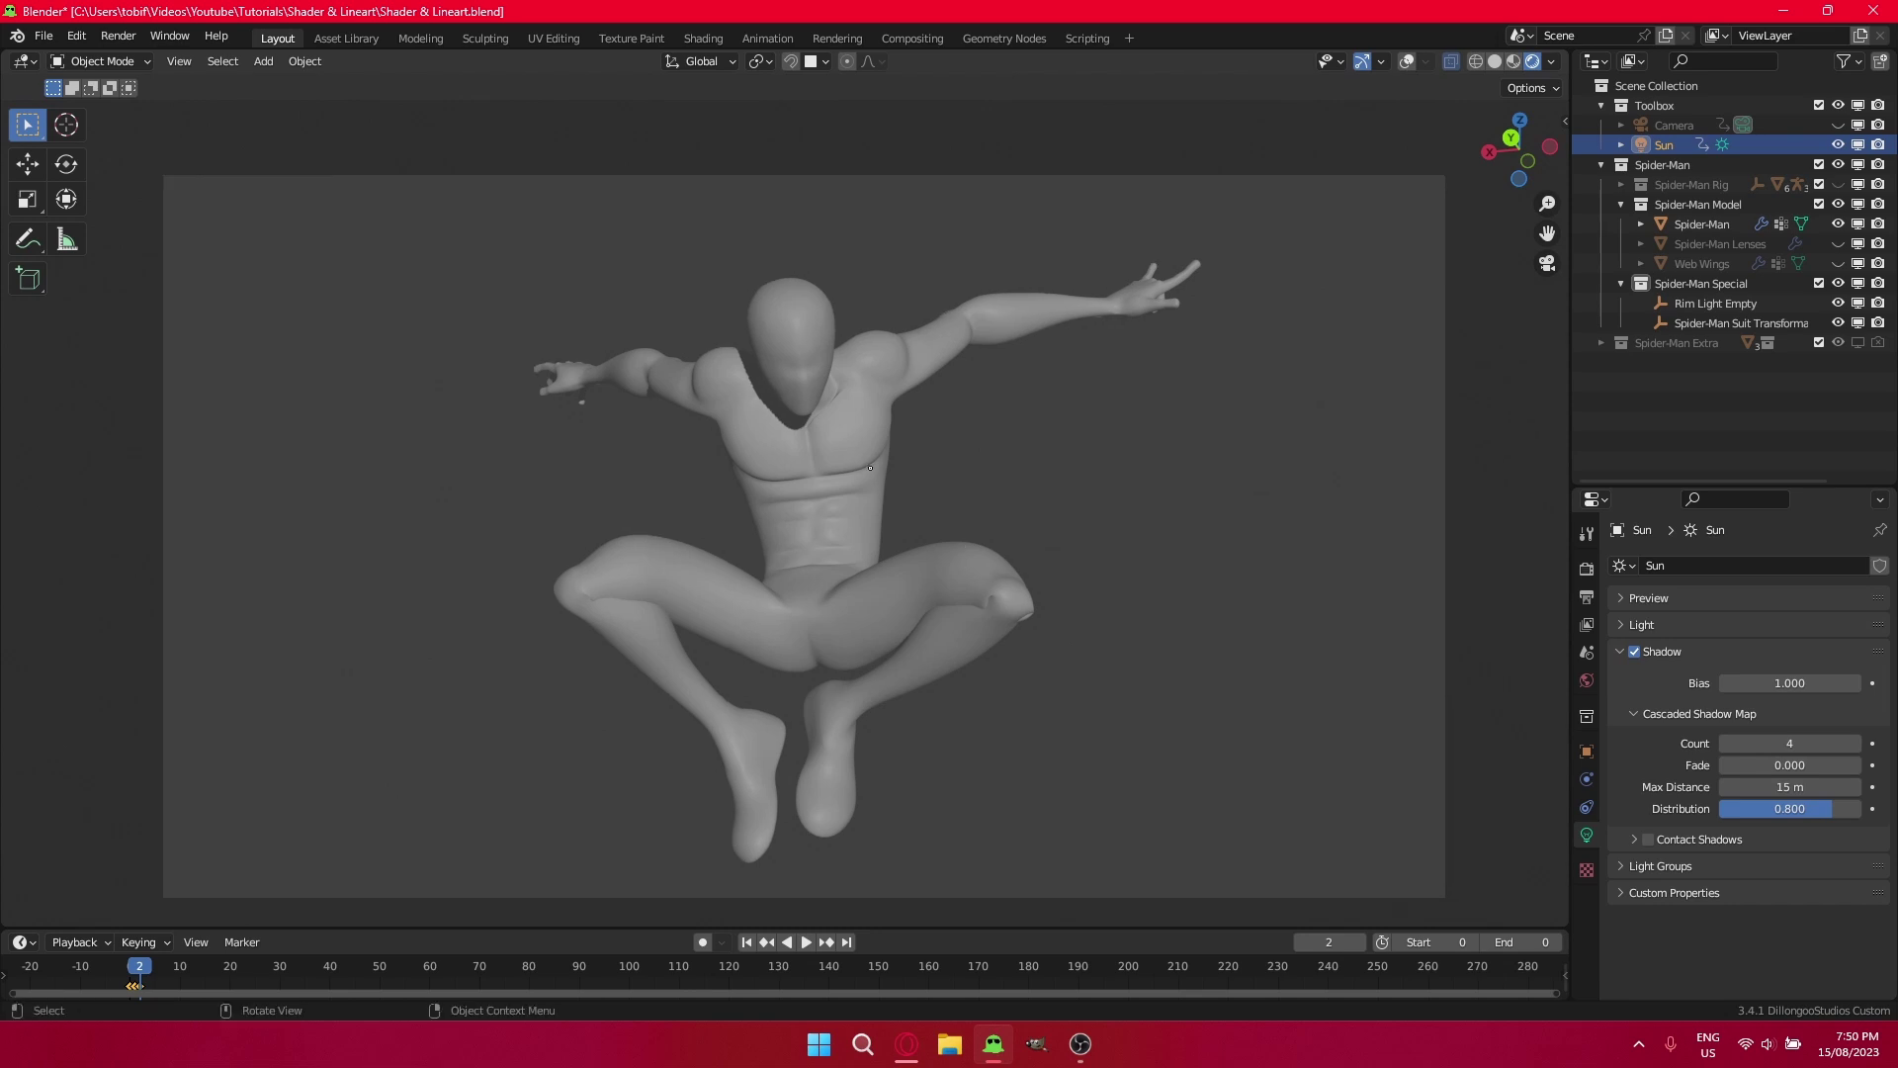
{"action": "left_click", "coordinate": [808, 280]}
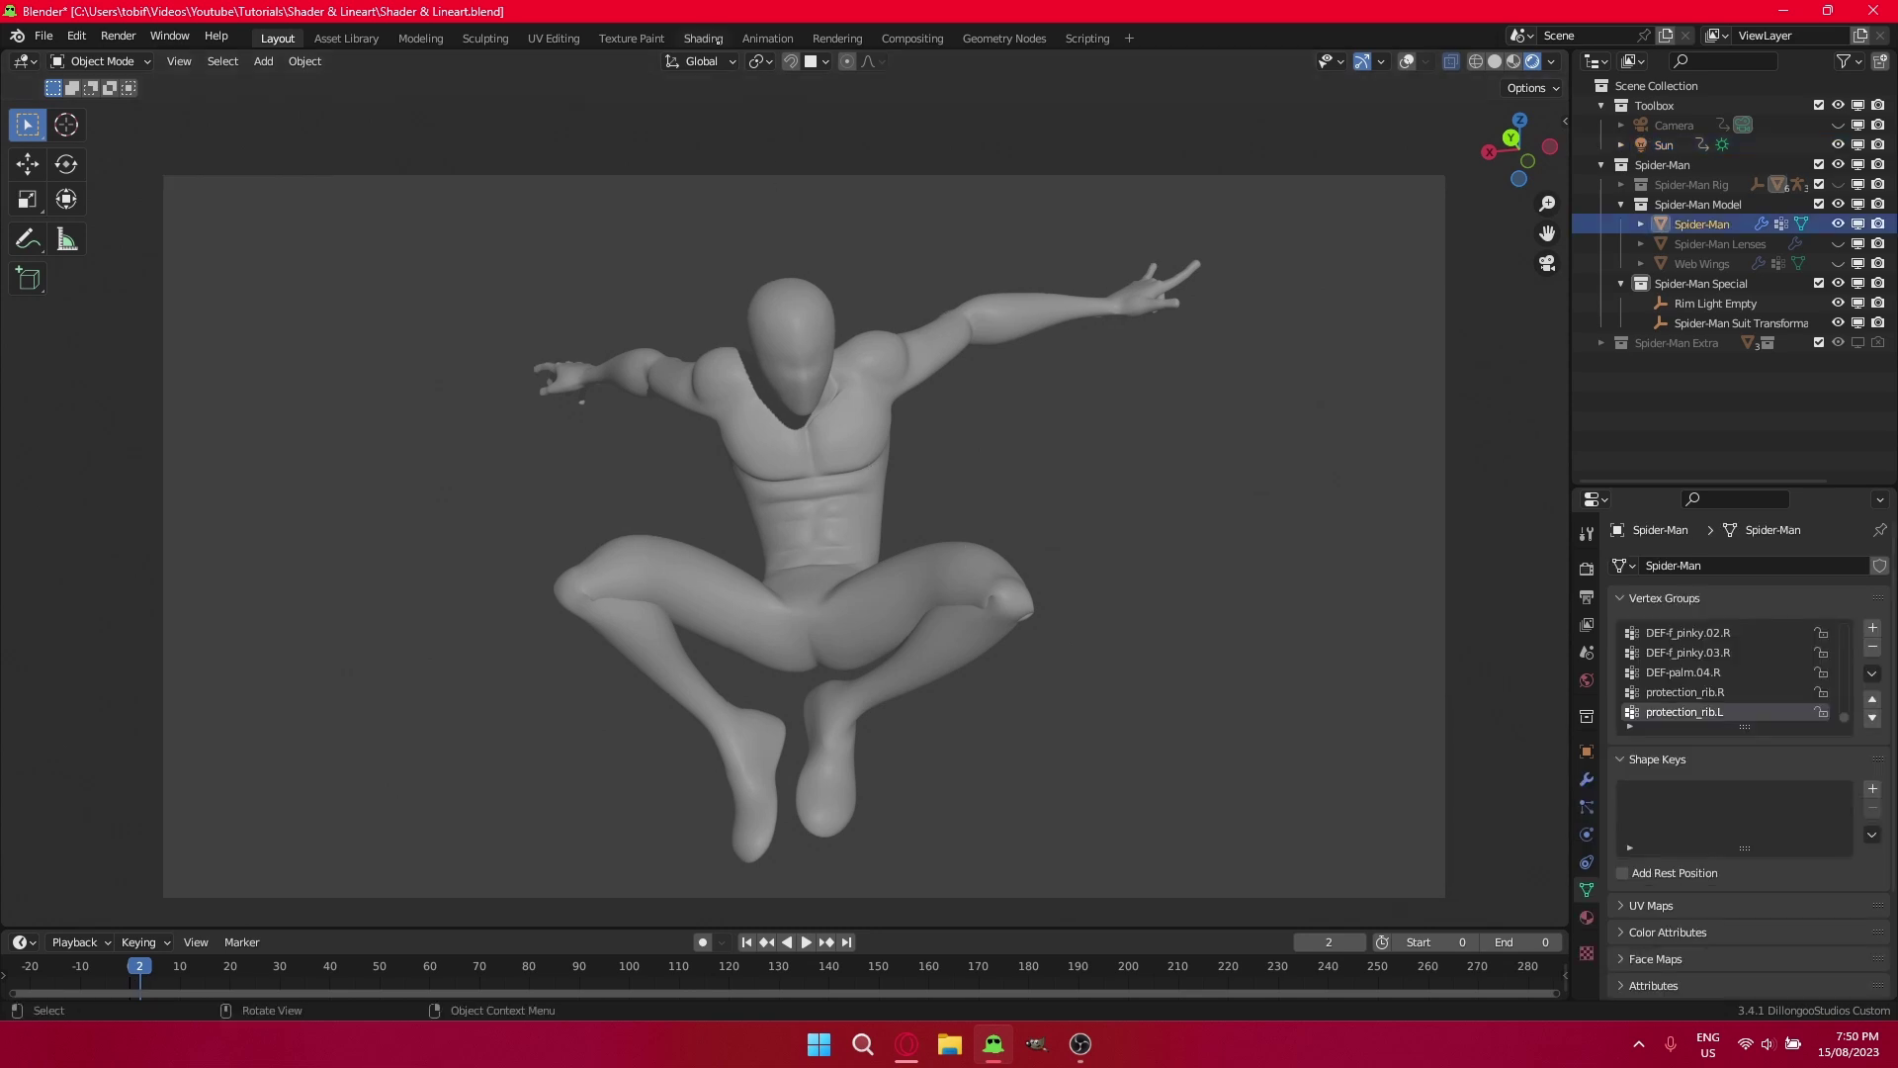
{"action": "left_click", "coordinate": [716, 40]}
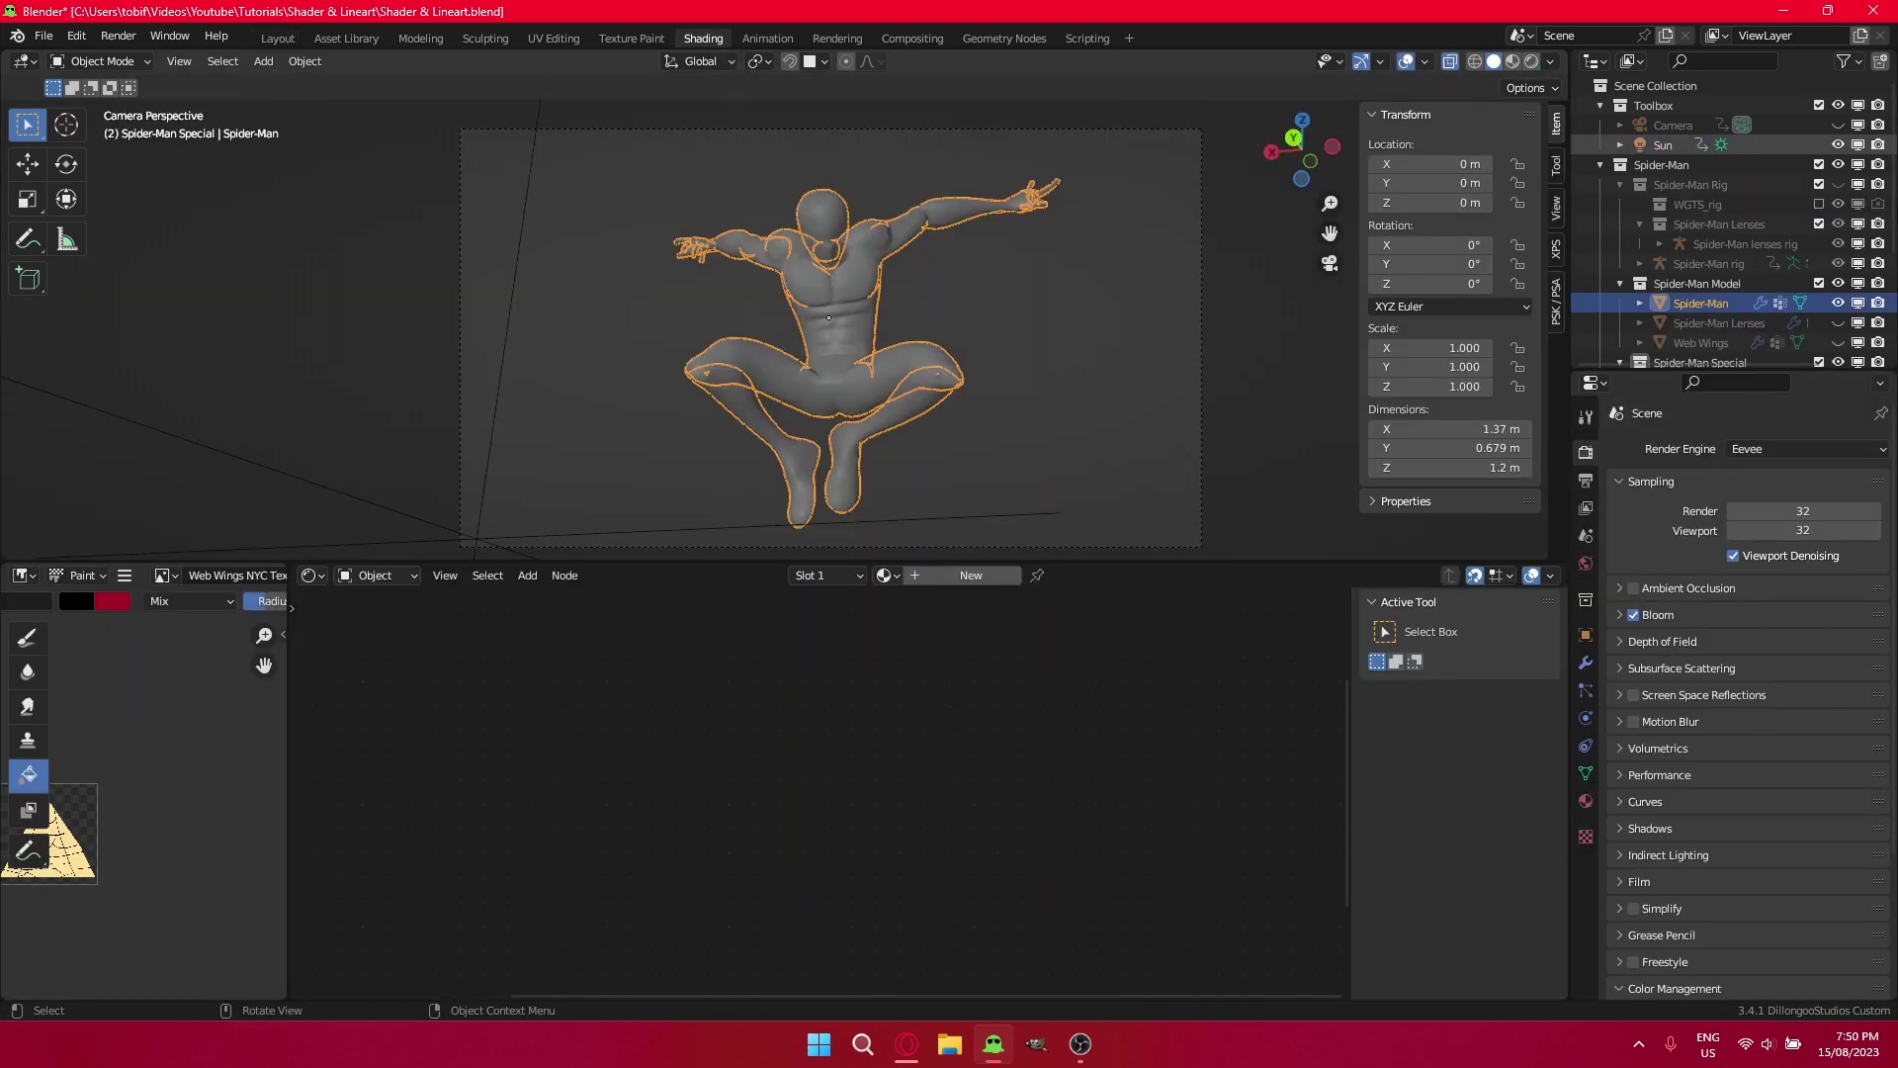
{"action": "left_click", "coordinate": [1532, 62]}
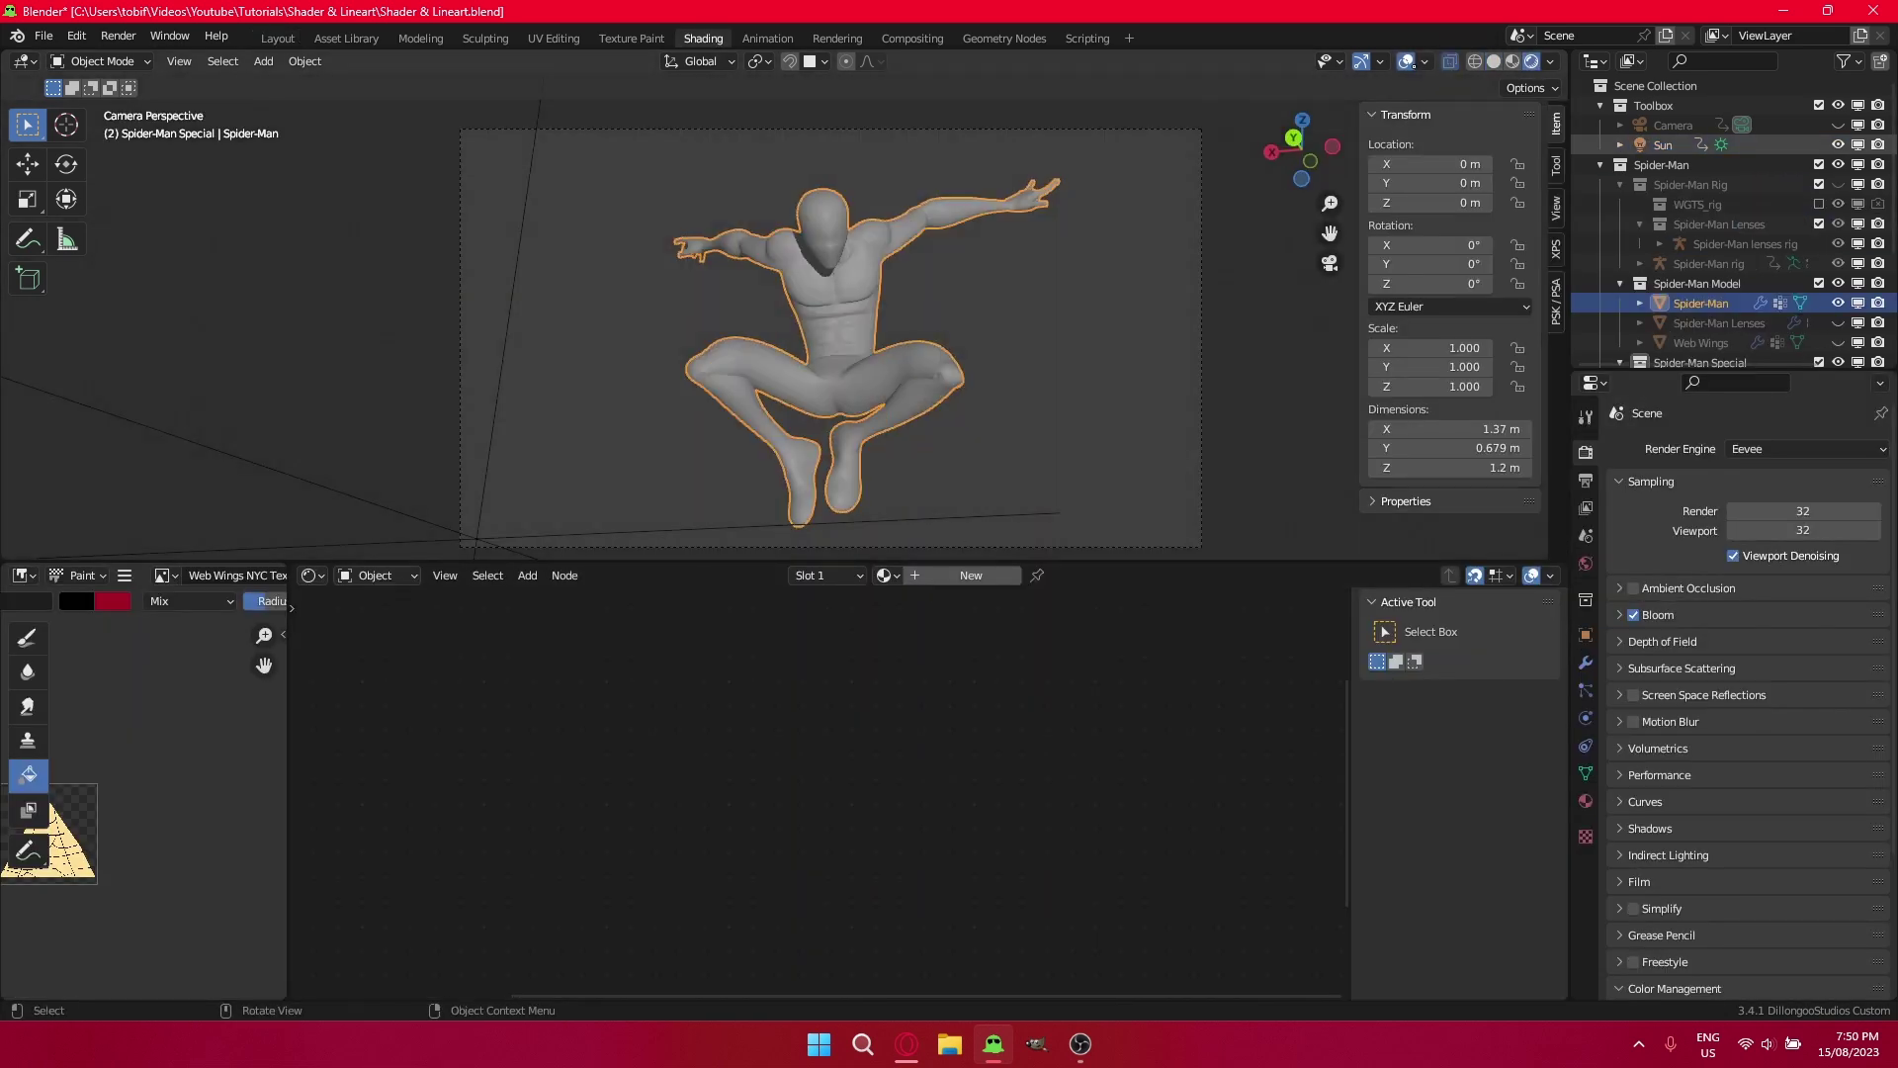
{"action": "left_click", "coordinate": [1406, 62]}
{"action": "scroll", "coordinate": [1085, 267], "scroll_direction": "up", "scroll_amount": 2}
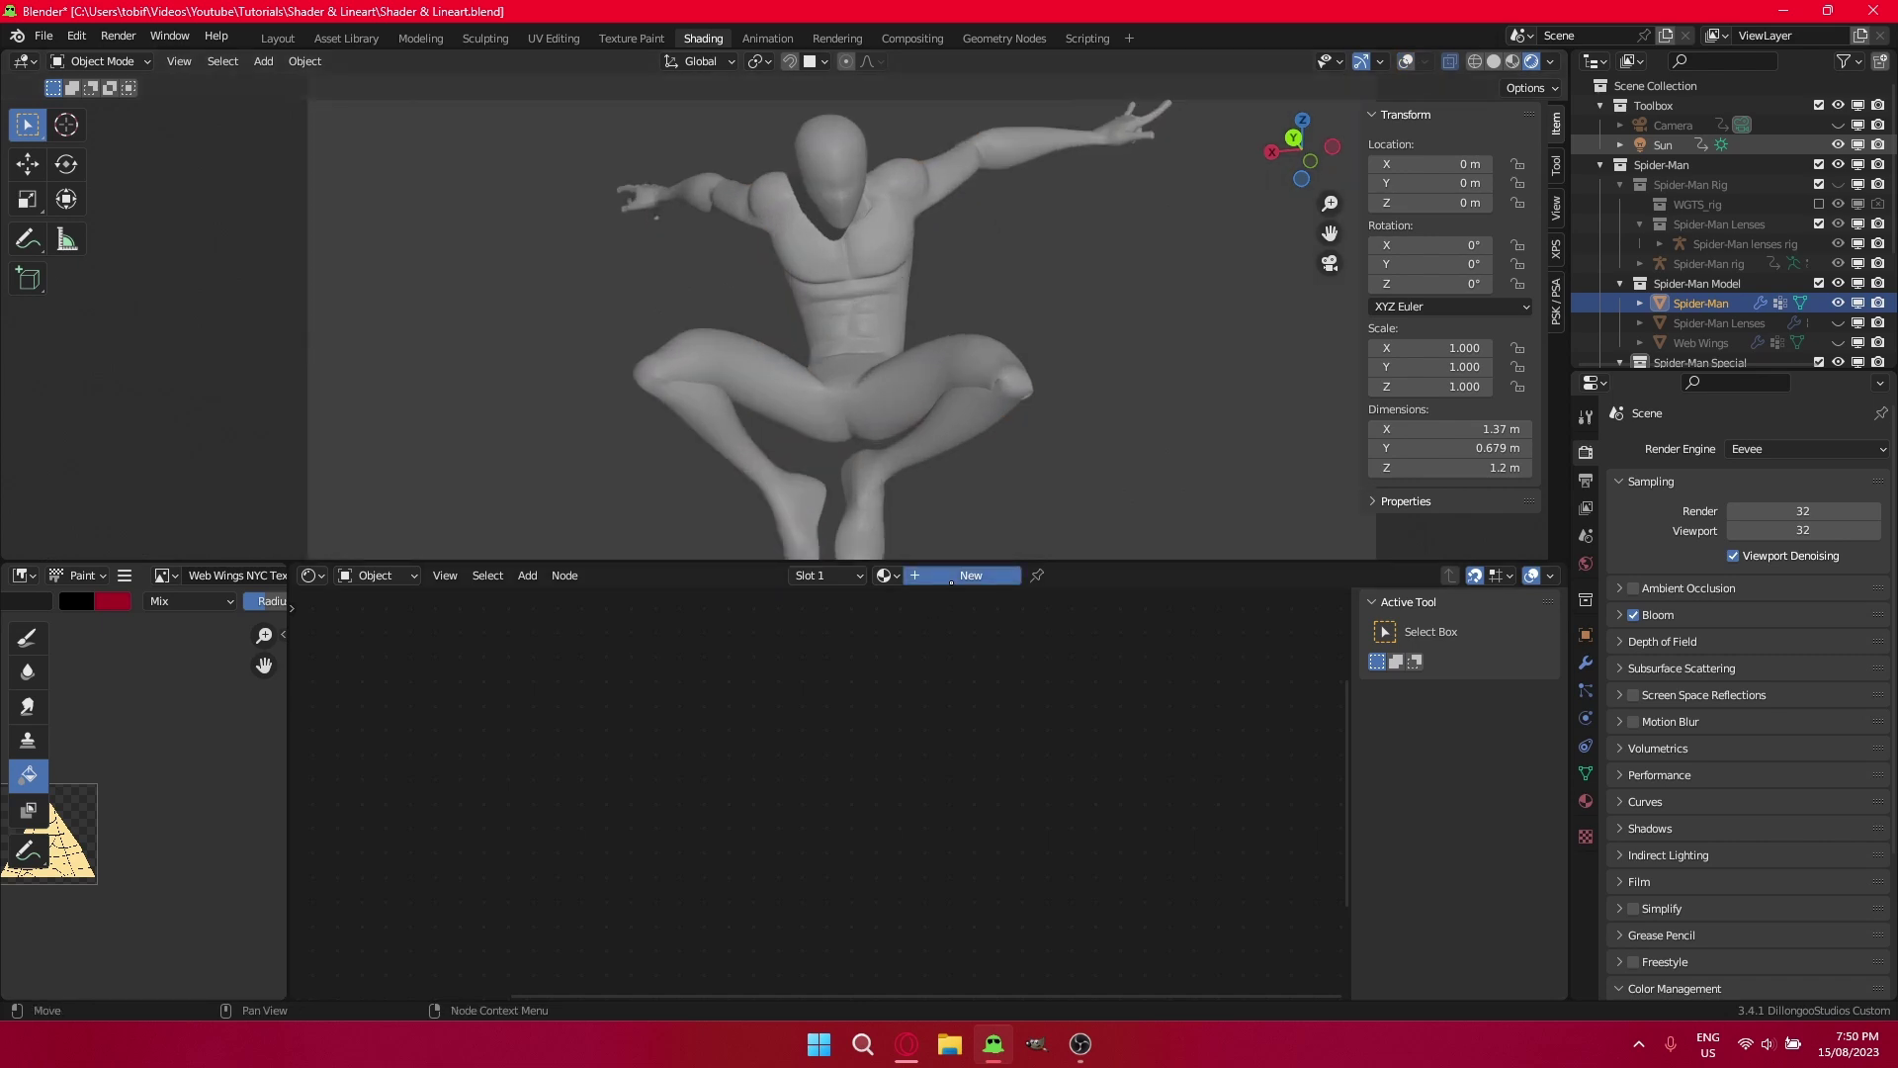
Create a new material on the Spider-Man mesh and name it "Spider-Man Material".
{"action": "left_click", "coordinate": [951, 575]}
{"action": "double_click", "coordinate": [913, 576]}
{"action": "type", "text": "Spider"}
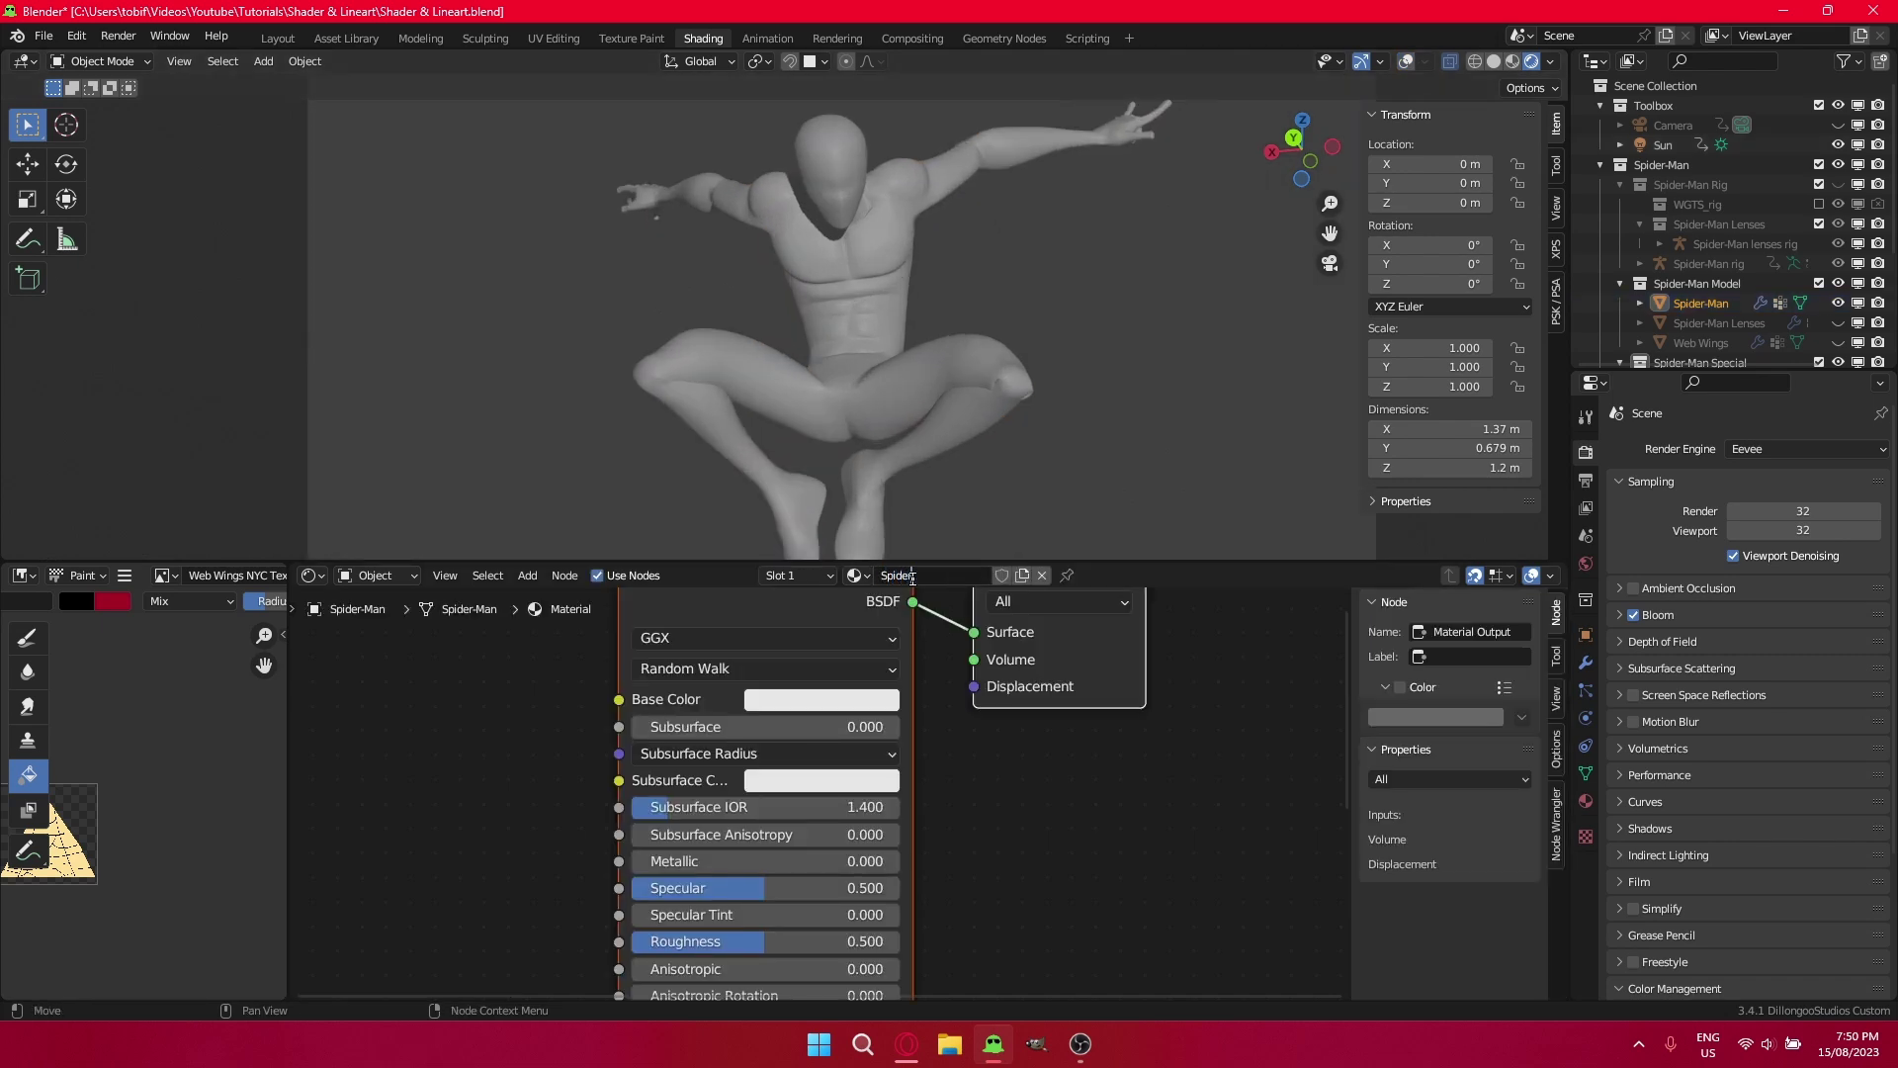
{"action": "type", "text": "-Man Material"}
{"action": "key", "text": "Return"}
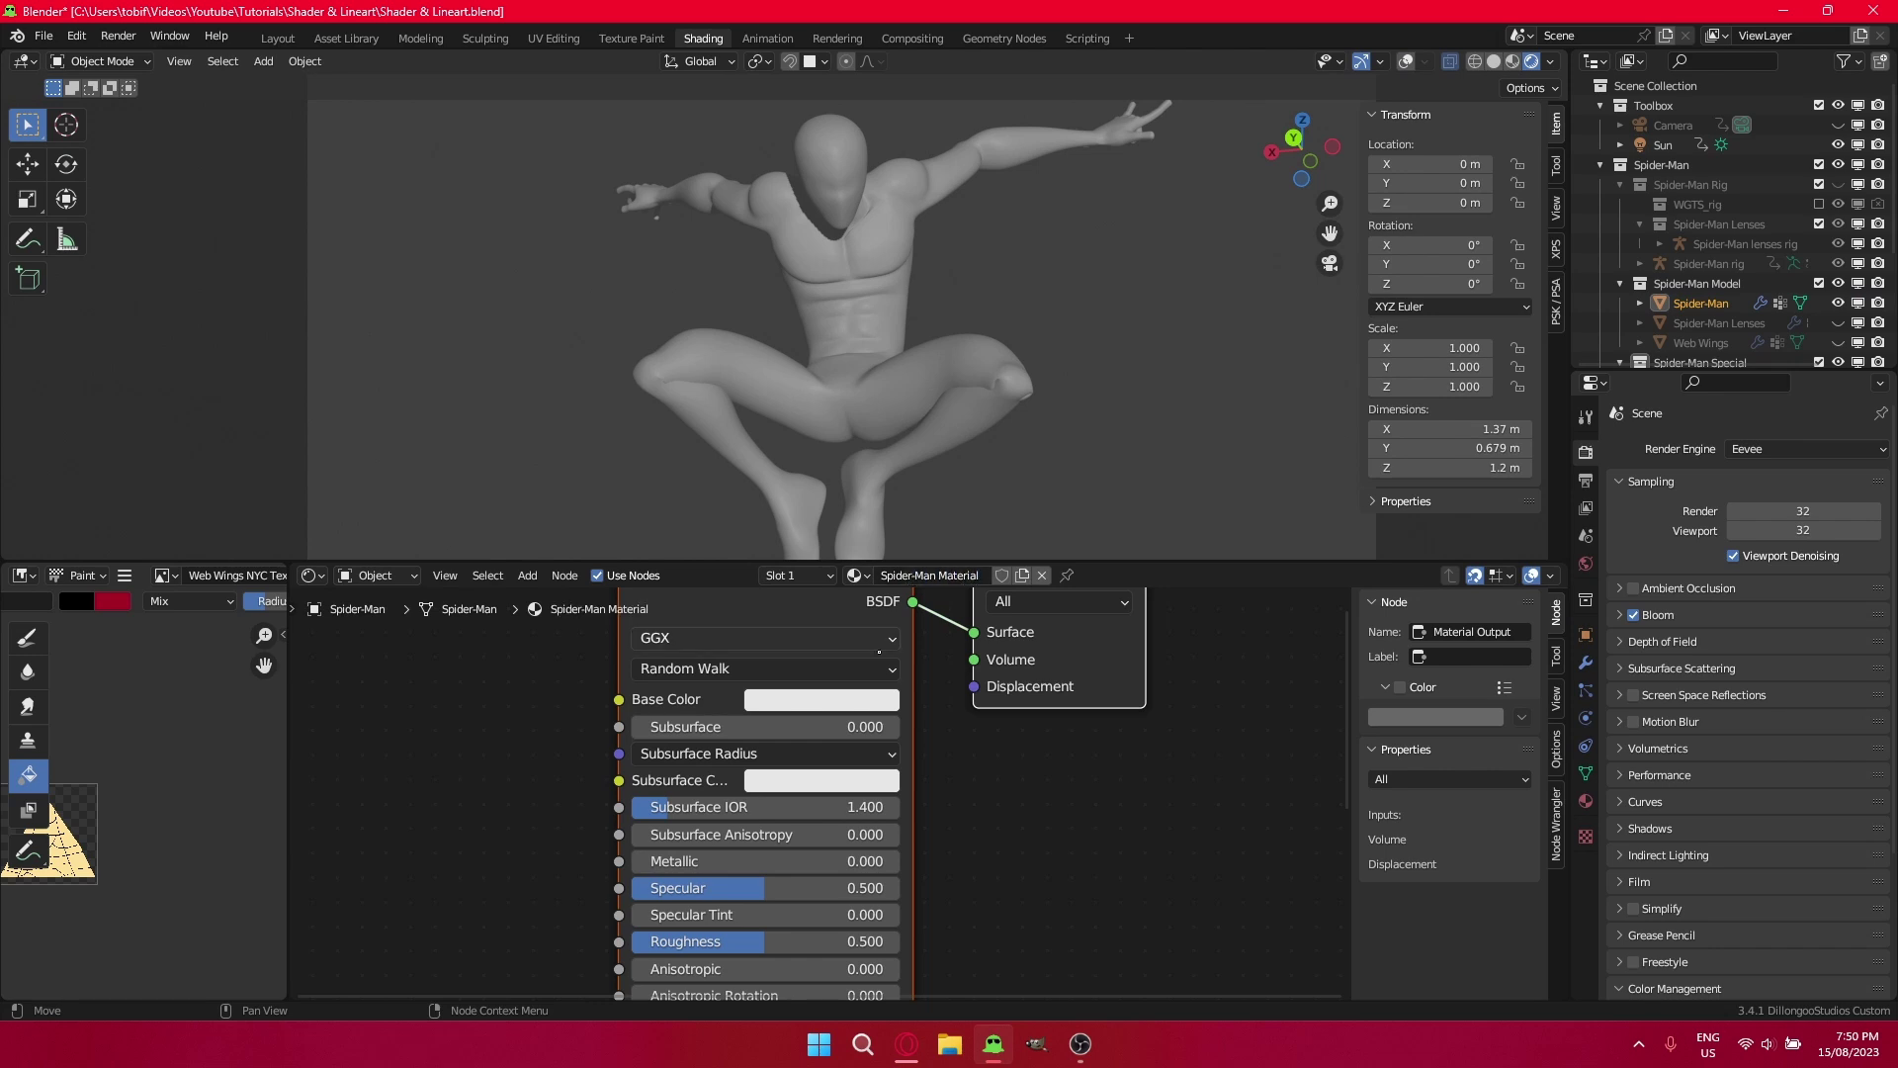
Delete the Principled BSDF node from the Spider-Man material.
{"action": "scroll", "coordinate": [867, 675], "scroll_direction": "down", "scroll_amount": 4}
{"action": "left_click", "coordinate": [821, 651]}
{"action": "key", "text": "Delete"}
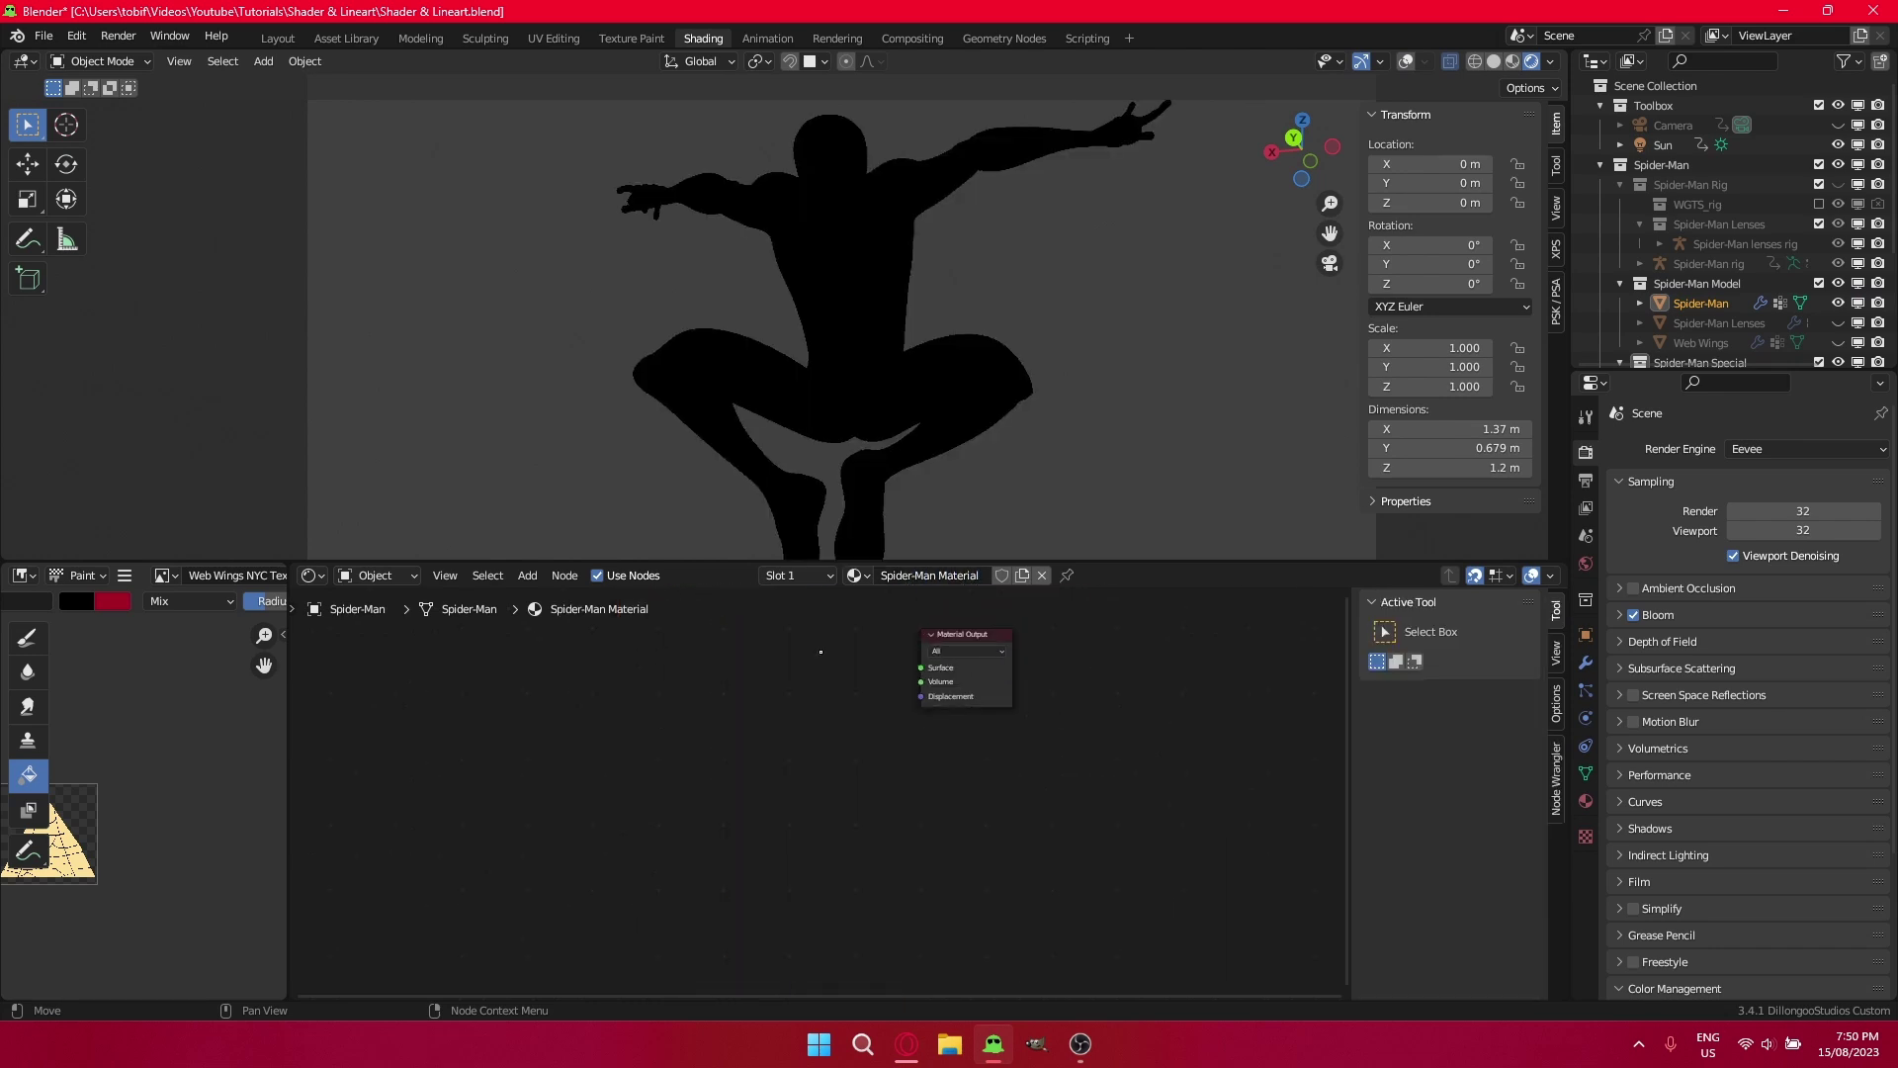
Add a Shader Info node from the Goo Nodes and place it well to the left of the Material Output.
{"action": "key", "text": "shift+a"}
{"action": "left_click", "coordinate": [722, 649]}
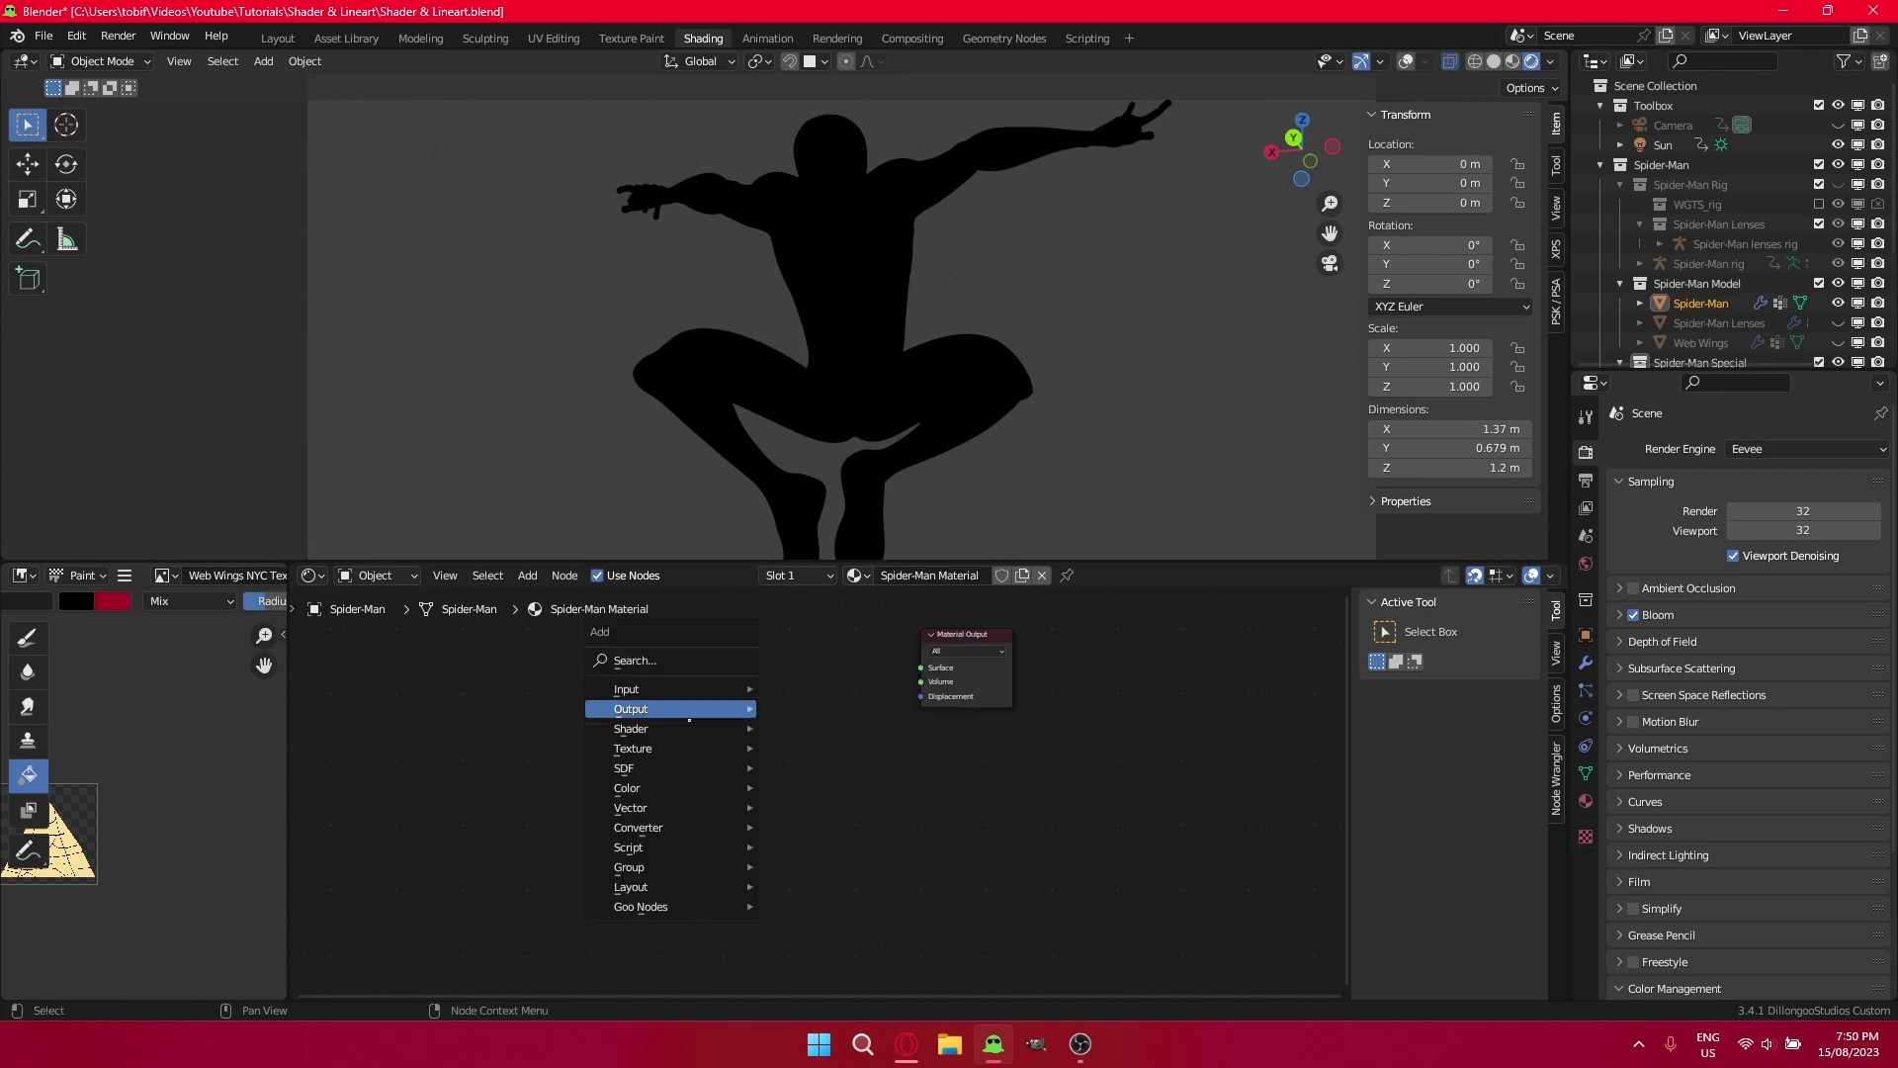
{"action": "mouse_move", "coordinate": [652, 906]}
{"action": "left_click", "coordinate": [818, 964]}
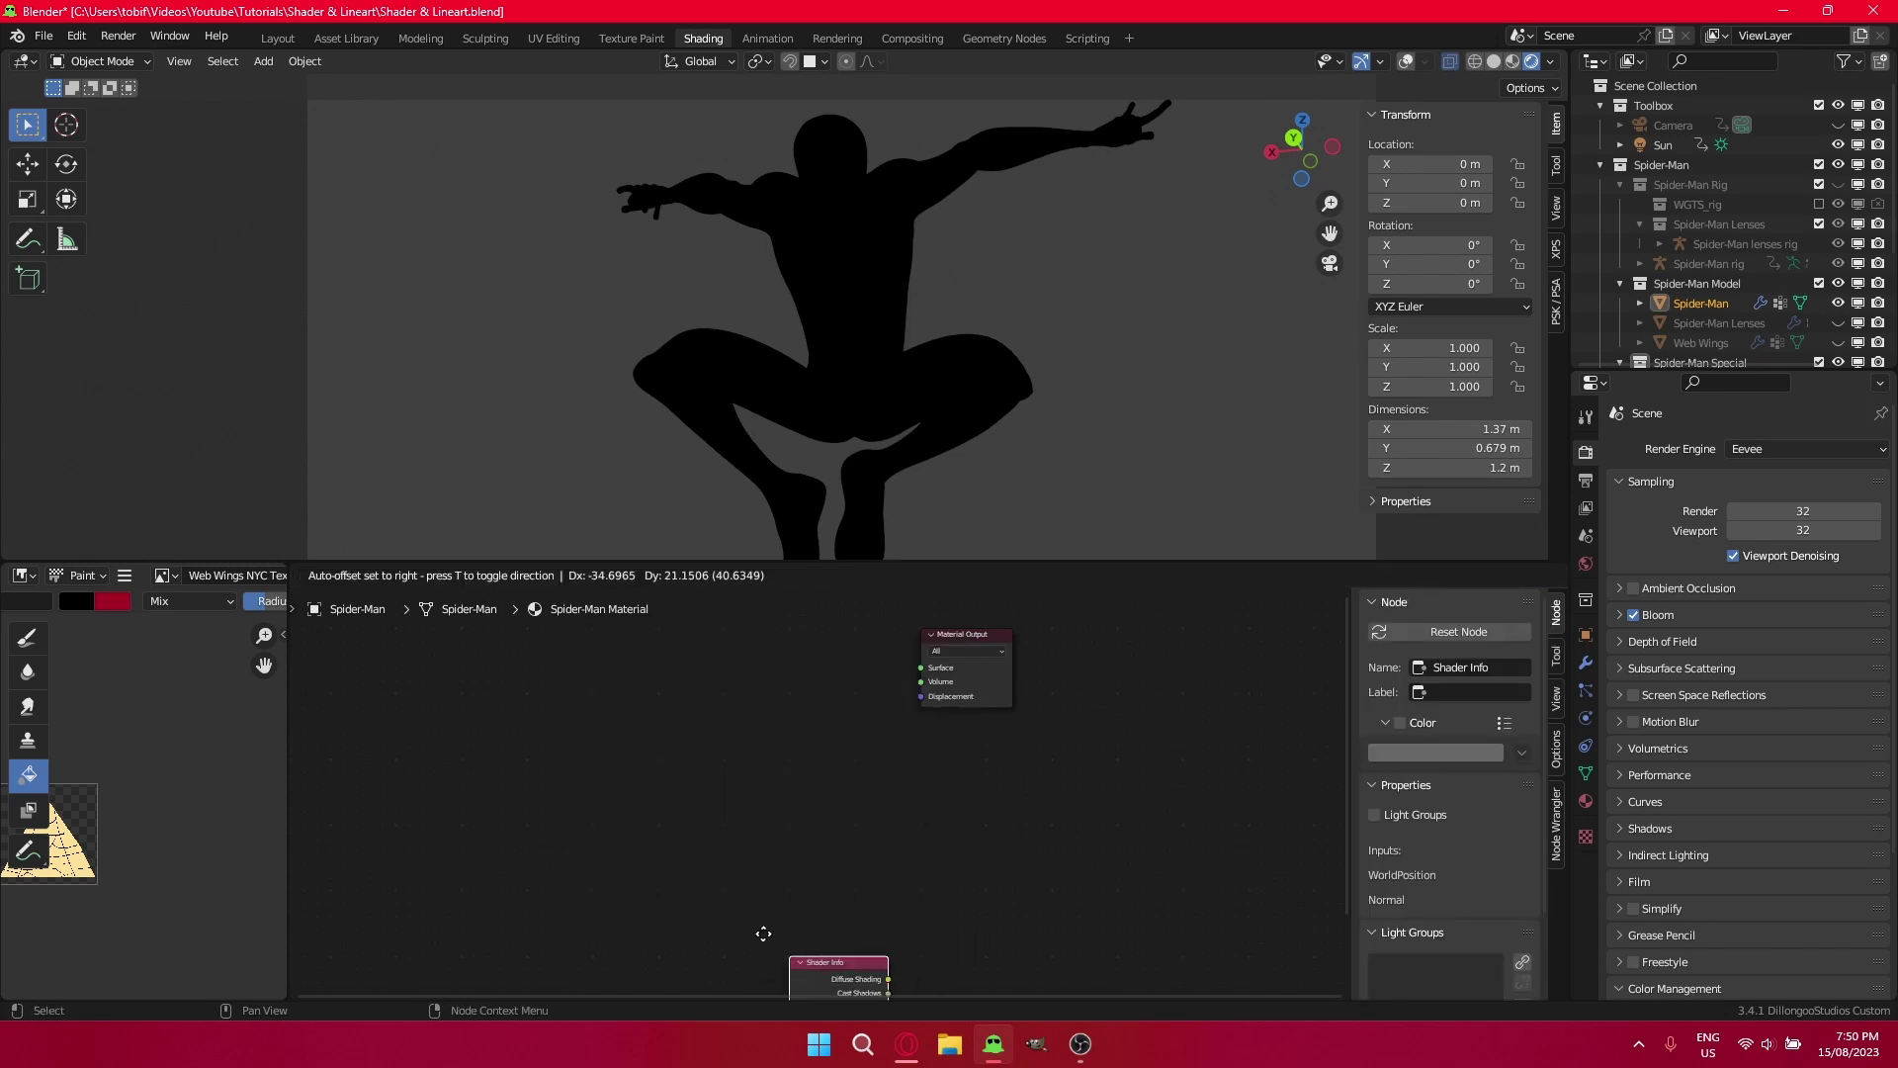
{"action": "left_click", "coordinate": [689, 694]}
{"action": "middle_click_drag", "start_coordinate": [689, 694], "coordinate": [748, 756]}
{"action": "scroll", "coordinate": [748, 757], "scroll_direction": "up", "scroll_amount": 2}
{"action": "key", "text": "g"}
{"action": "left_click", "coordinate": [683, 716]}
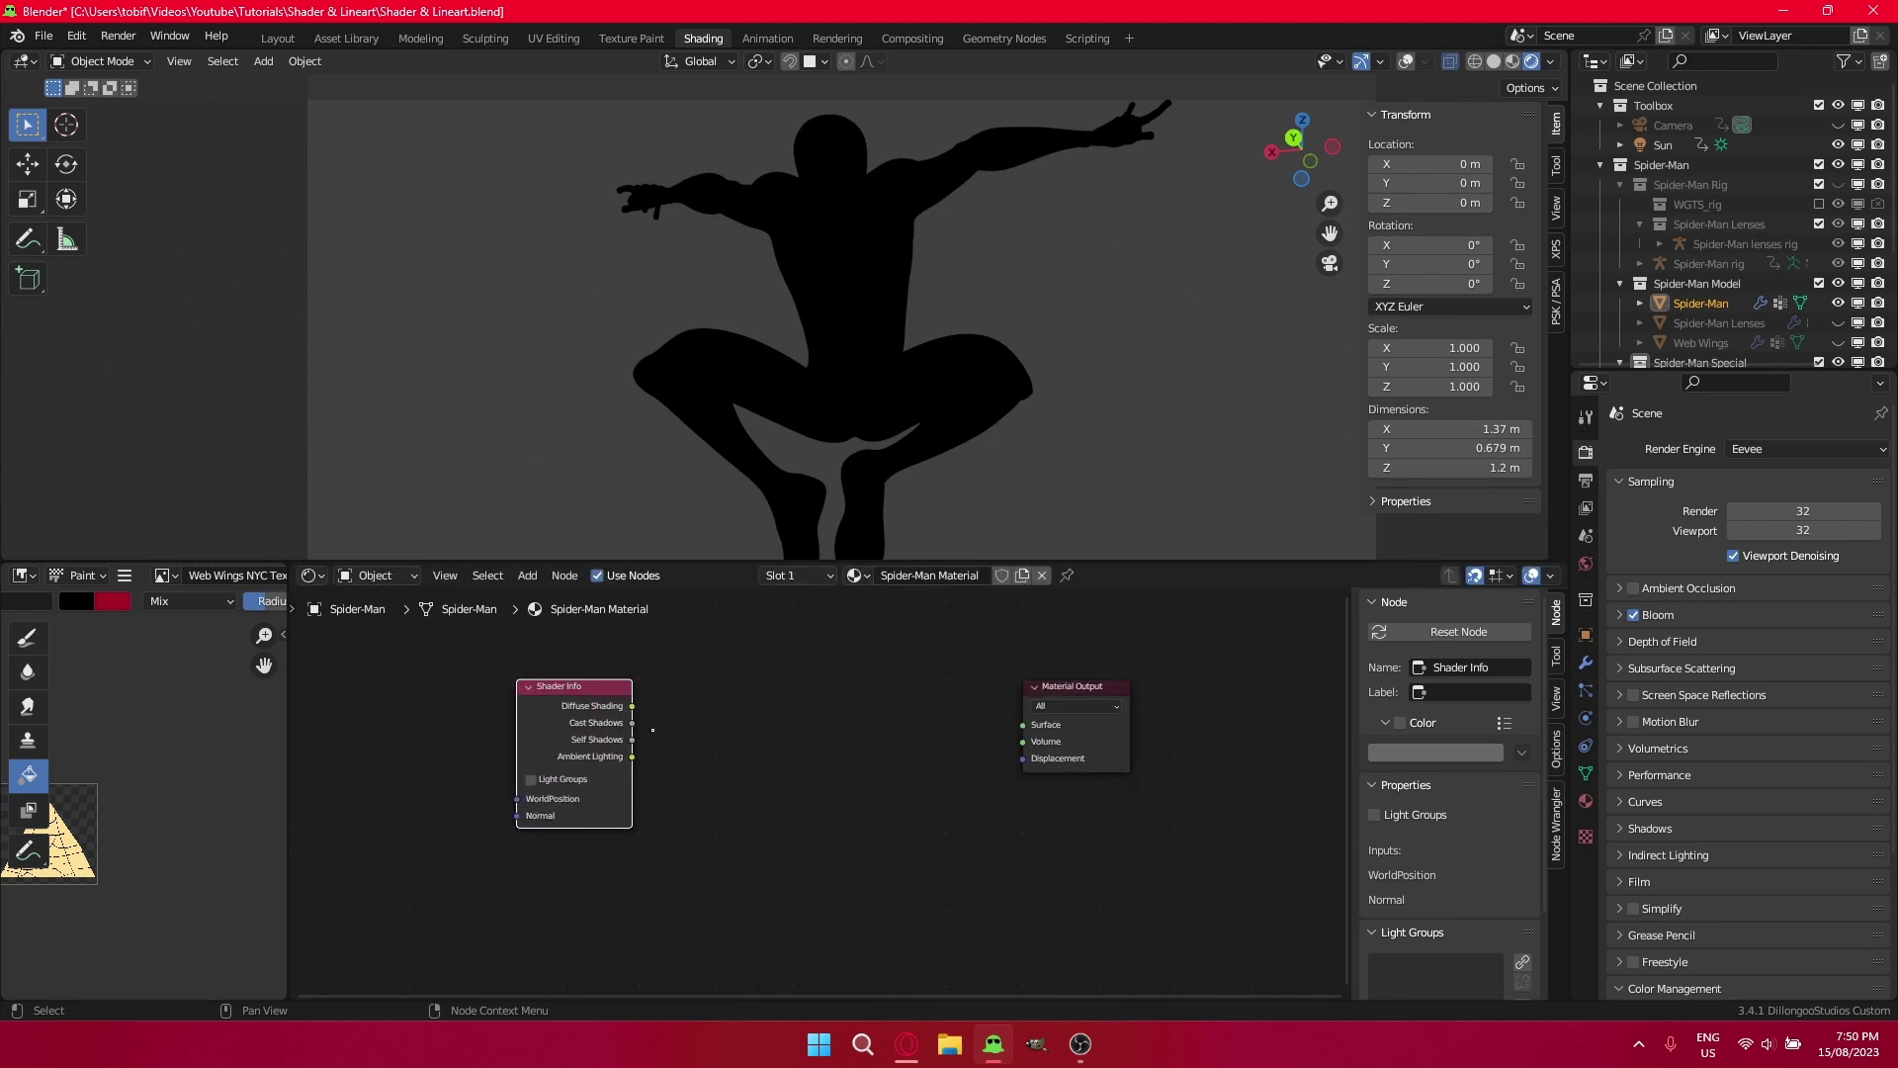
Add a Mix node beside the Shader Info node and set its data type to Color.
{"action": "key", "text": "shift+a"}
{"action": "key", "text": "shift+a"}
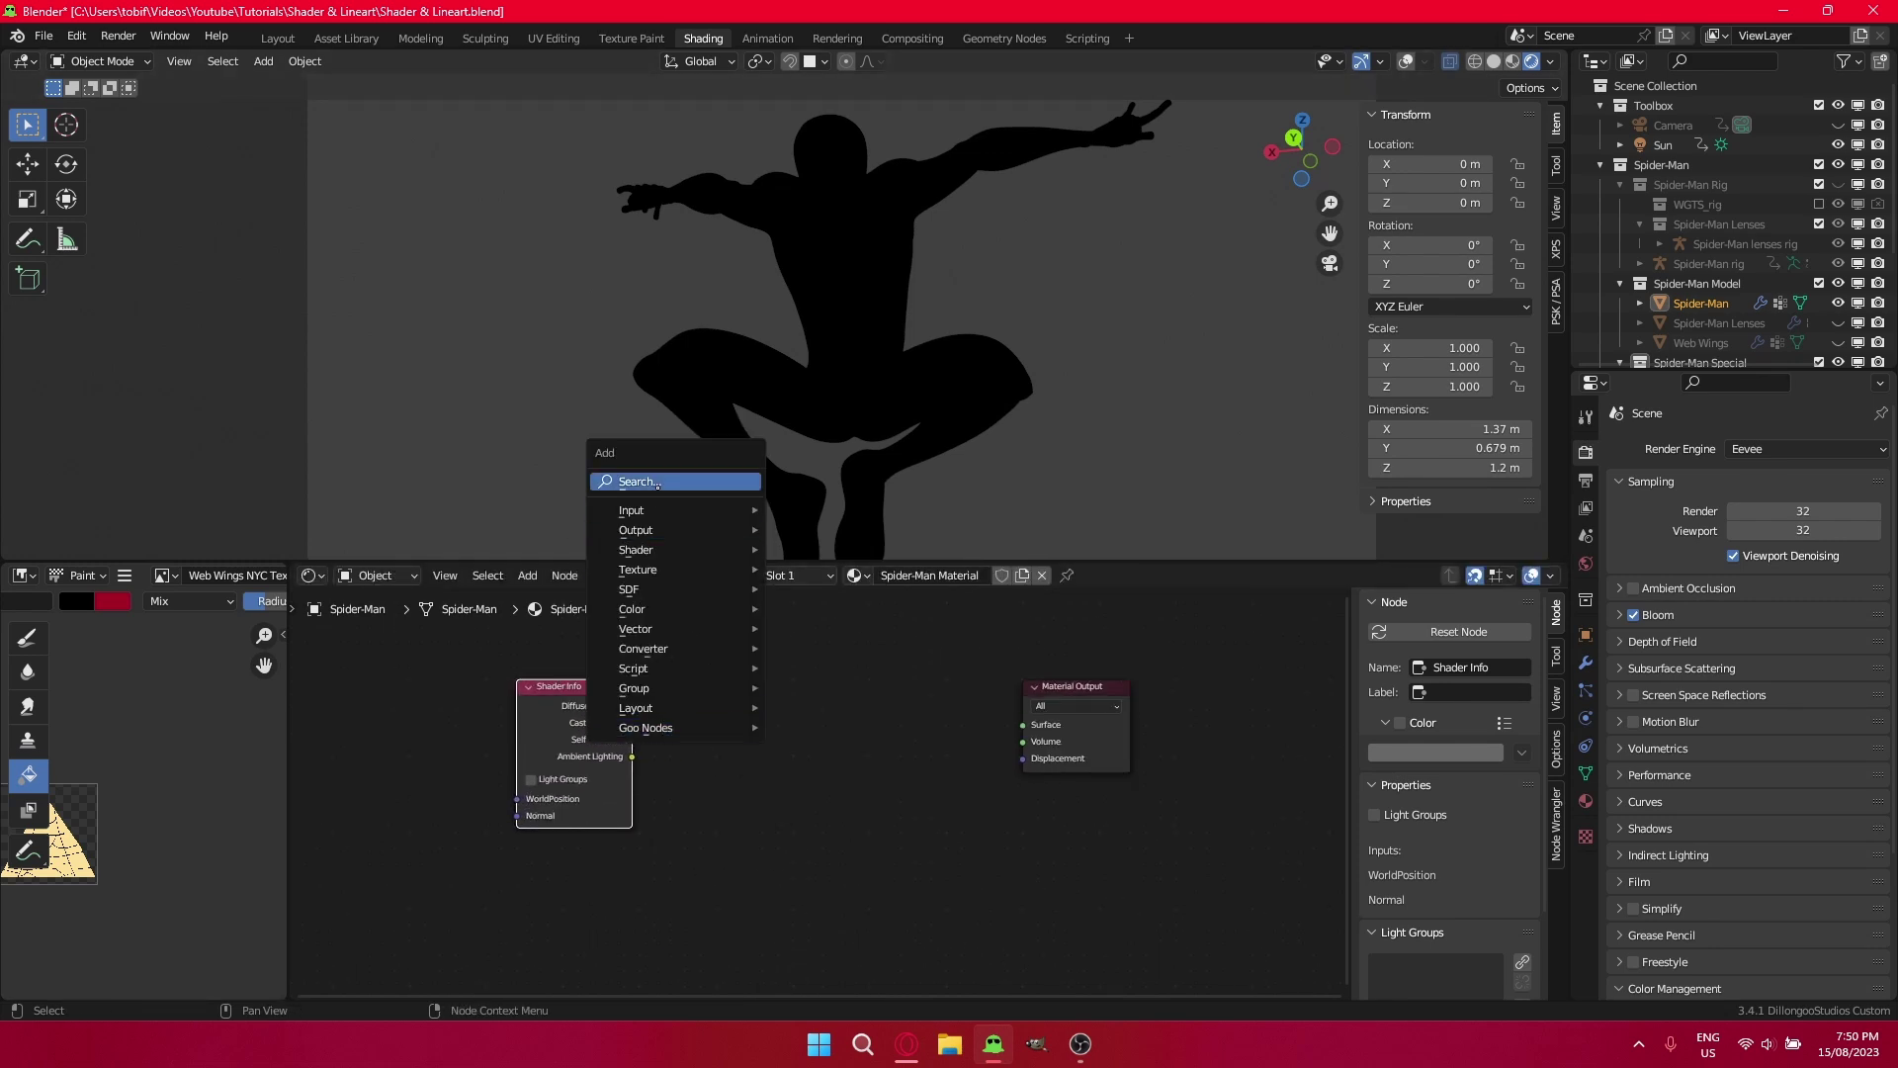
{"action": "left_click", "coordinate": [657, 484]}
{"action": "type", "text": "mix"}
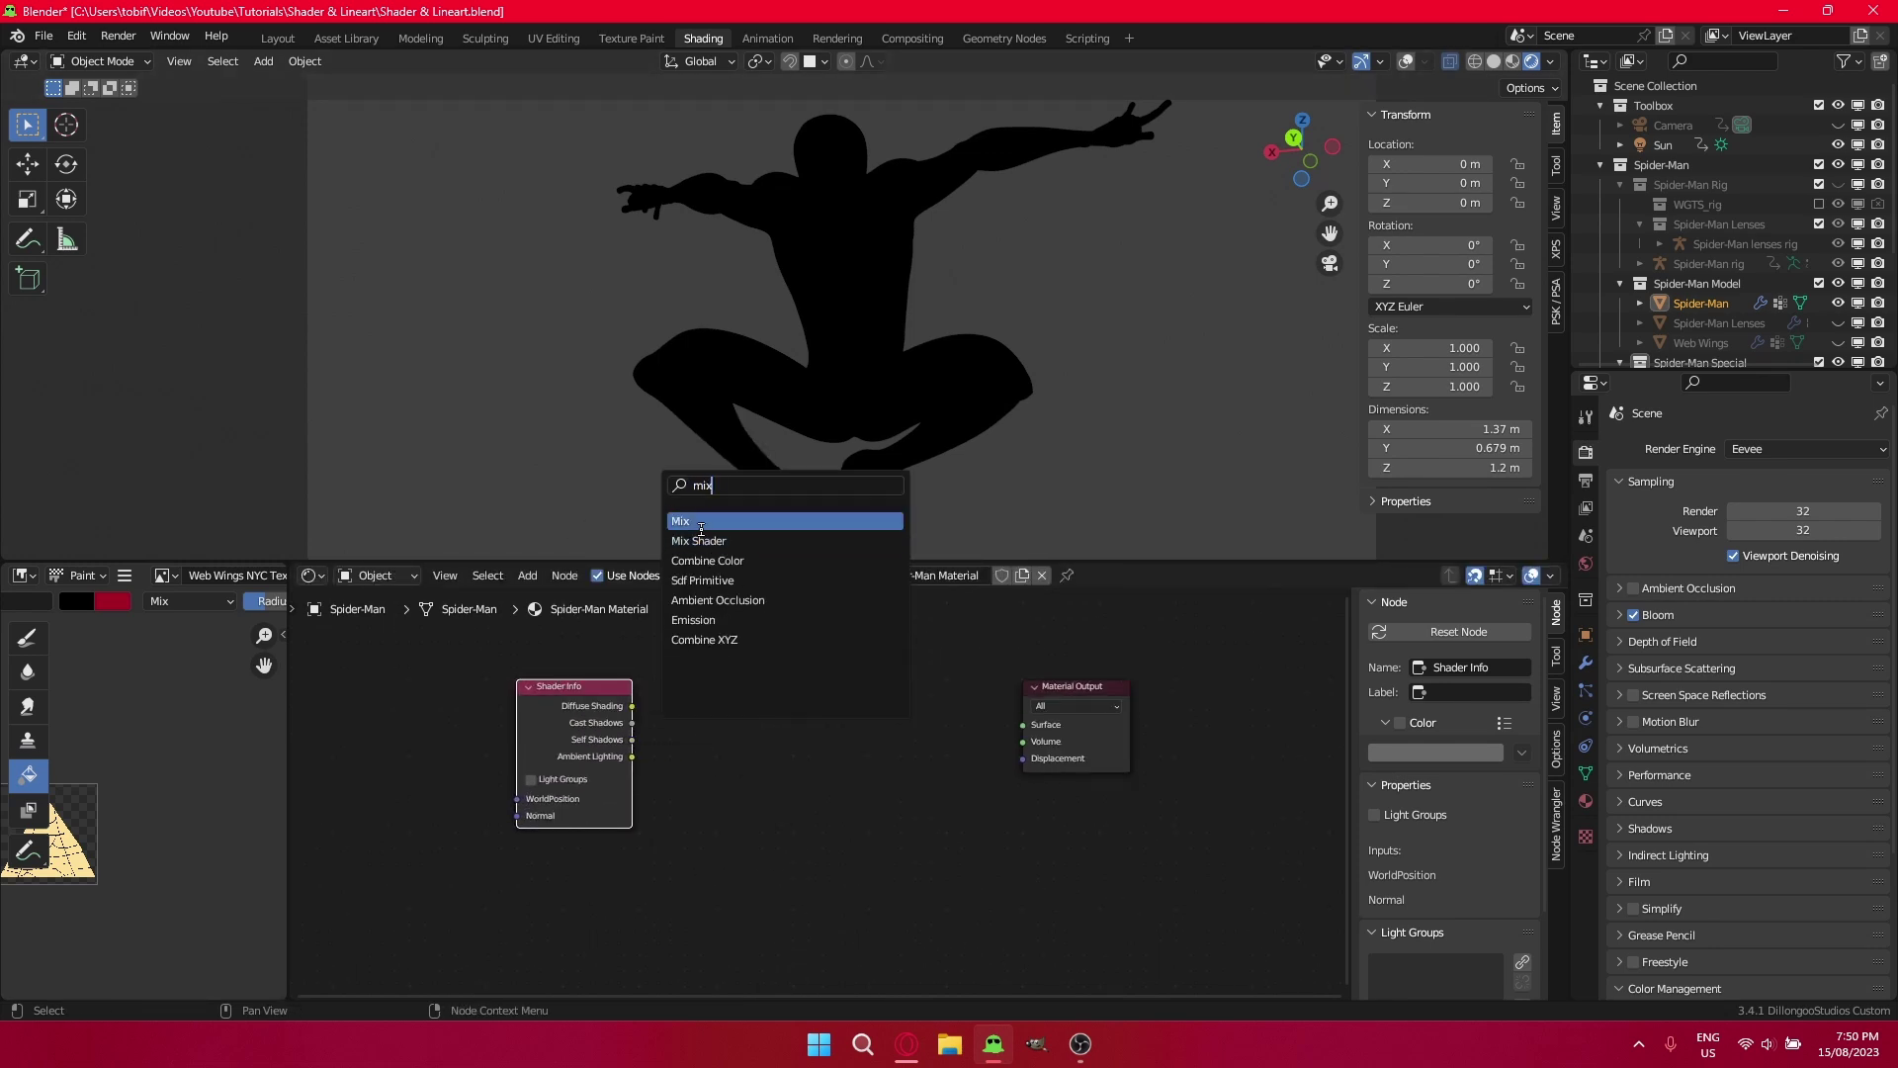
{"action": "key", "text": "Return"}
{"action": "left_click", "coordinate": [701, 716]}
{"action": "left_click", "coordinate": [701, 716]}
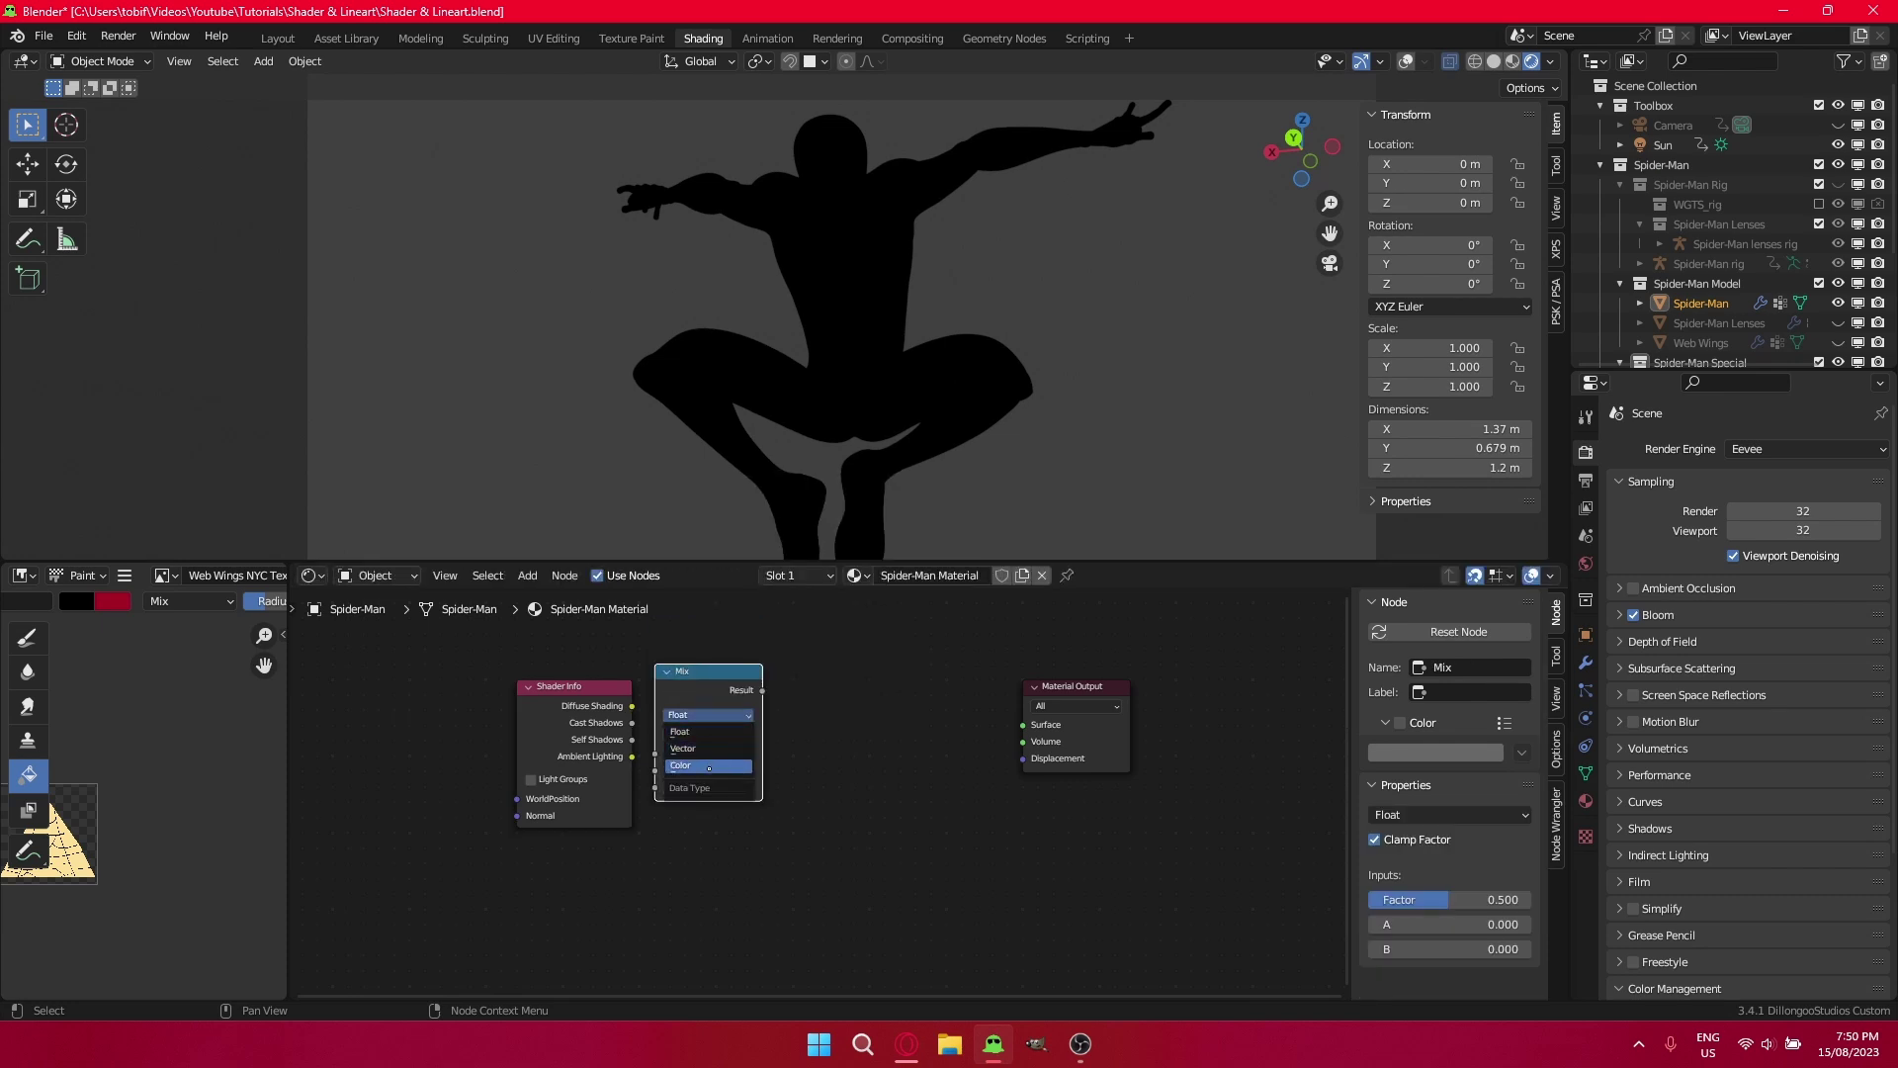
{"action": "left_click", "coordinate": [706, 770]}
Link the Shader Info's Diffuse Shading and Cast Shadows outputs to the Mix node's A and B, and set the blend mode to Multiply.
{"action": "left_click_drag", "start_coordinate": [634, 709], "coordinate": [654, 824]}
{"action": "left_click", "coordinate": [708, 737]}
{"action": "left_click", "coordinate": [708, 673]}
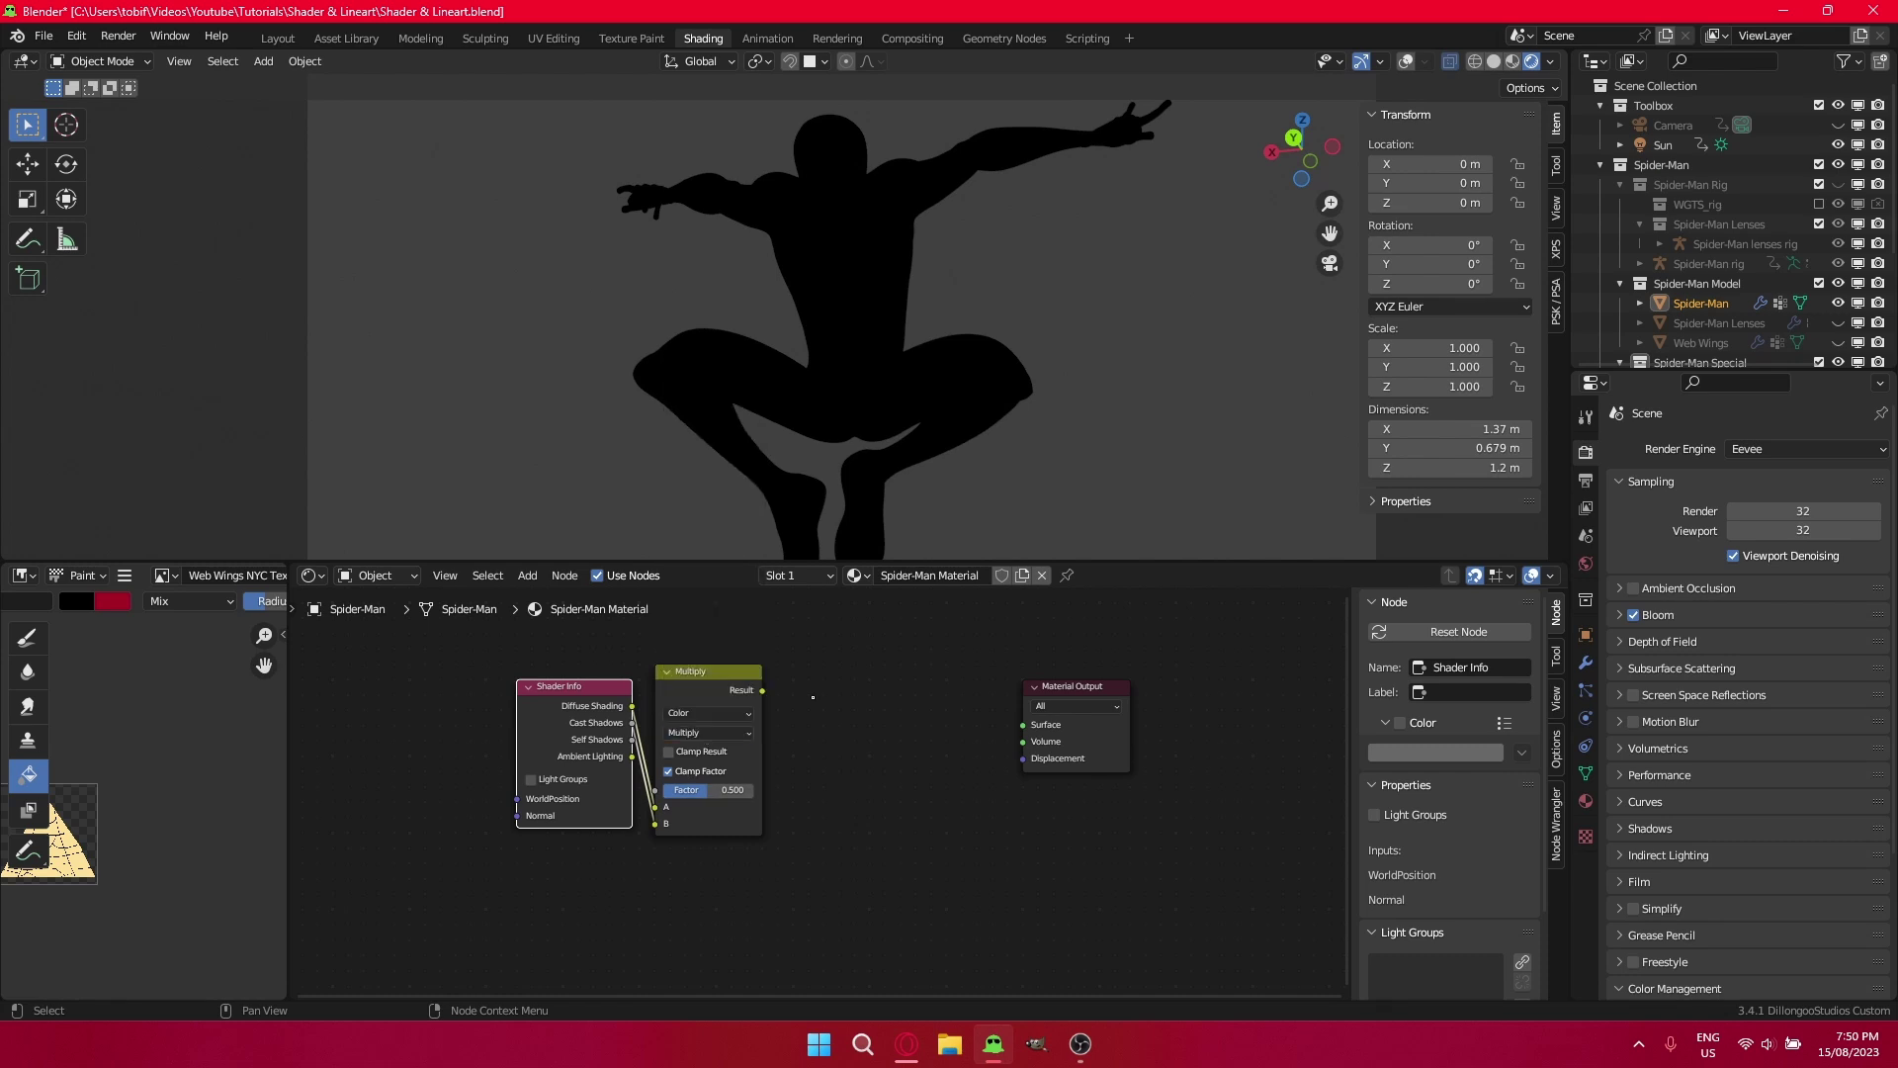
Set the Multiply node's factor to 1 and move it together with the Shader Info node further from the Material Output.
{"action": "left_click_drag", "start_coordinate": [692, 680], "coordinate": [676, 695]}
{"action": "left_click", "coordinate": [693, 806]}
{"action": "type", "text": "1"}
{"action": "key", "text": "Return"}
{"action": "left_click_drag", "start_coordinate": [540, 645], "coordinate": [771, 771]}
{"action": "key", "text": "g"}
{"action": "left_click", "coordinate": [635, 750]}
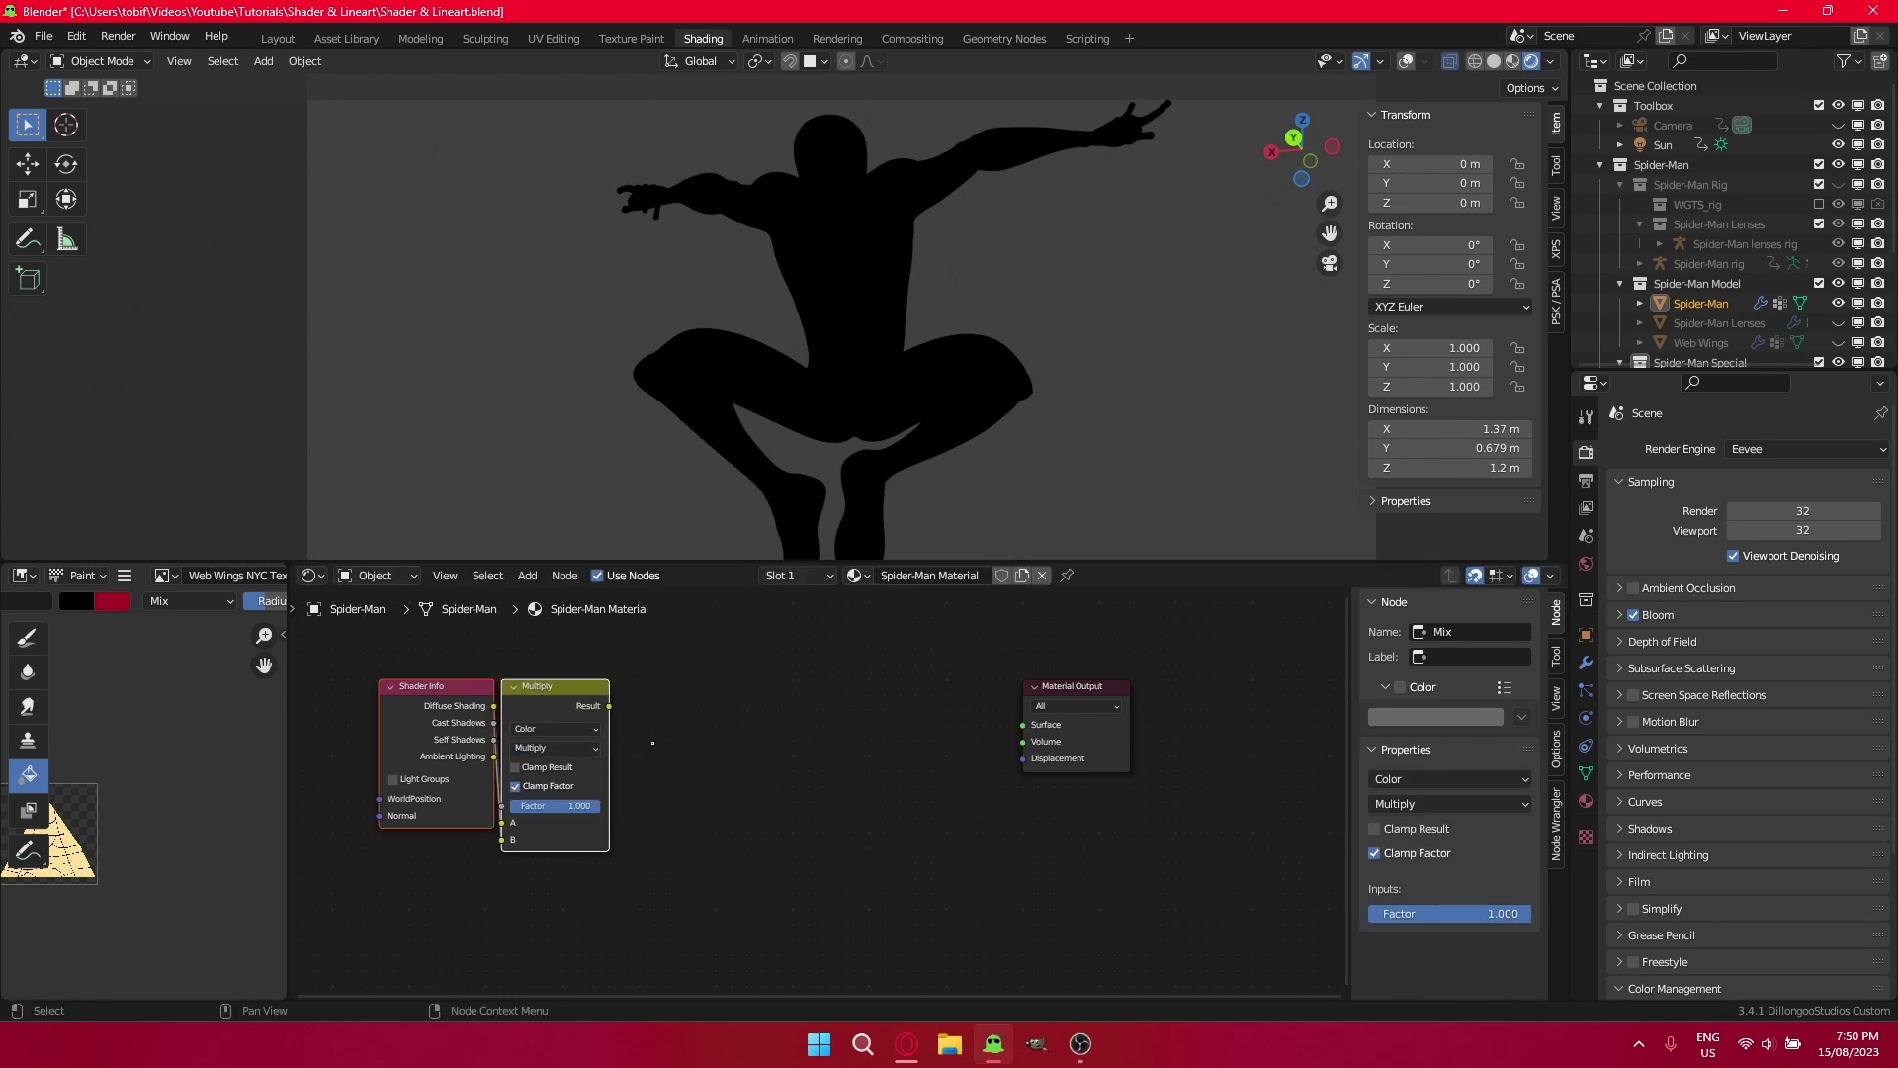
Add a ColorRamp node after the Multiply node and link the Multiply result to its Fac input.
{"action": "key", "text": "shift+a"}
{"action": "left_click", "coordinate": [731, 709]}
{"action": "type", "text": "color"}
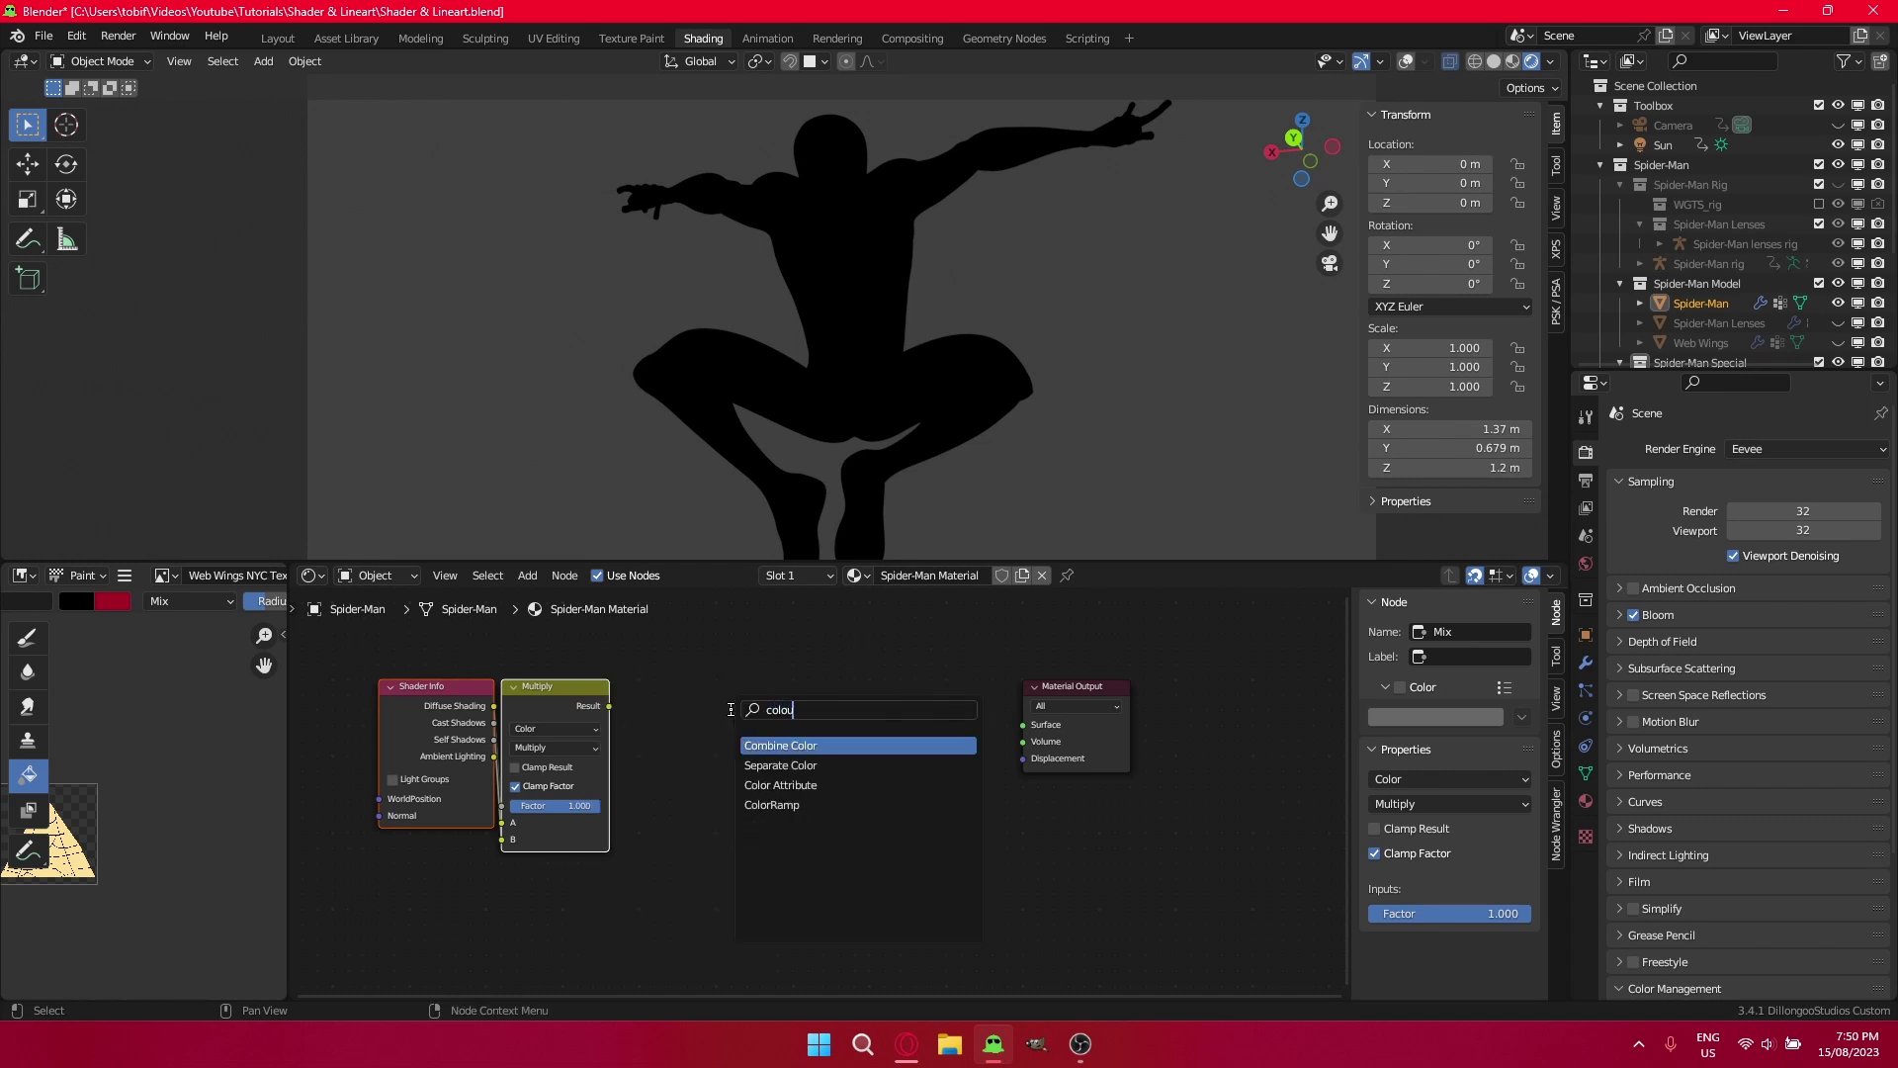
{"action": "key", "text": "Return"}
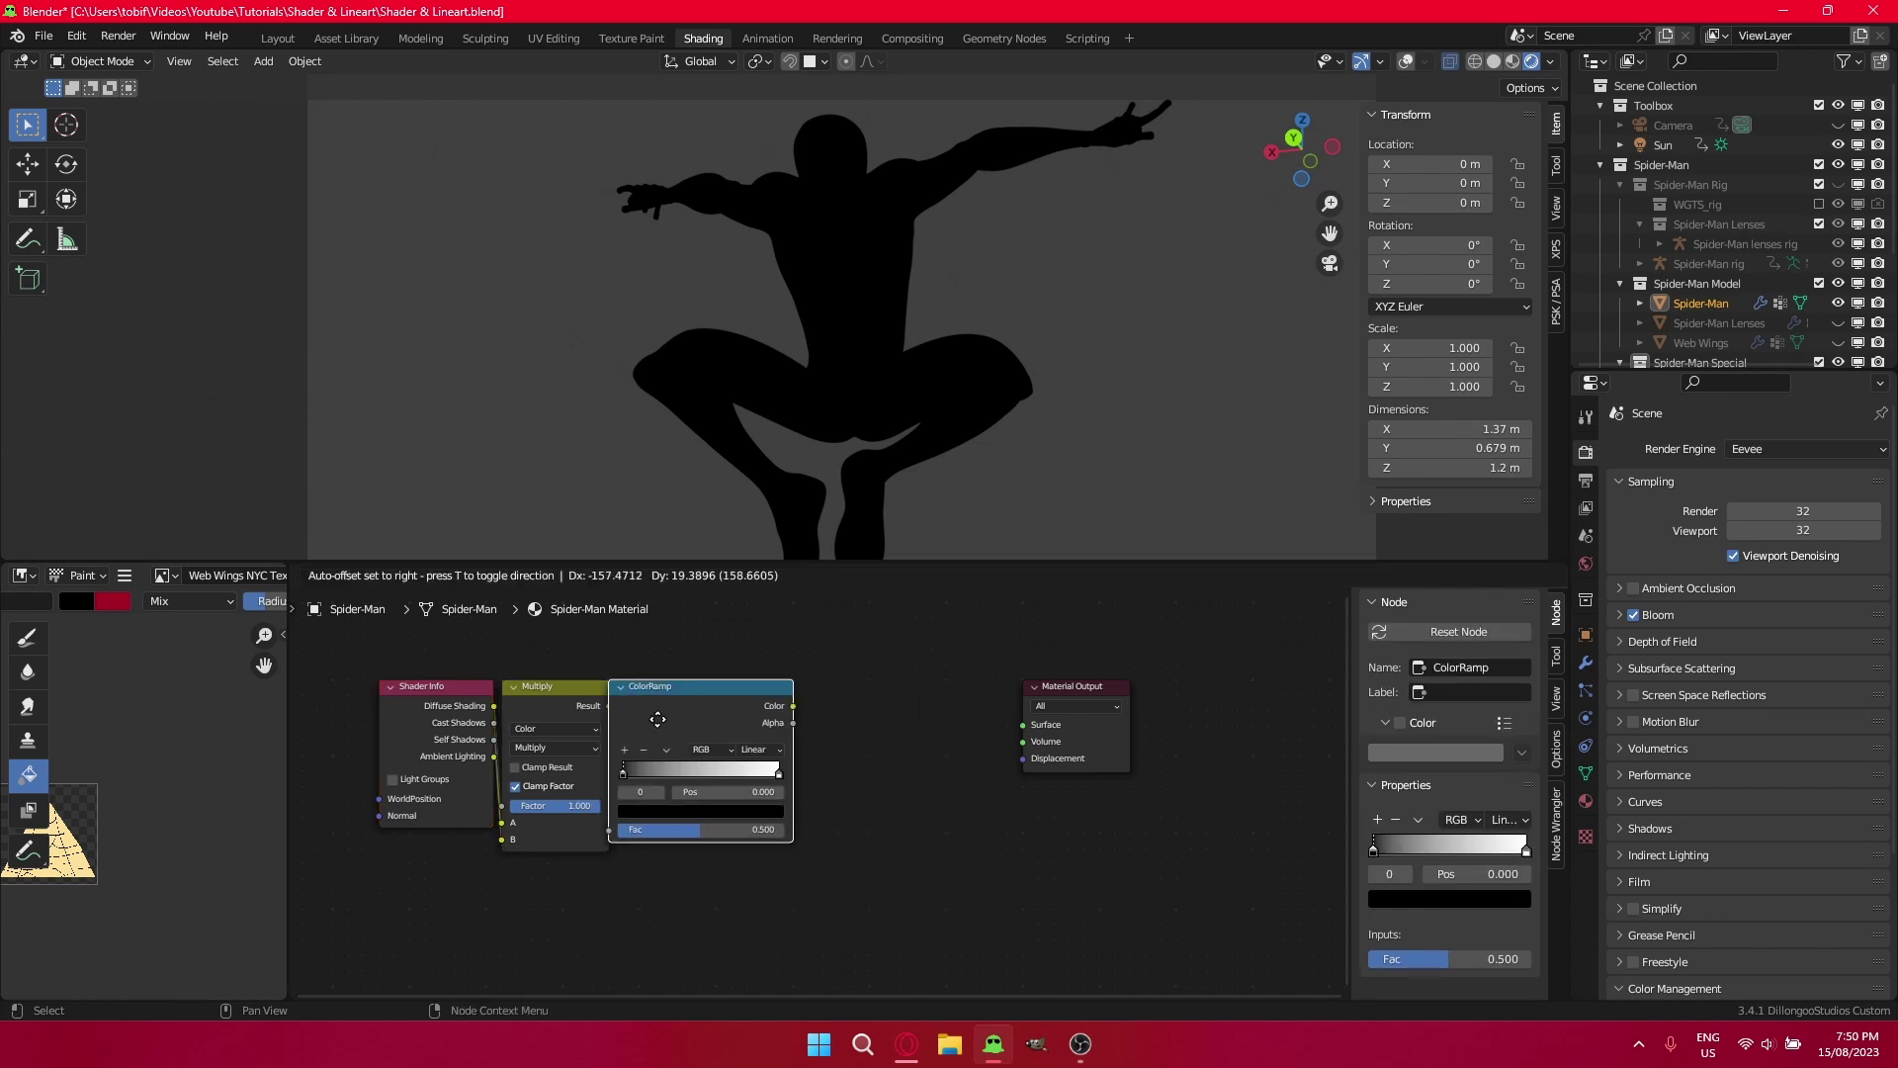
{"action": "left_click", "coordinate": [633, 722]}
{"action": "left_click_drag", "start_coordinate": [610, 706], "coordinate": [624, 830]}
Set the ColorRamp to Constant interpolation with the white stop at 0.100, and connect its color to the Material Output's Surface.
{"action": "left_click", "coordinate": [775, 750]}
{"action": "left_click", "coordinate": [776, 833]}
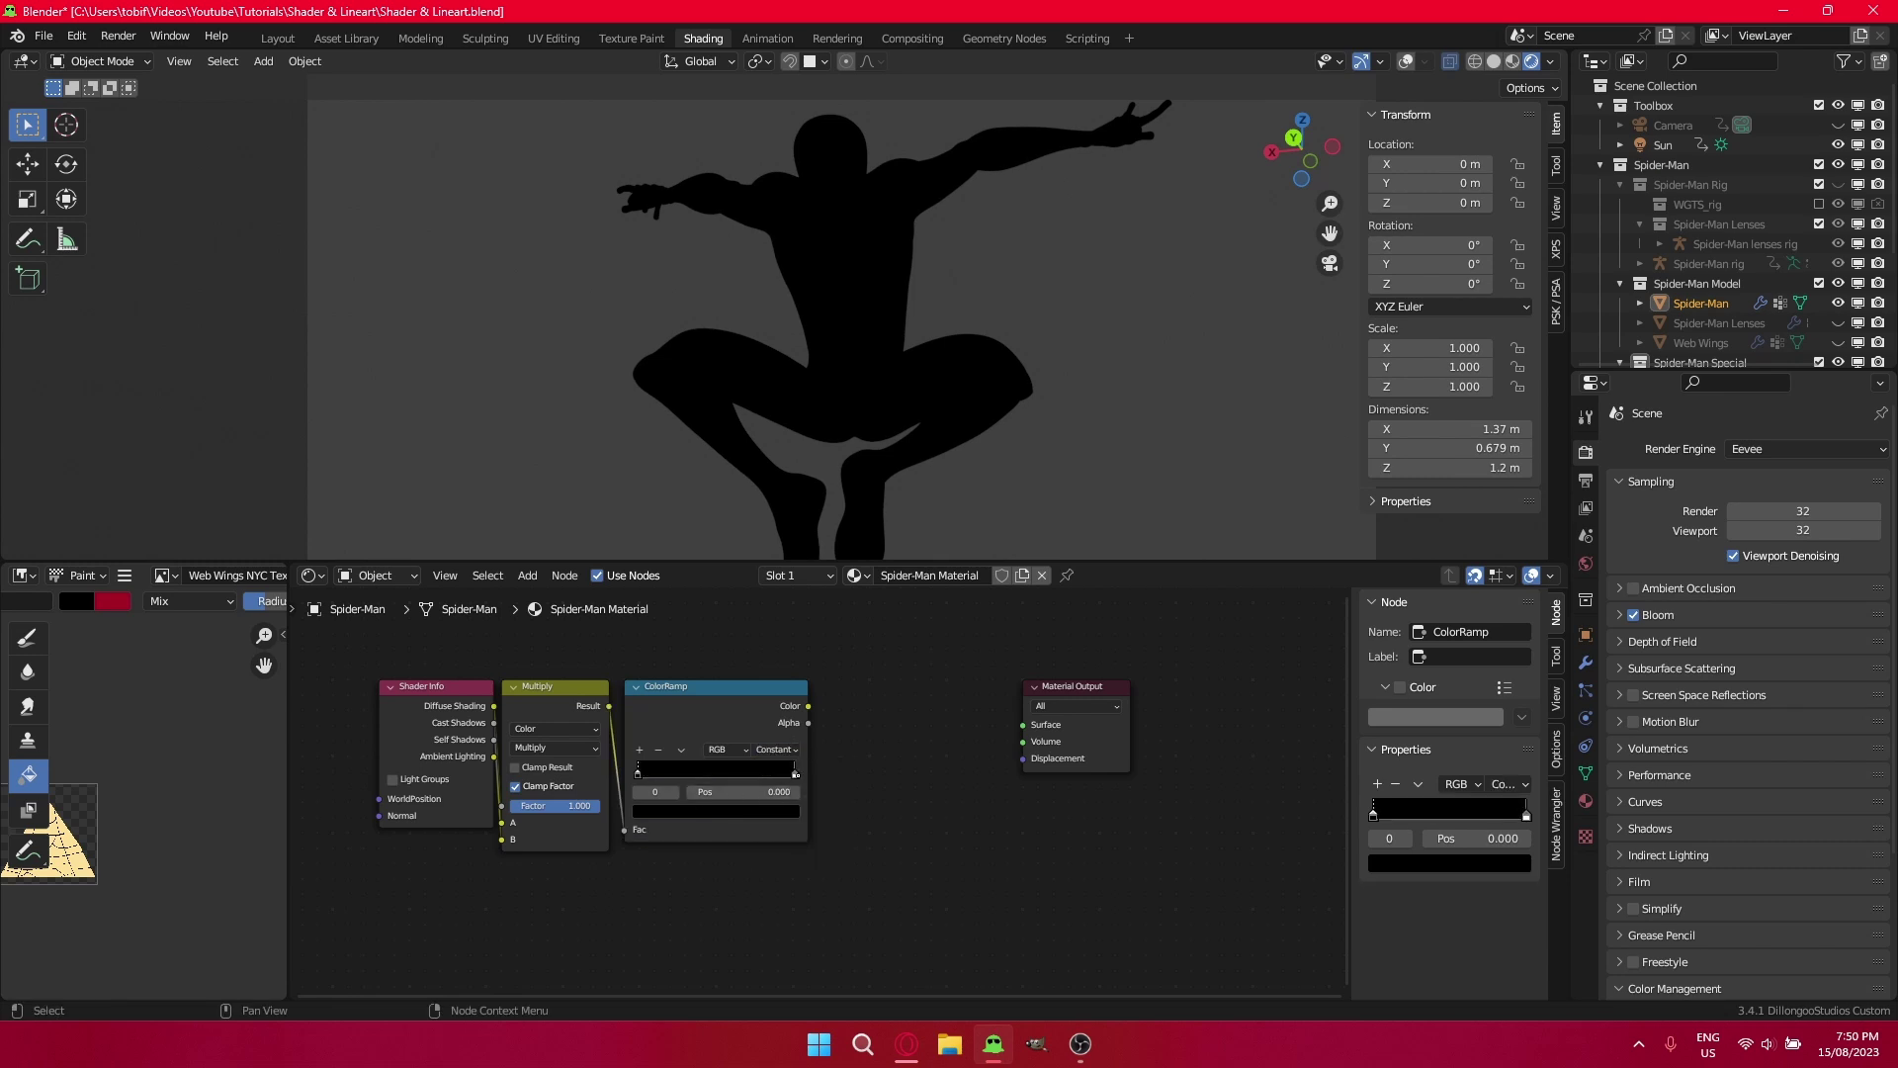
{"action": "left_click_drag", "start_coordinate": [794, 772], "coordinate": [712, 792]}
{"action": "left_click", "coordinate": [714, 730], "text": "ctrl+shift"}
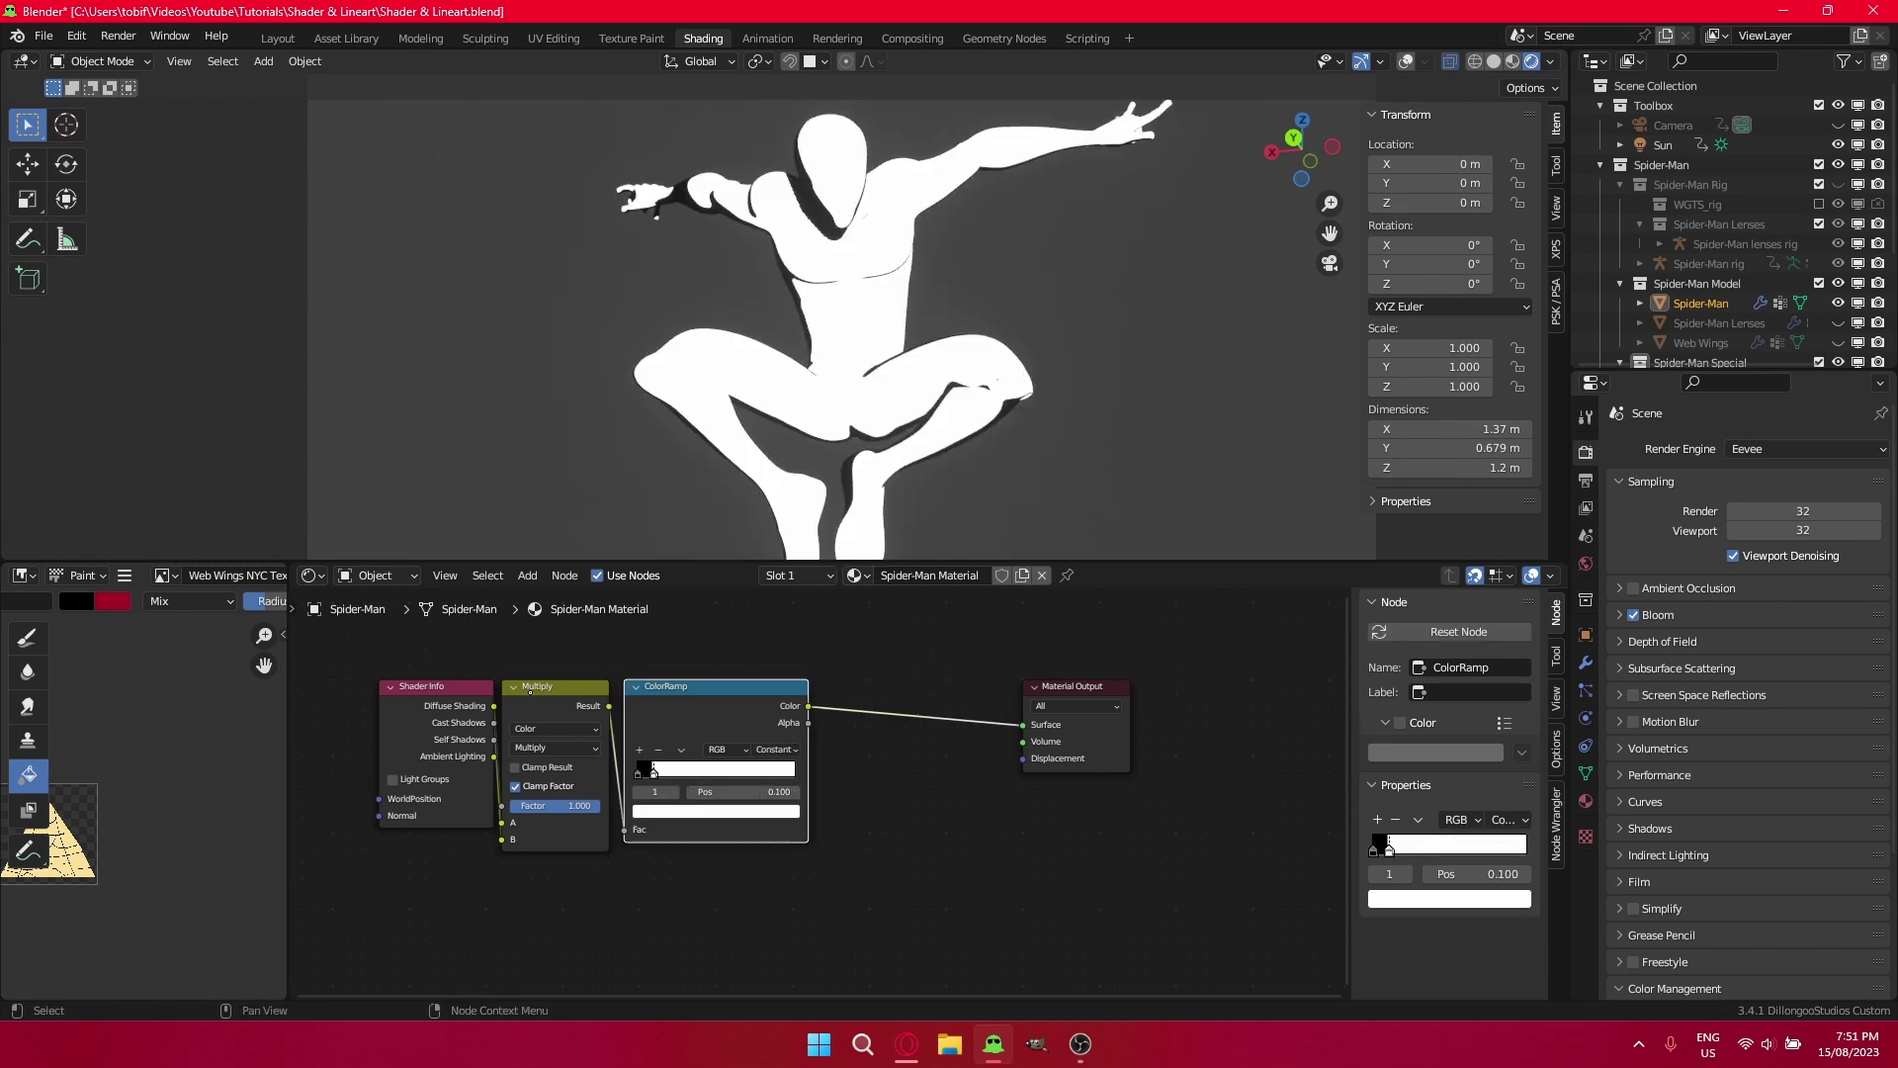
Delete the Shader Info, Multiply and ColorRamp nodes, keeping only the Material Output.
{"action": "scroll", "coordinate": [652, 772], "scroll_direction": "down", "scroll_amount": 1}
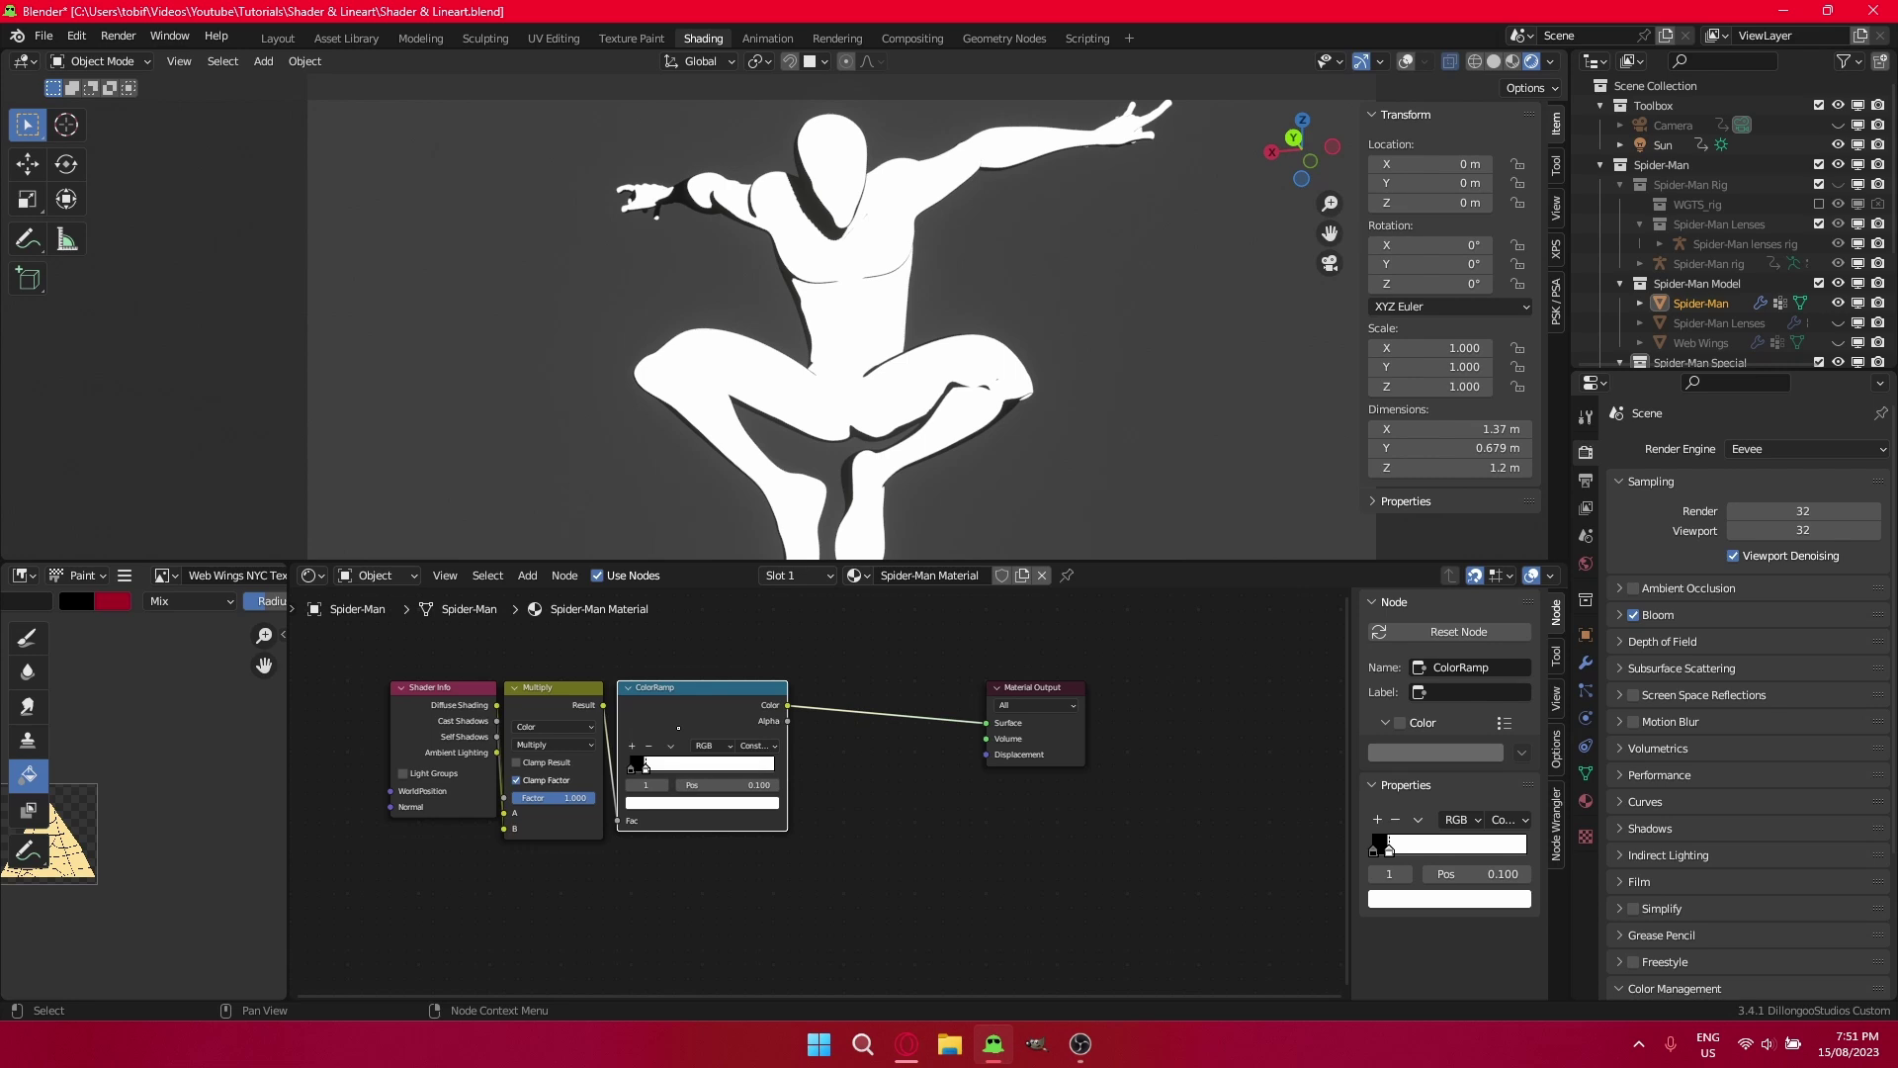
{"action": "scroll", "coordinate": [636, 880], "scroll_direction": "down", "scroll_amount": 1}
{"action": "middle_click_drag", "start_coordinate": [636, 880], "coordinate": [784, 866]}
{"action": "scroll", "coordinate": [784, 866], "scroll_direction": "down", "scroll_amount": 1}
{"action": "left_click_drag", "start_coordinate": [554, 683], "coordinate": [940, 818]}
{"action": "key", "text": "x"}
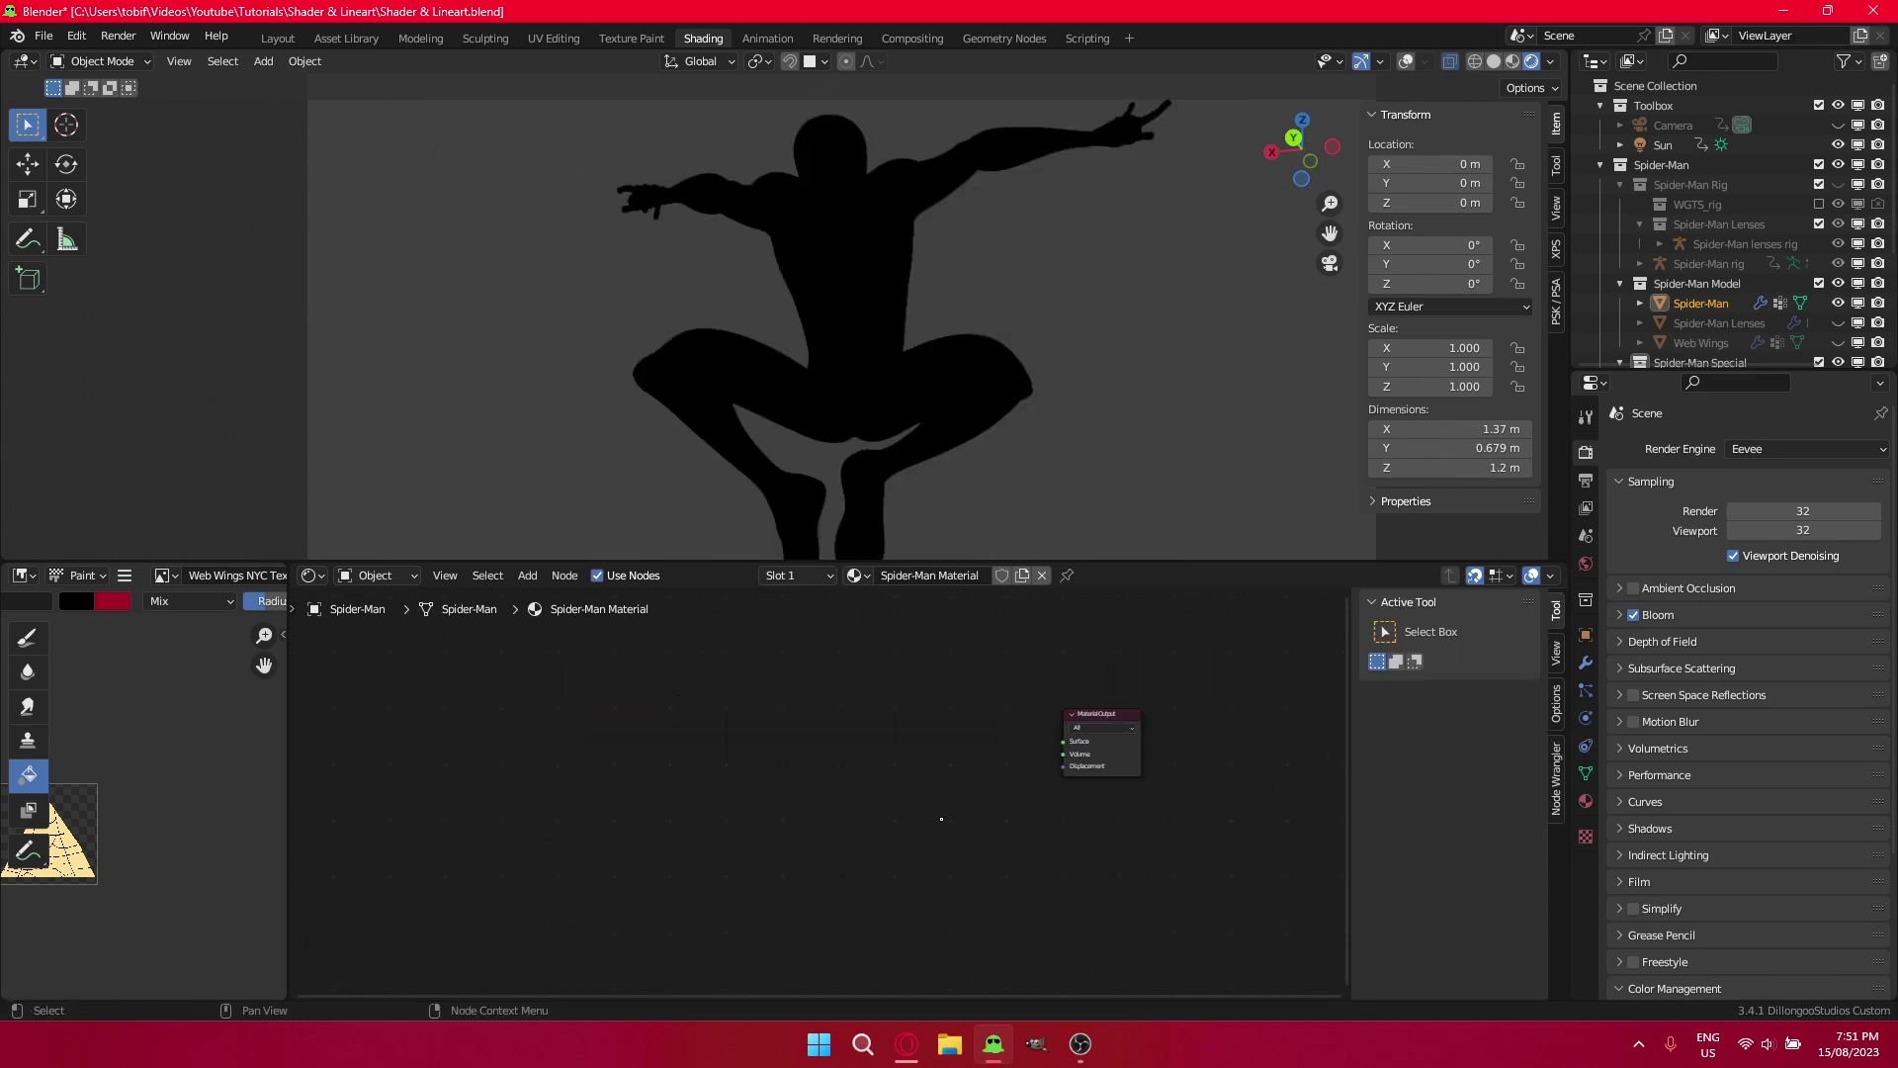
Add a Diffuse BSDF node before the Material Output.
{"action": "key", "text": "shift+a"}
{"action": "left_click", "coordinate": [843, 749]}
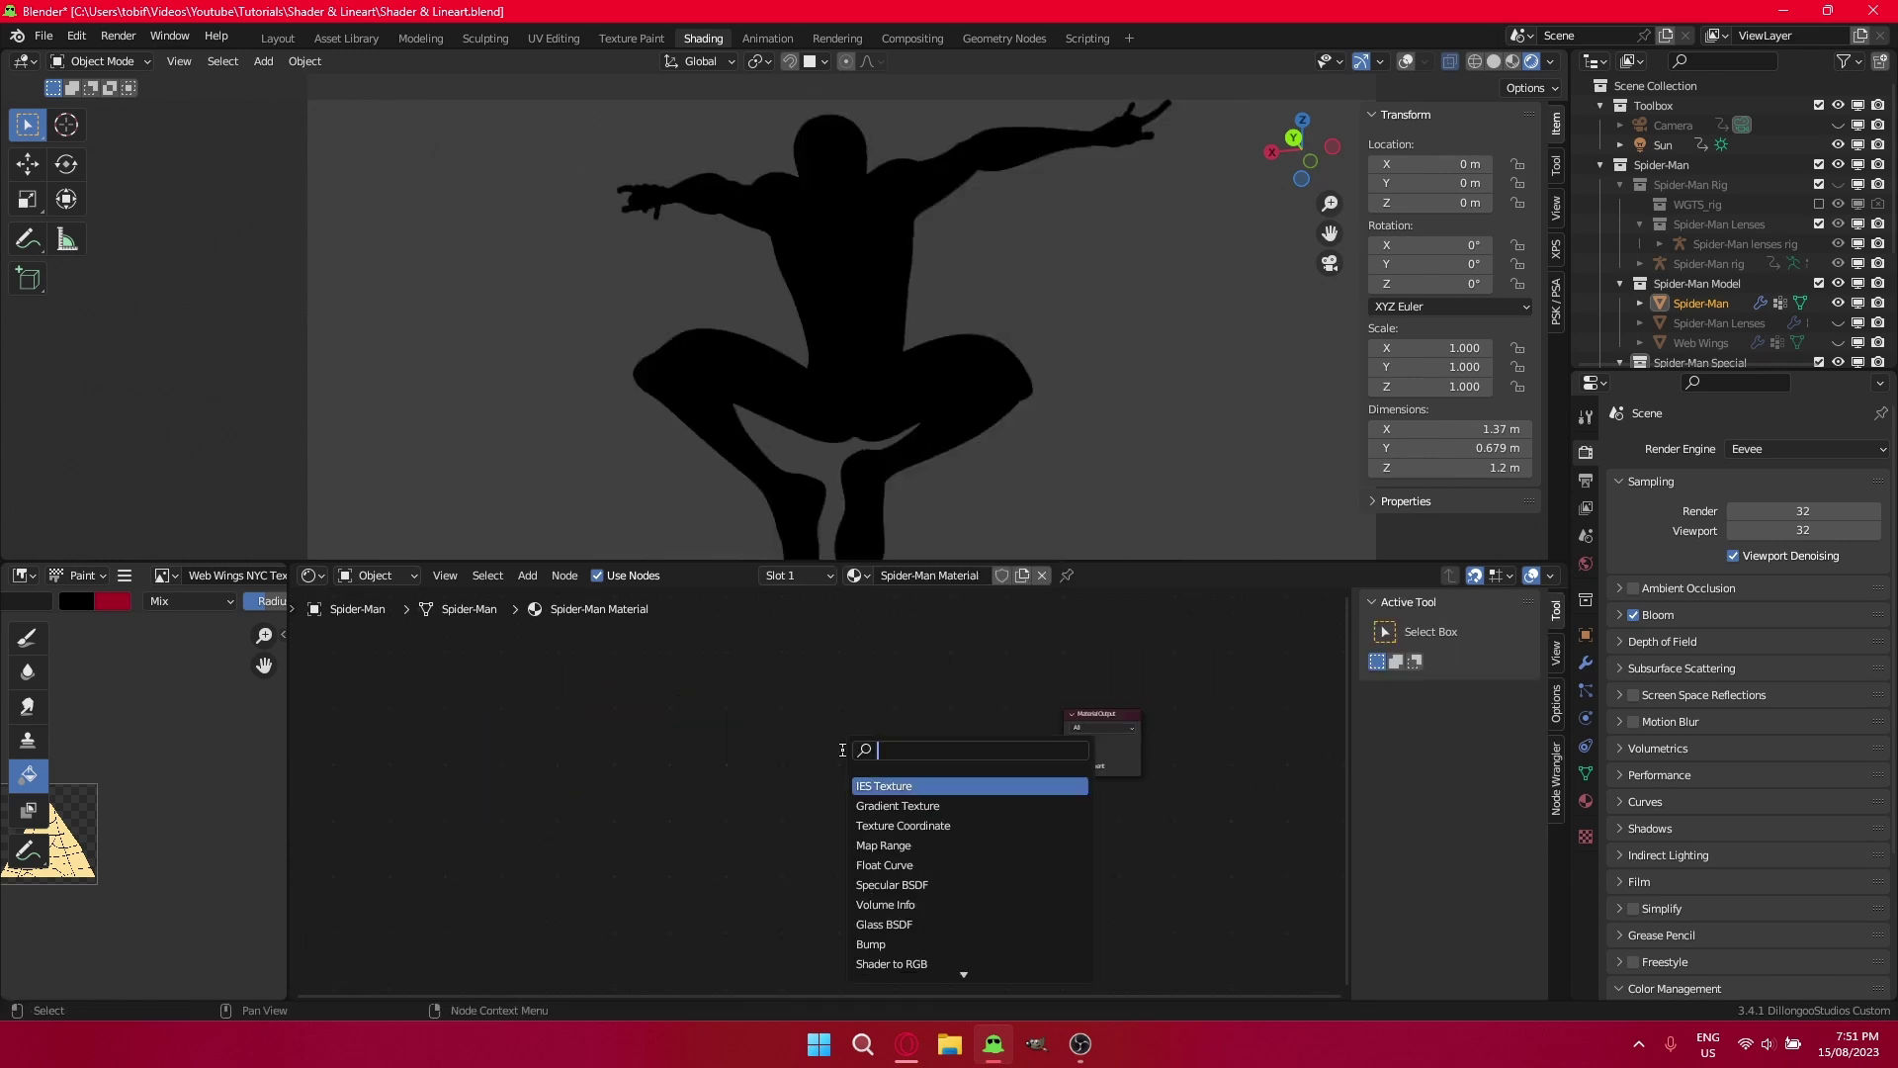
{"action": "type", "text": "sif"}
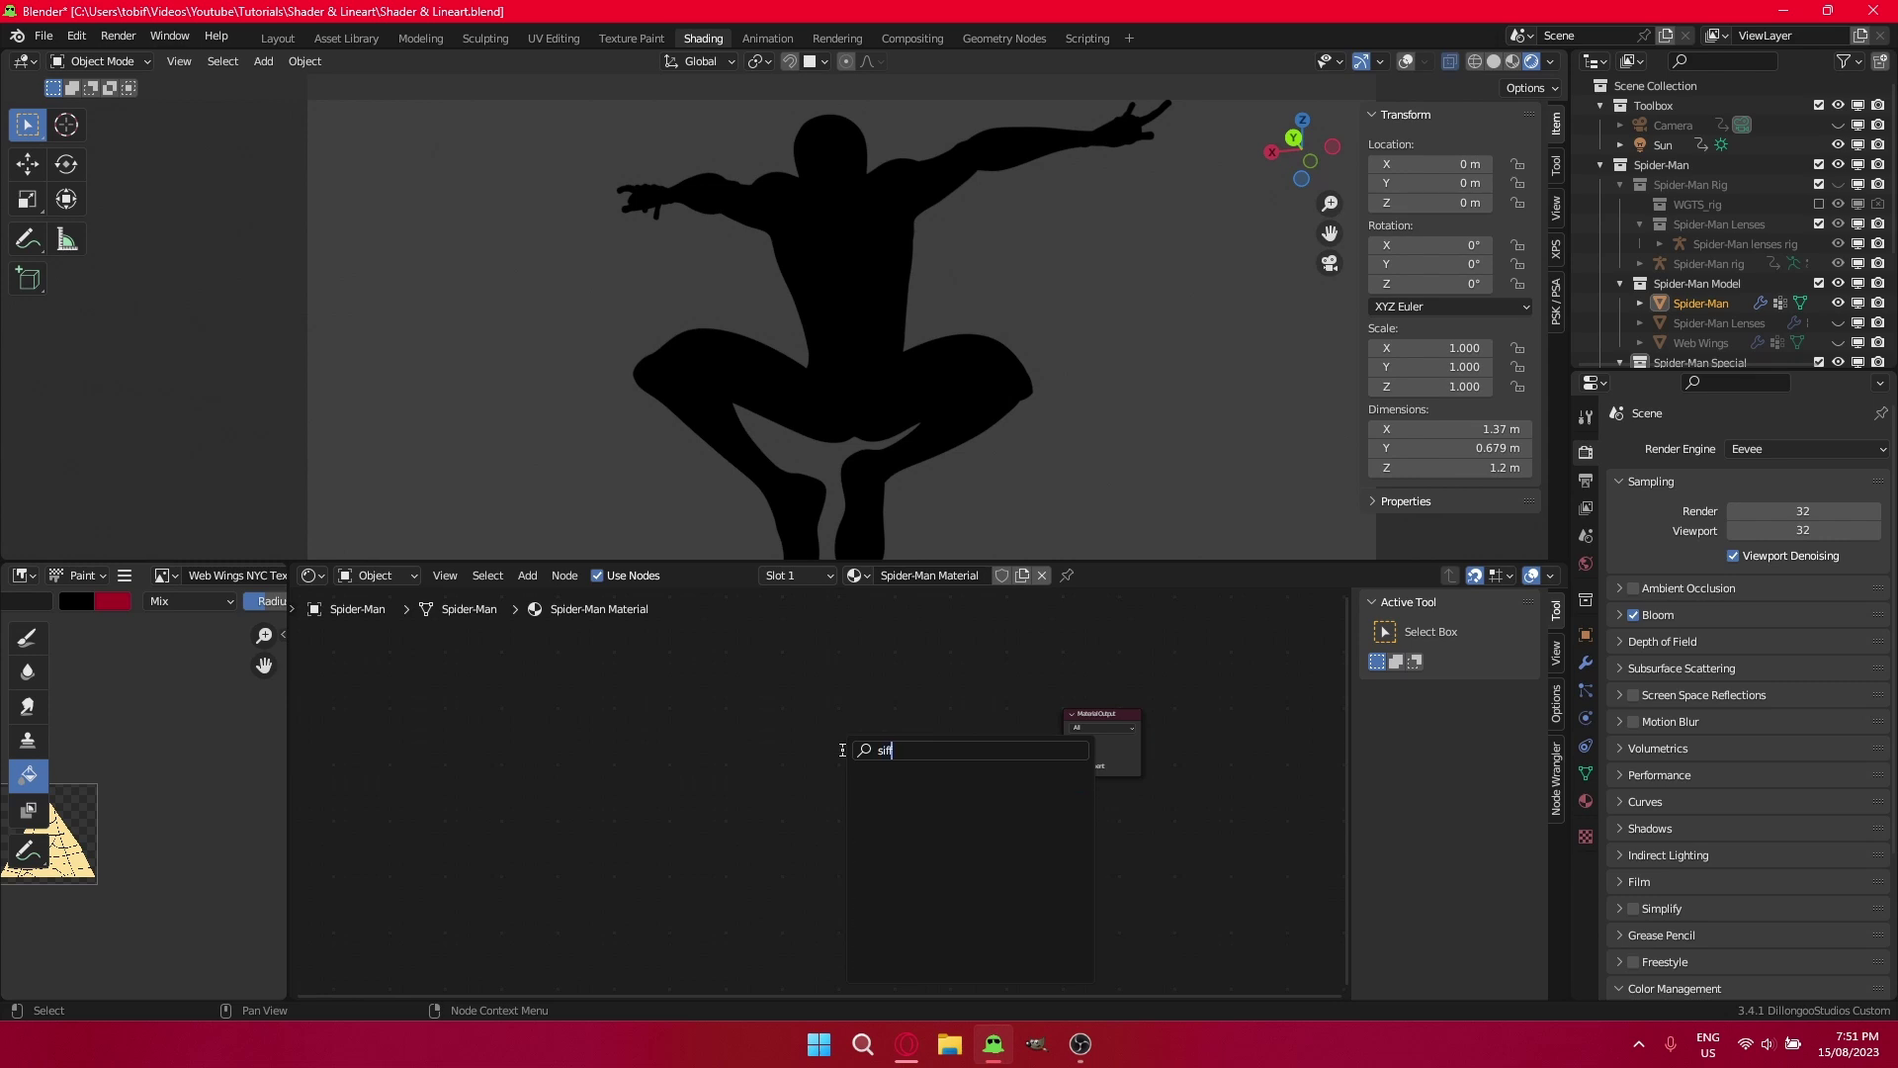
{"action": "key", "text": "BackSpace"}
{"action": "key", "text": "BackSpace"}
{"action": "key", "text": "BackSpace"}
{"action": "type", "text": "diff"}
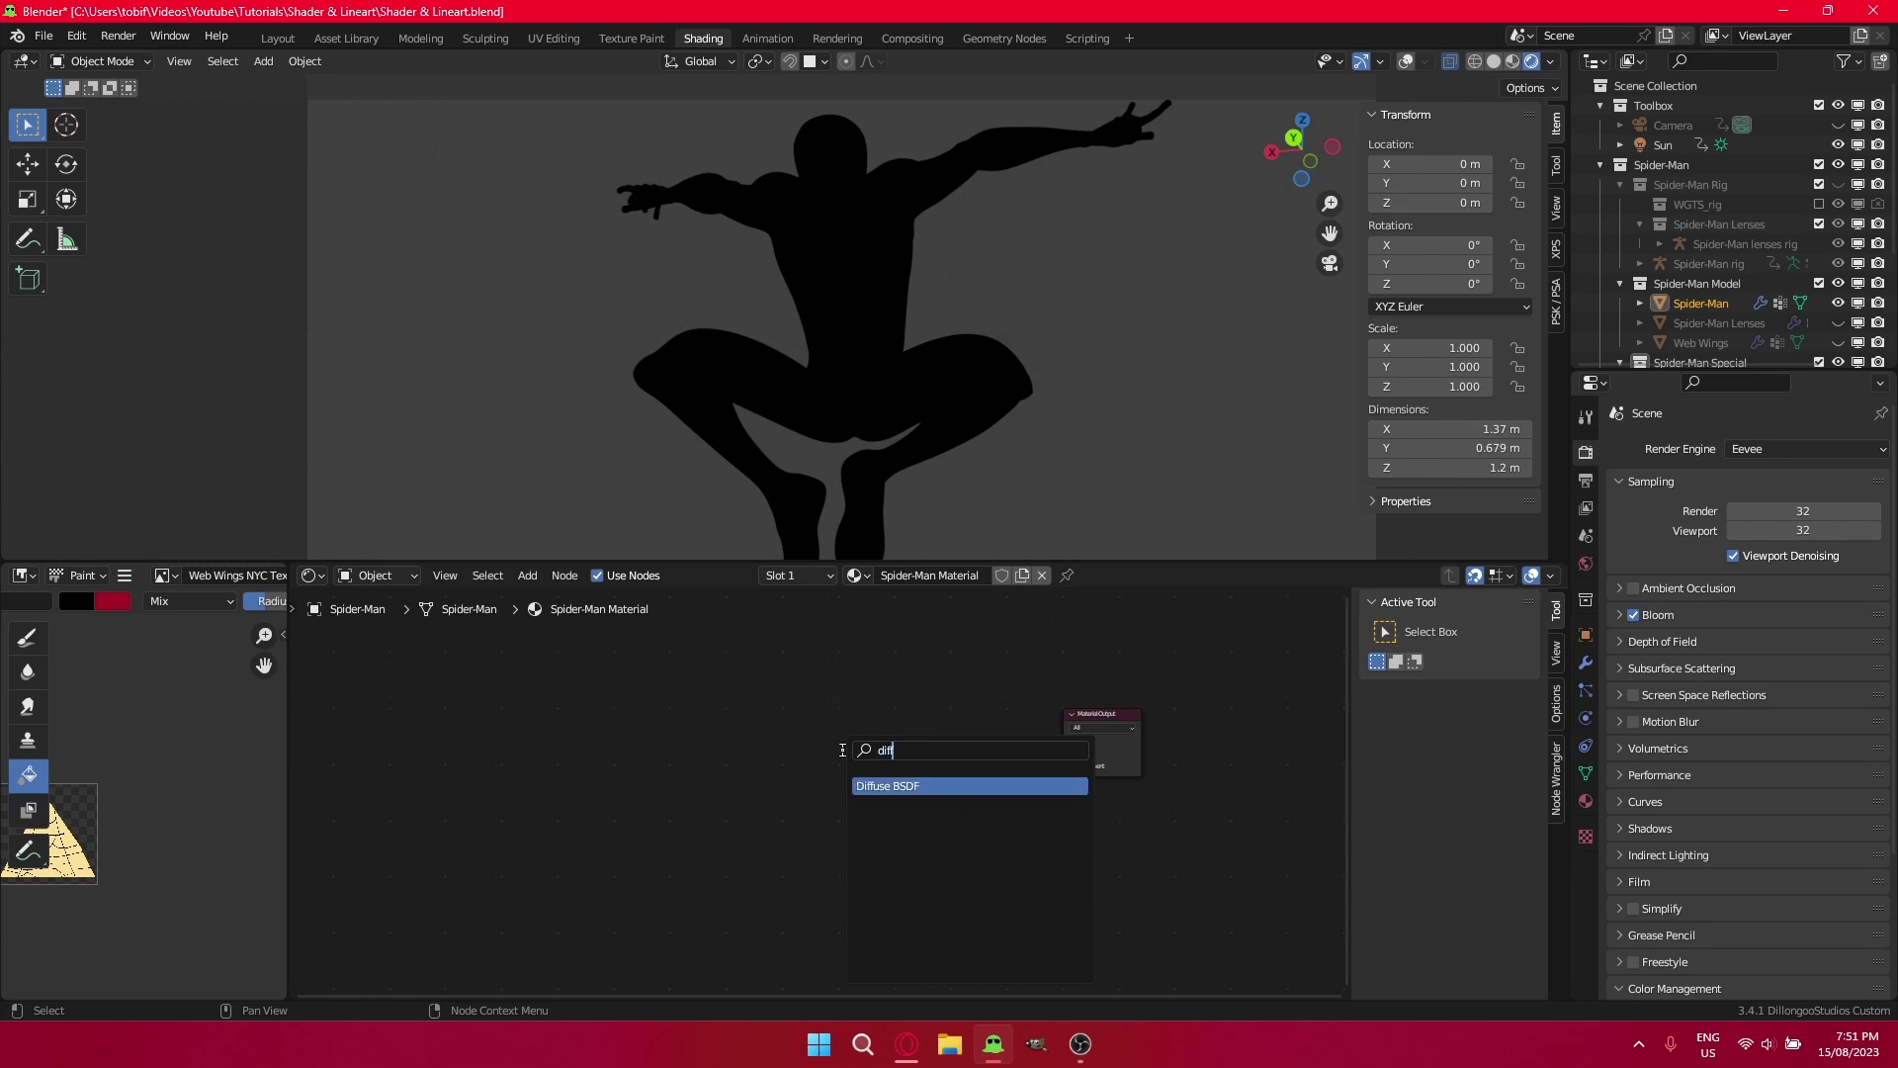
{"action": "left_click", "coordinate": [927, 788]}
{"action": "left_click", "coordinate": [722, 736]}
Connect the Diffuse BSDF output to the Material Output's Surface.
{"action": "key", "text": "shift+a"}
{"action": "key", "text": "s"}
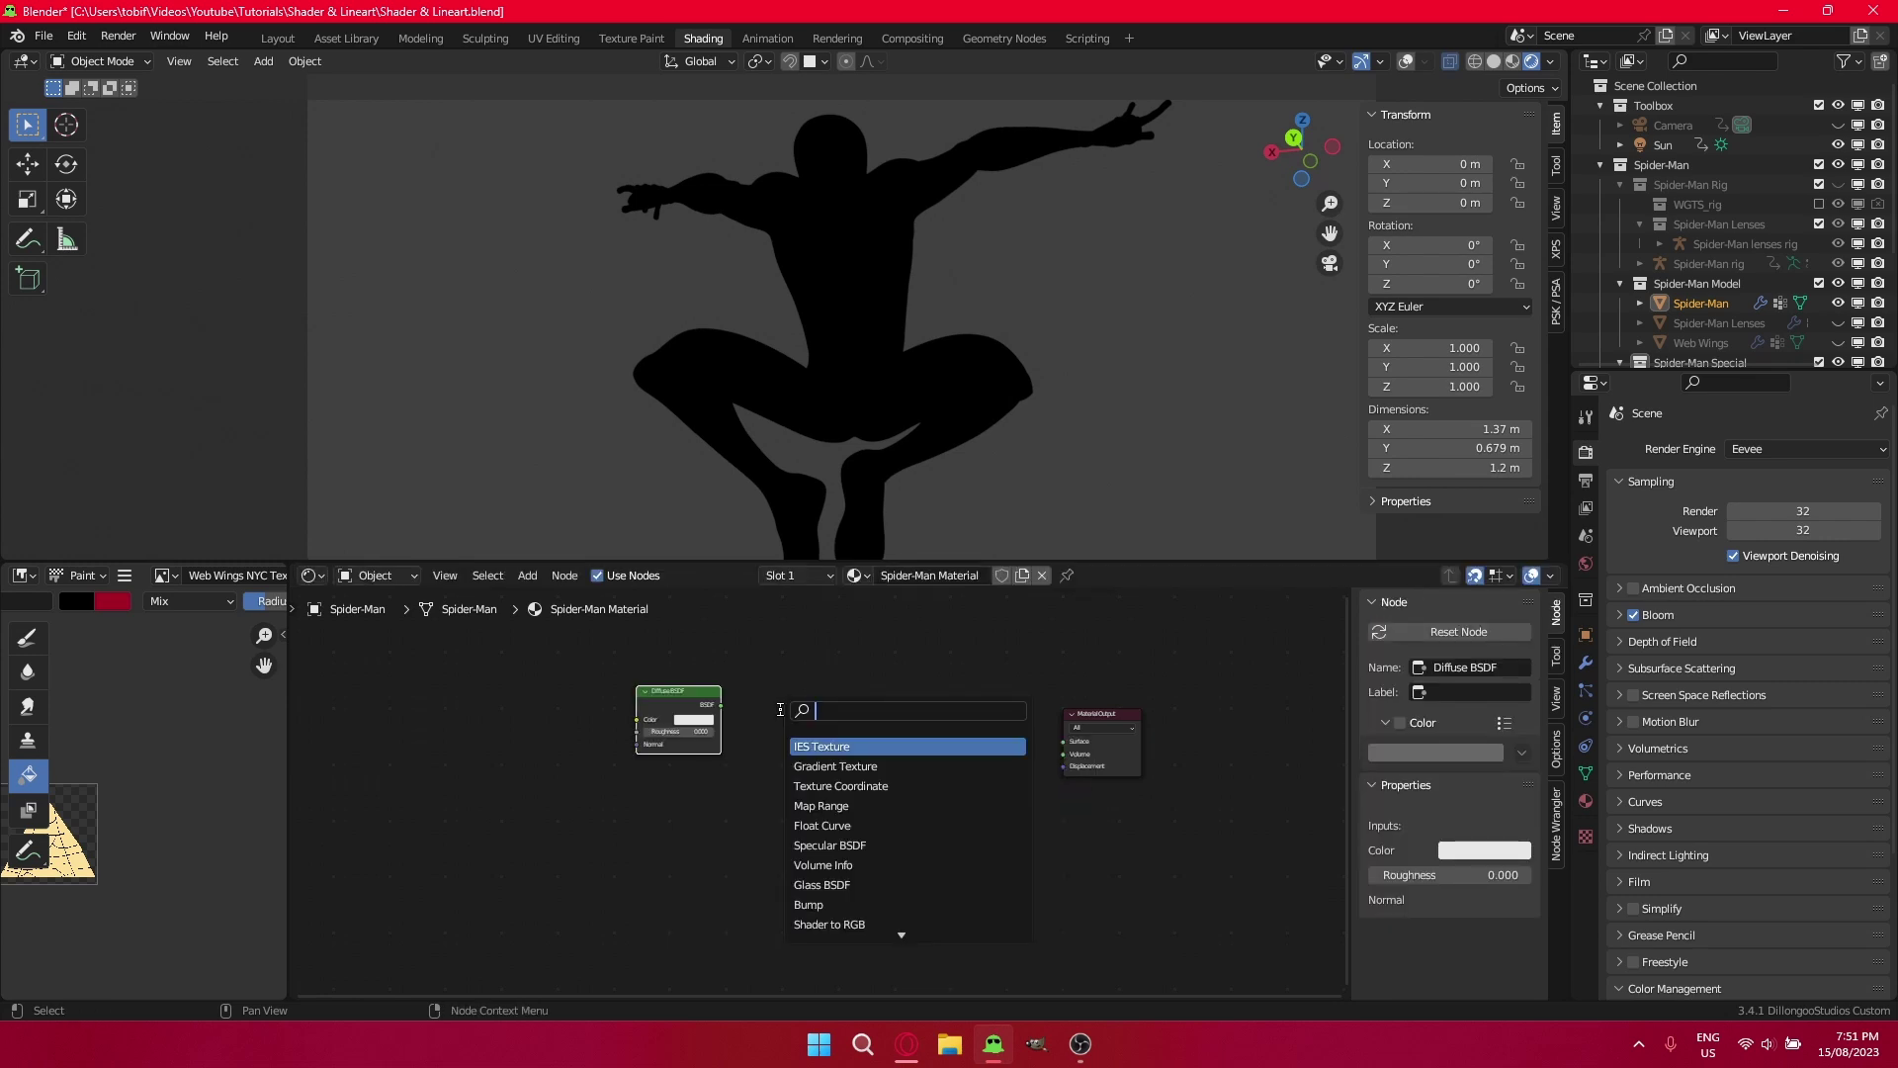
{"action": "key", "text": "Escape"}
{"action": "left_click", "coordinate": [706, 695], "text": "ctrl+shift"}
Insert a Shader to RGB node on the link between the Diffuse BSDF and the Material Output.
{"action": "key", "text": "shift+a"}
{"action": "key", "text": "s"}
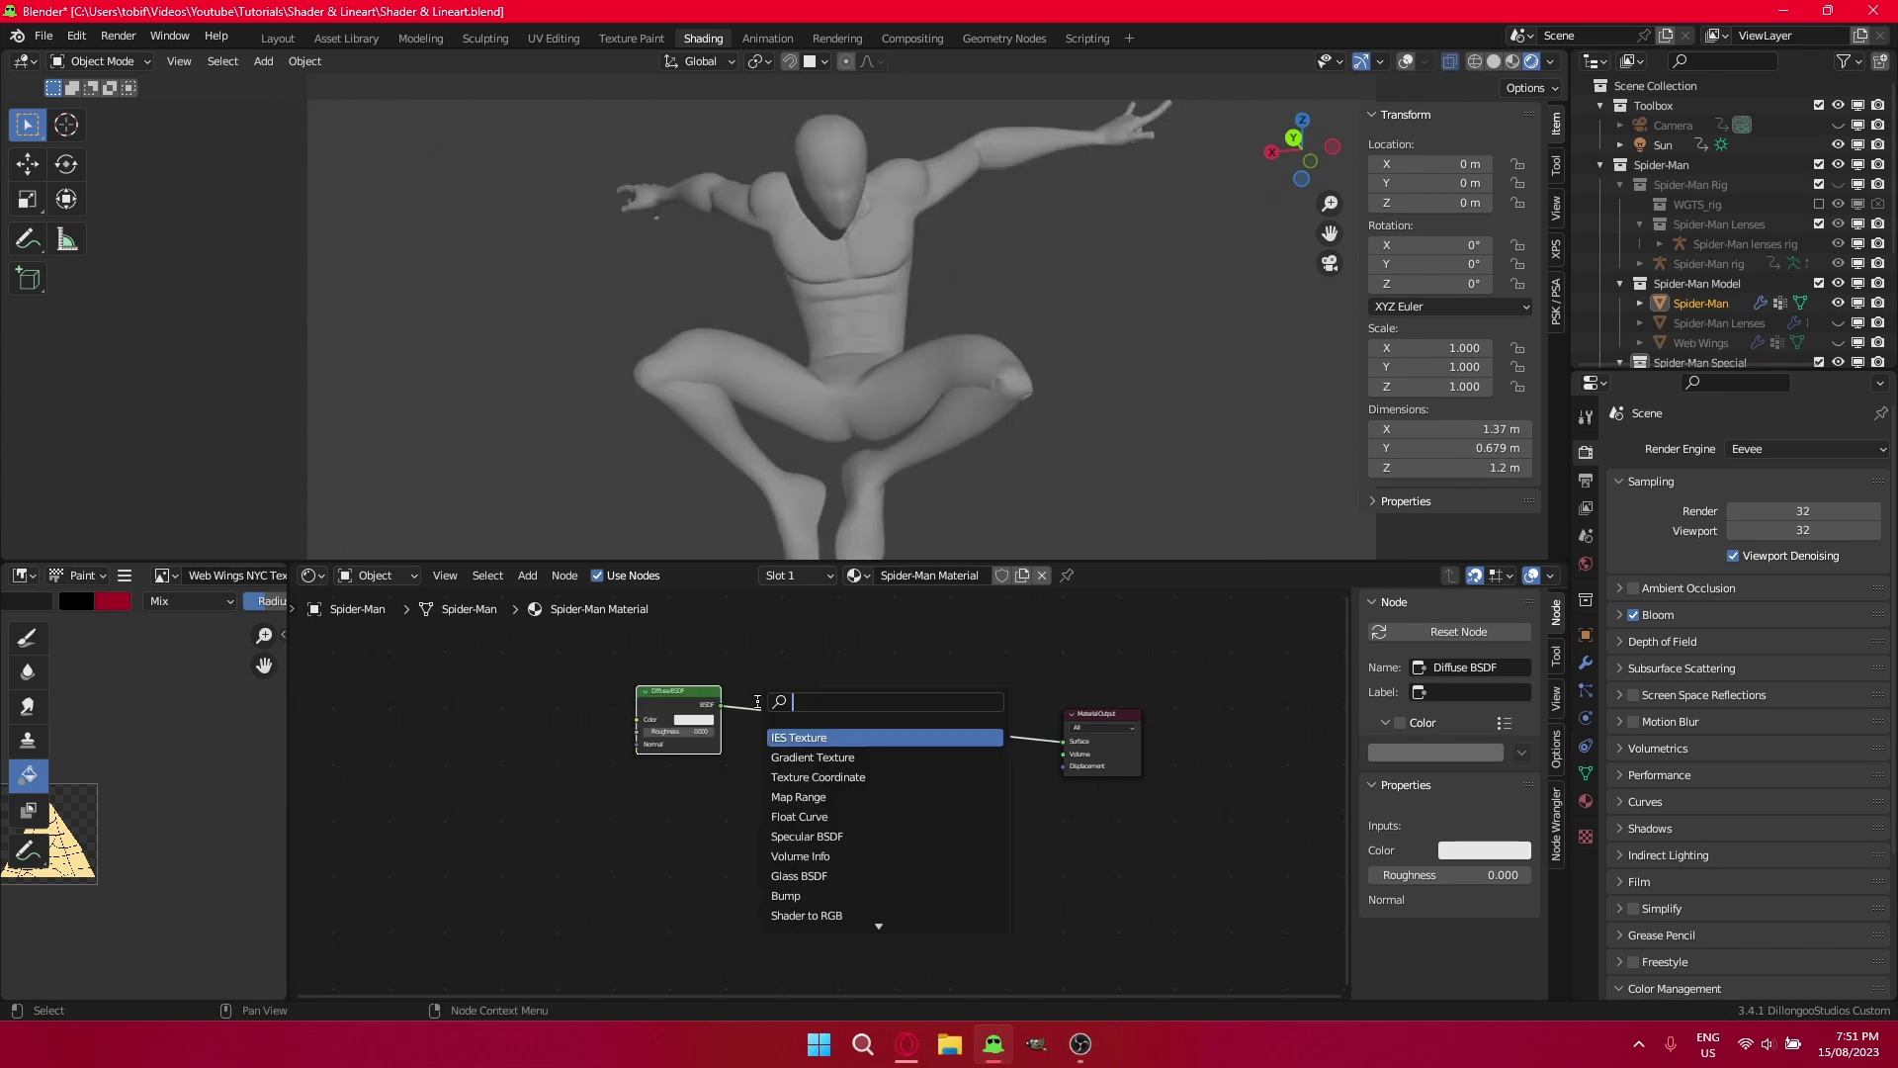
{"action": "type", "text": "shader to"}
{"action": "key", "text": "Return"}
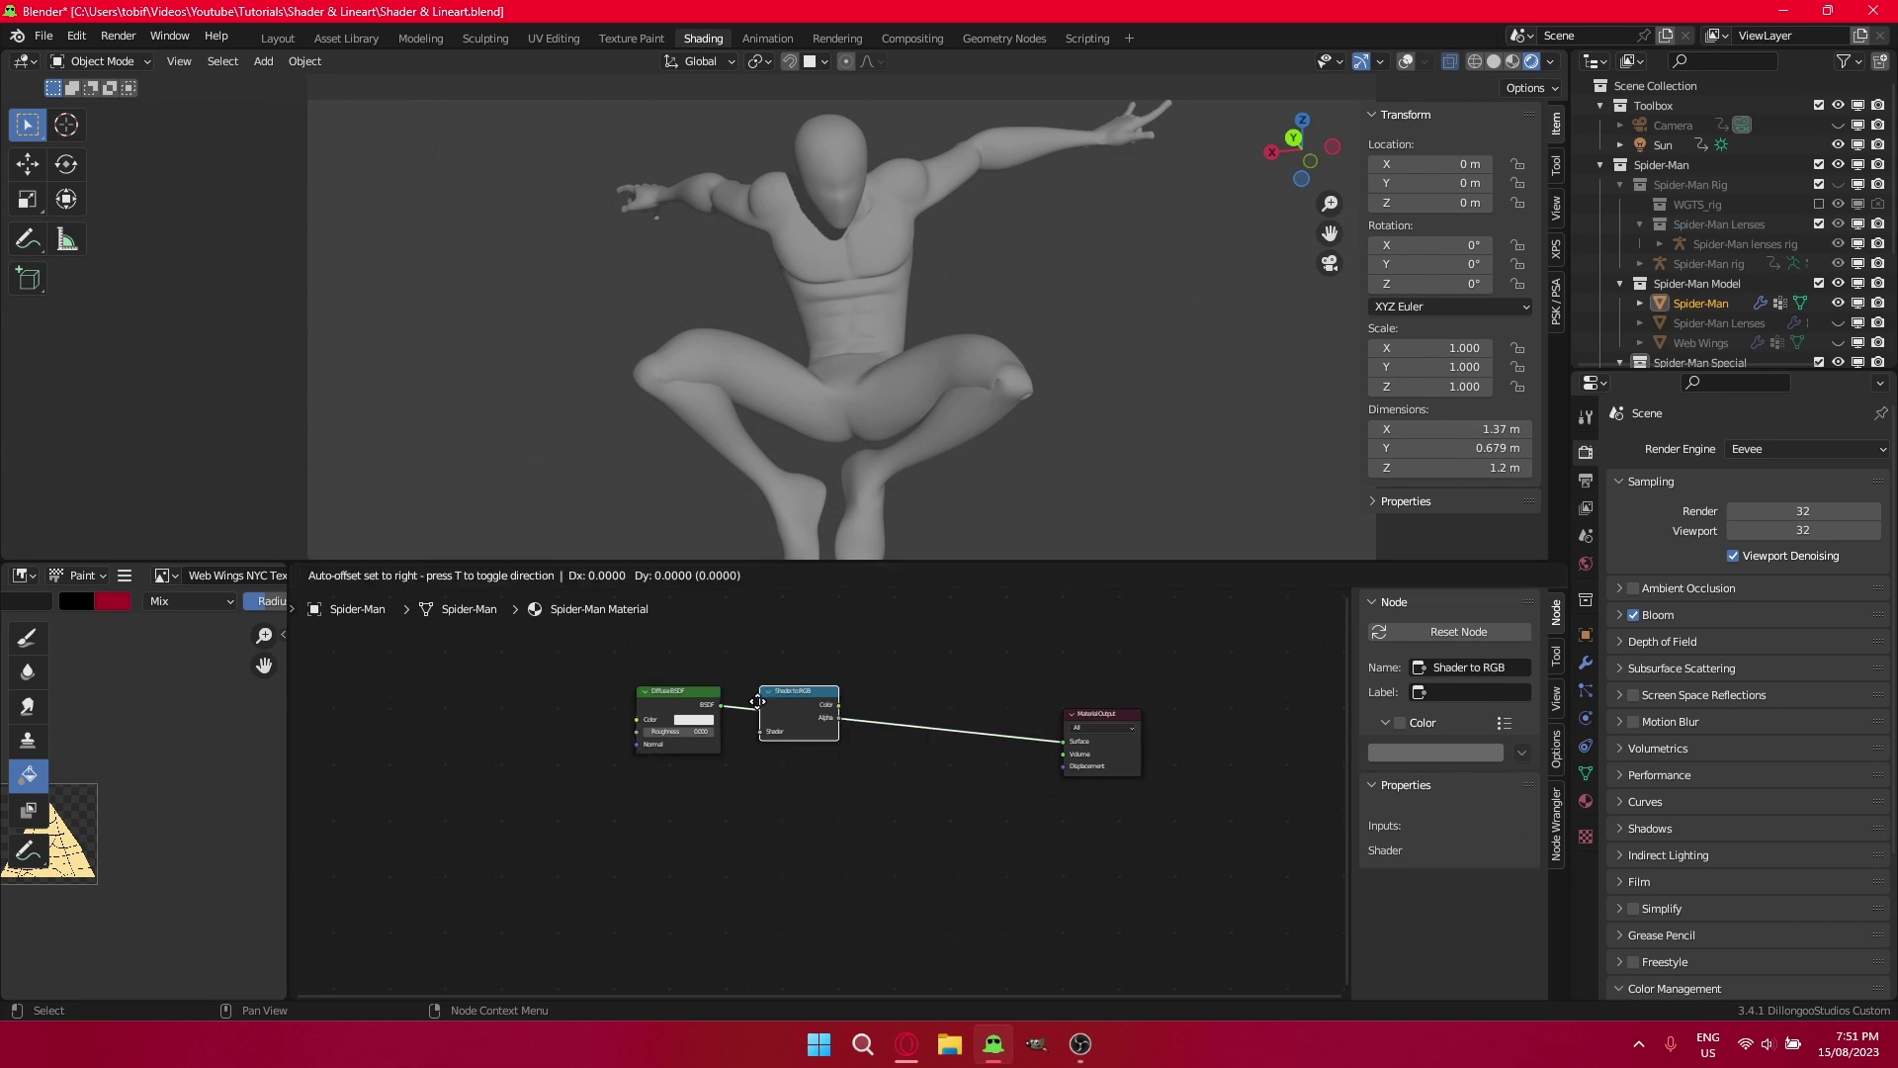
{"action": "left_click", "coordinate": [764, 701]}
Place the Shader to RGB node close to the Diffuse BSDF and move both nodes further from the Material Output.
{"action": "left_click_drag", "start_coordinate": [825, 697], "coordinate": [785, 700]}
{"action": "key", "text": "l"}
{"action": "left_click_drag", "start_coordinate": [768, 736], "coordinate": [477, 718]}
{"action": "middle_click_drag", "start_coordinate": [584, 715], "coordinate": [710, 758]}
{"action": "key", "text": "g"}
{"action": "left_click", "coordinate": [687, 792]}
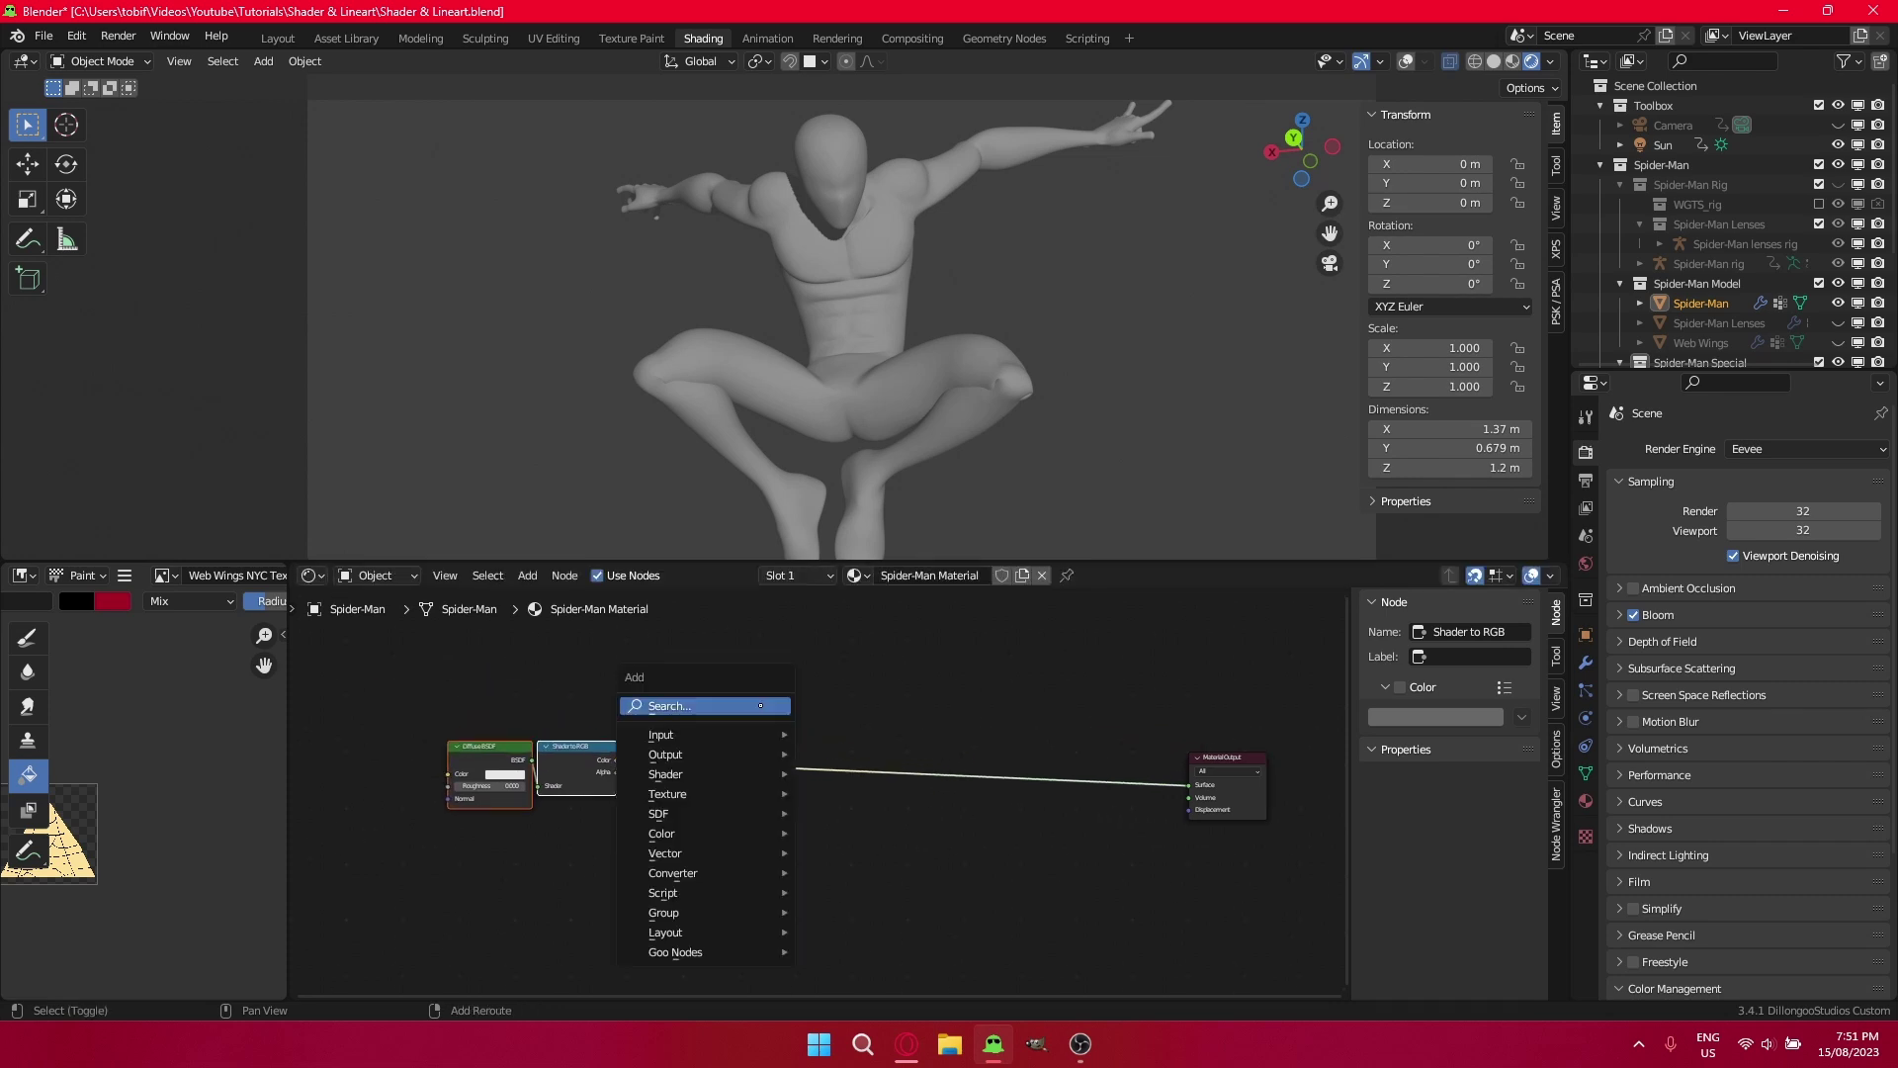
Insert a ColorRamp node on the link between the Shader to RGB node and the Material Output.
{"action": "key", "text": "shift+a"}
{"action": "key", "text": "s"}
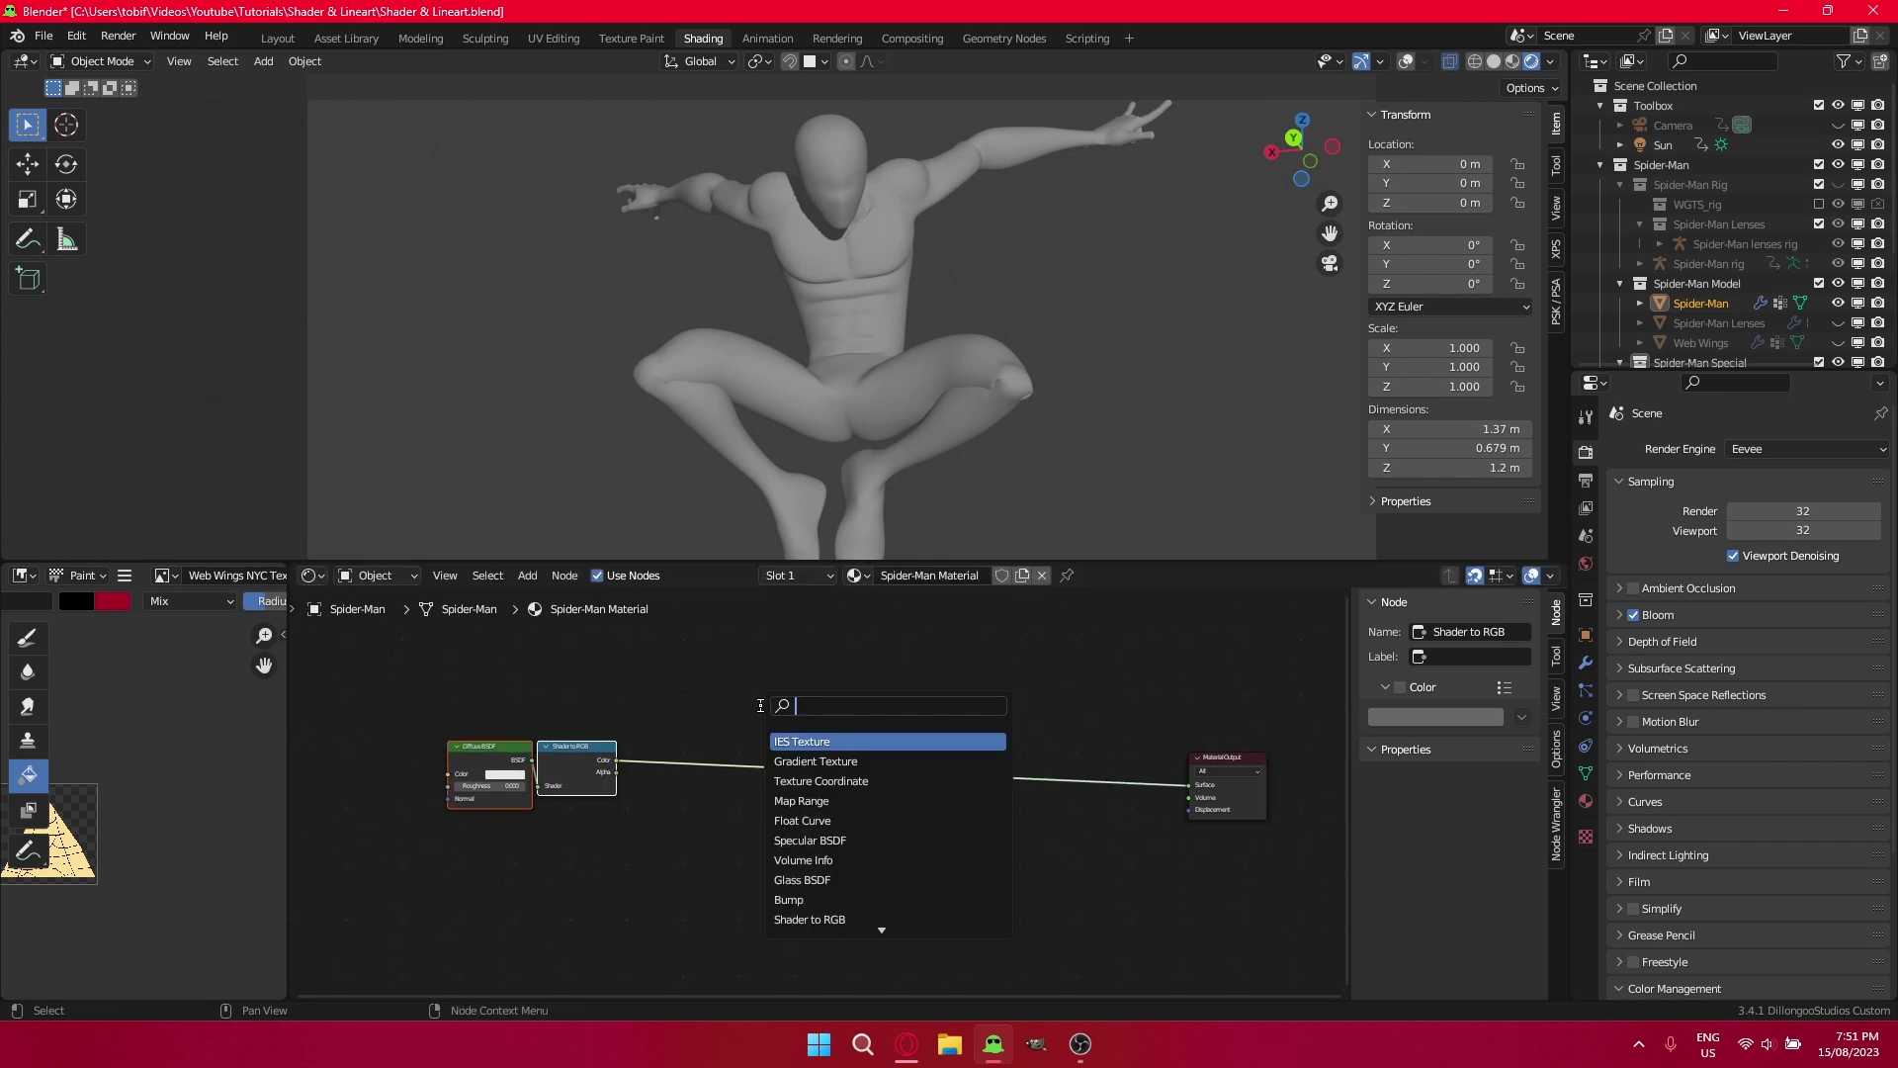
{"action": "type", "text": "colour"}
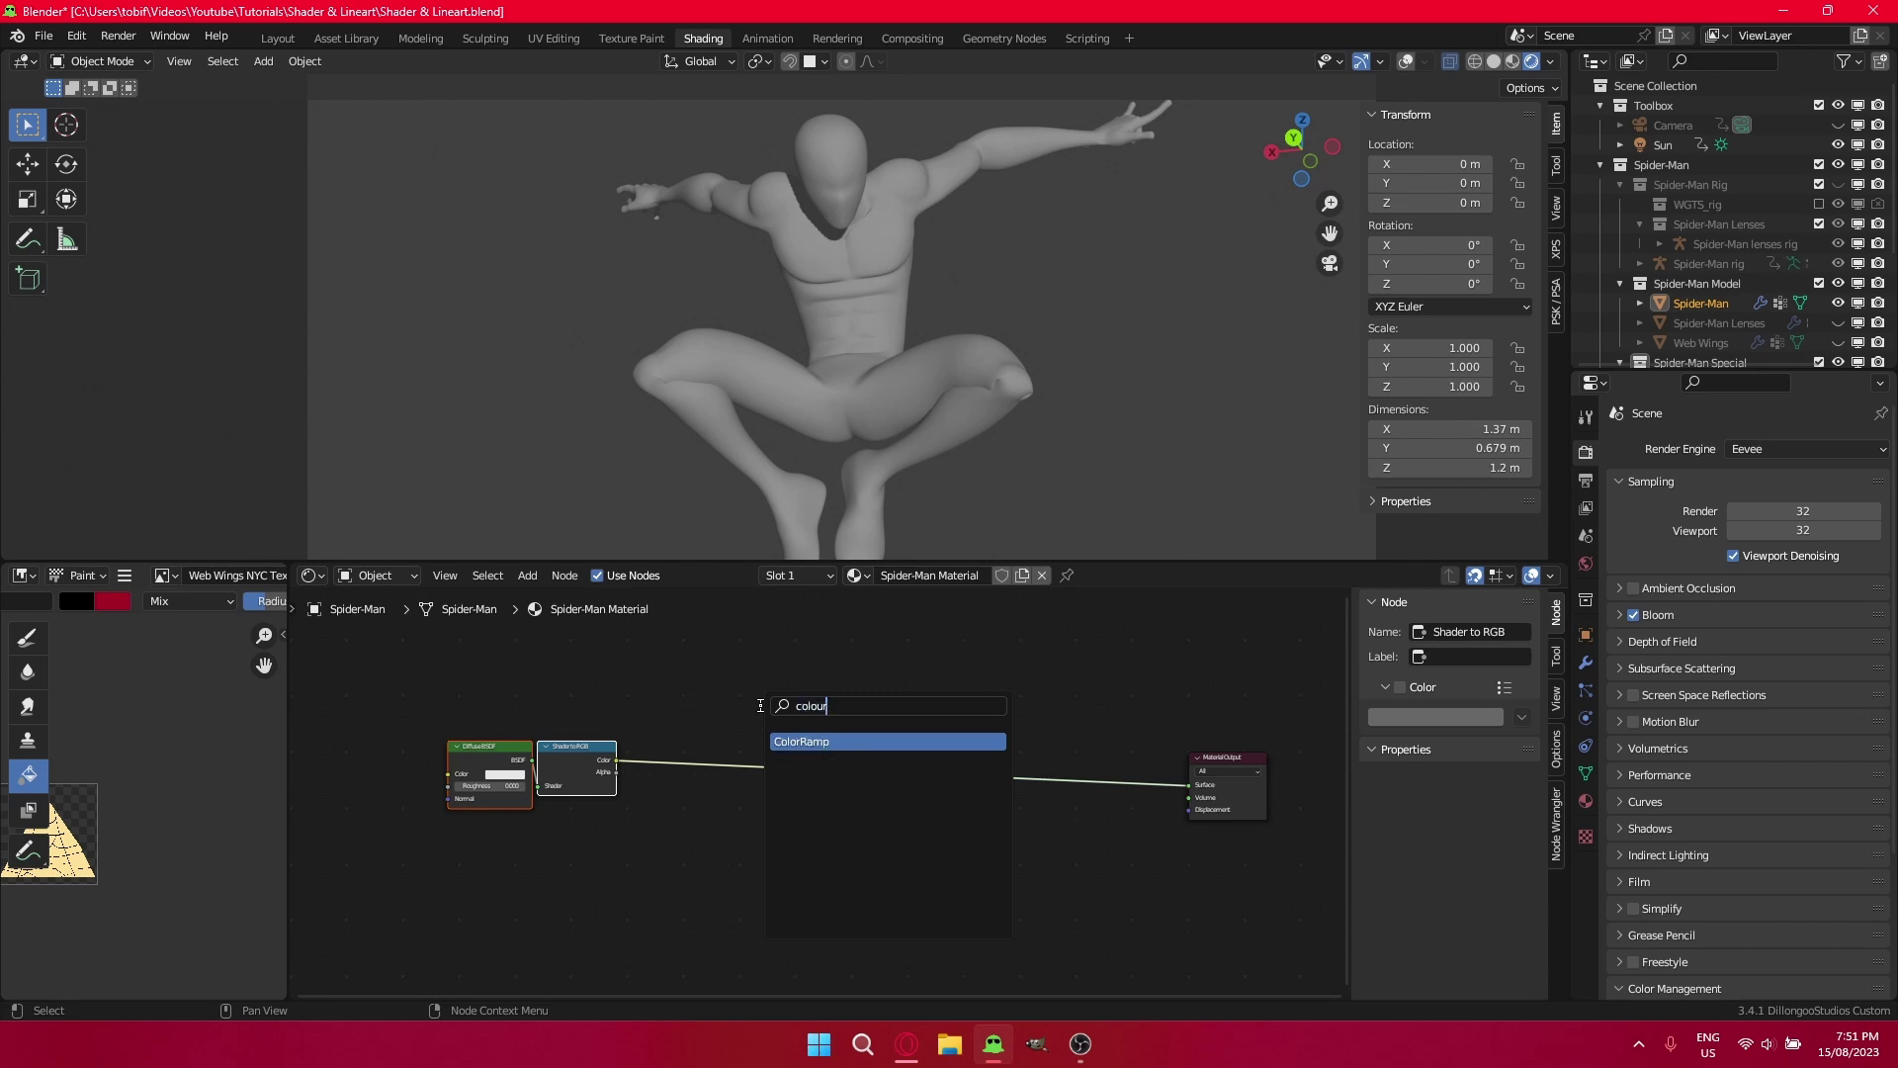
{"action": "key", "text": "Return"}
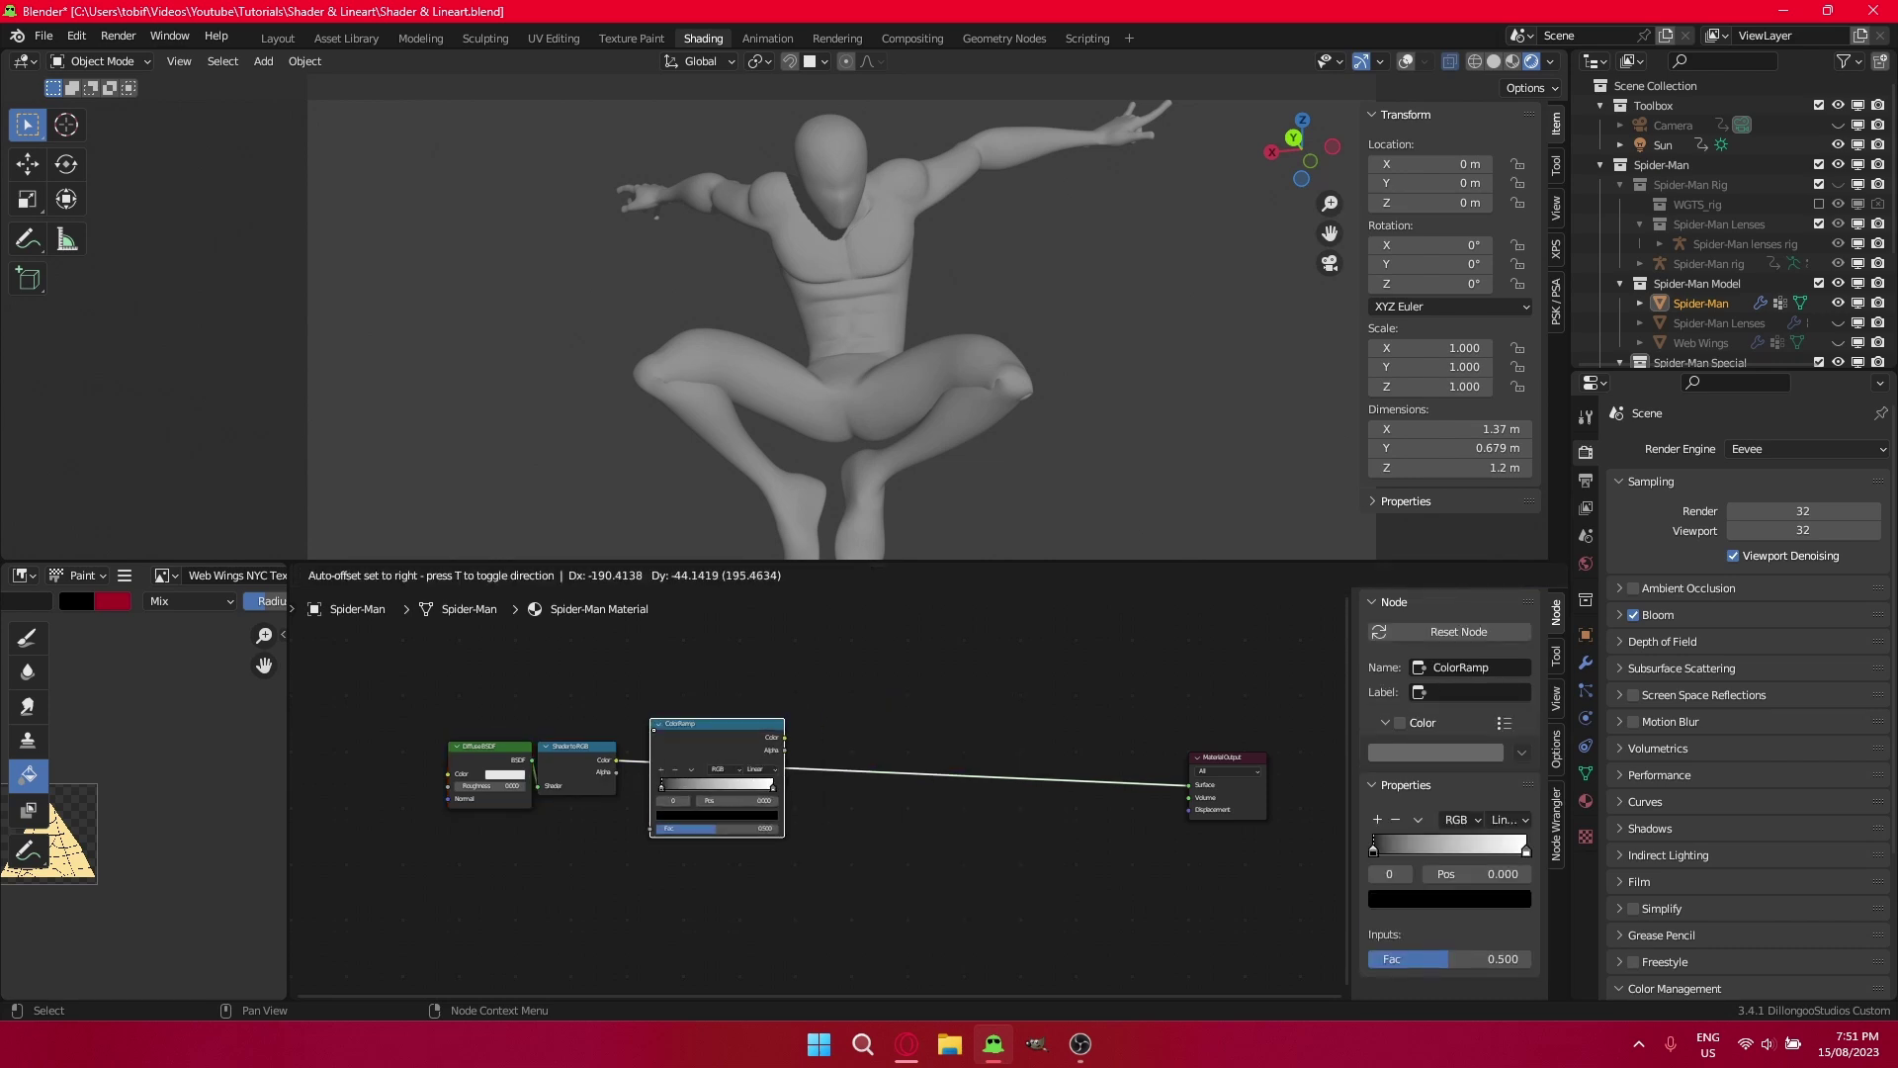
{"action": "left_click", "coordinate": [653, 765]}
Set the ColorRamp to Constant interpolation and move its white stop to 0.100.
{"action": "scroll", "coordinate": [737, 791], "scroll_direction": "up", "scroll_amount": 2}
{"action": "left_click", "coordinate": [734, 786]}
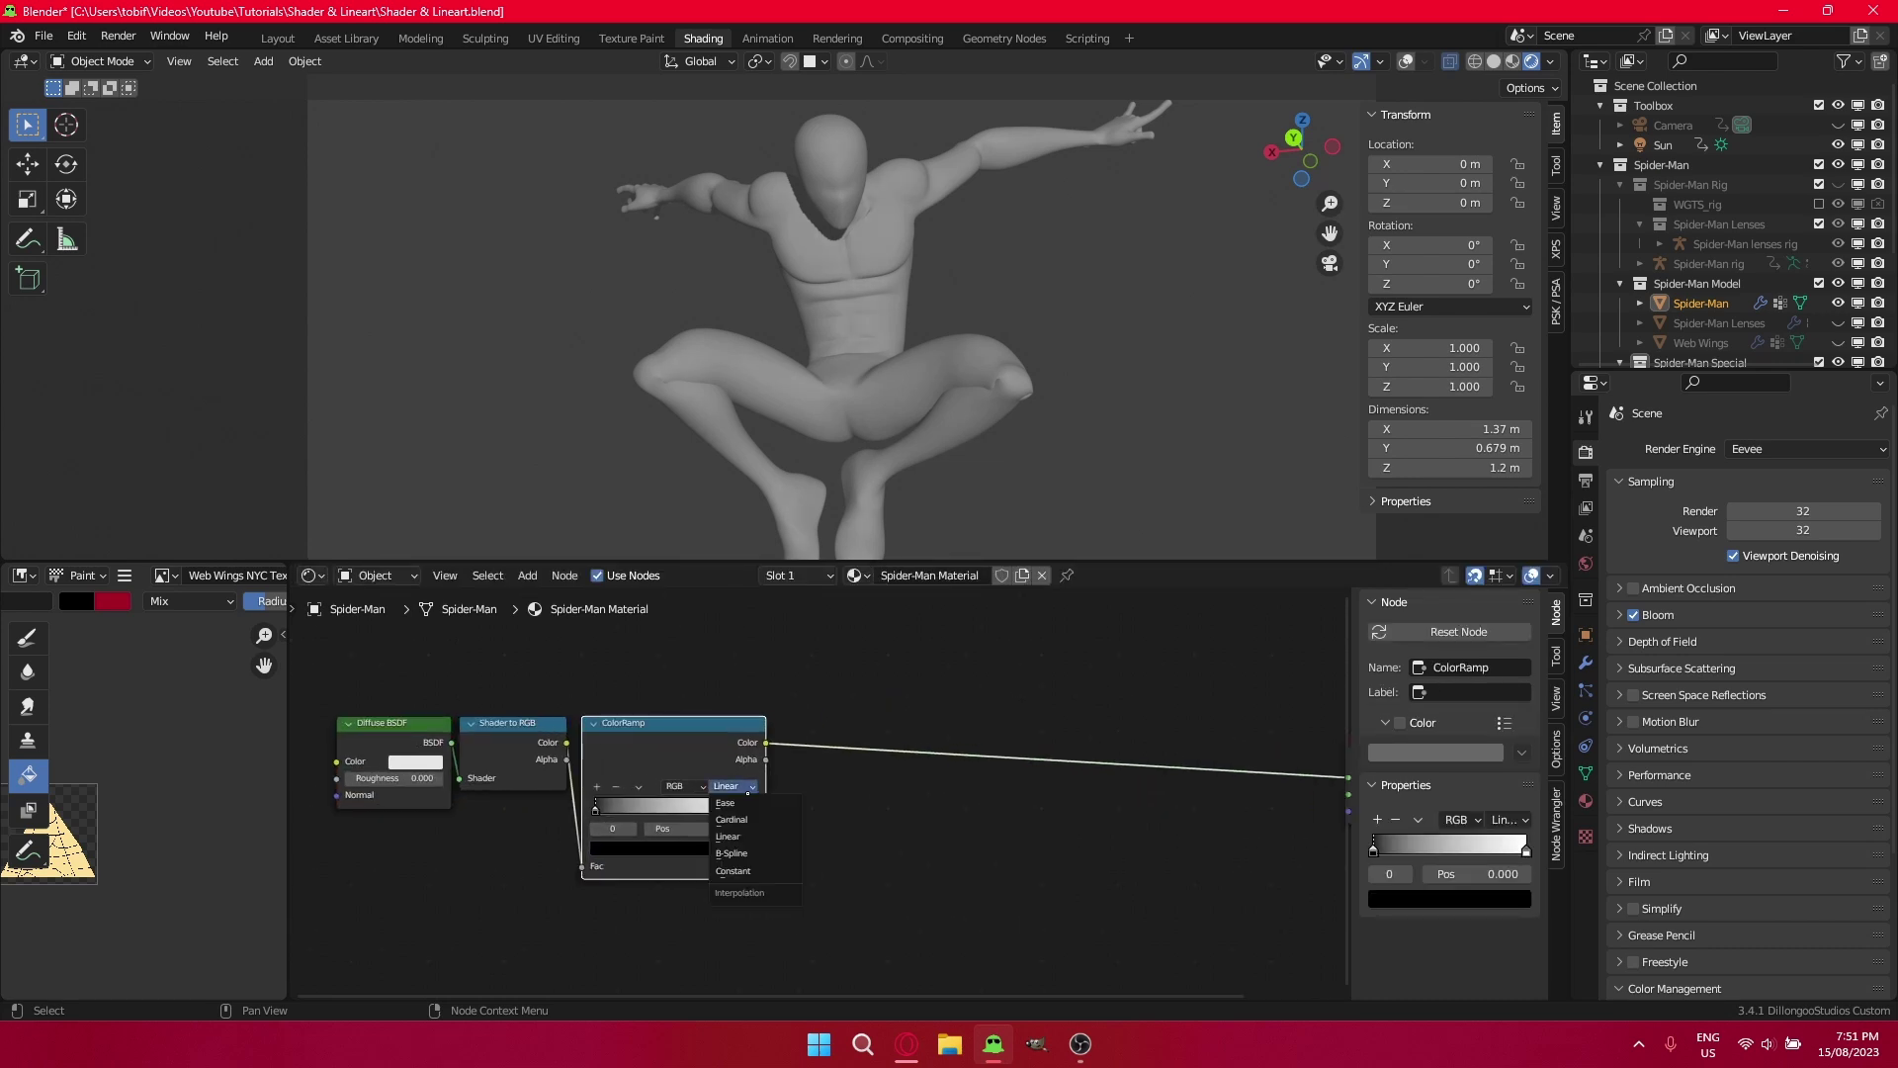
{"action": "left_click", "coordinate": [751, 876]}
{"action": "left_click_drag", "start_coordinate": [750, 812], "coordinate": [611, 810]}
{"action": "middle_click_drag", "start_coordinate": [926, 329], "coordinate": [916, 343], "text": "shift"}
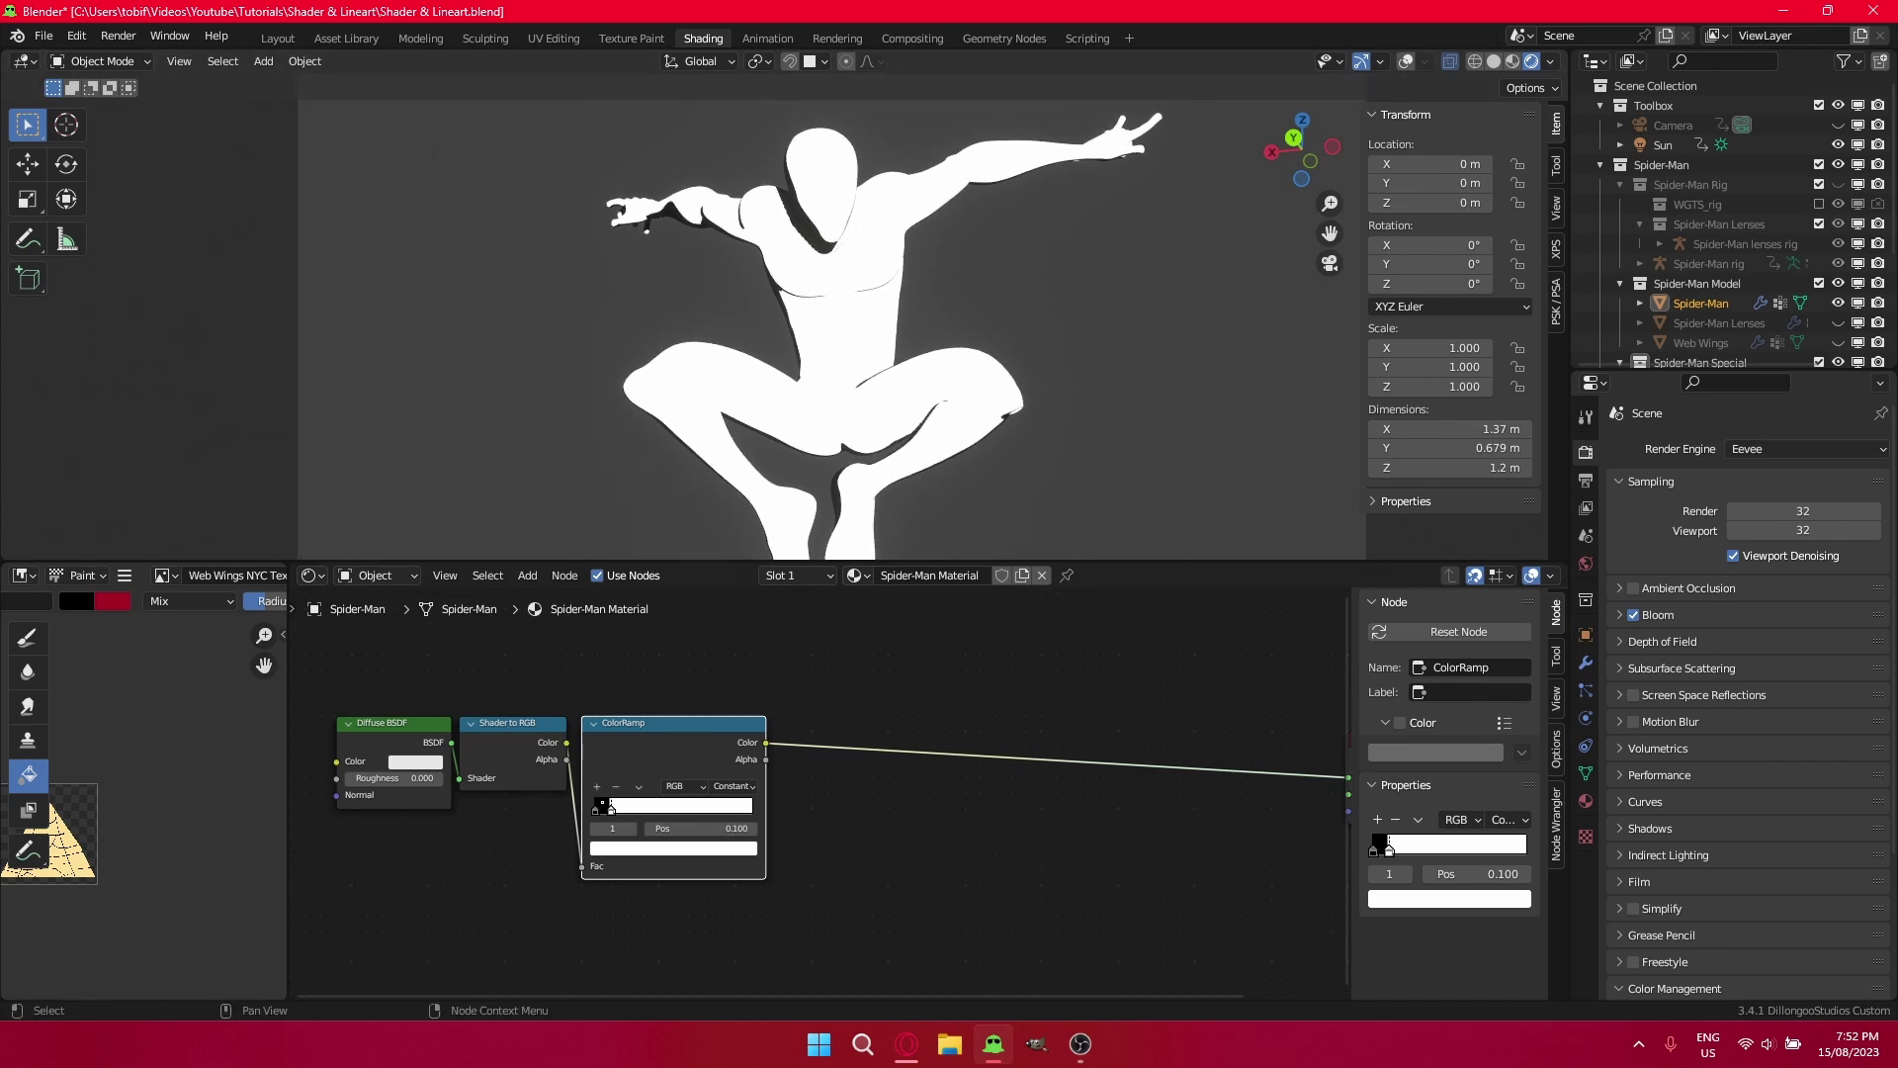
Swap the ColorRamp's stops so that white is at the start and black is at position 0.100.
{"action": "scroll", "coordinate": [376, 771], "scroll_direction": "up", "scroll_amount": 2}
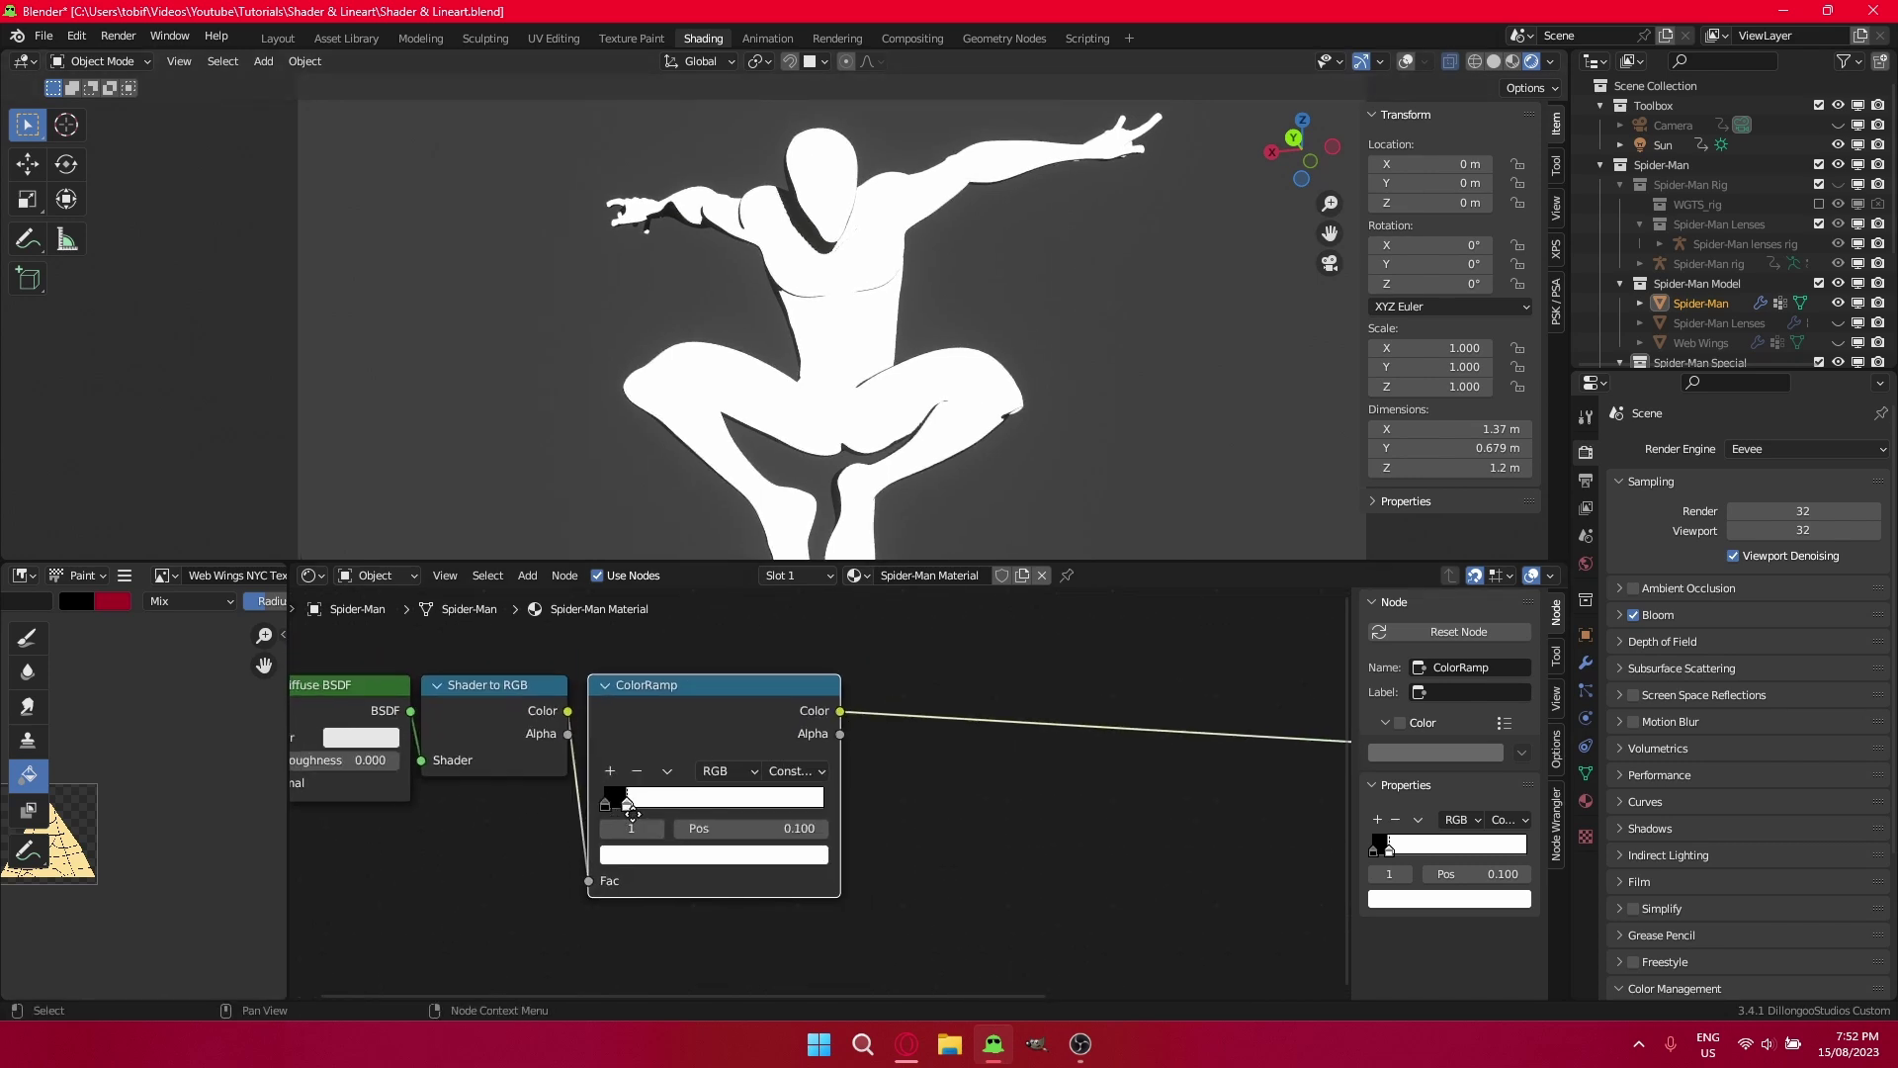
{"action": "scroll", "coordinate": [707, 791], "scroll_direction": "up", "scroll_amount": 3}
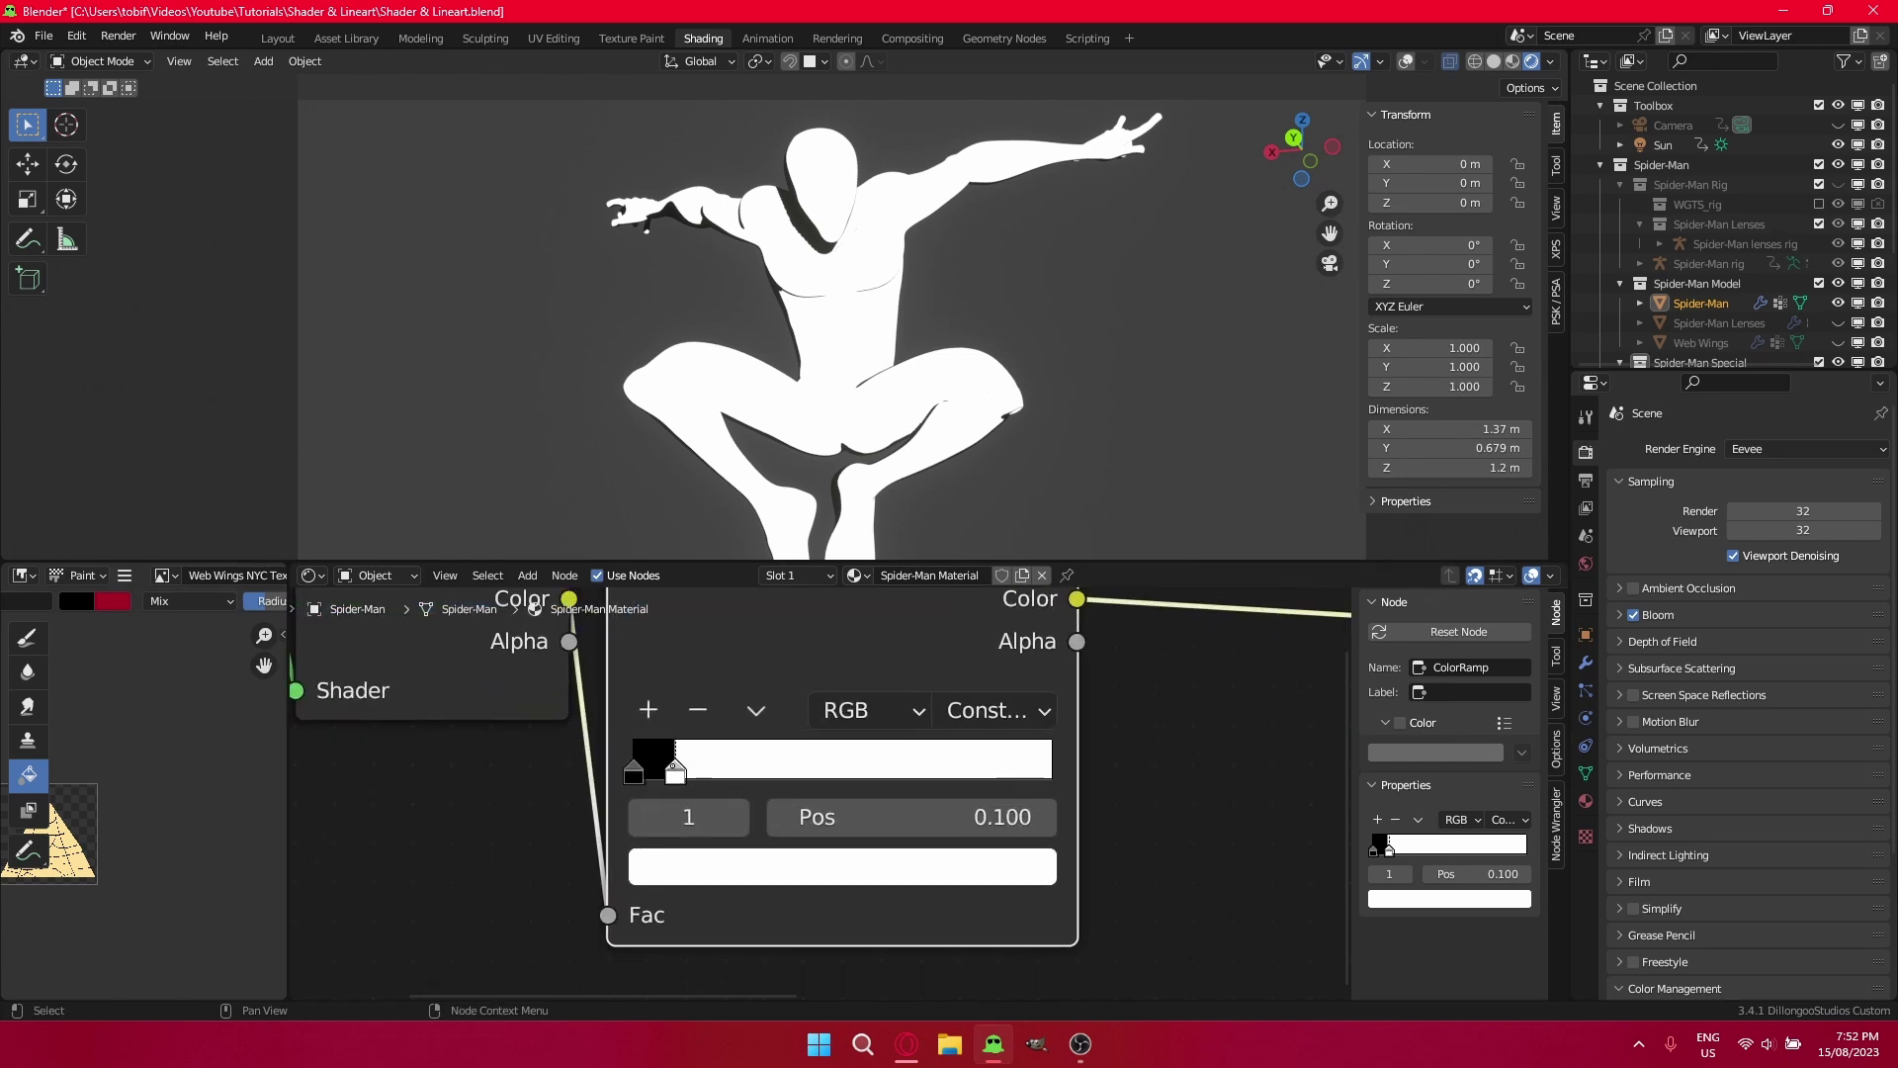
{"action": "left_click_drag", "start_coordinate": [673, 779], "coordinate": [633, 778]}
{"action": "left_click", "coordinate": [672, 778]}
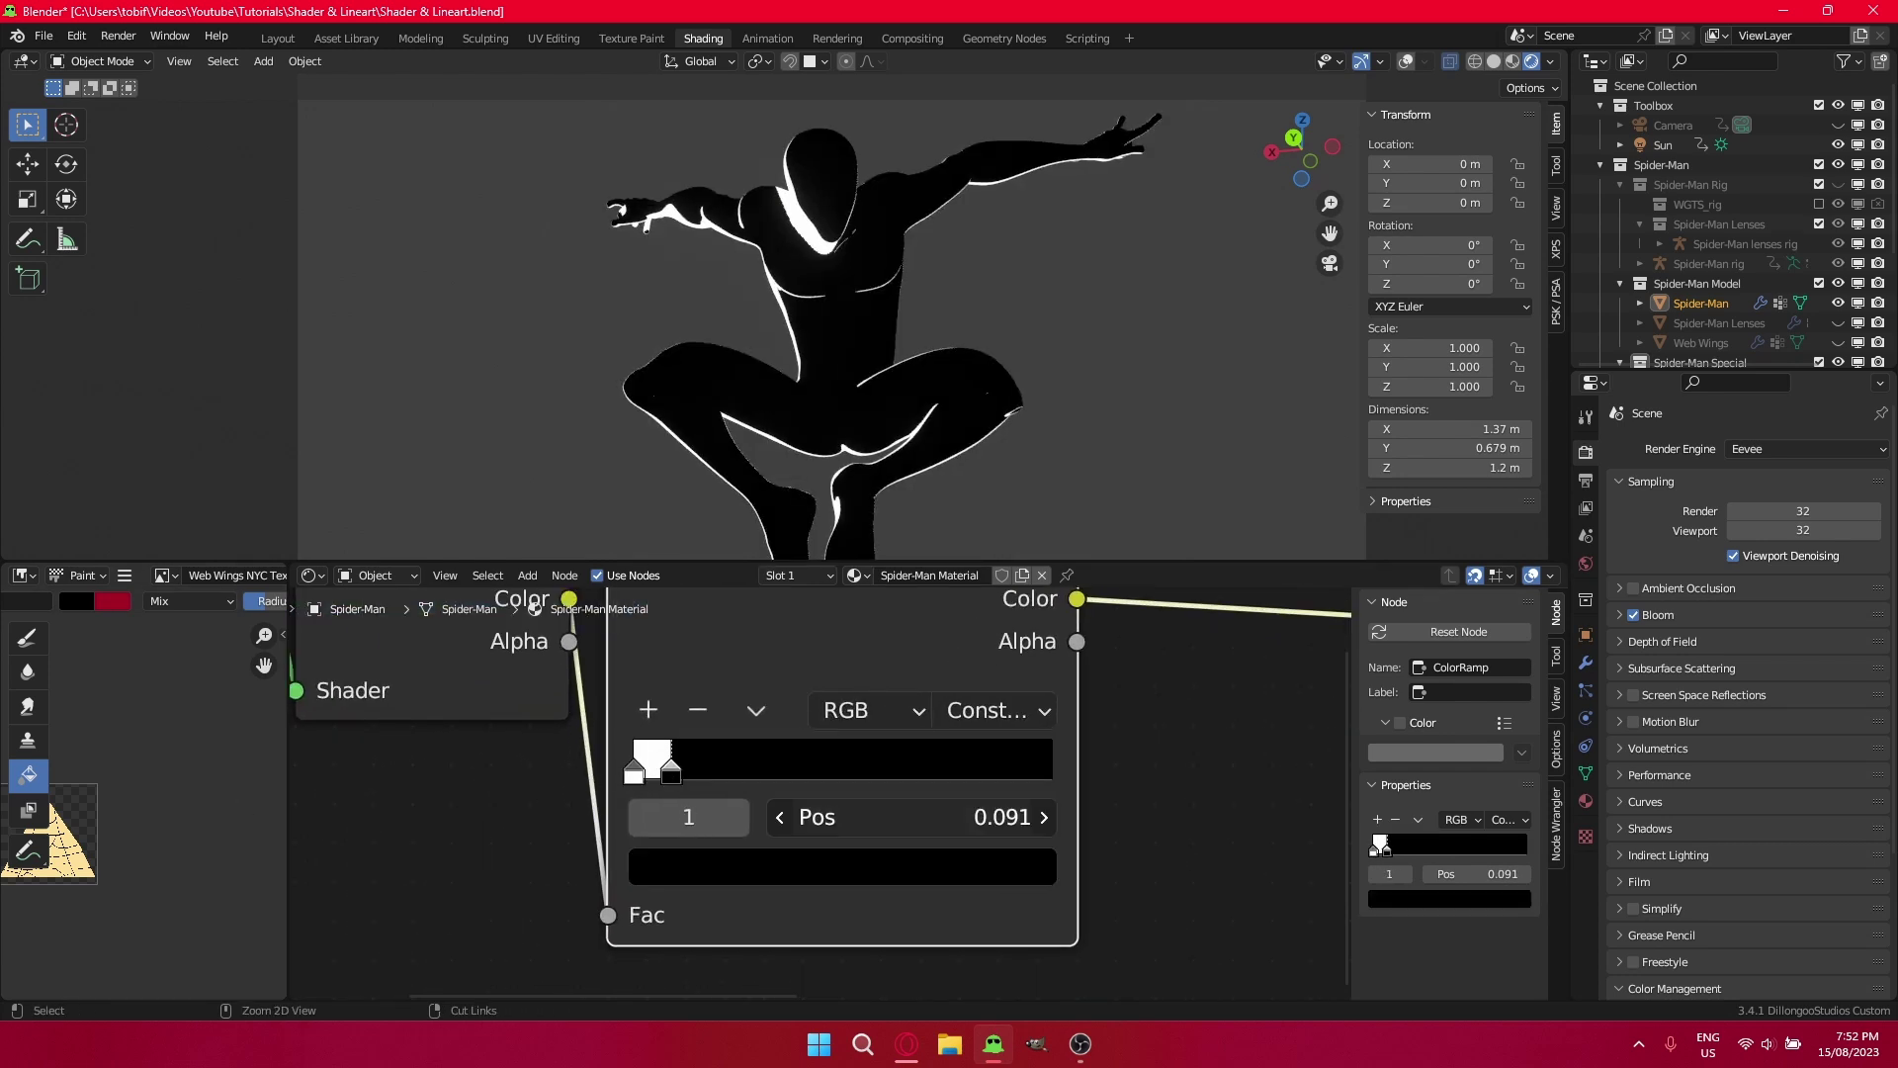
{"action": "left_click_drag", "start_coordinate": [870, 819], "coordinate": [882, 819], "text": "ctrl"}
{"action": "scroll", "coordinate": [871, 817], "scroll_direction": "down", "scroll_amount": 6}
{"action": "scroll", "coordinate": [914, 747], "scroll_direction": "down", "scroll_amount": 4}
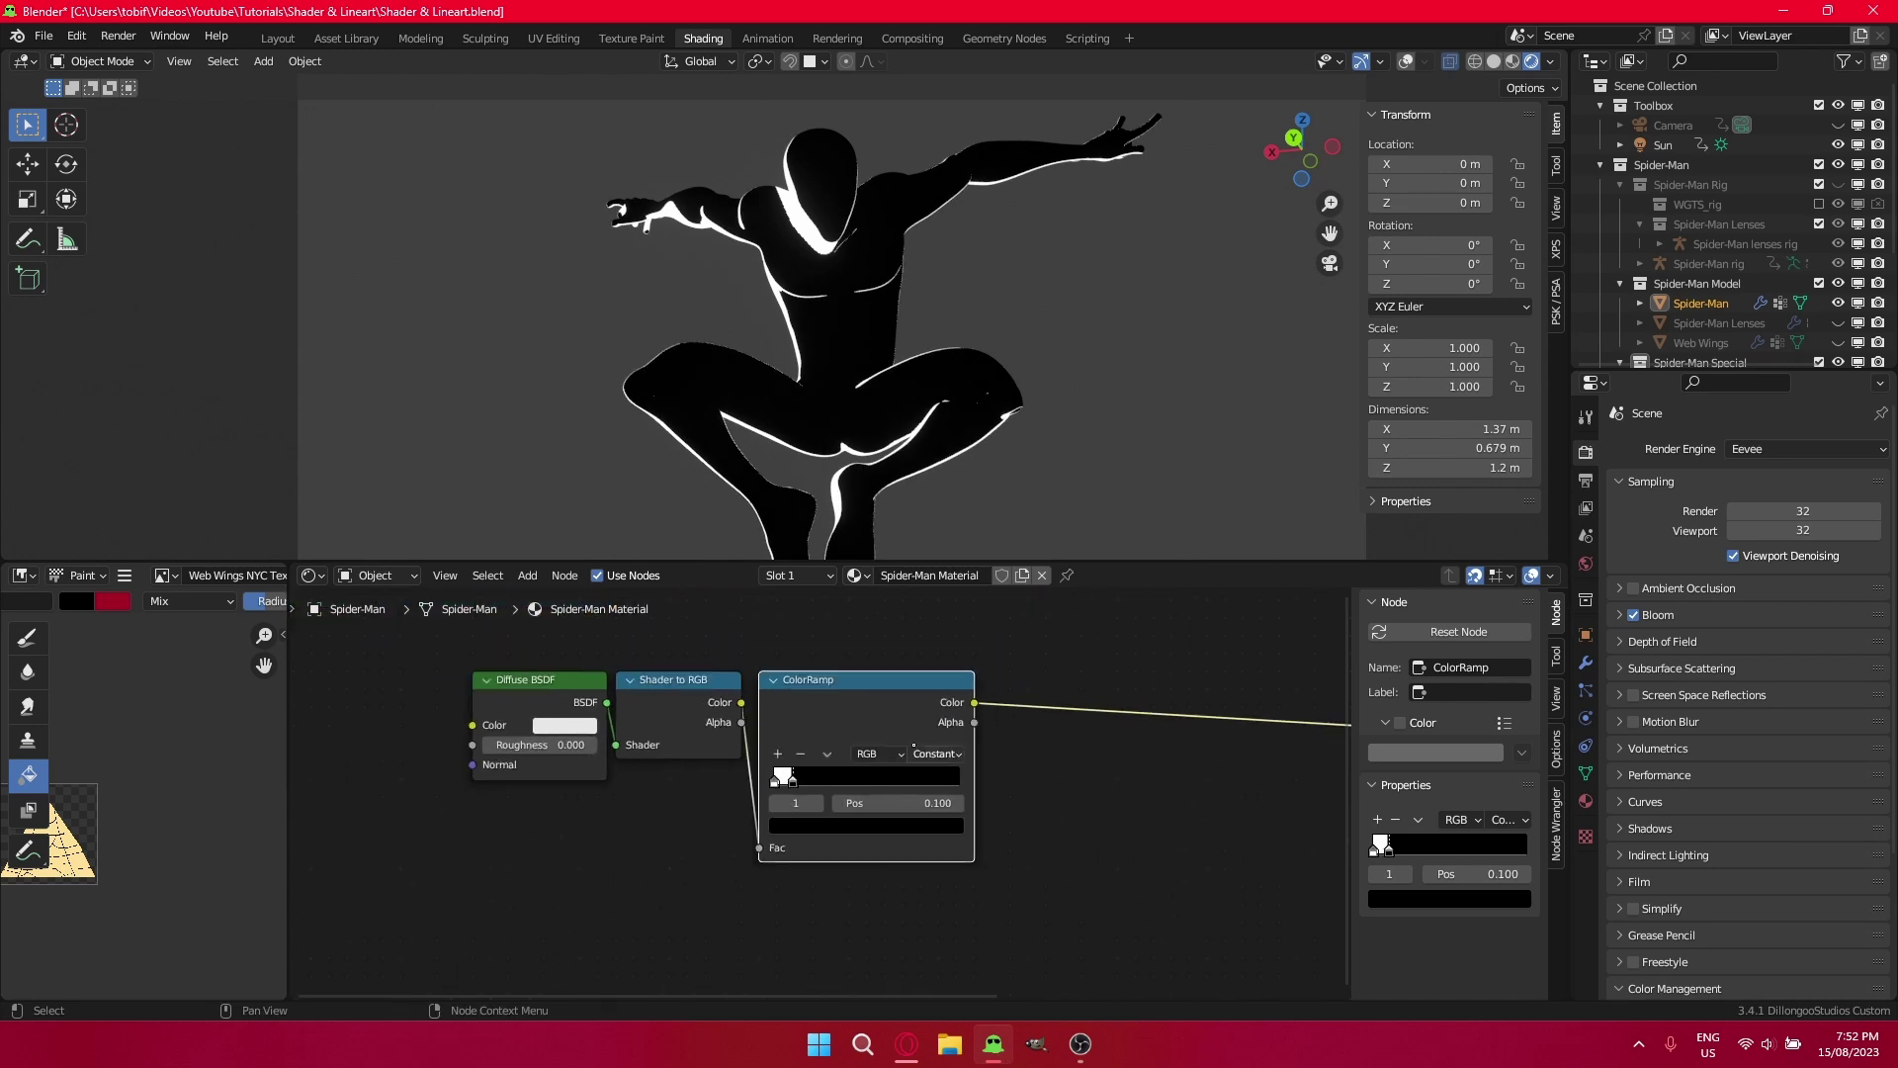
Move the Diffuse BSDF, Shader to RGB and ColorRamp nodes together further from the Material Output.
{"action": "middle_click_drag", "start_coordinate": [914, 746], "coordinate": [719, 783]}
{"action": "scroll", "coordinate": [682, 788], "scroll_direction": "up", "scroll_amount": 2}
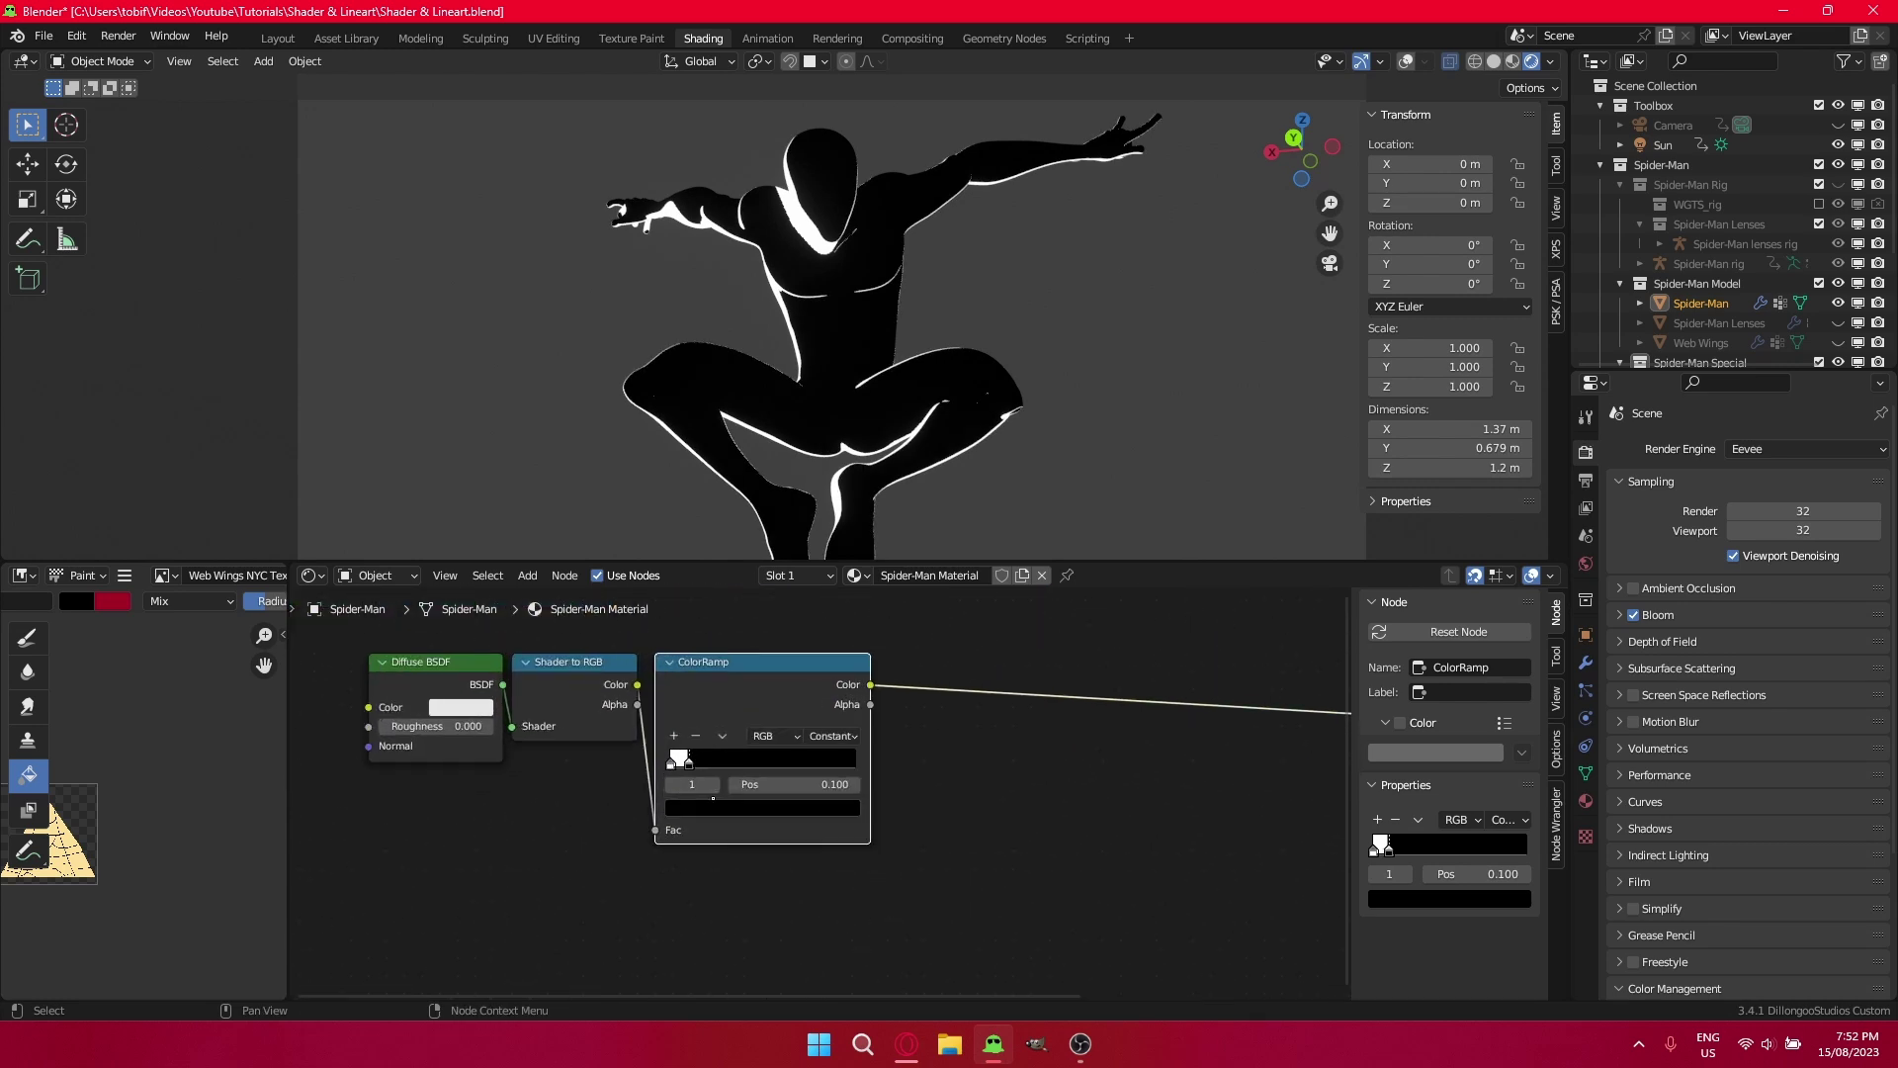
{"action": "left_click", "coordinate": [725, 806]}
{"action": "scroll", "coordinate": [848, 806], "scroll_direction": "down", "scroll_amount": 4}
{"action": "left_click_drag", "start_coordinate": [473, 676], "coordinate": [890, 808]}
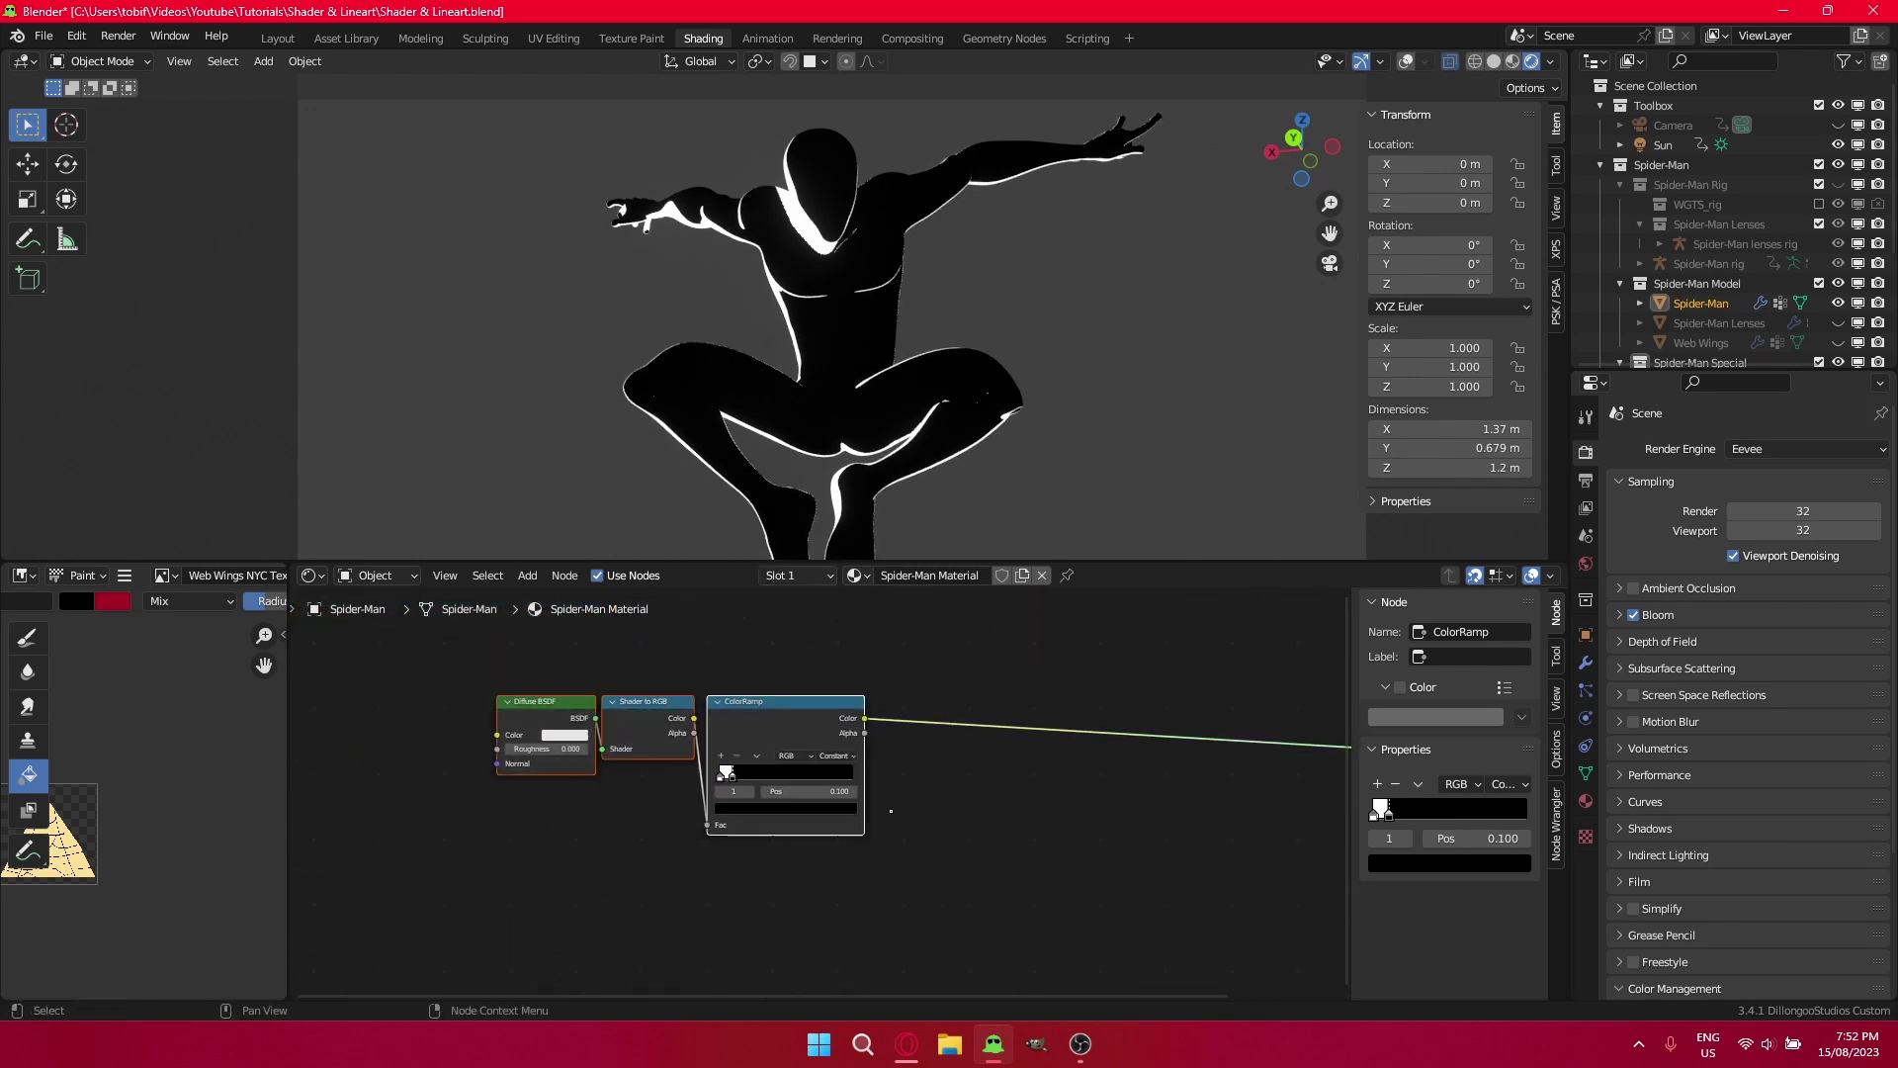
{"action": "key", "text": "g"}
{"action": "left_click", "coordinate": [713, 801]}
Add a Mix node near the ColorRamp and set its data type to Color.
{"action": "key", "text": "shift+a"}
{"action": "left_click", "coordinate": [844, 667]}
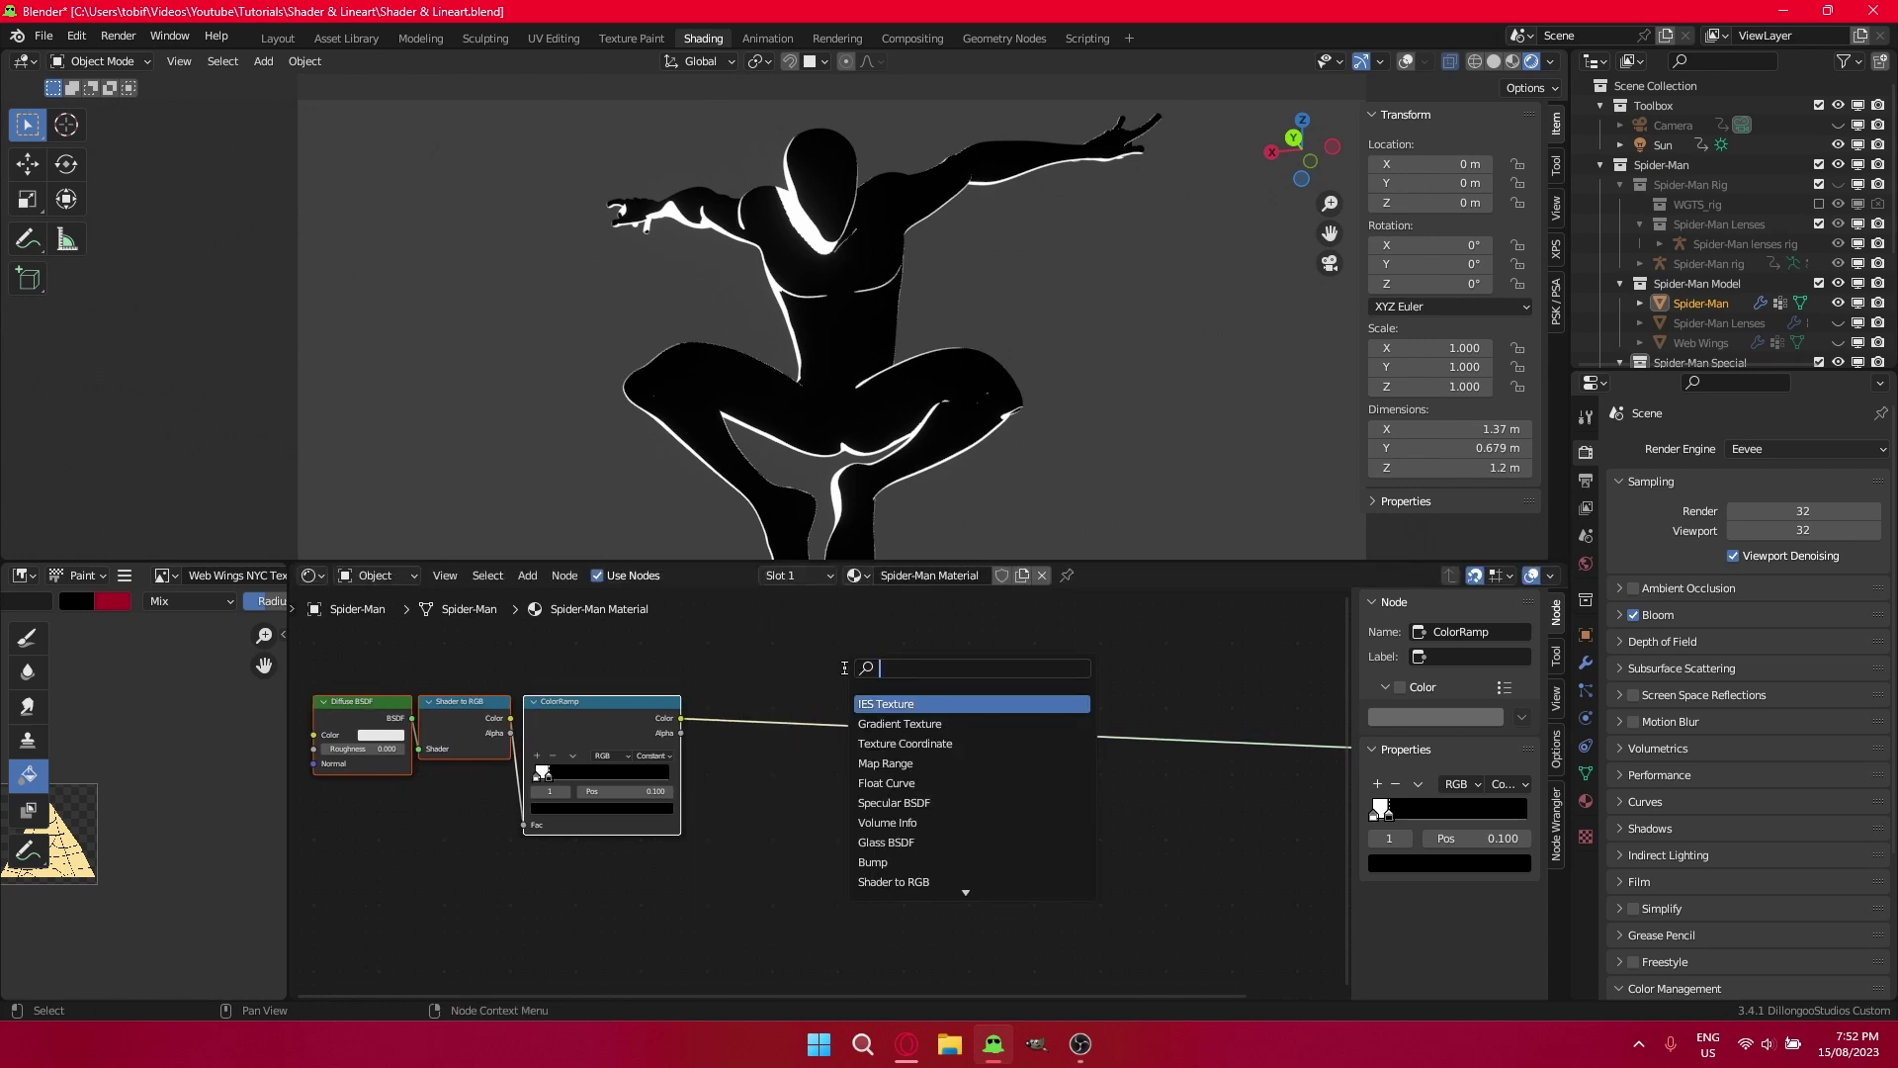
{"action": "type", "text": "mix"}
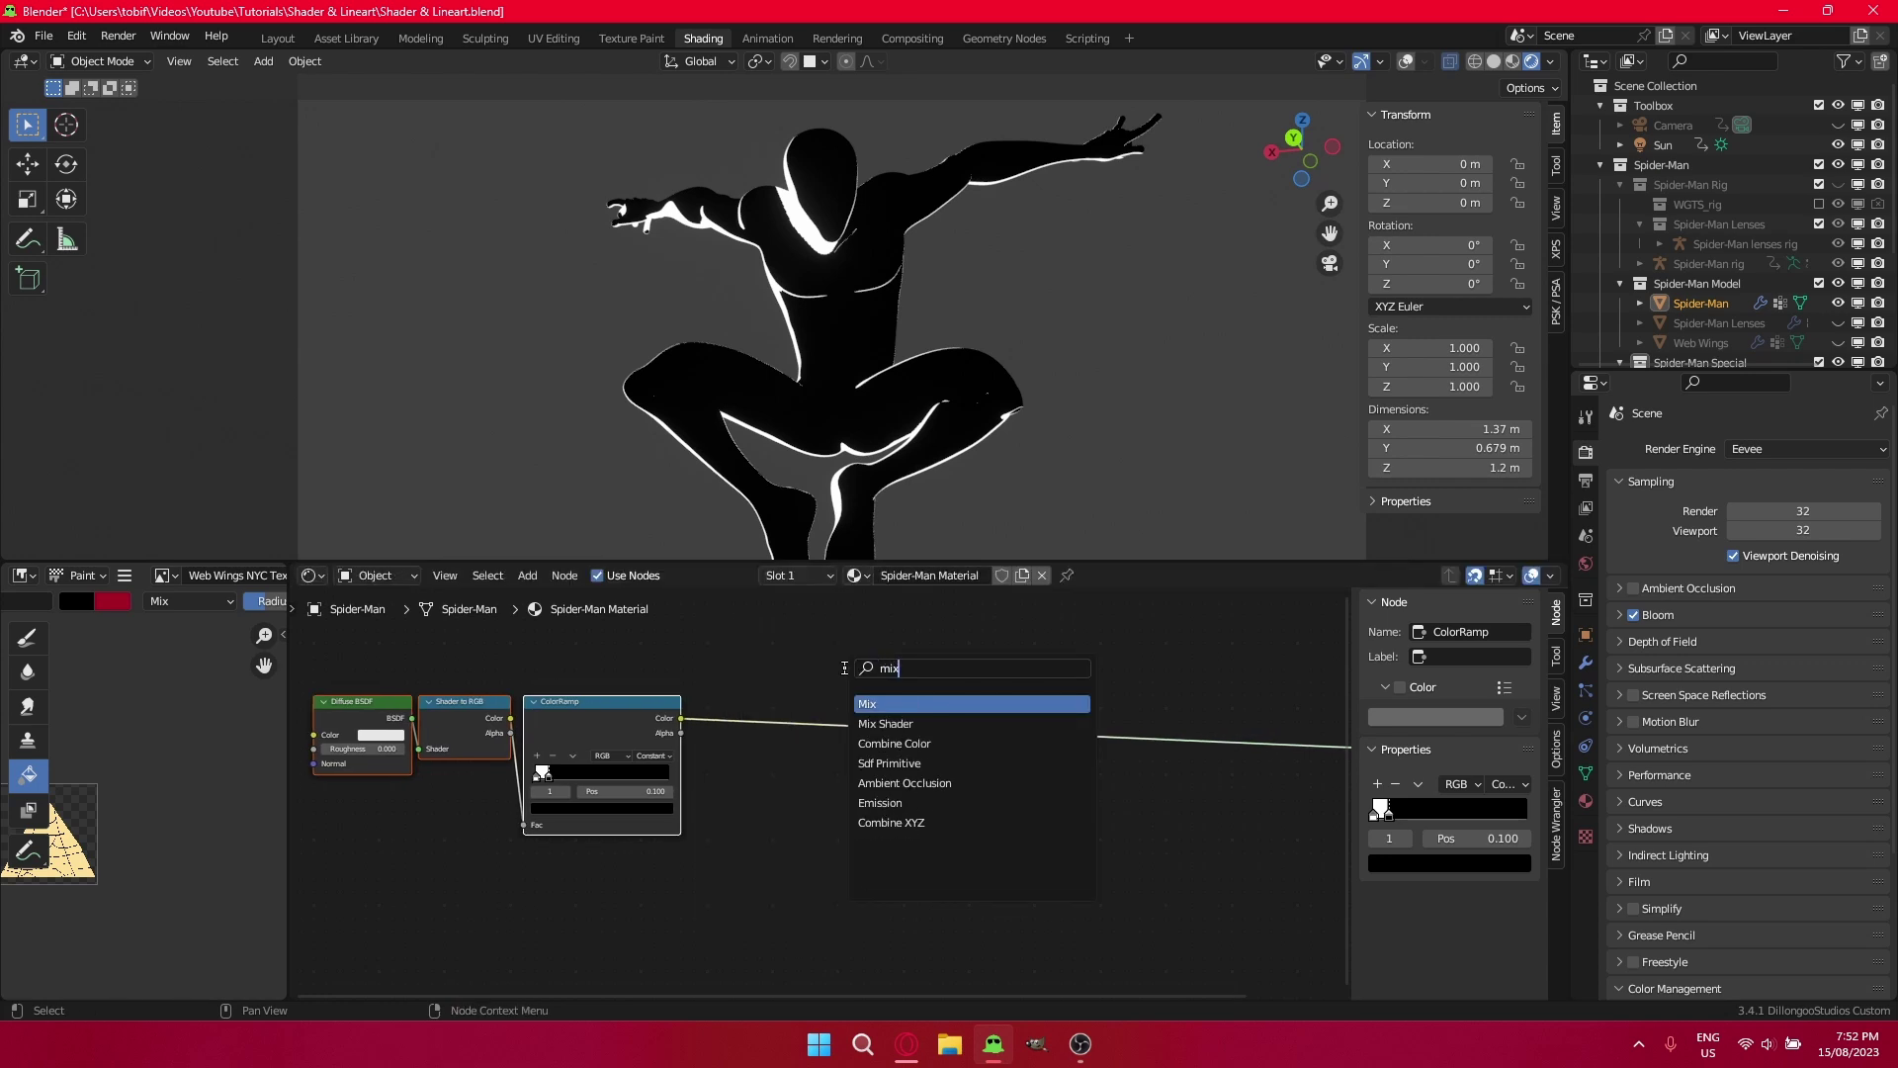
{"action": "left_click", "coordinate": [894, 700]}
{"action": "left_click", "coordinate": [824, 820]}
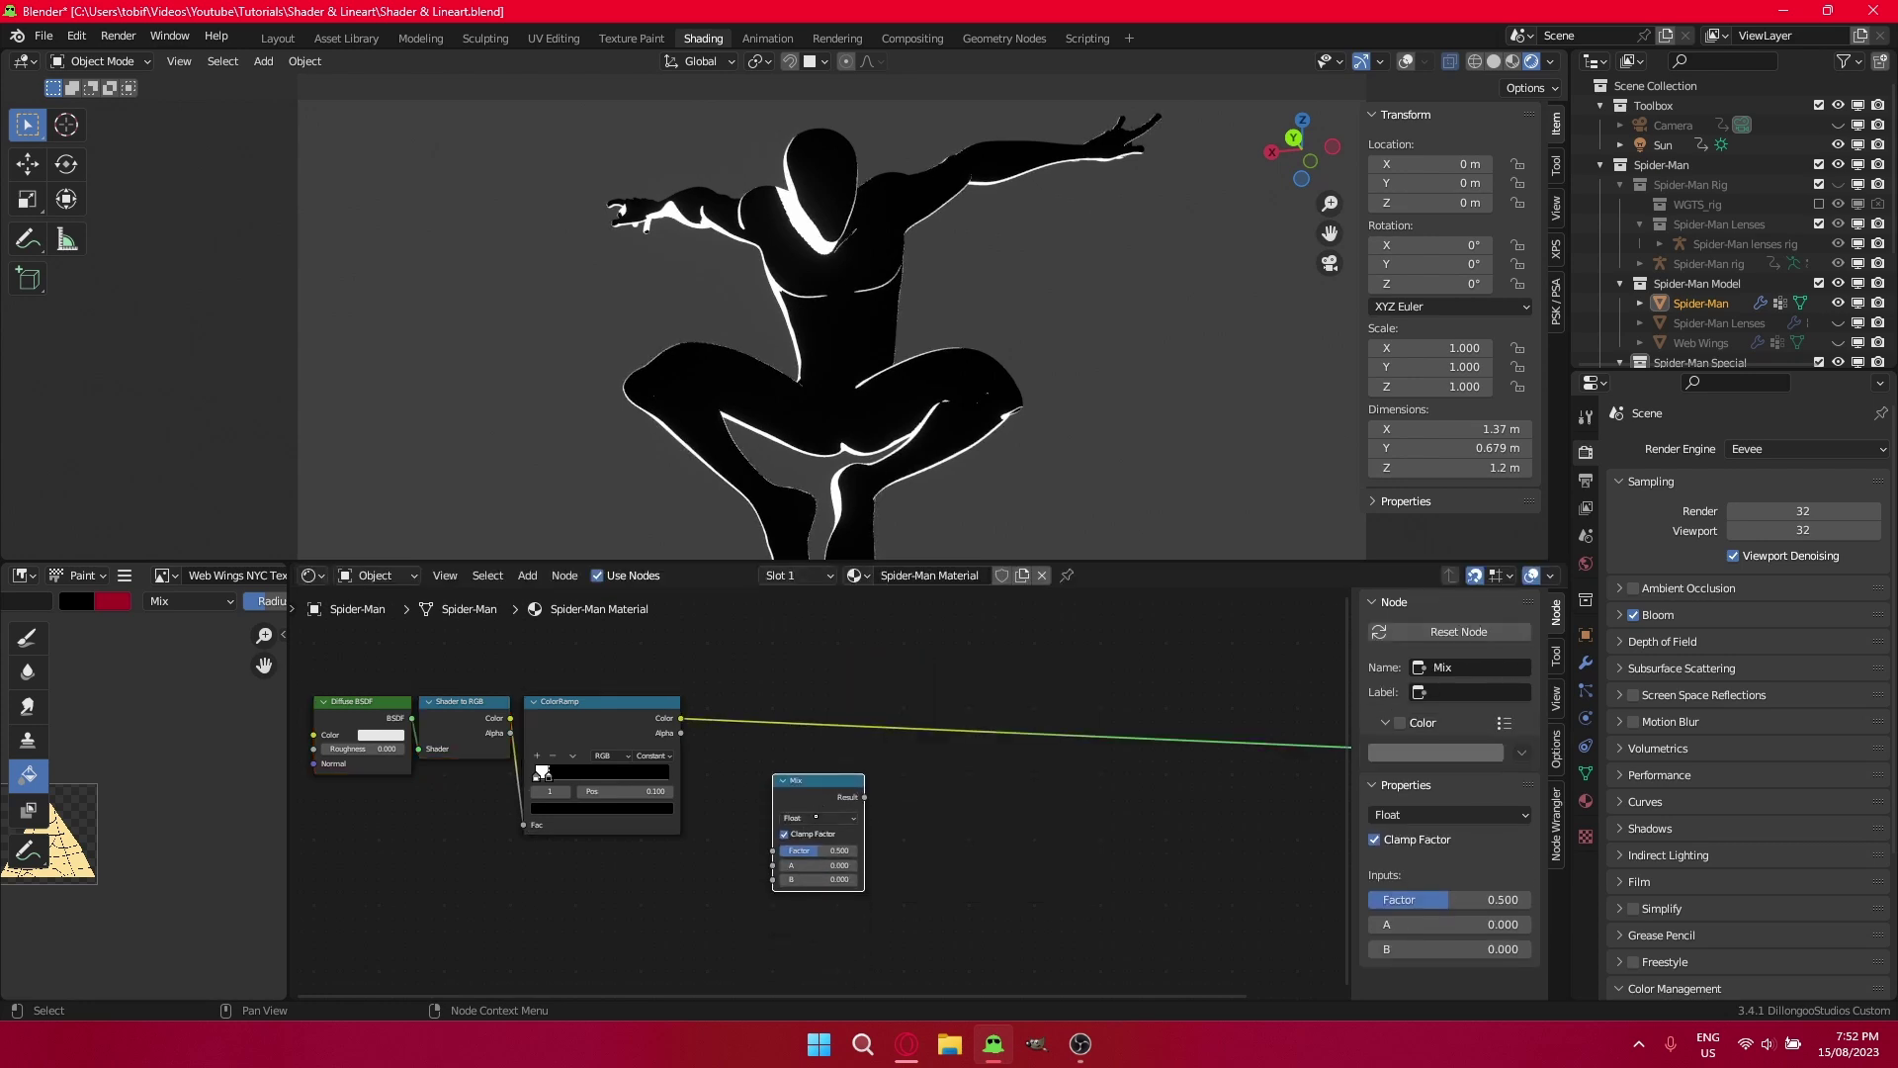
{"action": "scroll", "coordinate": [823, 824], "scroll_direction": "up", "scroll_amount": 3}
{"action": "left_click", "coordinate": [820, 817]}
{"action": "left_click", "coordinate": [818, 872]}
Drop the Mix node onto the link between the ColorRamp and the Material Output.
{"action": "key", "text": "g"}
{"action": "left_click", "coordinate": [797, 729]}
{"action": "key", "text": "g"}
{"action": "left_click_drag", "start_coordinate": [742, 747], "coordinate": [743, 747]}
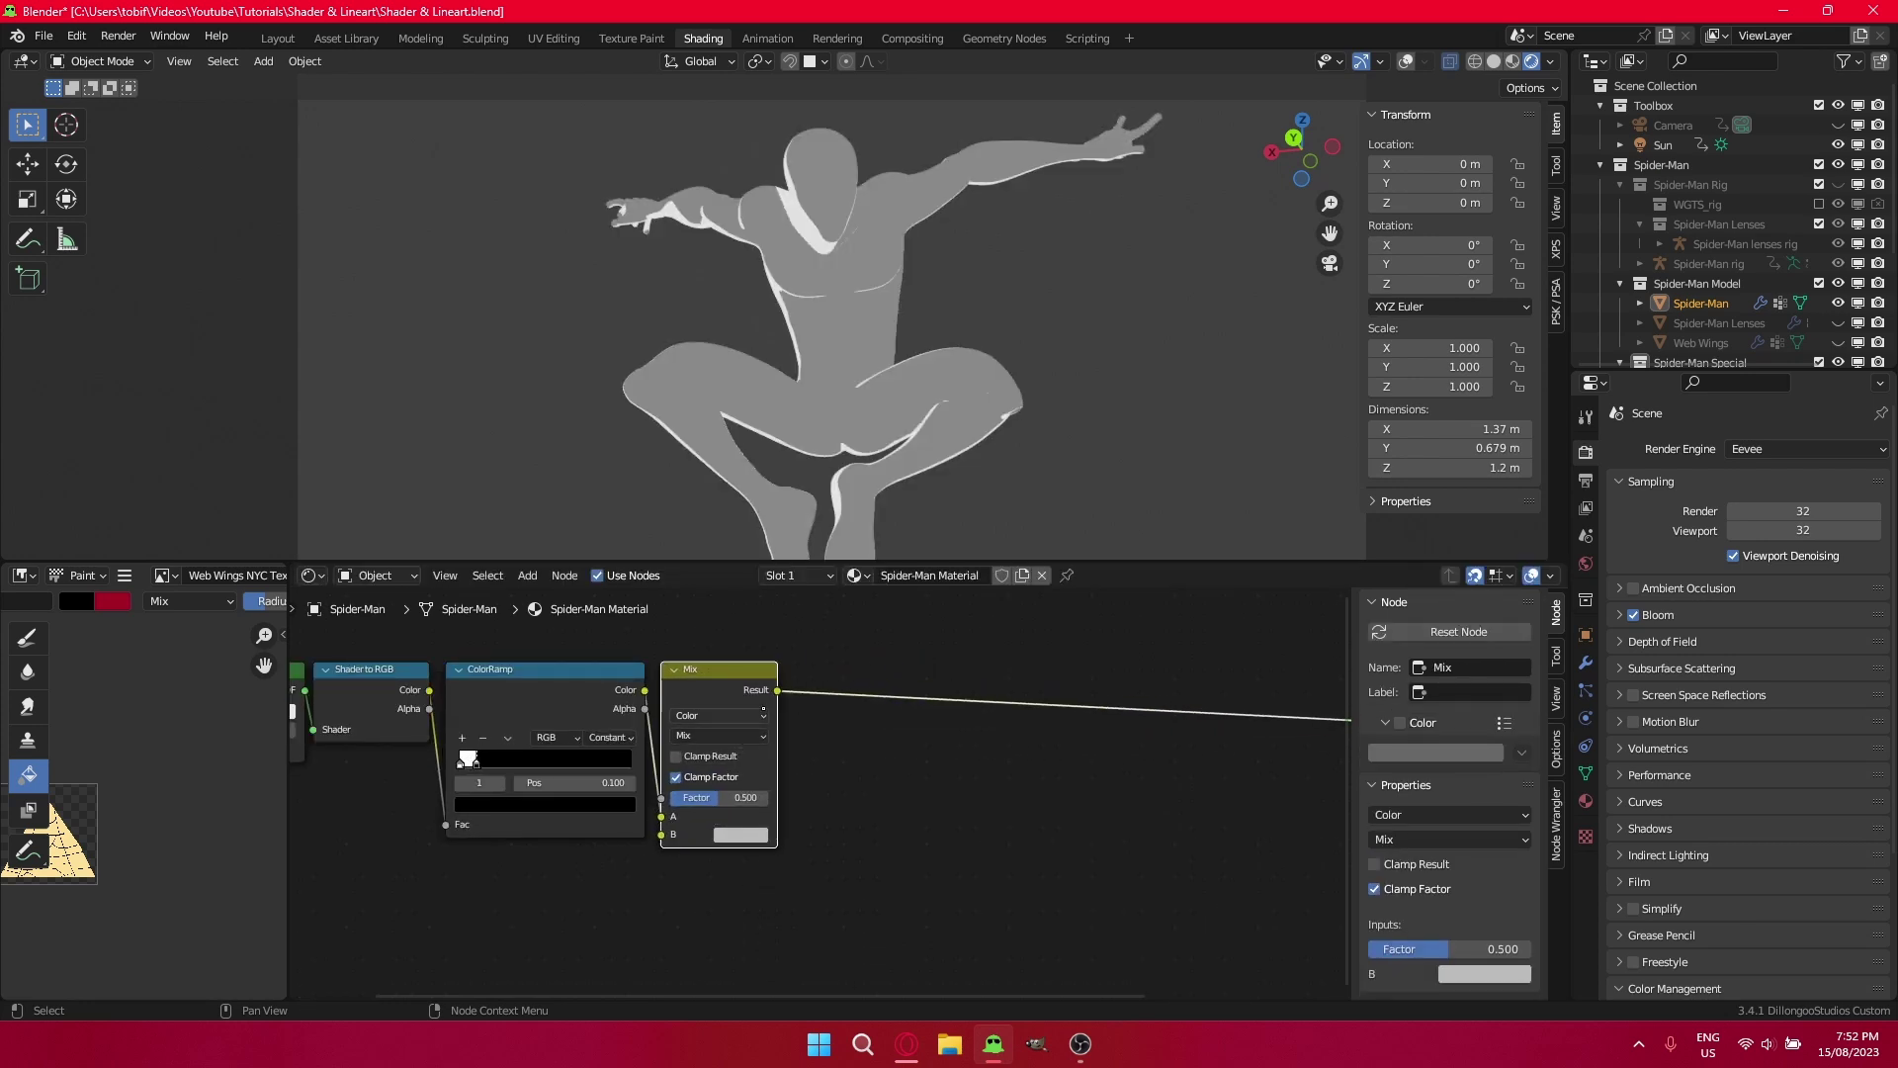
Set the Mix node's blend mode to Multiply and reroute the ColorRamp link from its A input to Factor.
{"action": "scroll", "coordinate": [759, 710], "scroll_direction": "up", "scroll_amount": 1}
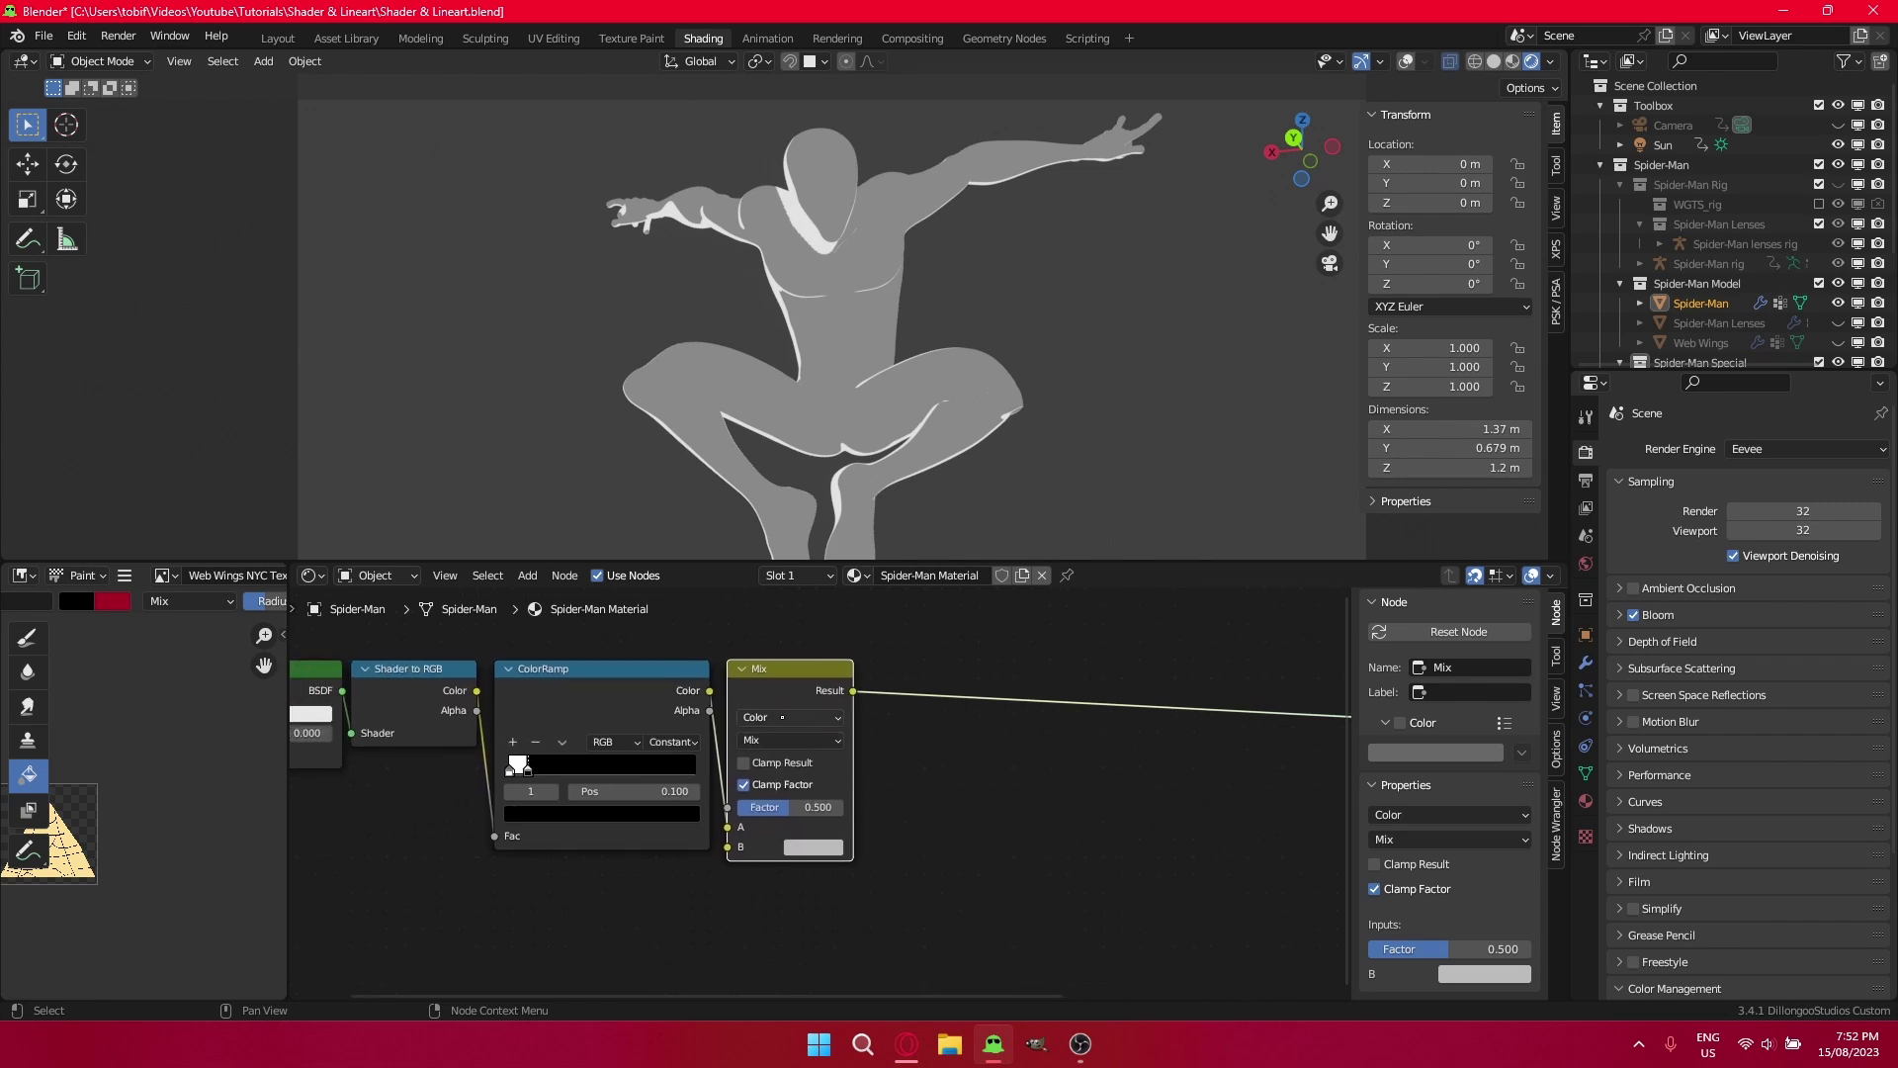
{"action": "left_click", "coordinate": [765, 741]}
{"action": "left_click", "coordinate": [772, 671]}
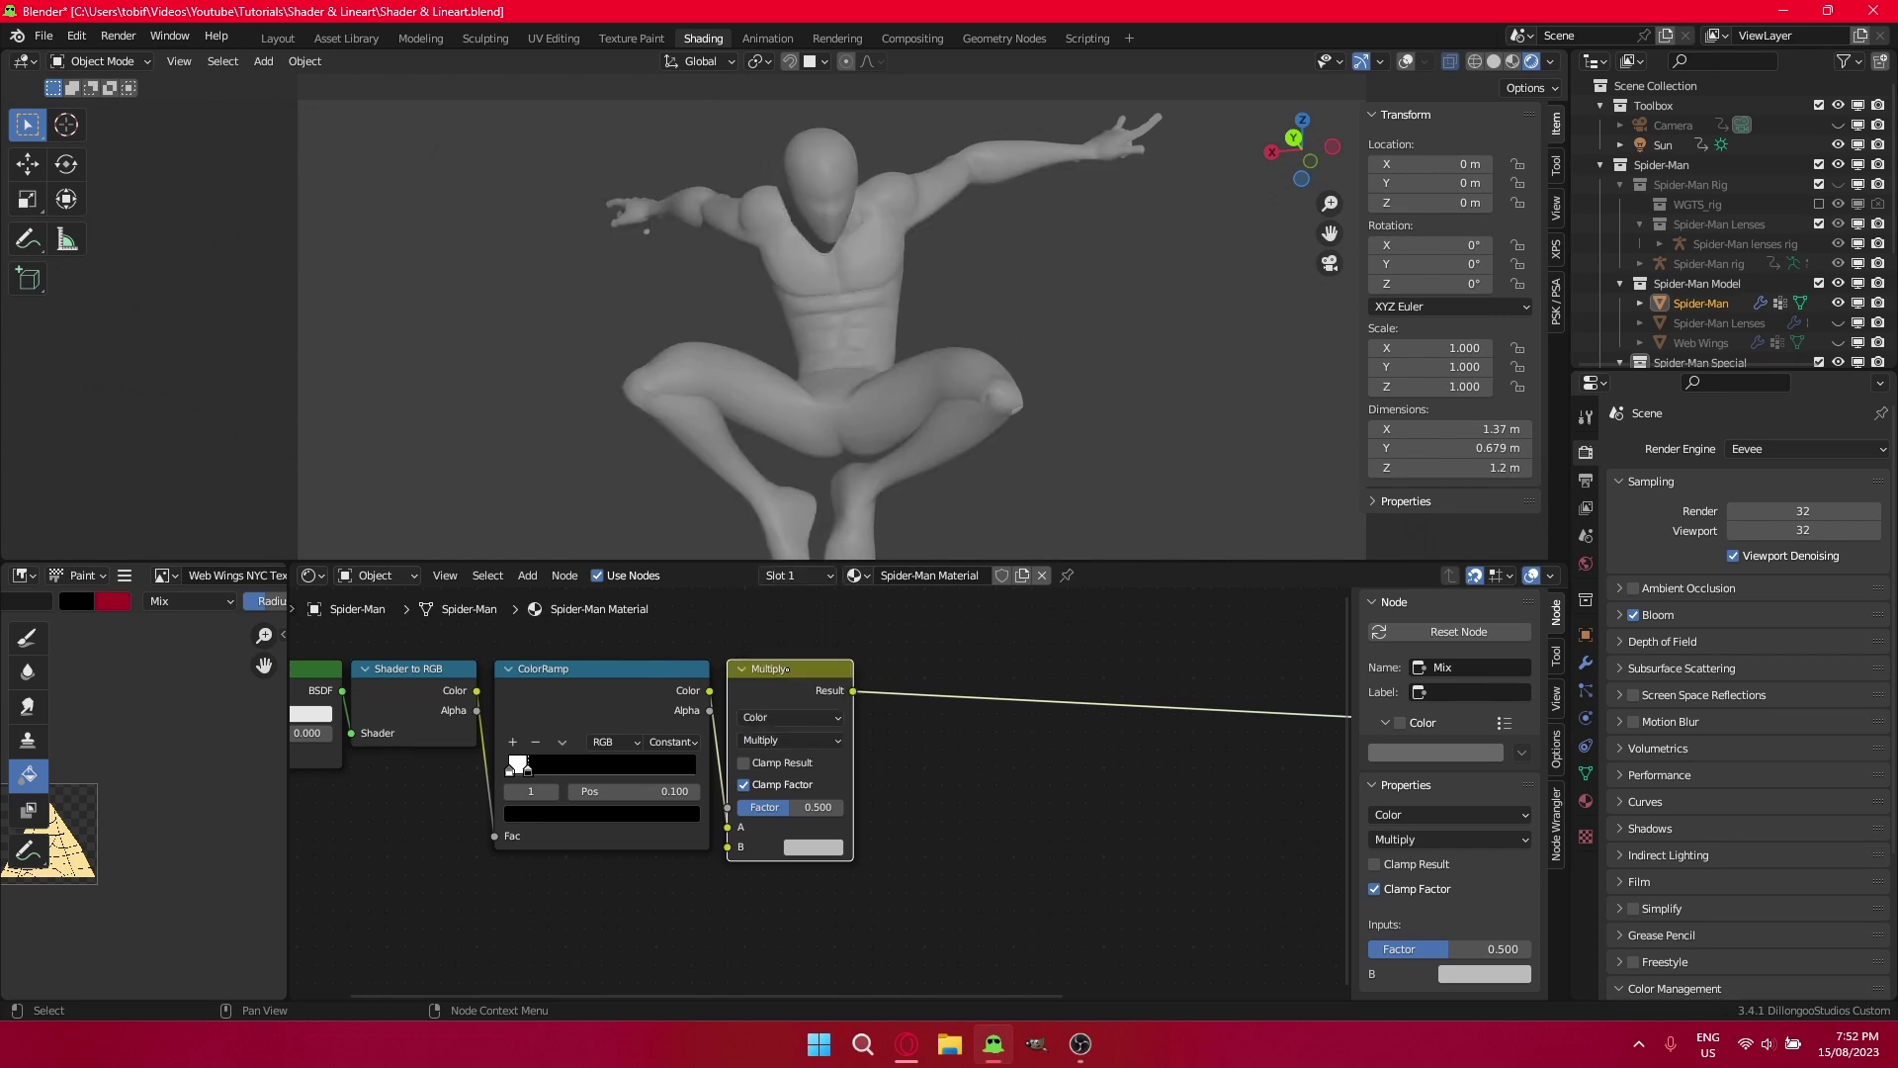
{"action": "middle_click_drag", "start_coordinate": [345, 674], "coordinate": [392, 678]}
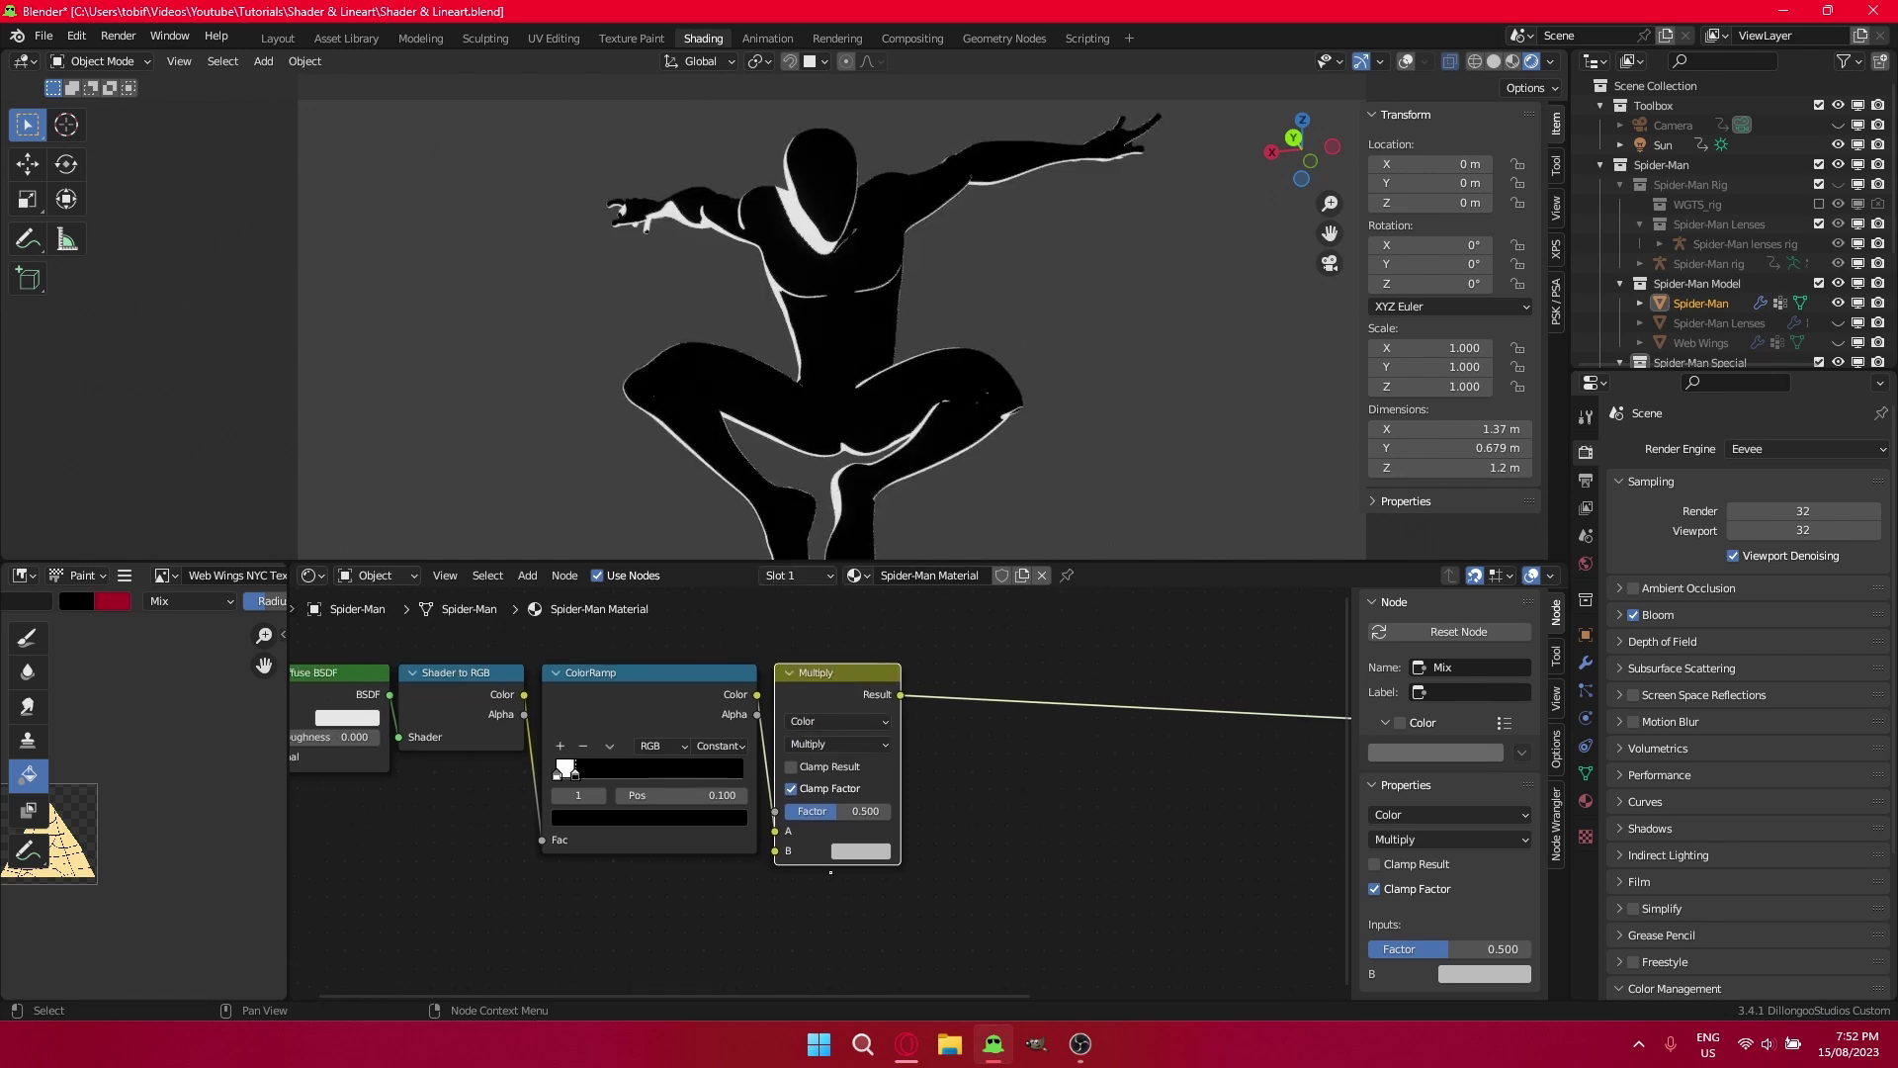
{"action": "mouse_move", "coordinate": [775, 832]}
{"action": "left_mouse_down"}
{"action": "mouse_move", "coordinate": [743, 816]}
{"action": "mouse_move", "coordinate": [775, 811]}
{"action": "left_mouse_up"}
{"action": "scroll", "coordinate": [862, 482], "scroll_direction": "up", "scroll_amount": 5}
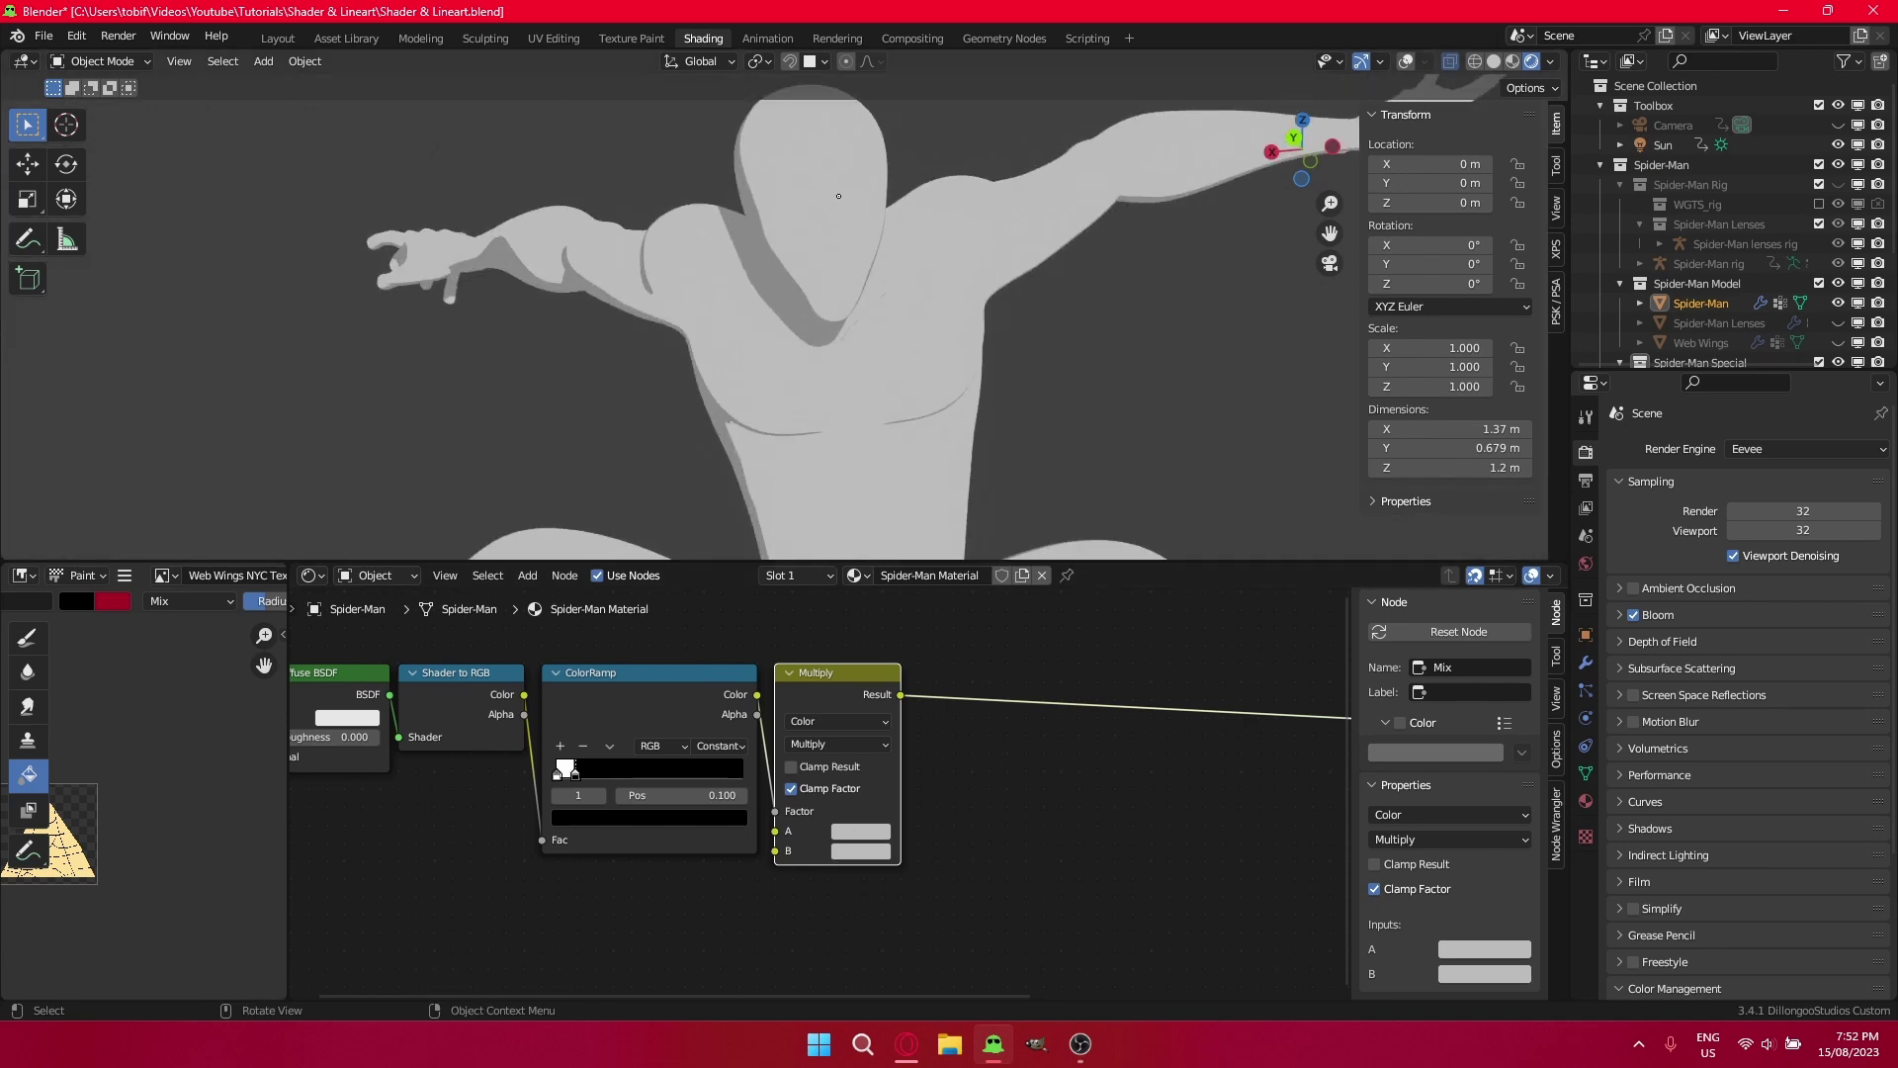
Set the value of the Multiply node's B color to 0.300 and try tinting it on the color wheel.
{"action": "middle_click_drag", "start_coordinate": [807, 824], "coordinate": [860, 842]}
{"action": "left_click", "coordinate": [860, 841]}
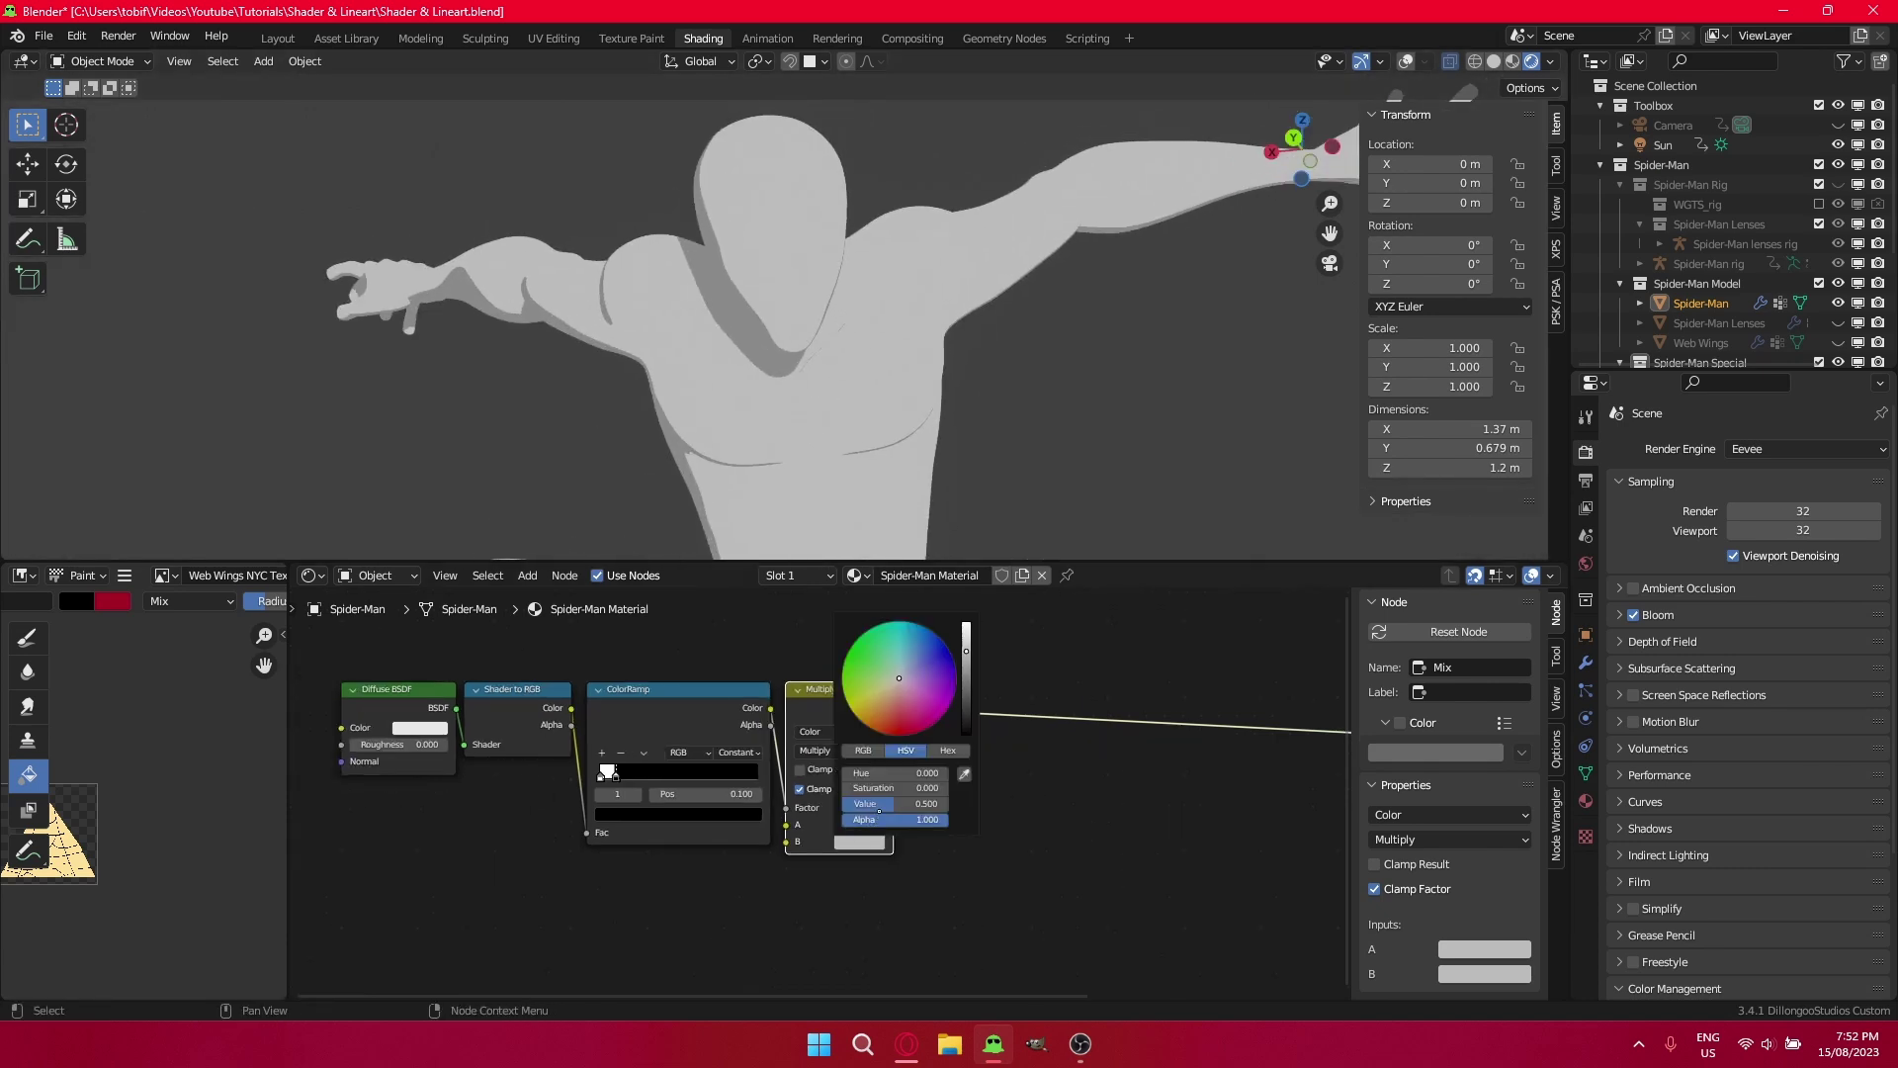
{"action": "left_click", "coordinate": [860, 841]}
{"action": "mouse_move", "coordinate": [870, 804]}
{"action": "left_mouse_down"}
{"action": "mouse_move", "coordinate": [902, 803]}
{"action": "mouse_move", "coordinate": [850, 804]}
{"action": "left_mouse_up"}
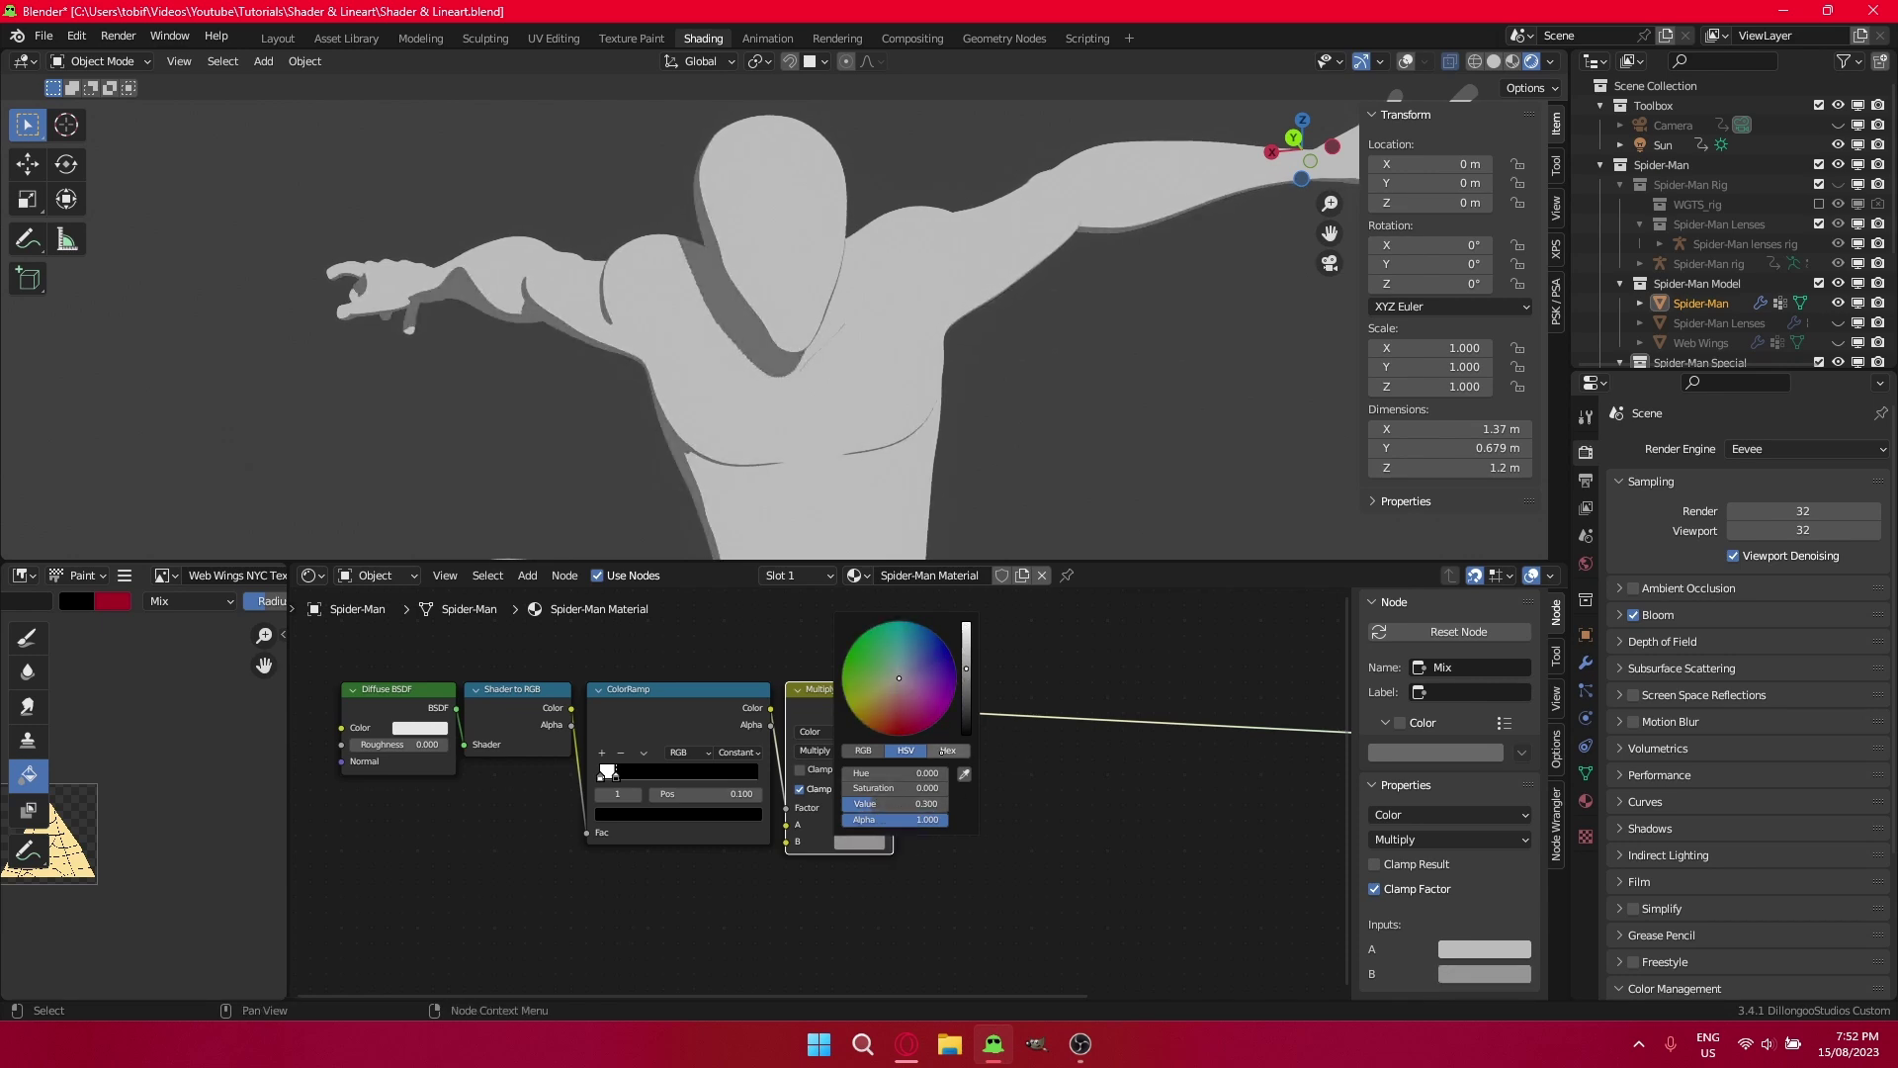
{"action": "mouse_move", "coordinate": [900, 678]}
{"action": "left_mouse_down"}
{"action": "mouse_move", "coordinate": [937, 698]}
{"action": "mouse_move", "coordinate": [881, 688]}
{"action": "mouse_move", "coordinate": [899, 695]}
{"action": "left_mouse_up"}
{"action": "key", "text": "Escape"}
Add an RGB node below the ColorRamp and link its Color output to the Multiply node's B input.
{"action": "scroll", "coordinate": [881, 828], "scroll_direction": "down", "scroll_amount": 1}
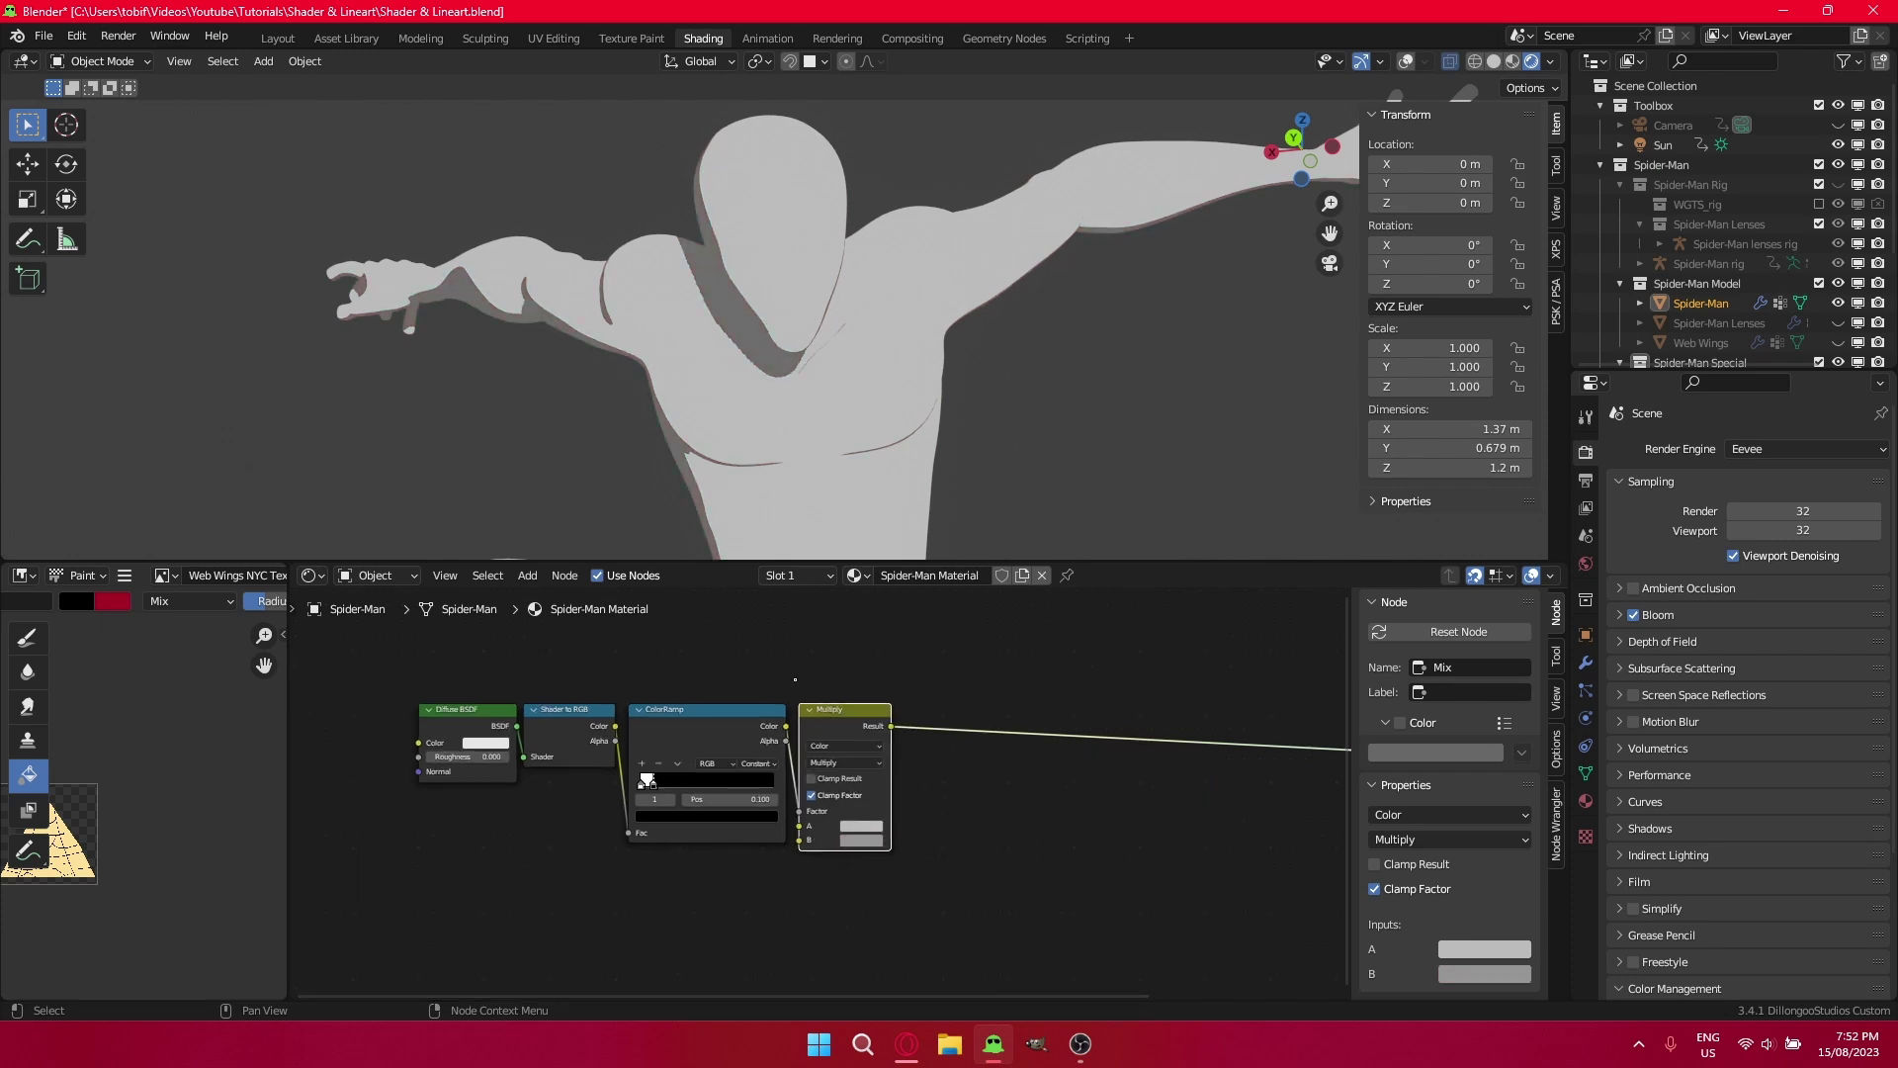
{"action": "key", "text": "shift+a"}
{"action": "left_click", "coordinate": [840, 682]}
{"action": "type", "text": "rgb"}
{"action": "left_click", "coordinate": [882, 718]}
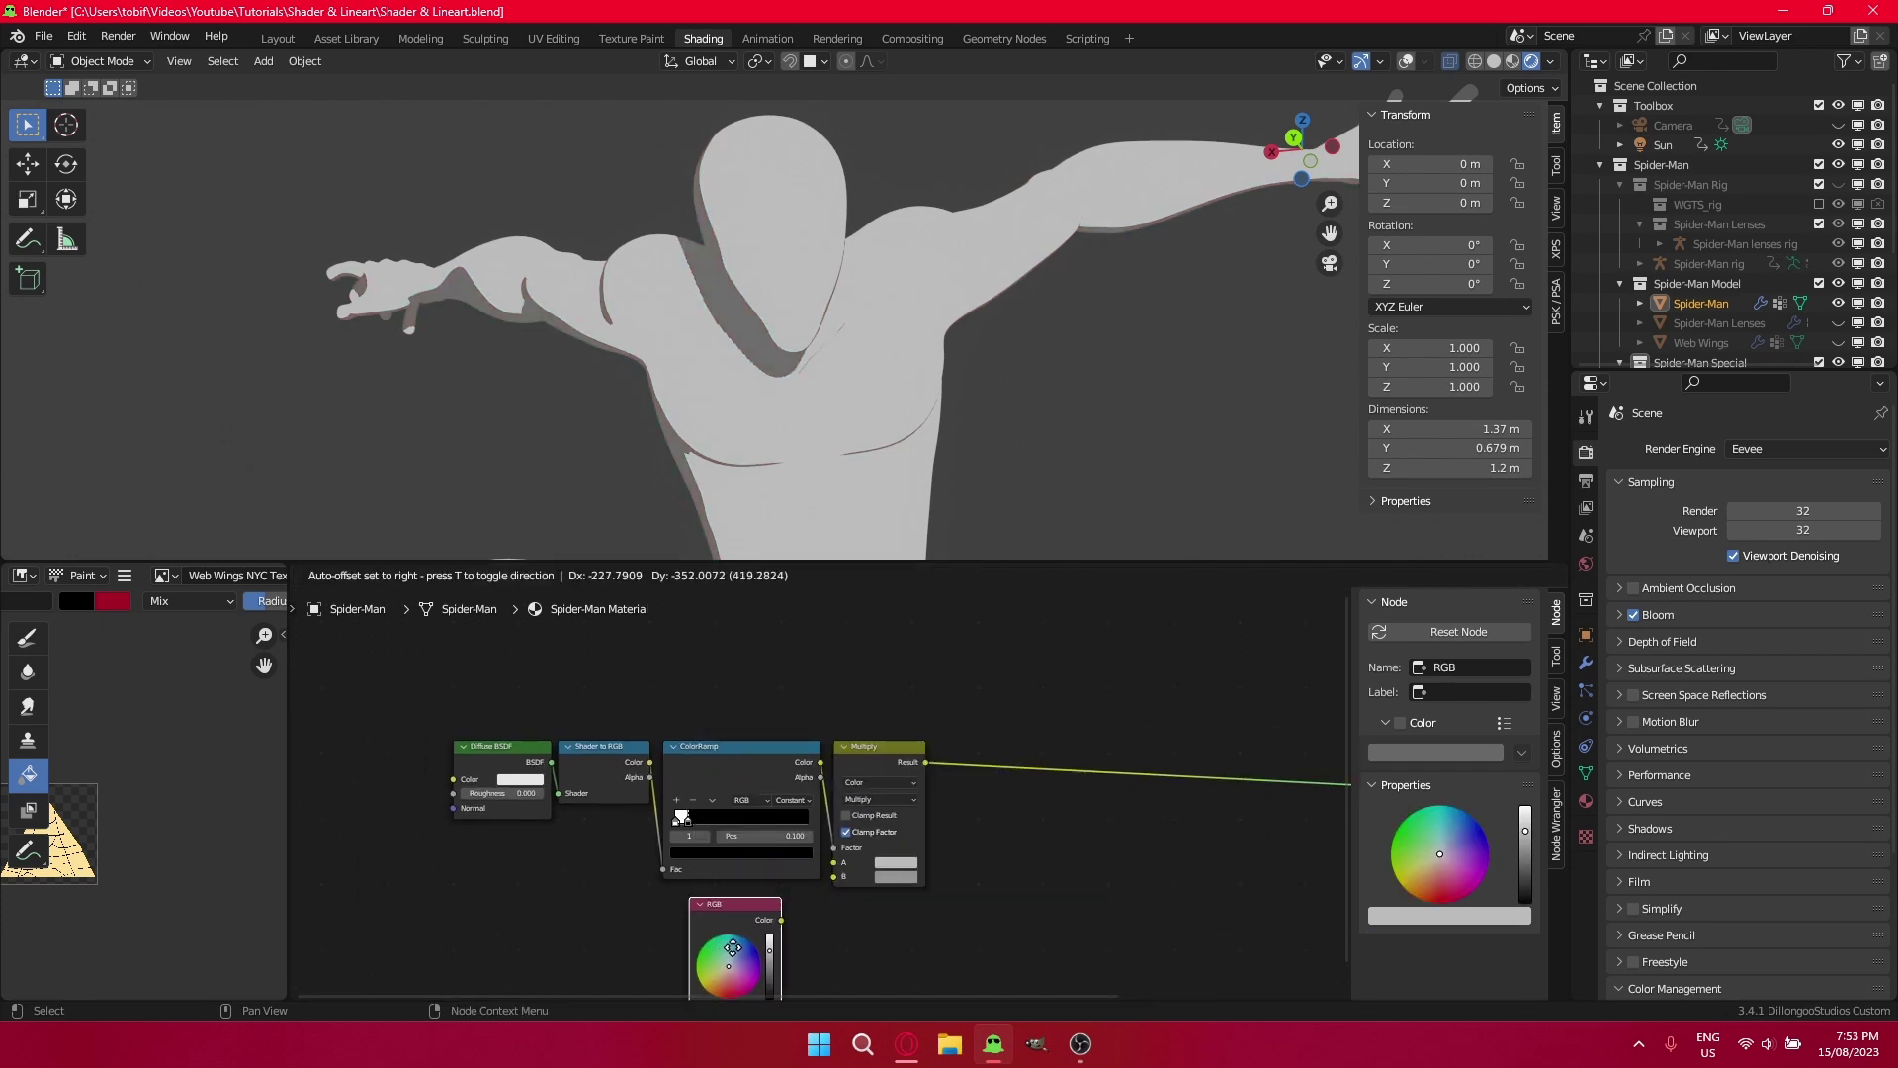
{"action": "left_click", "coordinate": [773, 899]}
{"action": "left_click_drag", "start_coordinate": [822, 907], "coordinate": [834, 877]}
Set the RGB node's color value to 0.3.
{"action": "scroll", "coordinate": [836, 882], "scroll_direction": "down", "scroll_amount": 1}
{"action": "middle_click_drag", "start_coordinate": [837, 884], "coordinate": [833, 737]}
{"action": "scroll", "coordinate": [831, 742], "scroll_direction": "up", "scroll_amount": 3}
{"action": "left_click", "coordinate": [791, 863]}
{"action": "left_click_drag", "start_coordinate": [785, 827], "coordinate": [771, 826], "text": "ctrl"}
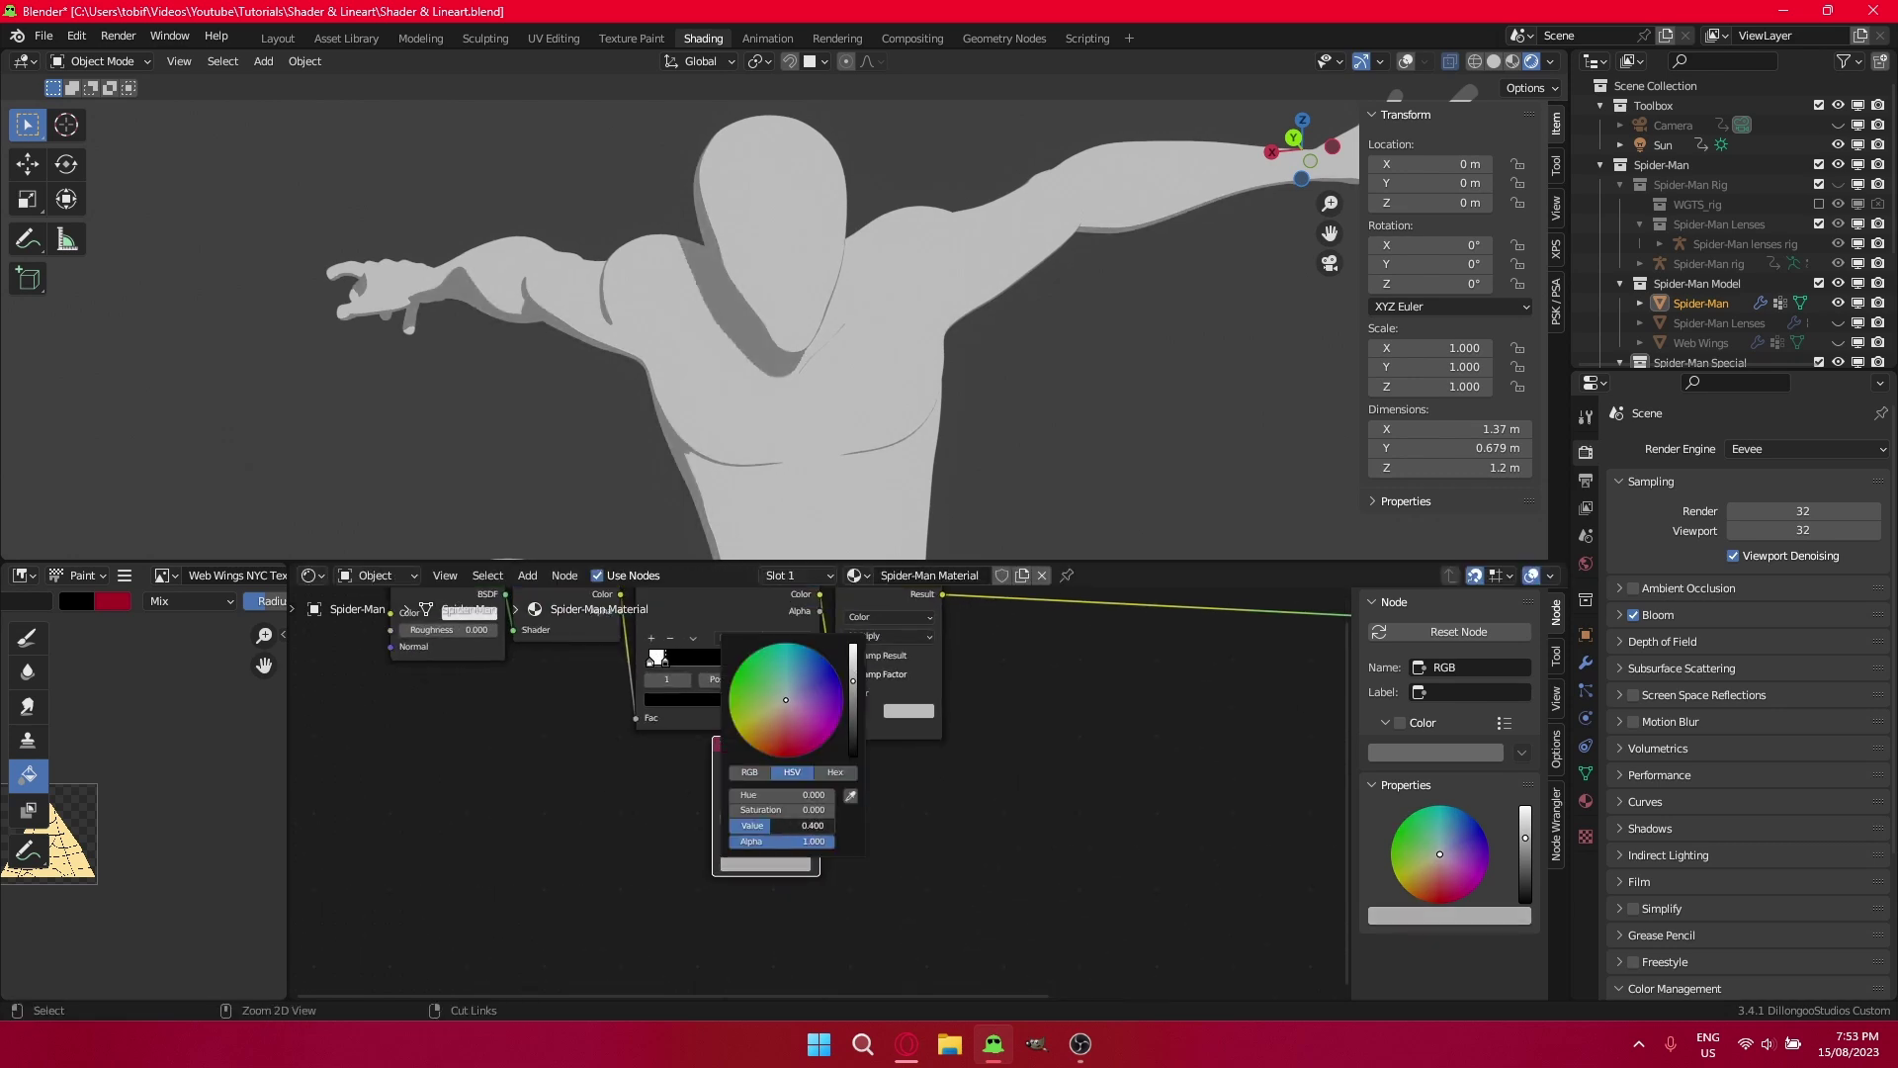
{"action": "left_click", "coordinate": [767, 827]}
{"action": "type", "text": ".3"}
{"action": "key", "text": "Return"}
Try tinting the Multiply node's A color pink on the color wheel.
{"action": "scroll", "coordinate": [812, 813], "scroll_direction": "down", "scroll_amount": 4}
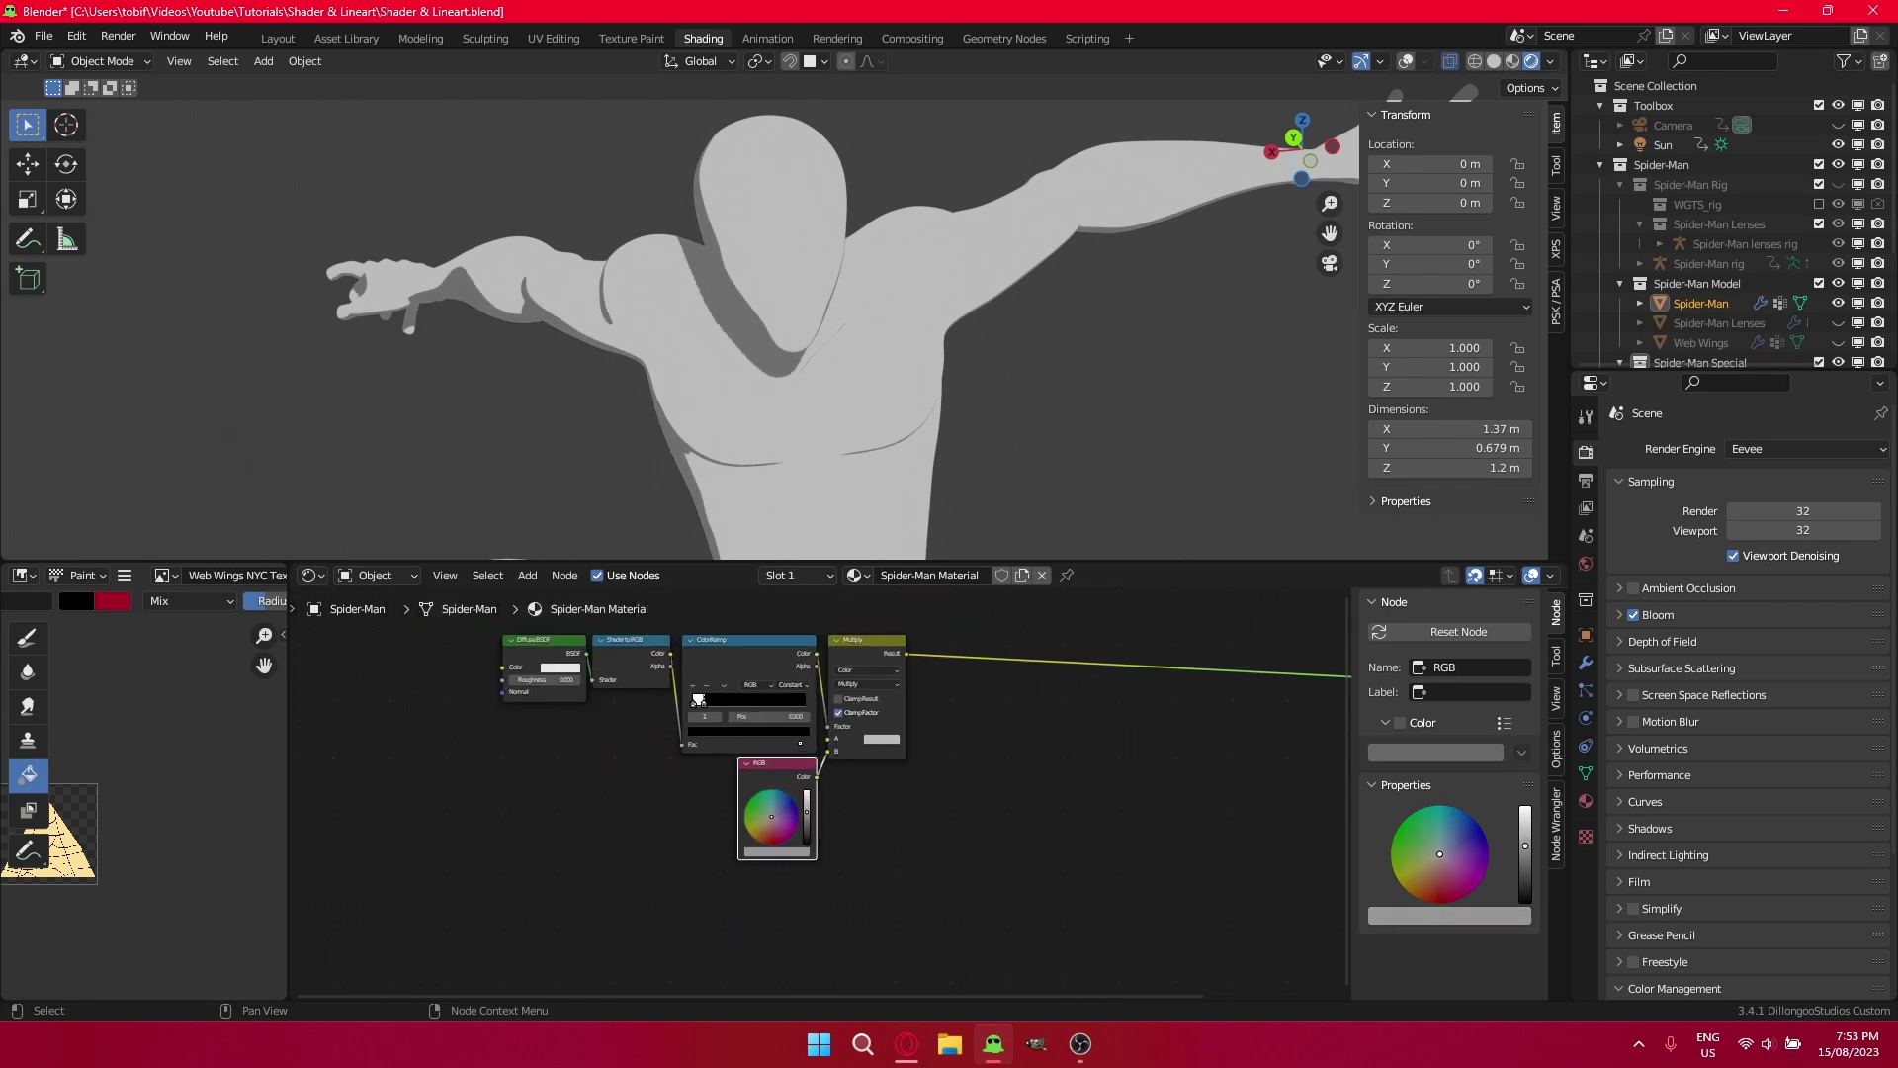
{"action": "middle_click_drag", "start_coordinate": [802, 744], "coordinate": [817, 727]}
{"action": "scroll", "coordinate": [900, 720], "scroll_direction": "up", "scroll_amount": 4}
{"action": "left_click", "coordinate": [899, 723]}
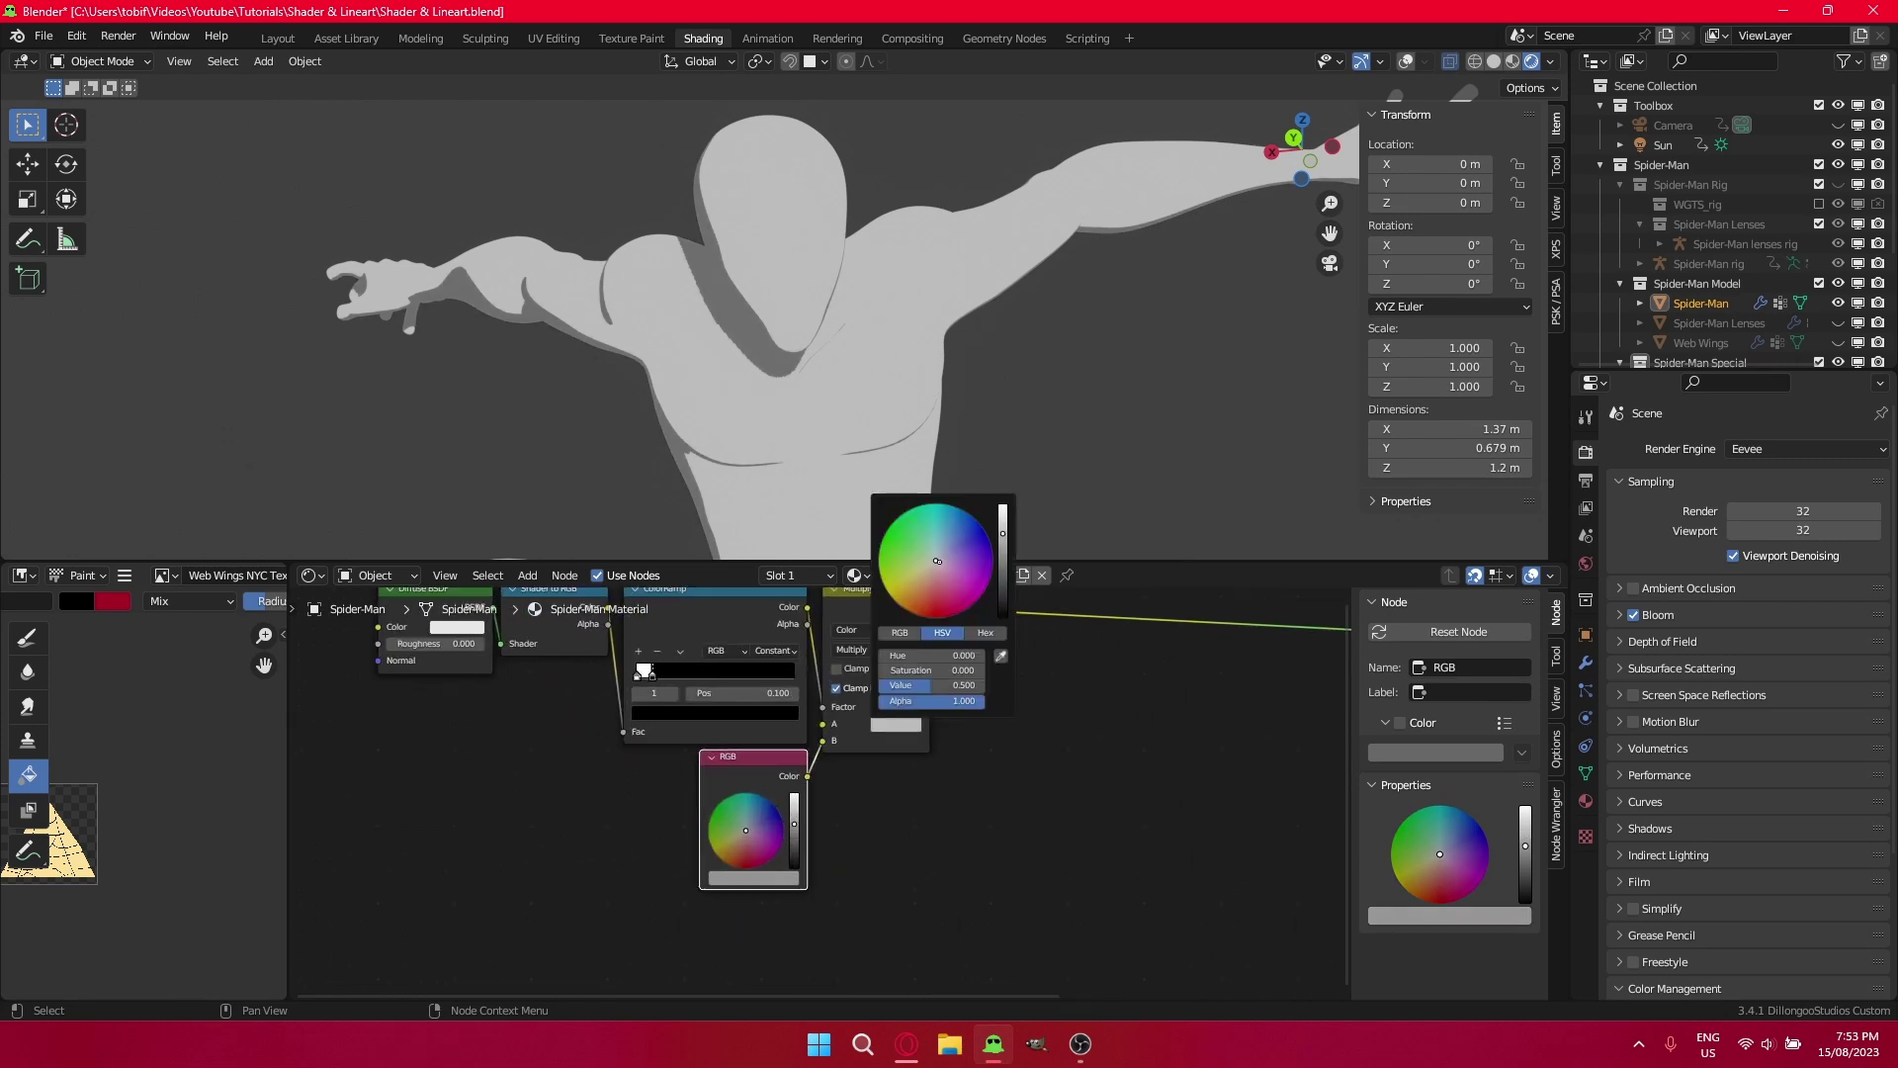
{"action": "mouse_move", "coordinate": [938, 561]}
{"action": "left_mouse_down"}
{"action": "mouse_move", "coordinate": [969, 544]}
{"action": "mouse_move", "coordinate": [951, 601]}
{"action": "mouse_move", "coordinate": [895, 554]}
{"action": "mouse_move", "coordinate": [971, 549]}
{"action": "mouse_move", "coordinate": [965, 582]}
{"action": "mouse_move", "coordinate": [917, 603]}
{"action": "mouse_move", "coordinate": [895, 584]}
{"action": "mouse_move", "coordinate": [956, 579]}
{"action": "left_mouse_up"}
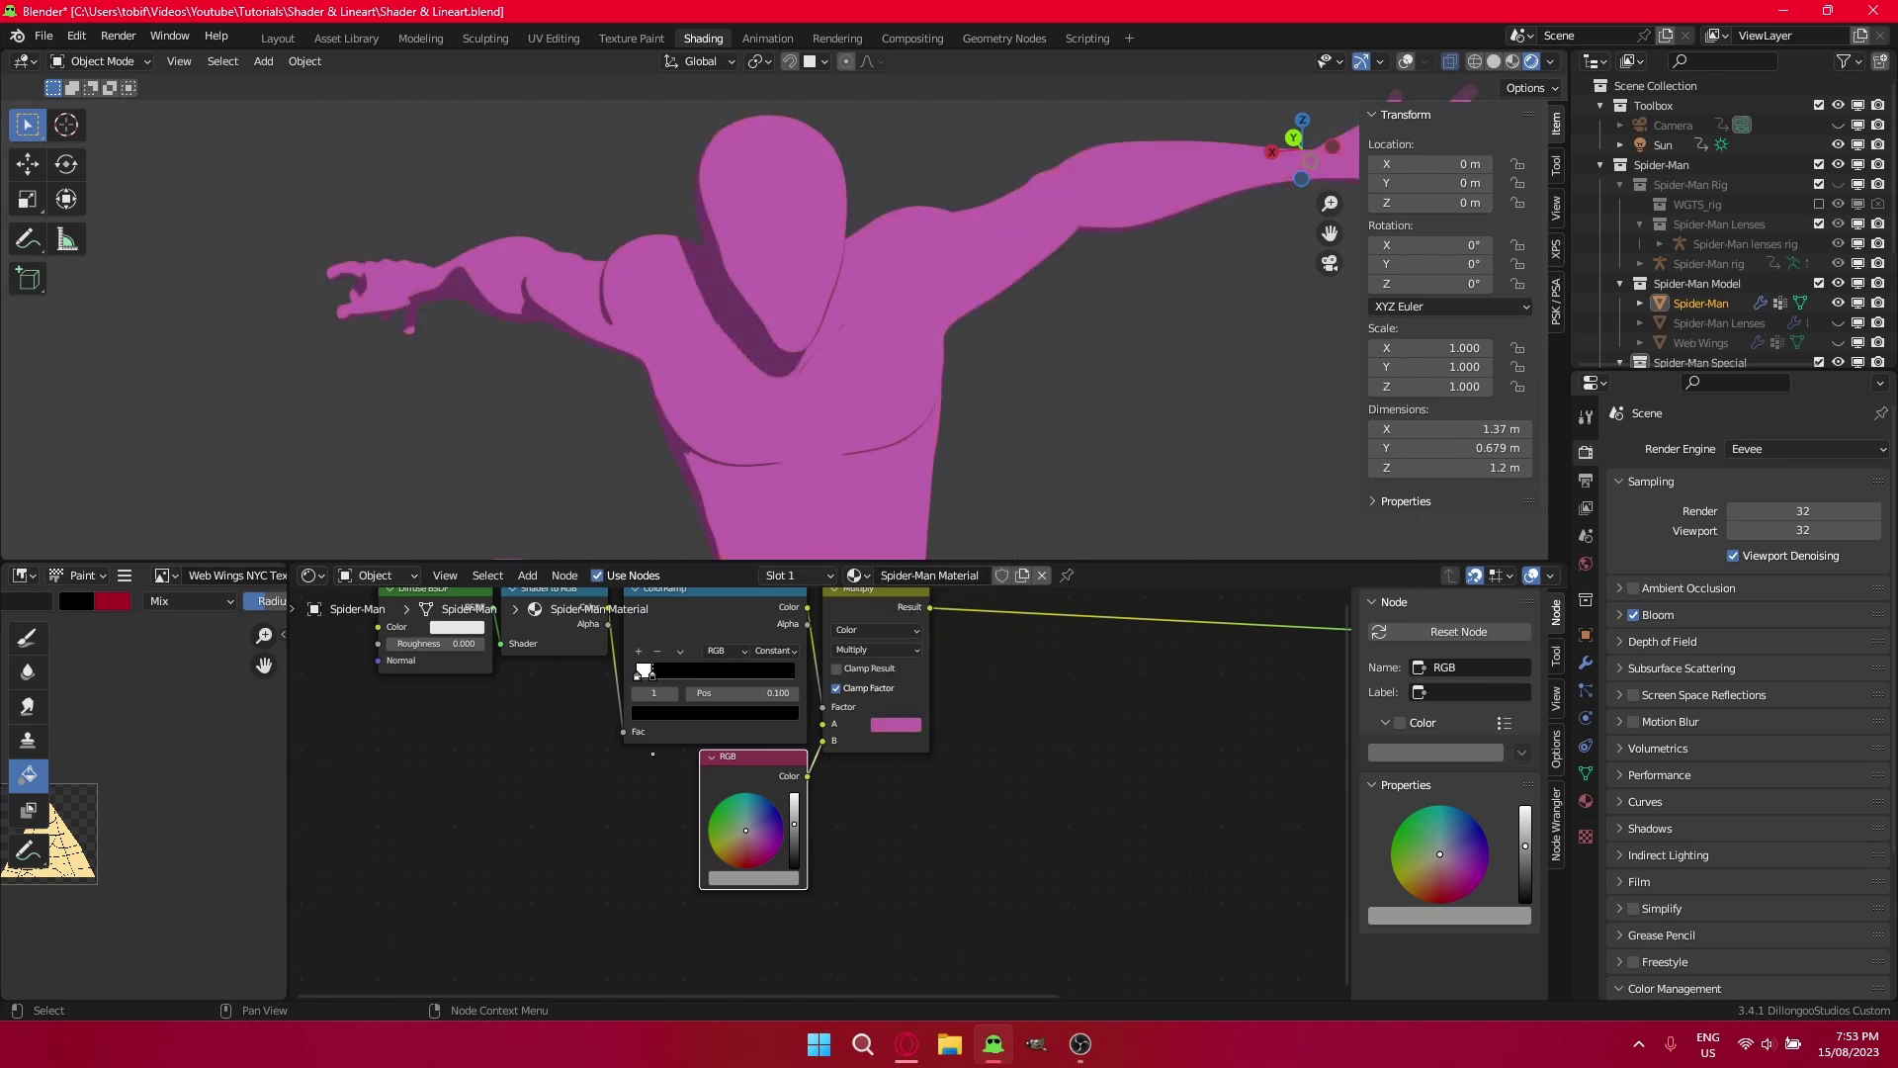
Add an Image Texture node beside the RGB node and link its Color output to the Multiply node's A input.
{"action": "scroll", "coordinate": [675, 759], "scroll_direction": "down", "scroll_amount": 3}
{"action": "middle_click_drag", "start_coordinate": [600, 723], "coordinate": [692, 703]}
{"action": "key", "text": "shift+a"}
{"action": "left_click", "coordinate": [624, 710]}
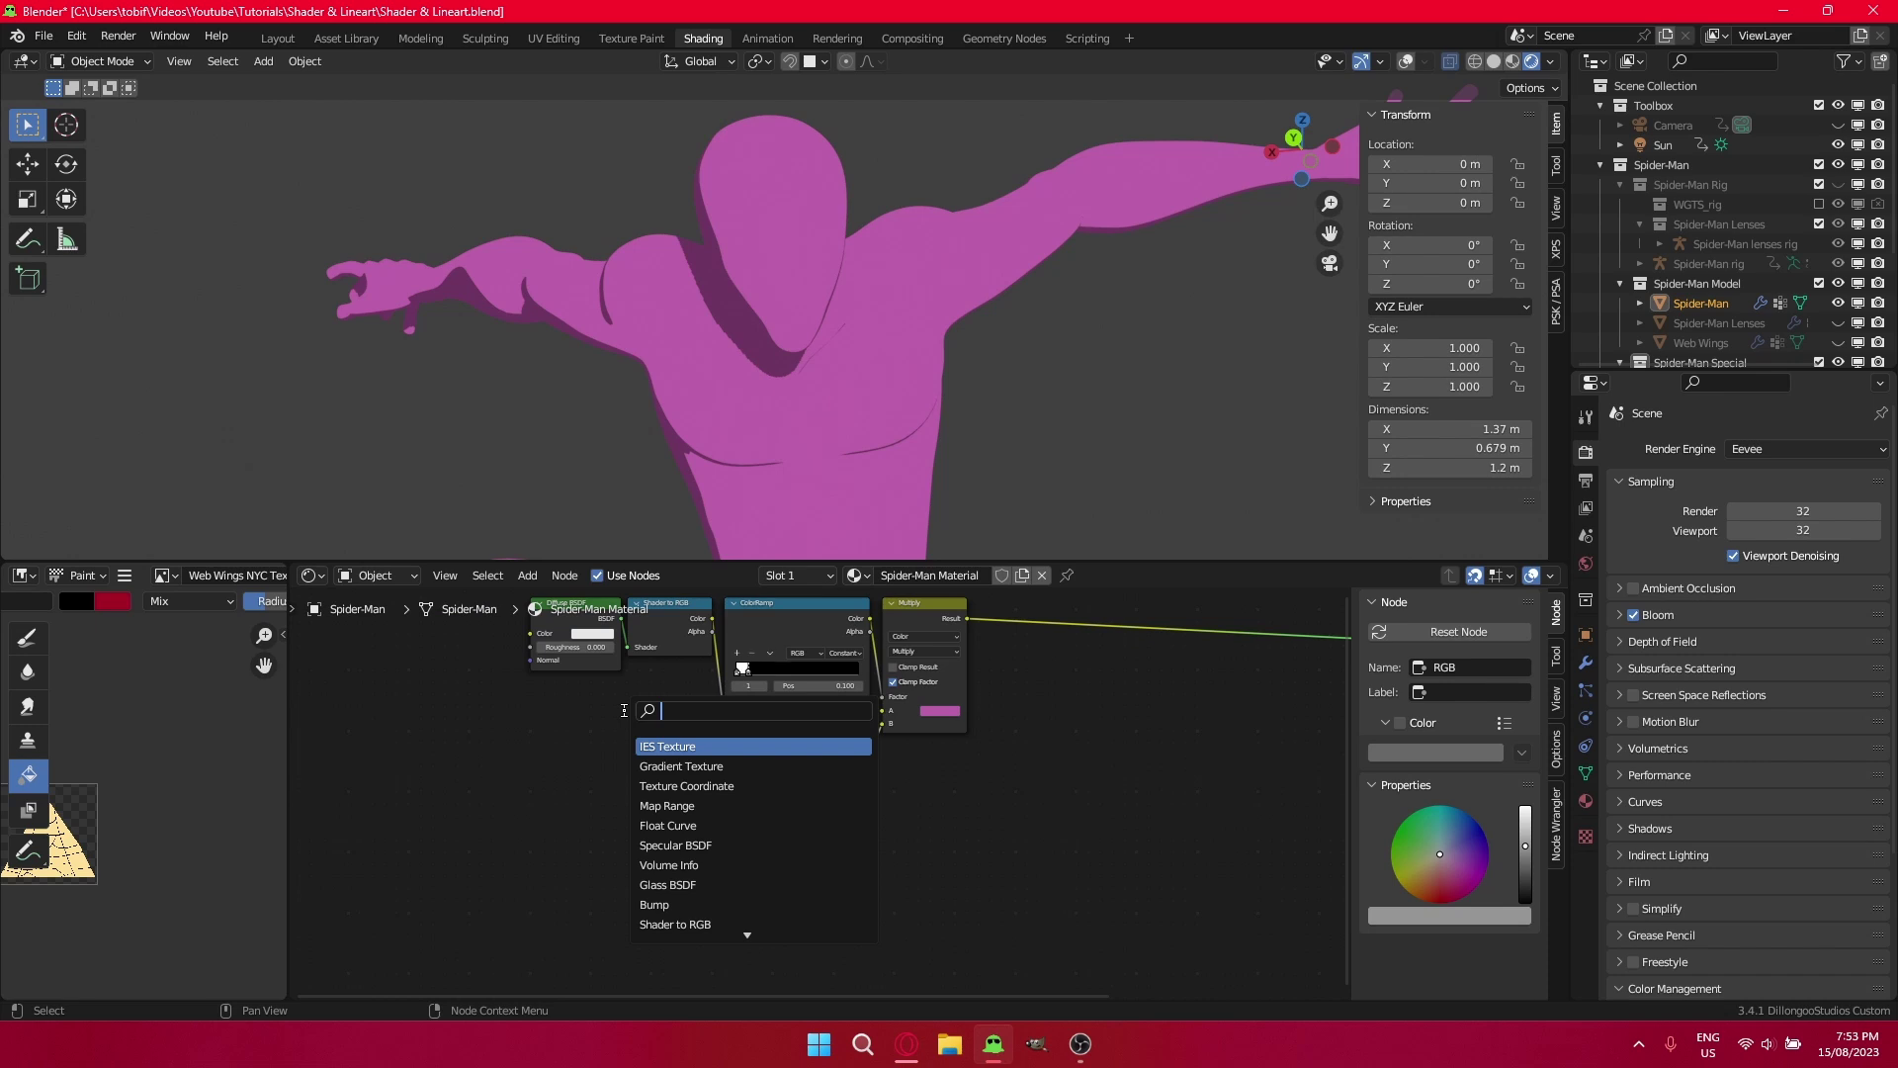
{"action": "type", "text": "imap"}
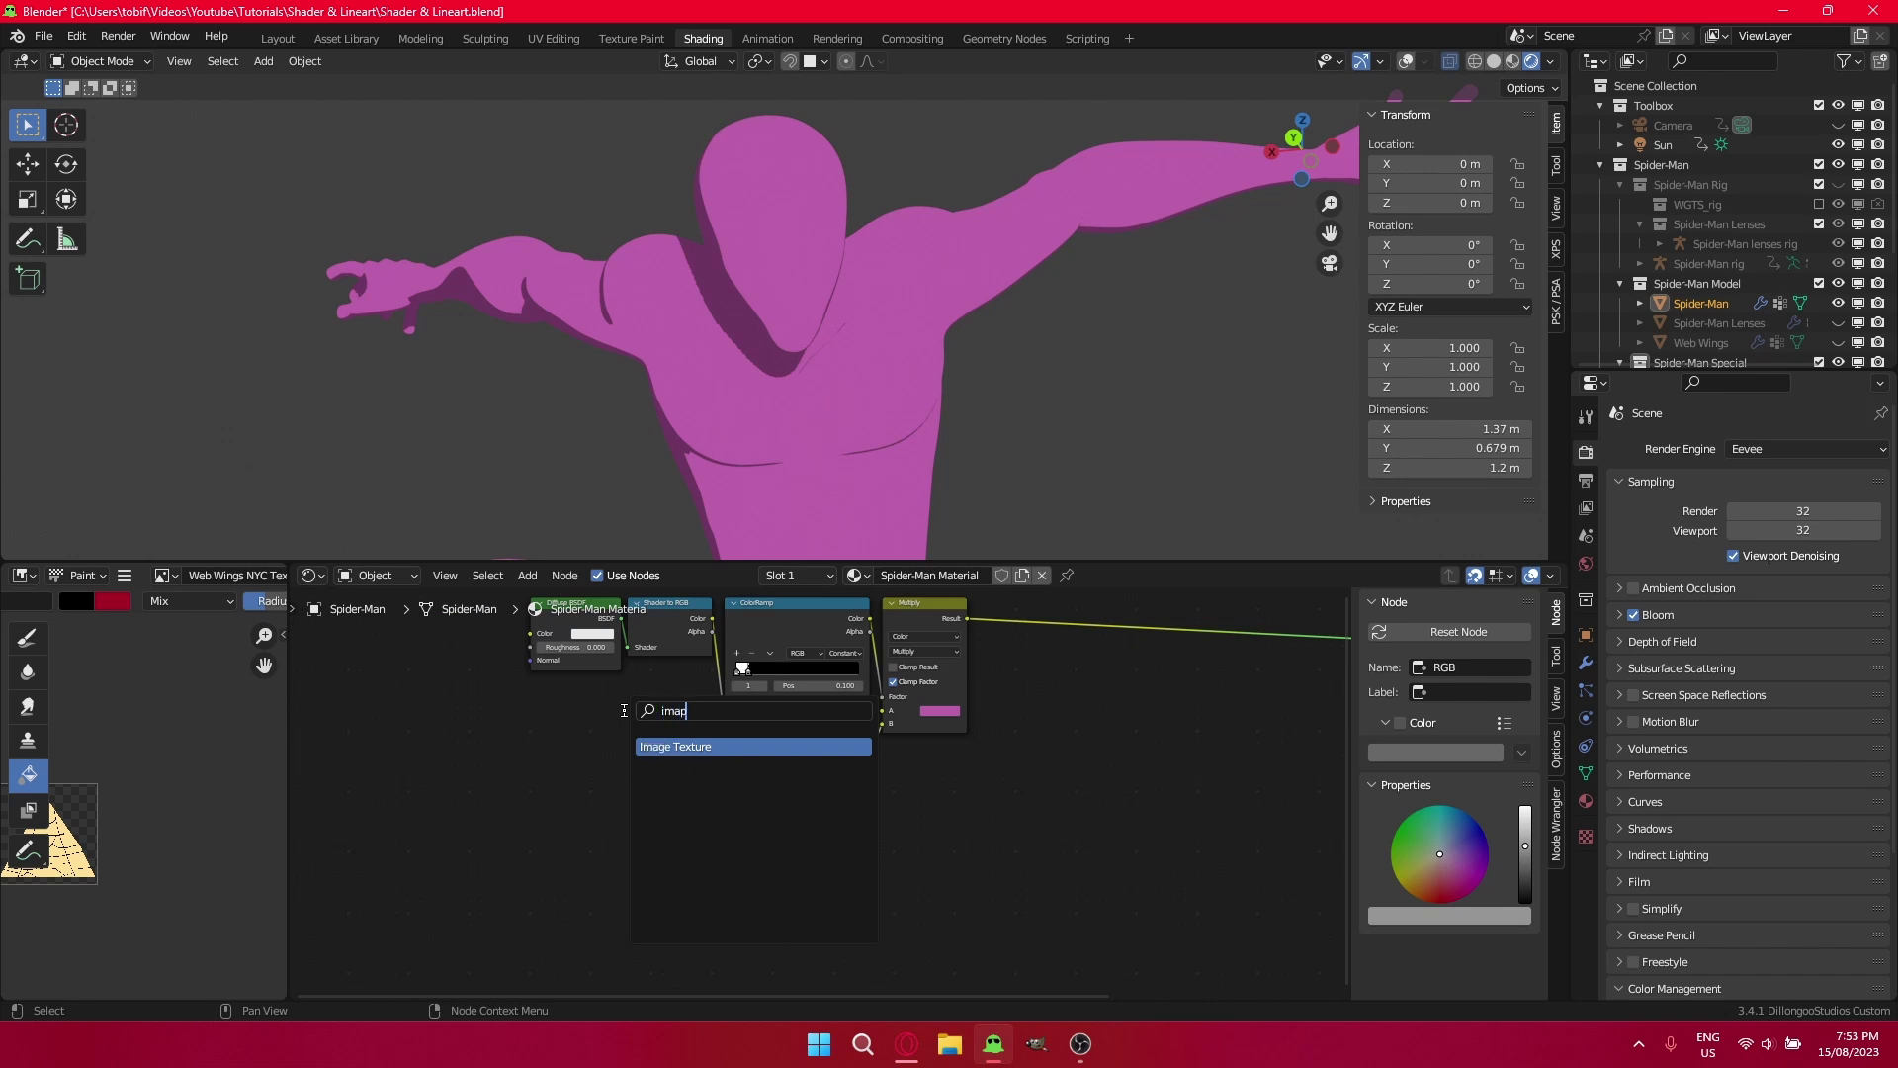
{"action": "key", "text": "Return"}
{"action": "left_click", "coordinate": [671, 791]}
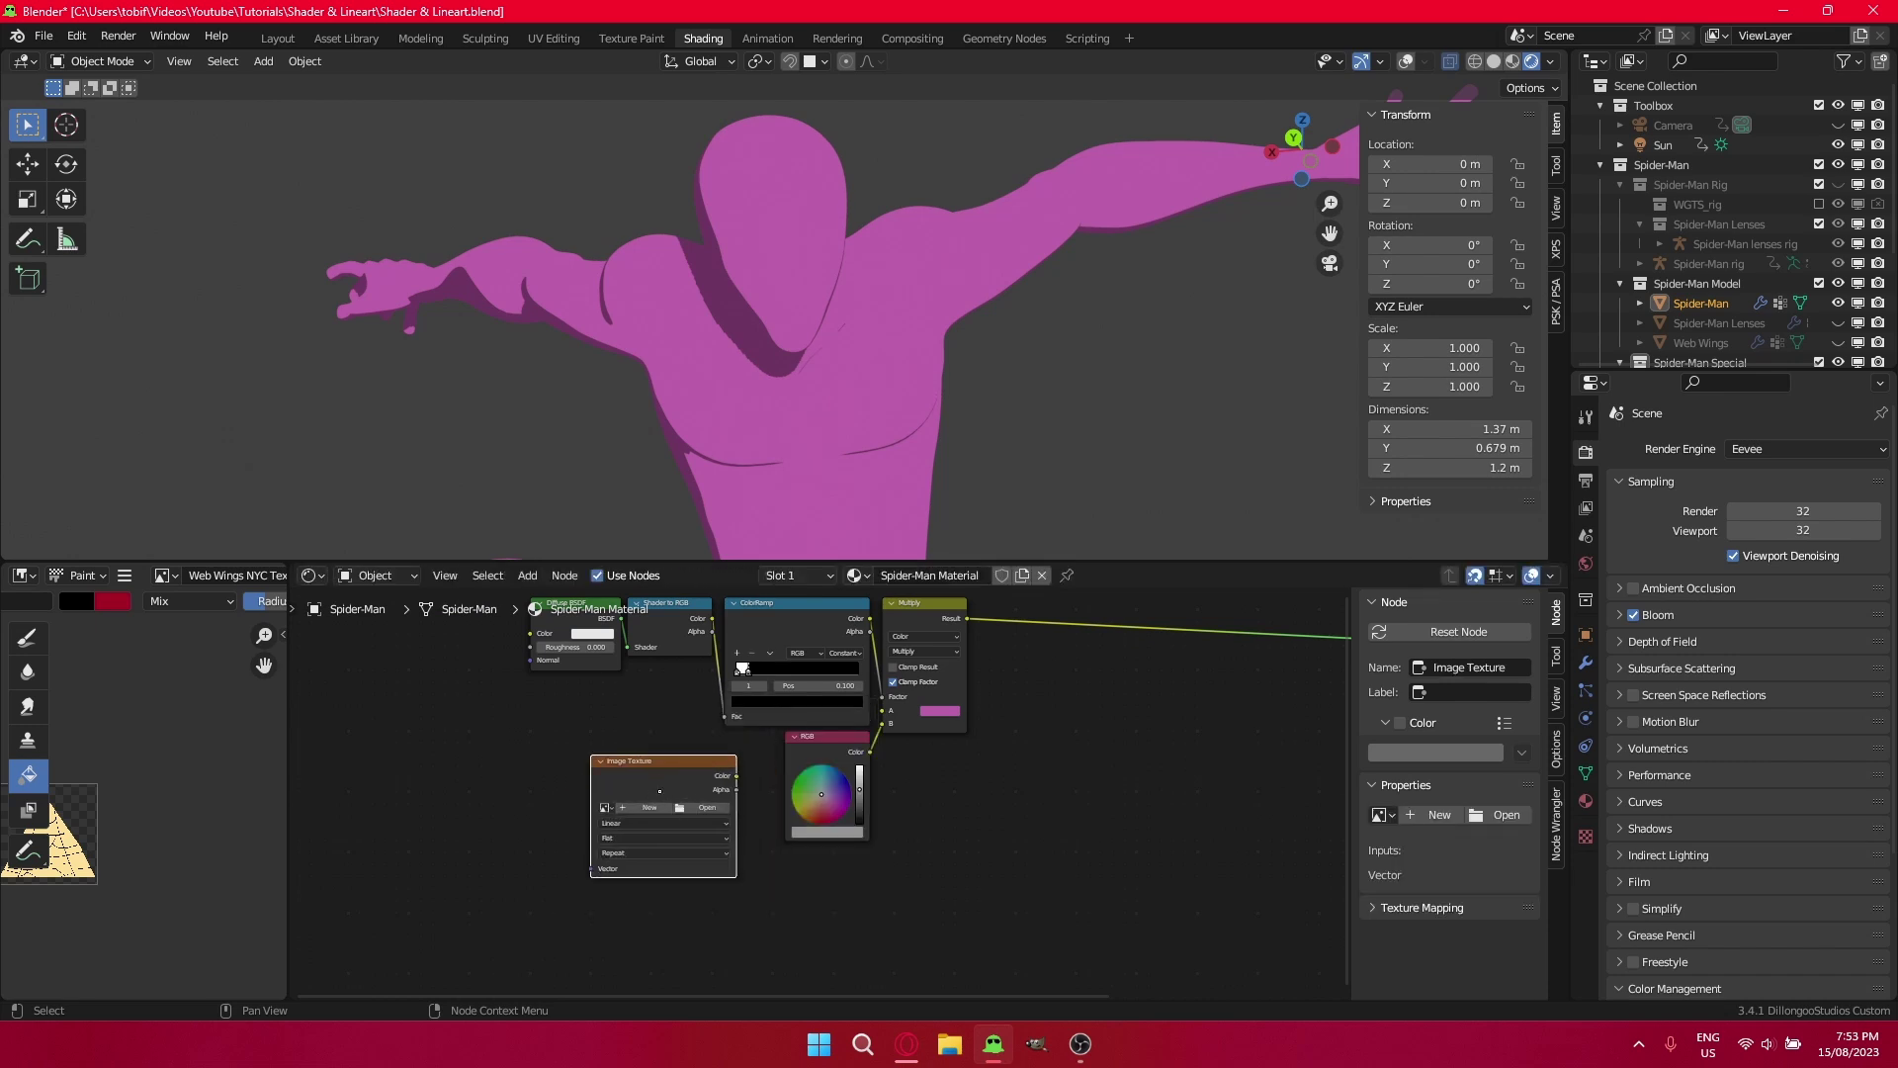
{"action": "left_click_drag", "start_coordinate": [738, 777], "coordinate": [882, 711]}
Assign the existing Spider-Man NYC Texture.png image to the Image Texture node.
{"action": "middle_click_drag", "start_coordinate": [670, 816], "coordinate": [669, 707]}
{"action": "scroll", "coordinate": [664, 704], "scroll_direction": "up", "scroll_amount": 5}
{"action": "left_click", "coordinate": [581, 696]}
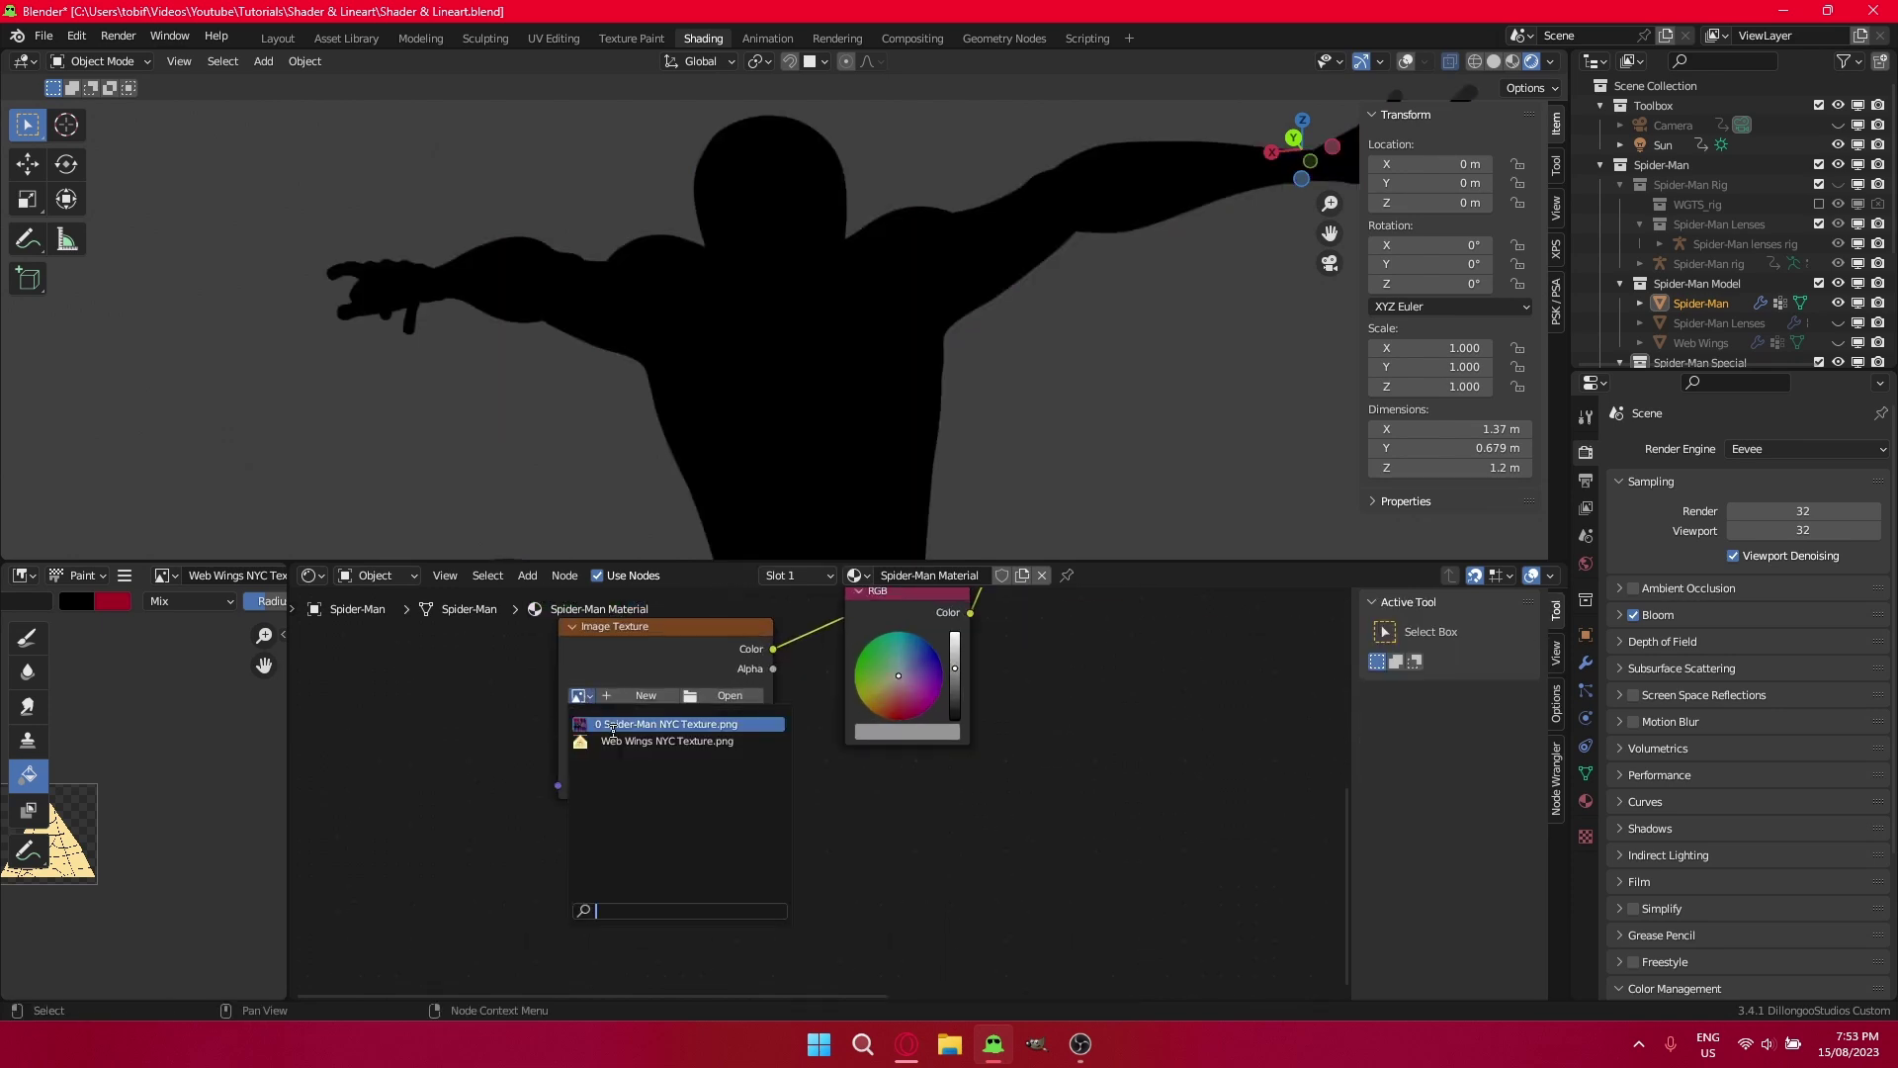
{"action": "left_click", "coordinate": [617, 726]}
{"action": "middle_click_drag", "start_coordinate": [752, 784], "coordinate": [643, 796]}
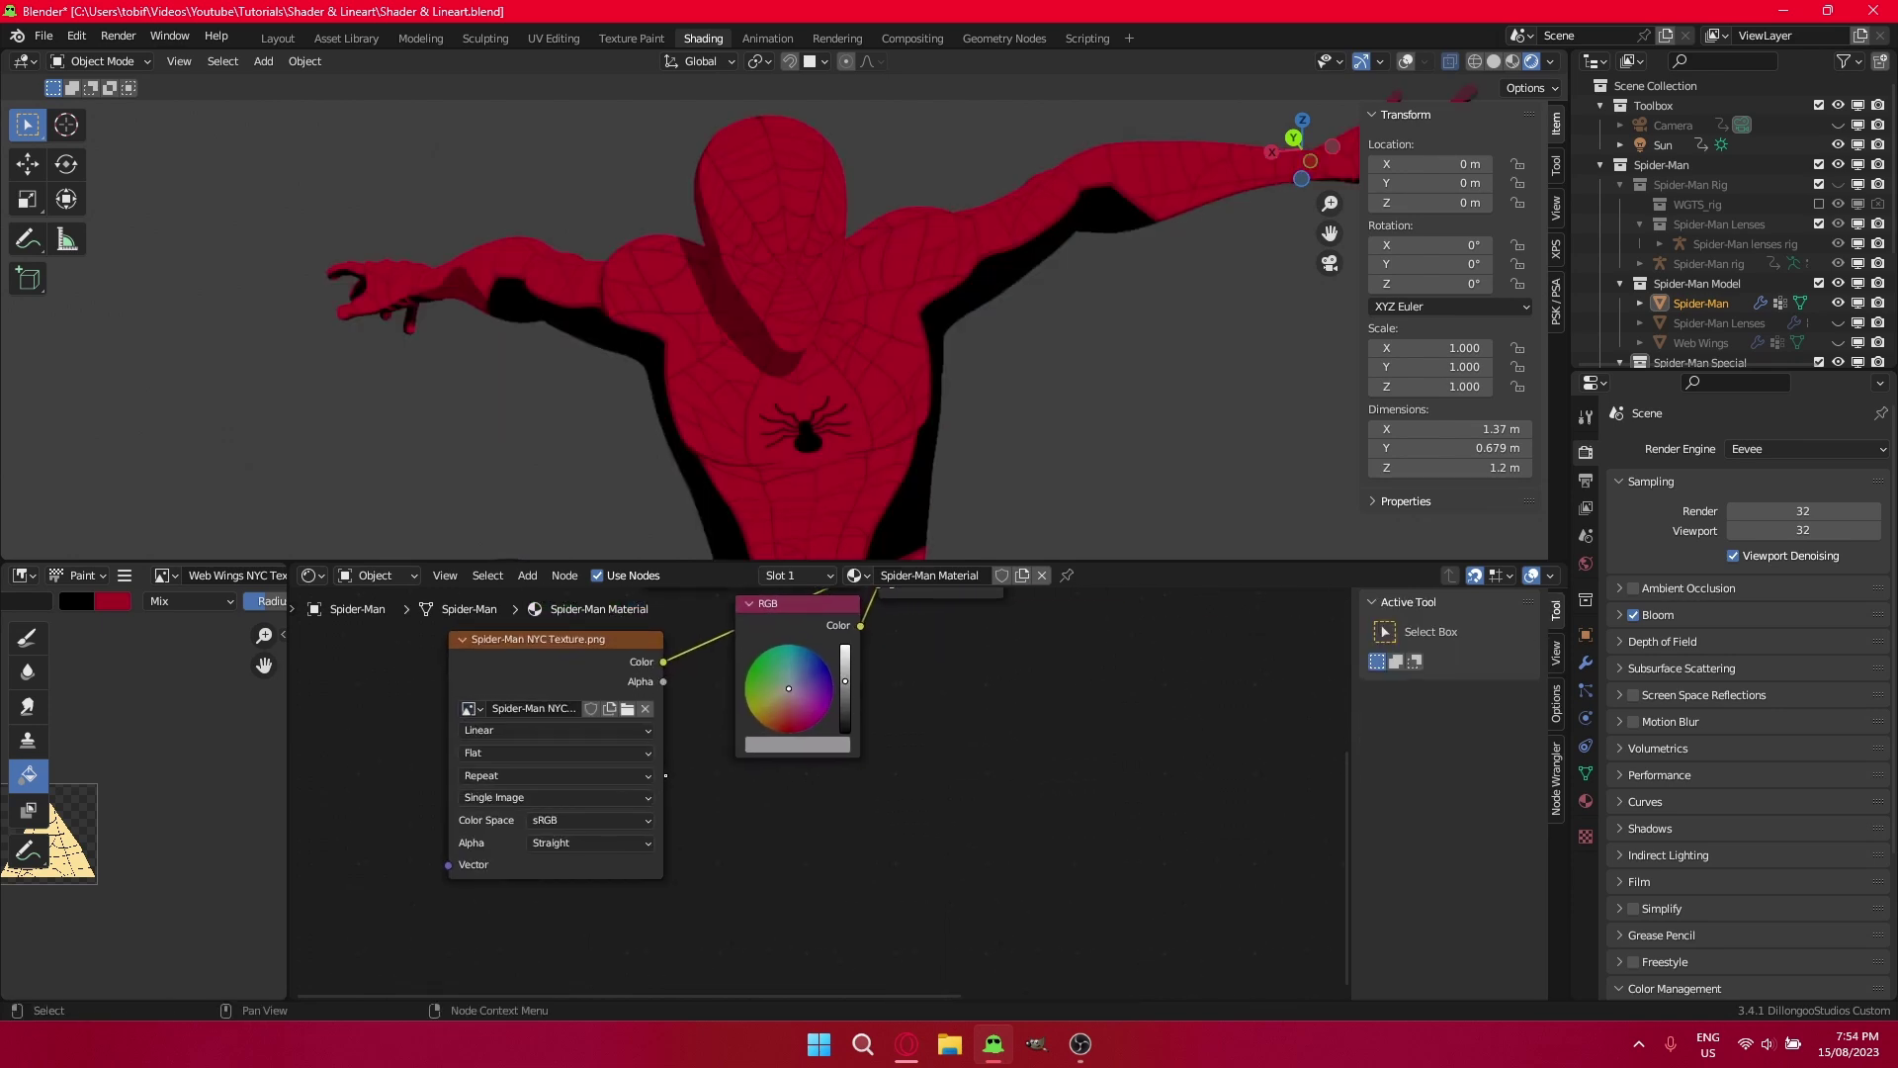
{"action": "scroll", "coordinate": [643, 796], "scroll_direction": "down", "scroll_amount": 1}
{"action": "scroll", "coordinate": [812, 397], "scroll_direction": "down", "scroll_amount": 3}
Unhide the Spider-Man Lenses and Web Wings objects in the viewport.
{"action": "scroll", "coordinate": [812, 396], "scroll_direction": "down", "scroll_amount": 2}
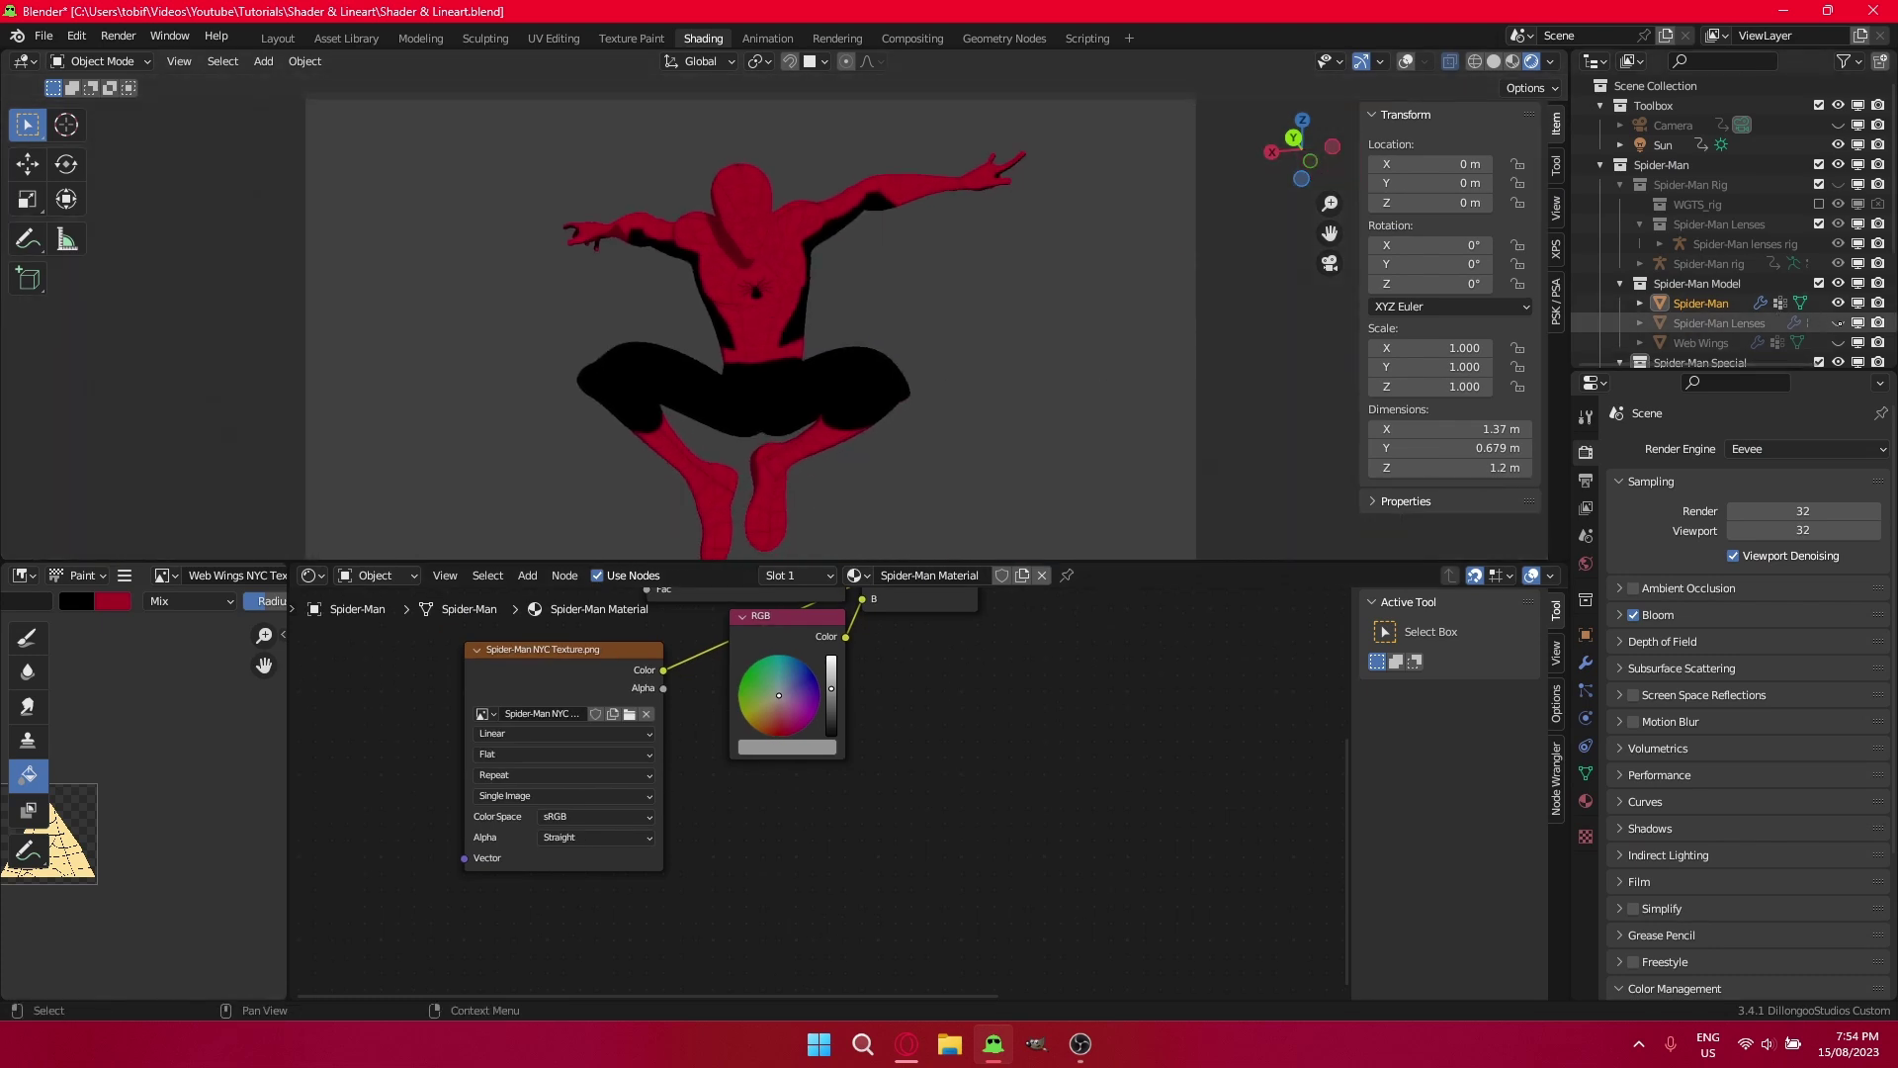
{"action": "left_click", "coordinate": [1838, 322]}
{"action": "left_click", "coordinate": [1839, 342]}
{"action": "scroll", "coordinate": [722, 293], "scroll_direction": "up", "scroll_amount": 3}
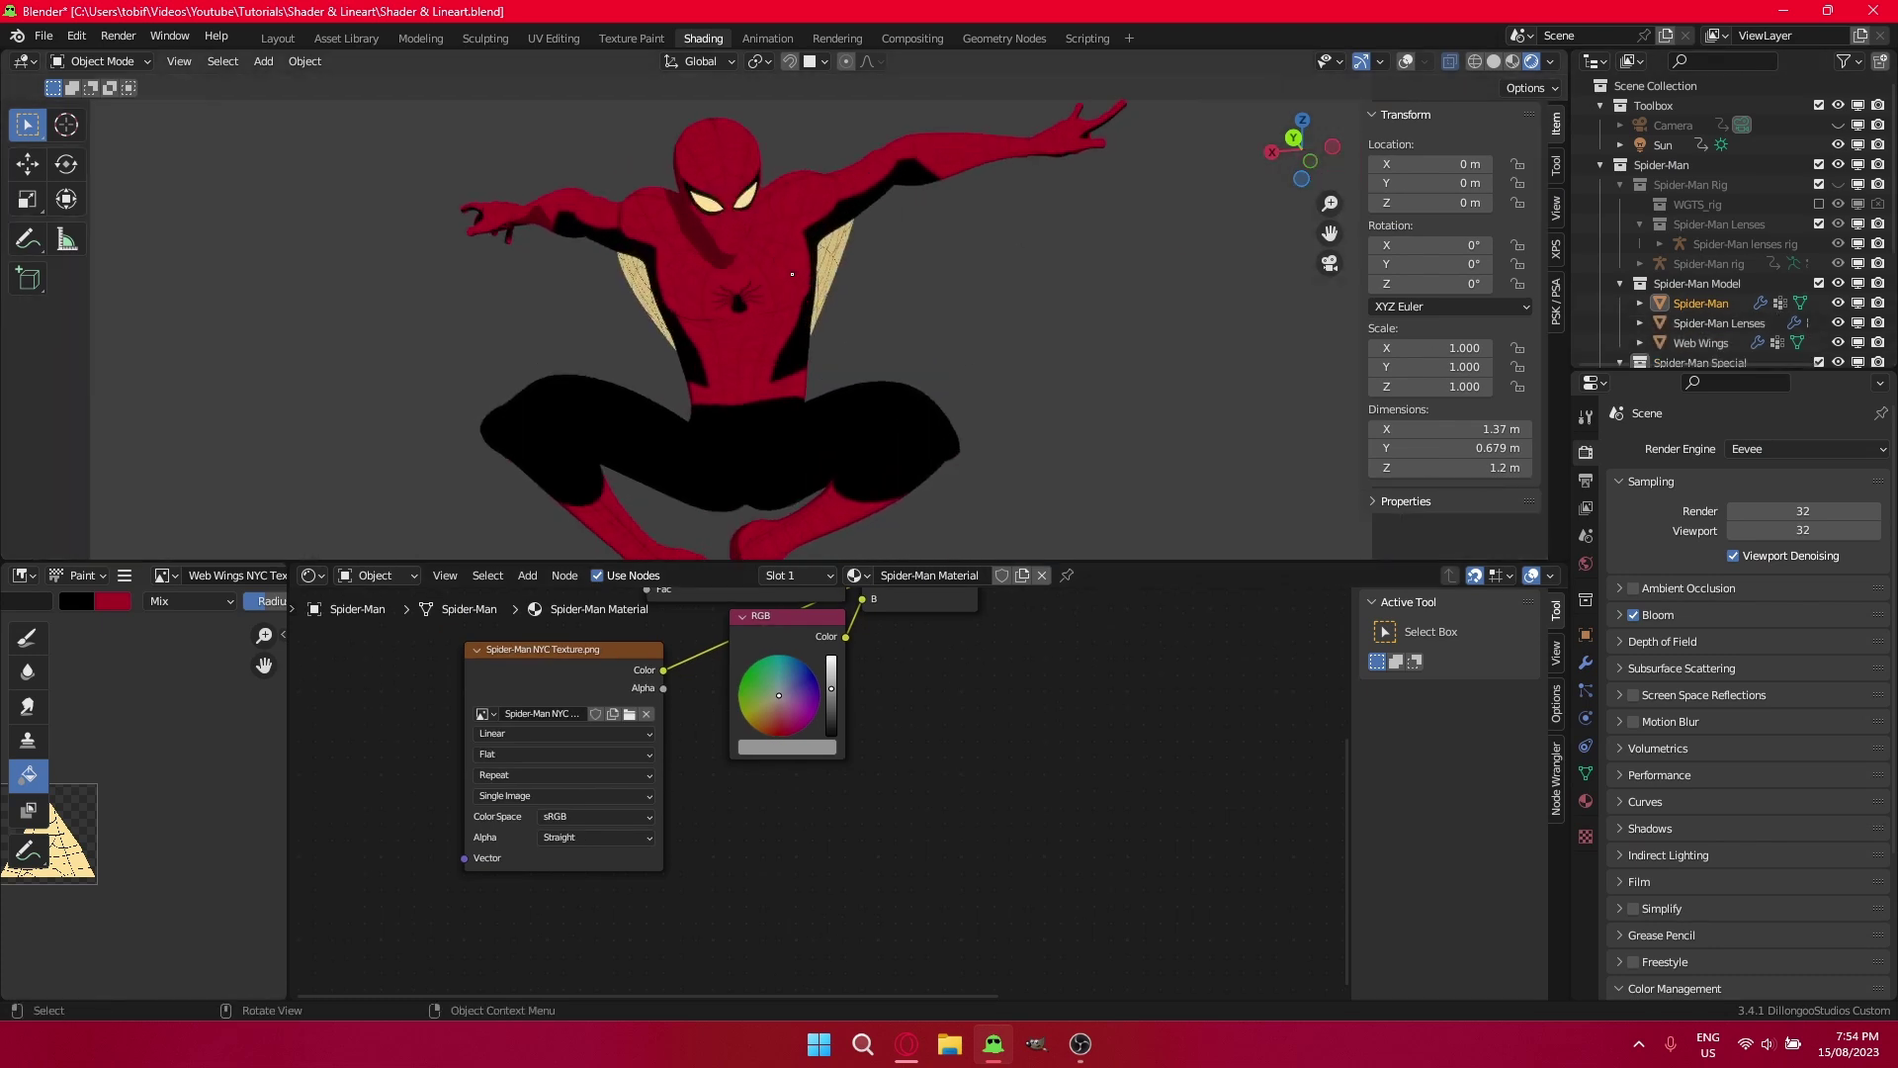
{"action": "mouse_move", "coordinate": [810, 285]}
{"action": "middle_mouse_down", "text": "shift"}
{"action": "mouse_move", "coordinate": [824, 304]}
{"action": "mouse_move", "coordinate": [784, 276]}
{"action": "middle_mouse_up", "text": "shift"}
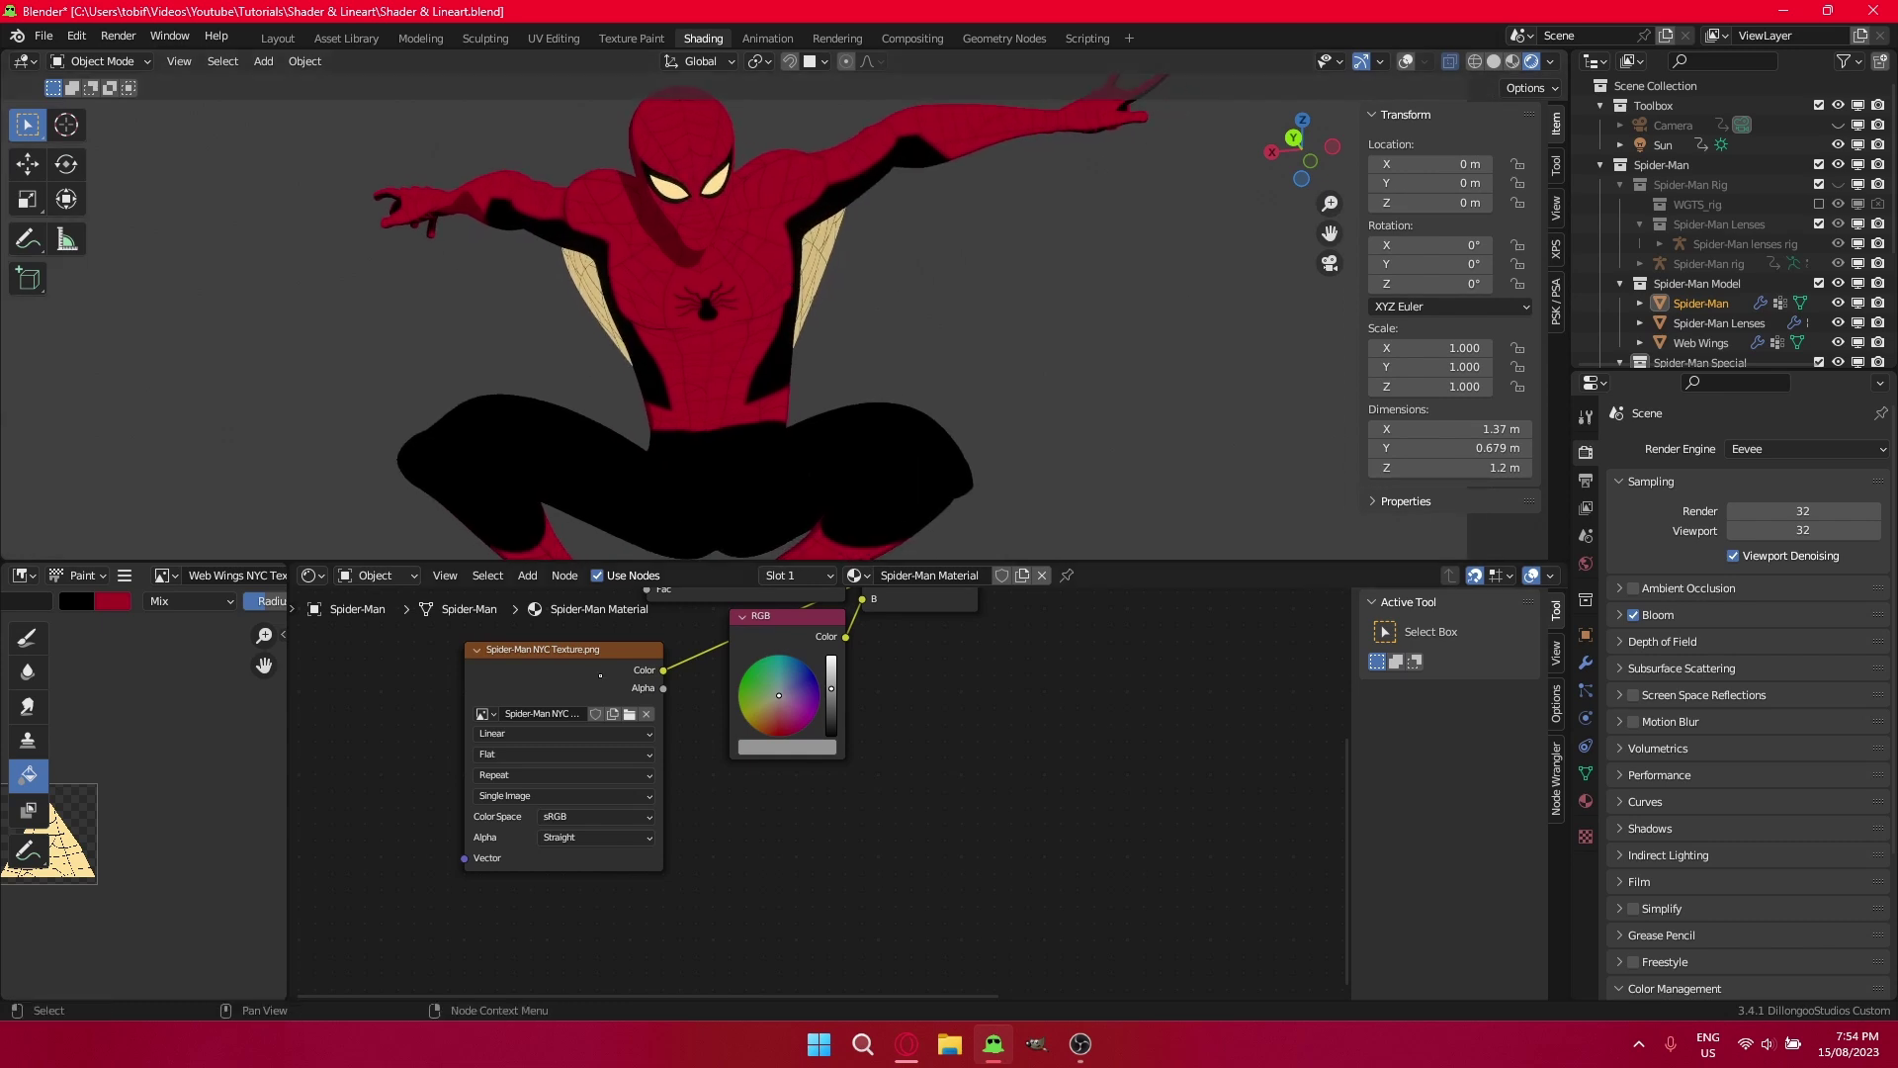
Set the Spider-Man texture node's interpolation to Closest.
{"action": "scroll", "coordinate": [600, 666], "scroll_direction": "down", "scroll_amount": 2}
{"action": "scroll", "coordinate": [707, 235], "scroll_direction": "down", "scroll_amount": 4}
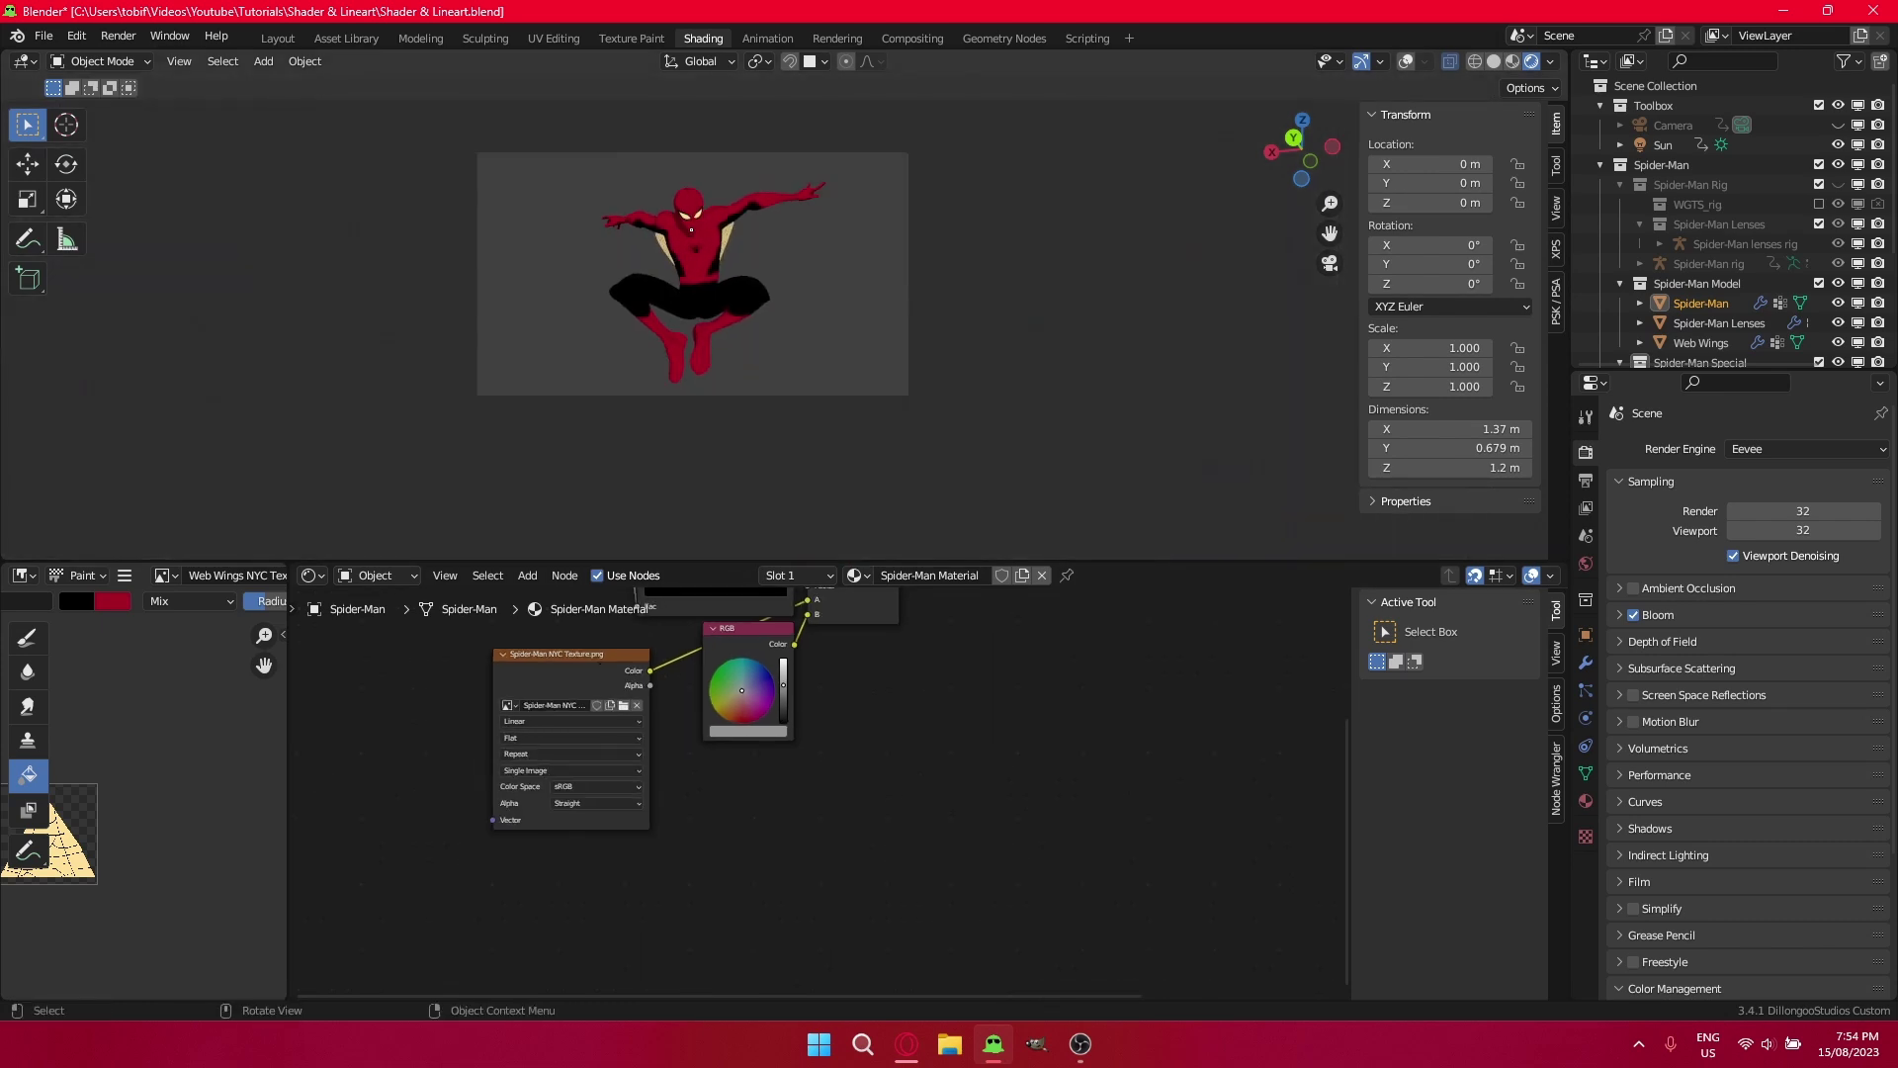
{"action": "scroll", "coordinate": [691, 229], "scroll_direction": "down", "scroll_amount": 1}
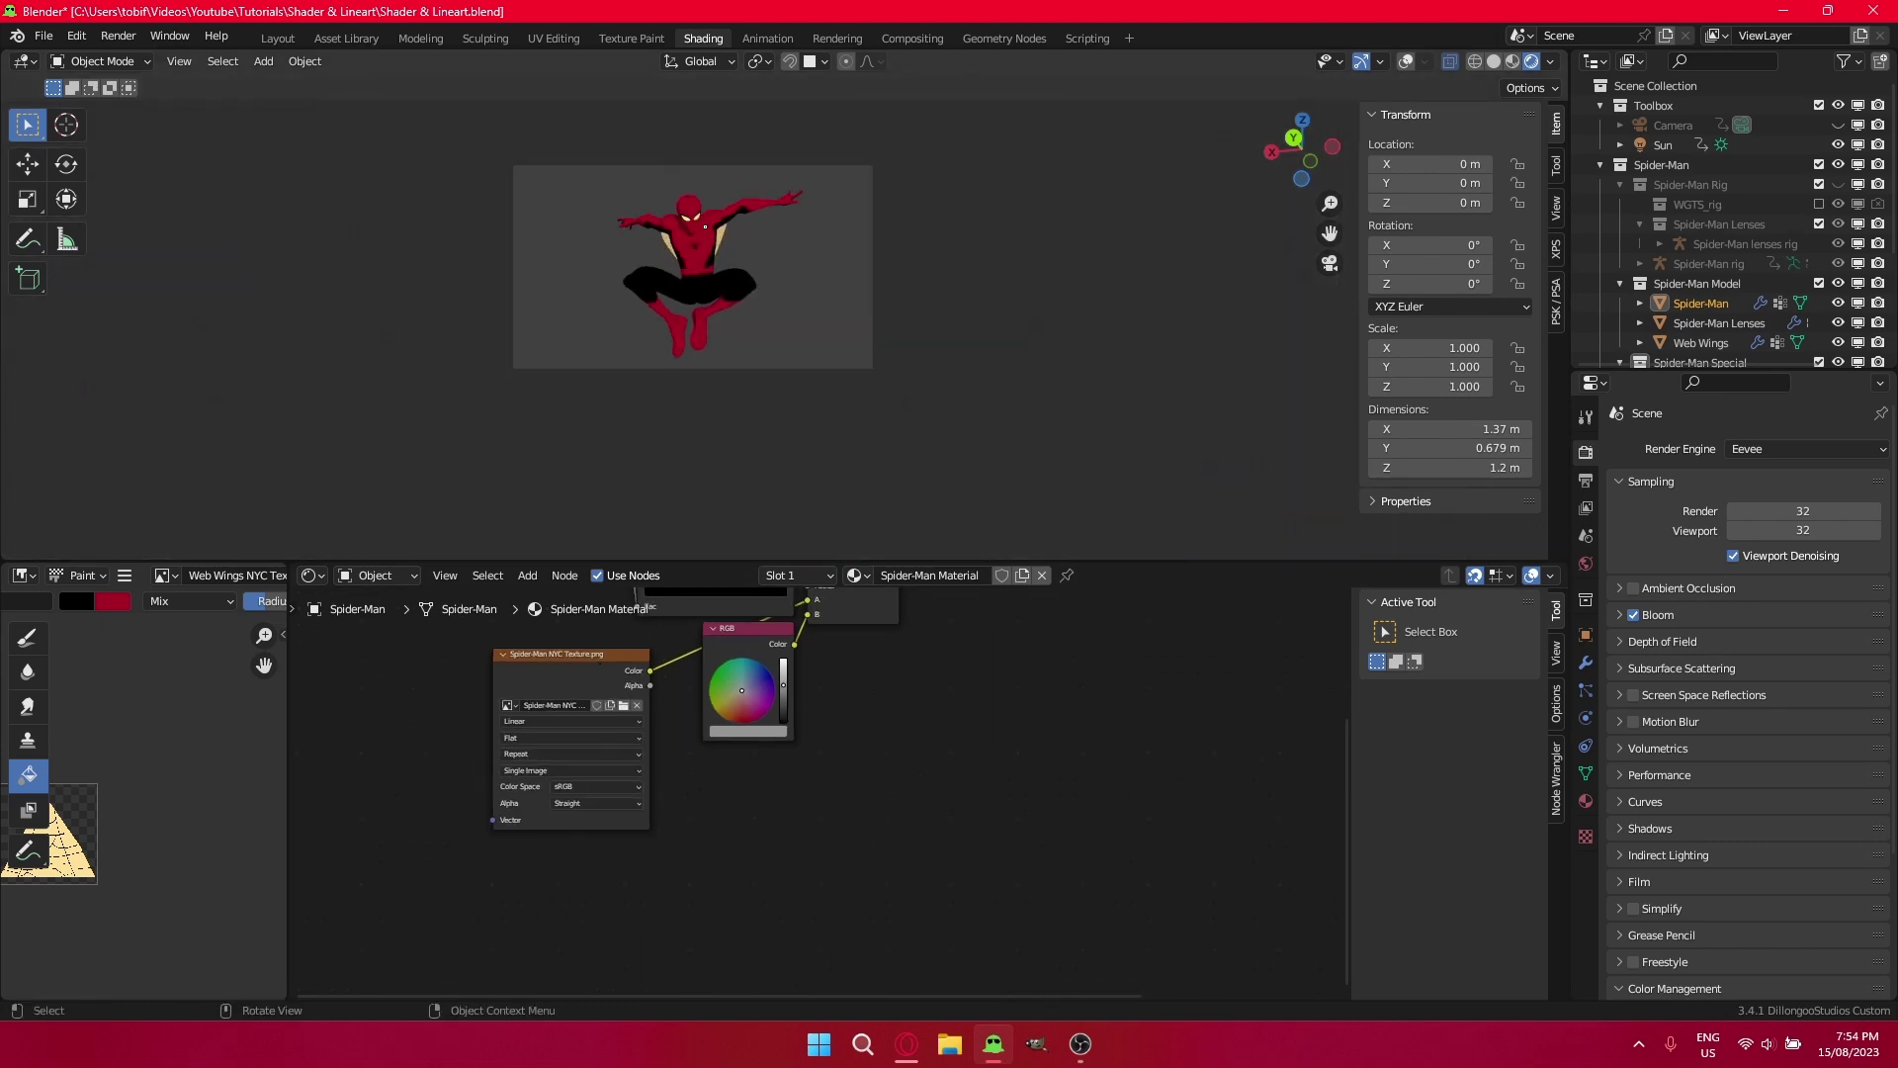
{"action": "scroll", "coordinate": [706, 220], "scroll_direction": "up", "scroll_amount": 8}
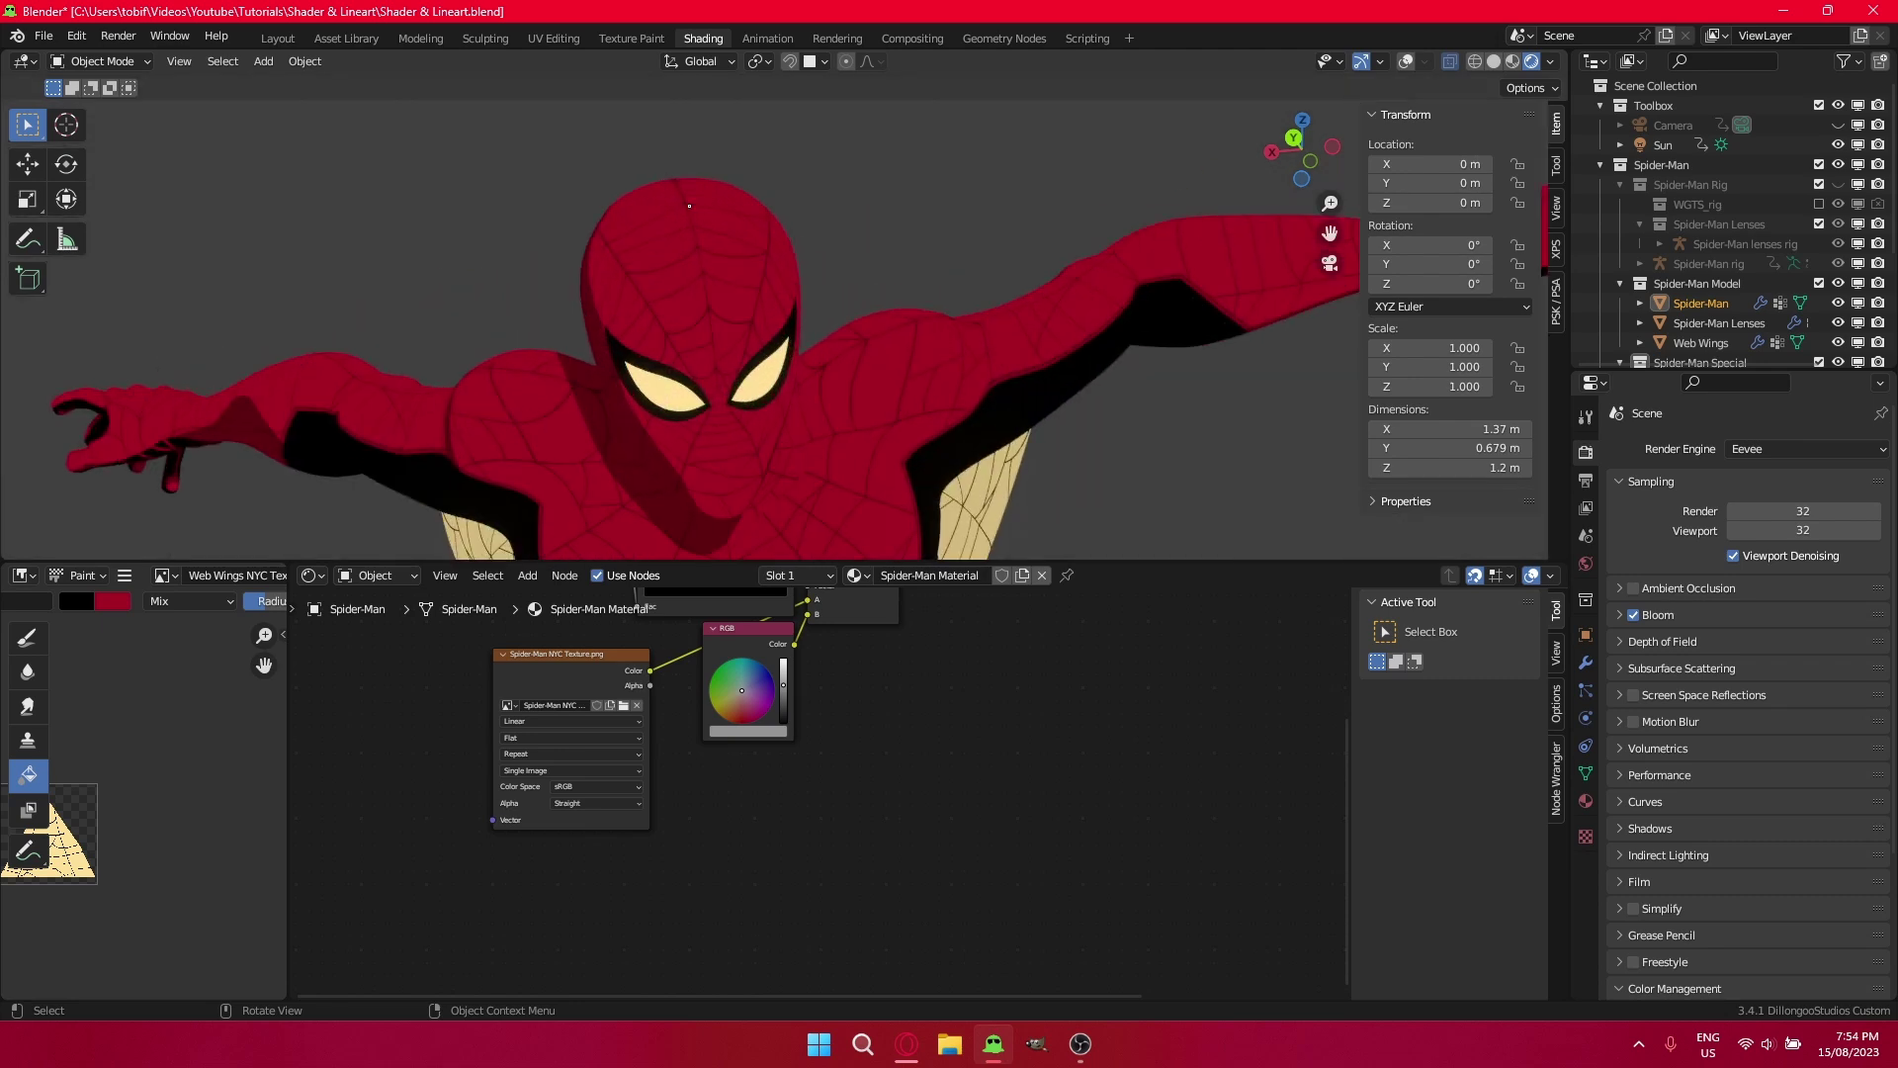
{"action": "scroll", "coordinate": [689, 209], "scroll_direction": "down", "scroll_amount": 8}
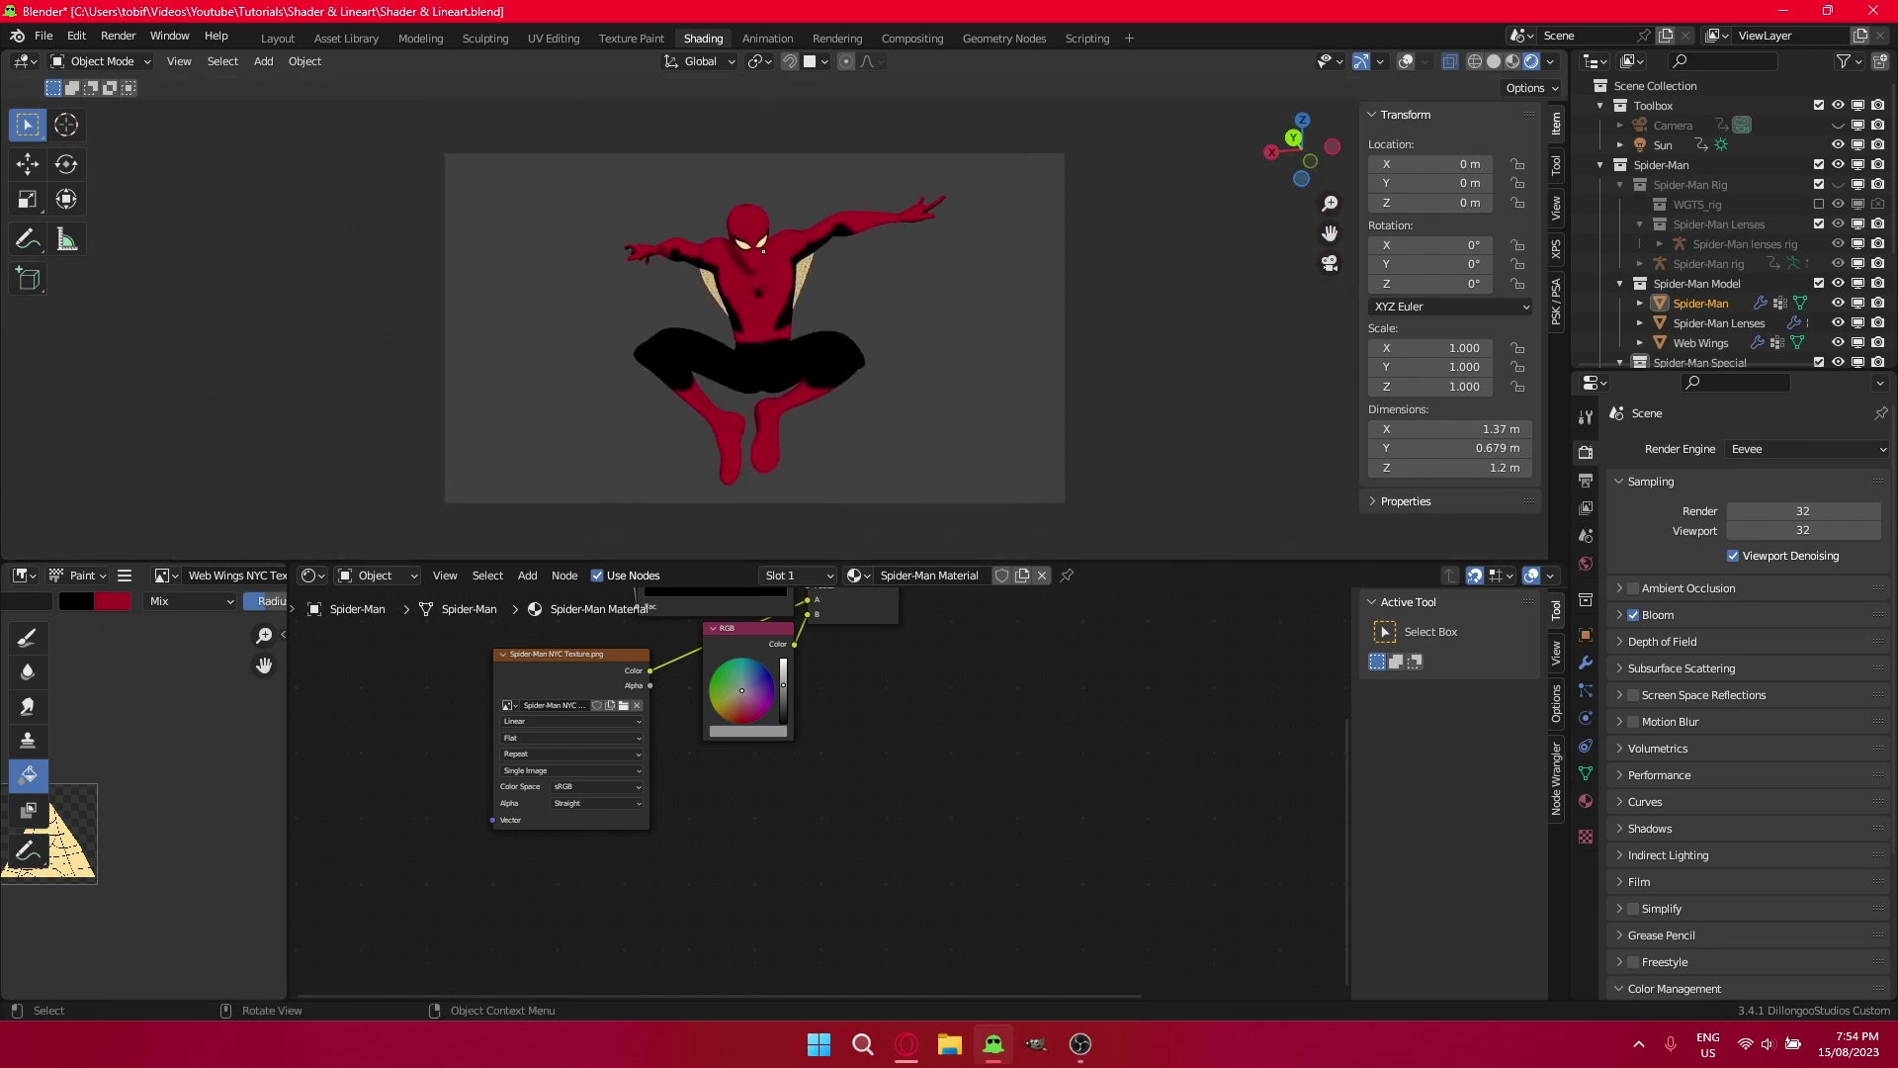
{"action": "scroll", "coordinate": [762, 374], "scroll_direction": "up", "scroll_amount": 6}
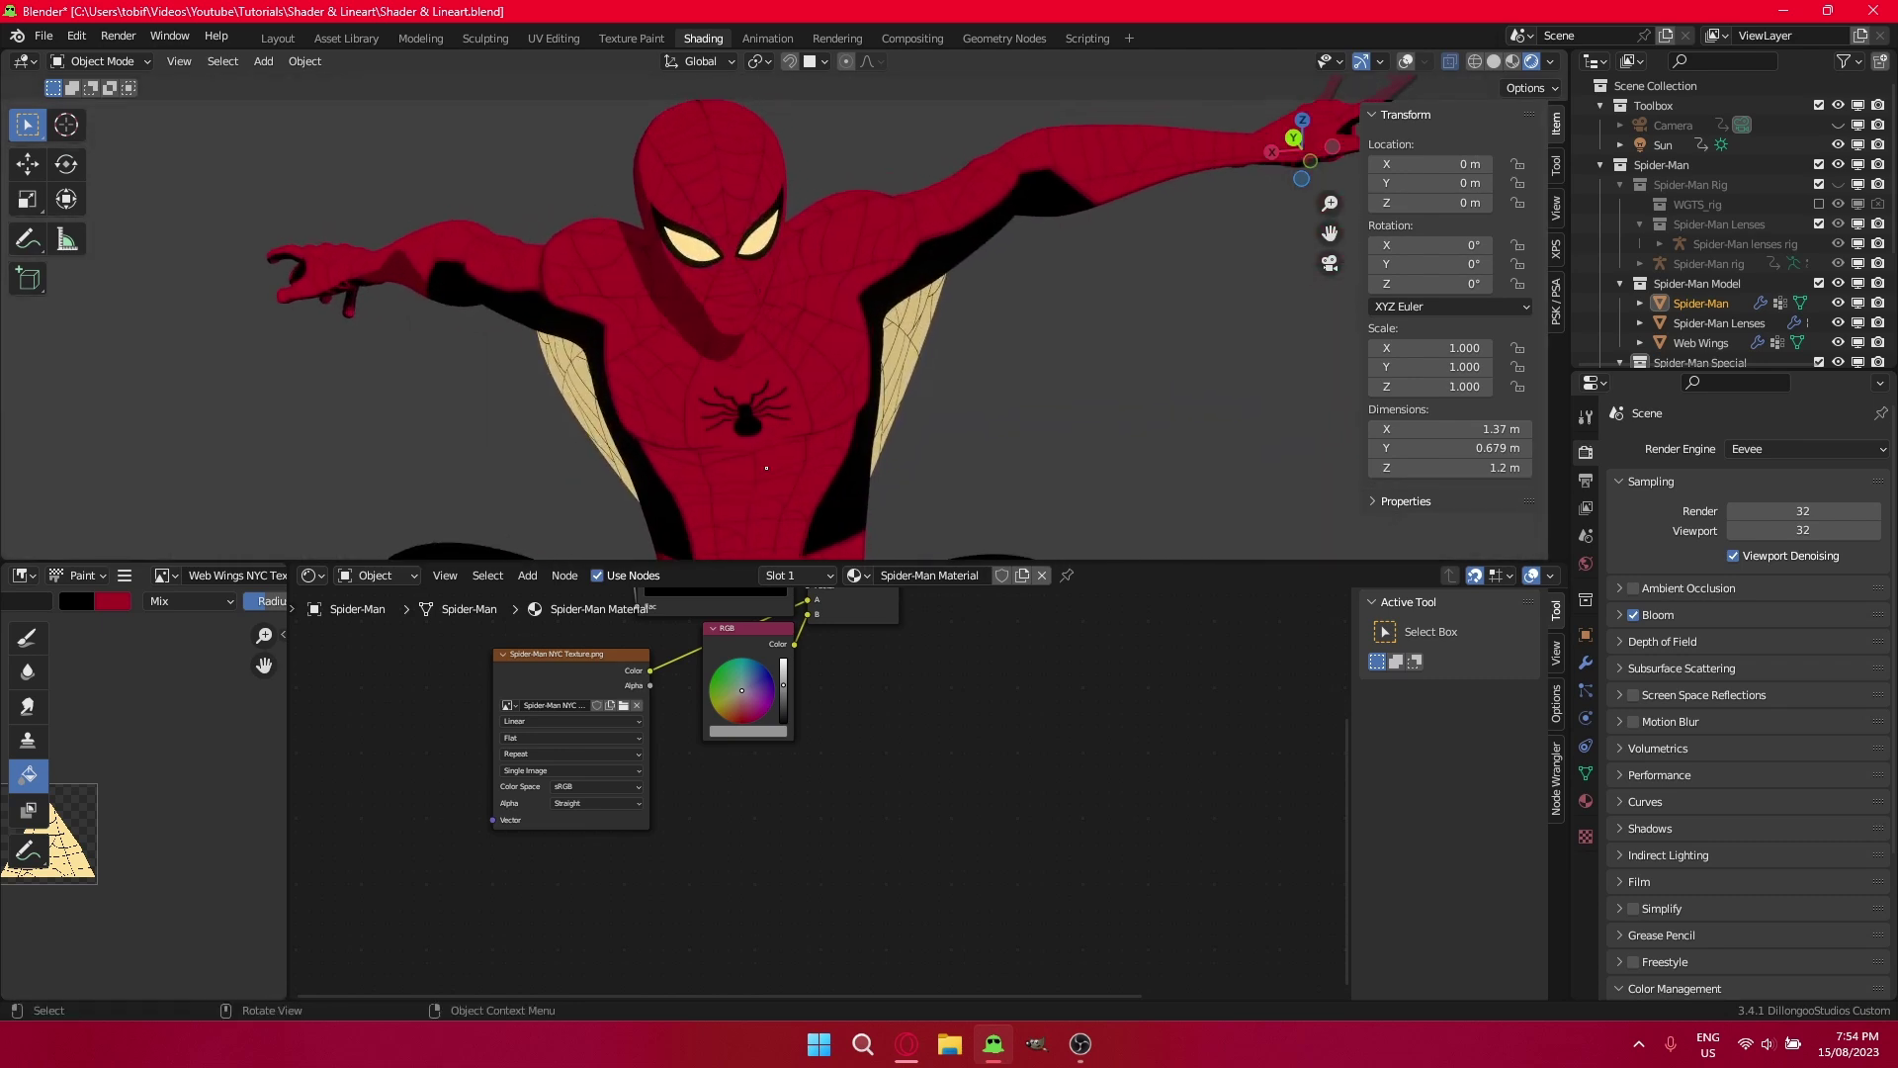
{"action": "scroll", "coordinate": [573, 759], "scroll_direction": "up", "scroll_amount": 3}
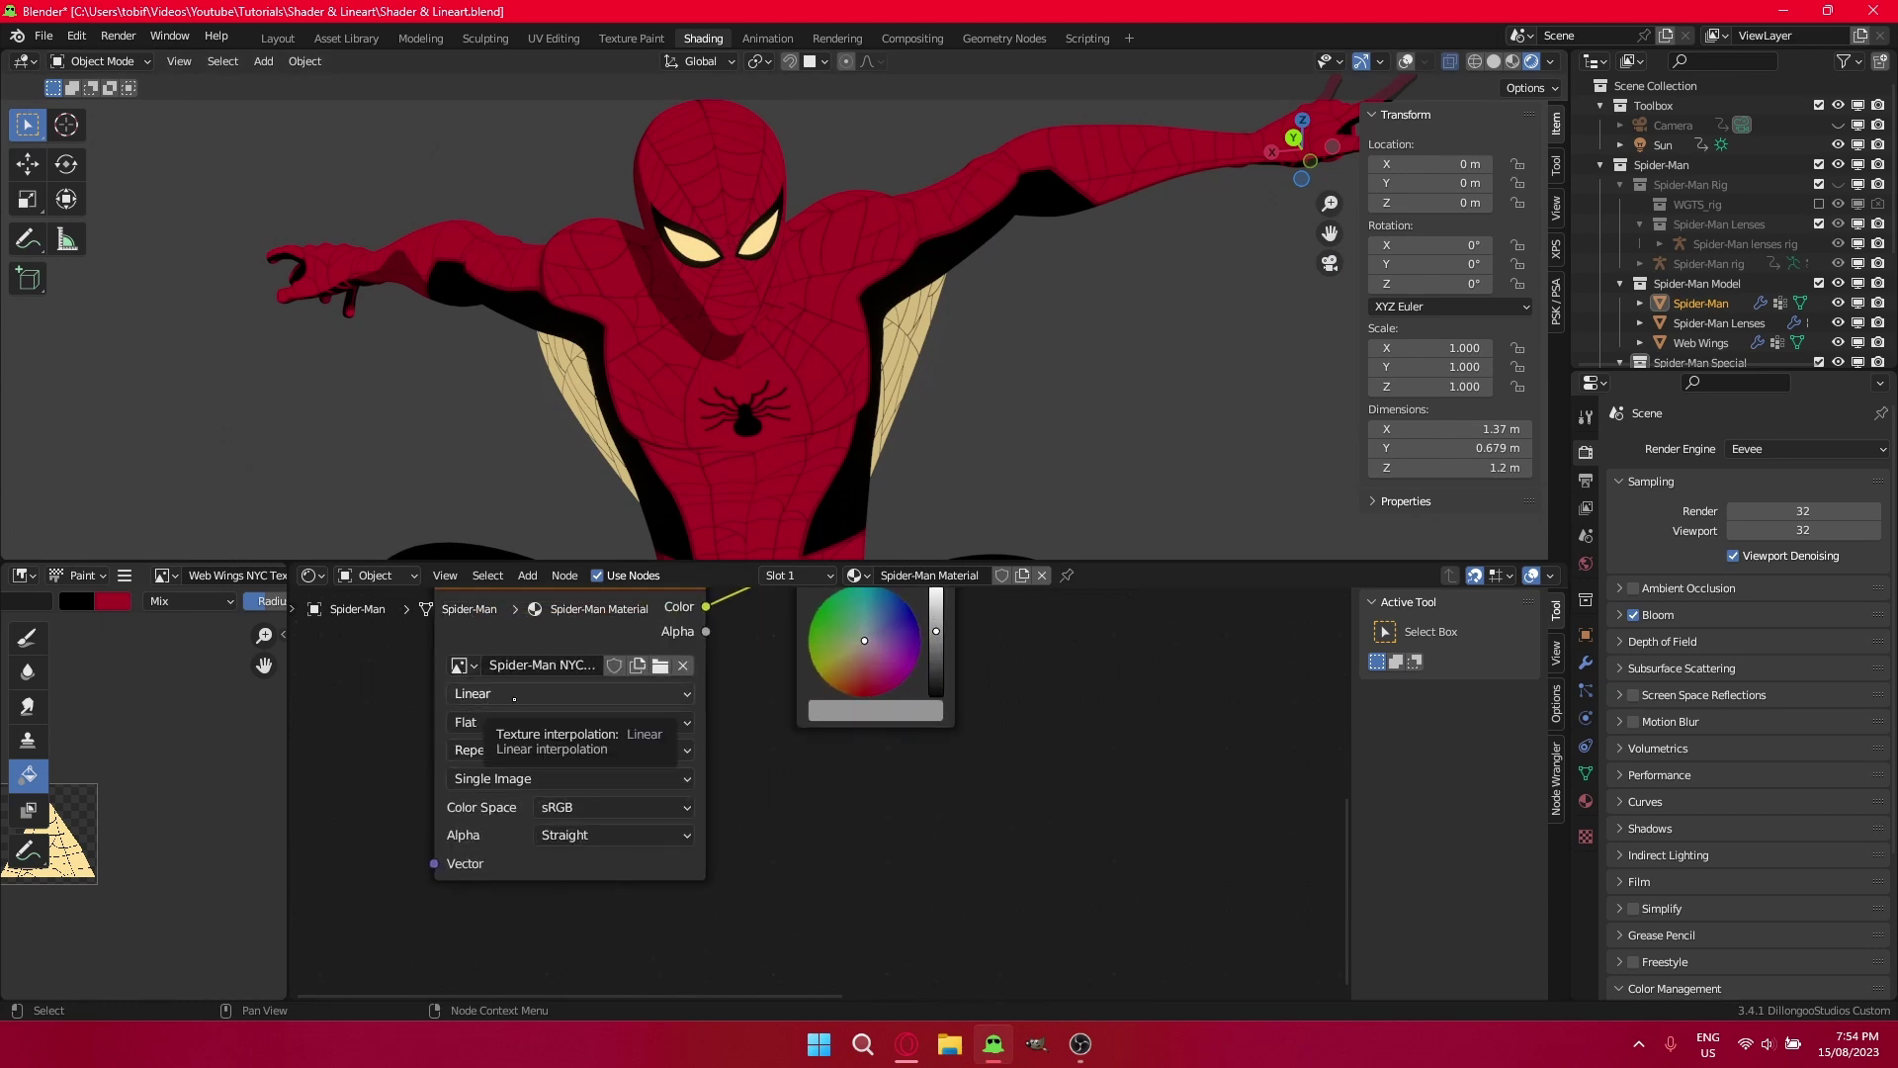
{"action": "left_click", "coordinate": [515, 696]}
{"action": "left_click", "coordinate": [522, 745]}
{"action": "scroll", "coordinate": [617, 643], "scroll_direction": "down", "scroll_amount": 5}
Move the Spider-Man texture node directly below the RGB node.
{"action": "middle_click_drag", "start_coordinate": [617, 633], "coordinate": [625, 740]}
{"action": "scroll", "coordinate": [623, 734], "scroll_direction": "up", "scroll_amount": 3}
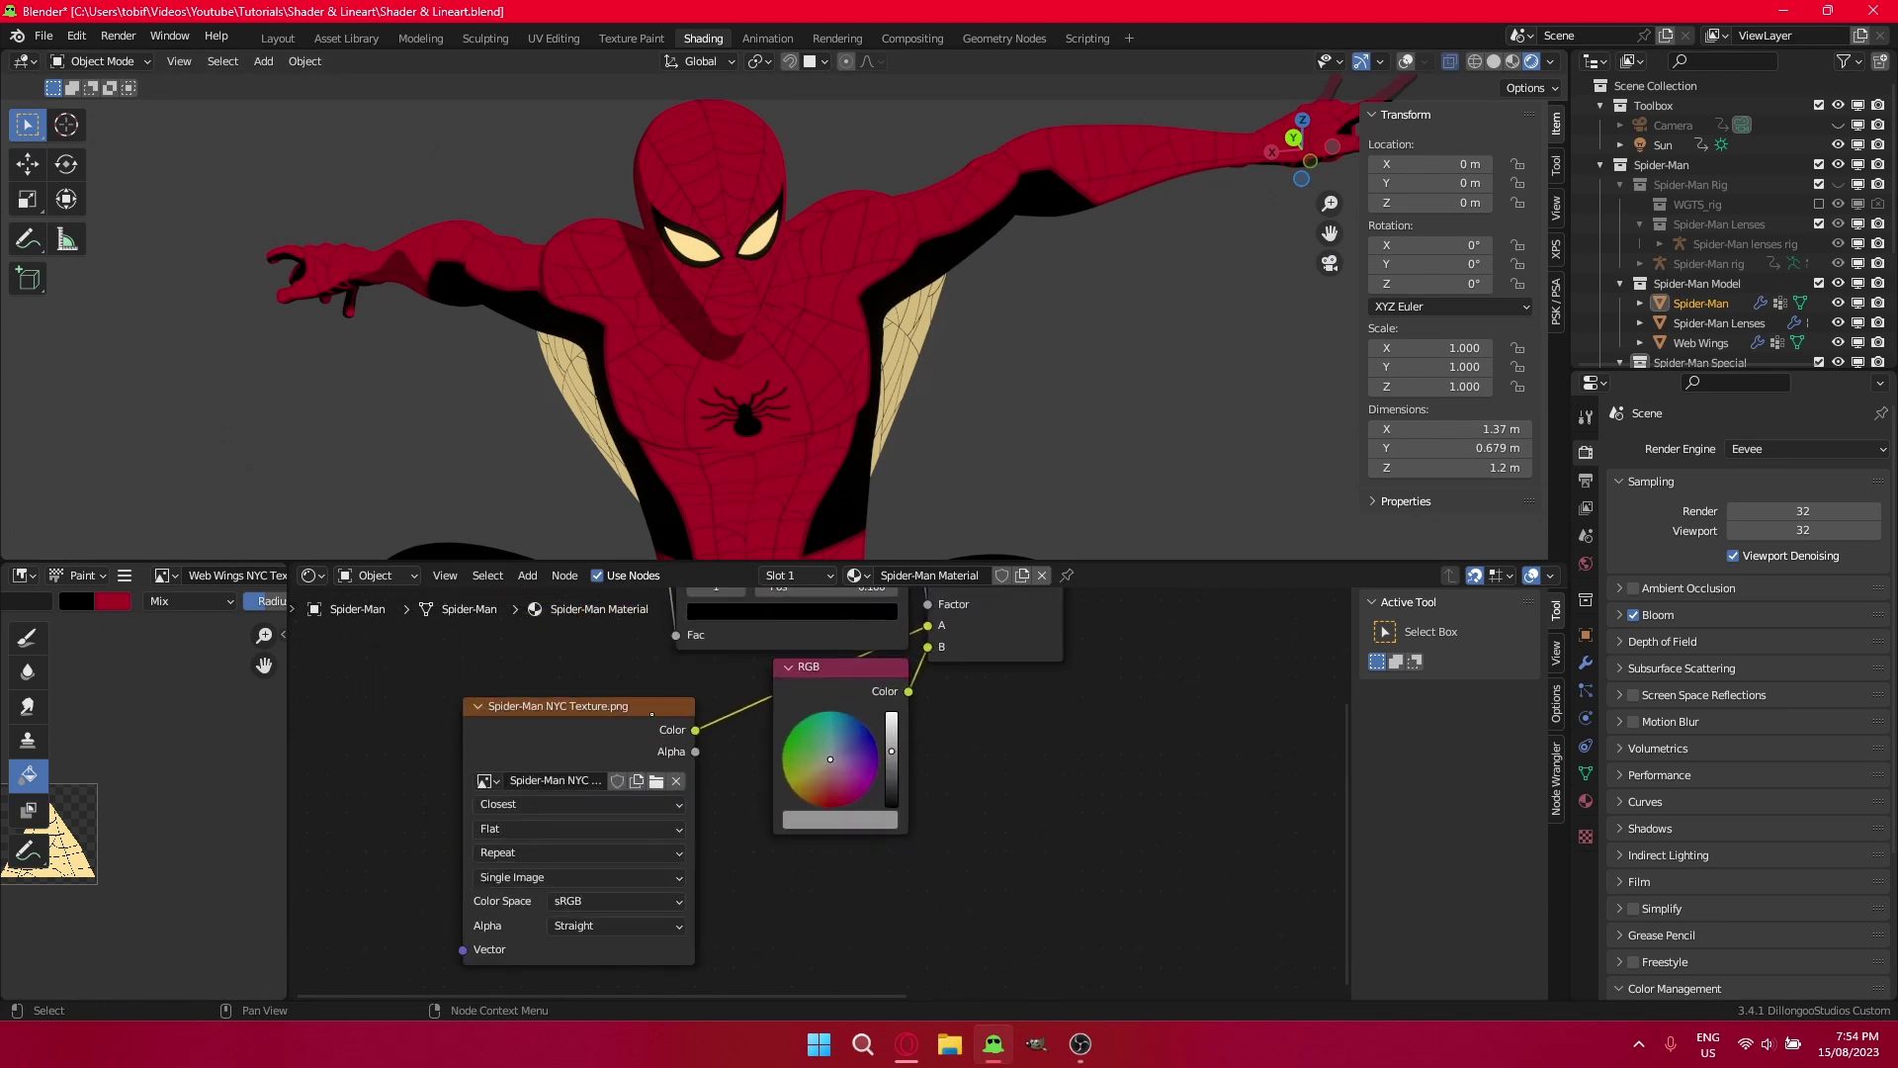
{"action": "left_click_drag", "start_coordinate": [652, 711], "coordinate": [864, 866]}
{"action": "scroll", "coordinate": [925, 873], "scroll_direction": "down", "scroll_amount": 4}
{"action": "middle_click_drag", "start_coordinate": [924, 874], "coordinate": [664, 846]}
Examine the suit's web lines and cel shading on the model both up close and at full-figure distance.
{"action": "scroll", "coordinate": [702, 148], "scroll_direction": "down", "scroll_amount": 10}
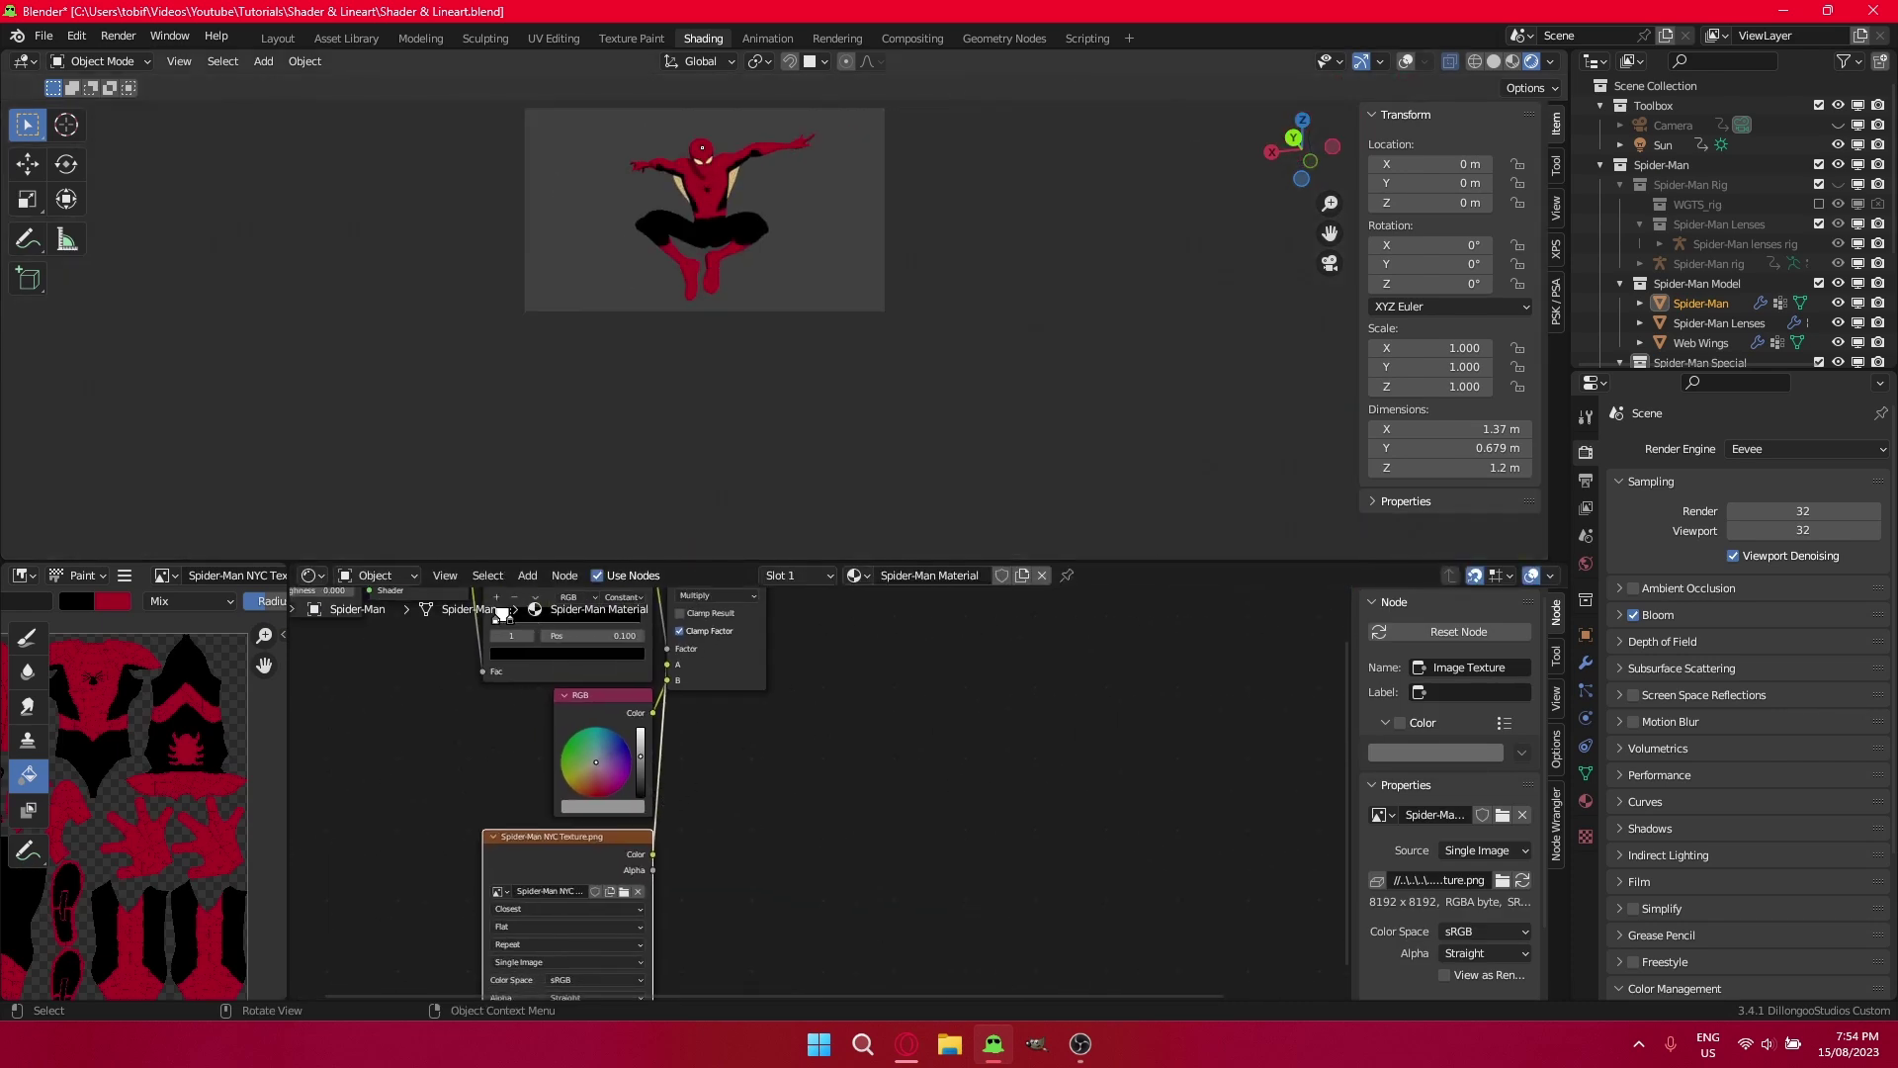
{"action": "scroll", "coordinate": [702, 147], "scroll_direction": "up", "scroll_amount": 10}
{"action": "scroll", "coordinate": [701, 164], "scroll_direction": "down", "scroll_amount": 10}
{"action": "scroll", "coordinate": [701, 173], "scroll_direction": "up", "scroll_amount": 5}
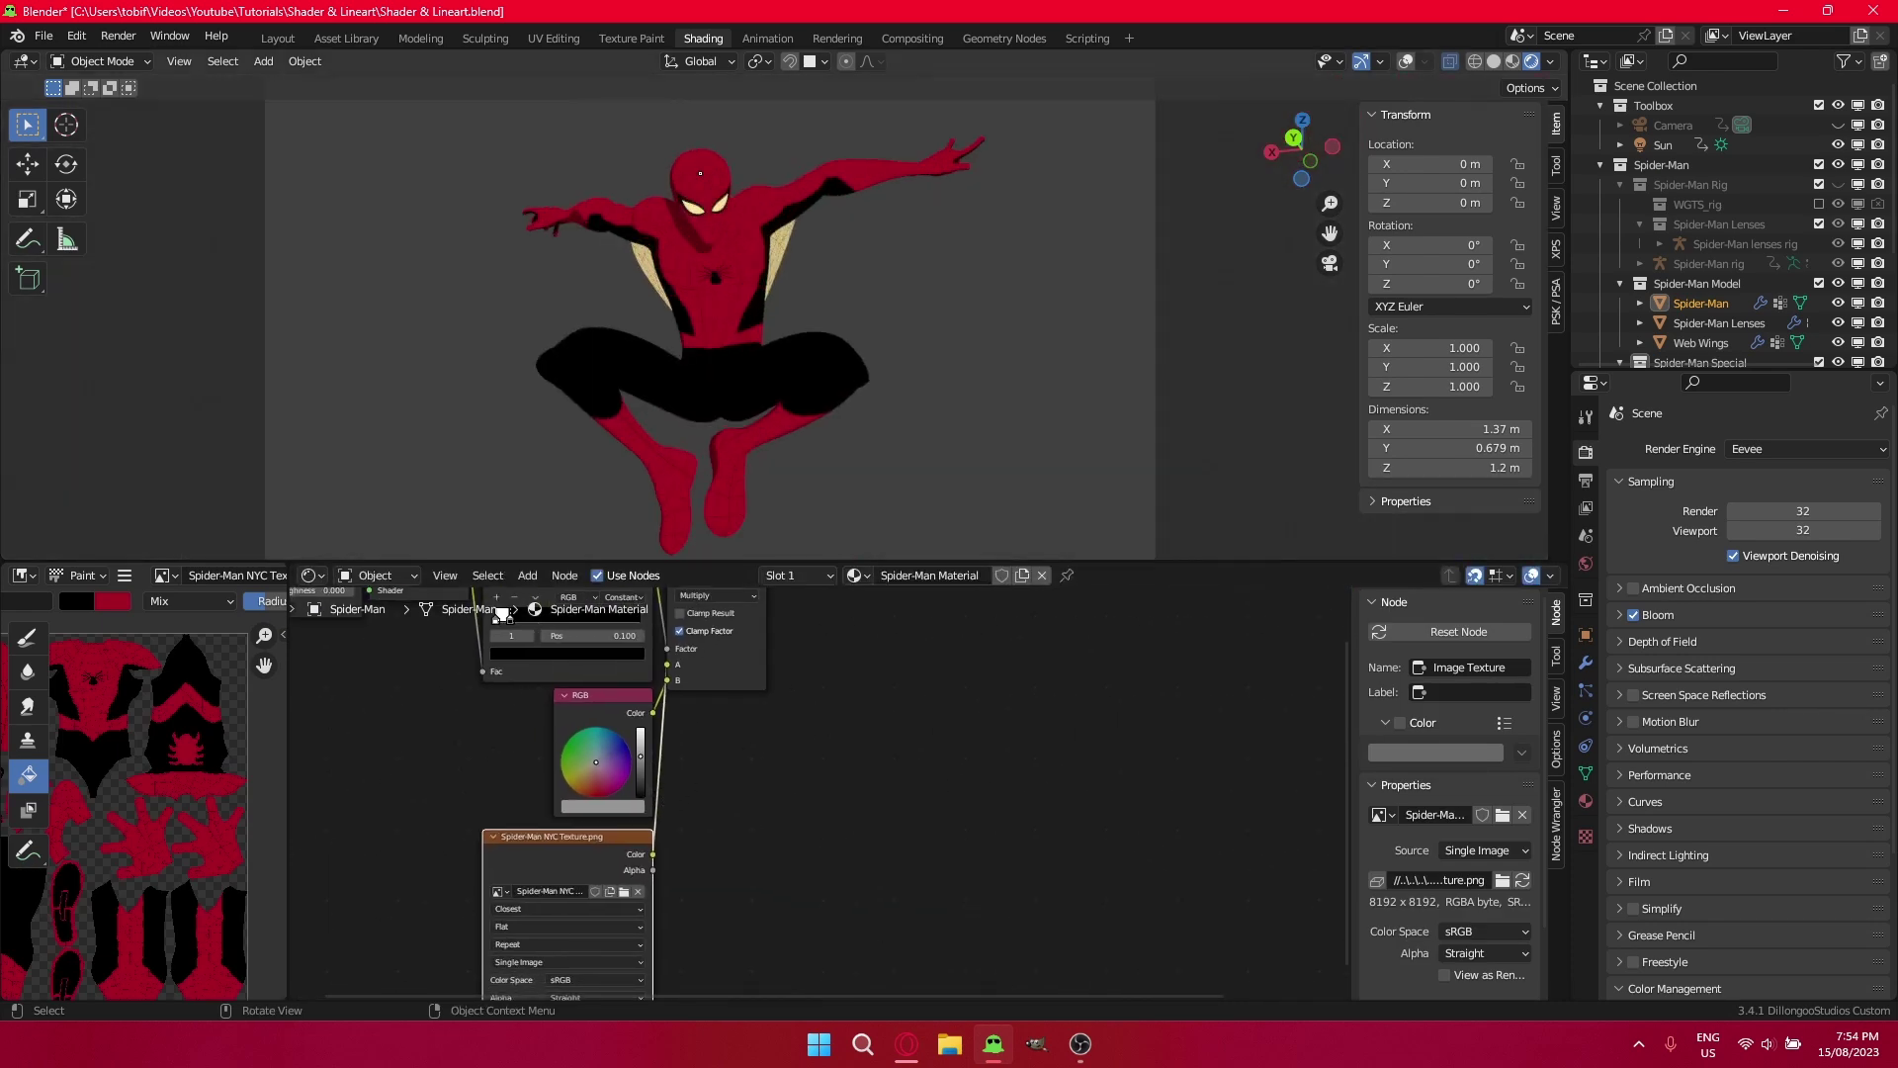
{"action": "middle_click_drag", "start_coordinate": [756, 386], "coordinate": [750, 364], "text": "shift"}
{"action": "scroll", "coordinate": [750, 364], "scroll_direction": "down", "scroll_amount": 1}
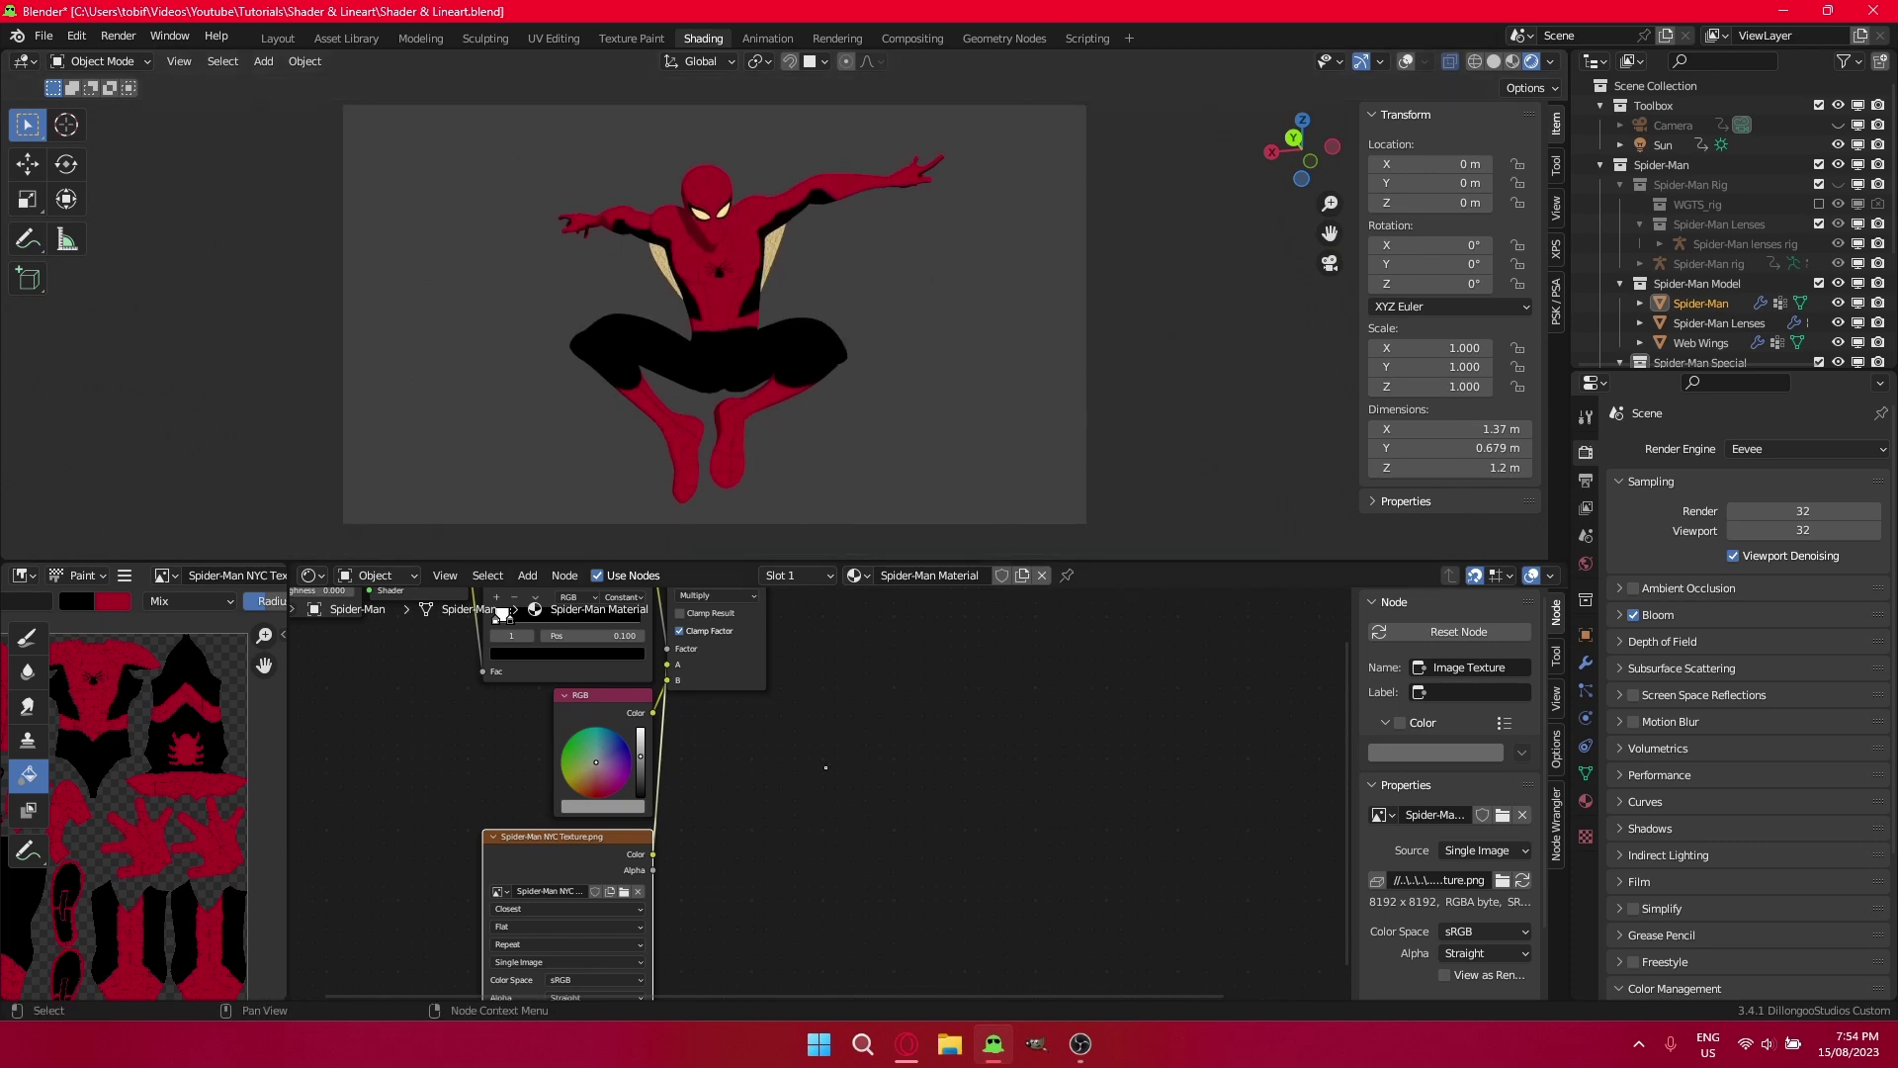
Combine the Diffuse BSDF, Shader to RGB and ColorRamp nodes into one node group and return to the material's main tree.
{"action": "scroll", "coordinate": [504, 613], "scroll_direction": "down", "scroll_amount": 2}
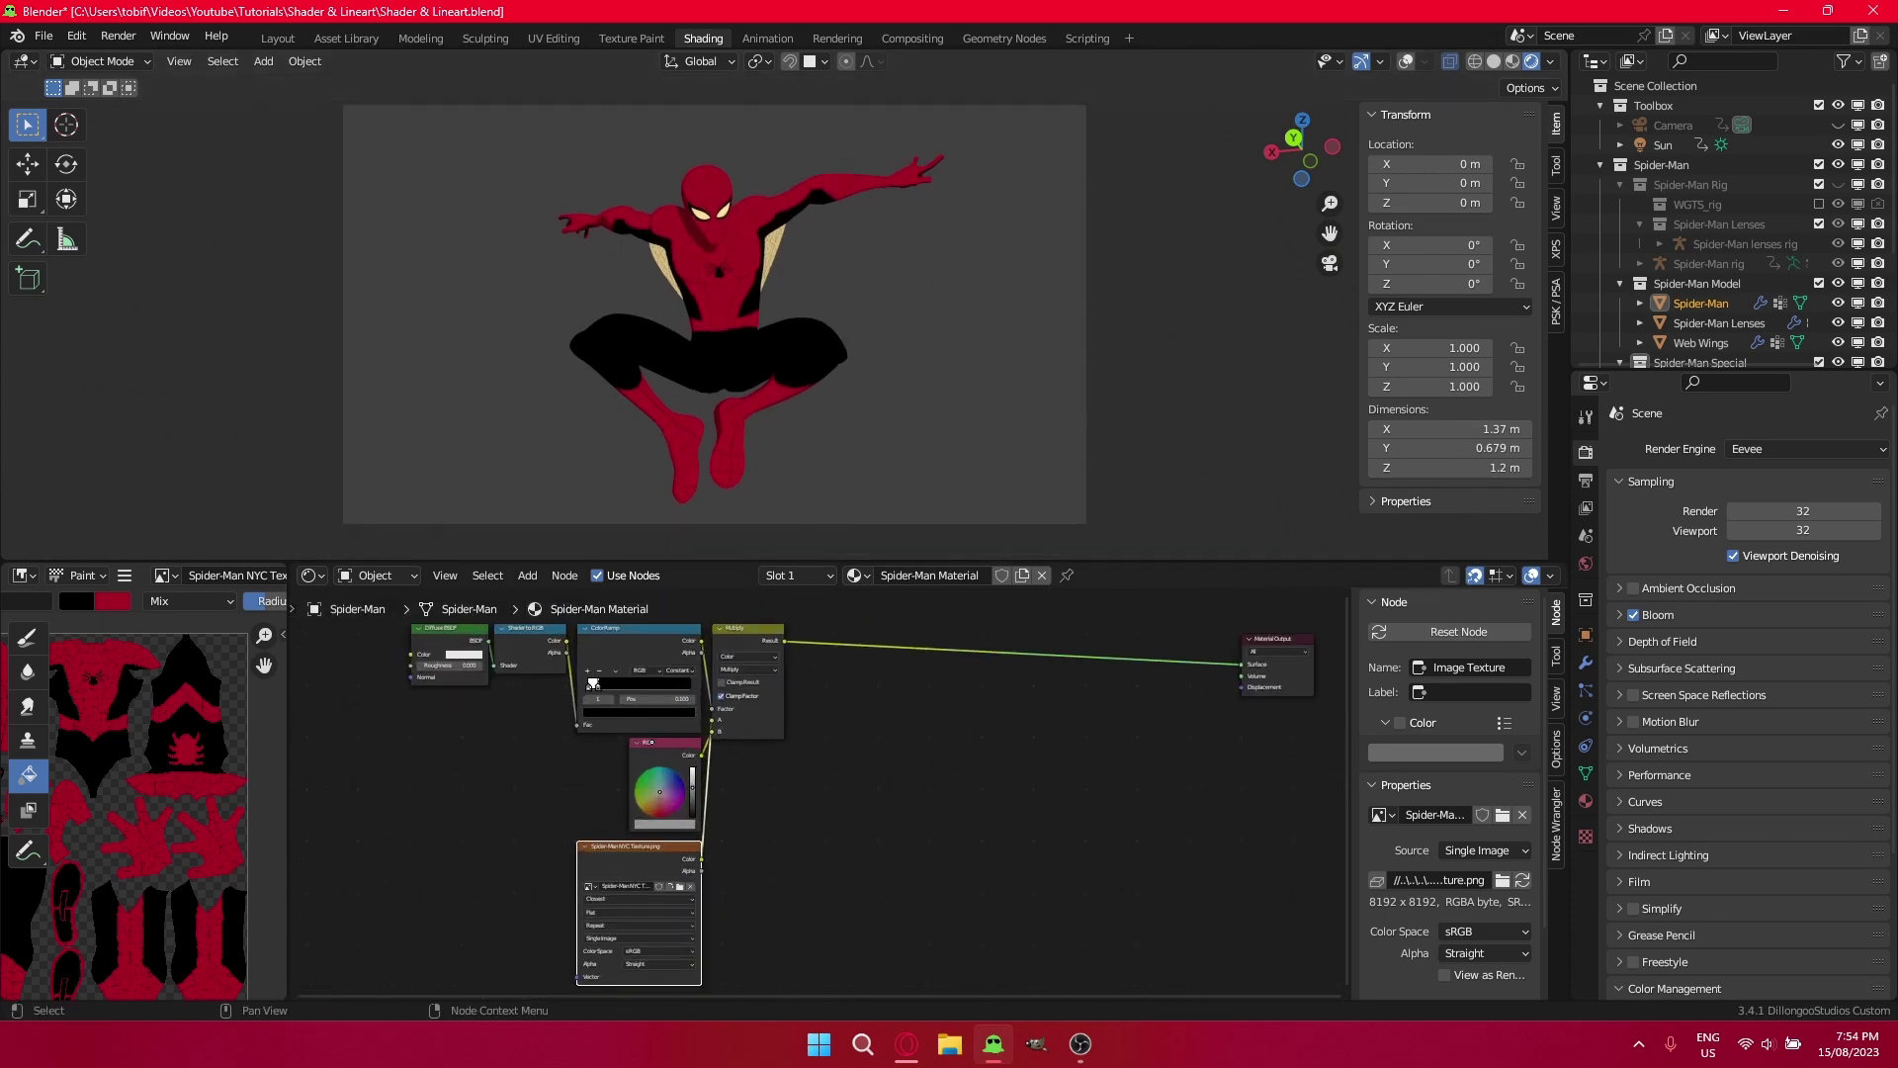
{"action": "middle_click_drag", "start_coordinate": [594, 682], "coordinate": [675, 762]}
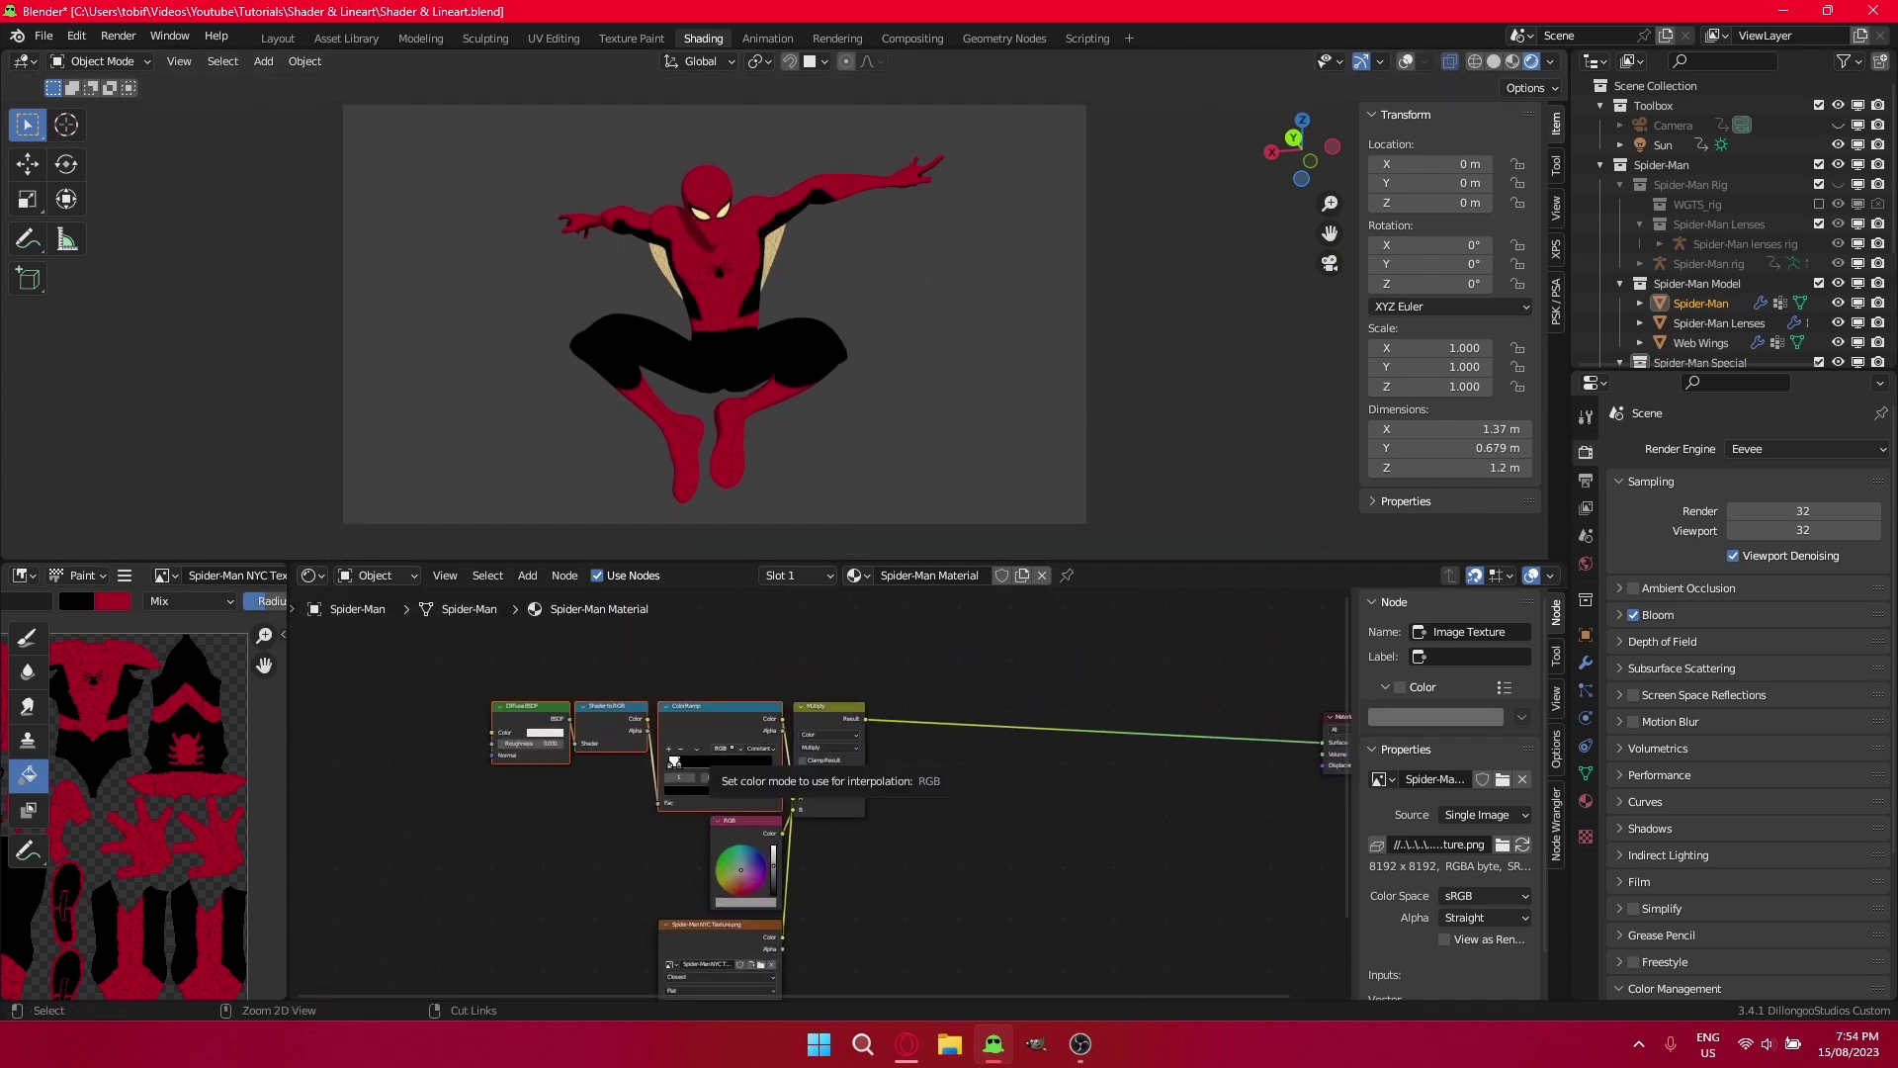
{"action": "key", "text": "ctrl+g"}
{"action": "key", "text": "Tab"}
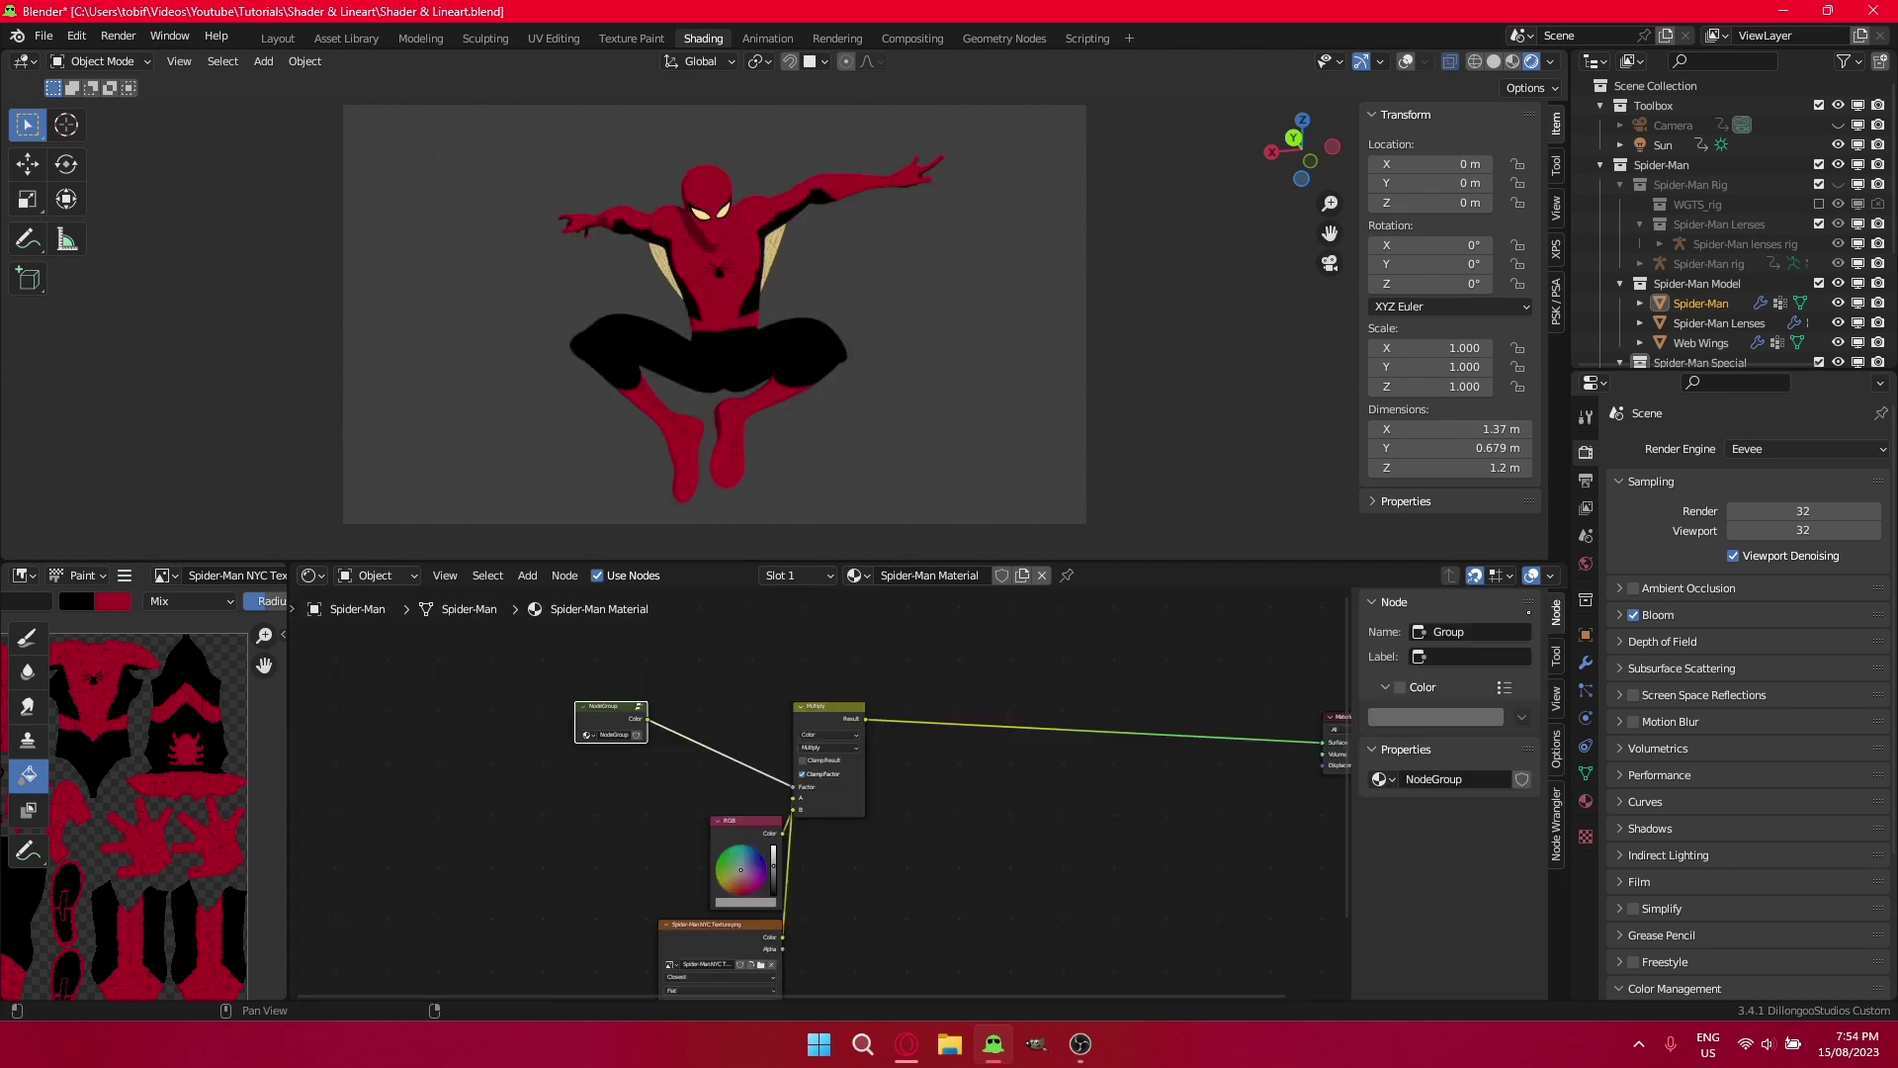
Enter Shader as the new group node's name, label and node group name.
{"action": "type", "text": "Shader"}
{"action": "left_click", "coordinate": [1480, 660]}
{"action": "double_click", "coordinate": [1478, 658]}
{"action": "type", "text": "Shader"}
{"action": "left_click", "coordinate": [1455, 780]}
{"action": "double_click", "coordinate": [1456, 783]}
{"action": "type", "text": "Shader"}
{"action": "left_click", "coordinate": [1048, 816]}
Move the Shader group beside the Multiply node and put the RGB node into its own node group.
{"action": "scroll", "coordinate": [628, 714], "scroll_direction": "up", "scroll_amount": 4}
{"action": "left_click_drag", "start_coordinate": [628, 710], "coordinate": [799, 710]}
{"action": "left_click", "coordinate": [801, 859]}
{"action": "key", "text": "ctrl+g"}
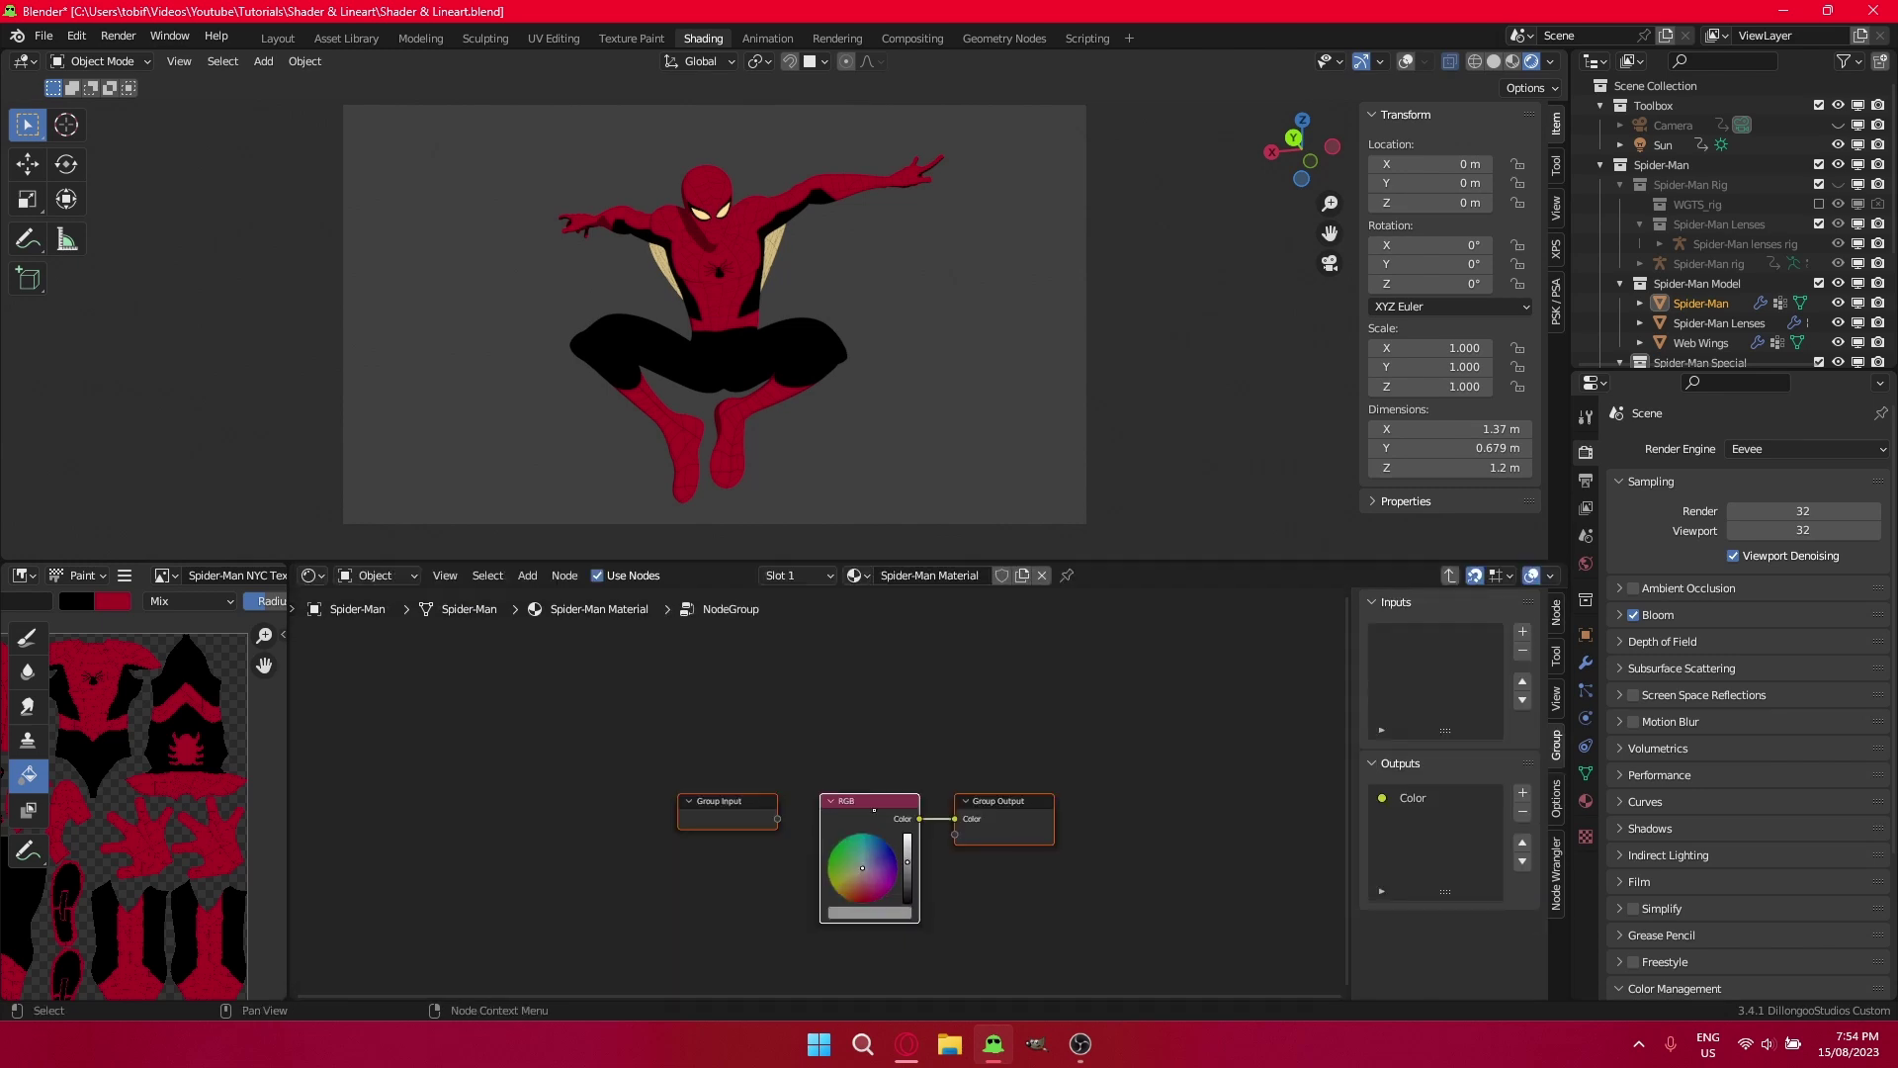
{"action": "key", "text": "Tab"}
Enter Shadow Colour as the RGB group node's name, label and node group name.
{"action": "left_click", "coordinate": [1456, 634]}
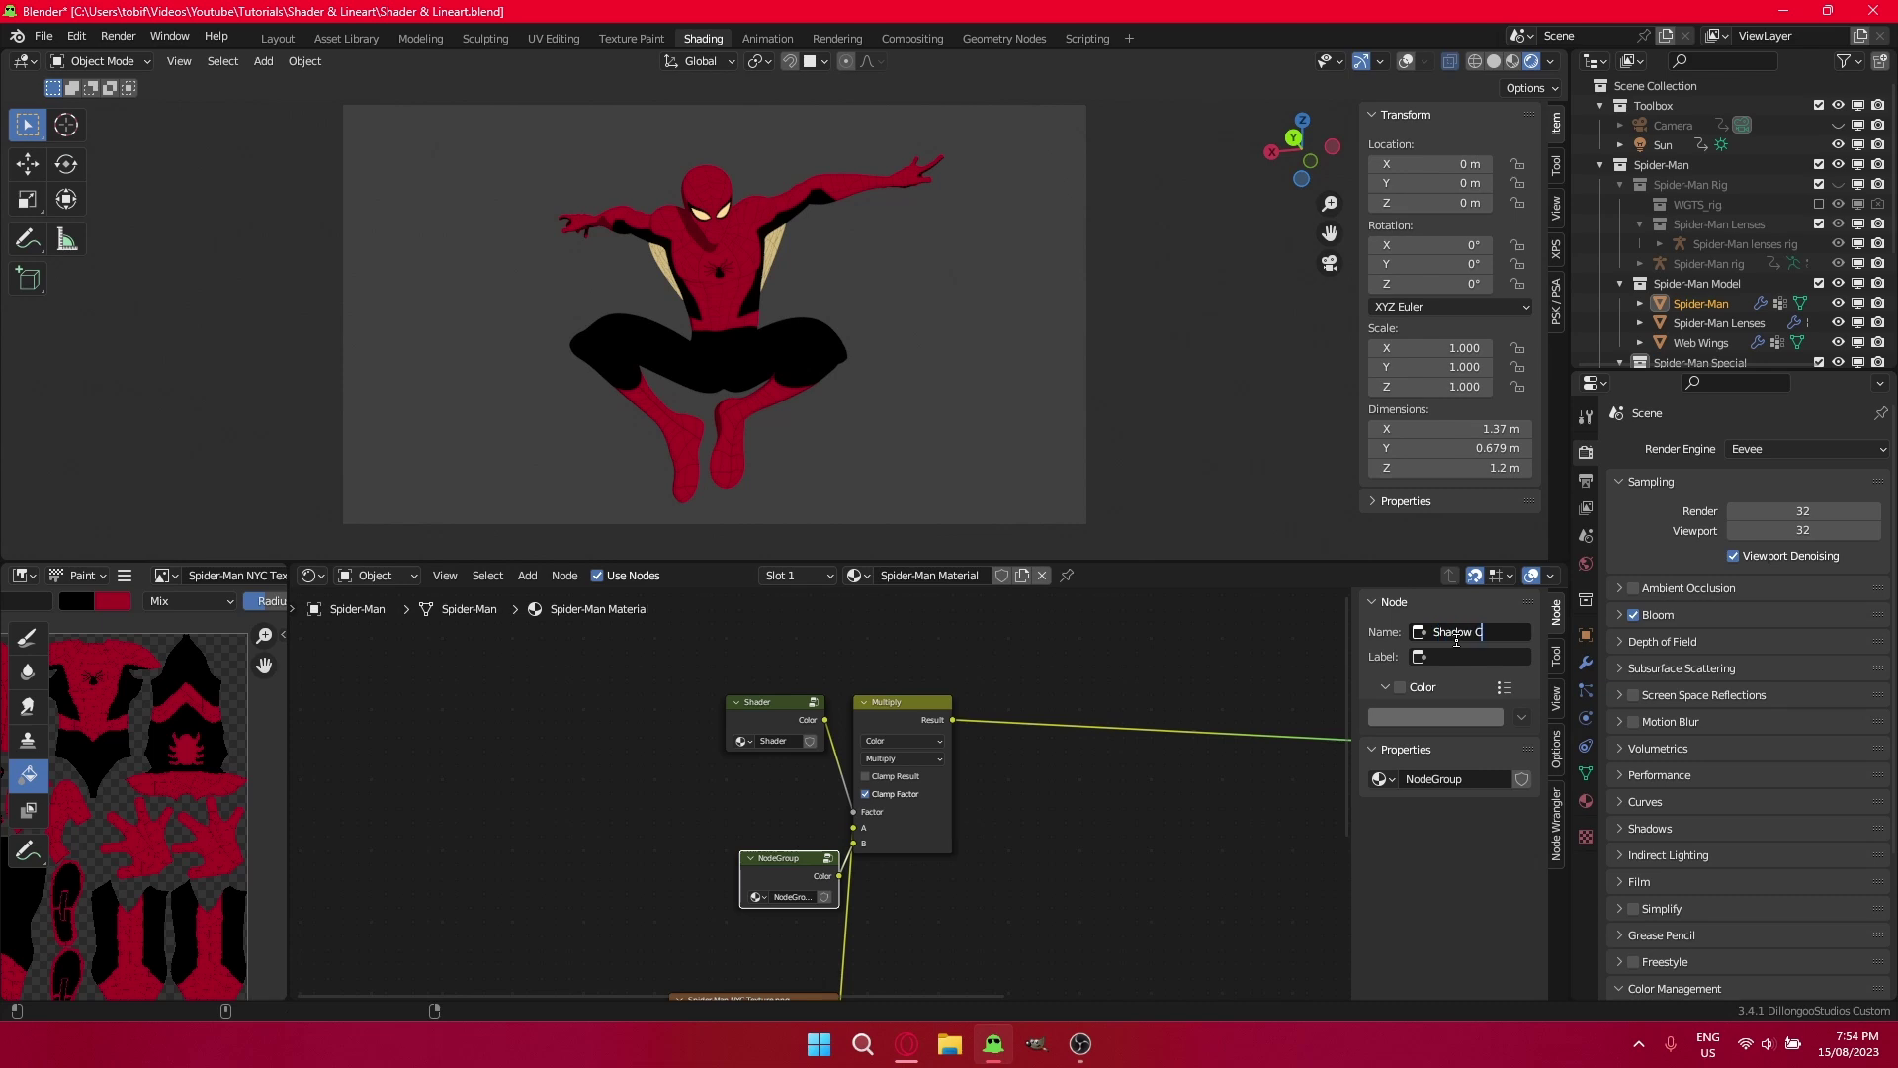
{"action": "key", "text": "ctrl+a"}
{"action": "key", "text": "ctrl+c"}
{"action": "double_click", "coordinate": [1437, 660]}
{"action": "key", "text": "ctrl+v"}
{"action": "double_click", "coordinate": [1448, 782]}
{"action": "key", "text": "ctrl+v"}
{"action": "left_click", "coordinate": [1120, 822]}
Stack the Shadow Colour group directly under the Shader group, with the Spider-Man texture node beneath it.
{"action": "left_click_drag", "start_coordinate": [782, 859], "coordinate": [820, 722]}
{"action": "middle_click_drag", "start_coordinate": [799, 875], "coordinate": [796, 747]}
{"action": "scroll", "coordinate": [794, 750], "scroll_direction": "down", "scroll_amount": 1}
{"action": "left_click_drag", "start_coordinate": [772, 868], "coordinate": [774, 729]}
Add an Emission node on the link between the Multiply node and Material Output, close beside the Multiply node.
{"action": "scroll", "coordinate": [950, 749], "scroll_direction": "down", "scroll_amount": 3}
{"action": "middle_click_drag", "start_coordinate": [949, 750], "coordinate": [700, 818]}
{"action": "scroll", "coordinate": [695, 723], "scroll_direction": "up", "scroll_amount": 3}
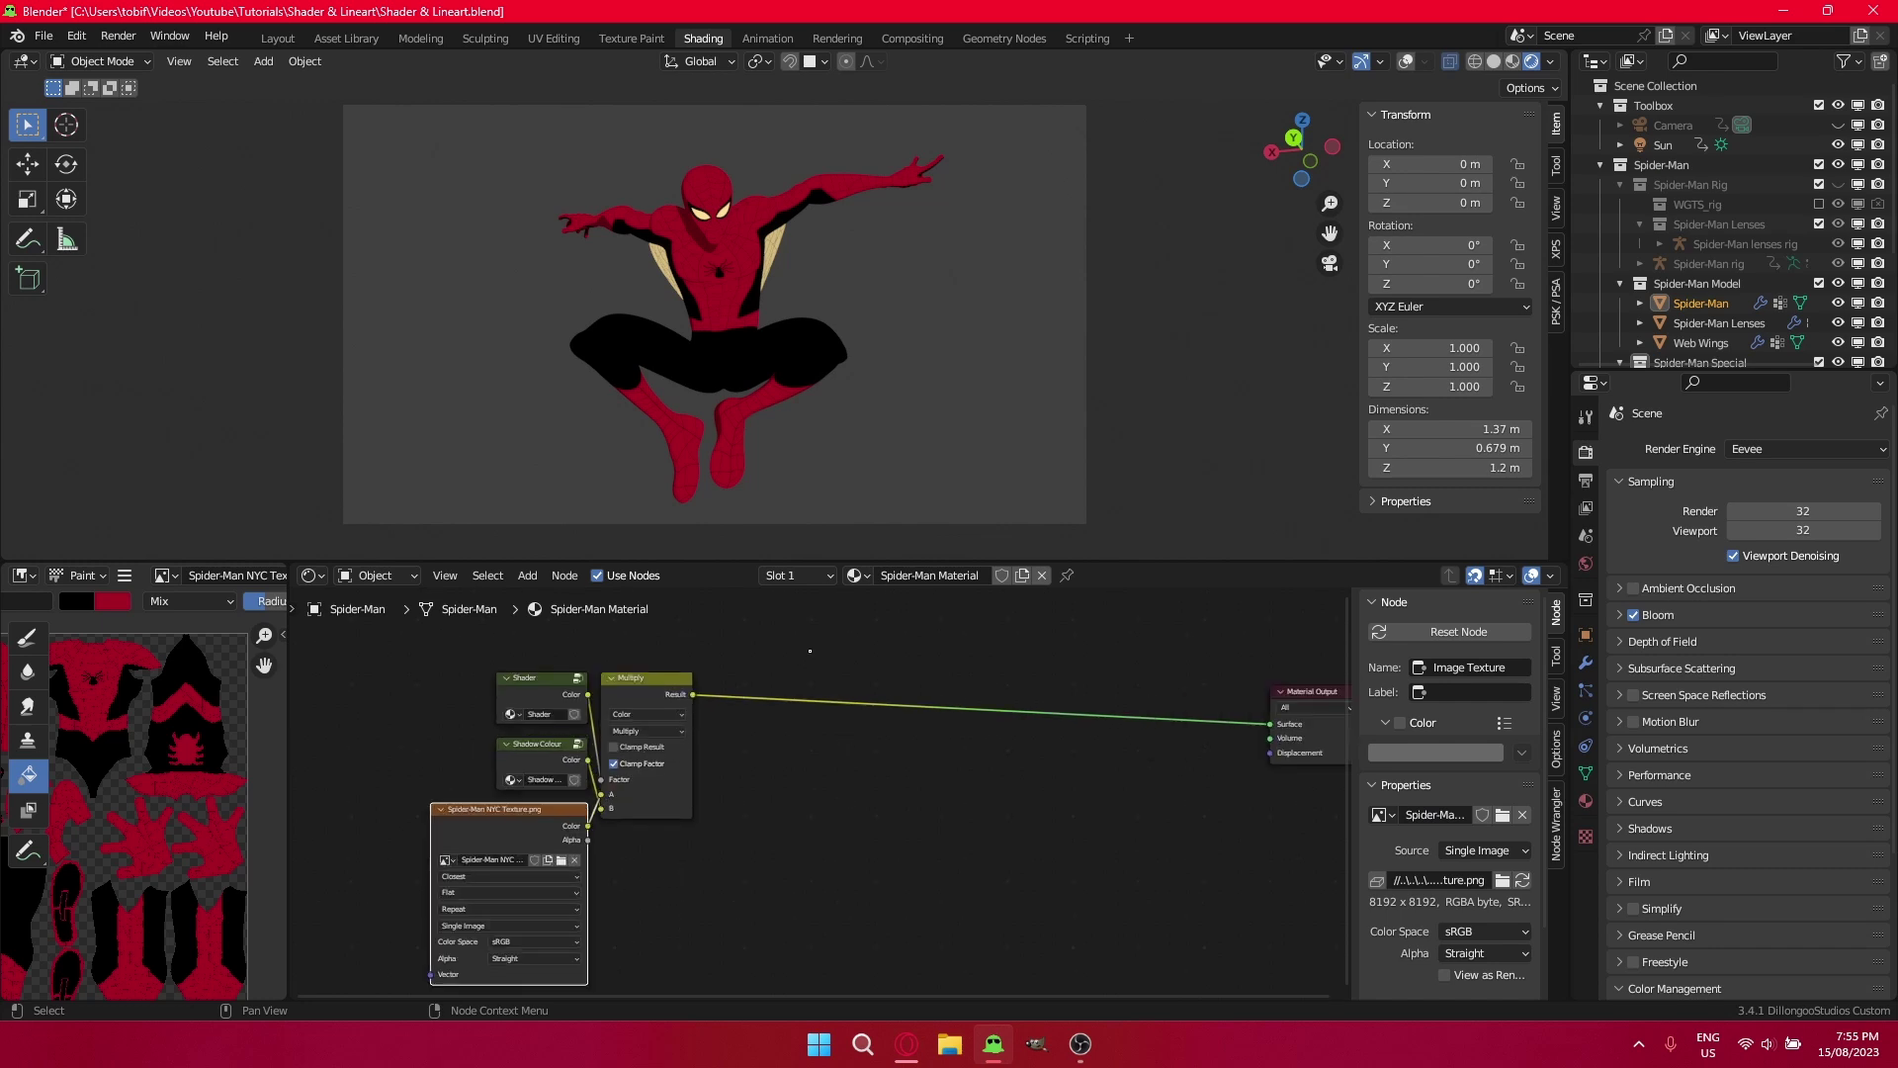
{"action": "key", "text": "shift+a"}
{"action": "left_click", "coordinate": [776, 640]}
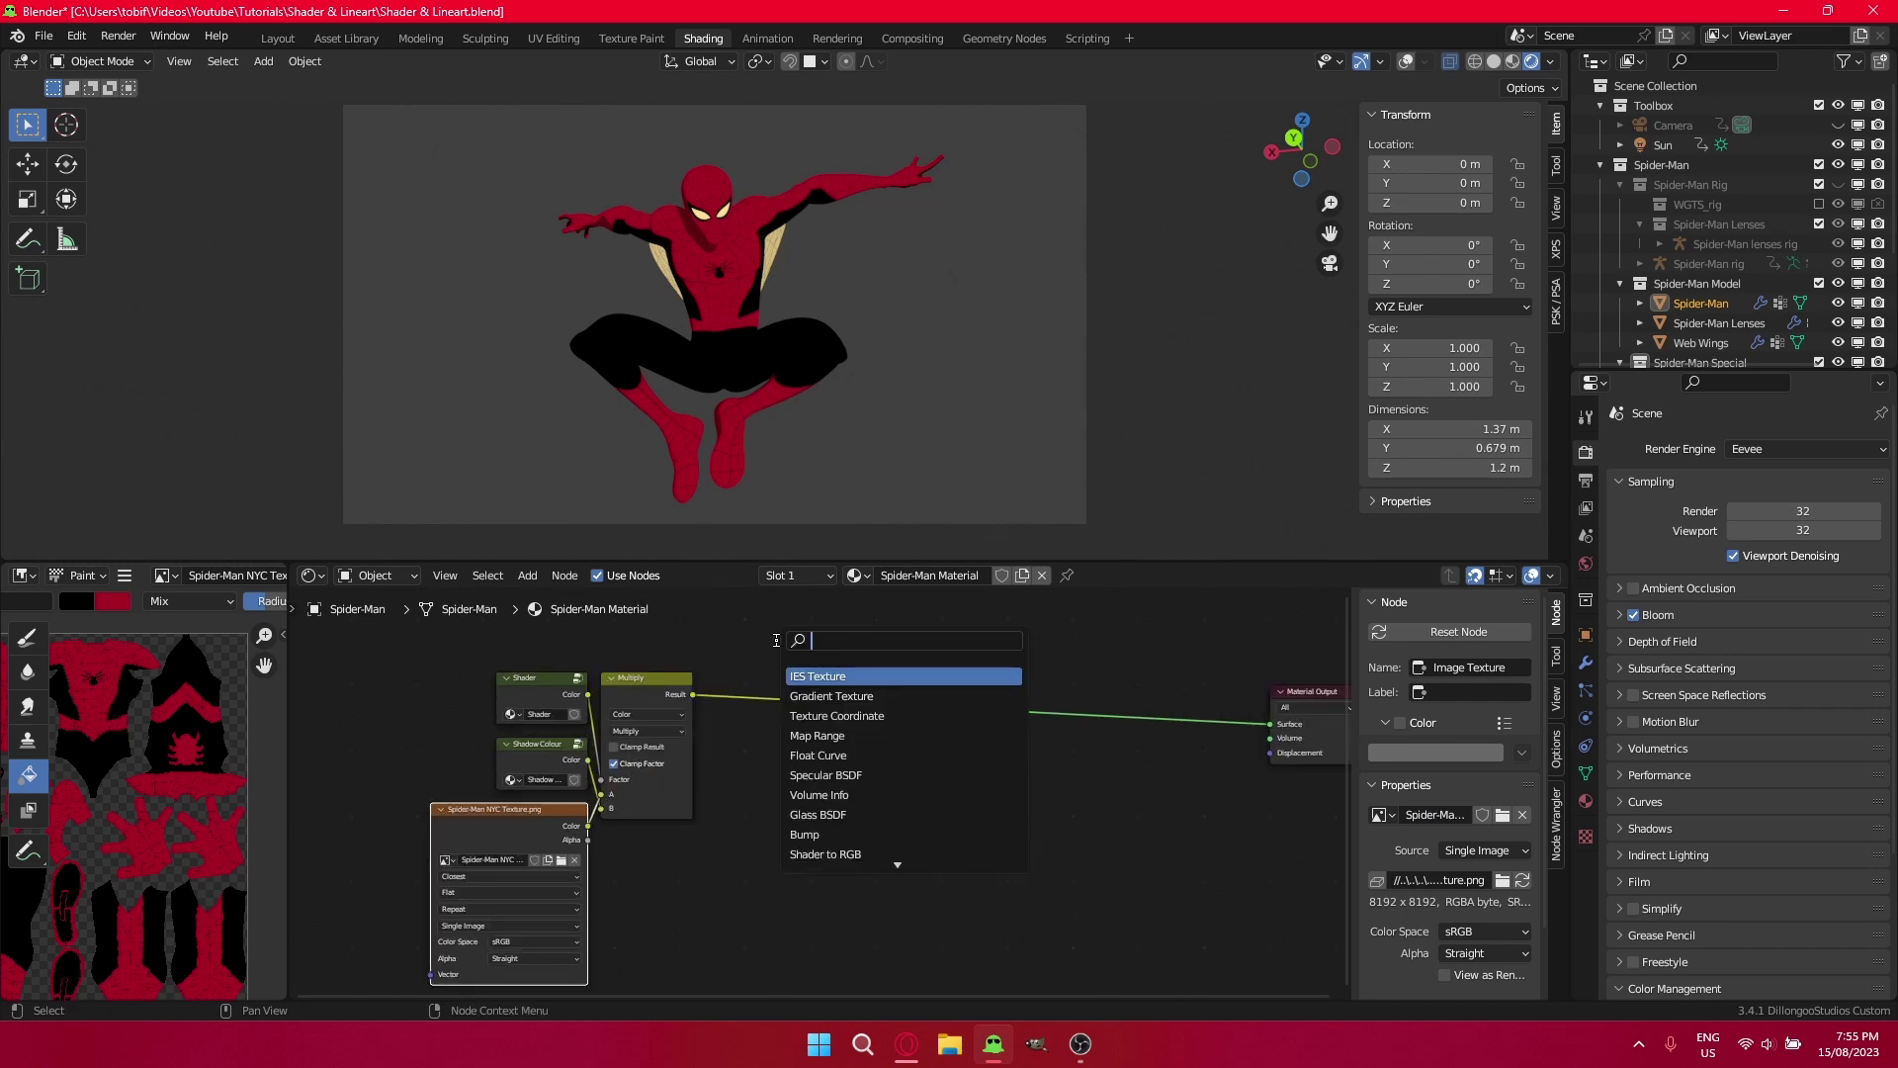
{"action": "type", "text": "emm"}
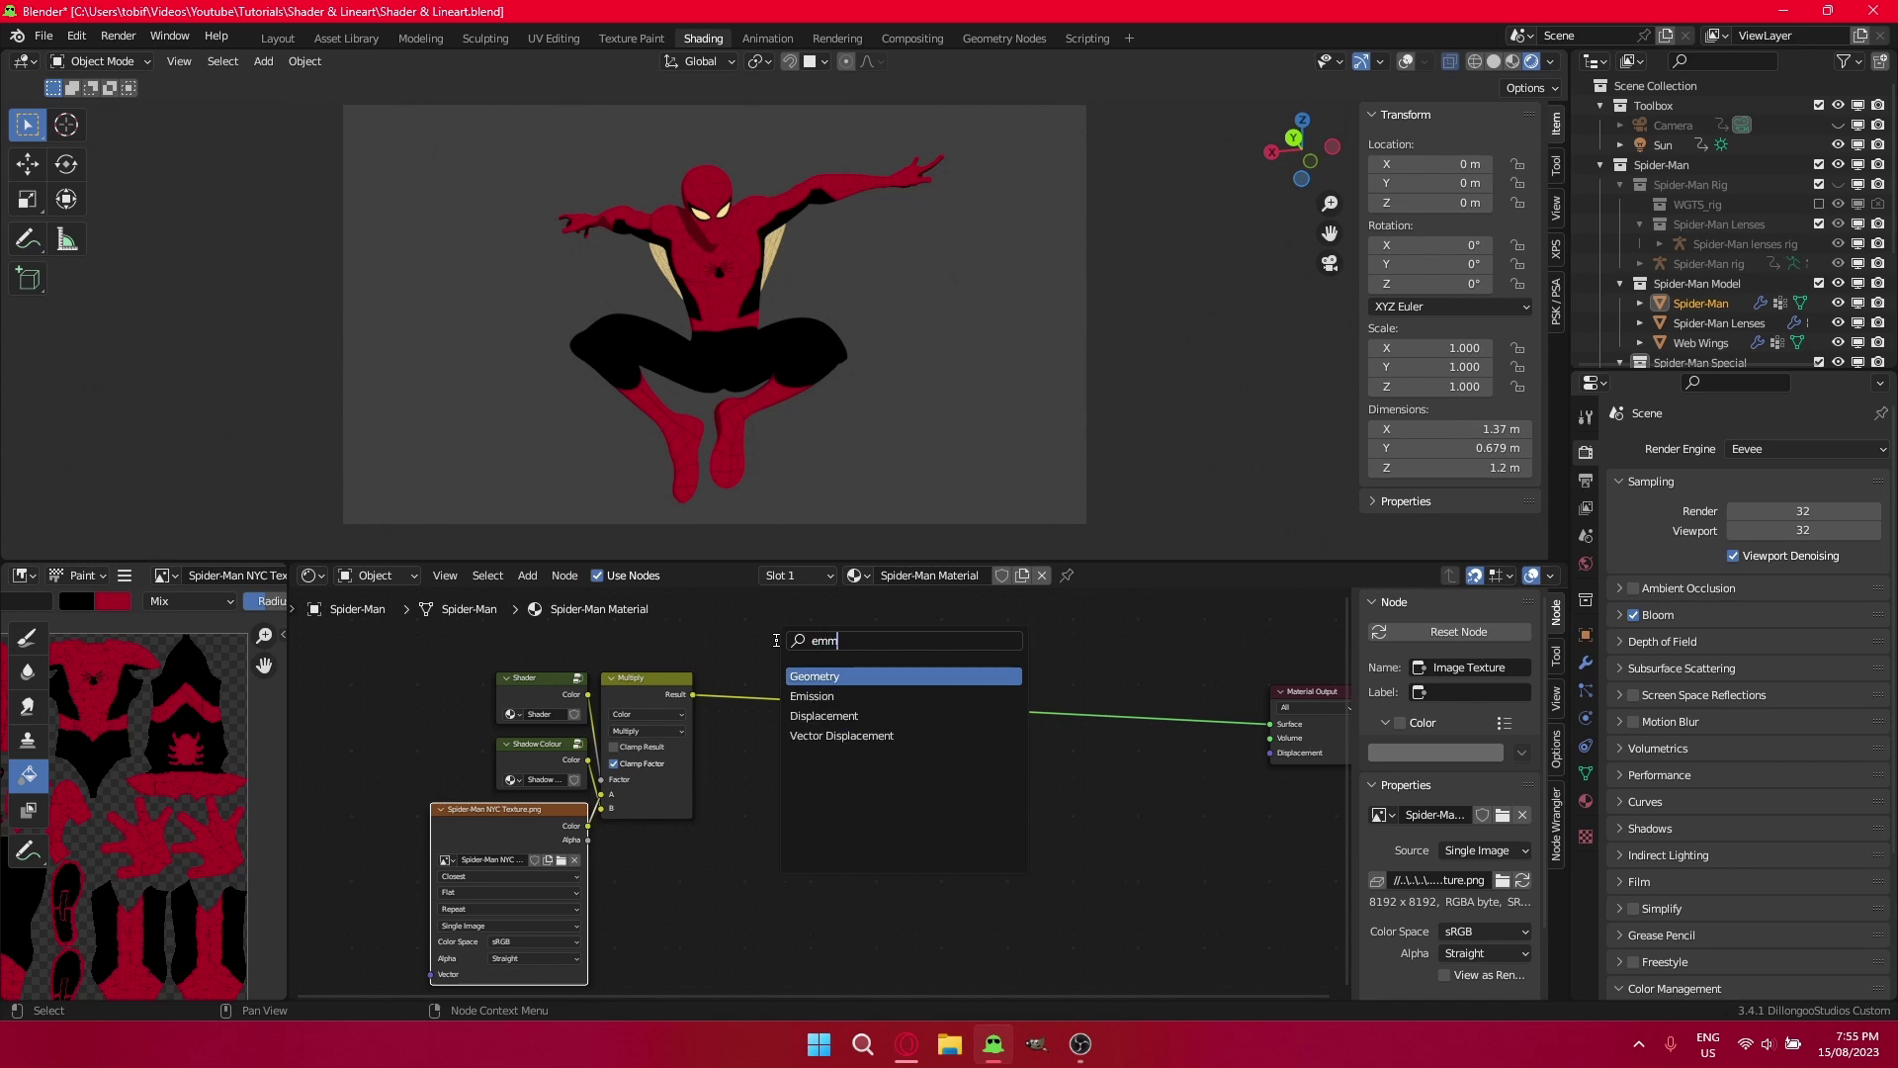
{"action": "key", "text": "BackSpace"}
{"action": "key", "text": "BackSpace"}
{"action": "type", "text": "mi"}
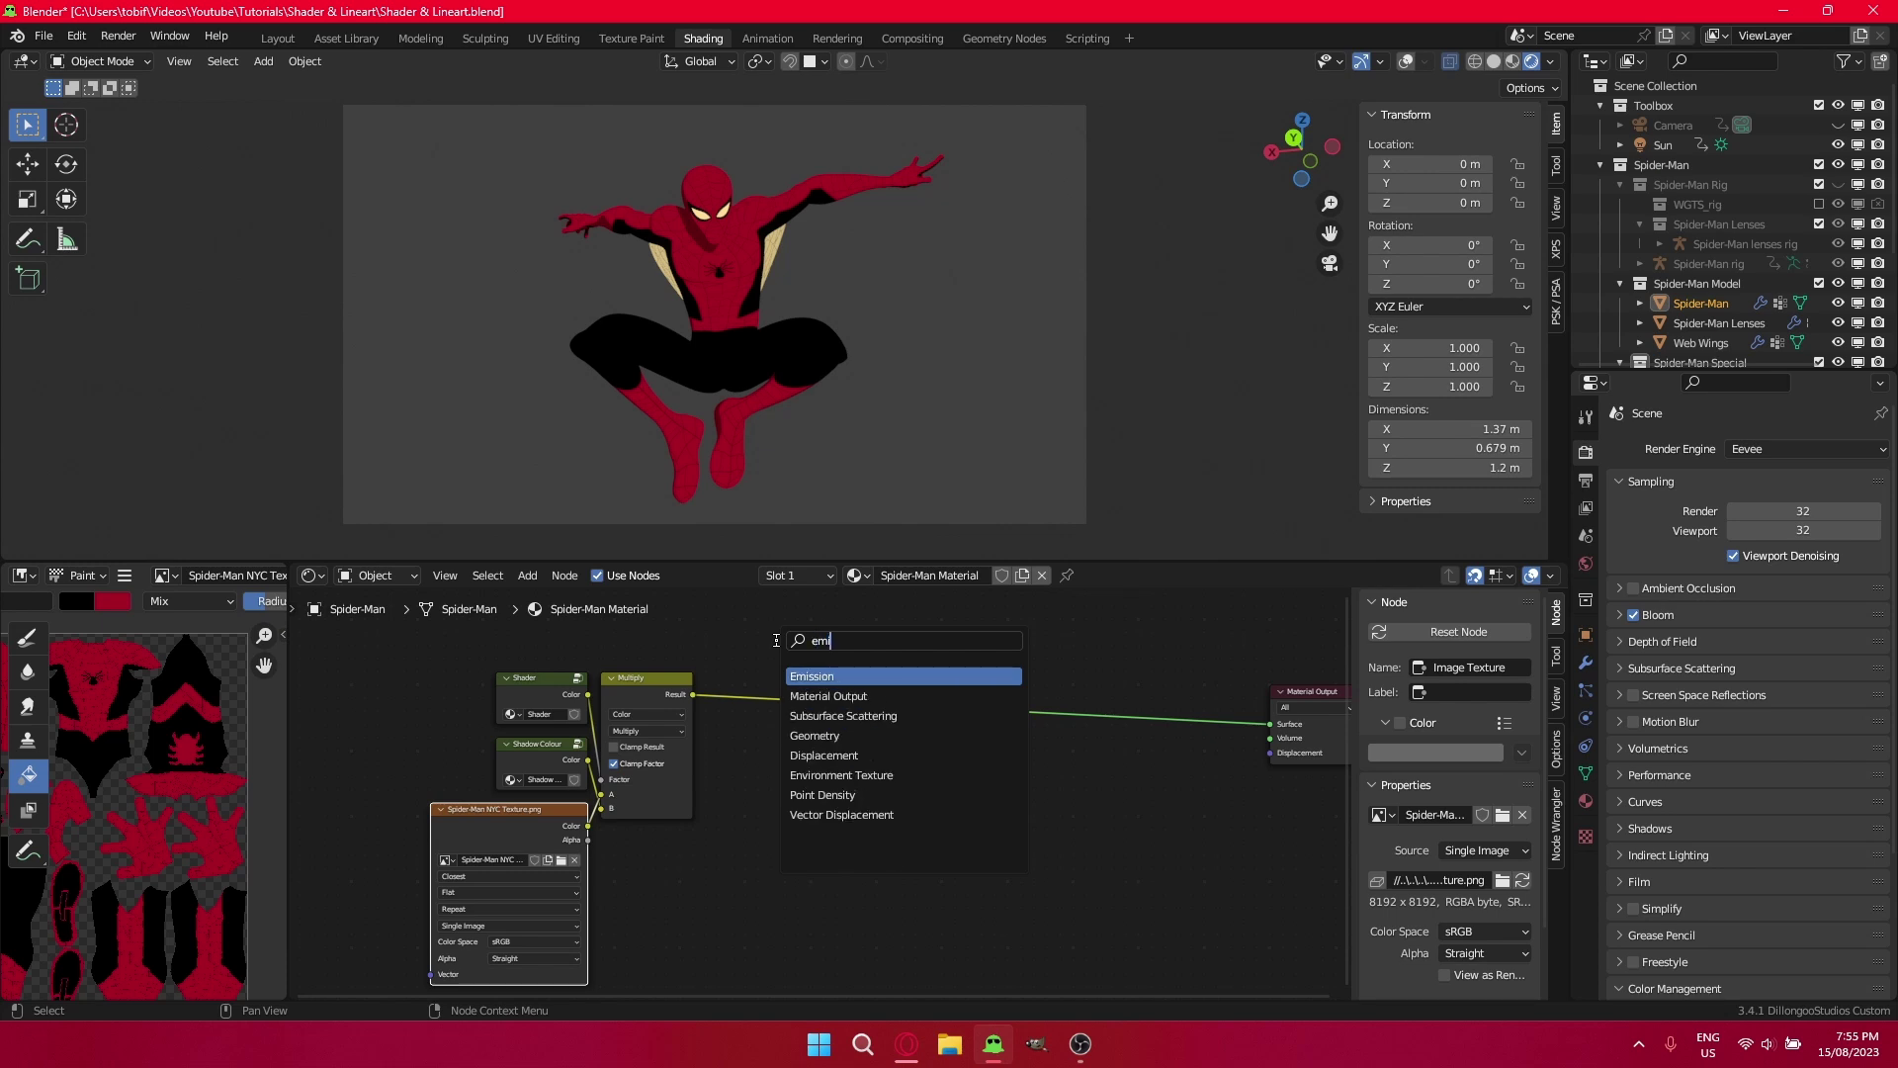
{"action": "left_click", "coordinate": [851, 676]}
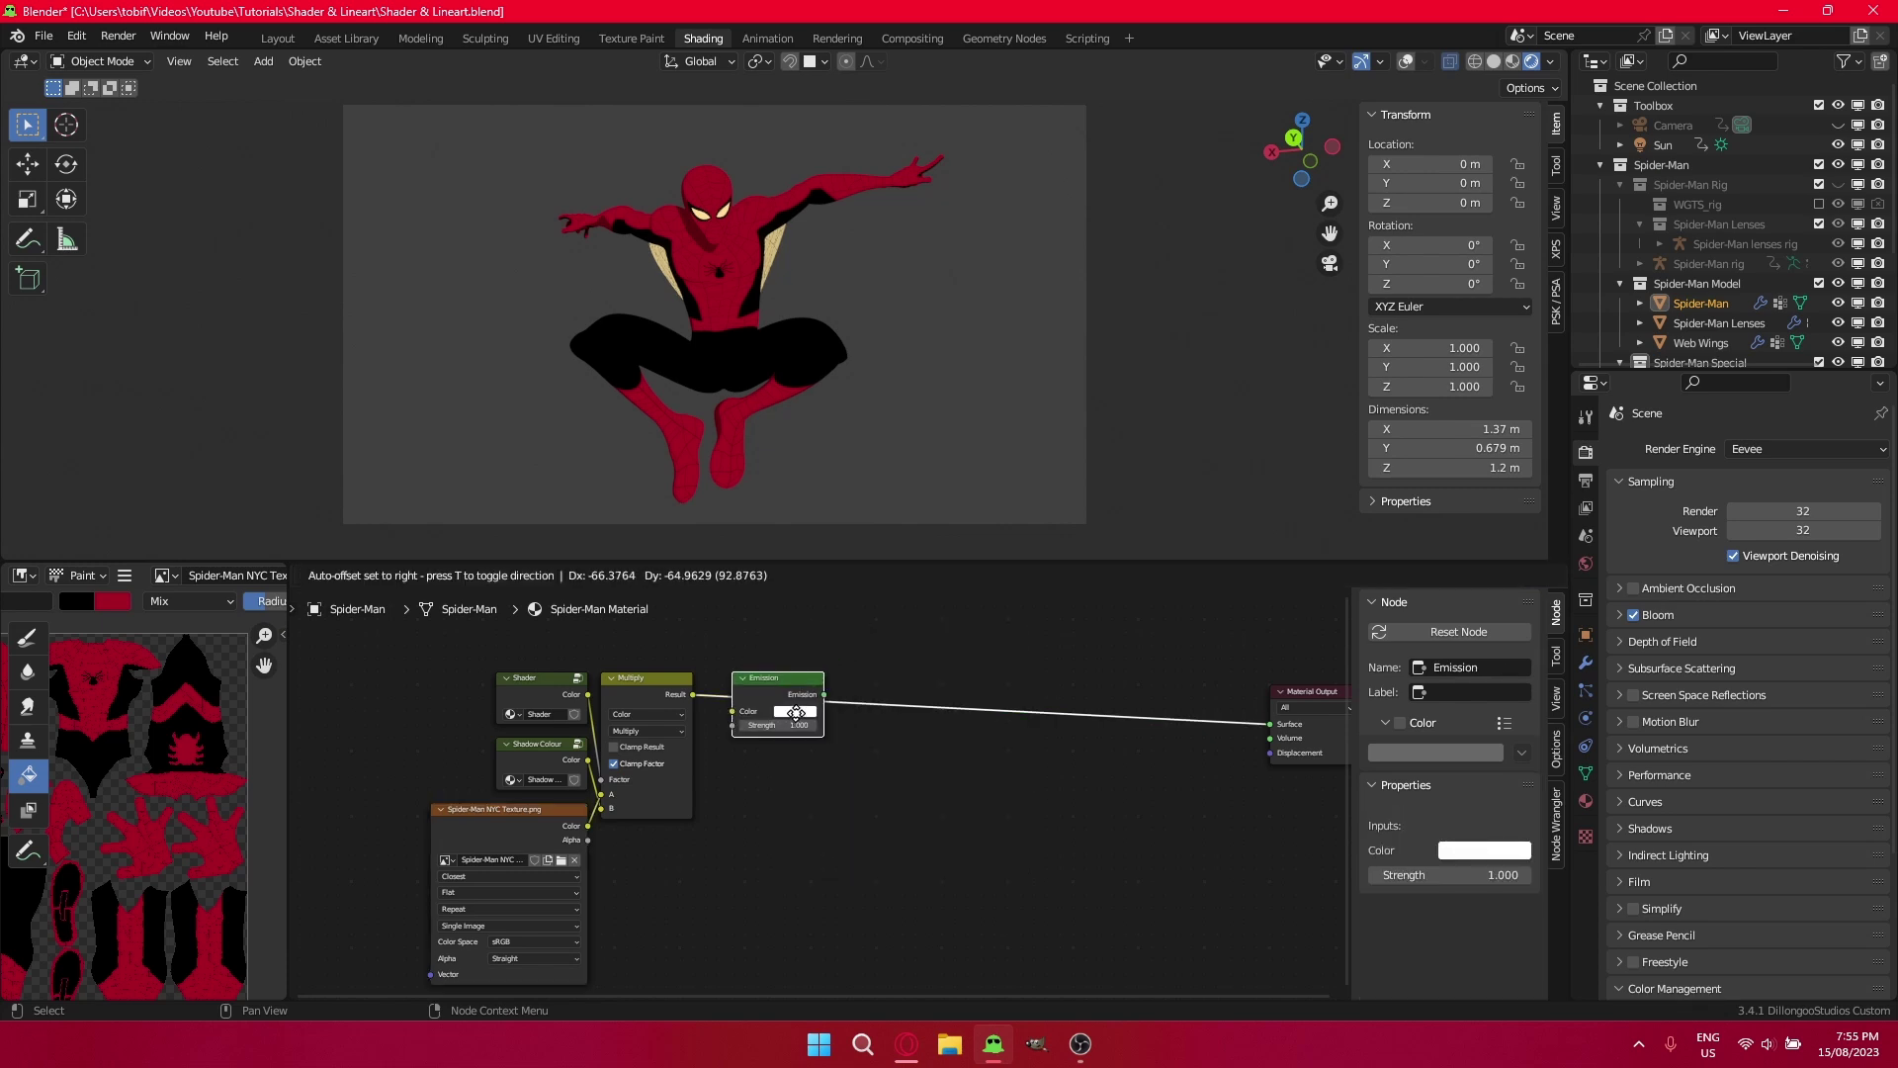
{"action": "left_click", "coordinate": [817, 664]}
{"action": "left_click_drag", "start_coordinate": [818, 664], "coordinate": [779, 665]}
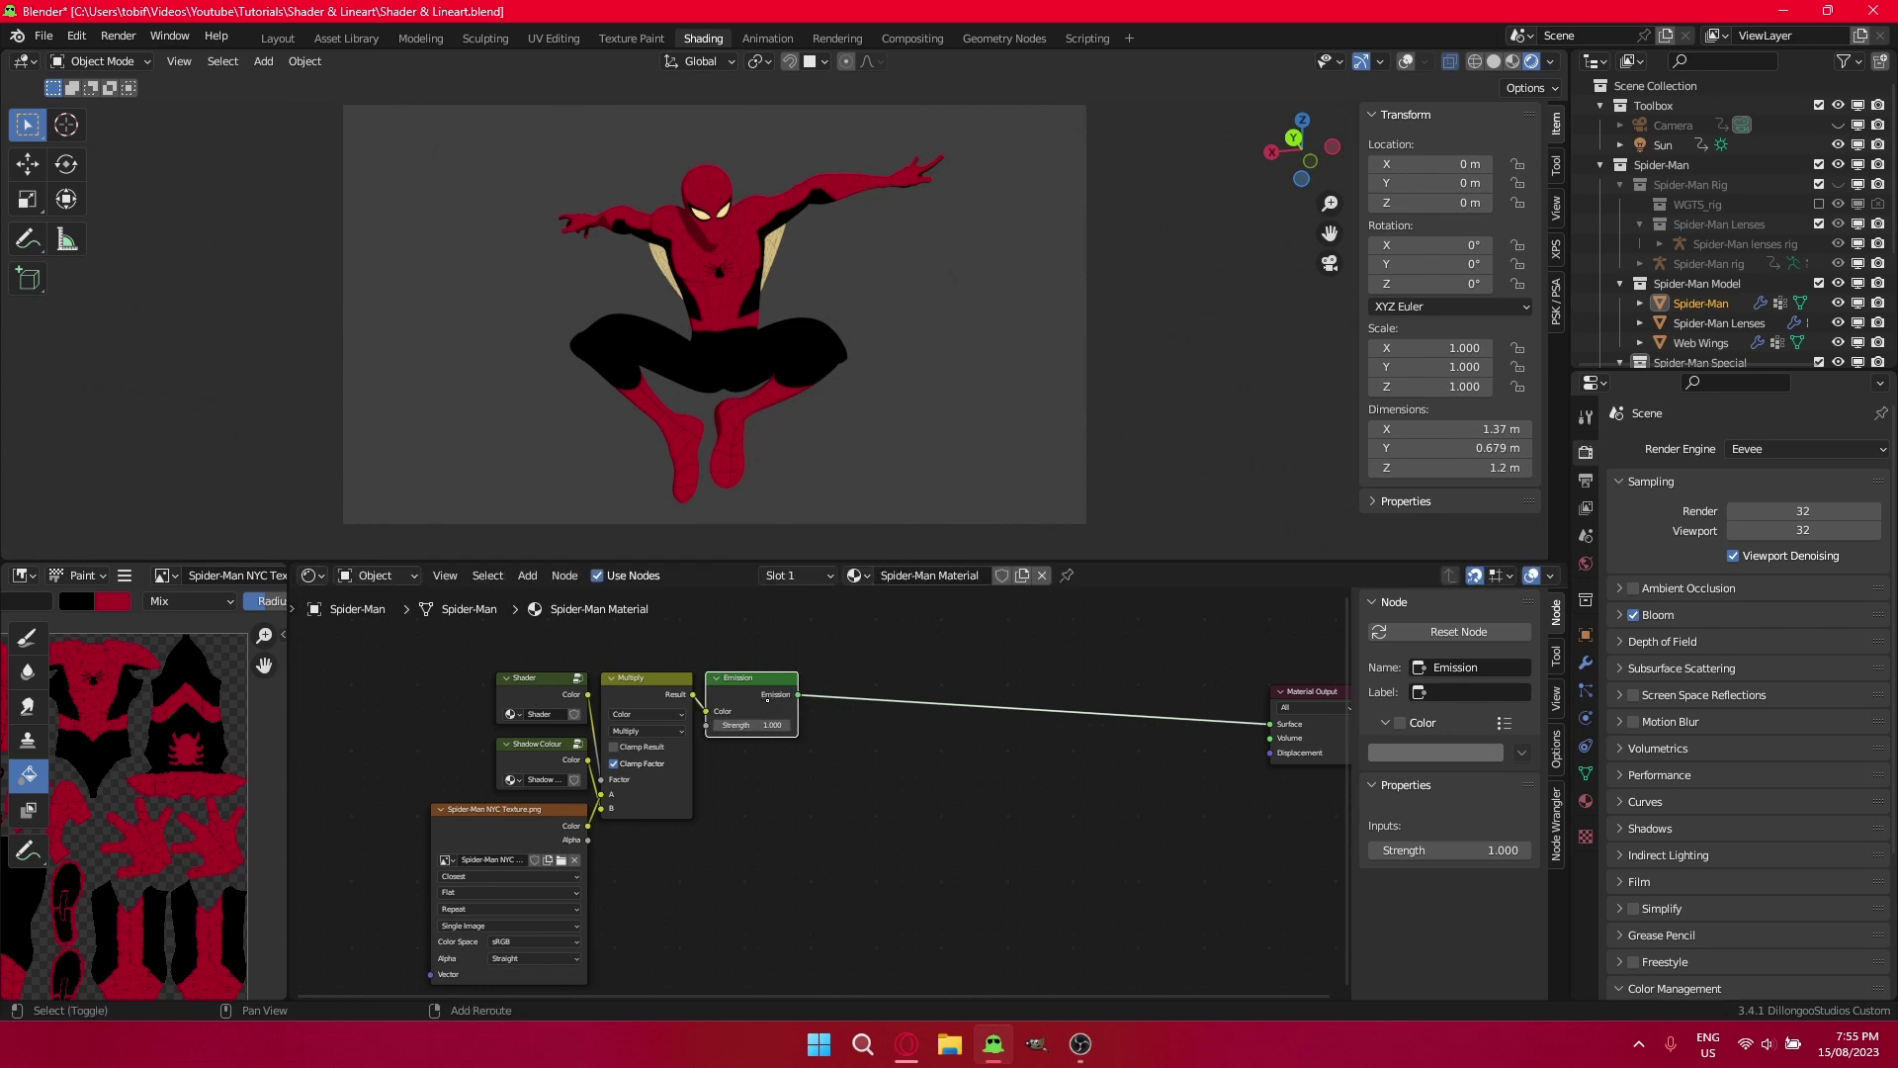
Duplicate the Emission node below the original with strength 2, and combine both Emission nodes with a Mix Shader.
{"action": "key", "text": "shift+d"}
{"action": "left_click", "coordinate": [763, 773]}
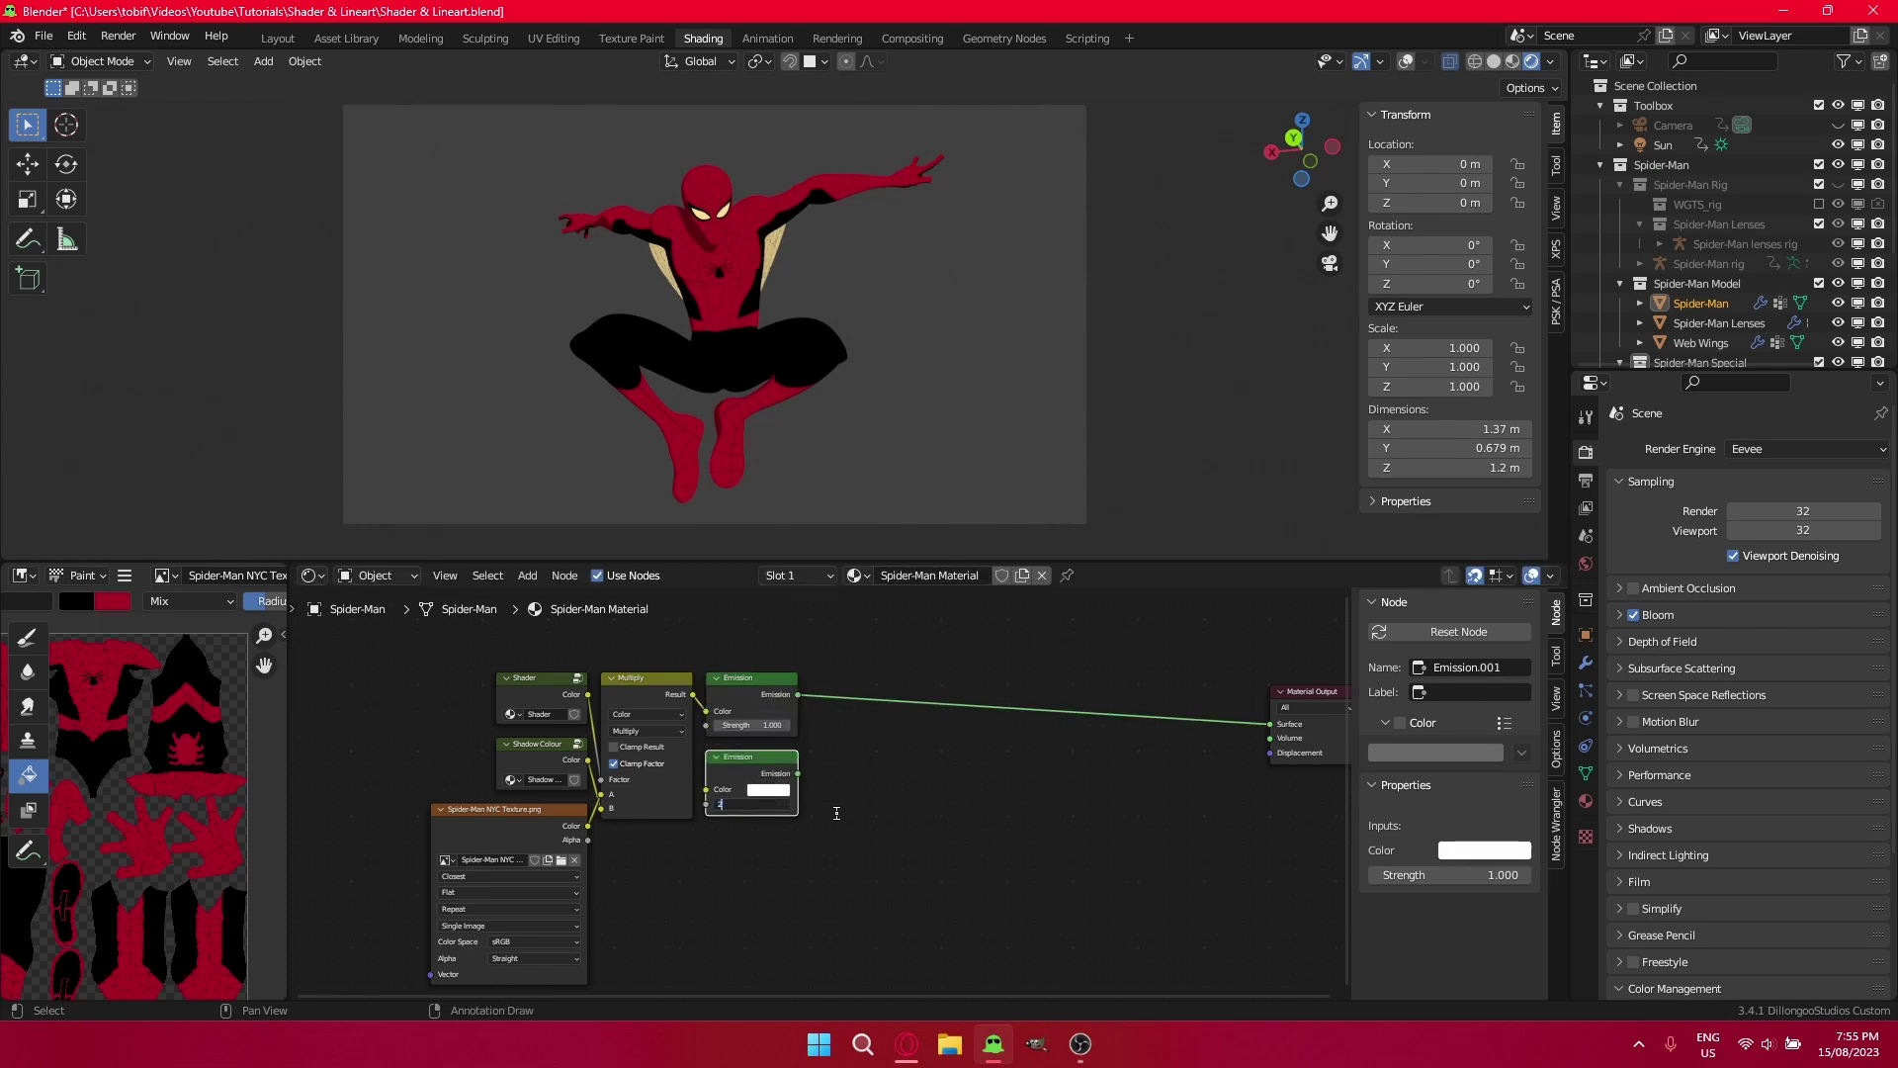
{"action": "key", "text": "Return"}
{"action": "scroll", "coordinate": [792, 762], "scroll_direction": "down", "scroll_amount": 3}
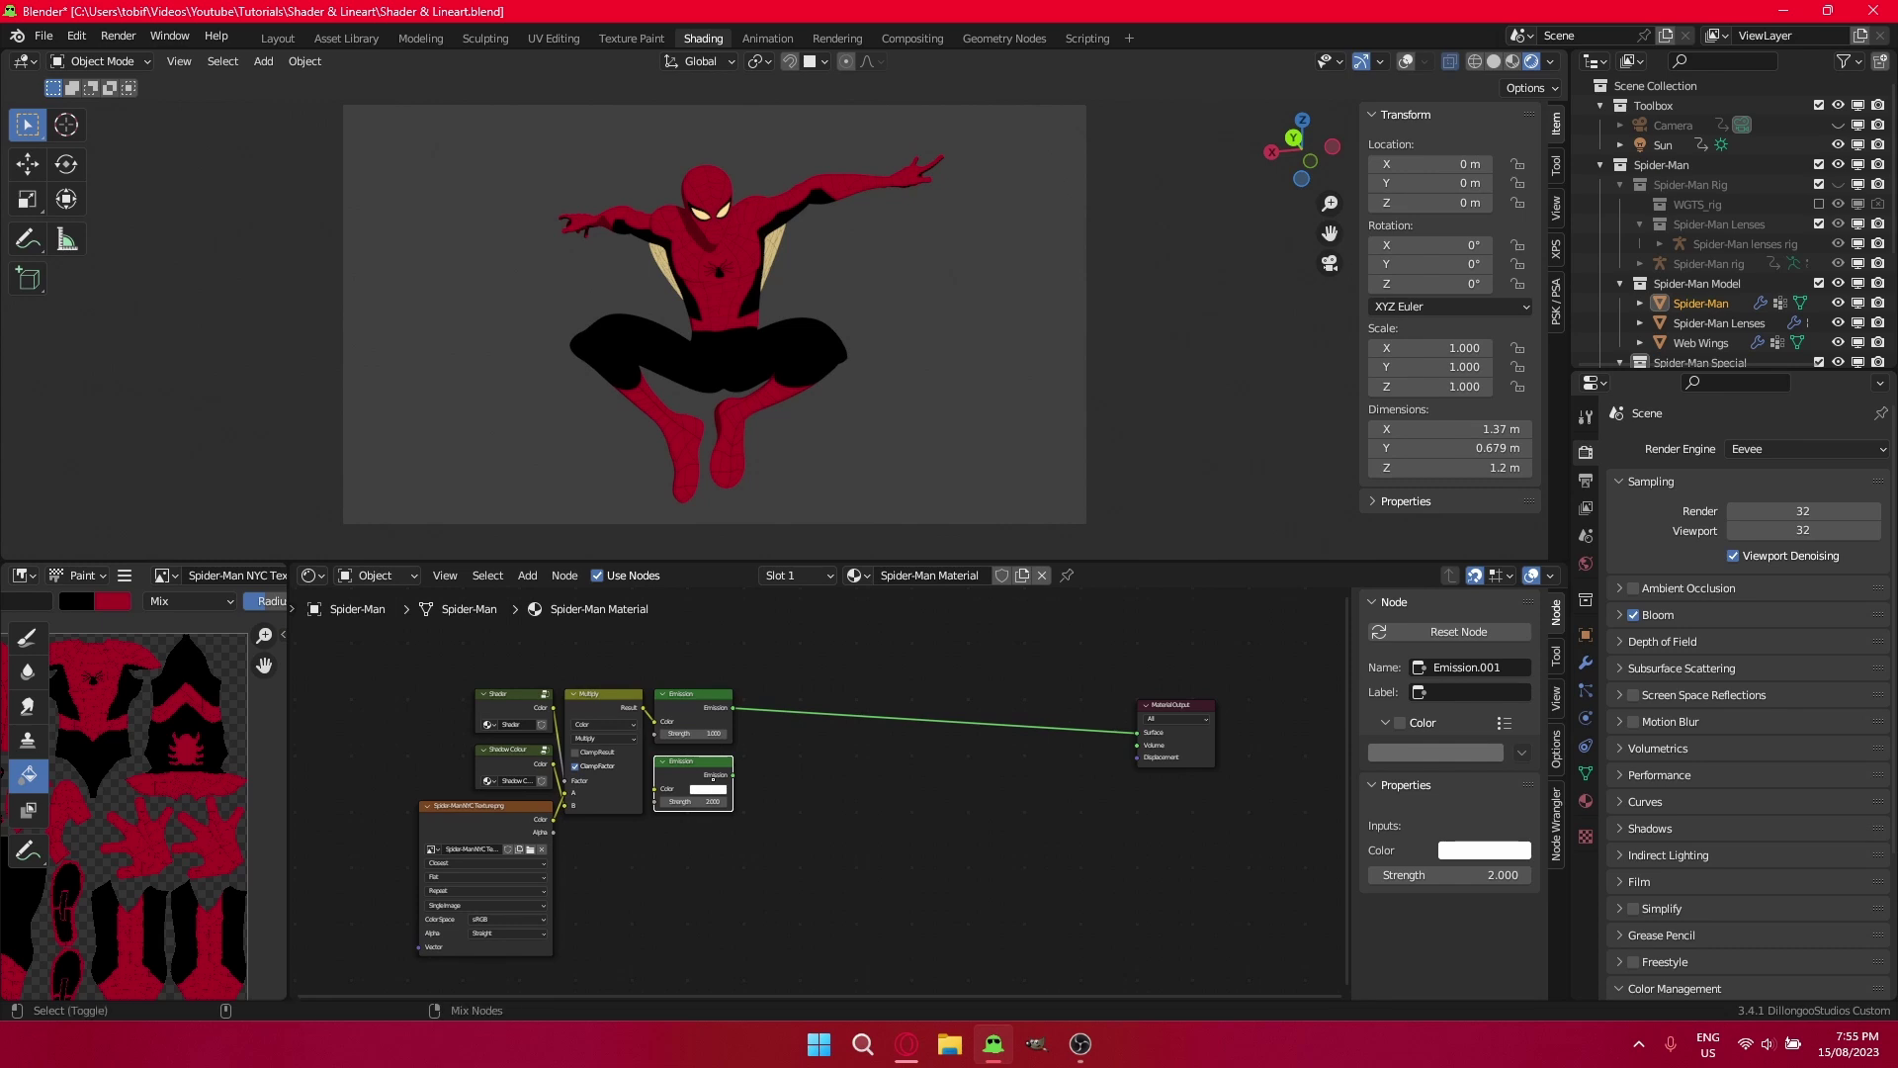
{"action": "right_click_drag", "start_coordinate": [713, 779], "coordinate": [697, 714], "text": "ctrl+shift"}
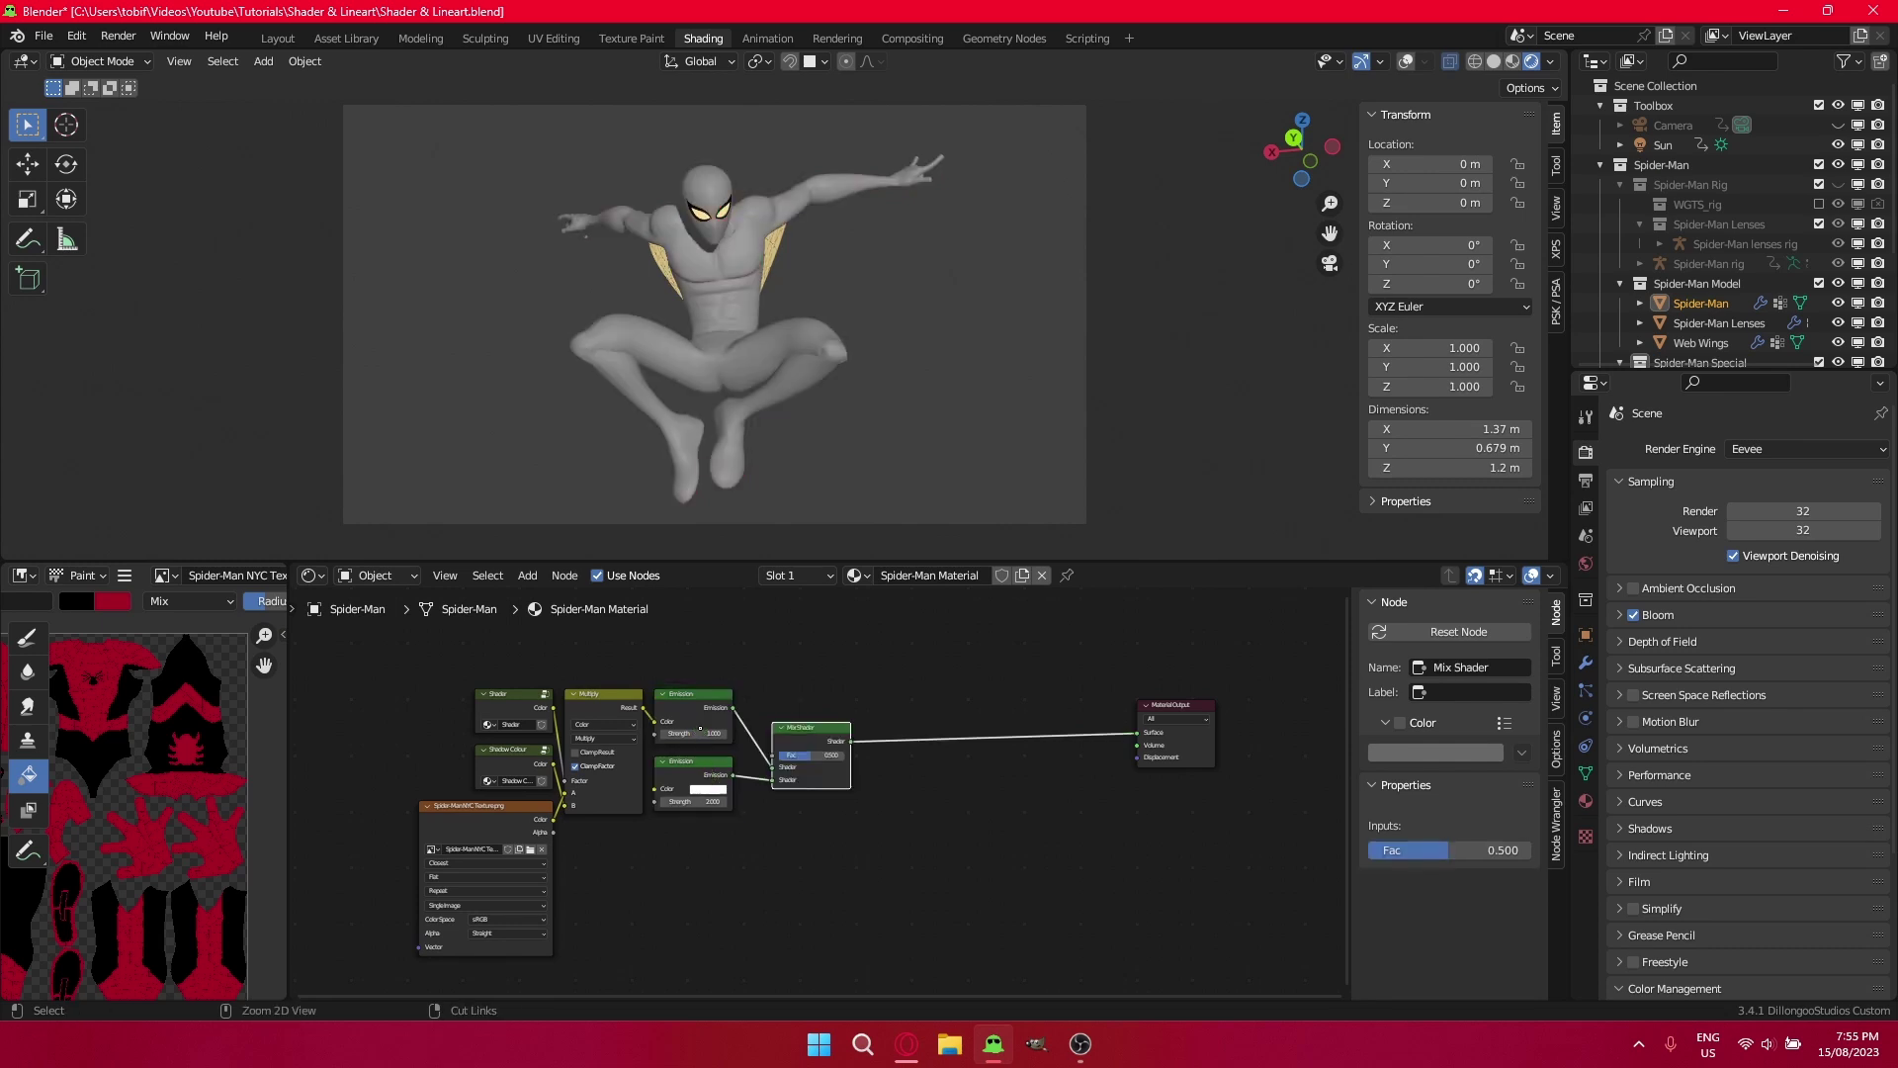
Place the Mix Shader directly beside the two Emission nodes and show the viewport overlays.
{"action": "left_click", "coordinate": [796, 716]}
{"action": "scroll", "coordinate": [781, 722], "scroll_direction": "up", "scroll_amount": 3}
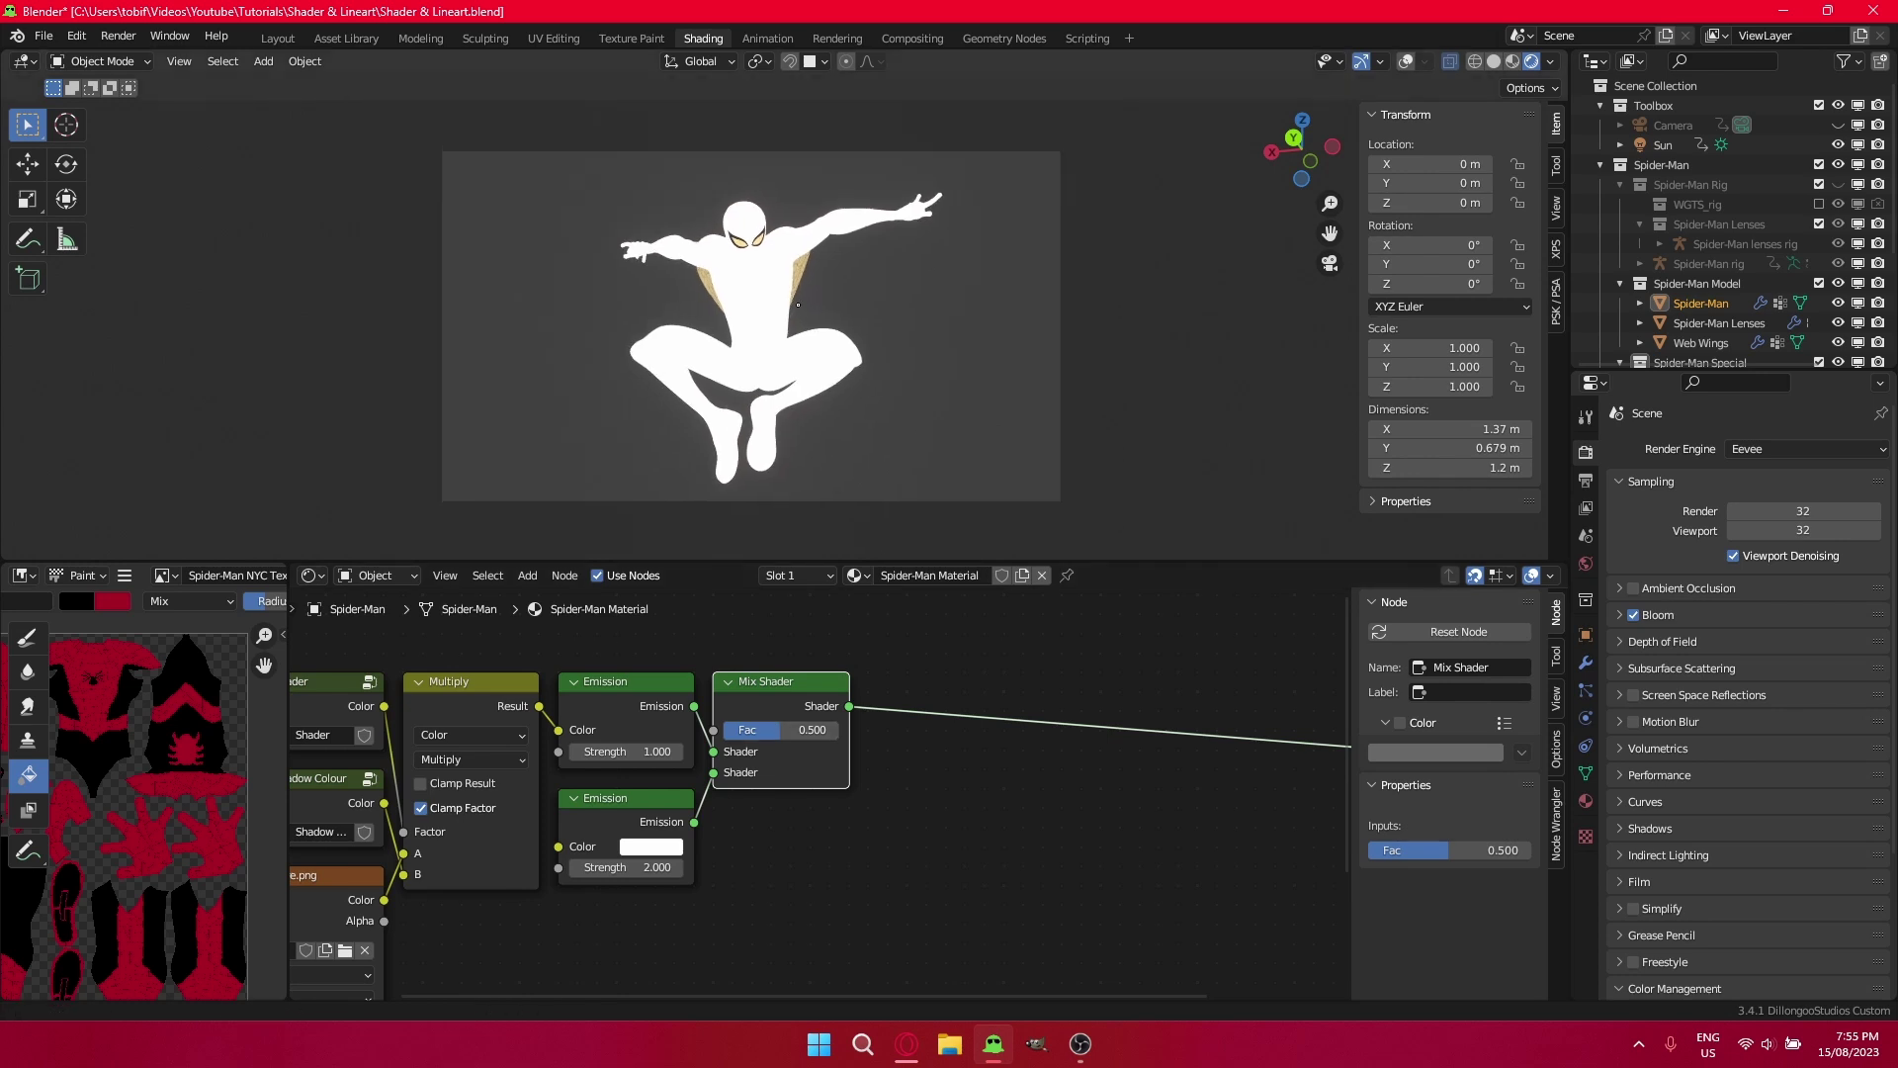
{"action": "scroll", "coordinate": [782, 665], "scroll_direction": "down", "scroll_amount": 2}
{"action": "scroll", "coordinate": [782, 664], "scroll_direction": "down", "scroll_amount": 3}
{"action": "middle_click_drag", "start_coordinate": [776, 656], "coordinate": [869, 850]}
{"action": "scroll", "coordinate": [741, 780], "scroll_direction": "up", "scroll_amount": 2}
{"action": "left_click", "coordinate": [1406, 62]}
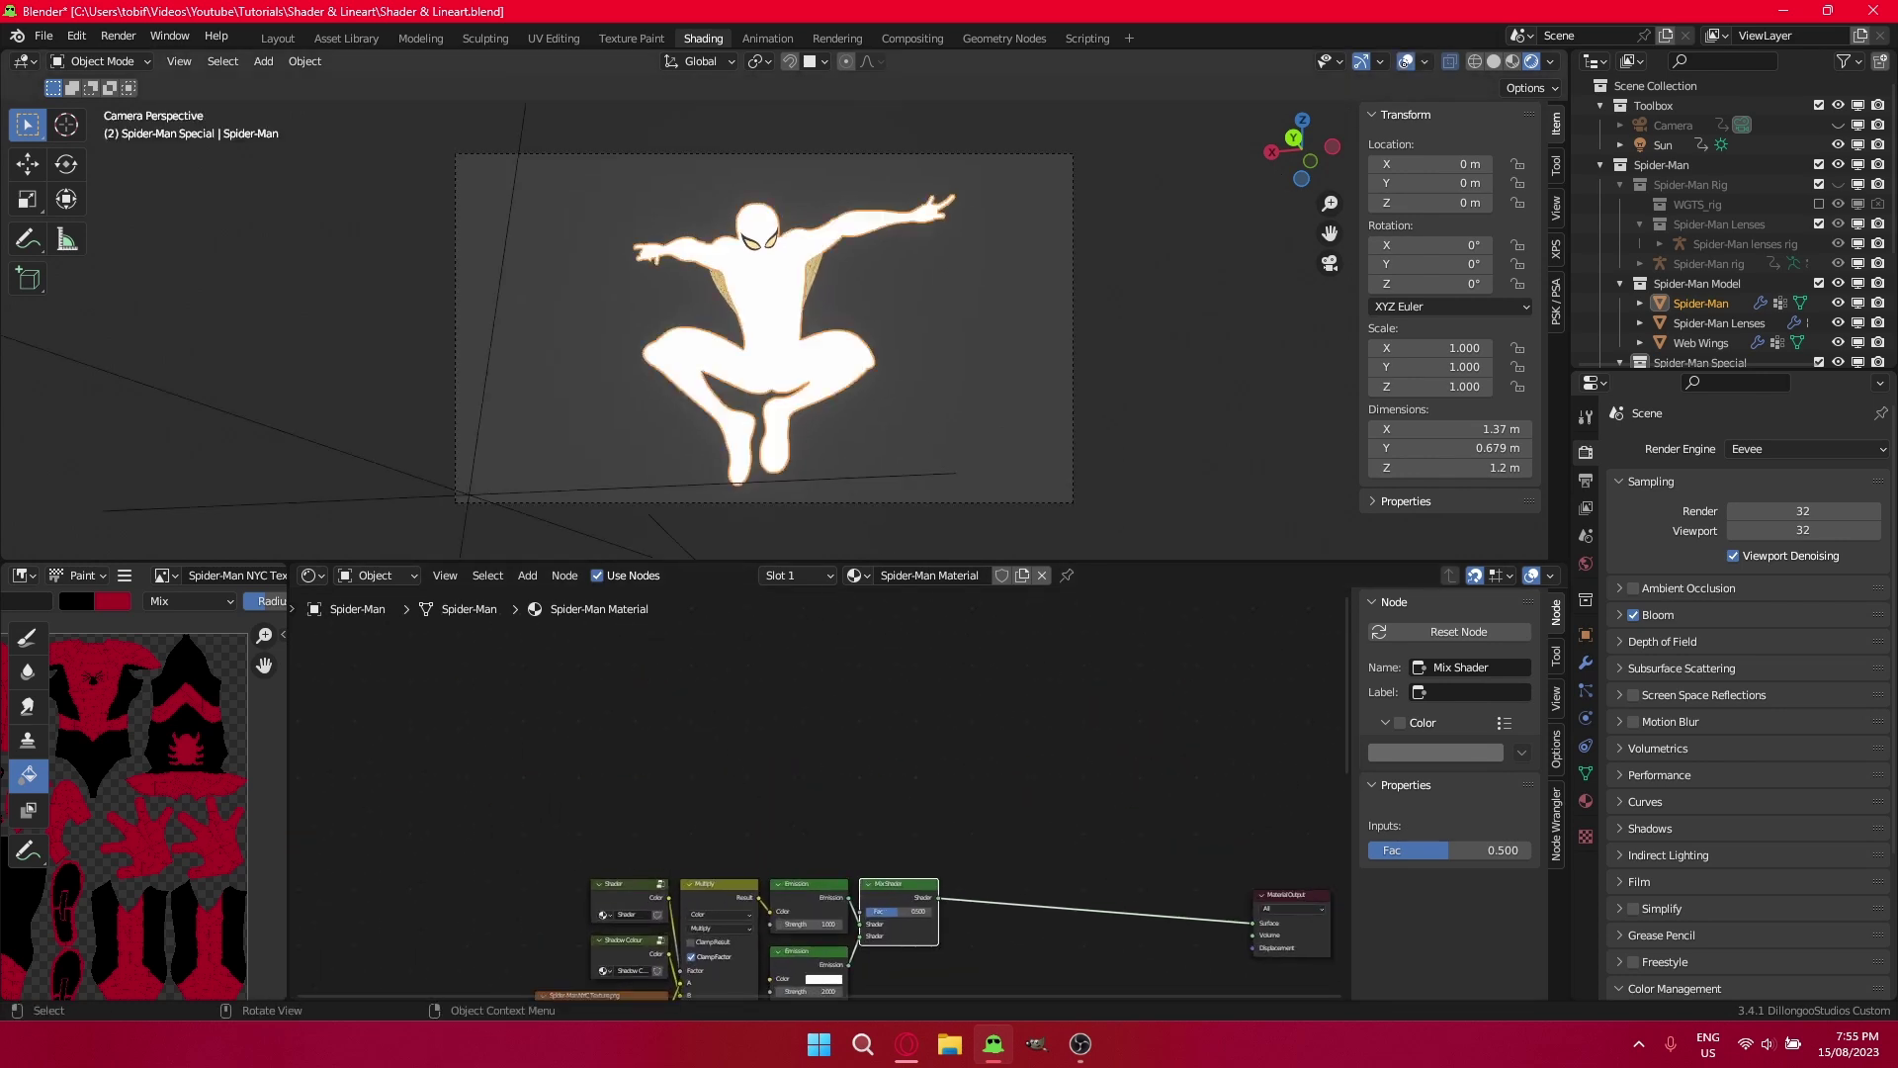
{"action": "scroll", "coordinate": [613, 403], "scroll_direction": "up", "scroll_amount": 3}
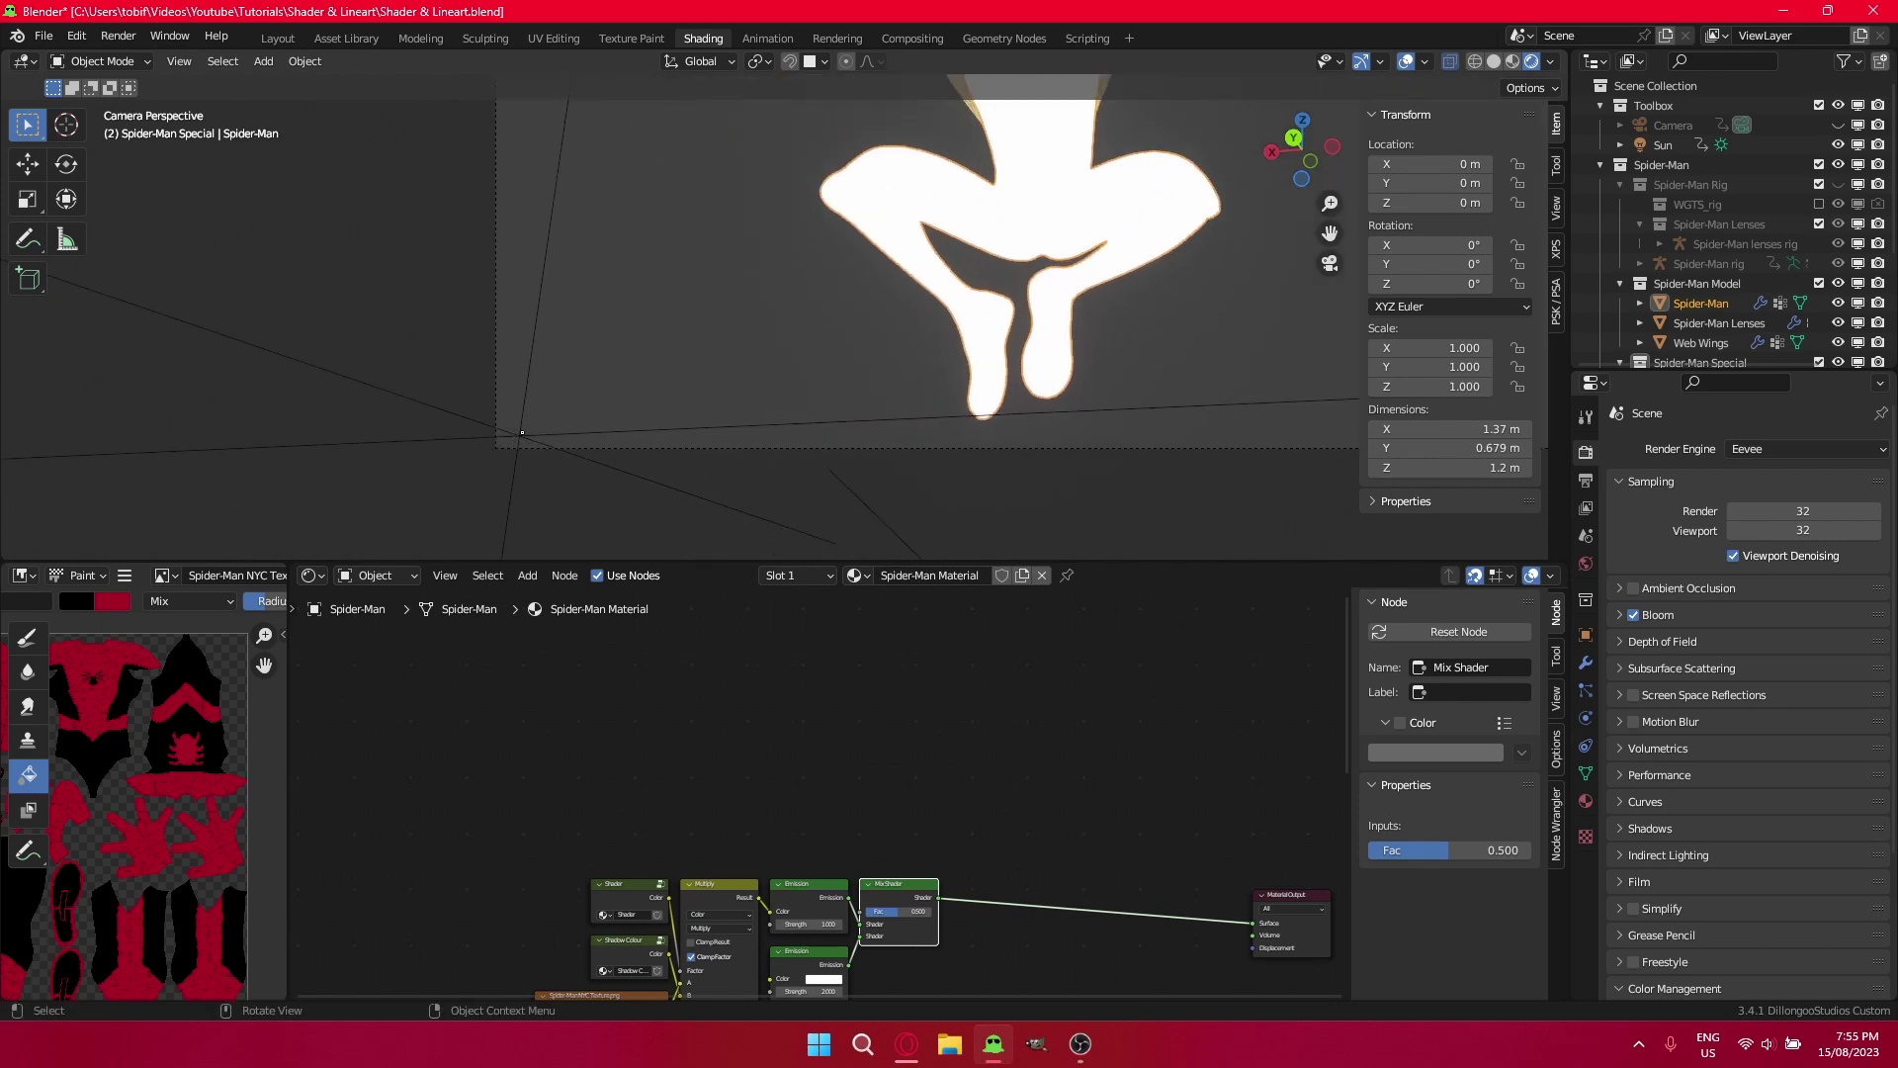
{"action": "scroll", "coordinate": [688, 403], "scroll_direction": "down", "scroll_amount": 5}
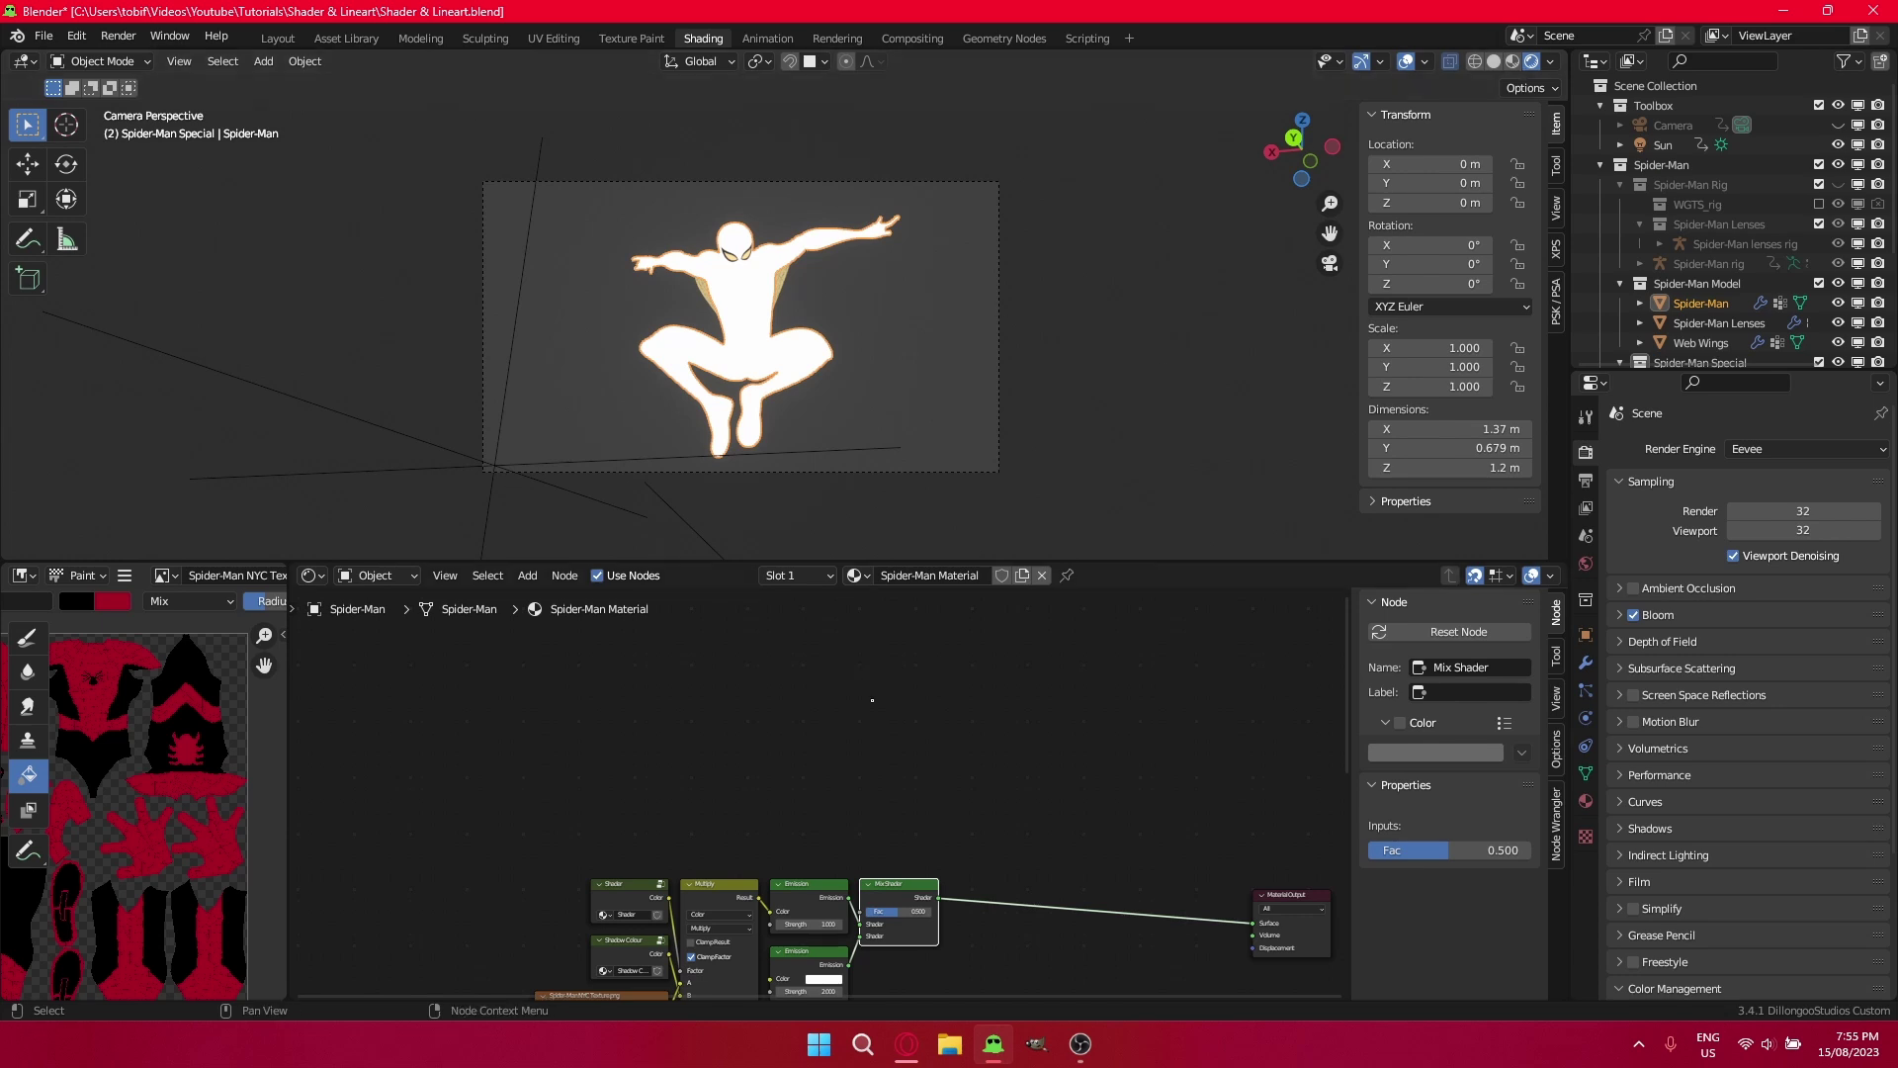
Add a Texture Coordinate node above the Shader group node.
{"action": "scroll", "coordinate": [777, 678], "scroll_direction": "down", "scroll_amount": 1}
{"action": "key", "text": "shift+a"}
{"action": "left_click", "coordinate": [777, 677]}
{"action": "type", "text": "texture"}
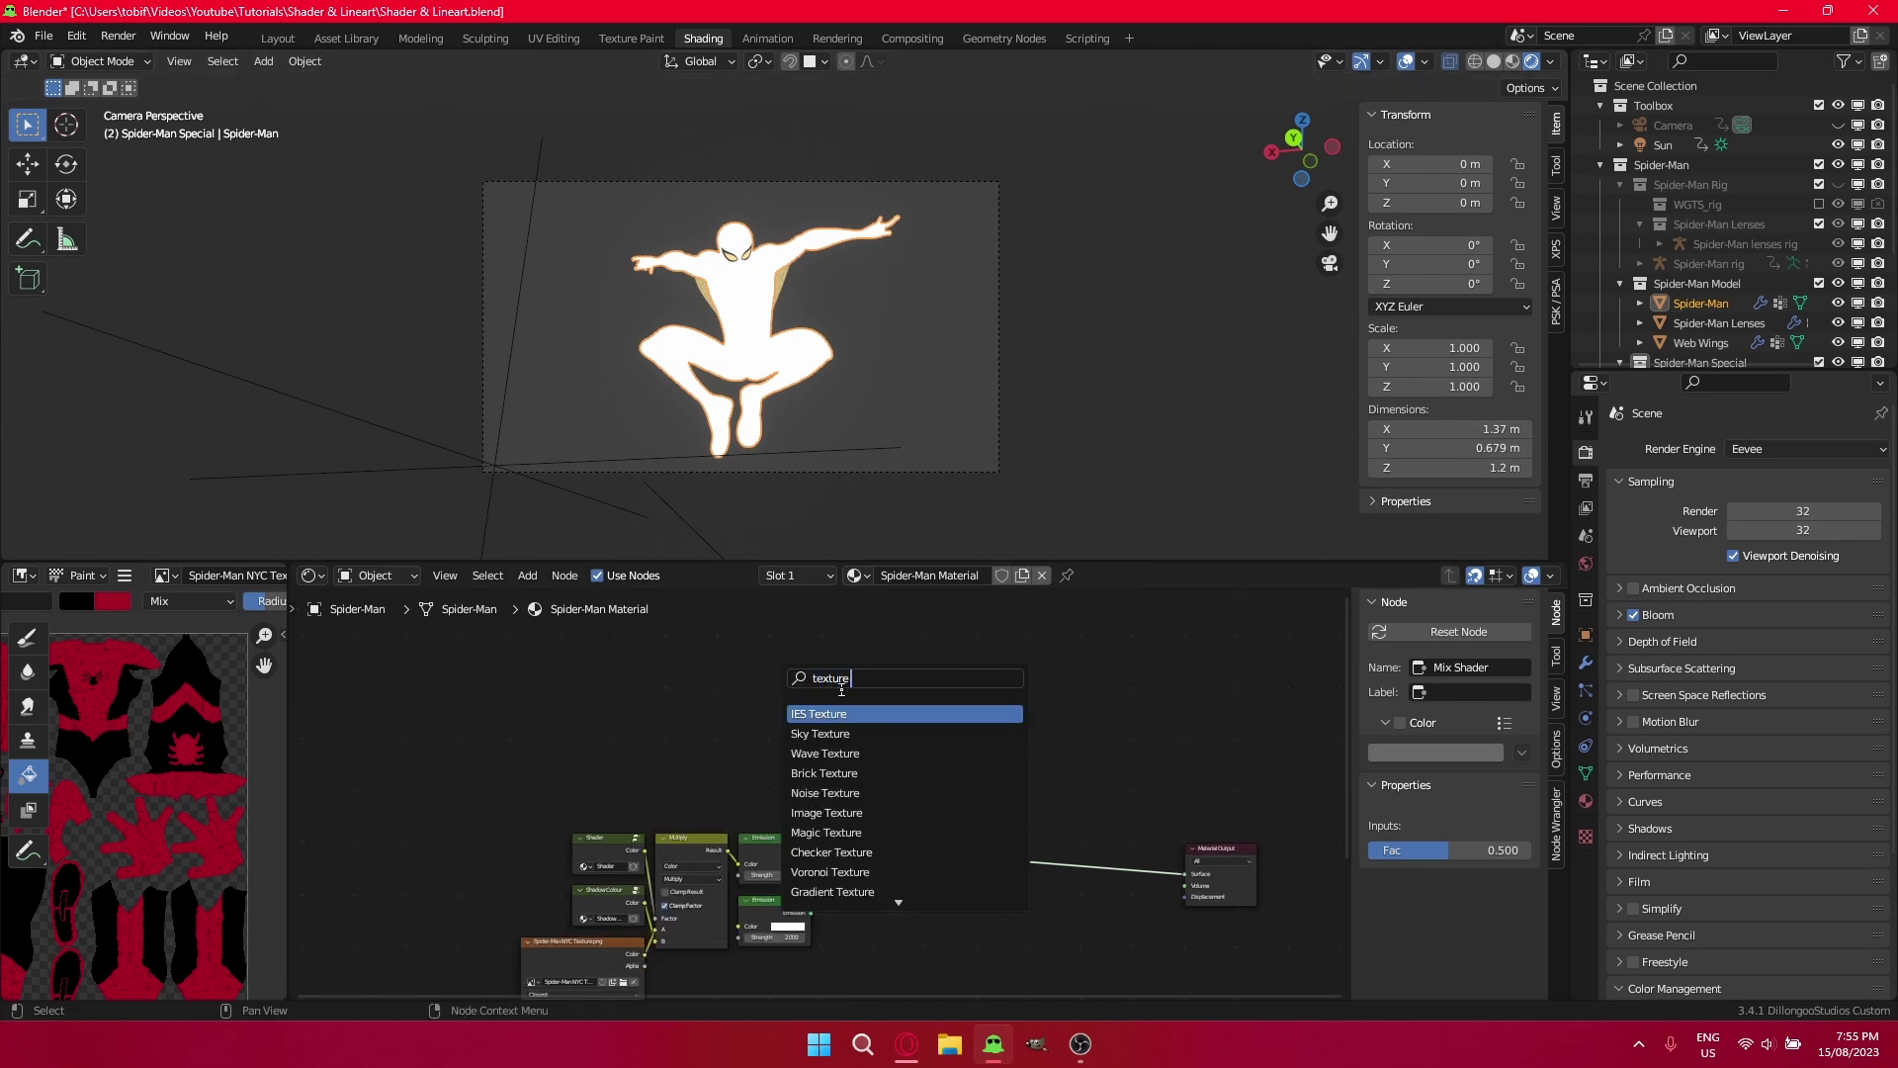
{"action": "type", "text": " c"}
{"action": "left_click", "coordinate": [868, 711]}
{"action": "left_click", "coordinate": [646, 703]}
Set the Texture Coordinate node's object to the Rim Light empty and move the node farther above the shader nodes.
{"action": "scroll", "coordinate": [595, 747], "scroll_direction": "up", "scroll_amount": 5}
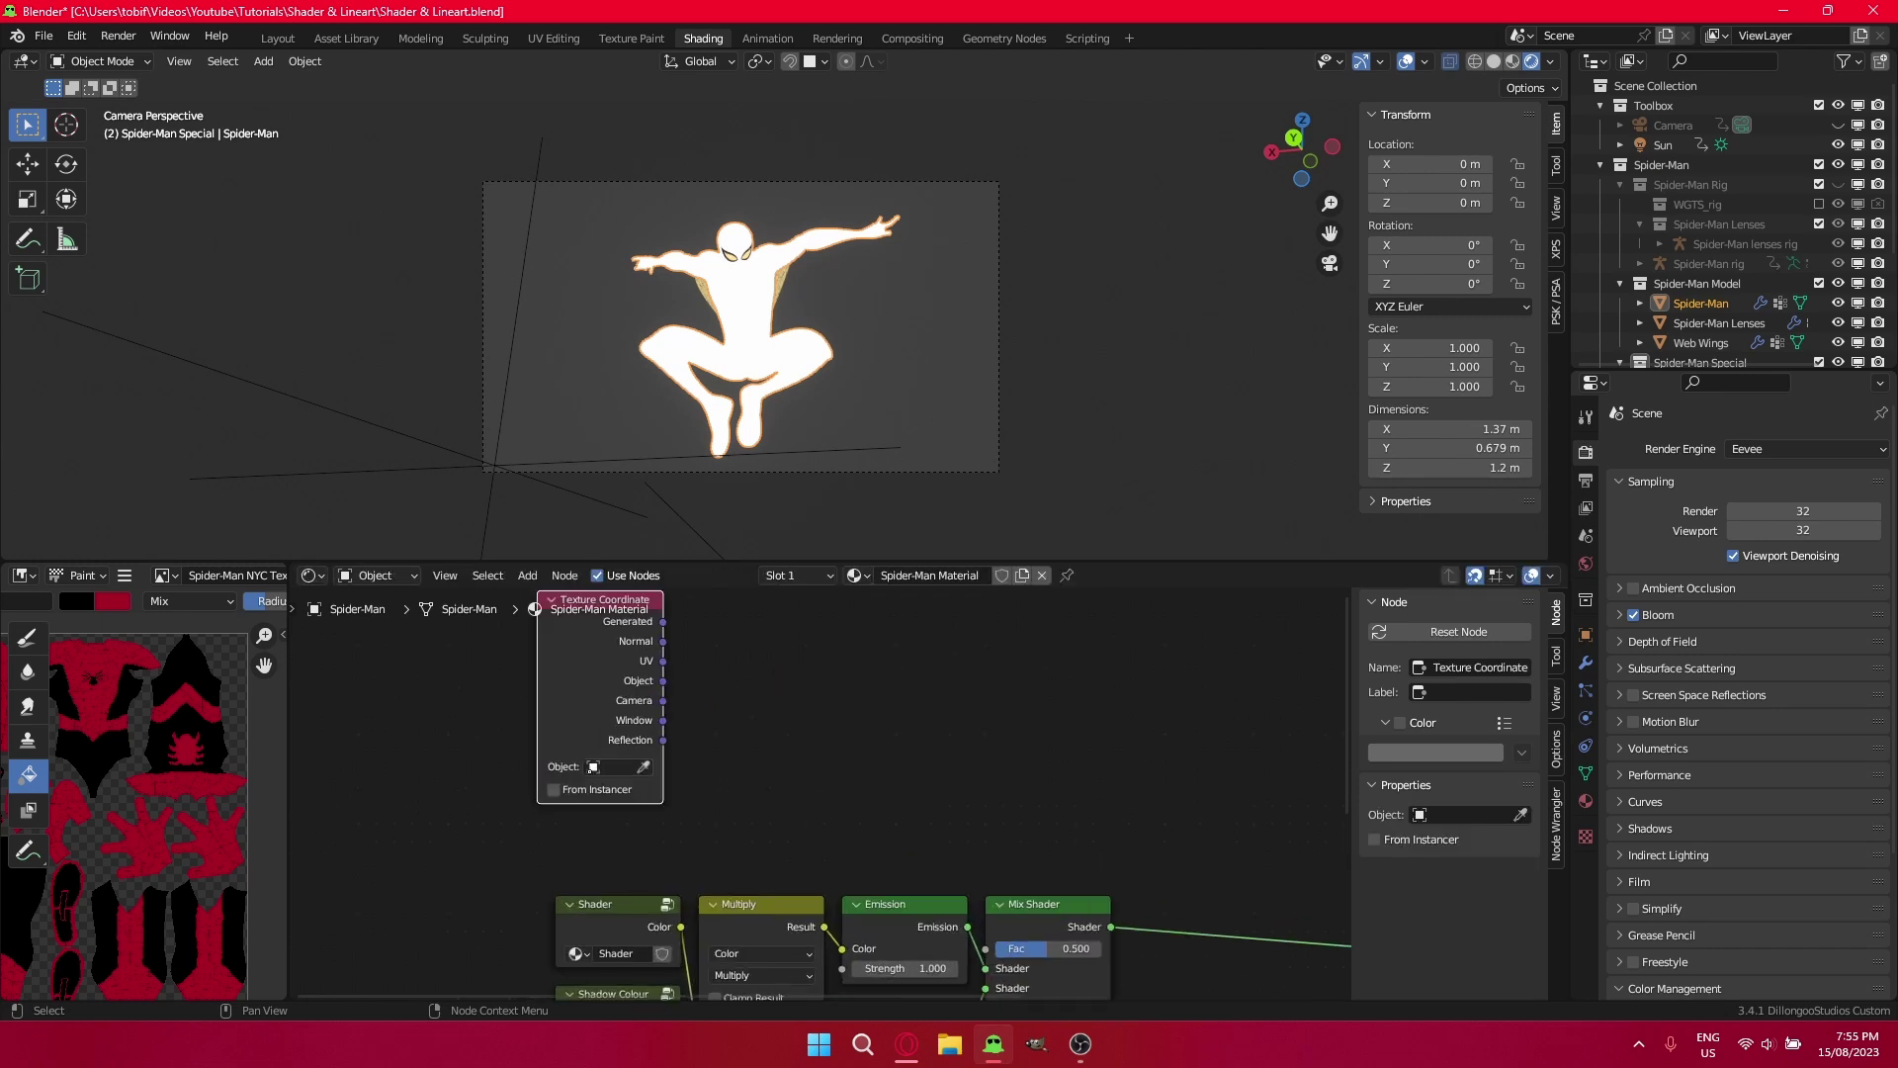
{"action": "left_click", "coordinate": [611, 766]}
{"action": "type", "text": "em"}
{"action": "left_click", "coordinate": [655, 793]}
{"action": "scroll", "coordinate": [672, 748], "scroll_direction": "down", "scroll_amount": 3}
{"action": "middle_click_drag", "start_coordinate": [674, 753], "coordinate": [673, 822]}
{"action": "left_click_drag", "start_coordinate": [615, 750], "coordinate": [627, 666]}
Add a Geometry node and stack it directly beneath the Texture Coordinate node.
{"action": "key", "text": "shift+a"}
{"action": "left_click", "coordinate": [842, 686]}
{"action": "type", "text": "geom"}
{"action": "left_click", "coordinate": [896, 722]}
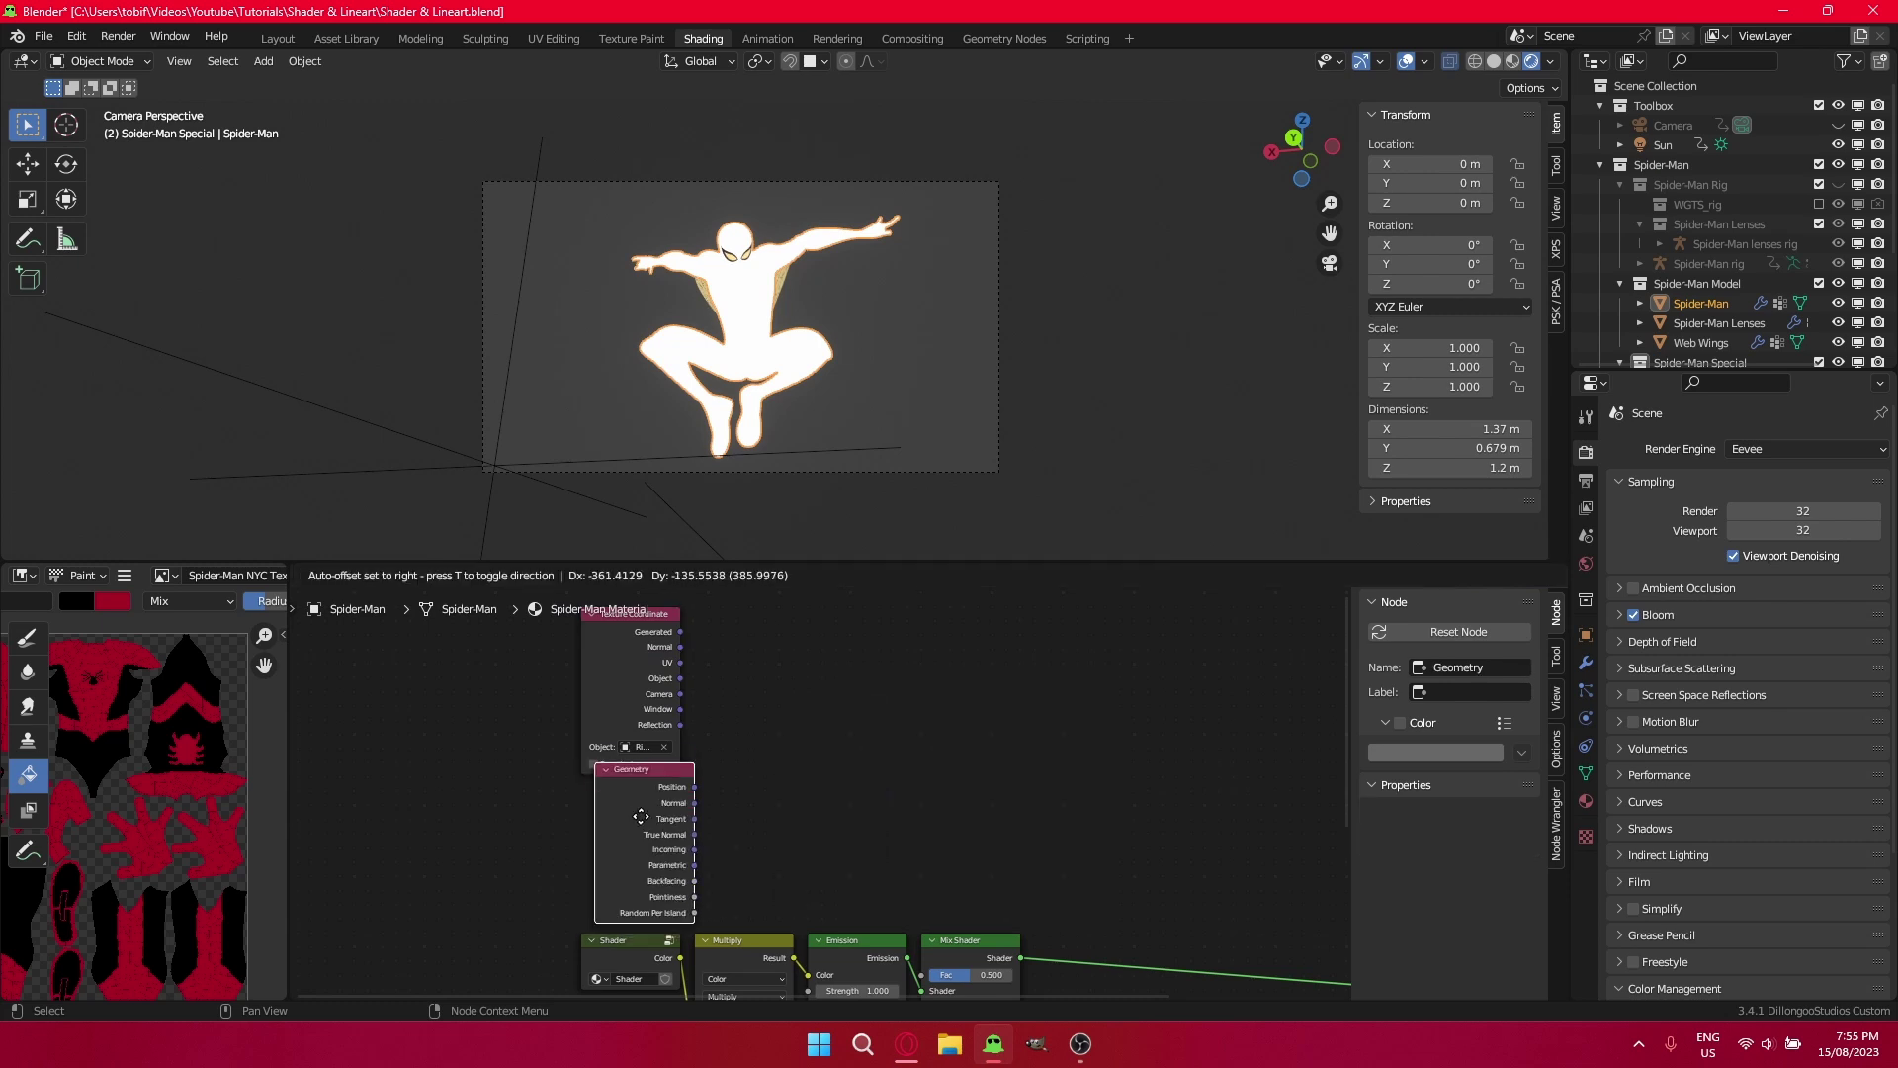
{"action": "left_click", "coordinate": [638, 820]}
{"action": "left_click", "coordinate": [638, 730], "text": "shift"}
{"action": "left_click_drag", "start_coordinate": [638, 730], "coordinate": [638, 672]}
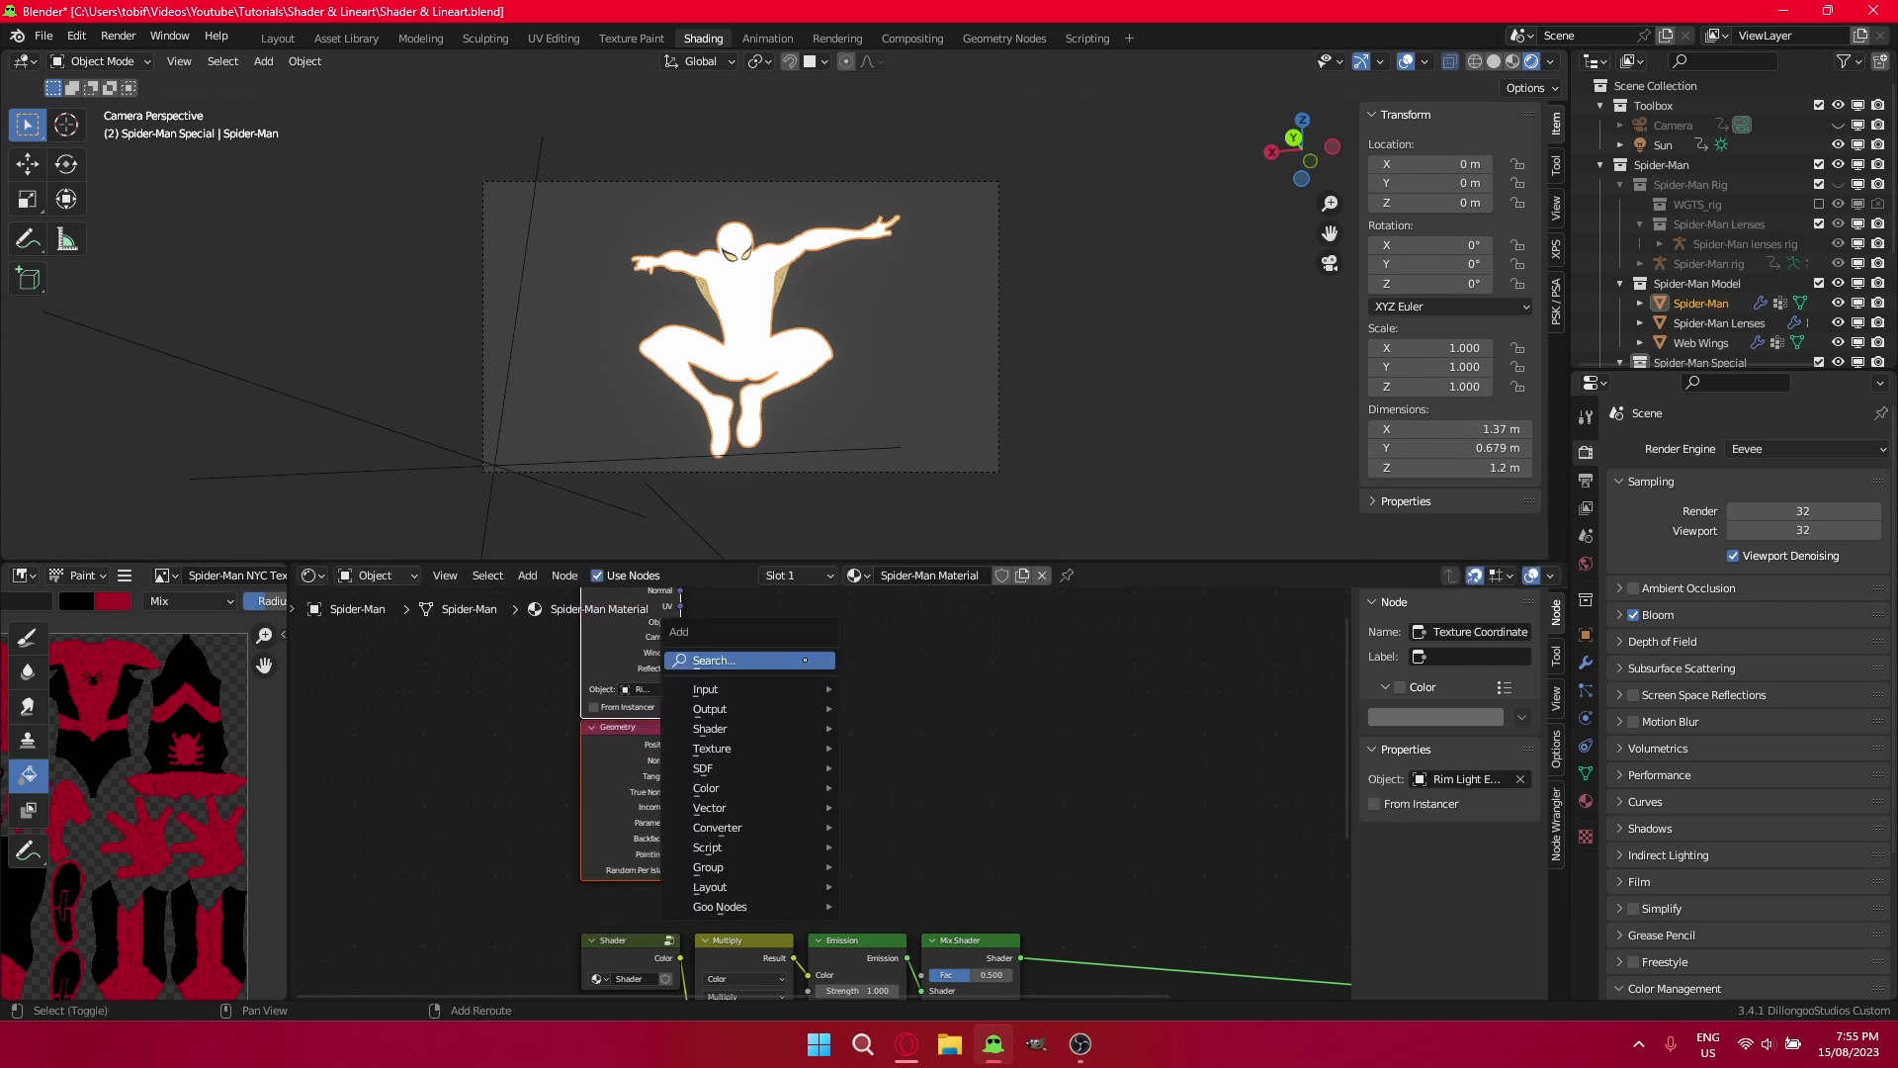
Add a Vector Math node beside the Texture Coordinate node and set its operation to Dot Product.
{"action": "key", "text": "shift+a"}
{"action": "left_click", "coordinate": [805, 660]}
{"action": "type", "text": "vector"}
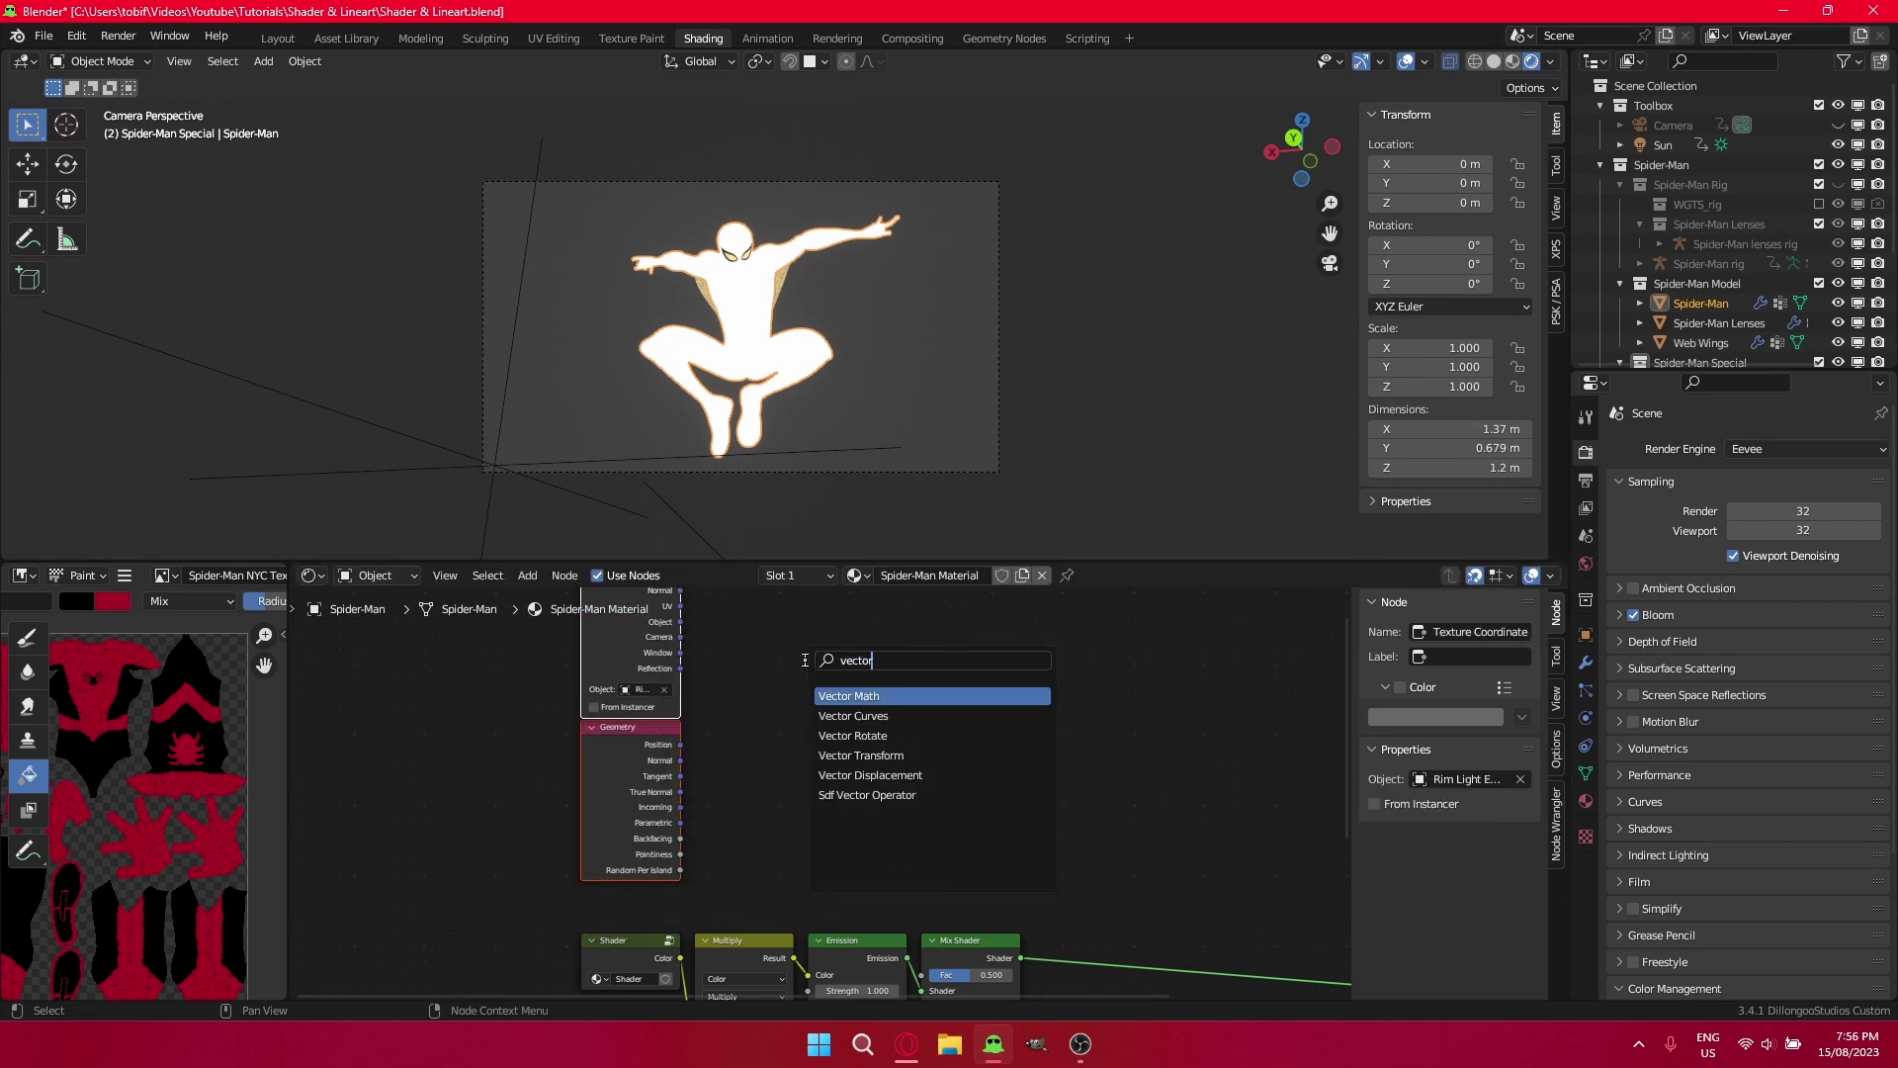
{"action": "type", "text": " mat"}
{"action": "key", "text": "Return"}
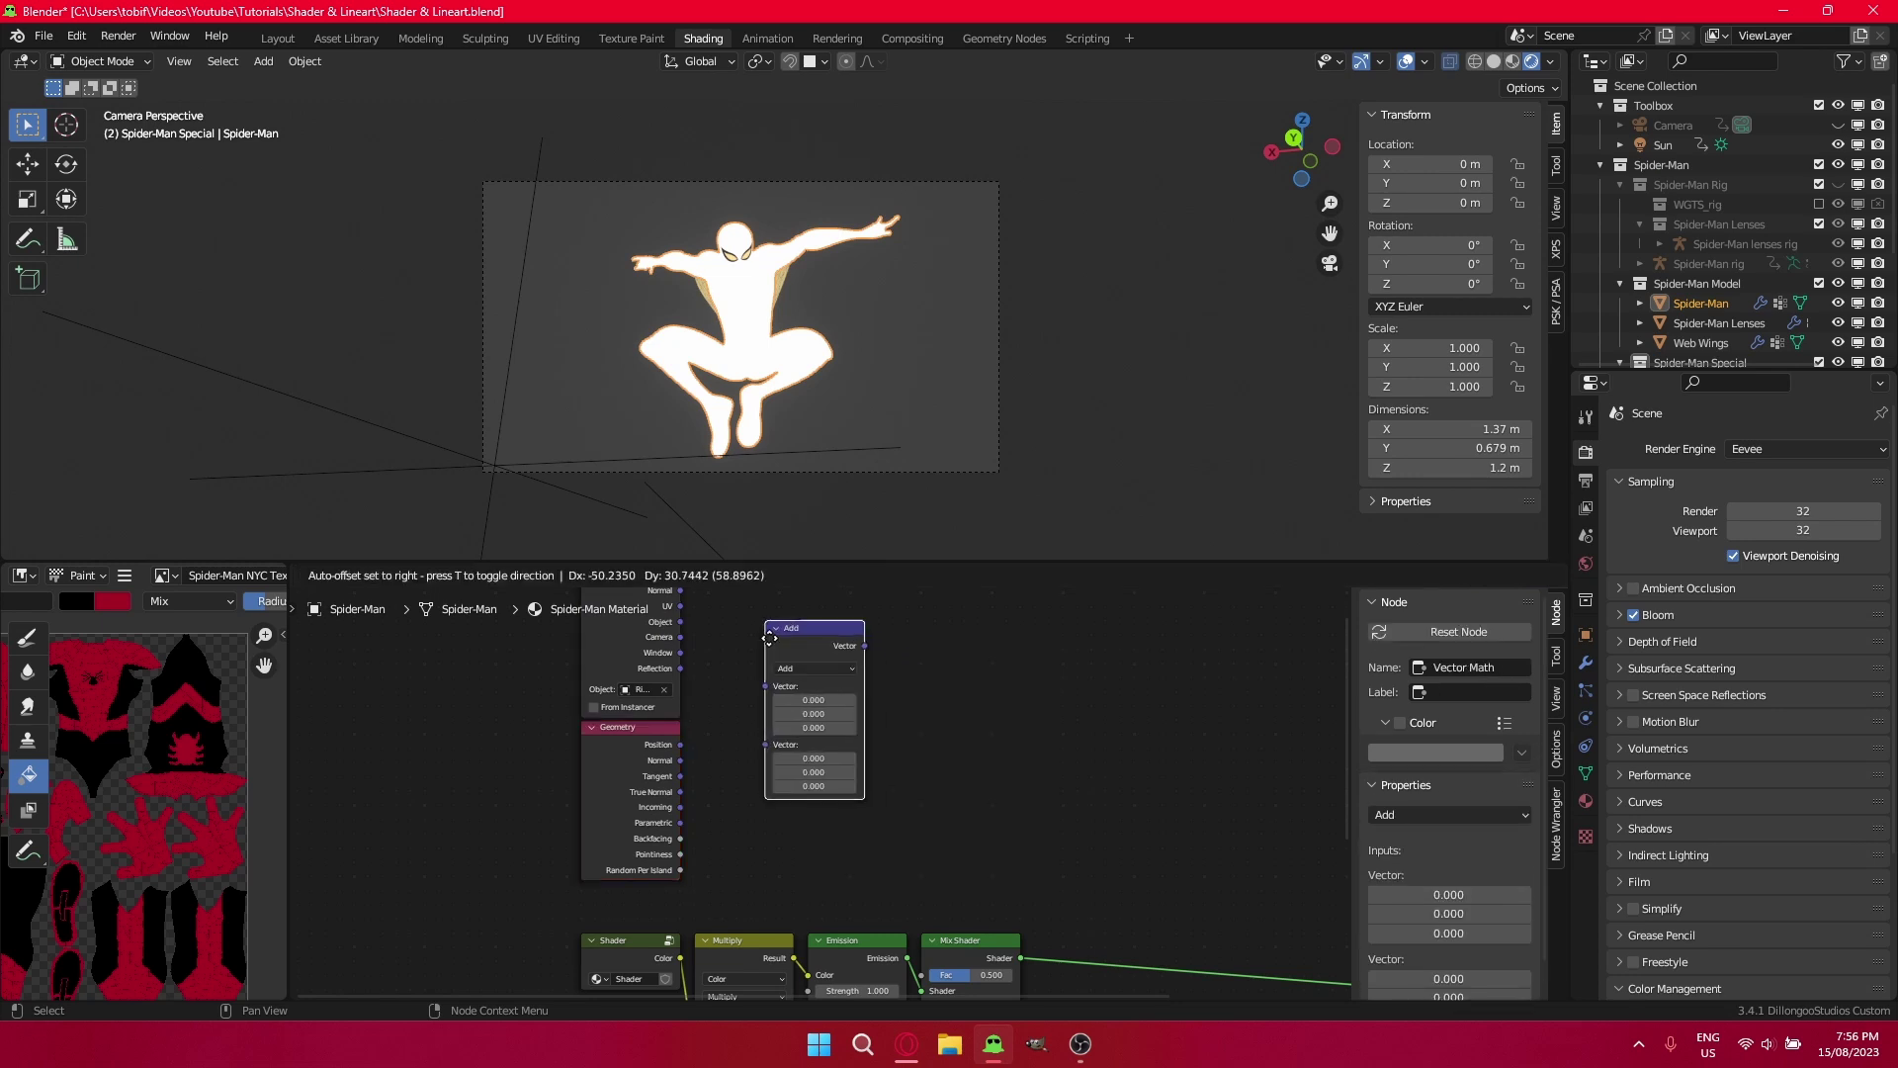
{"action": "left_click", "coordinate": [827, 674]}
{"action": "scroll", "coordinate": [828, 673], "scroll_direction": "up", "scroll_amount": 1}
{"action": "left_click", "coordinate": [816, 667]}
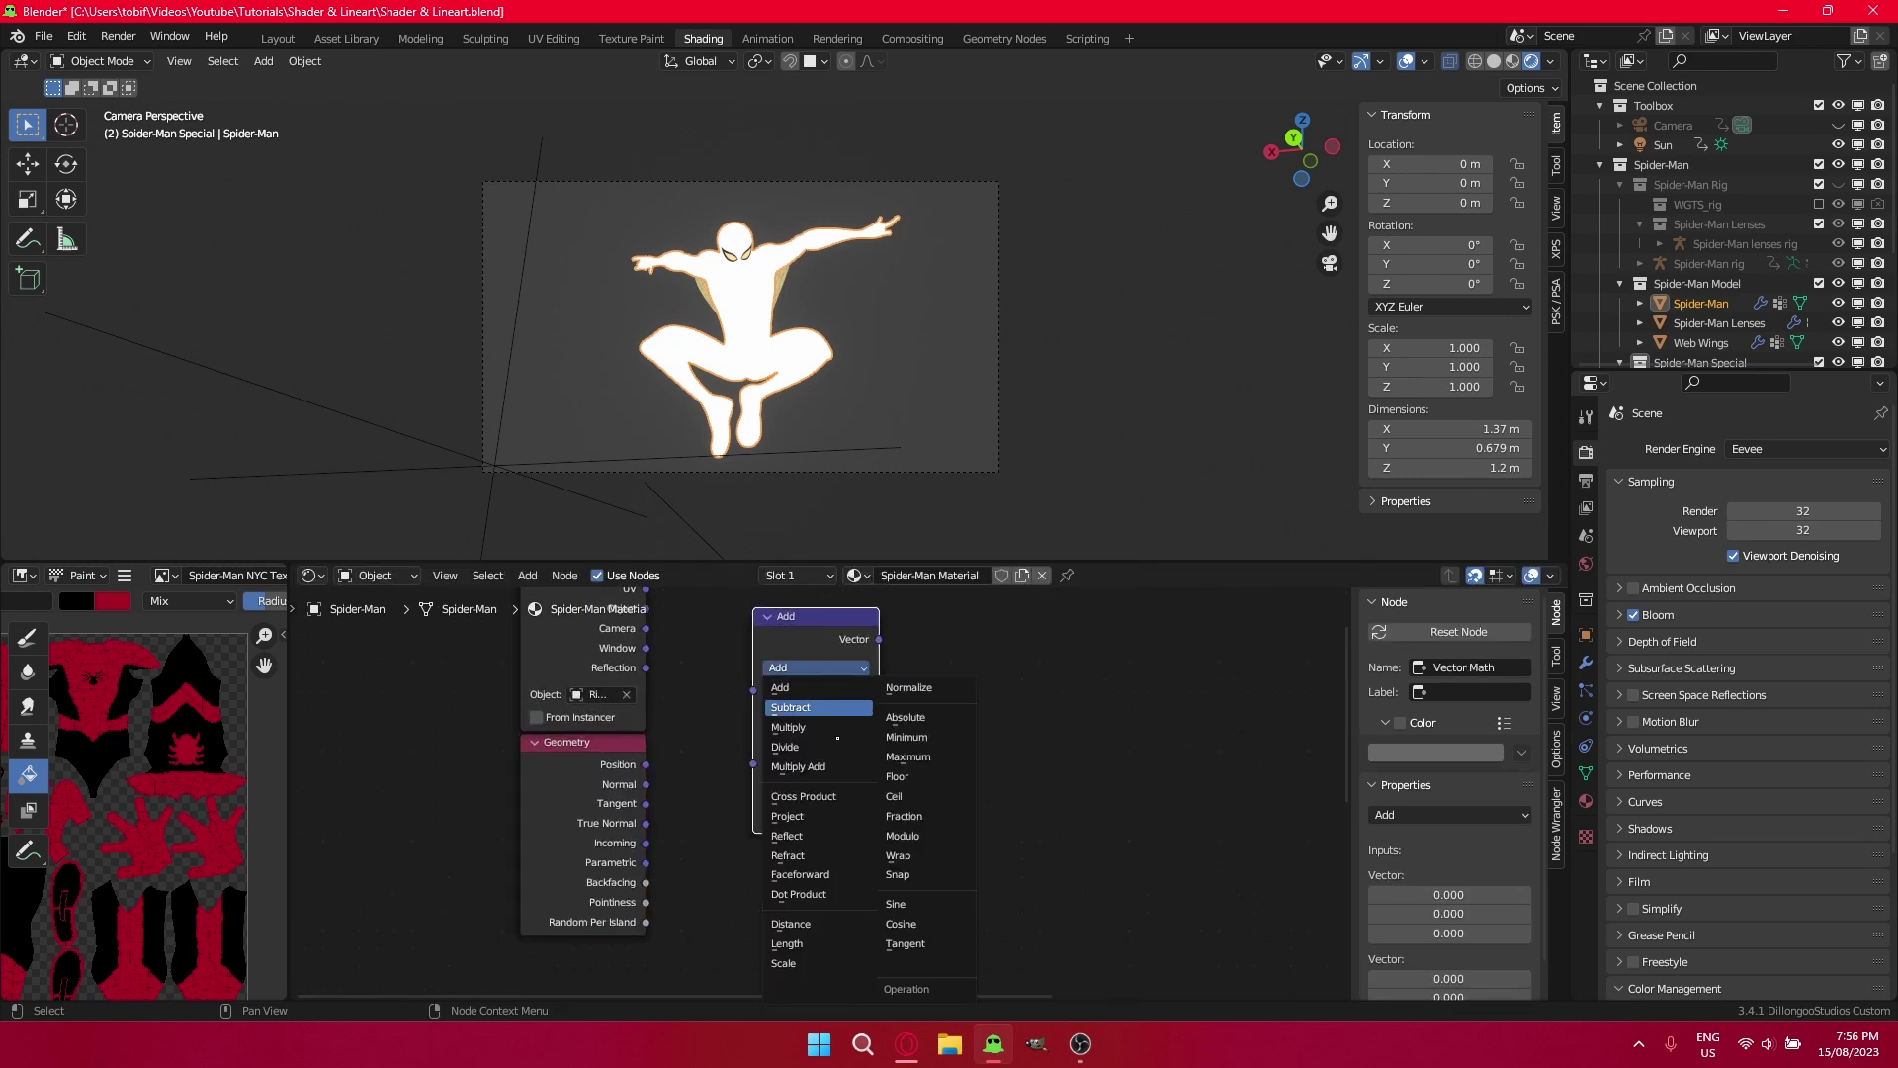
{"action": "left_click", "coordinate": [799, 894]}
Connect the Texture Coordinate Object output and the Geometry Normal output to the two Dot Product vectors.
{"action": "middle_click_drag", "start_coordinate": [739, 722], "coordinate": [797, 795]}
{"action": "scroll", "coordinate": [816, 845], "scroll_direction": "down", "scroll_amount": 1}
{"action": "left_click_drag", "start_coordinate": [710, 690], "coordinate": [810, 762]}
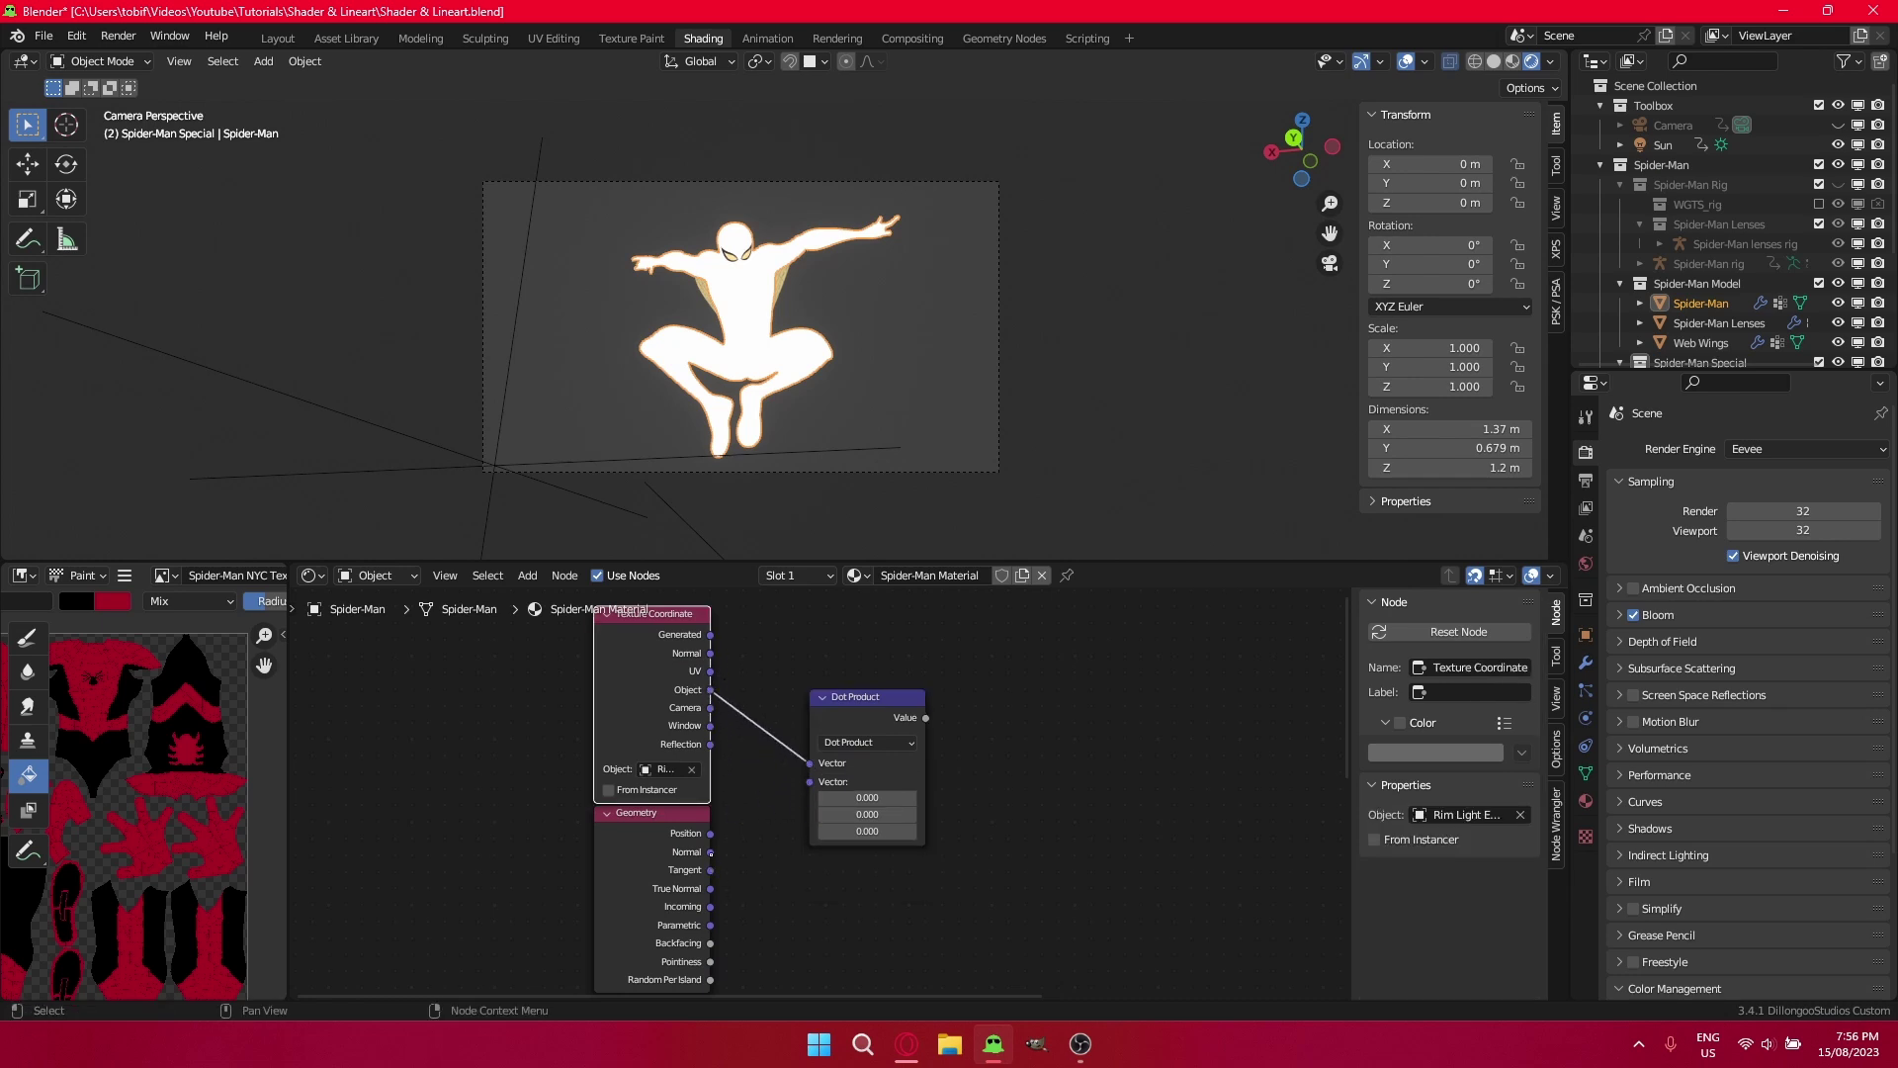
{"action": "left_click_drag", "start_coordinate": [709, 852], "coordinate": [809, 782]}
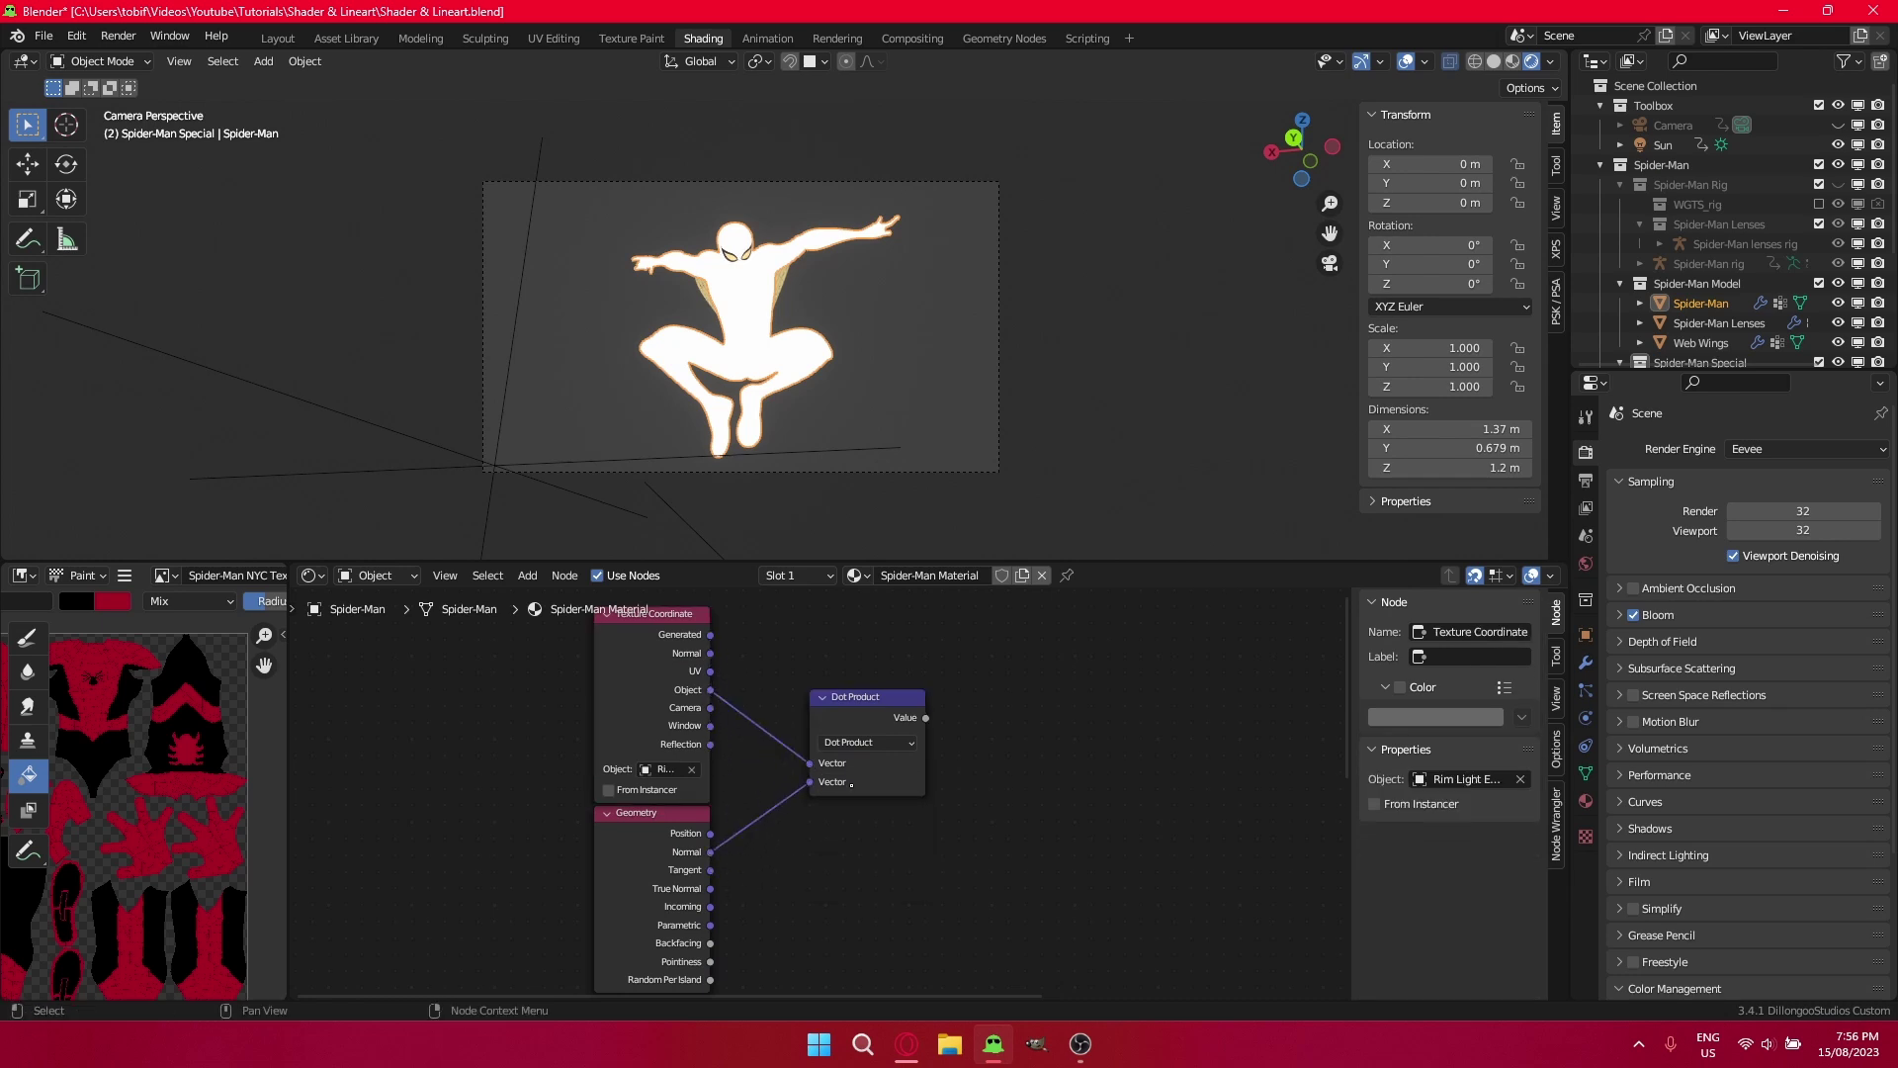
Preview the Dot Product value on the model through the Material Output, and place the node right beside Texture Coordinate.
{"action": "left_click", "coordinate": [893, 712], "text": "ctrl+shift"}
{"action": "scroll", "coordinate": [787, 747], "scroll_direction": "down", "scroll_amount": 2}
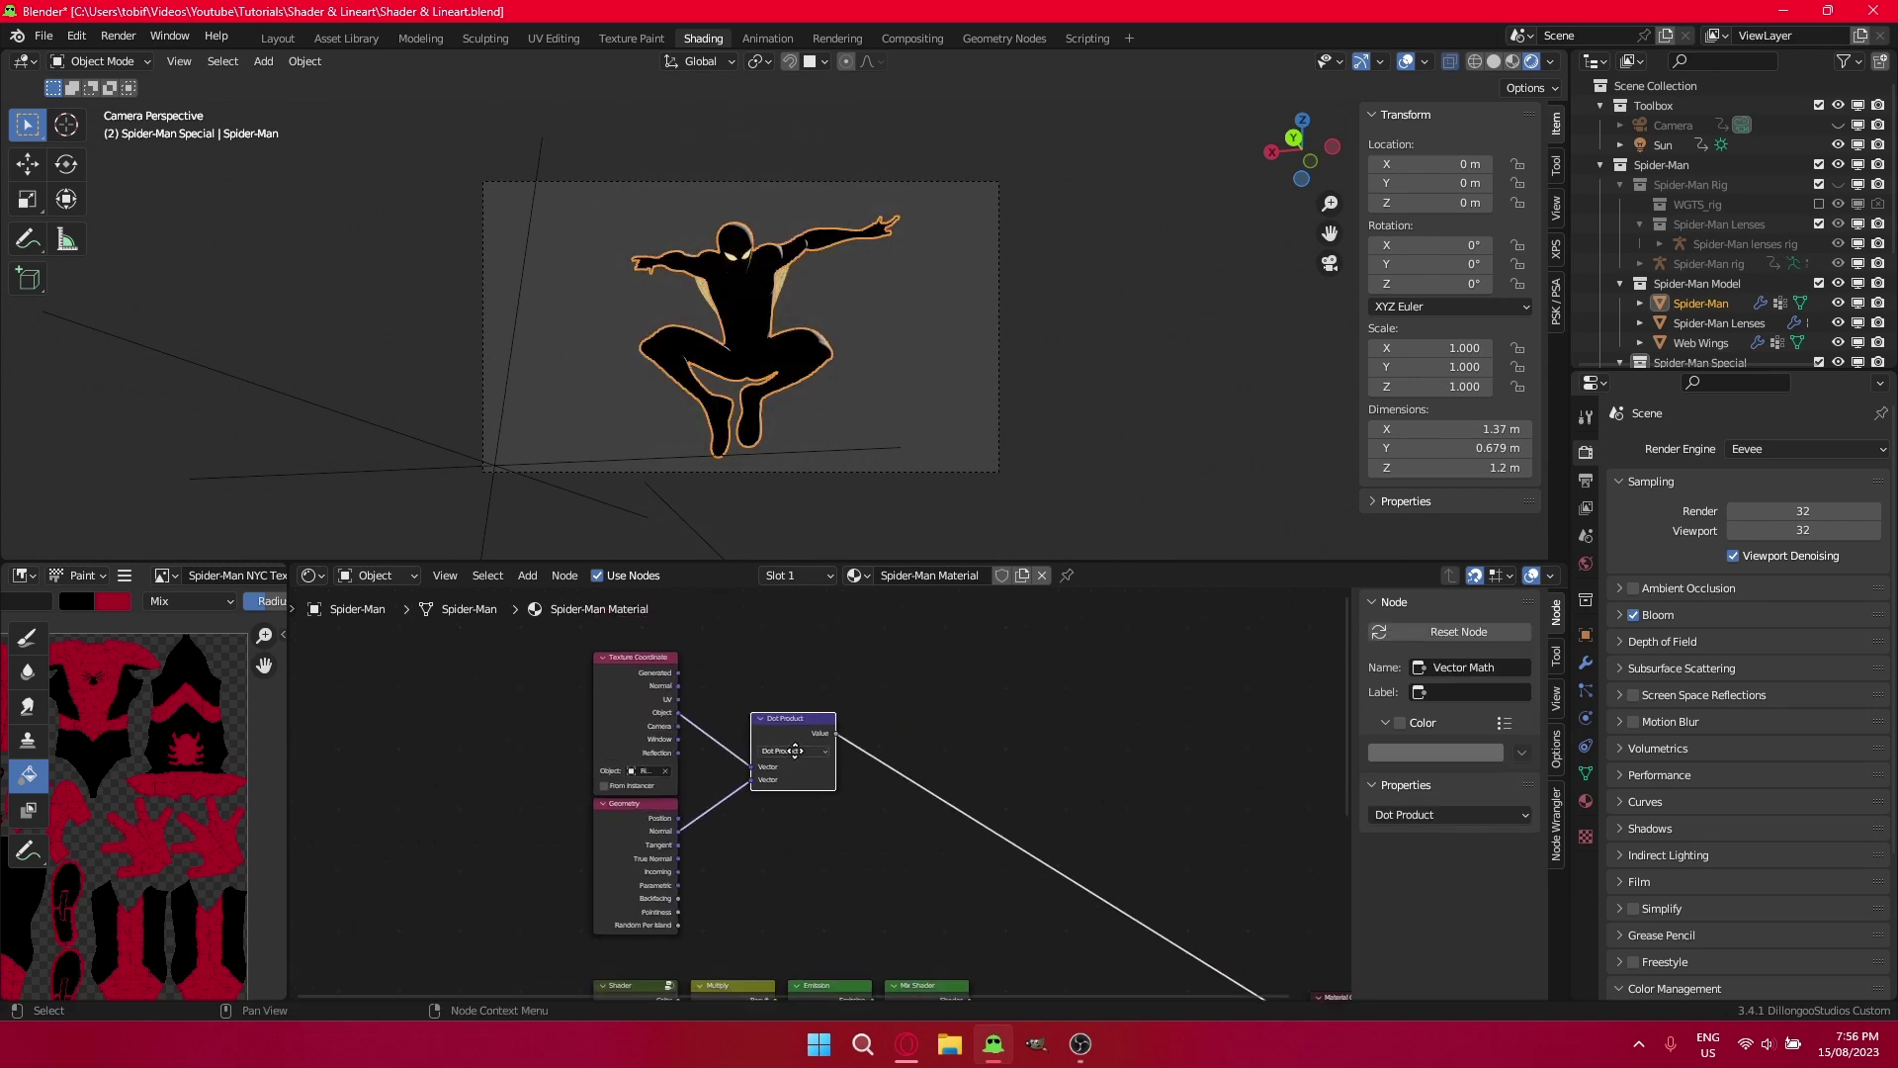
{"action": "scroll", "coordinate": [802, 397], "scroll_direction": "up", "scroll_amount": 6}
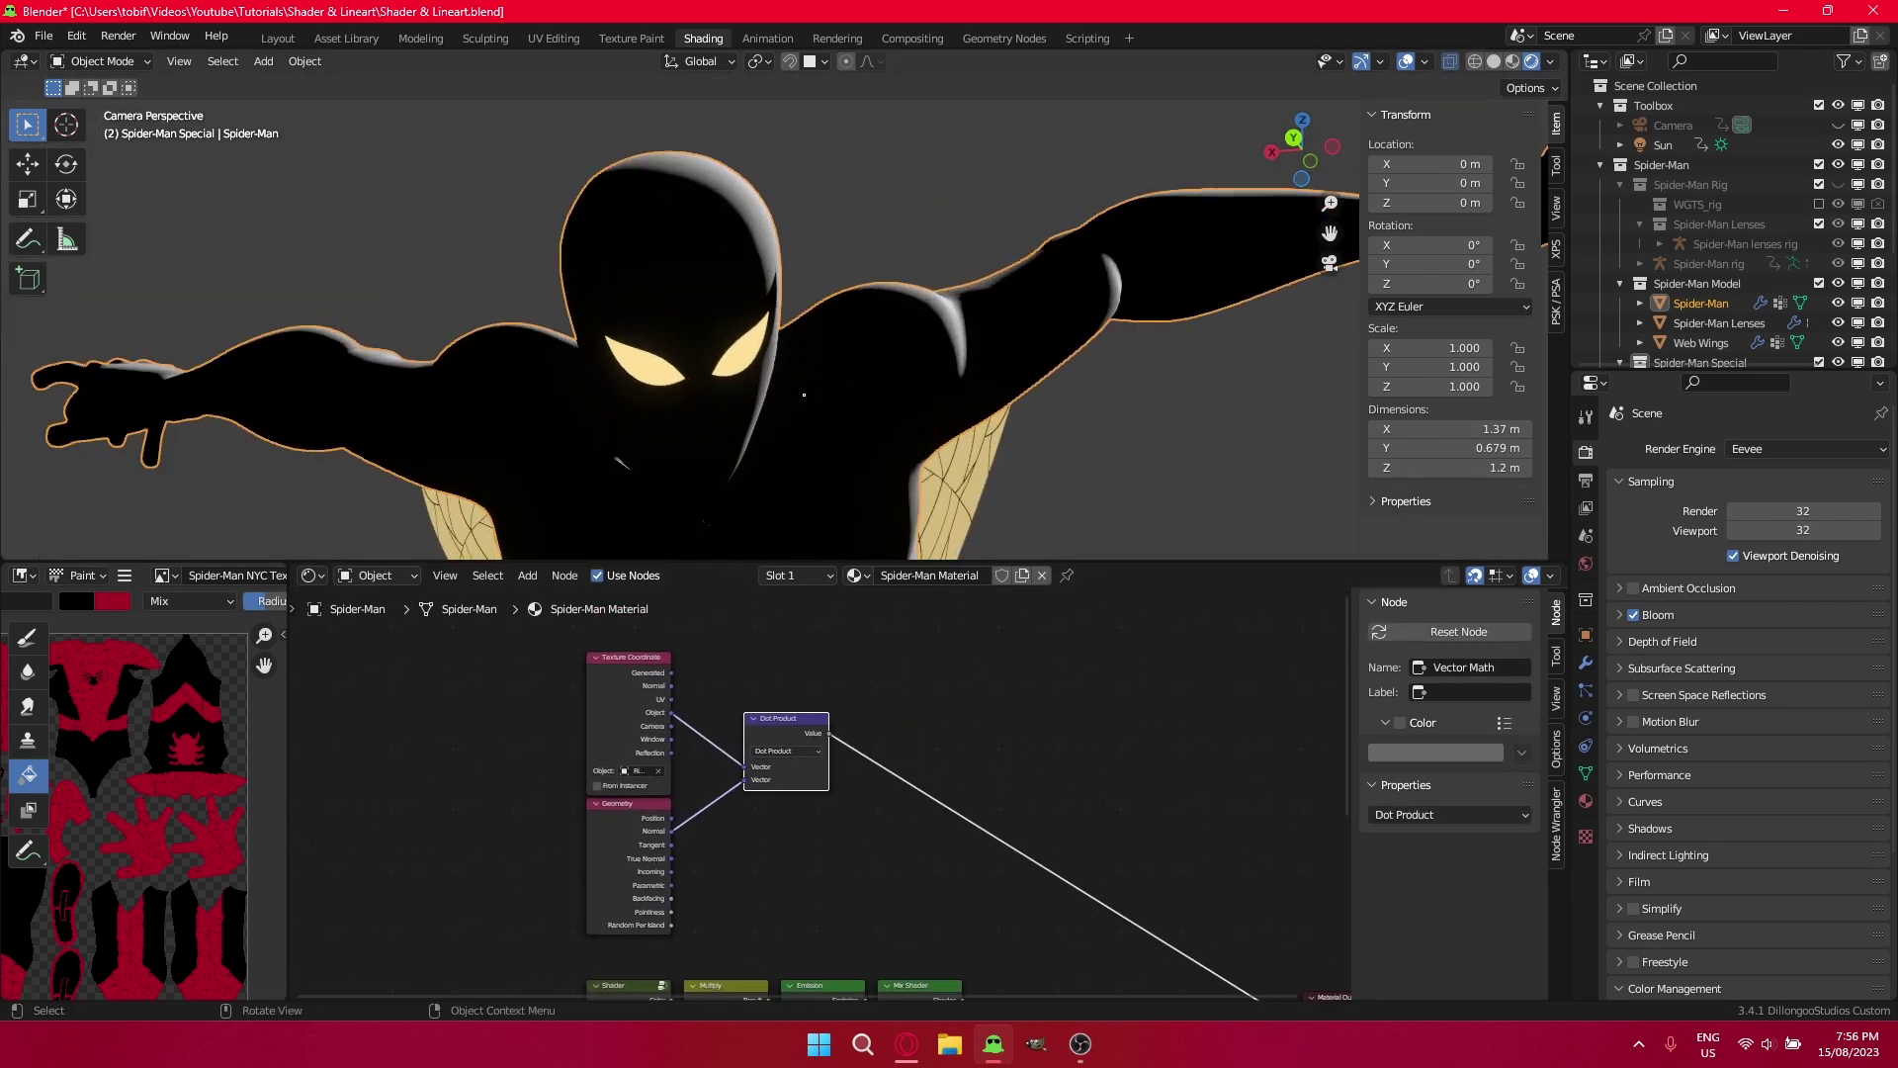
{"action": "scroll", "coordinate": [802, 397], "scroll_direction": "down", "scroll_amount": 3}
{"action": "left_click_drag", "start_coordinate": [791, 719], "coordinate": [734, 661]}
{"action": "scroll", "coordinate": [734, 660], "scroll_direction": "down", "scroll_amount": 1}
{"action": "scroll", "coordinate": [695, 373], "scroll_direction": "down", "scroll_amount": 5}
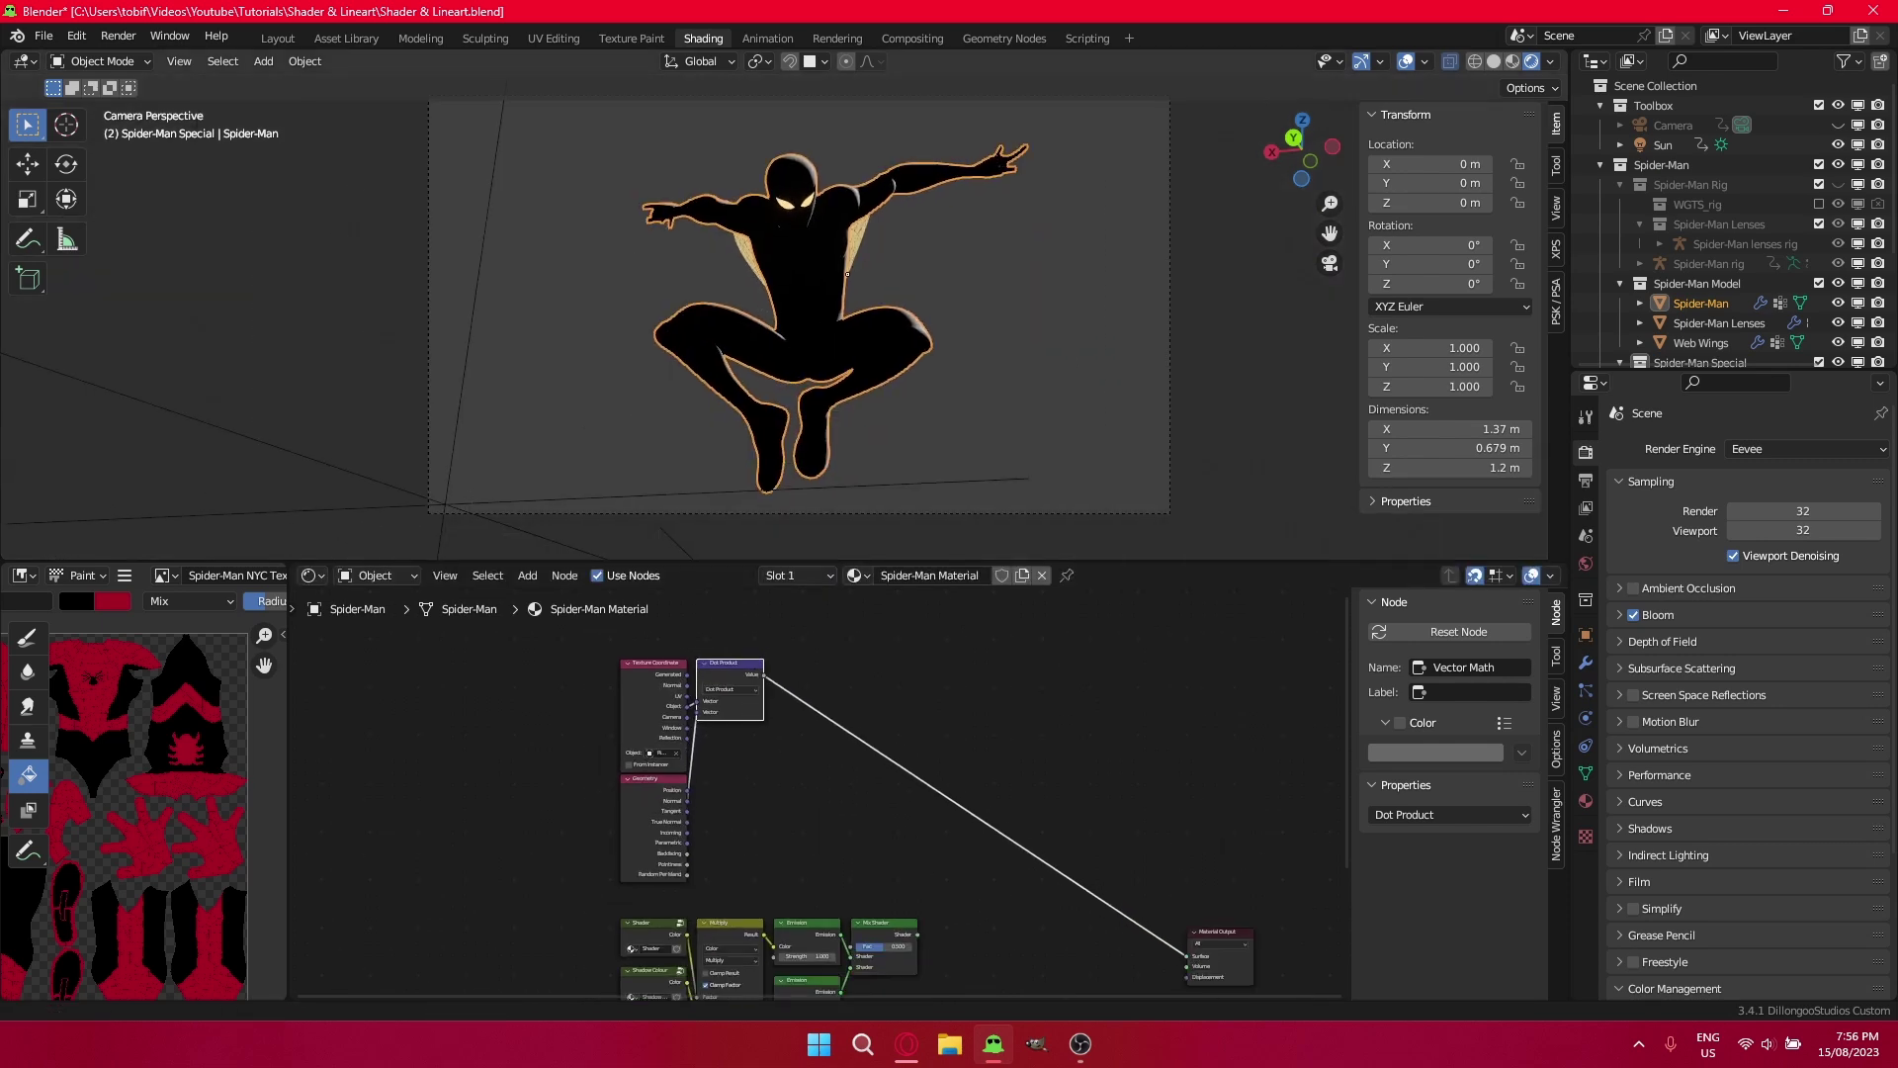
Try an Invert node between the Dot Product and the Material Output, and remove it while keeping the link.
{"action": "left_click_drag", "start_coordinate": [765, 675], "coordinate": [806, 701]}
{"action": "type", "text": "inv"}
{"action": "key", "text": "Return"}
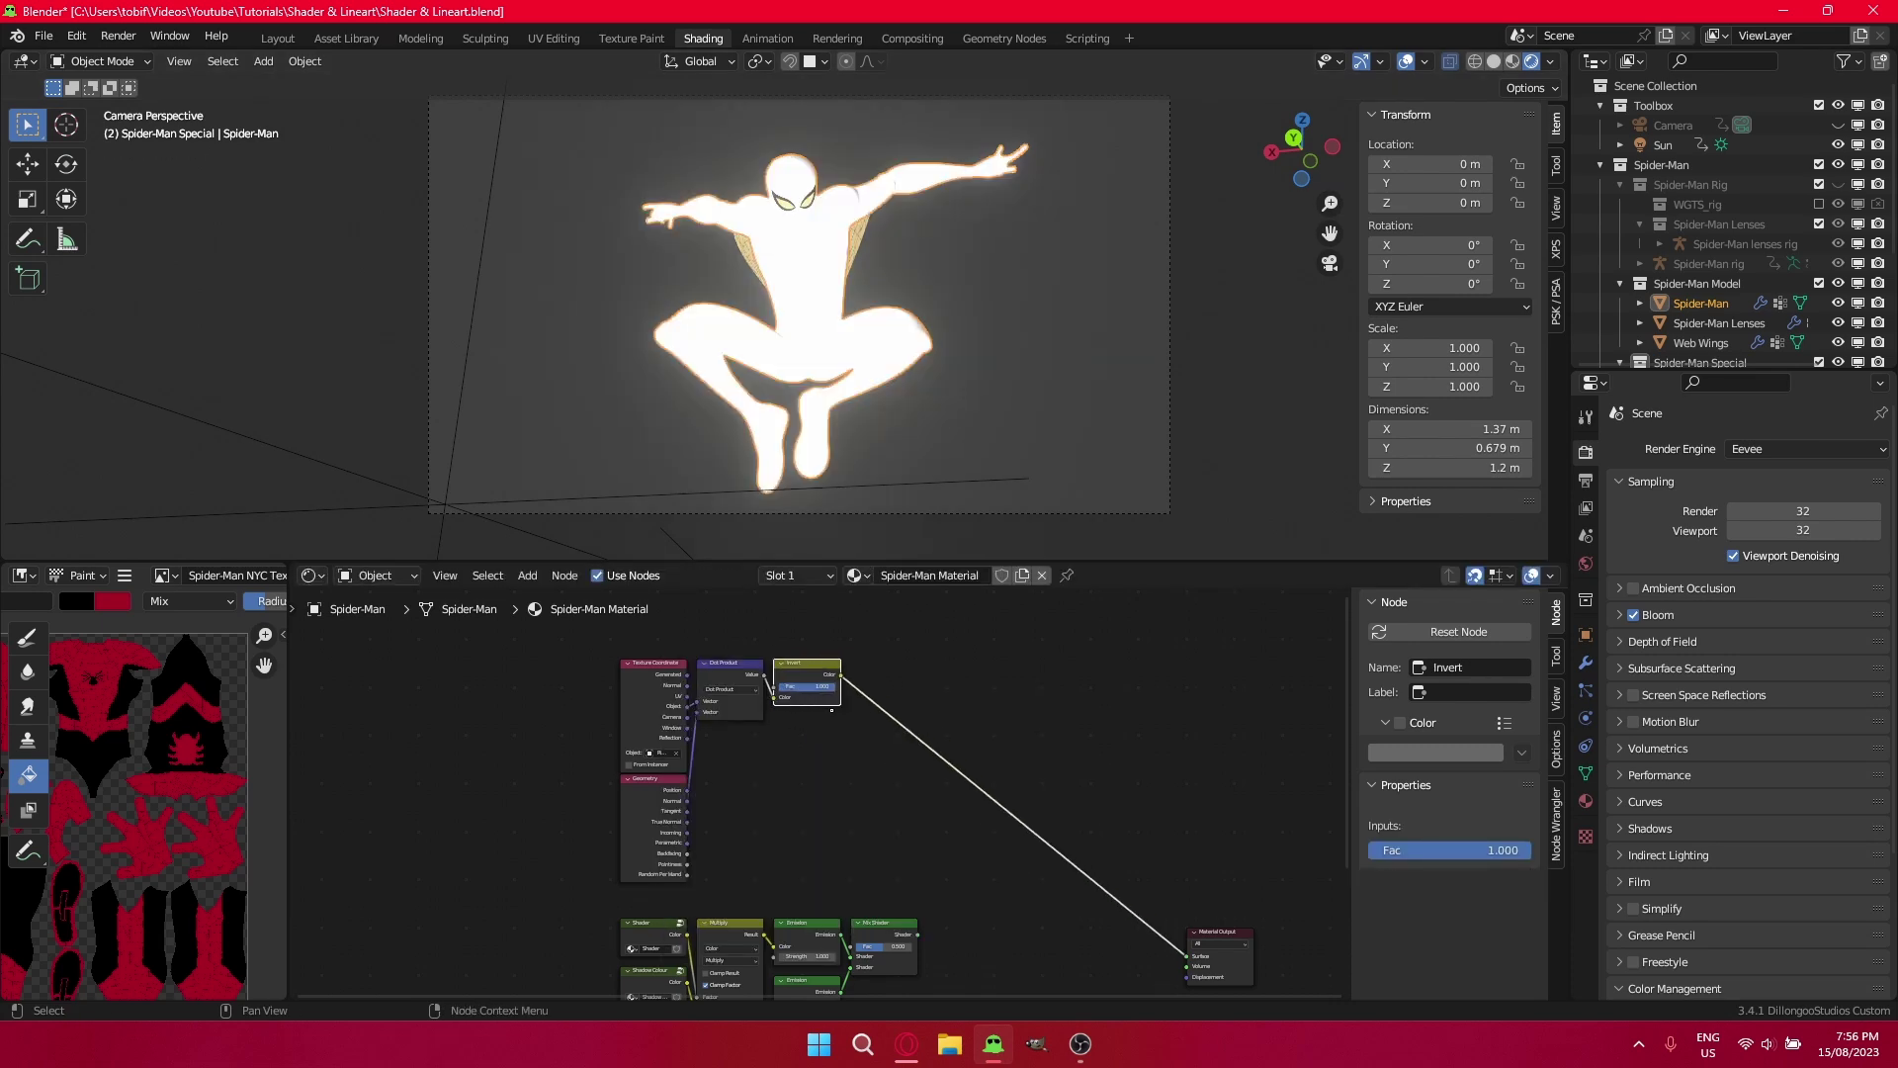
{"action": "scroll", "coordinate": [821, 205], "scroll_direction": "up", "scroll_amount": 8}
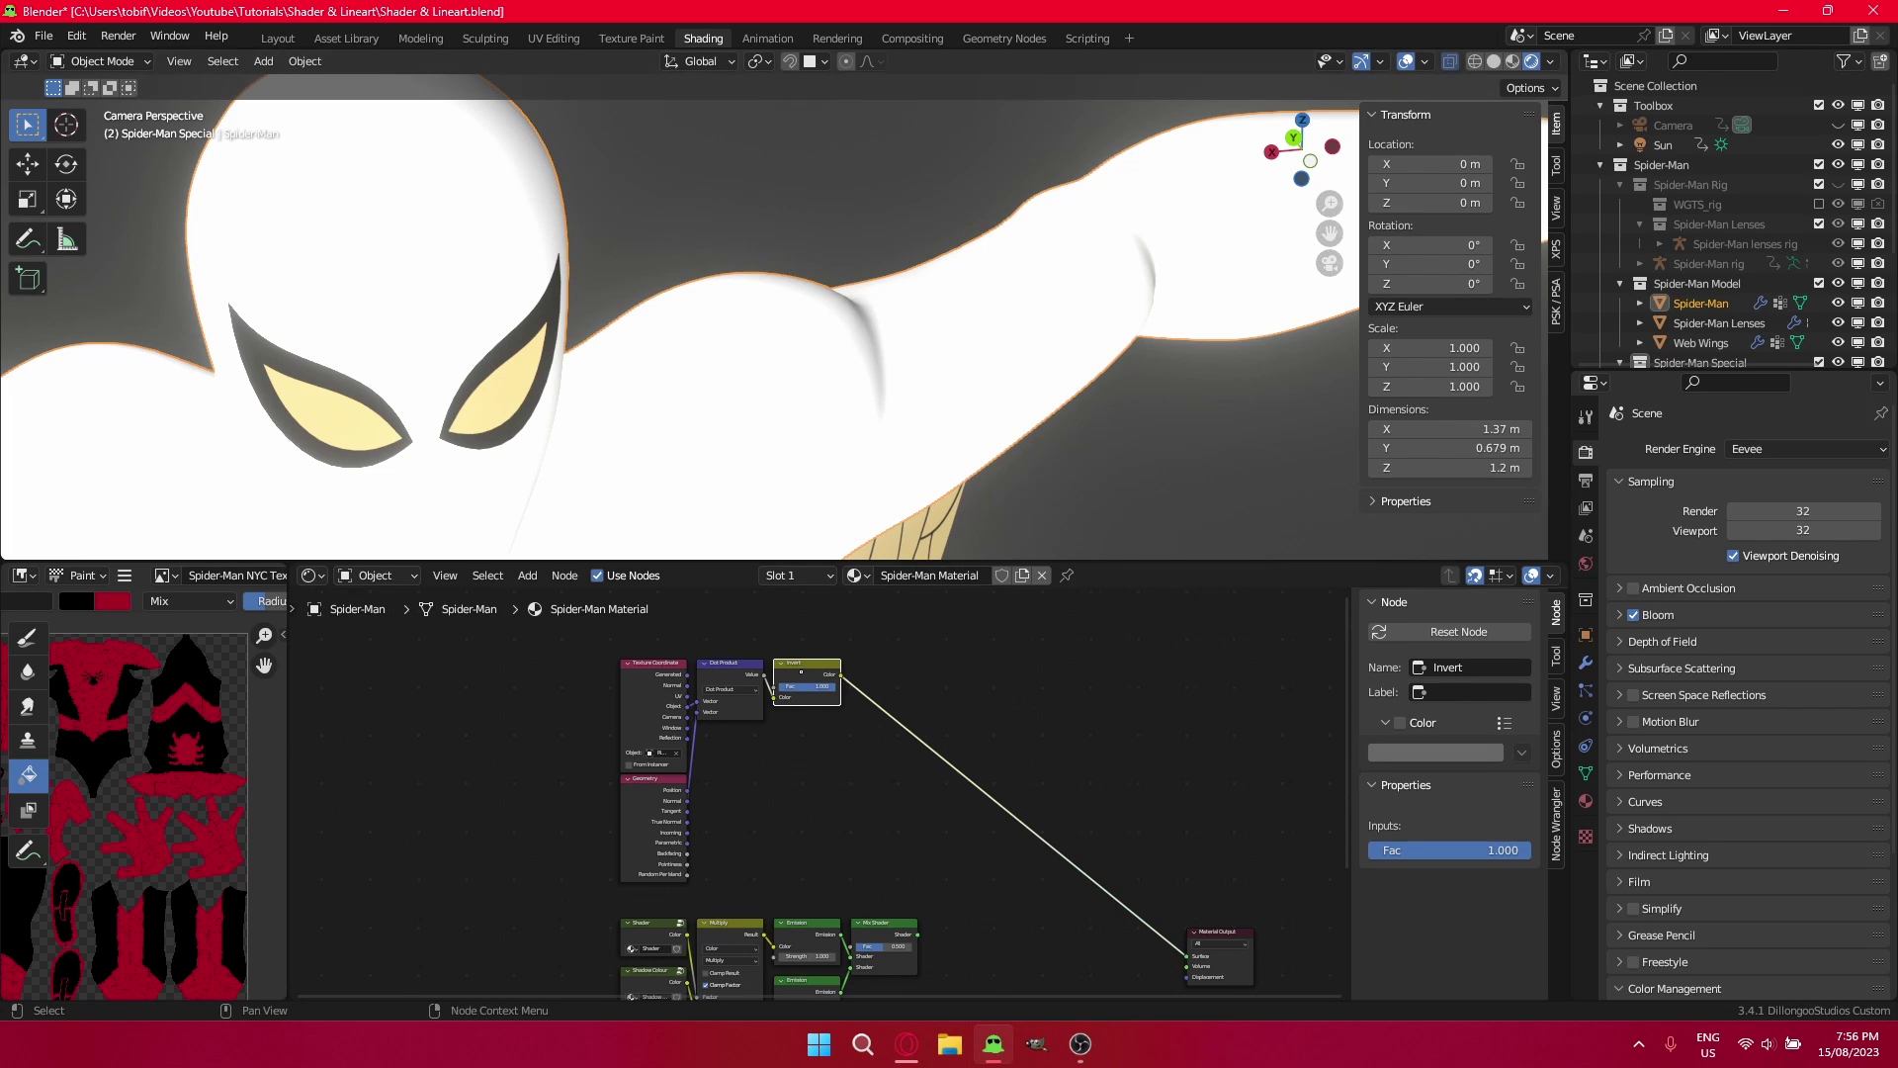
{"action": "key", "text": "ctrl+x"}
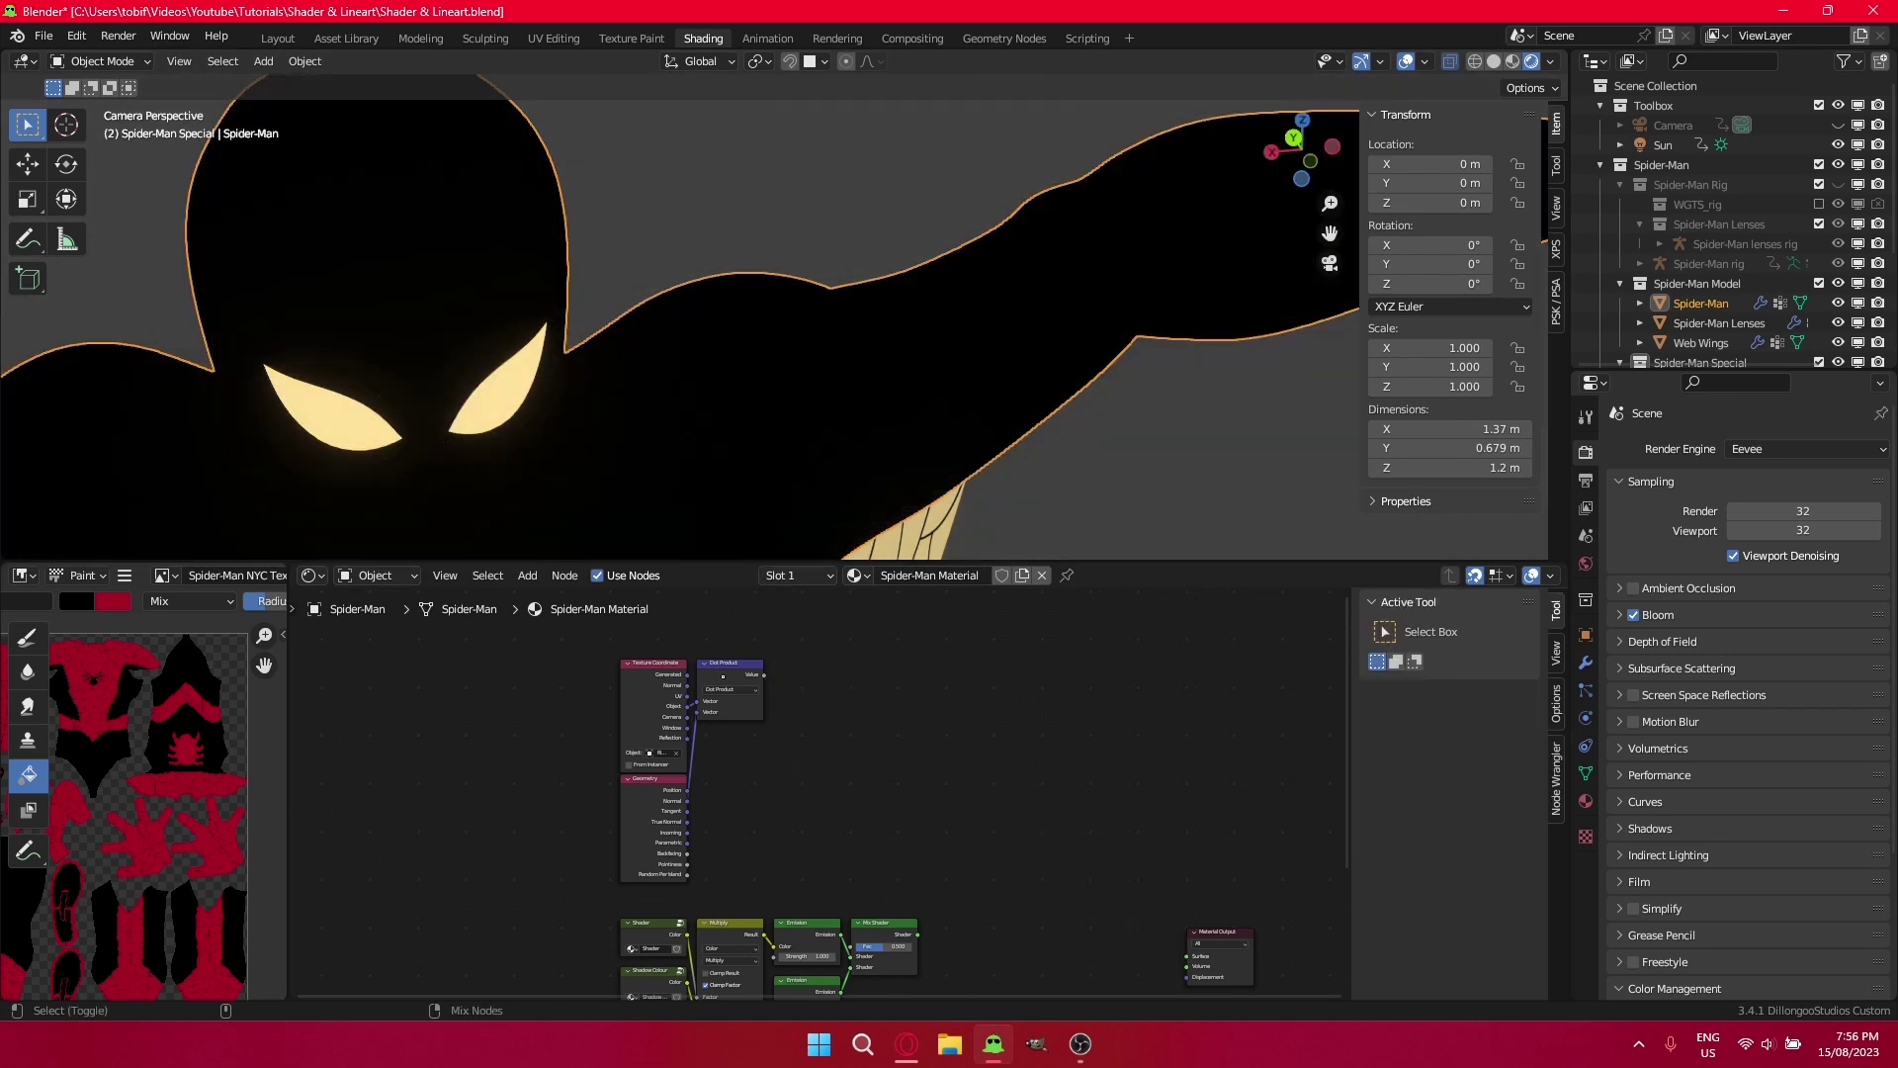
{"action": "scroll", "coordinate": [721, 773], "scroll_direction": "down", "scroll_amount": 2}
{"action": "scroll", "coordinate": [684, 400], "scroll_direction": "down", "scroll_amount": 8}
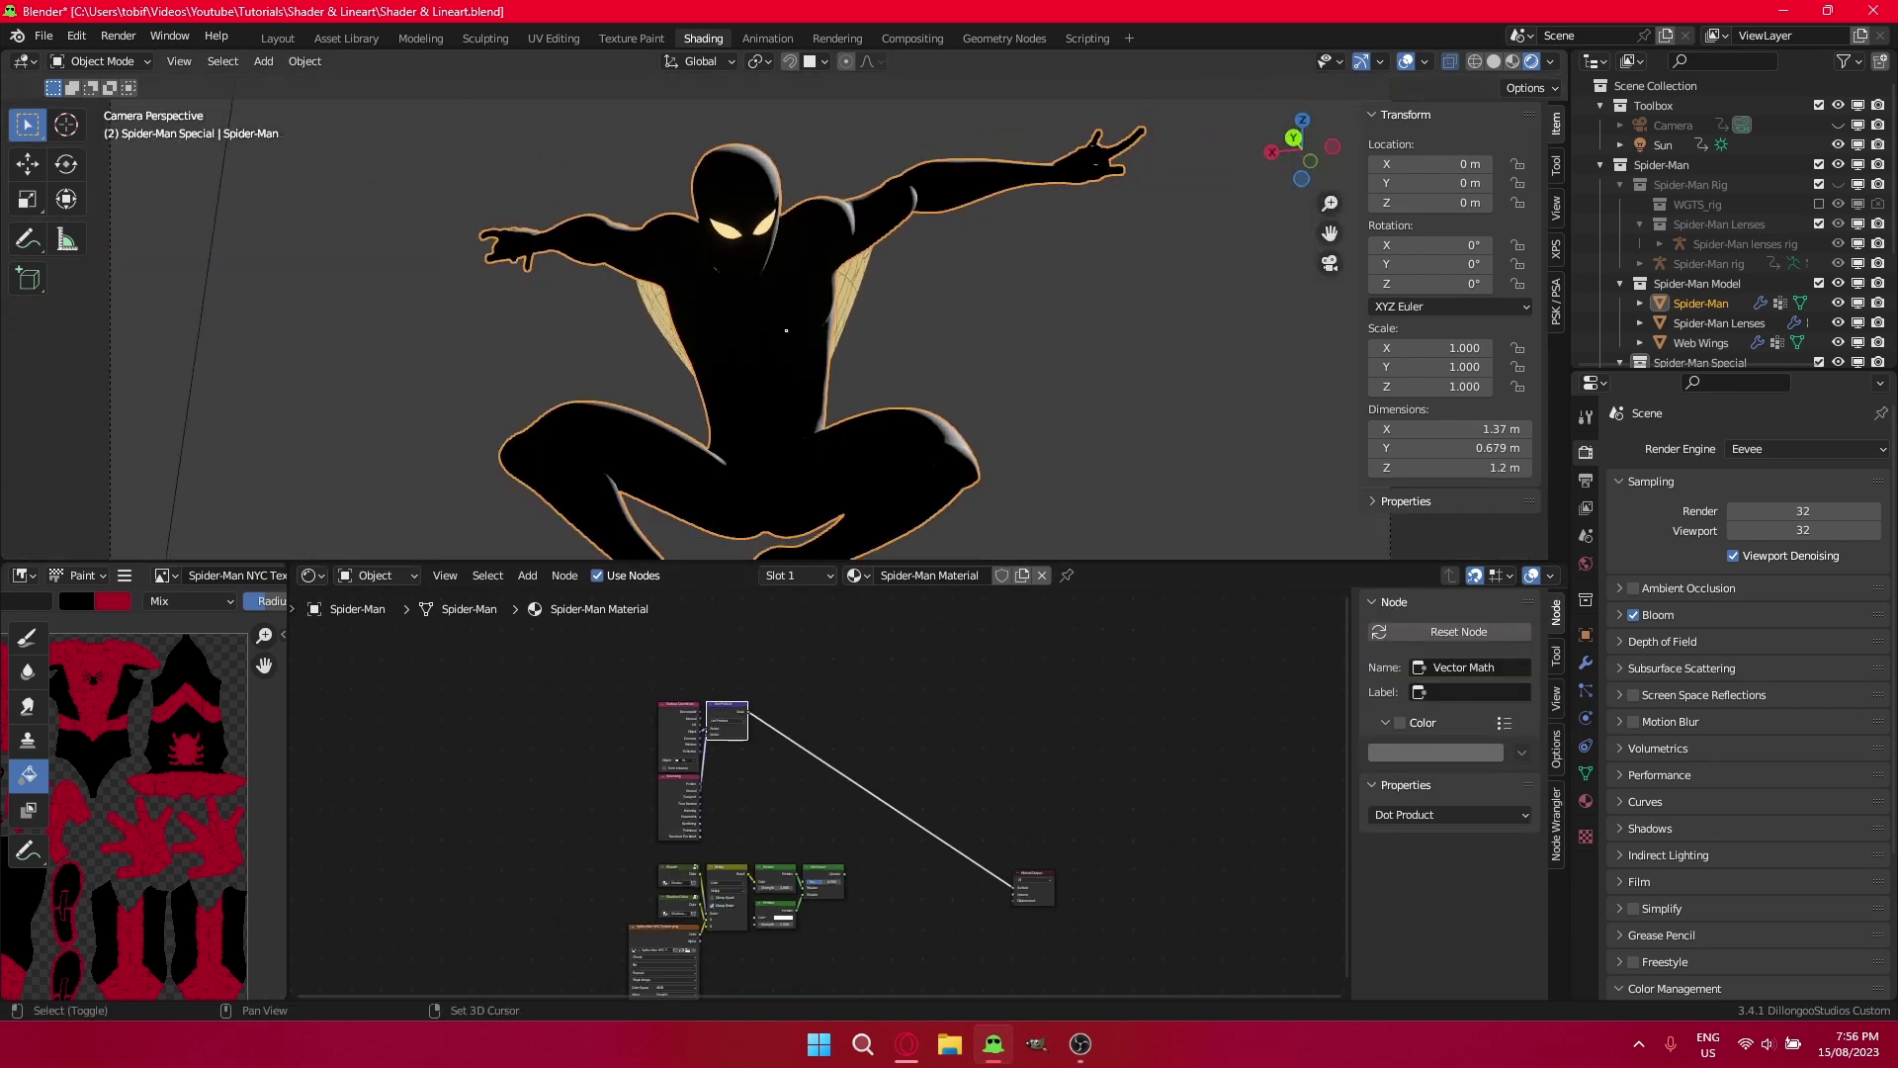
Connect the Dot Product value to the Mix Shader's Fac input and link the Mix Shader to the Material Output.
{"action": "middle_click_drag", "start_coordinate": [834, 262], "coordinate": [807, 310], "text": "shift"}
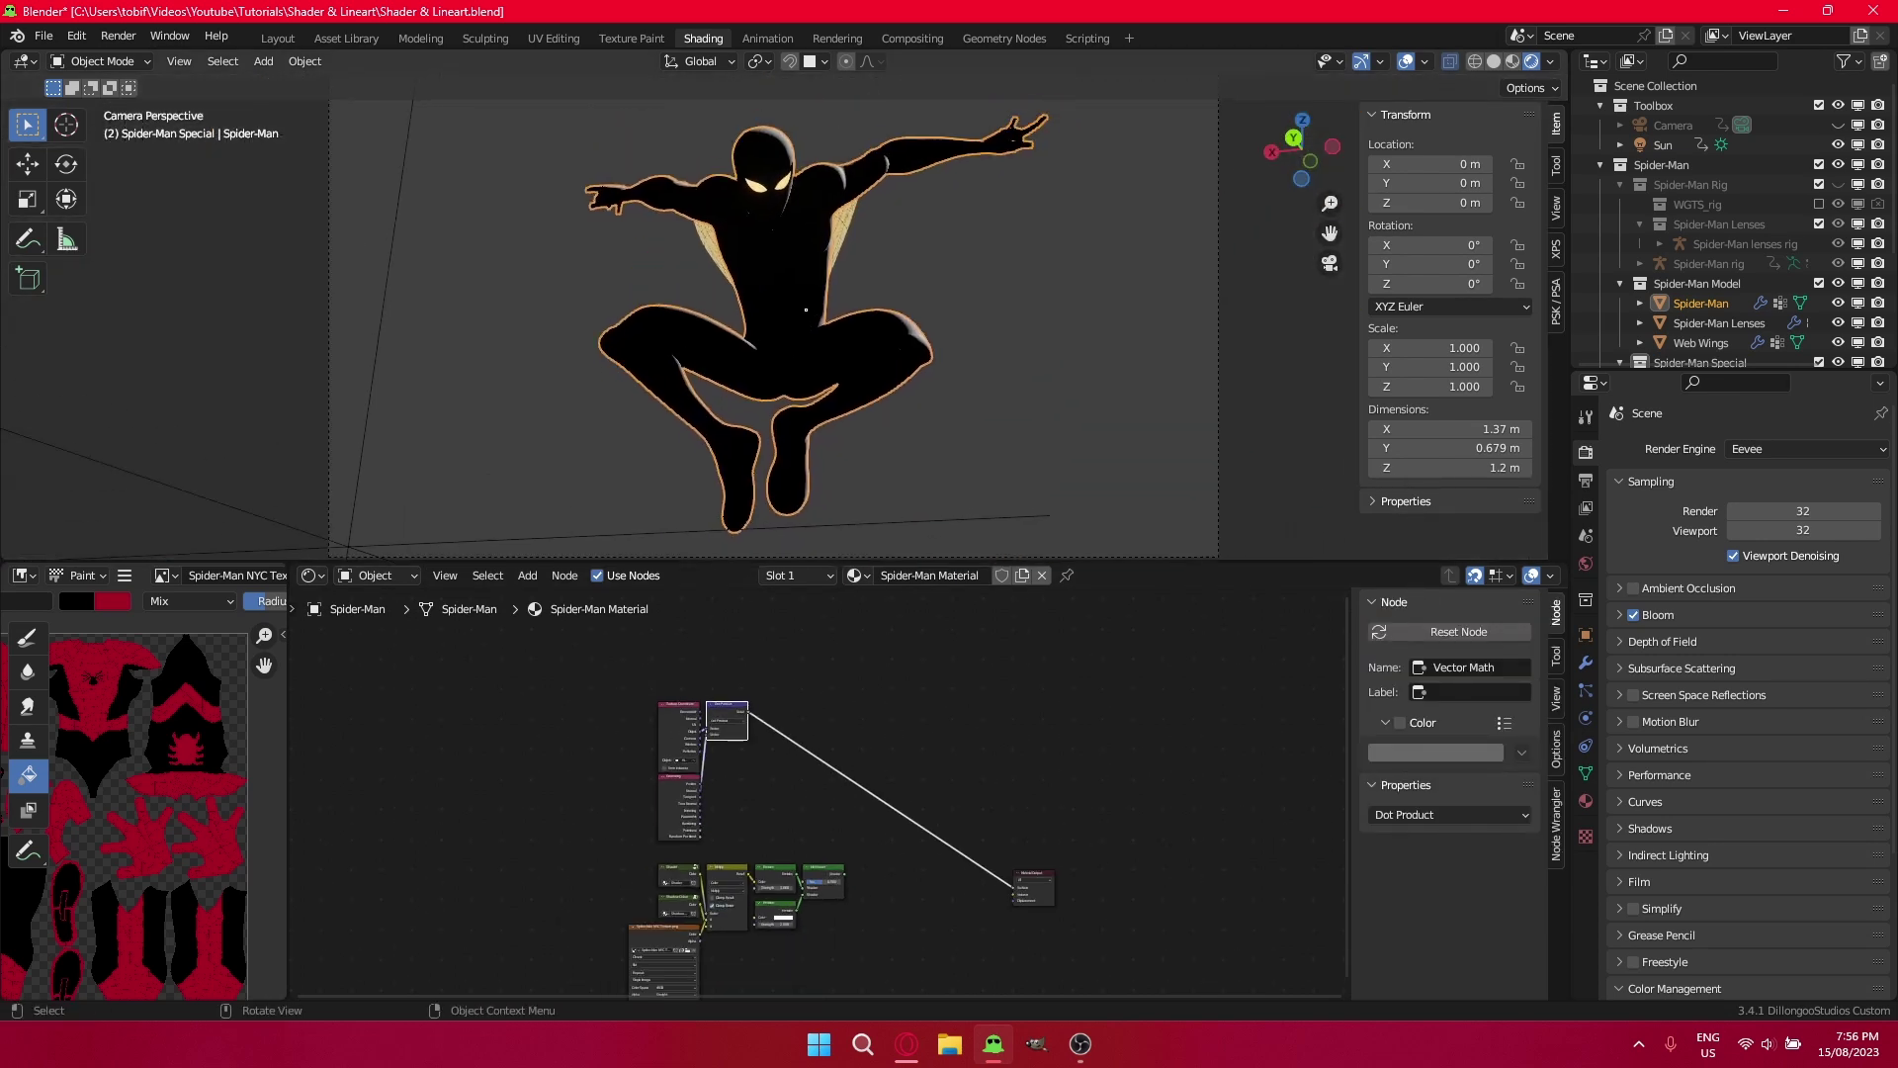
{"action": "scroll", "coordinate": [794, 676], "scroll_direction": "up", "scroll_amount": 3}
{"action": "scroll", "coordinate": [810, 216], "scroll_direction": "up", "scroll_amount": 5}
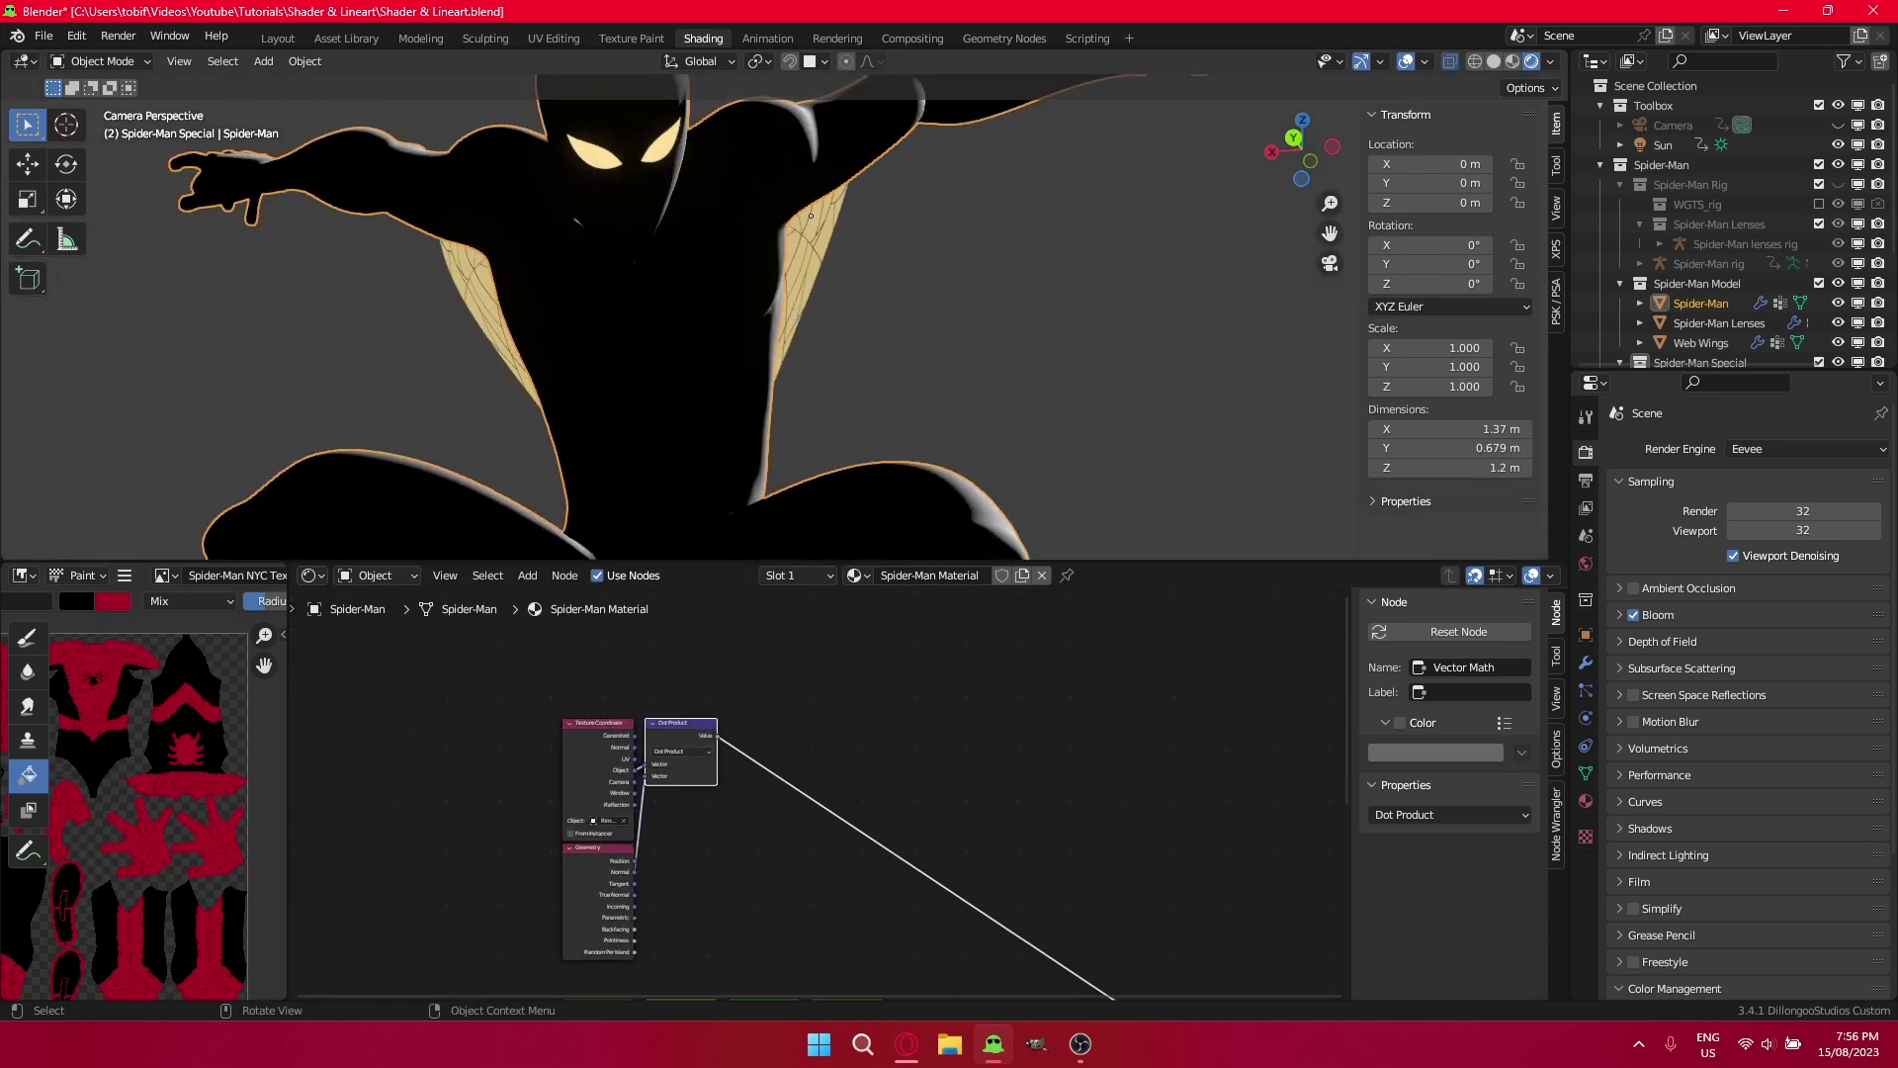
{"action": "scroll", "coordinate": [811, 215], "scroll_direction": "down", "scroll_amount": 3}
{"action": "scroll", "coordinate": [761, 744], "scroll_direction": "down", "scroll_amount": 3}
{"action": "middle_click_drag", "start_coordinate": [760, 766], "coordinate": [791, 618]}
{"action": "scroll", "coordinate": [789, 618], "scroll_direction": "up", "scroll_amount": 1}
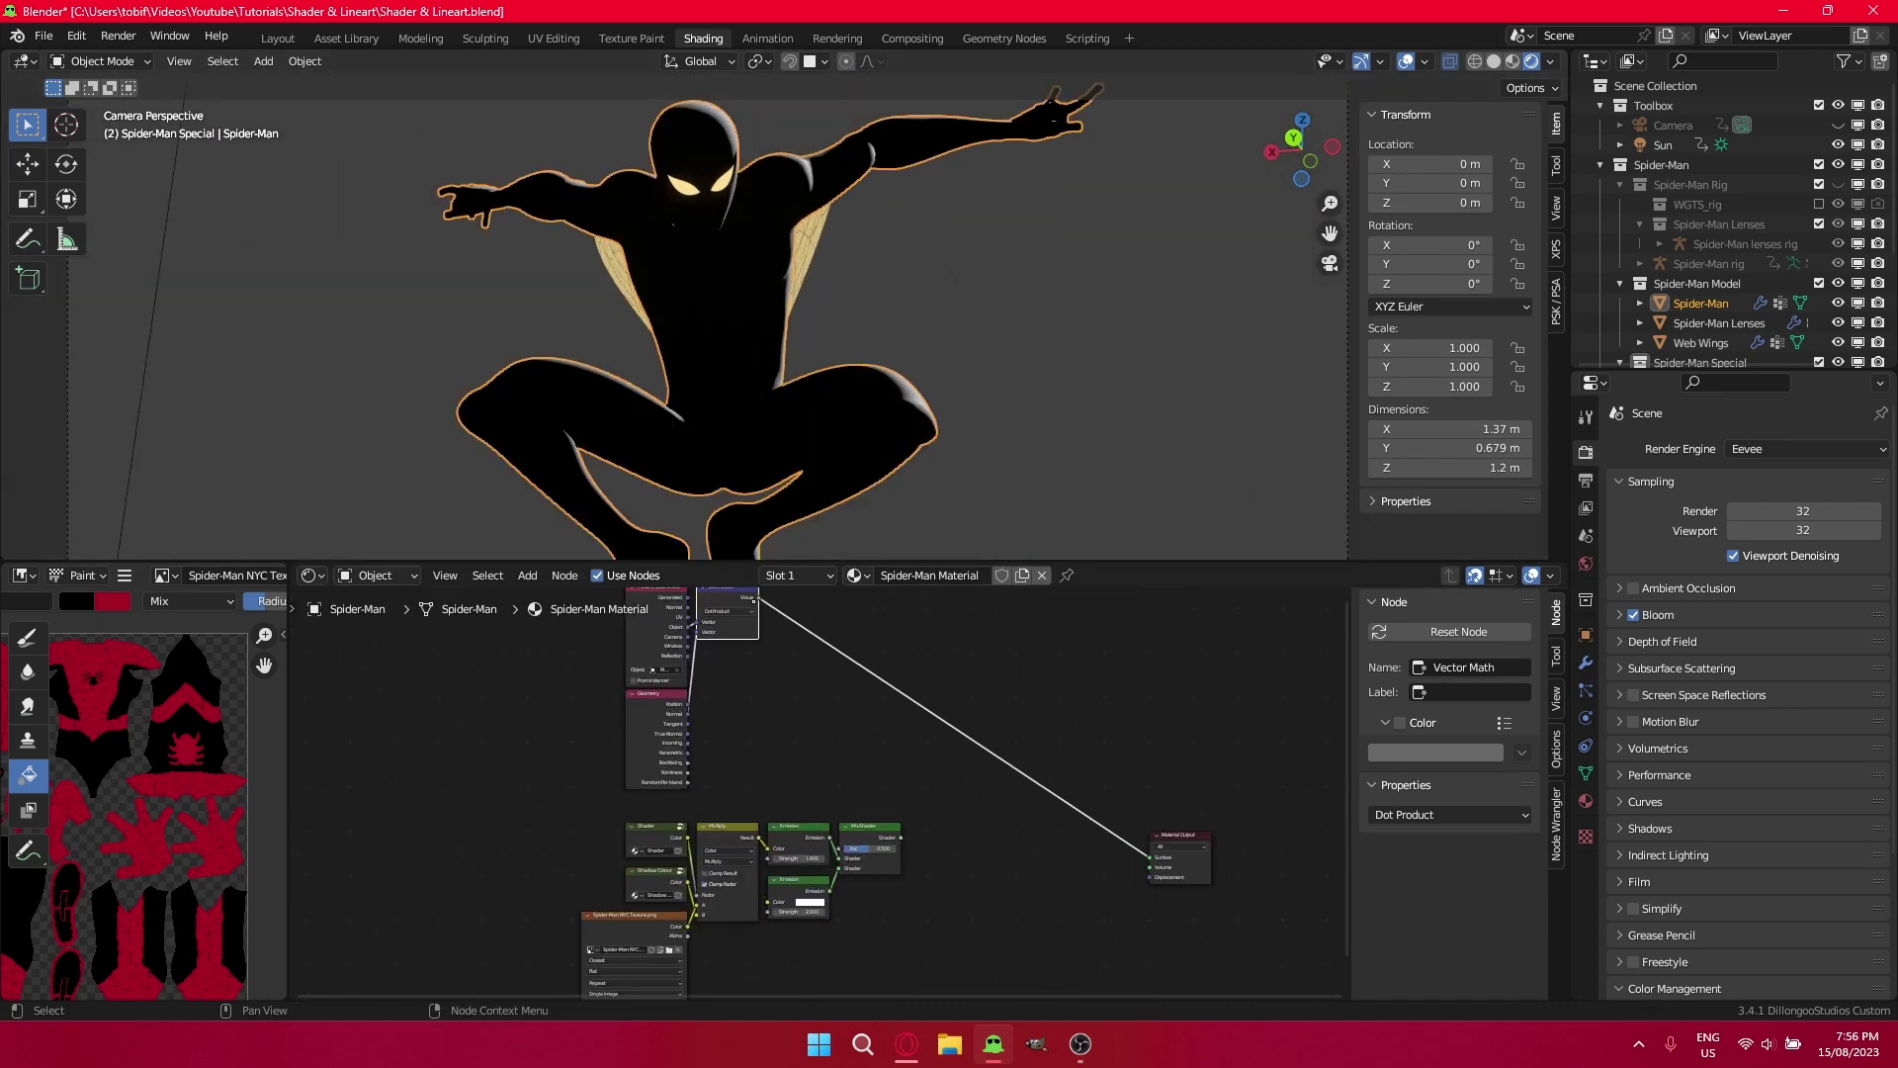
{"action": "left_click_drag", "start_coordinate": [759, 597], "coordinate": [838, 848]}
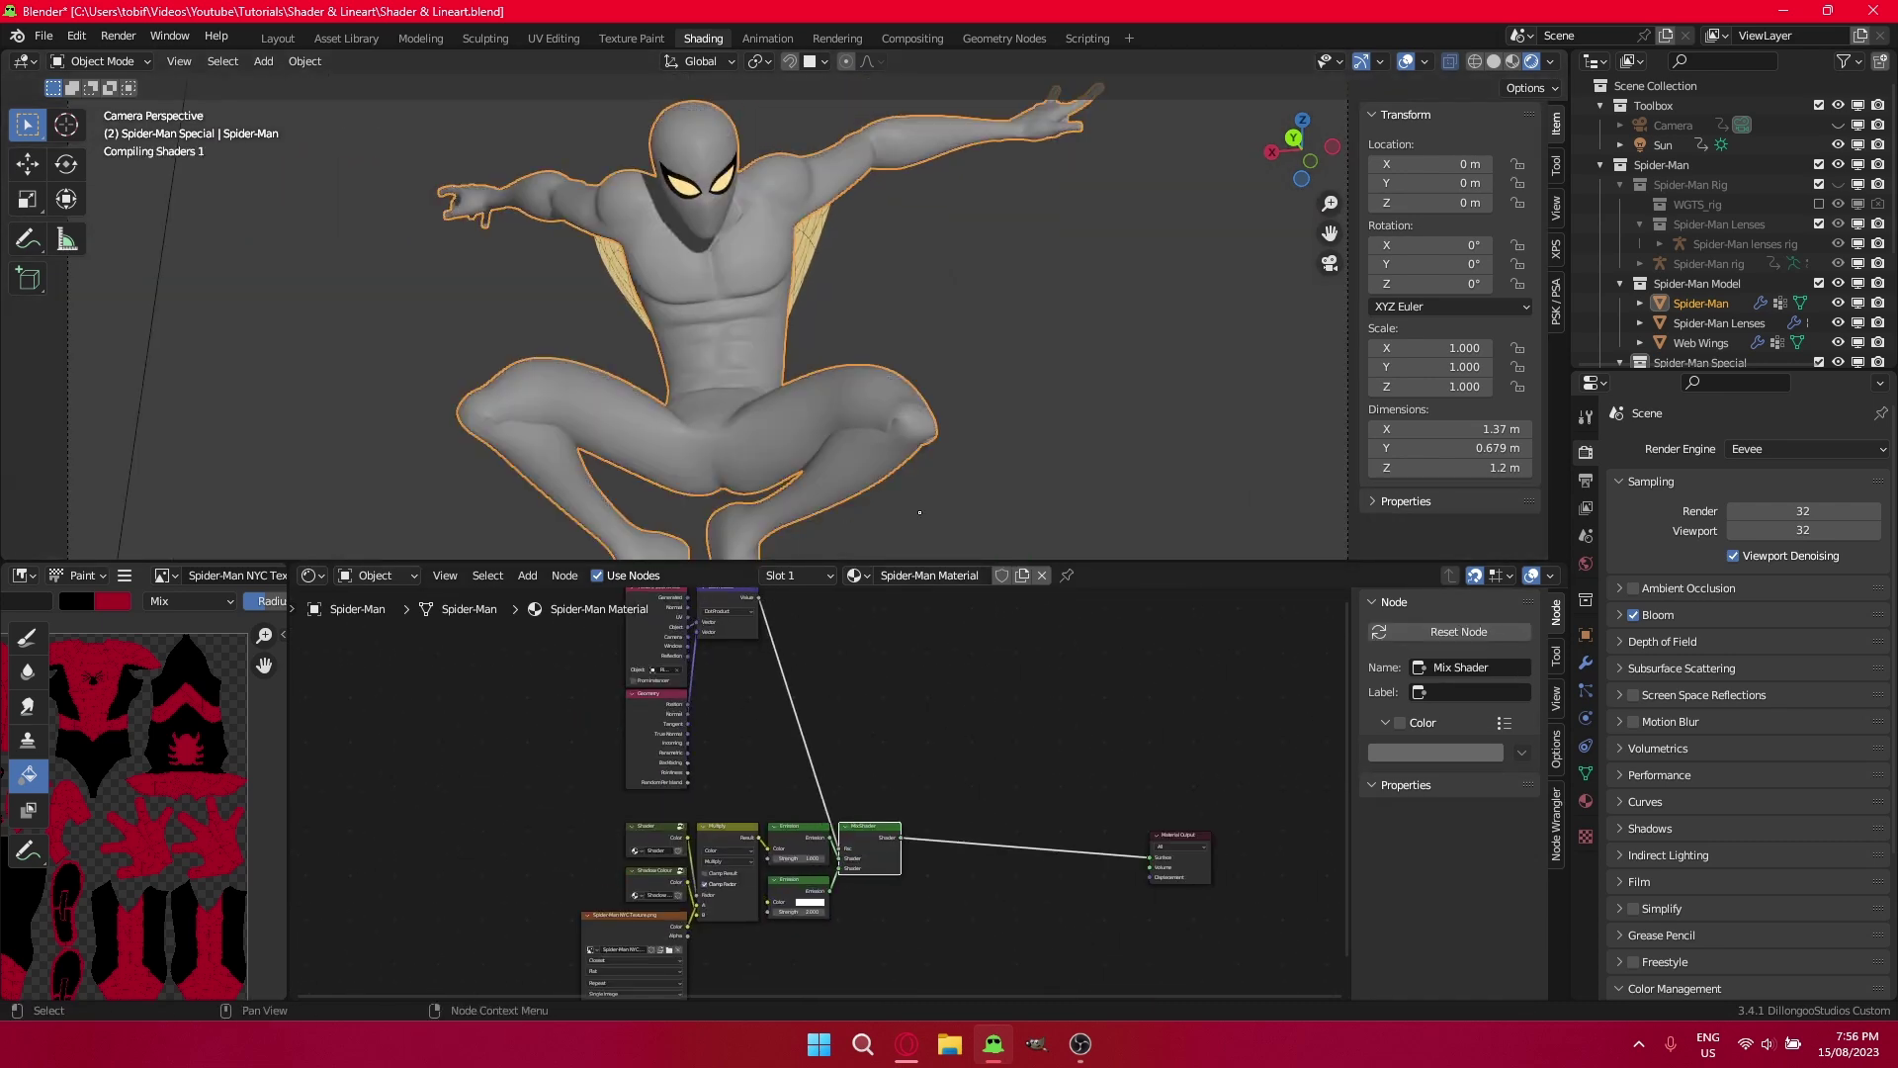
{"action": "scroll", "coordinate": [758, 143], "scroll_direction": "up", "scroll_amount": 4}
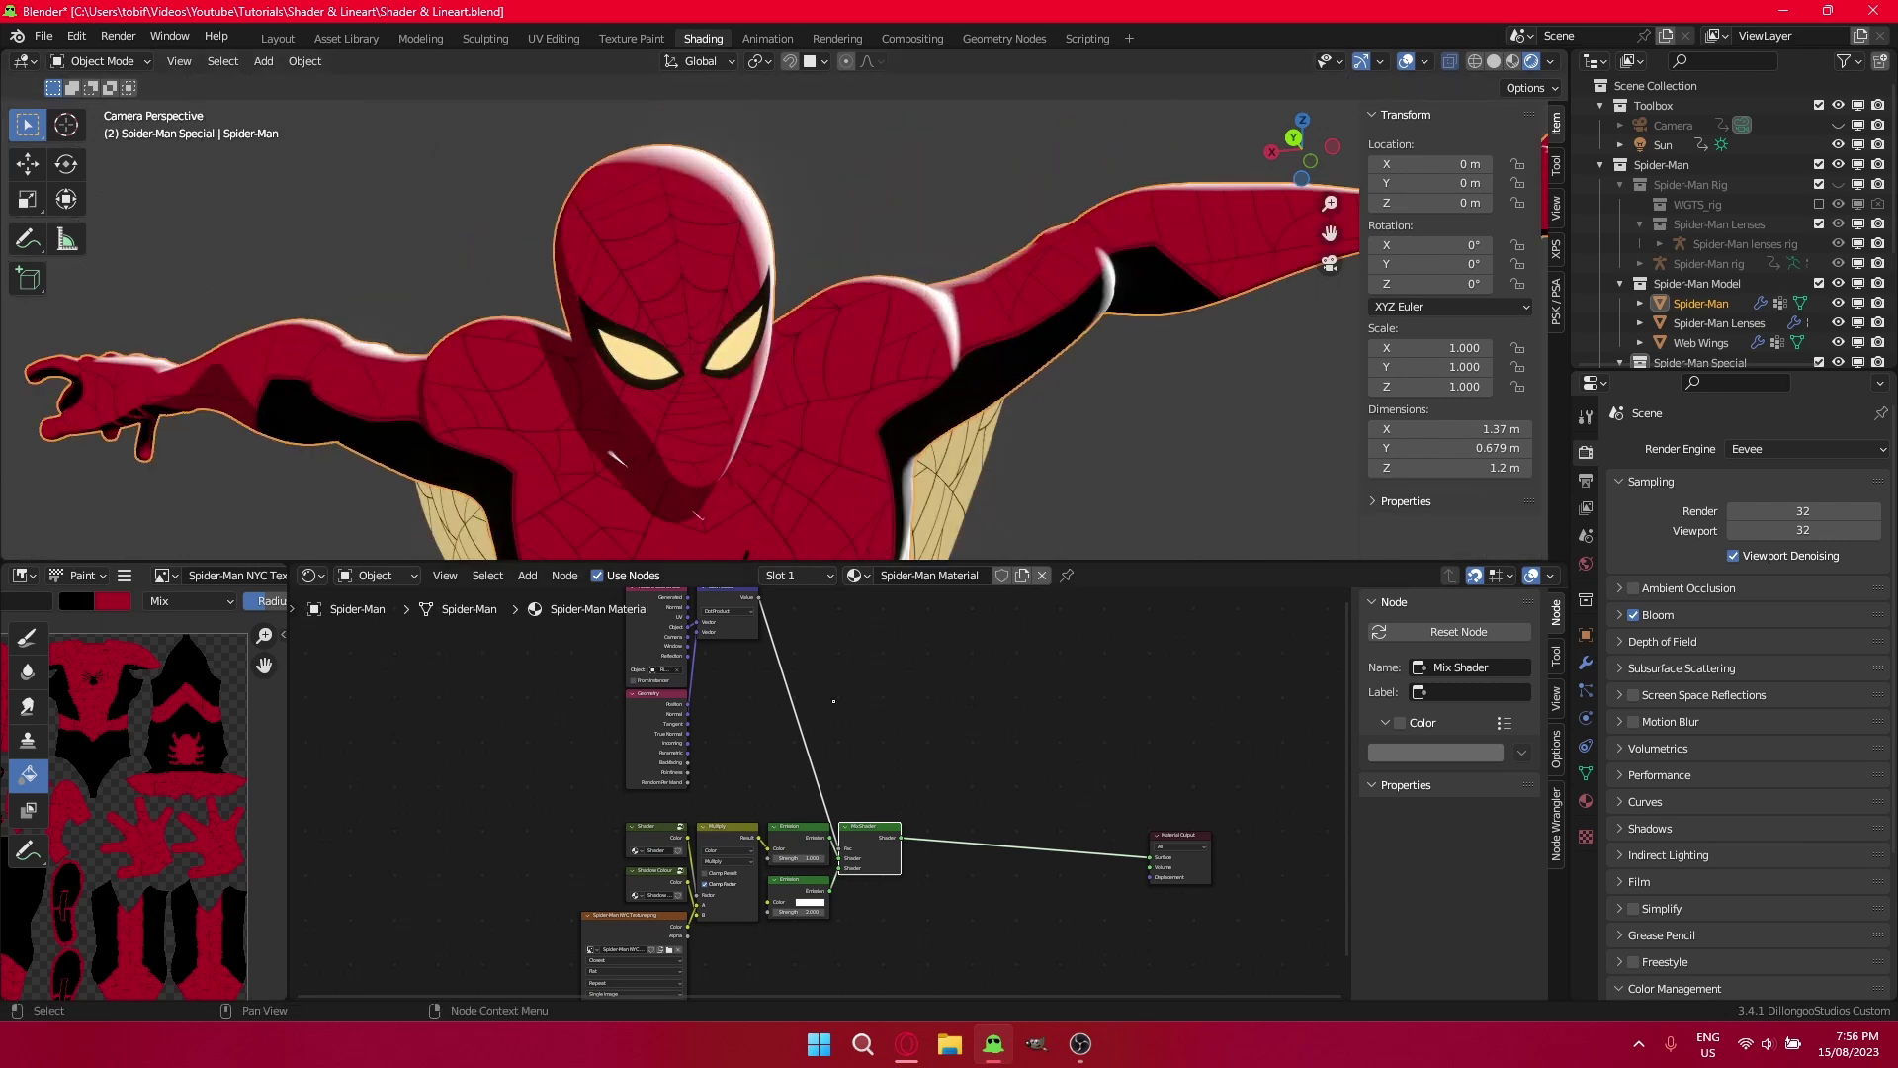
{"action": "scroll", "coordinate": [762, 765], "scroll_direction": "down", "scroll_amount": 4}
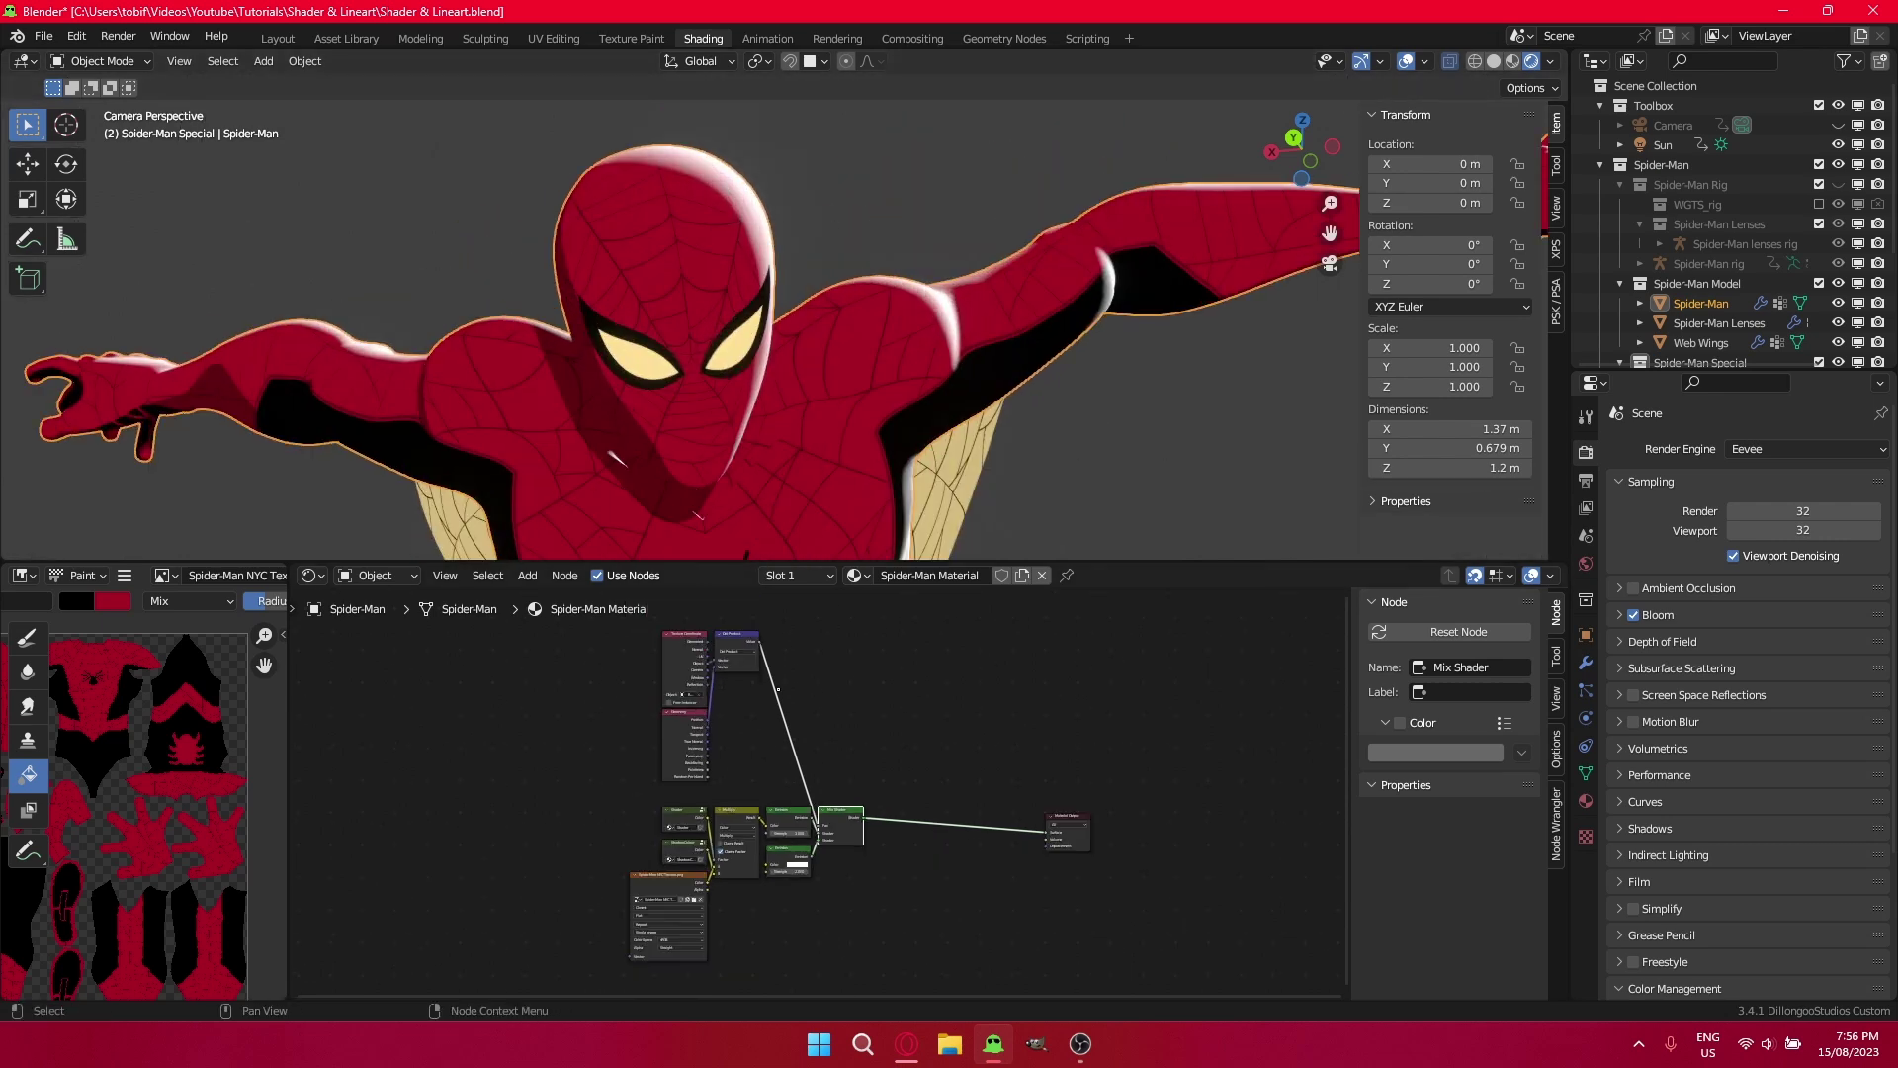
Move the Texture Coordinate, Geometry and Dot Product nodes together to the left, away from the Mix Shader.
{"action": "middle_click_drag", "start_coordinate": [777, 700], "coordinate": [783, 744]}
{"action": "scroll", "coordinate": [781, 743], "scroll_direction": "up", "scroll_amount": 6}
{"action": "left_click_drag", "start_coordinate": [587, 627], "coordinate": [750, 838]}
{"action": "key", "text": "g"}
{"action": "left_click", "coordinate": [585, 851]}
Insert a ColorRamp node on the link between the Dot Product and the Mix Shader, close beside the Dot Product.
{"action": "key", "text": "shift+a"}
{"action": "left_click", "coordinate": [808, 731]}
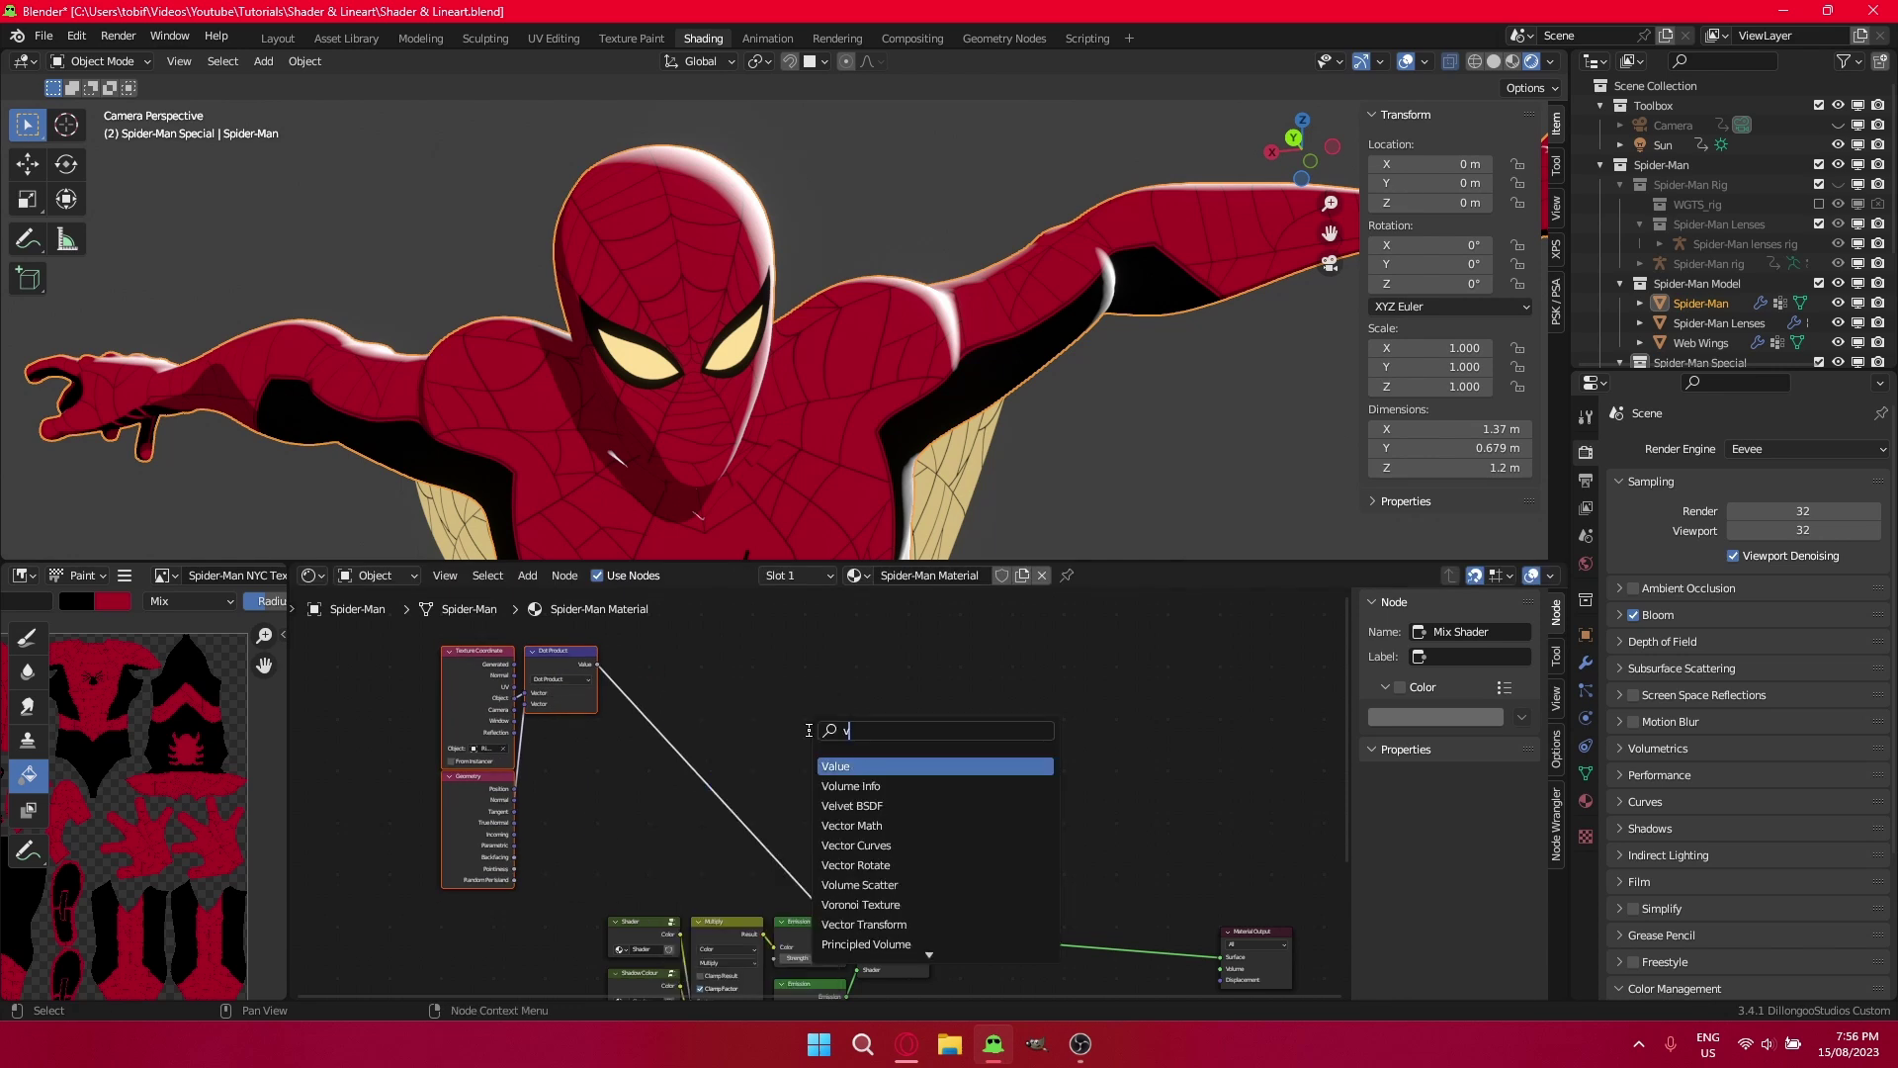
{"action": "type", "text": "color"}
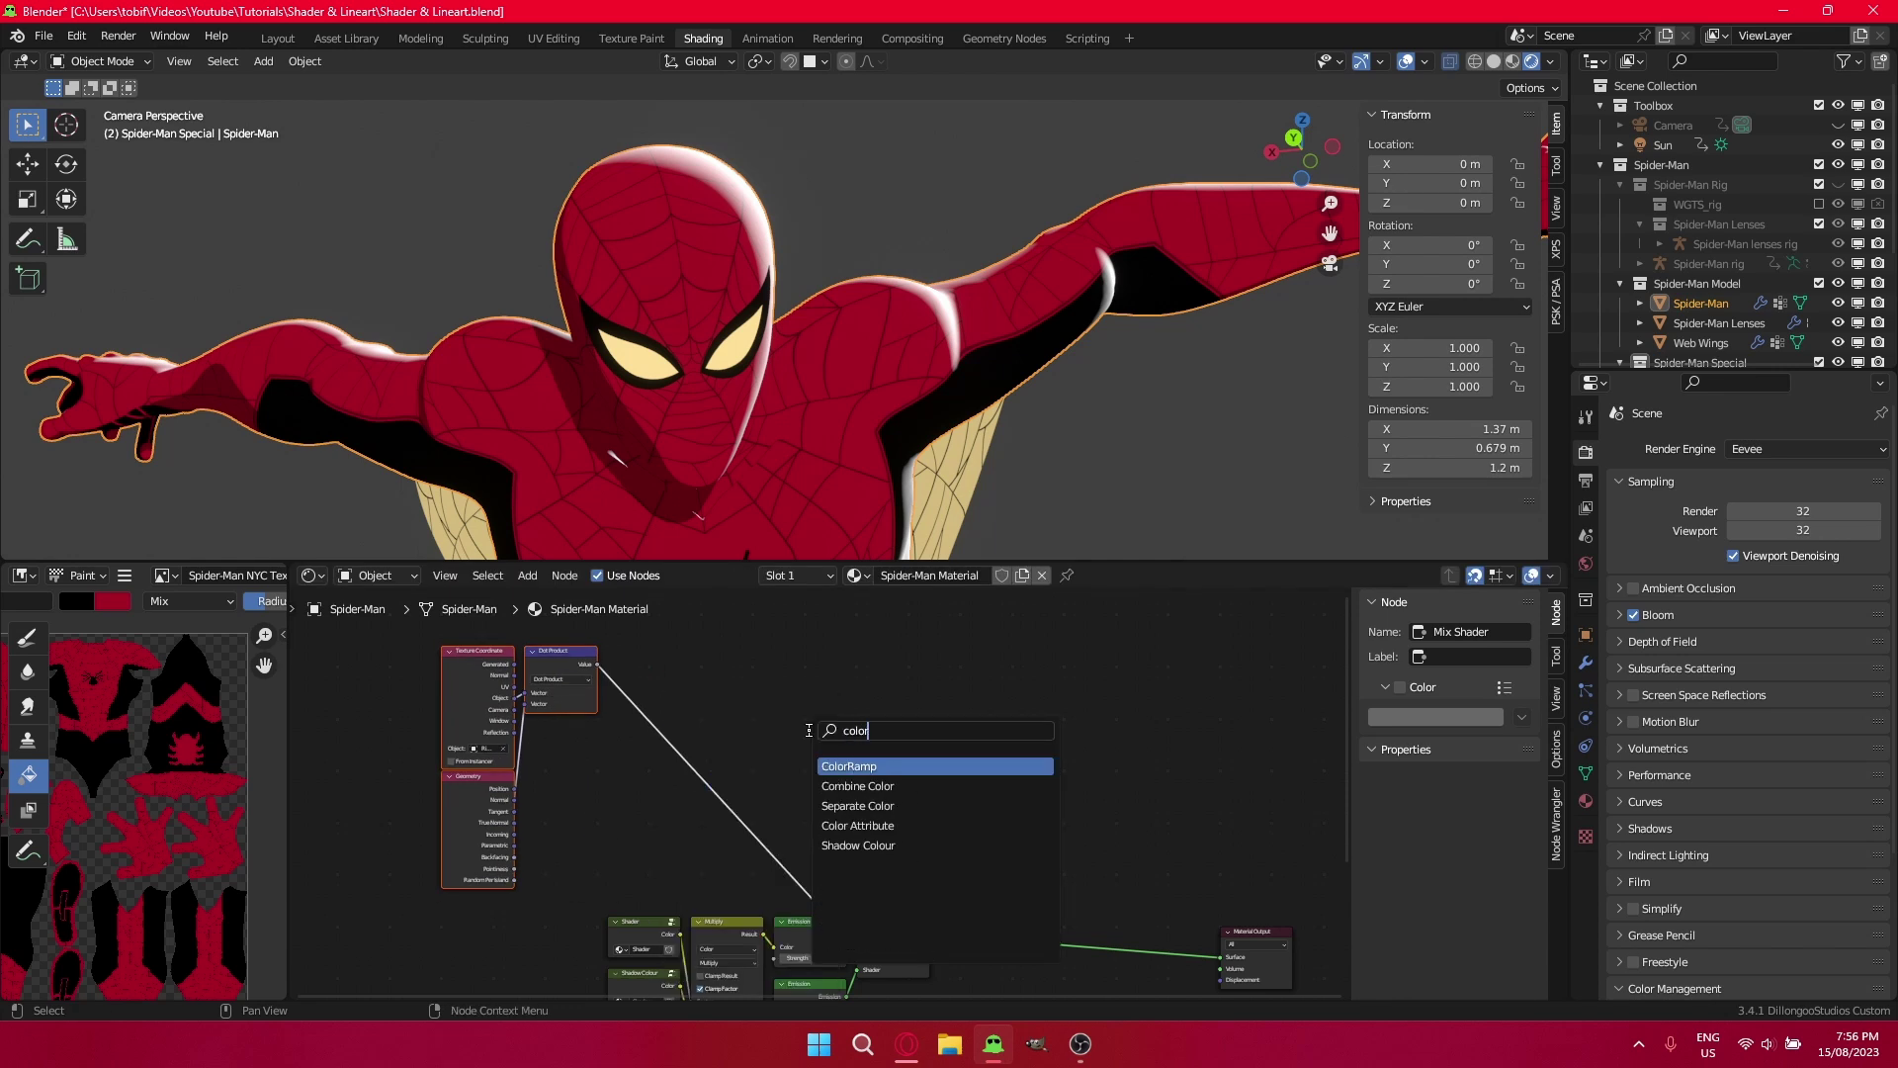
{"action": "key", "text": "Return"}
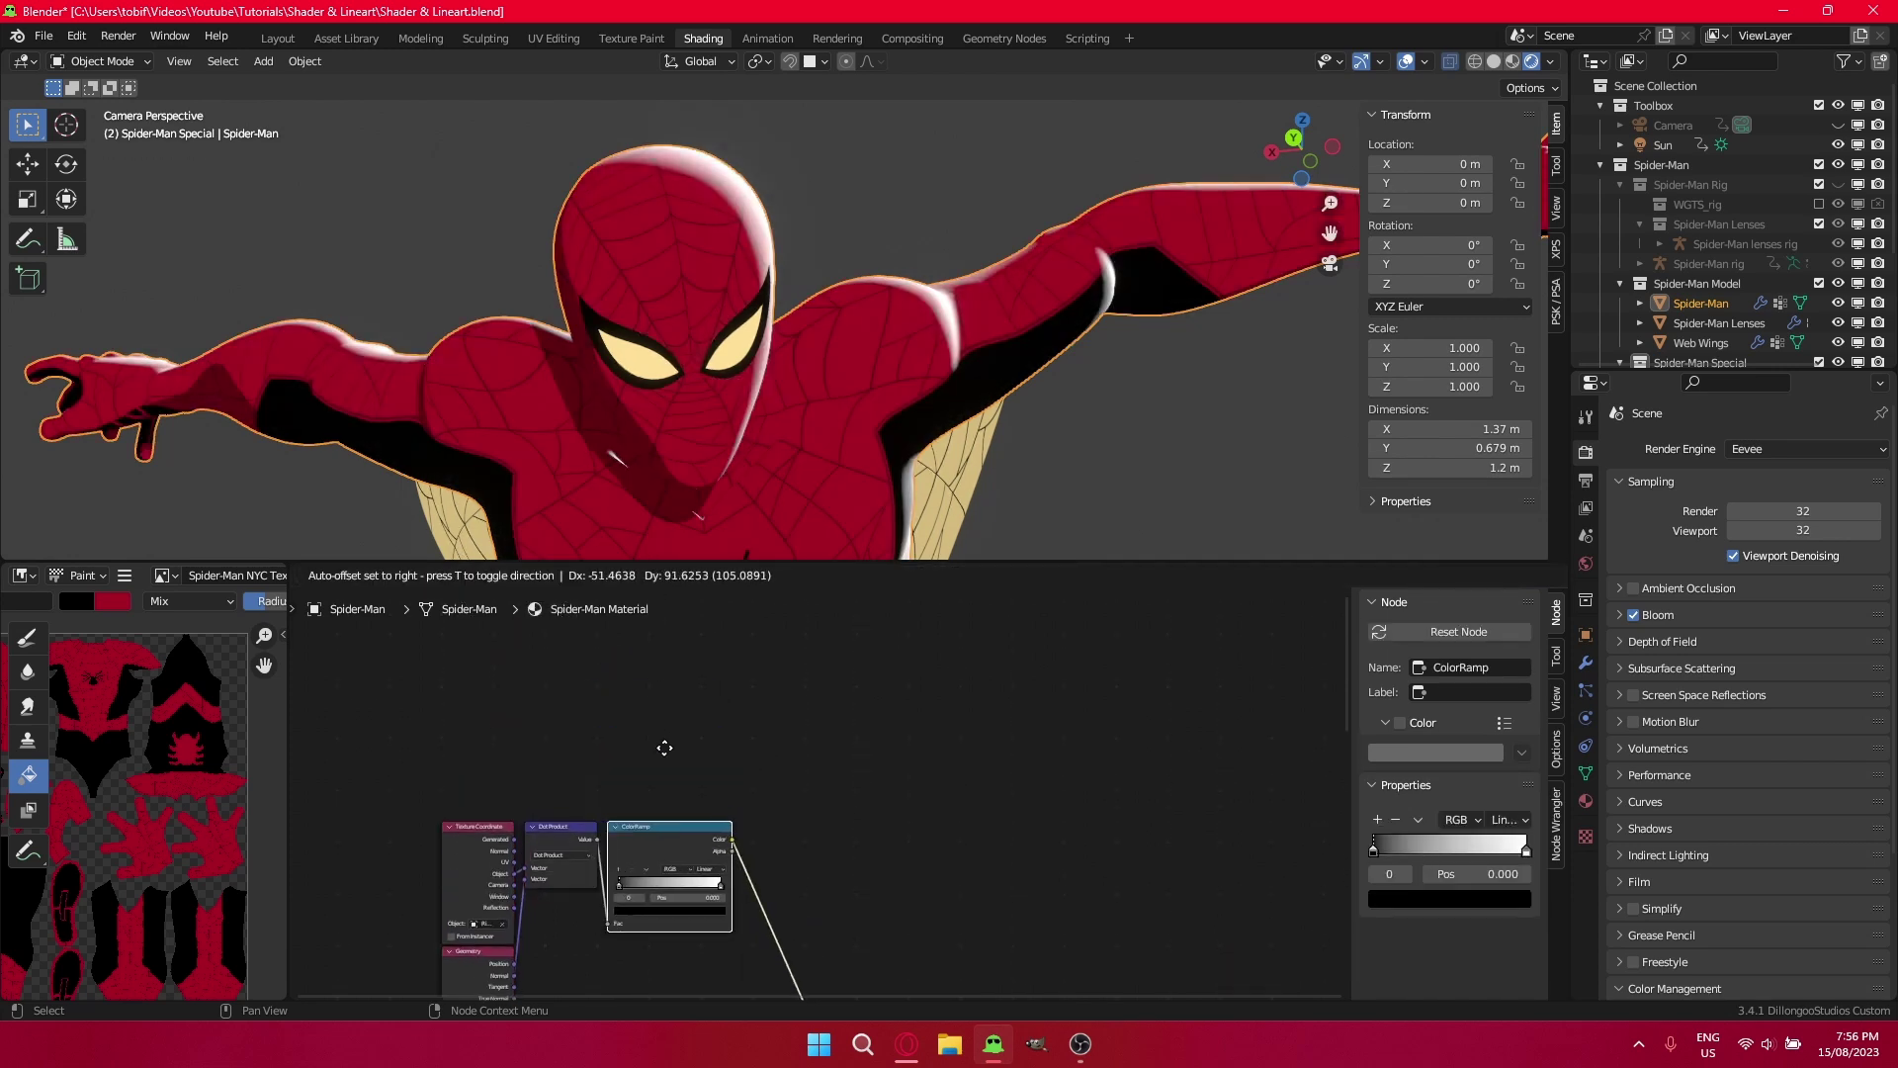
{"action": "left_click", "coordinate": [666, 750]}
Set the ColorRamp interpolation to Constant and its white stop's position to 0.1.
{"action": "middle_click_drag", "start_coordinate": [659, 870], "coordinate": [767, 747]}
{"action": "scroll", "coordinate": [766, 743], "scroll_direction": "up", "scroll_amount": 2}
{"action": "left_click", "coordinate": [861, 771]}
{"action": "left_click", "coordinate": [840, 747]}
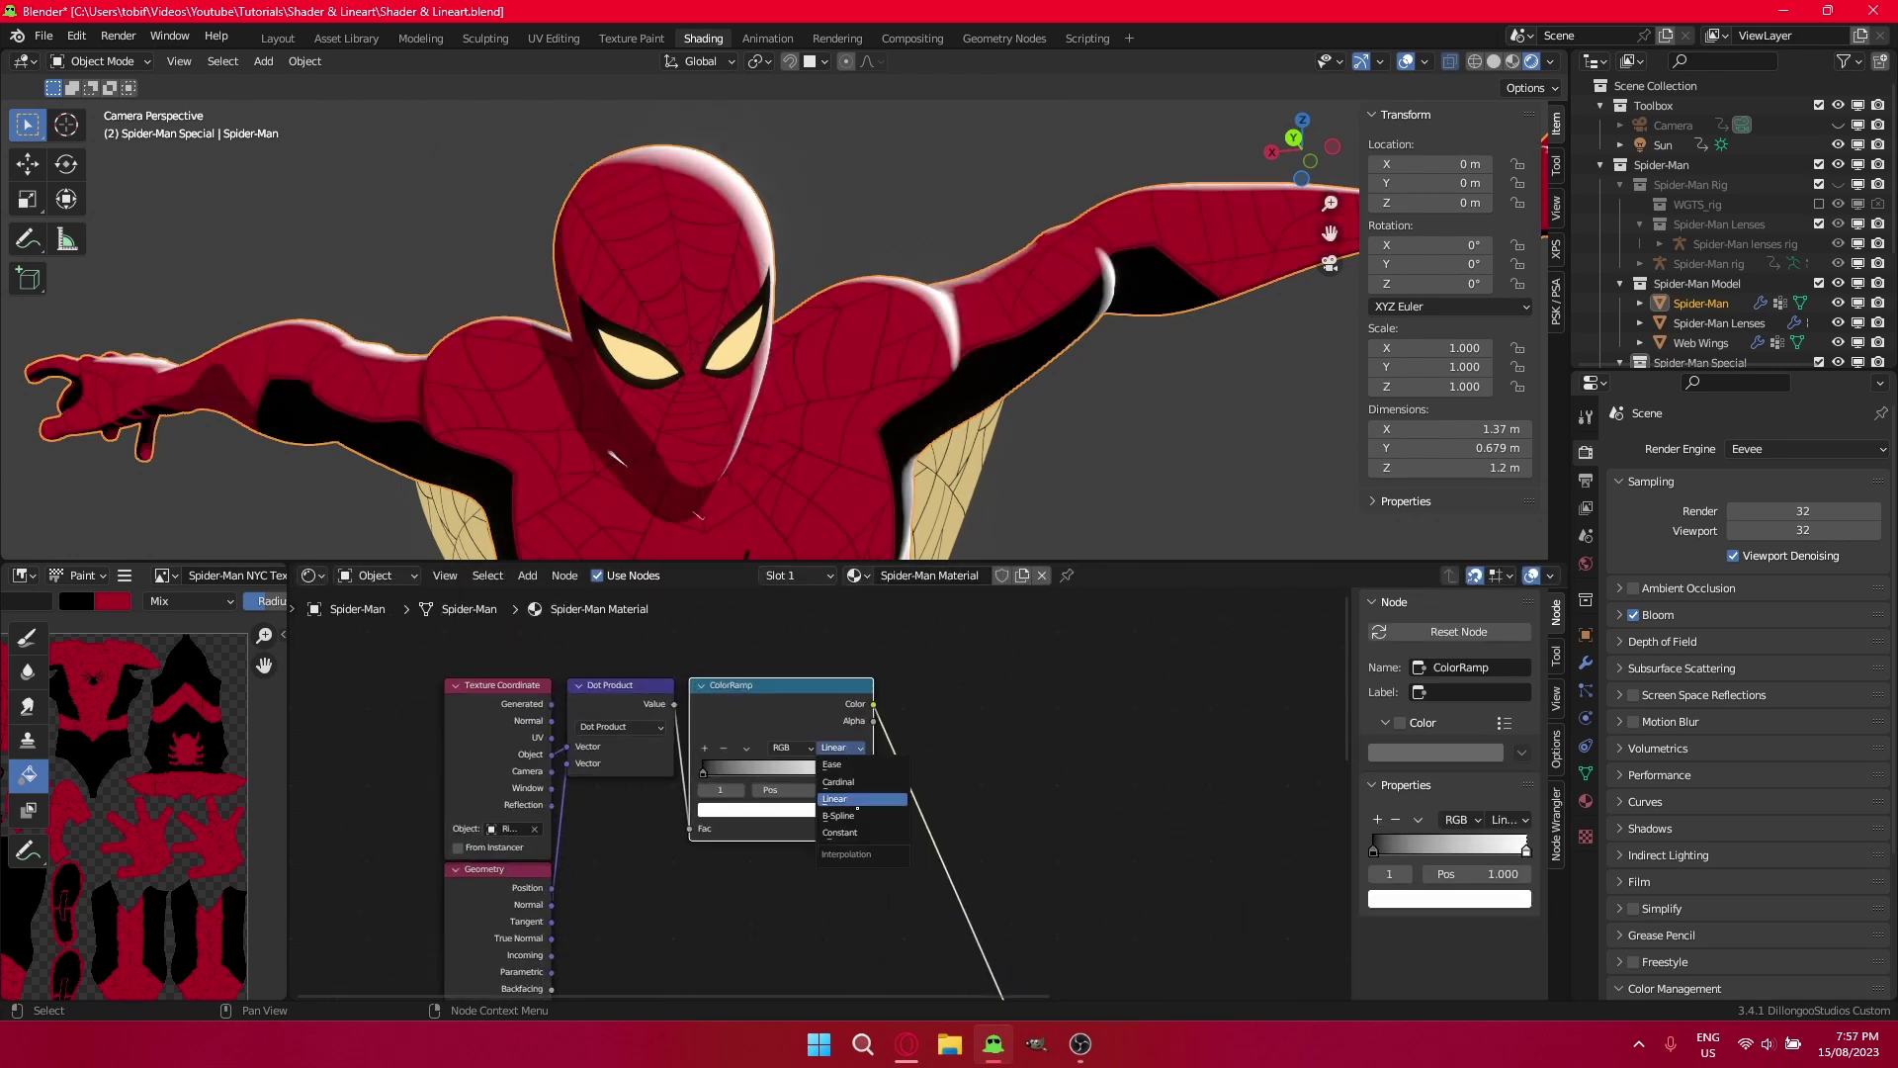
{"action": "left_click", "coordinate": [865, 814]}
{"action": "double_click", "coordinate": [824, 791]}
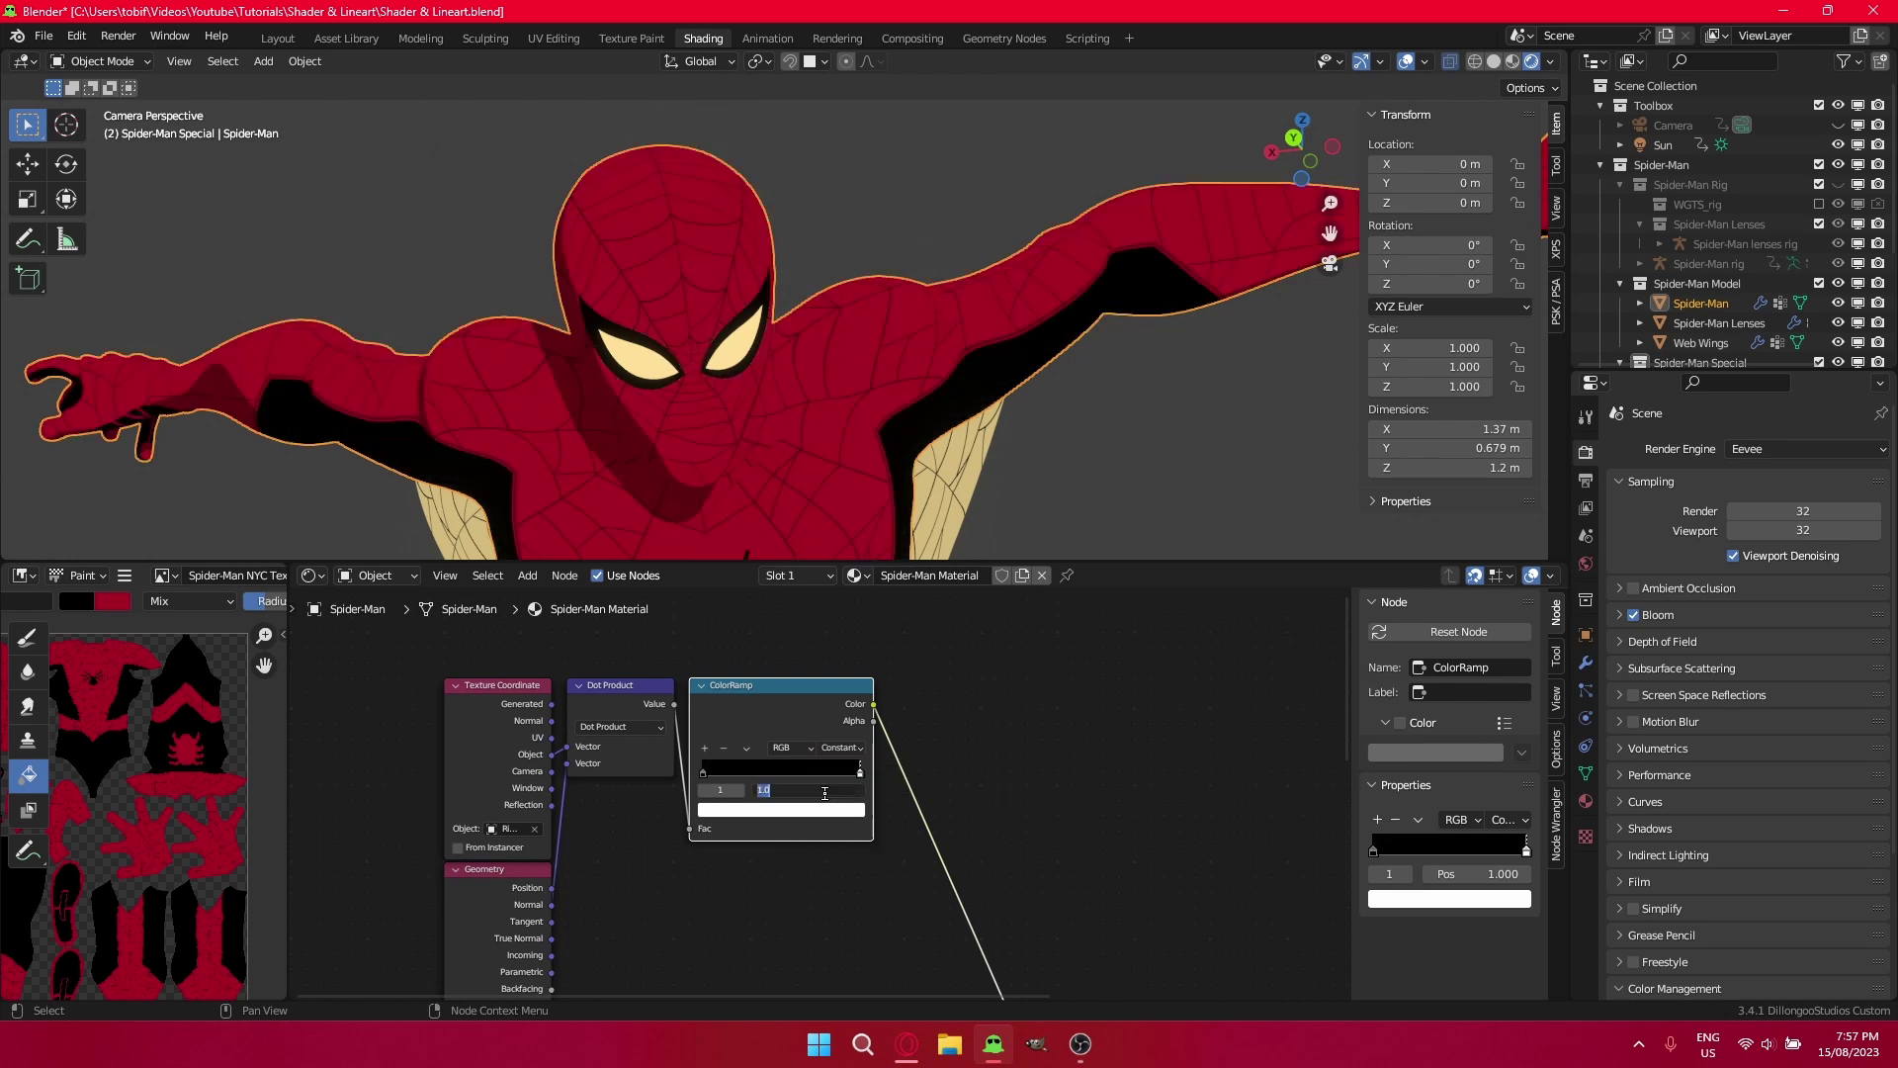
{"action": "type", "text": ".1"}
{"action": "key", "text": "Return"}
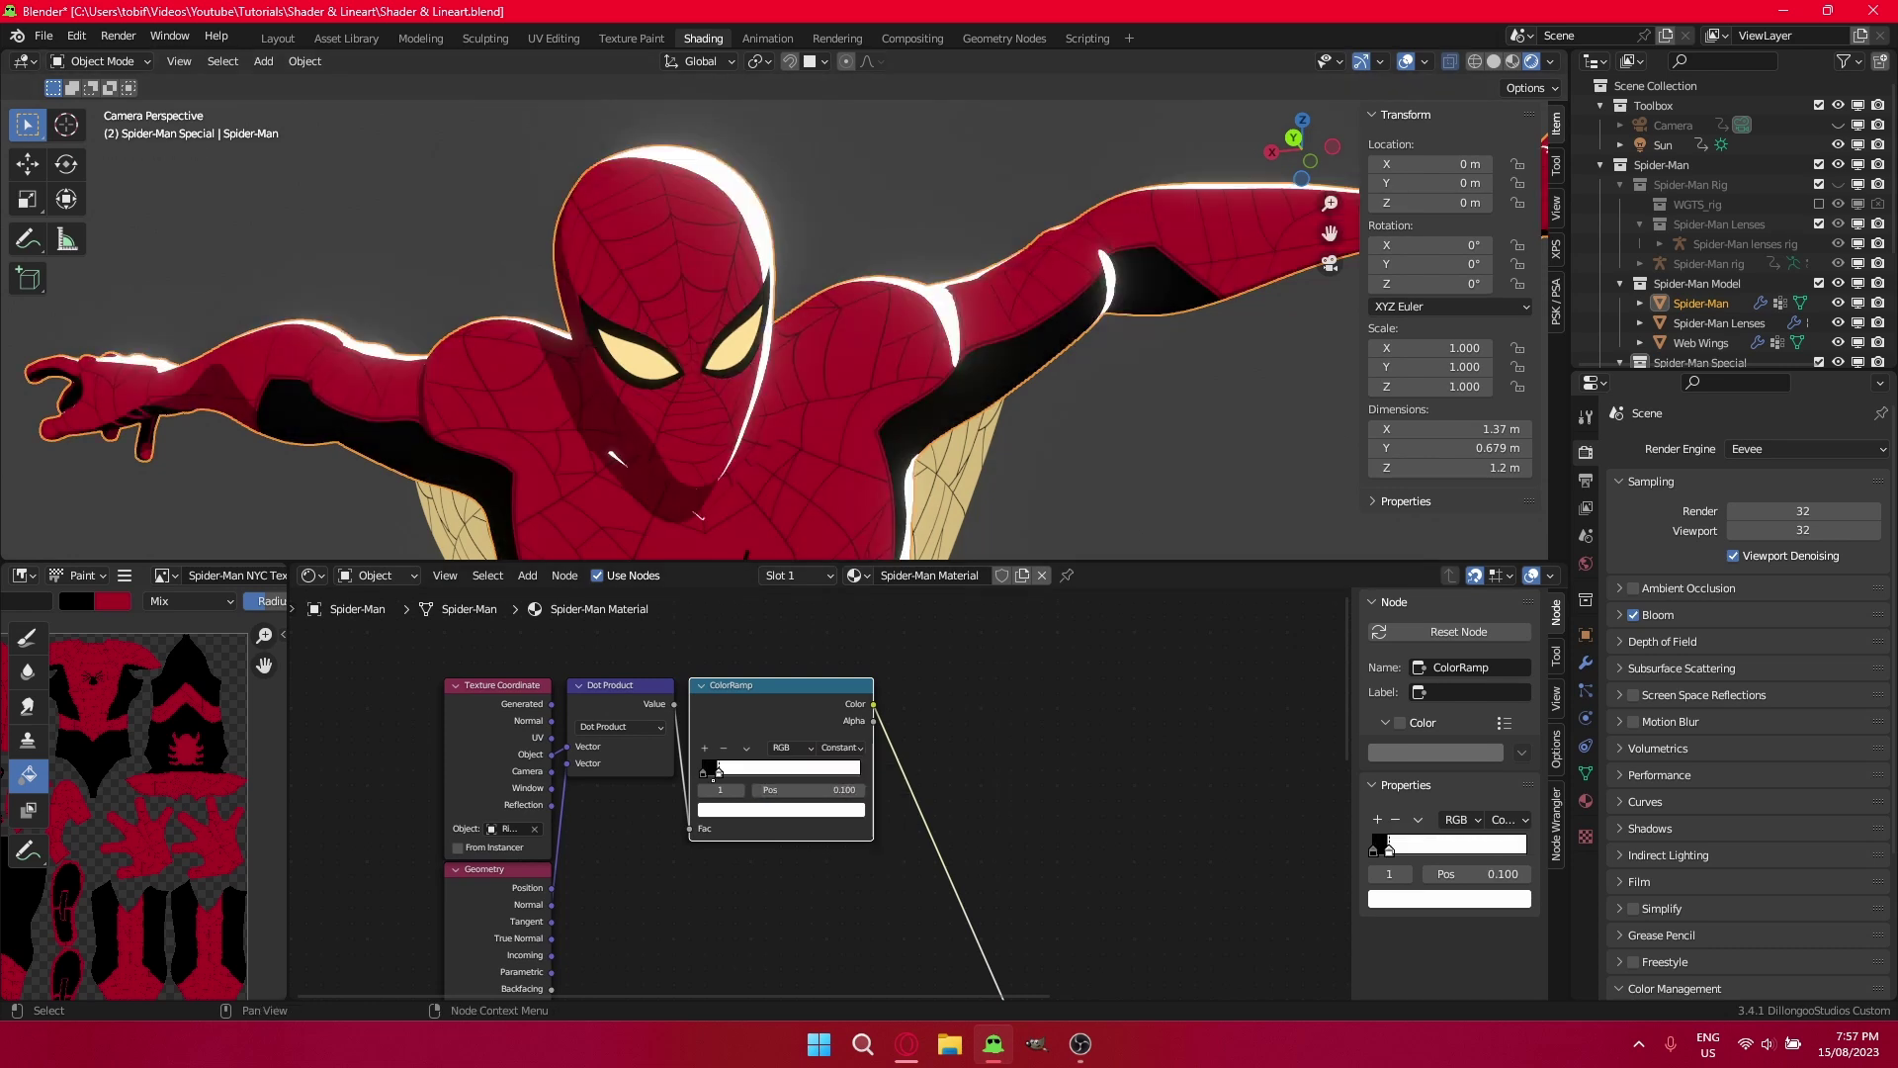
Combine the Texture Coordinate, Geometry, Dot Product and ColorRamp nodes into one node group and return to the main material tree.
{"action": "scroll", "coordinate": [689, 737], "scroll_direction": "down", "scroll_amount": 4}
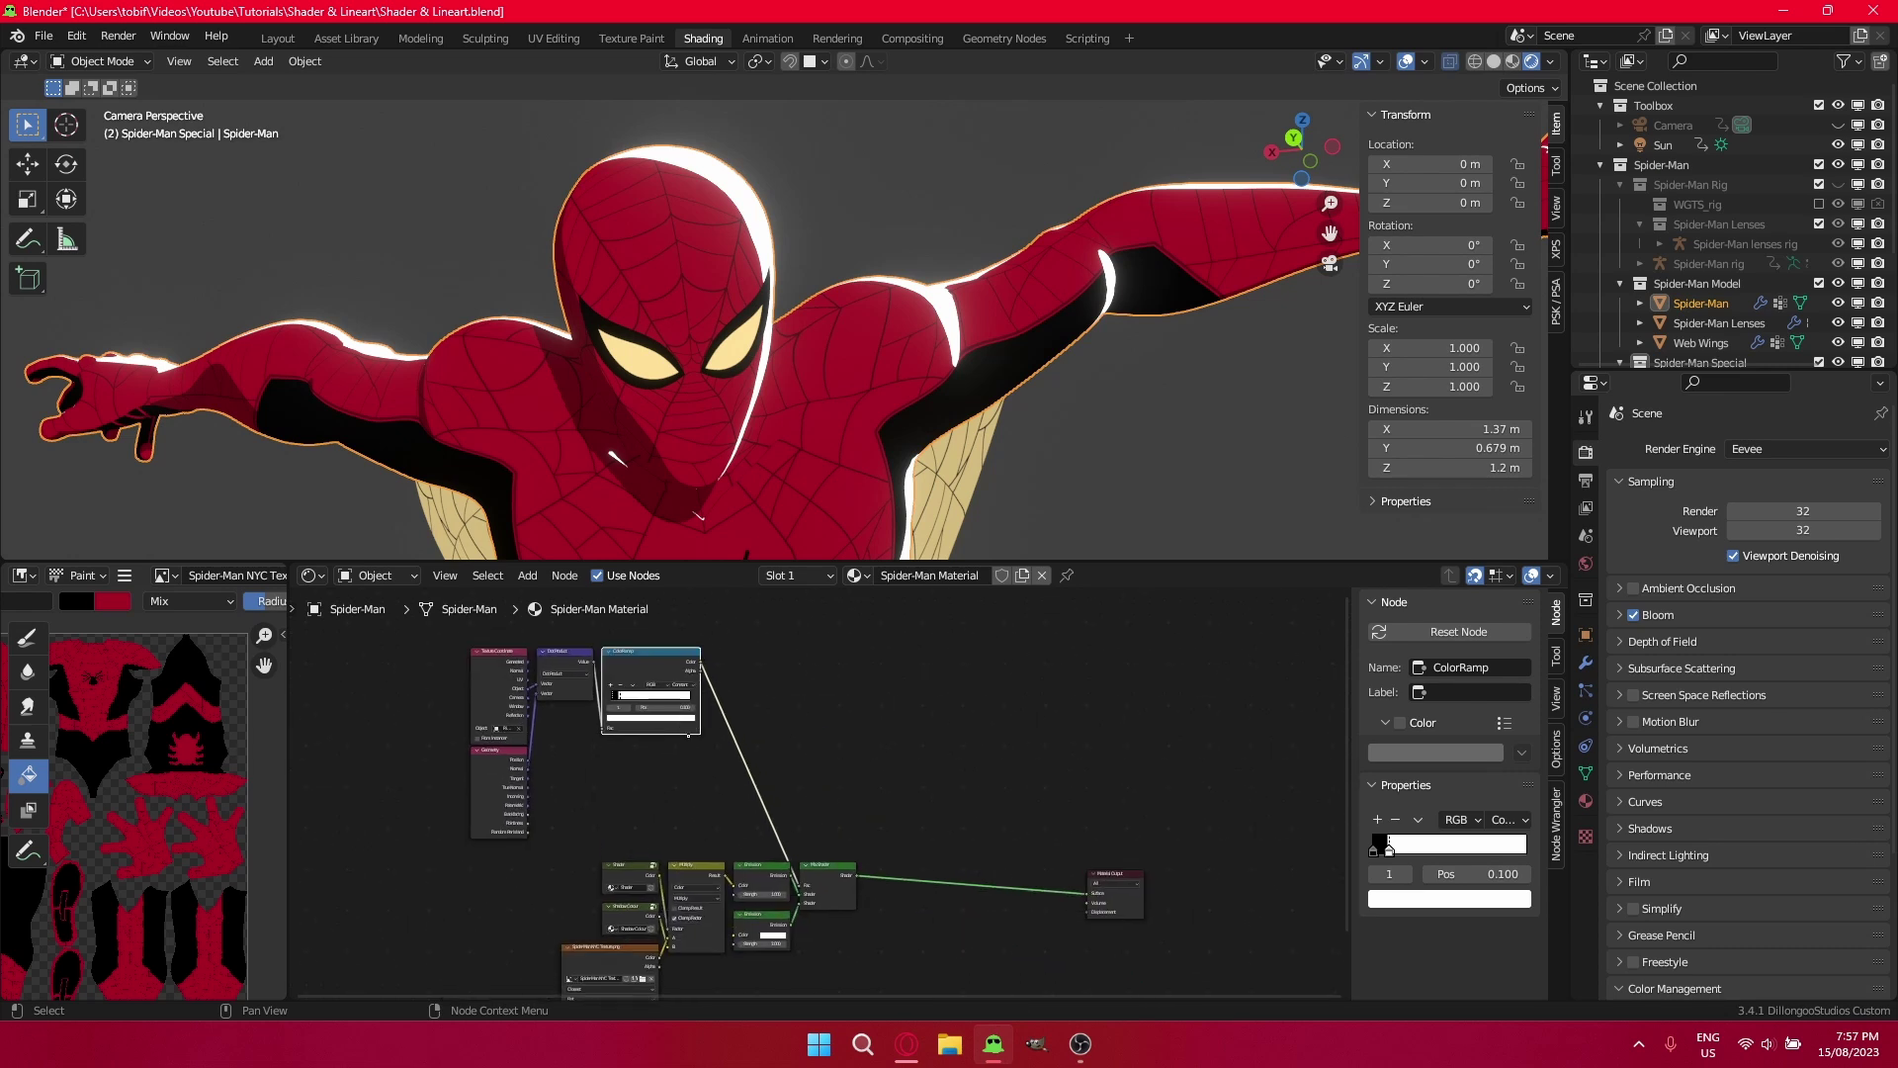
{"action": "scroll", "coordinate": [615, 749], "scroll_direction": "up", "scroll_amount": 2}
{"action": "scroll", "coordinate": [632, 721], "scroll_direction": "down", "scroll_amount": 2}
{"action": "scroll", "coordinate": [673, 712], "scroll_direction": "down", "scroll_amount": 1}
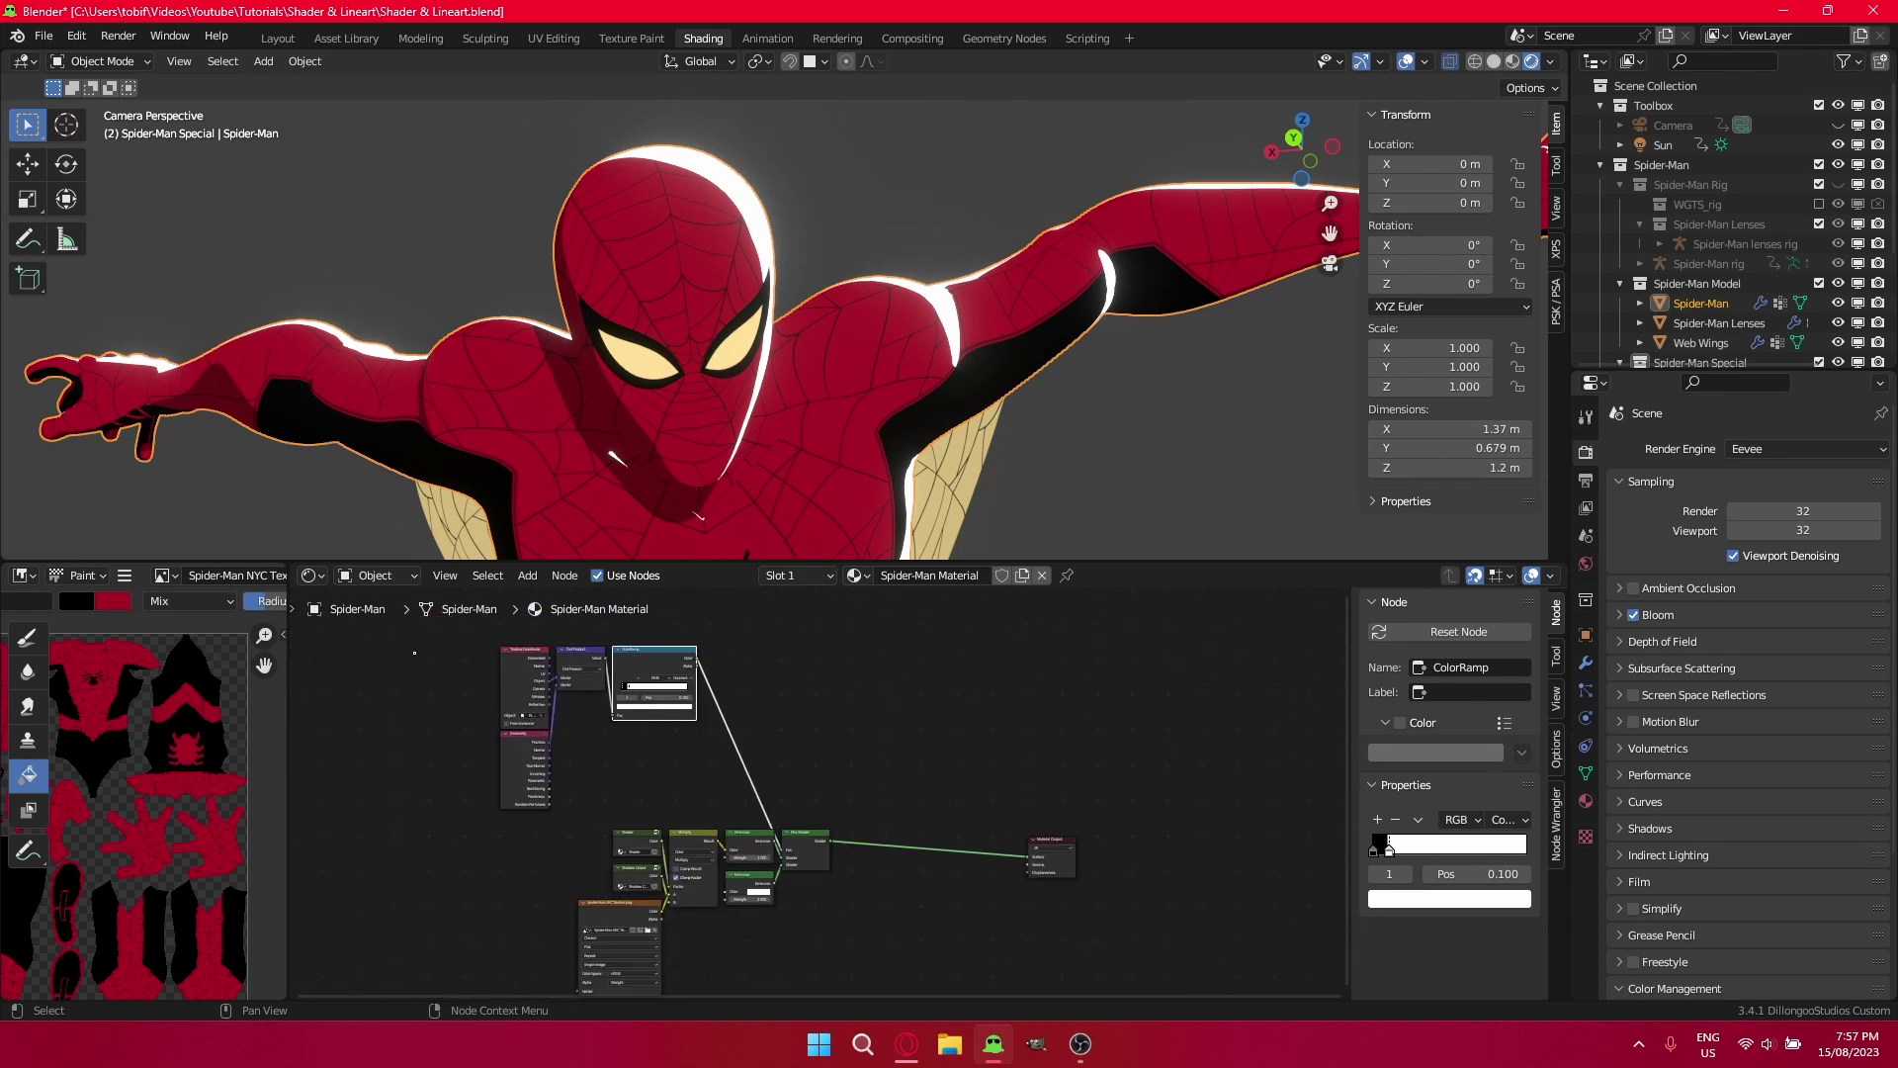
{"action": "left_click_drag", "start_coordinate": [415, 652], "coordinate": [771, 825]}
{"action": "key", "text": "g"}
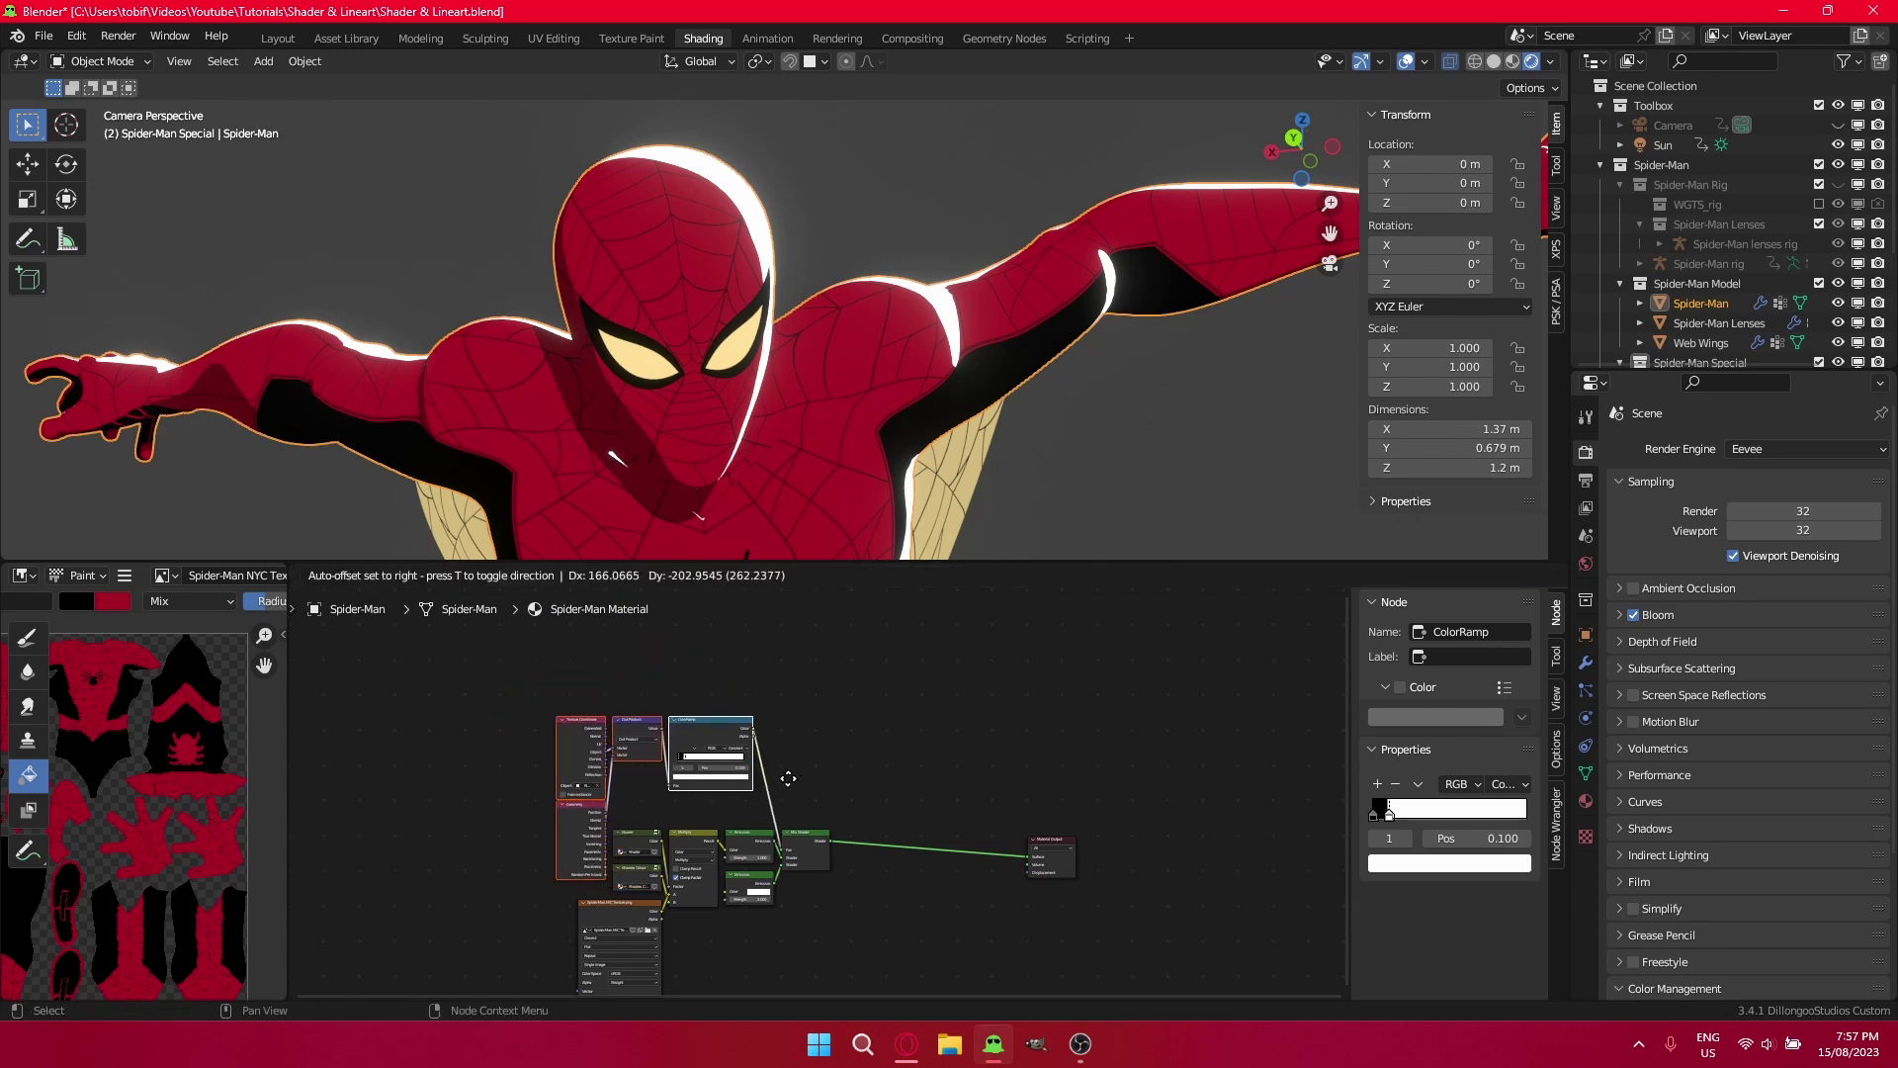
{"action": "left_click", "coordinate": [779, 736]}
{"action": "key", "text": "ctrl+g"}
{"action": "key", "text": "Tab"}
Set the new node group's name, label and group data-block name to "Rim Lighting".
{"action": "left_click", "coordinate": [1450, 631]}
{"action": "type", "text": "Rim Lighting"}
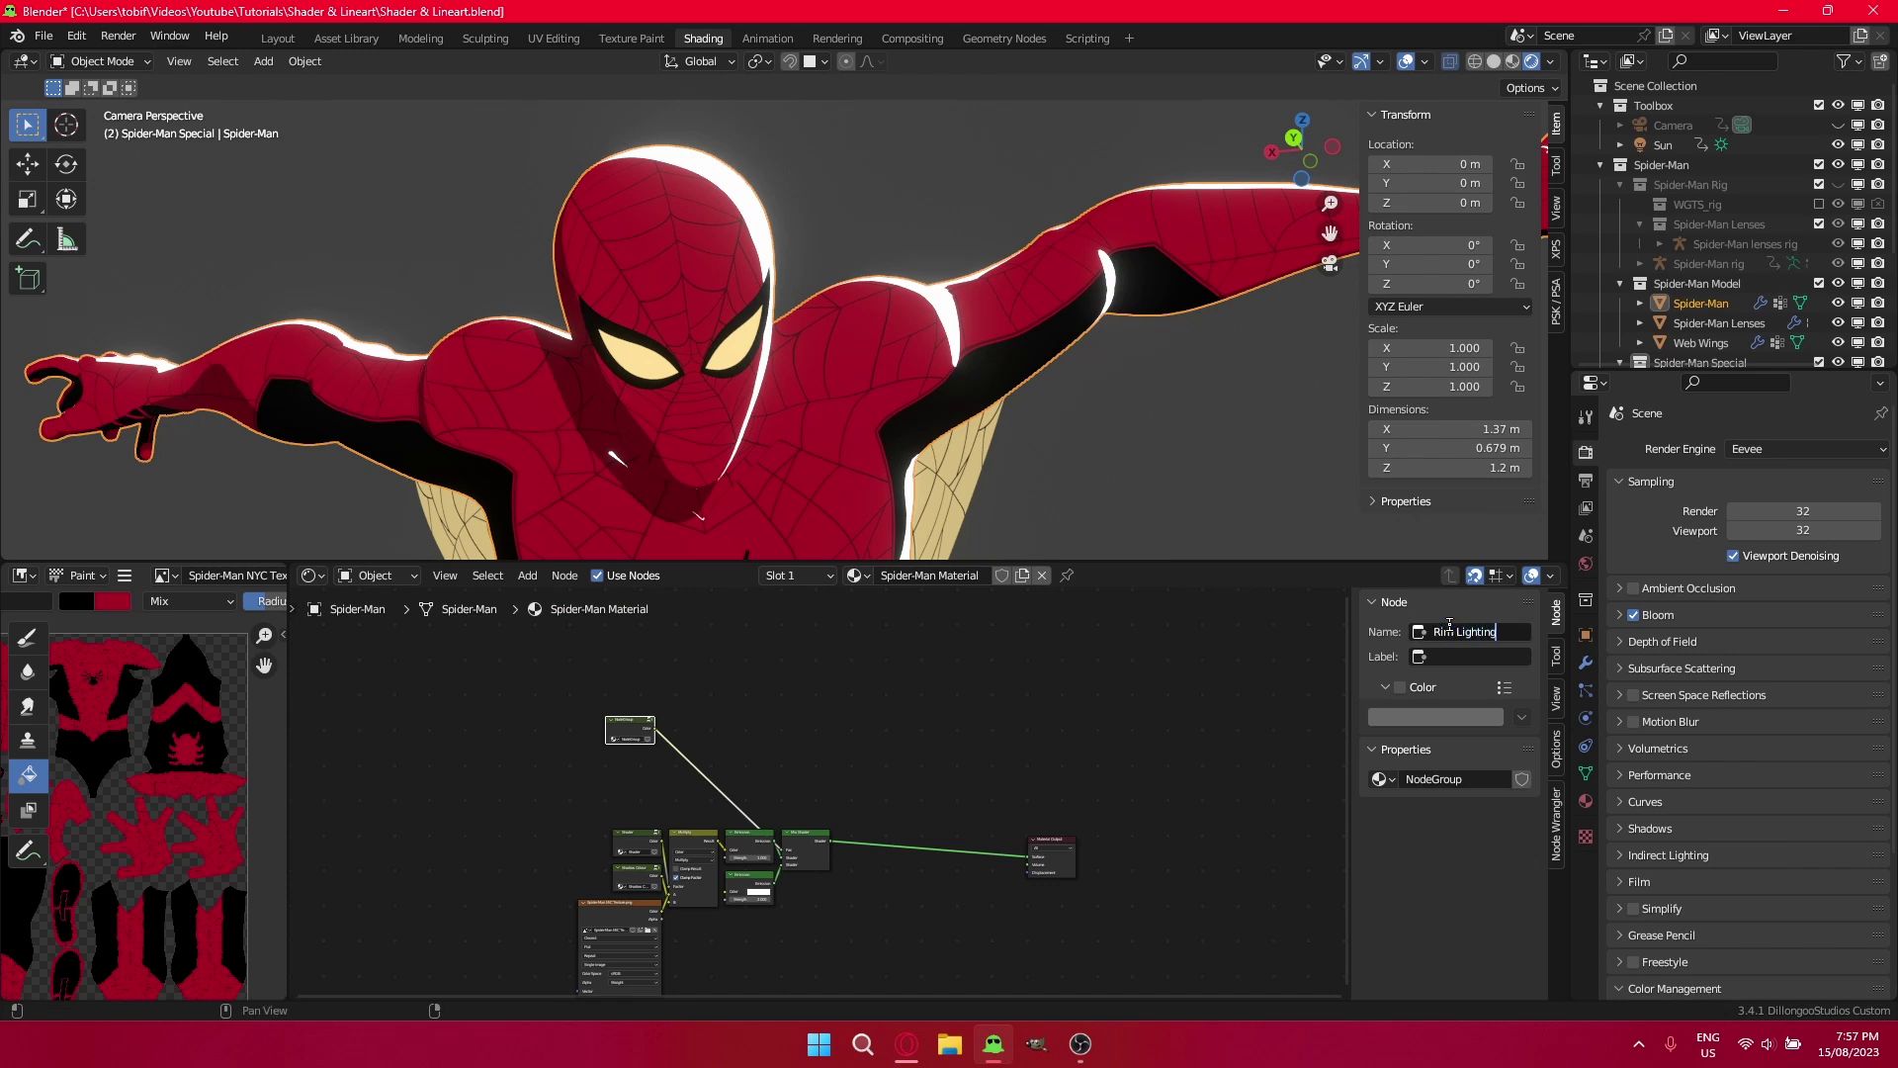
{"action": "key", "text": "ctrl+a"}
{"action": "key", "text": "ctrl+c"}
{"action": "left_click", "coordinate": [1461, 657]}
{"action": "key", "text": "ctrl+v"}
{"action": "double_click", "coordinate": [1433, 778]}
{"action": "key", "text": "ctrl+v"}
{"action": "key", "text": "Return"}
Move the Rim Lighting group node down to sit just above the upper Emission node, beside the Mix Shader.
{"action": "key", "text": "g"}
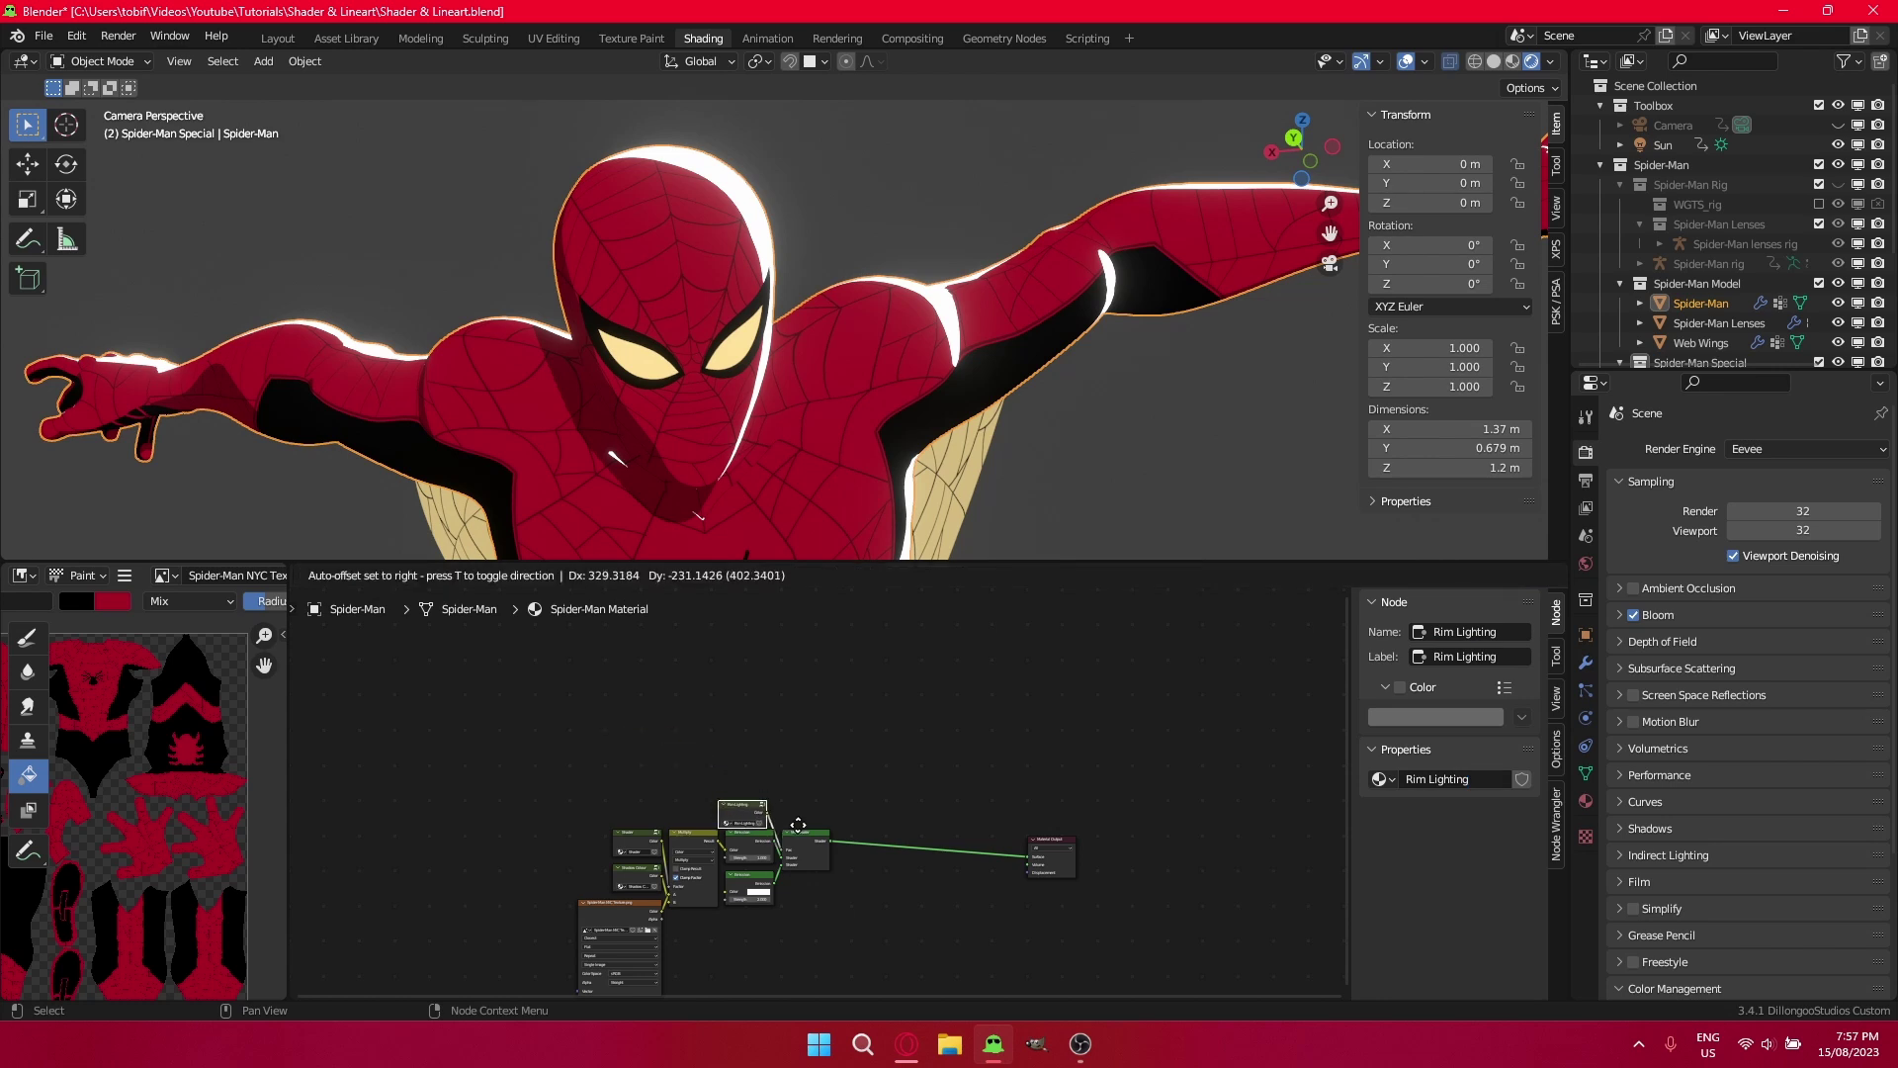
{"action": "left_click", "coordinate": [808, 813]}
{"action": "middle_click_drag", "start_coordinate": [808, 813], "coordinate": [786, 742]}
Select all nodes feeding the Material Output and move them together so the Mix Shader sits right beside it.
{"action": "left_click_drag", "start_coordinate": [803, 690], "coordinate": [461, 963]}
{"action": "key", "text": "g"}
{"action": "left_click", "coordinate": [1029, 874]}
{"action": "key", "text": "g"}
{"action": "left_click", "coordinate": [1009, 791]}
{"action": "scroll", "coordinate": [987, 780], "scroll_direction": "up", "scroll_amount": 2}
{"action": "scroll", "coordinate": [987, 780], "scroll_direction": "up", "scroll_amount": 2}
{"action": "middle_click_drag", "start_coordinate": [986, 780], "coordinate": [949, 723]}
{"action": "scroll", "coordinate": [878, 760], "scroll_direction": "down", "scroll_amount": 2}
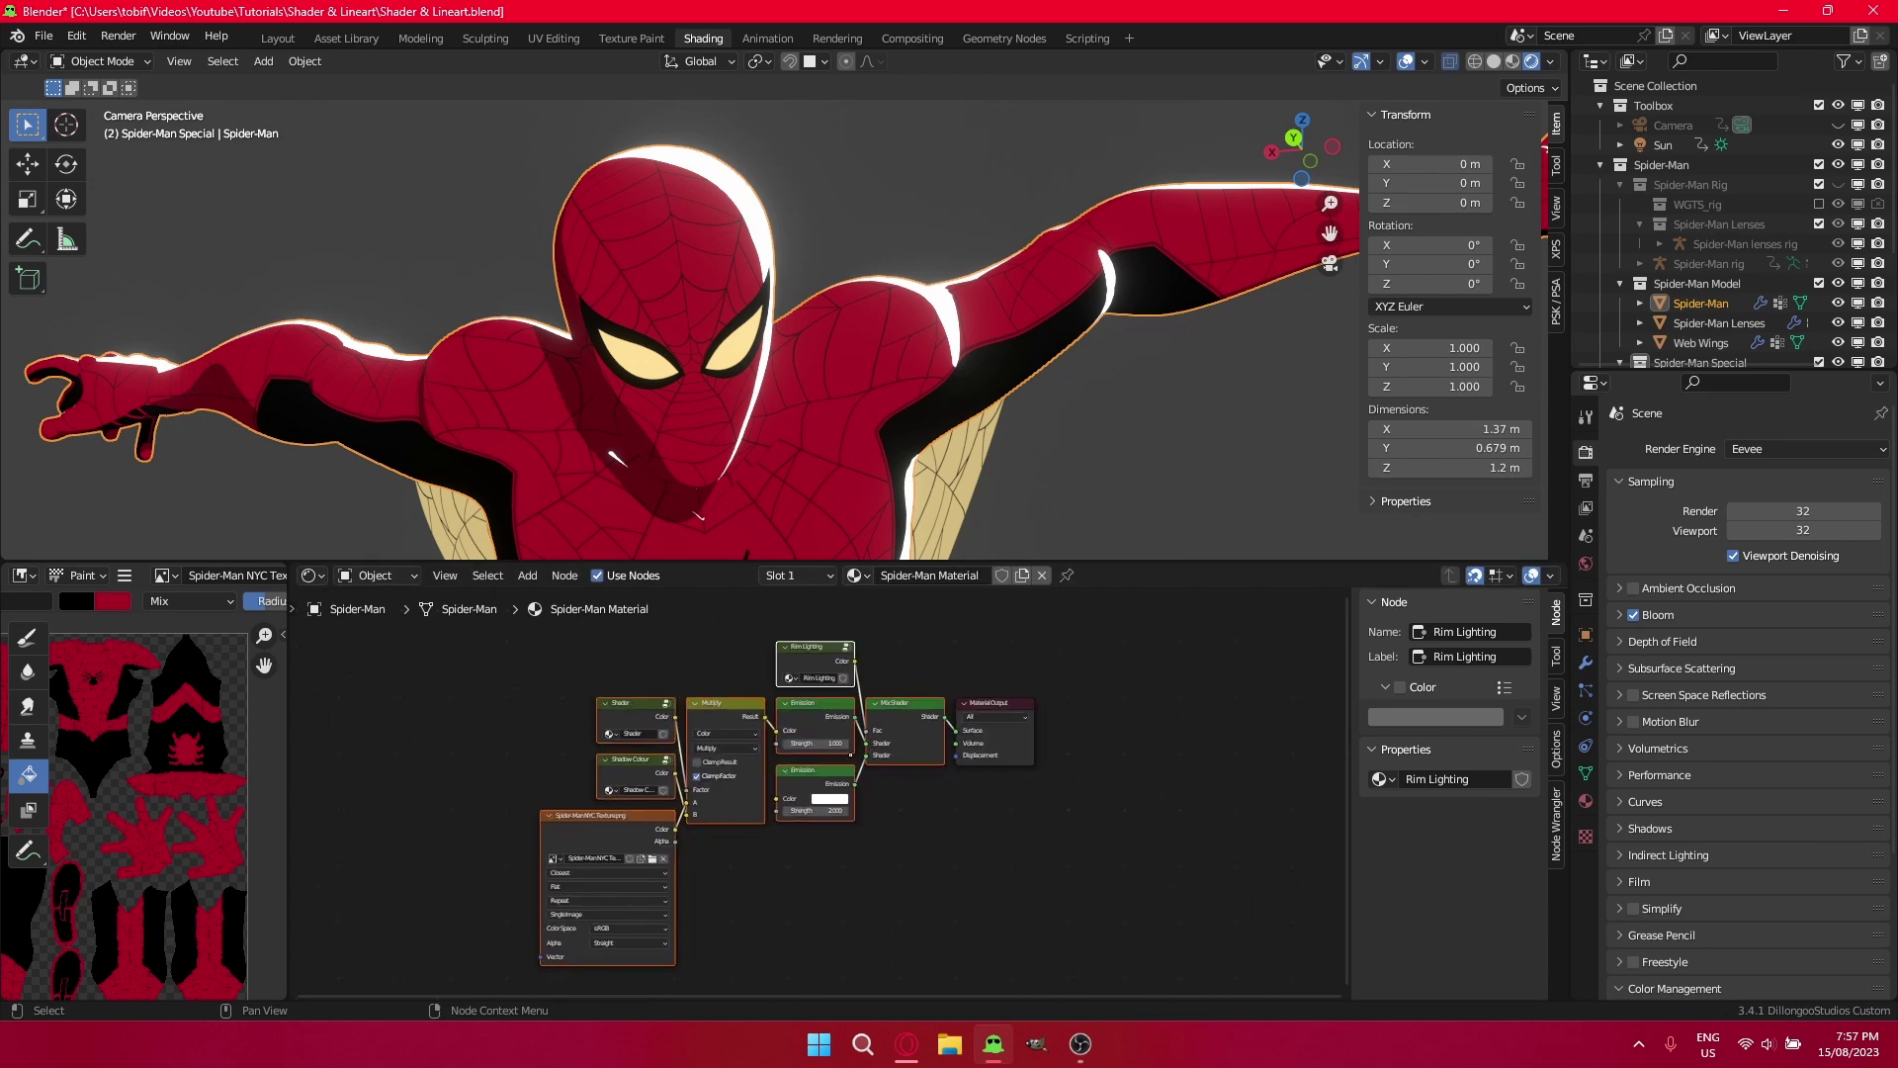
{"action": "scroll", "coordinate": [847, 742], "scroll_direction": "down", "scroll_amount": 2}
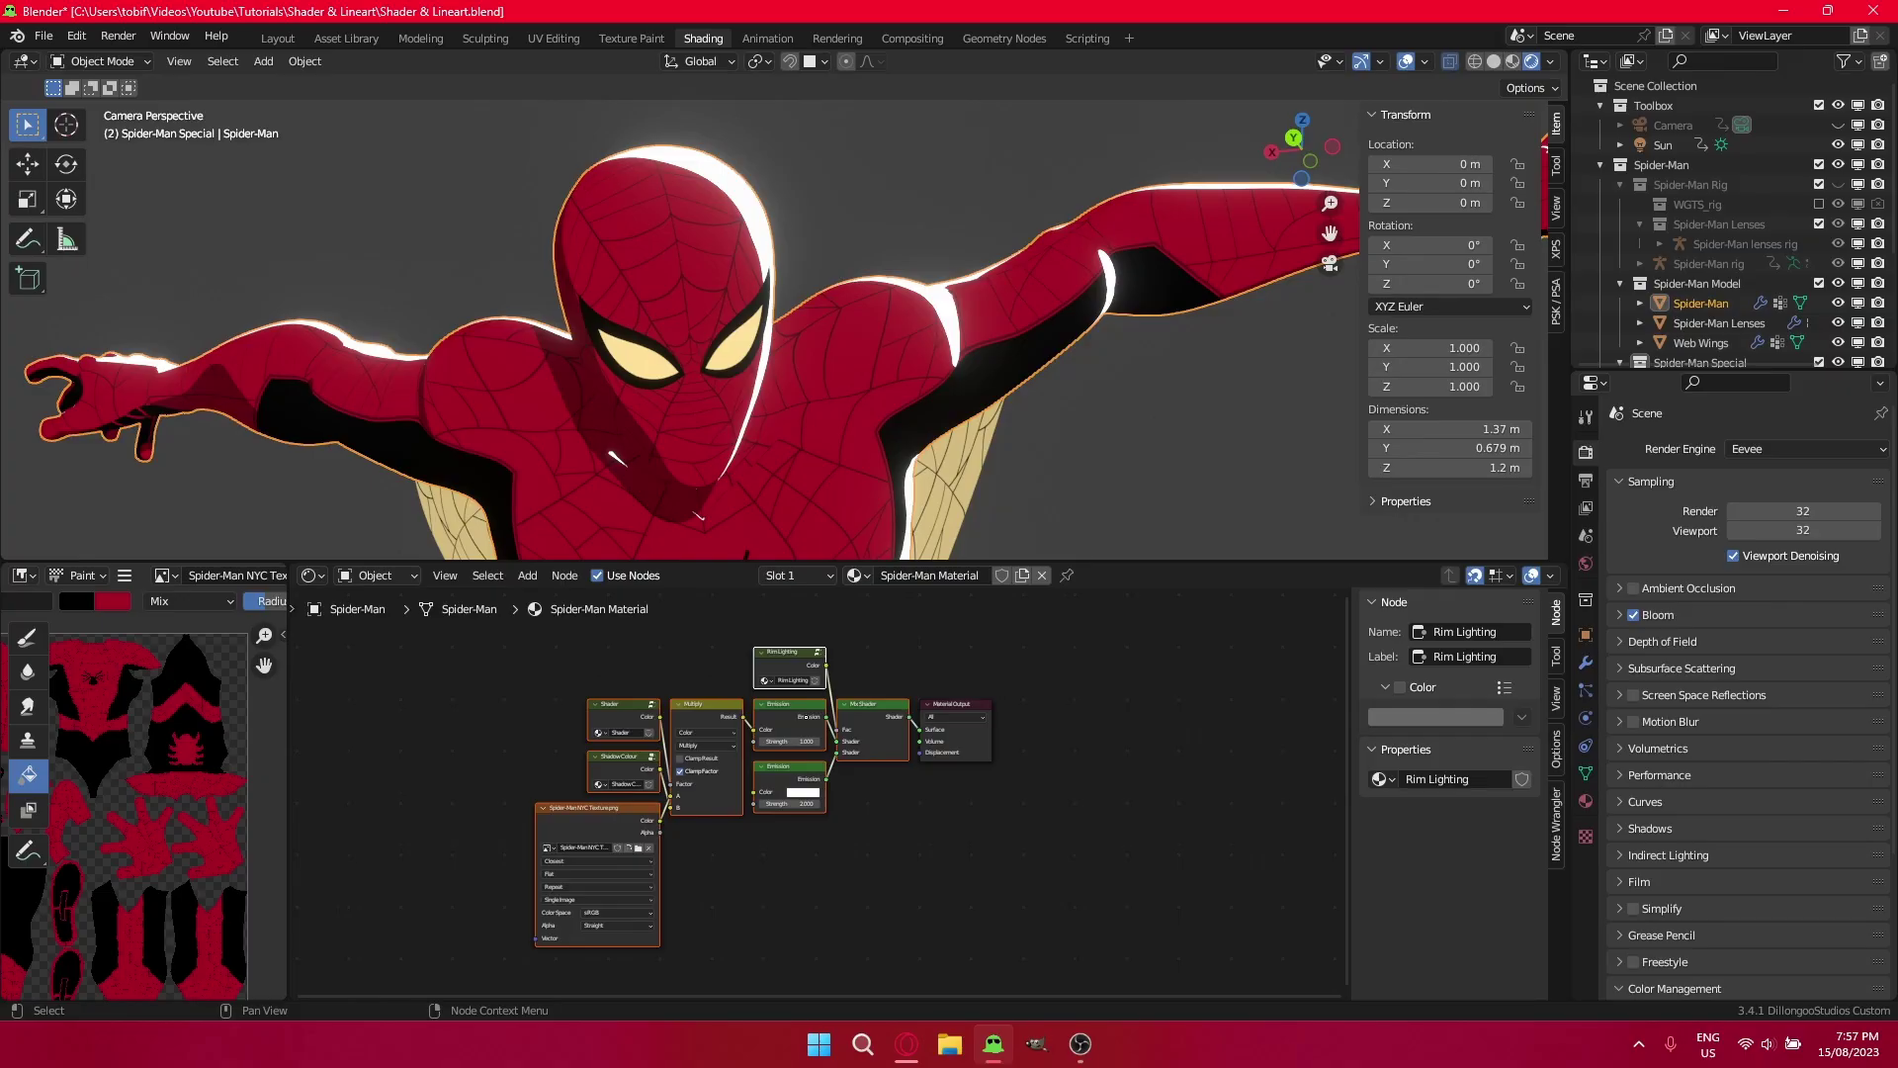
Switch to the Layout workspace and add a blank Grease Pencil object.
{"action": "left_click", "coordinate": [295, 39]}
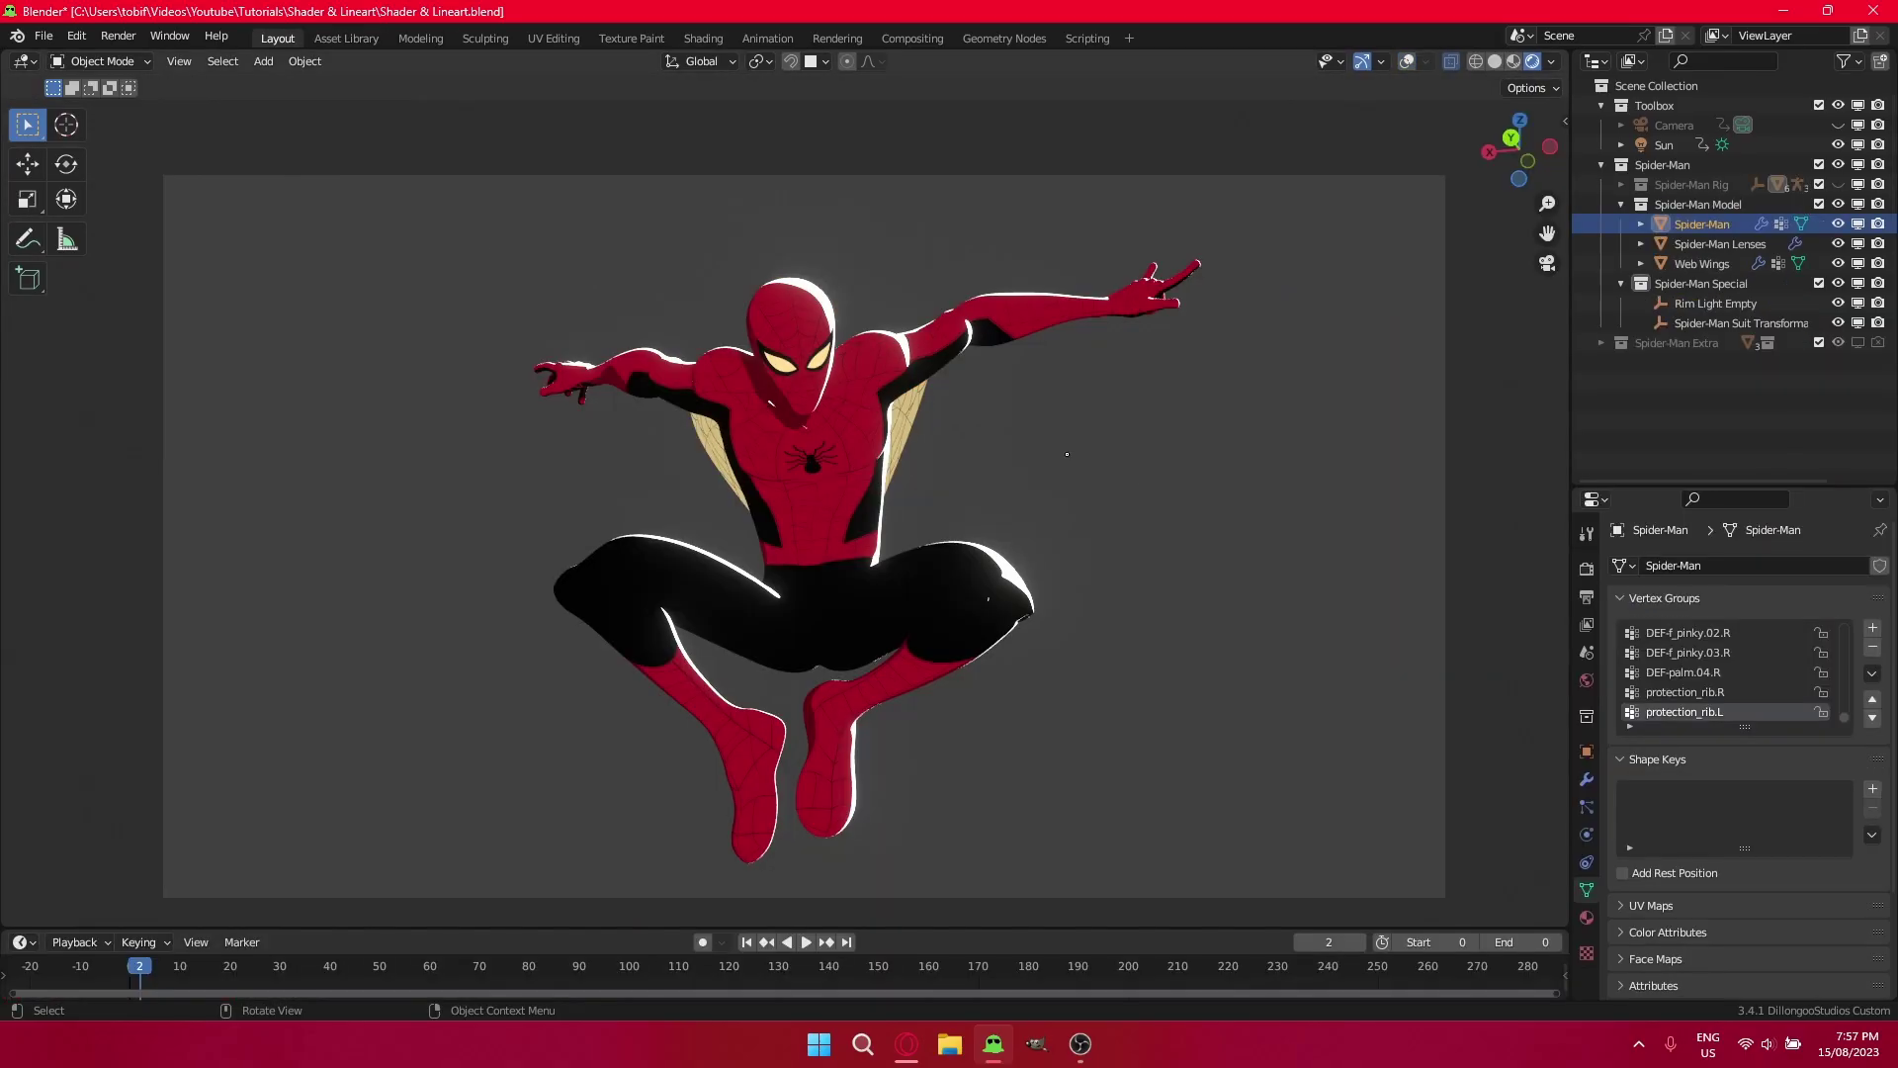
{"action": "scroll", "coordinate": [936, 483], "scroll_direction": "down", "scroll_amount": 2}
{"action": "scroll", "coordinate": [937, 483], "scroll_direction": "up", "scroll_amount": 1}
{"action": "scroll", "coordinate": [937, 483], "scroll_direction": "down", "scroll_amount": 1}
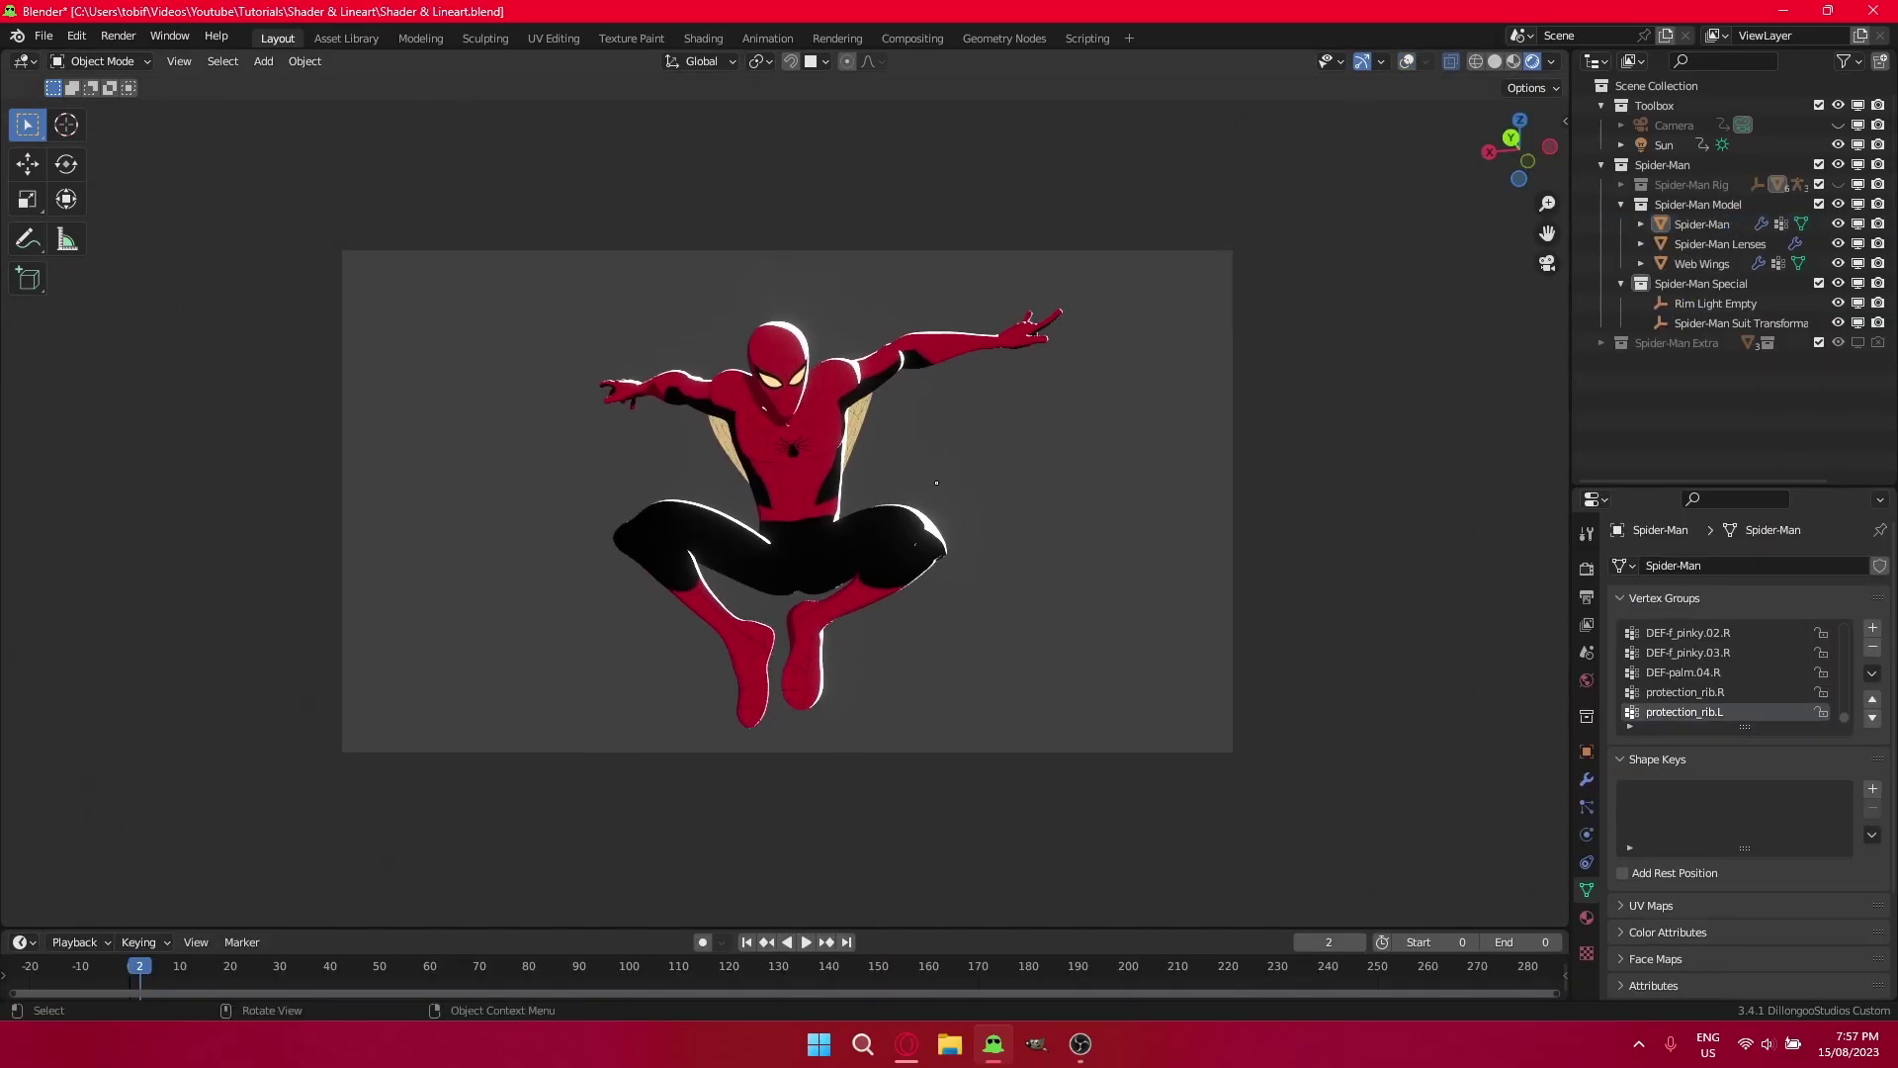
{"action": "scroll", "coordinate": [936, 483], "scroll_direction": "up", "scroll_amount": 2}
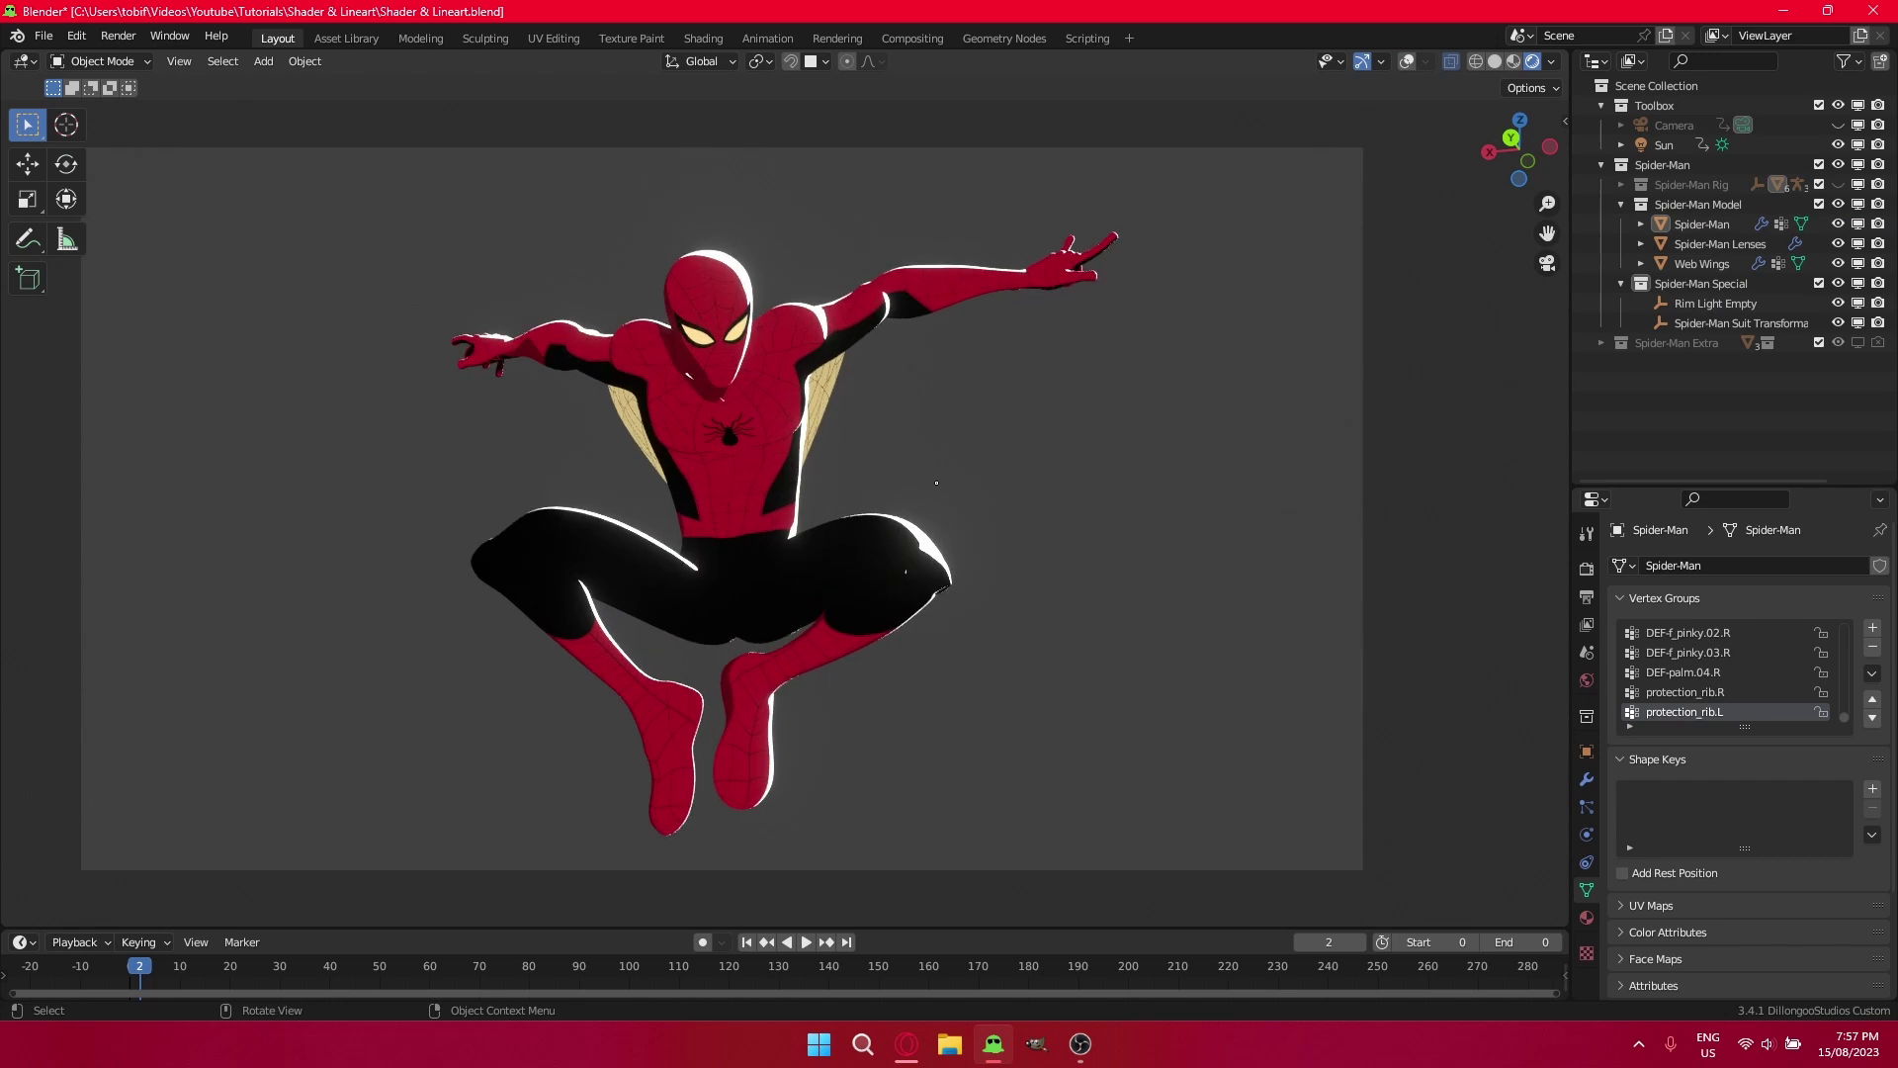
{"action": "middle_click_drag", "start_coordinate": [936, 483], "coordinate": [949, 488], "text": "shift"}
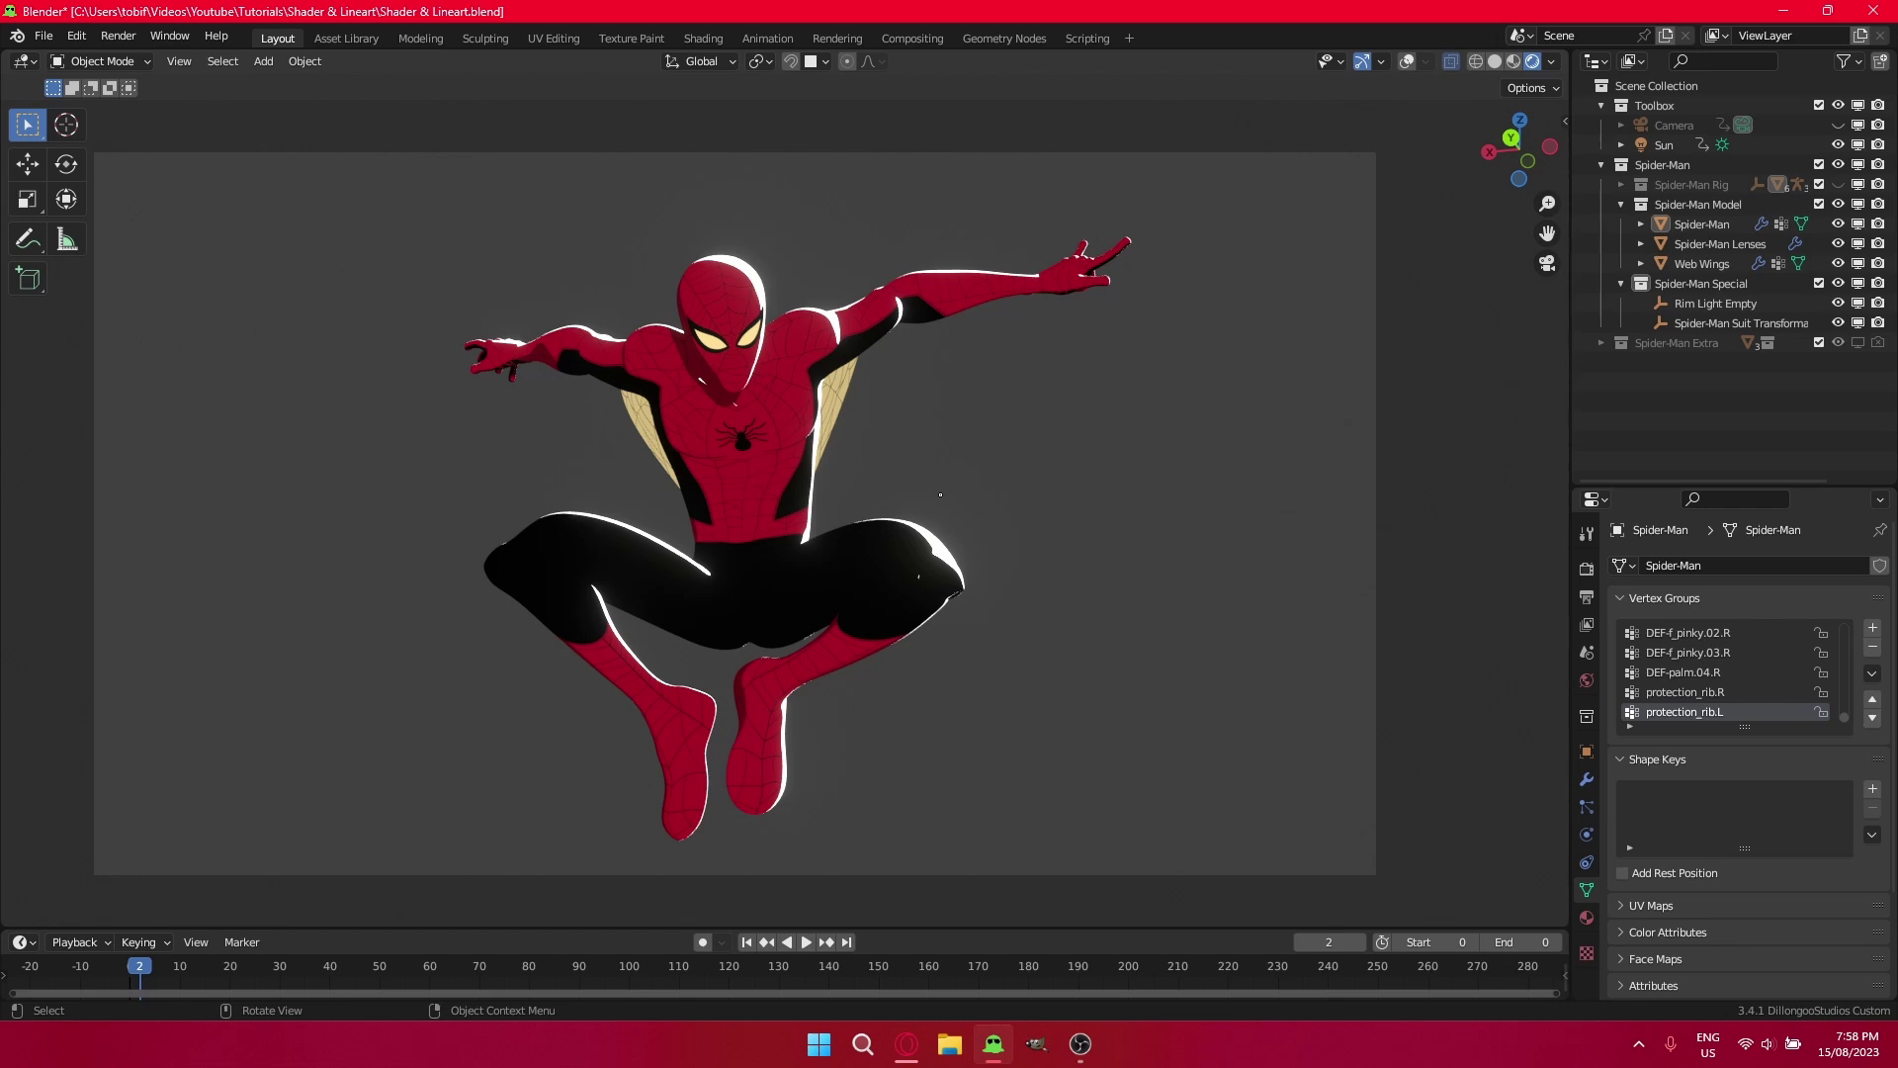
{"action": "key", "text": "shift+a"}
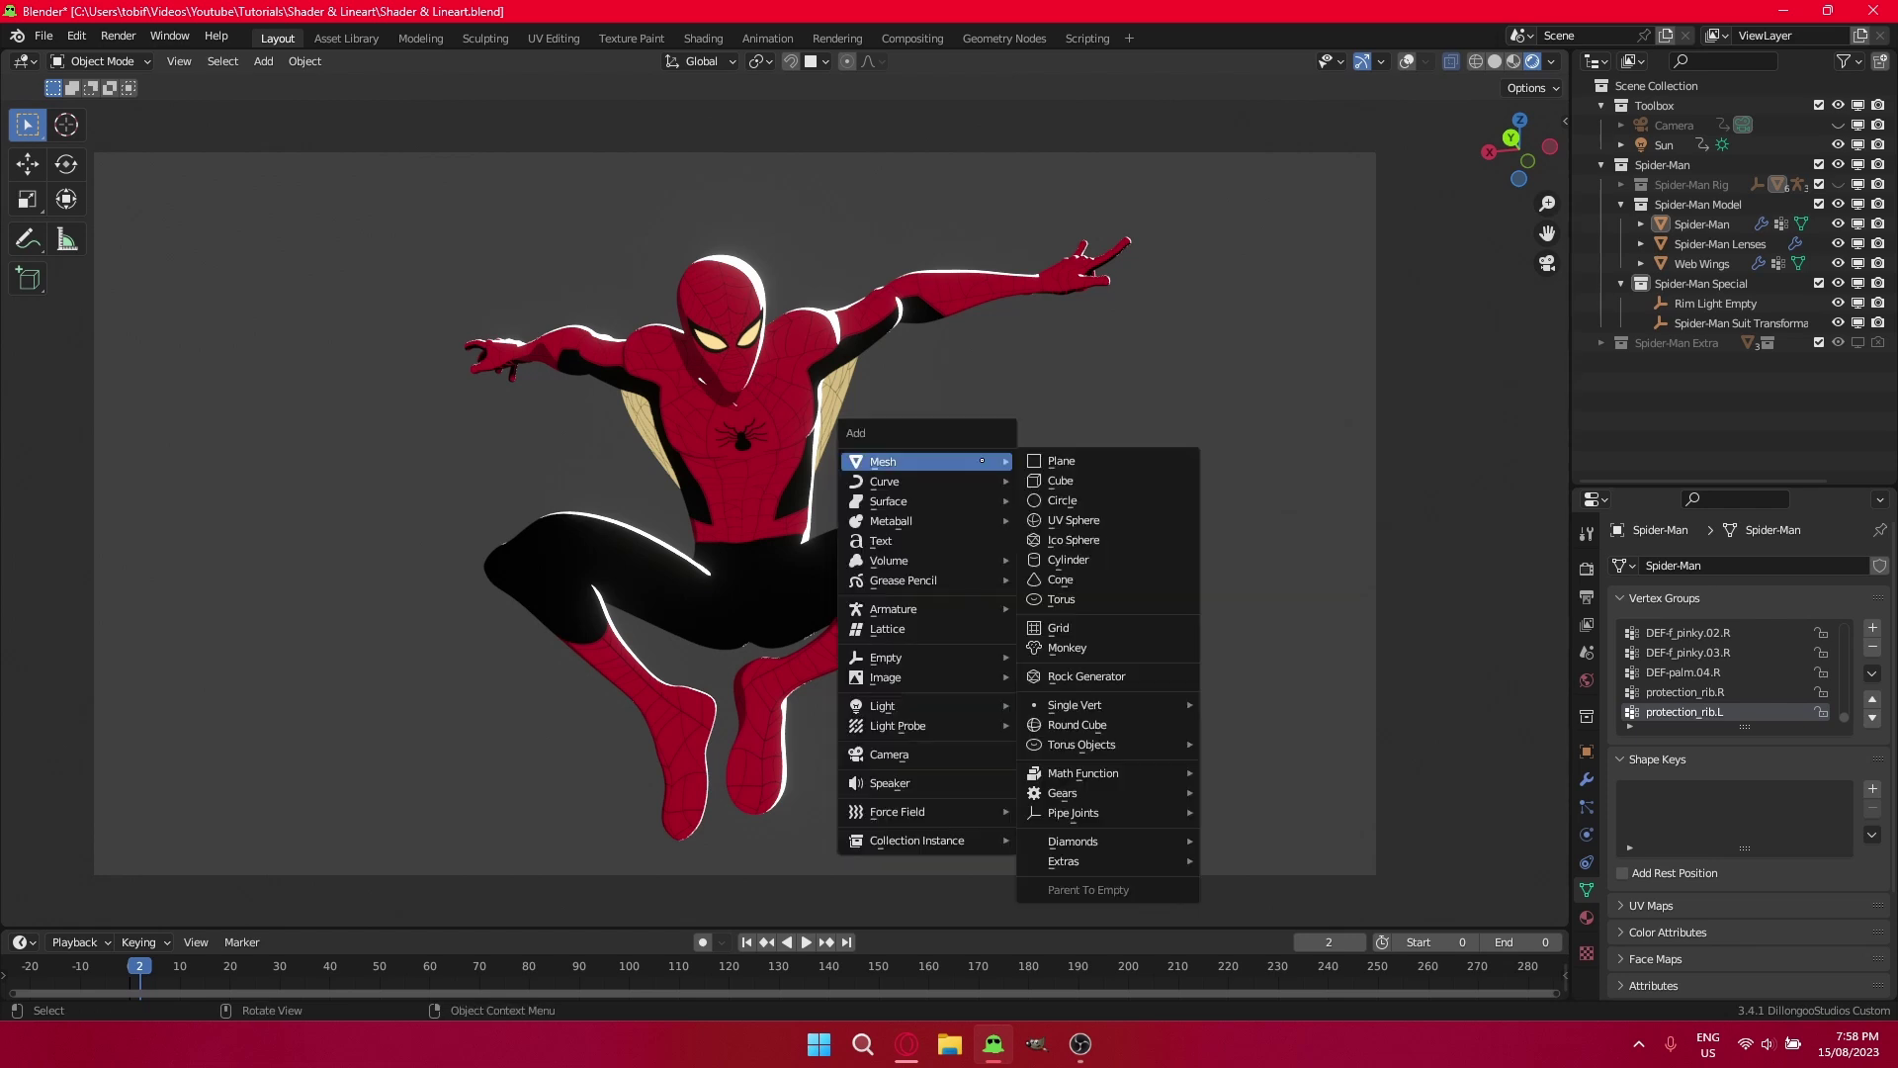
{"action": "mouse_move", "coordinate": [941, 593]}
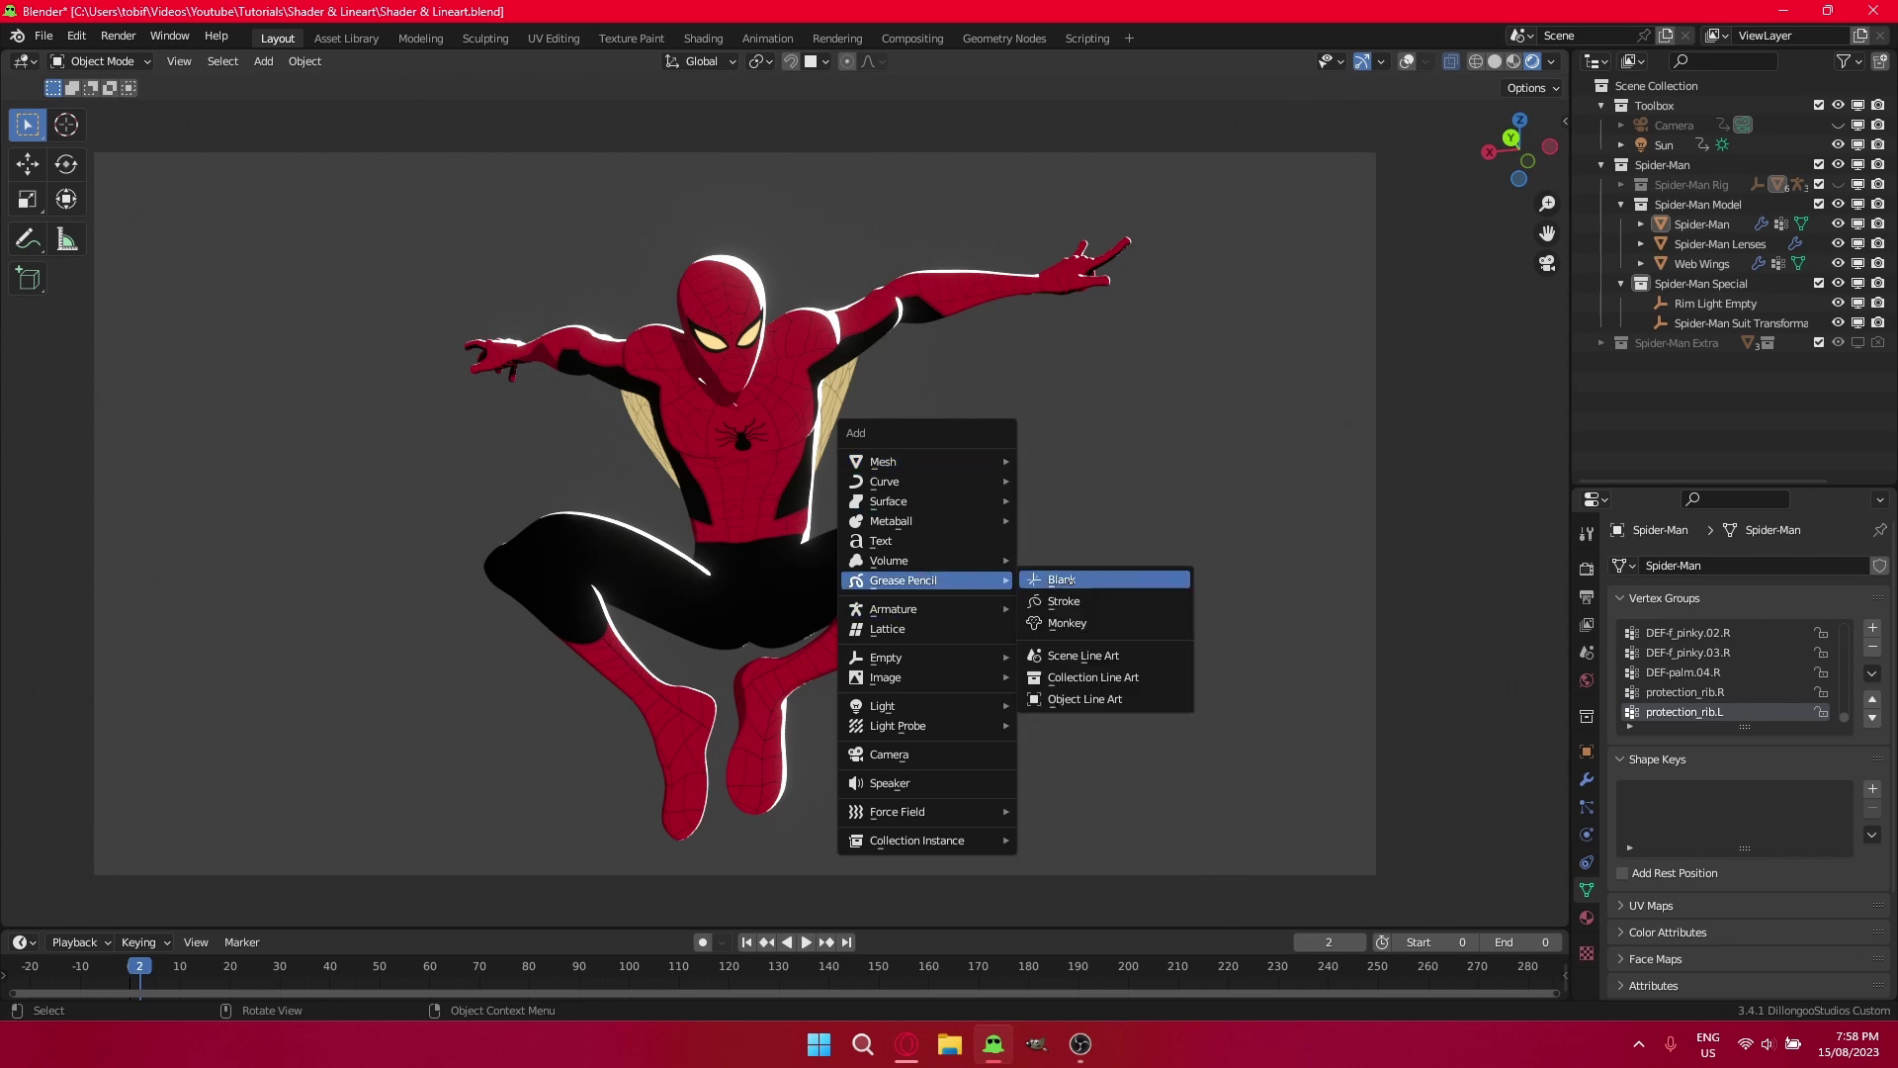
{"action": "left_click", "coordinate": [1073, 579]}
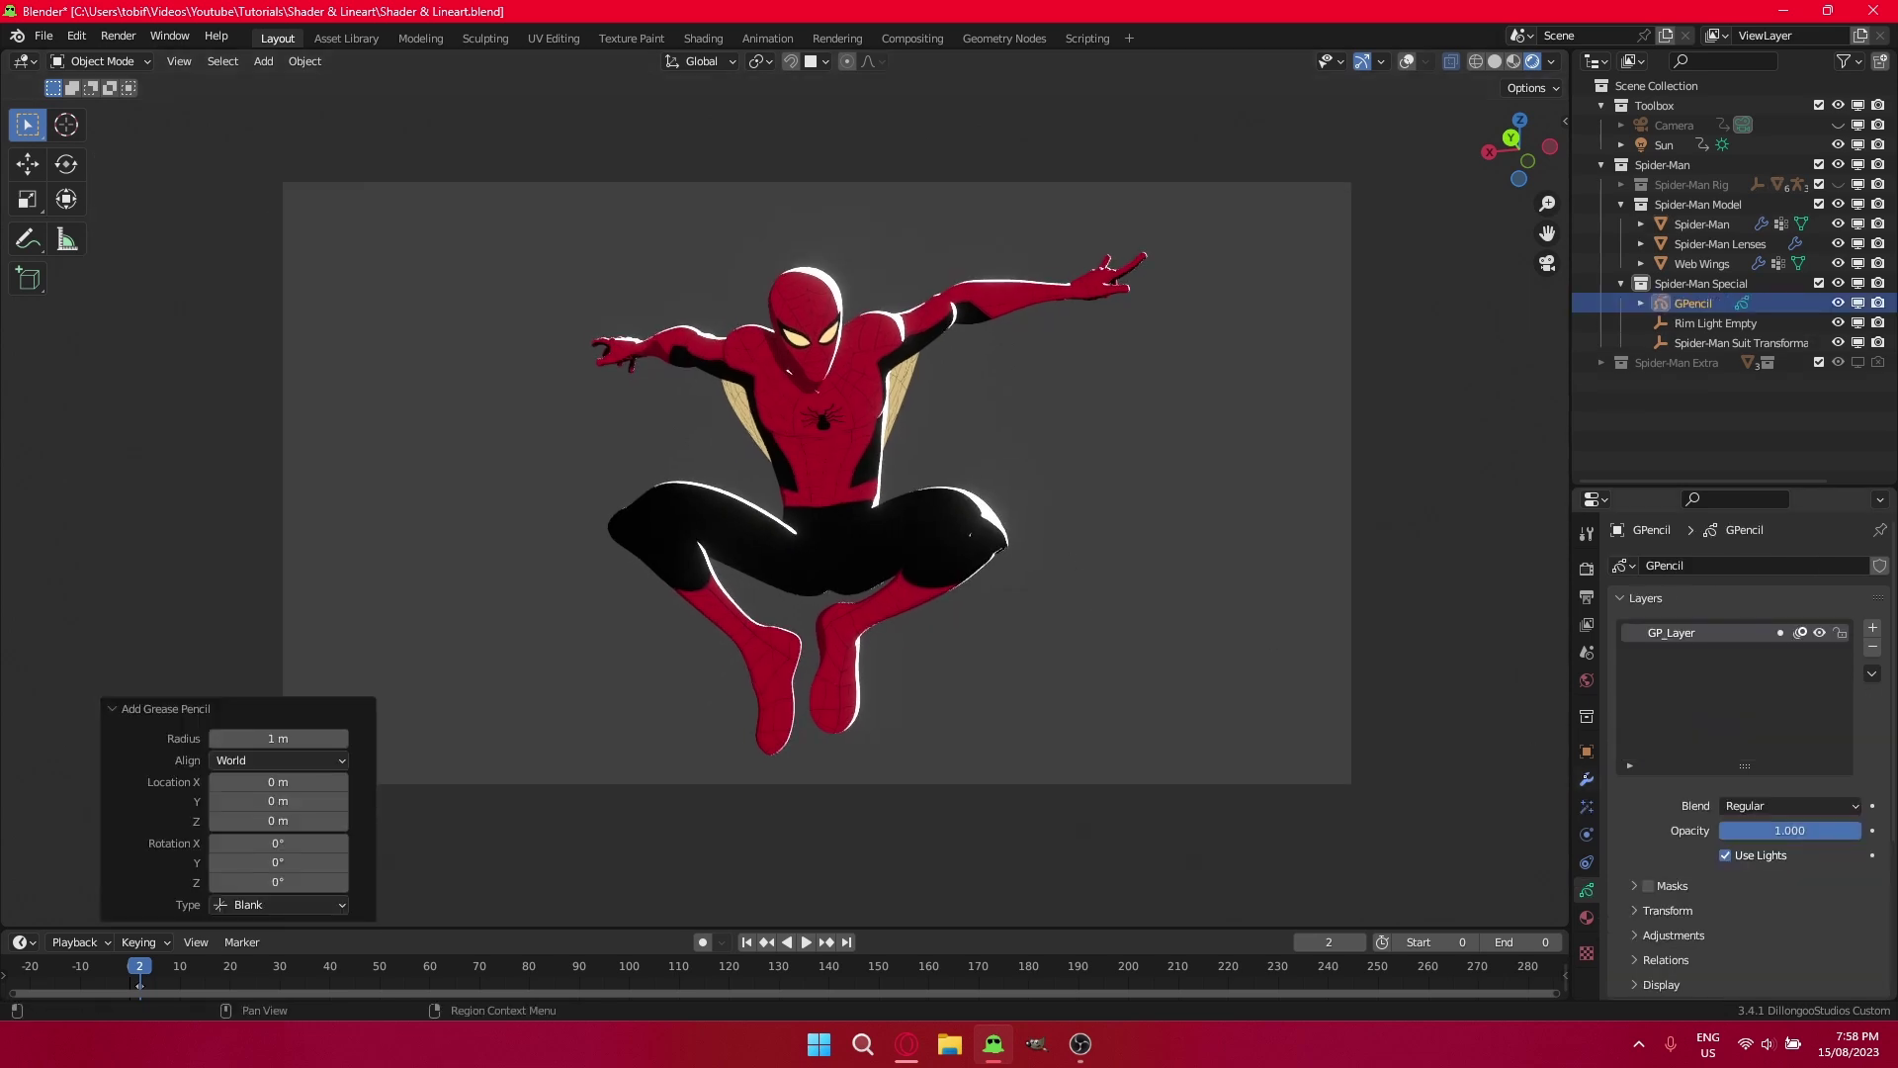
Add a Line Art modifier to the Grease Pencil object with the Spider-Man Model collection as its source.
{"action": "left_click", "coordinate": [1587, 779]}
{"action": "left_click", "coordinate": [1650, 573]}
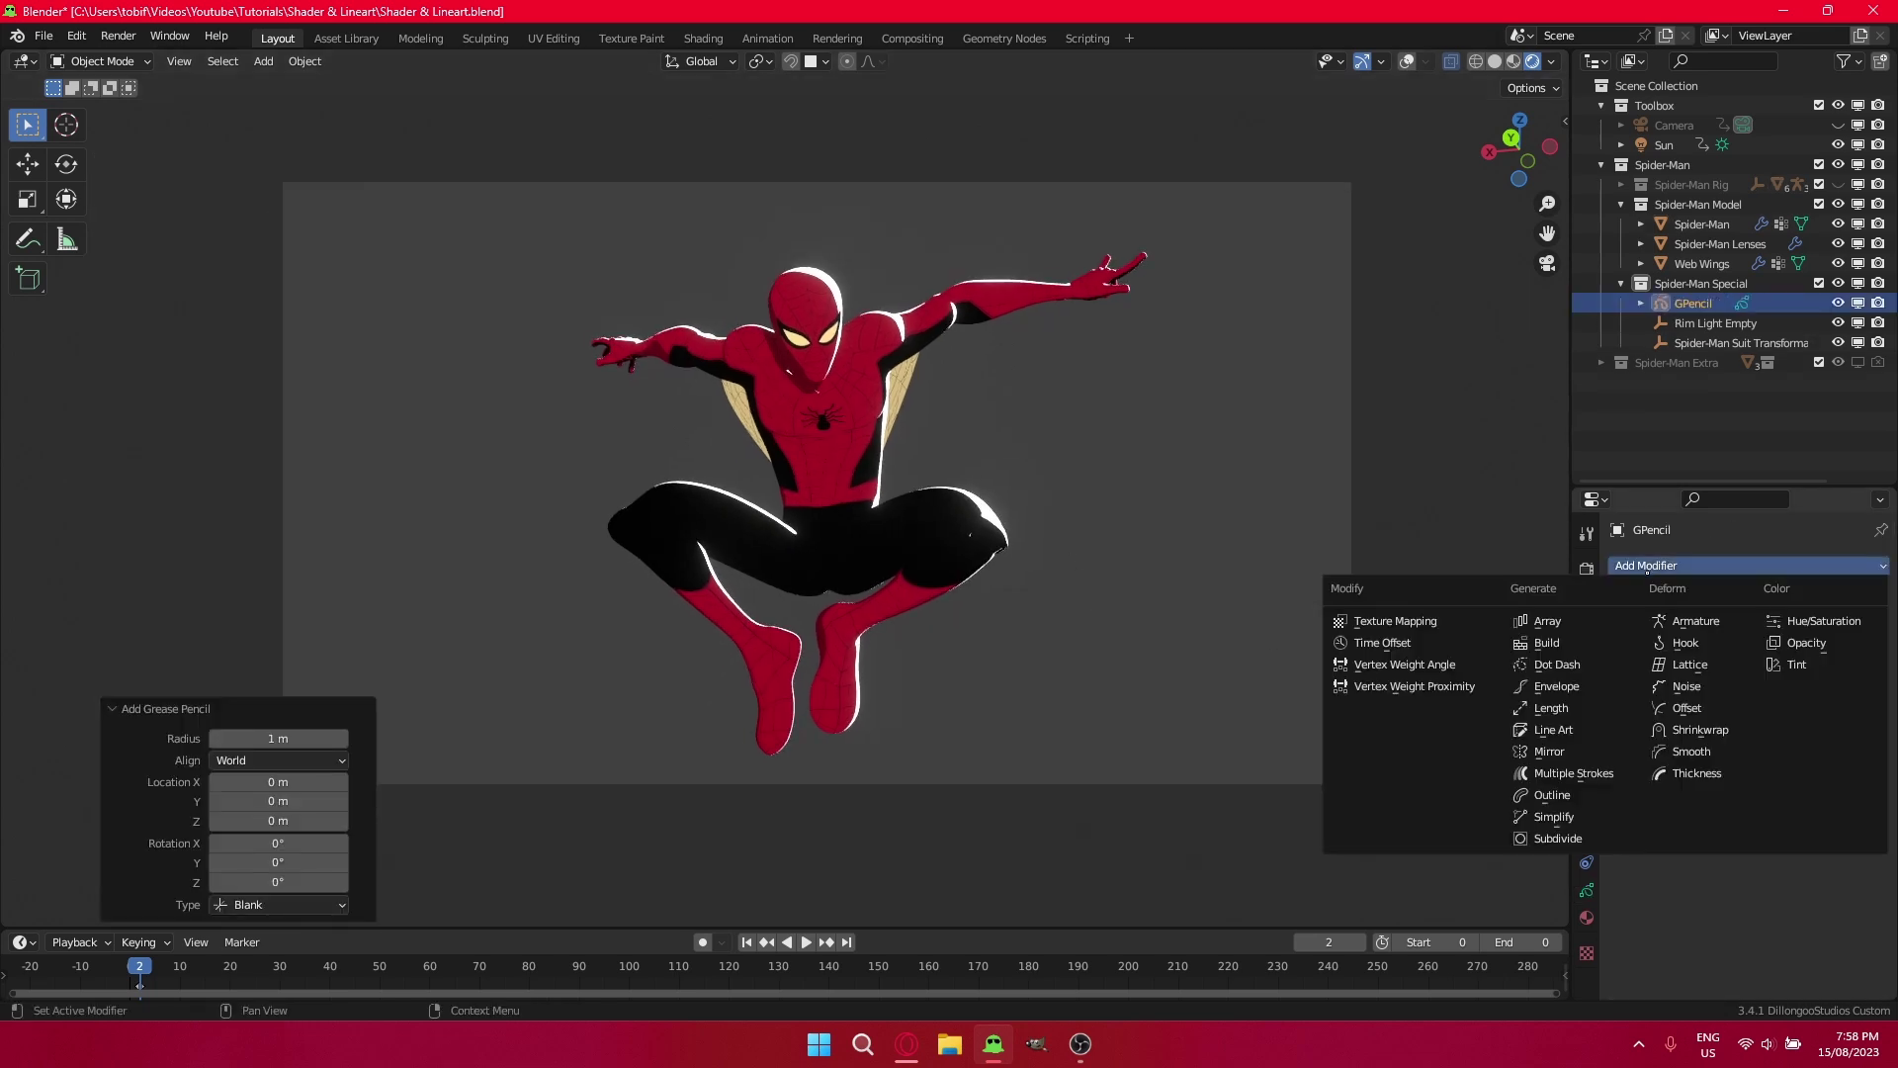
{"action": "left_click", "coordinate": [1580, 730]}
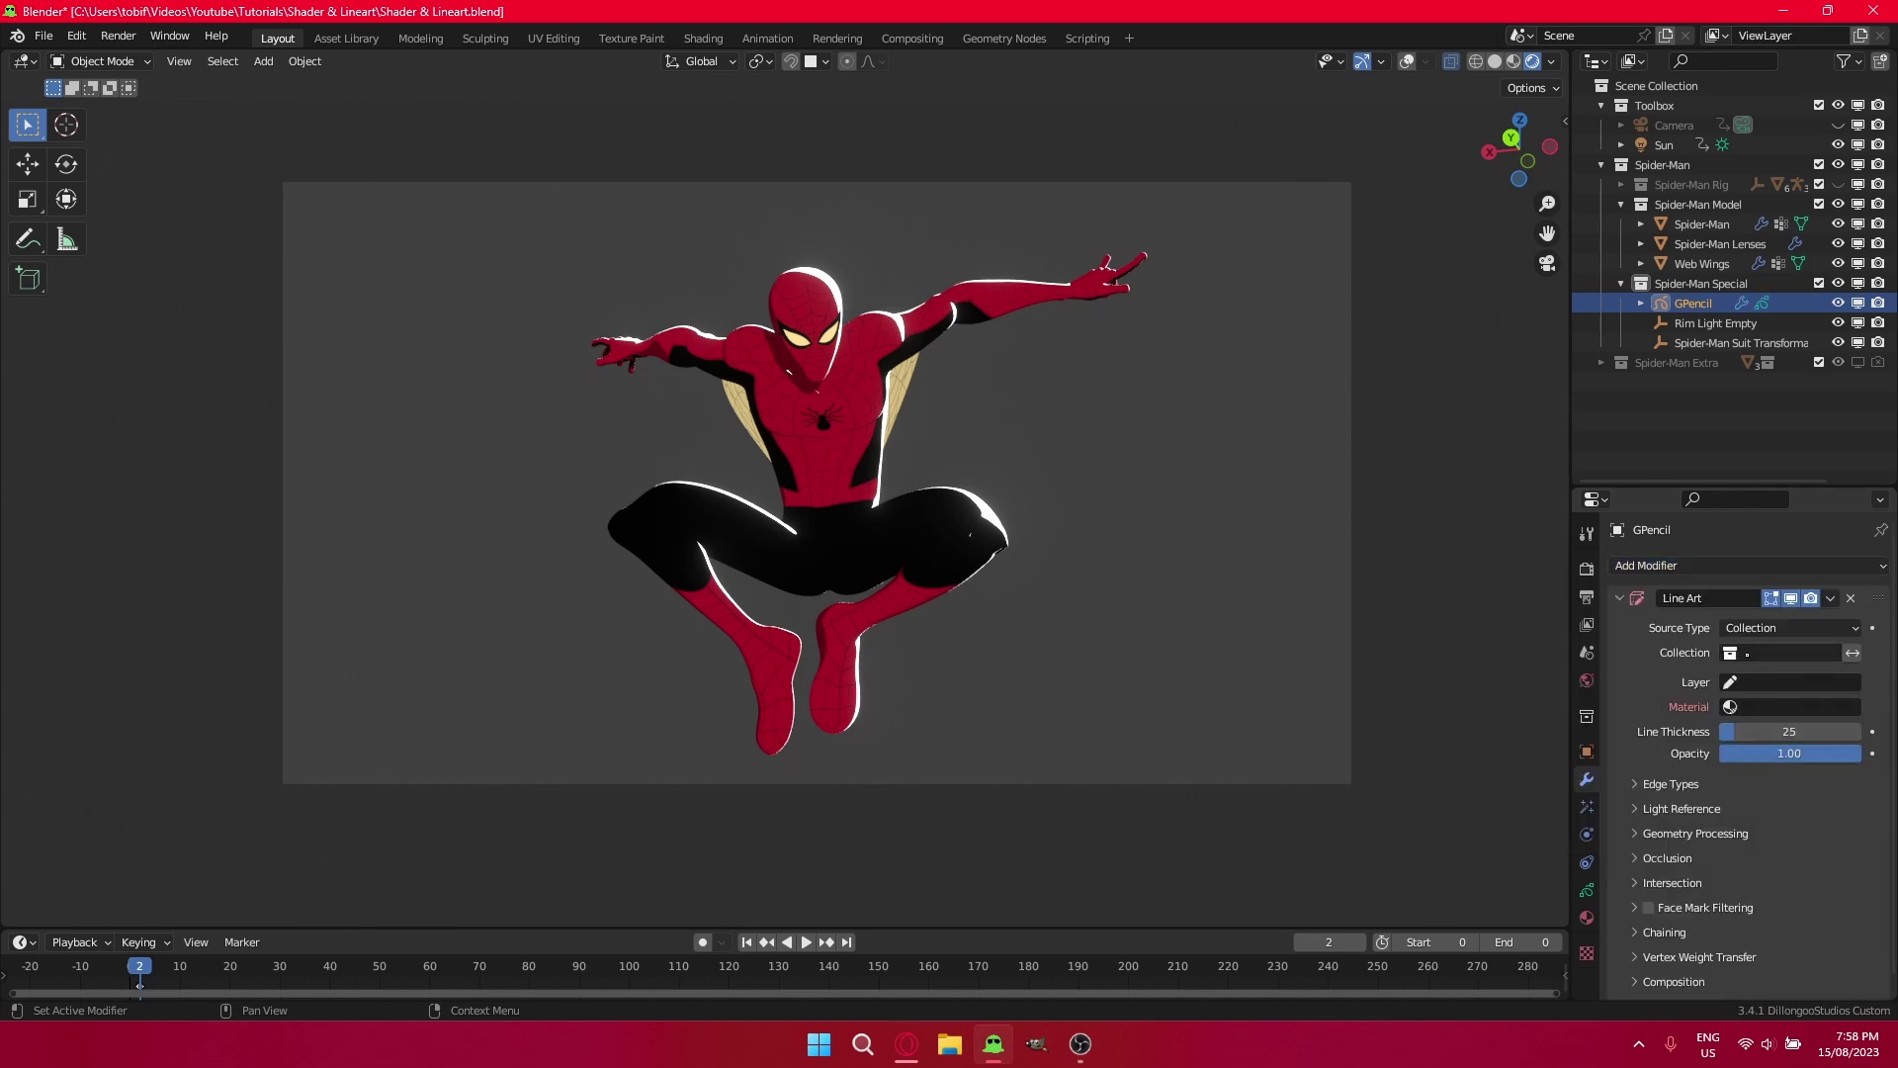
{"action": "left_click", "coordinate": [1747, 654]}
{"action": "type", "text": "Spider"}
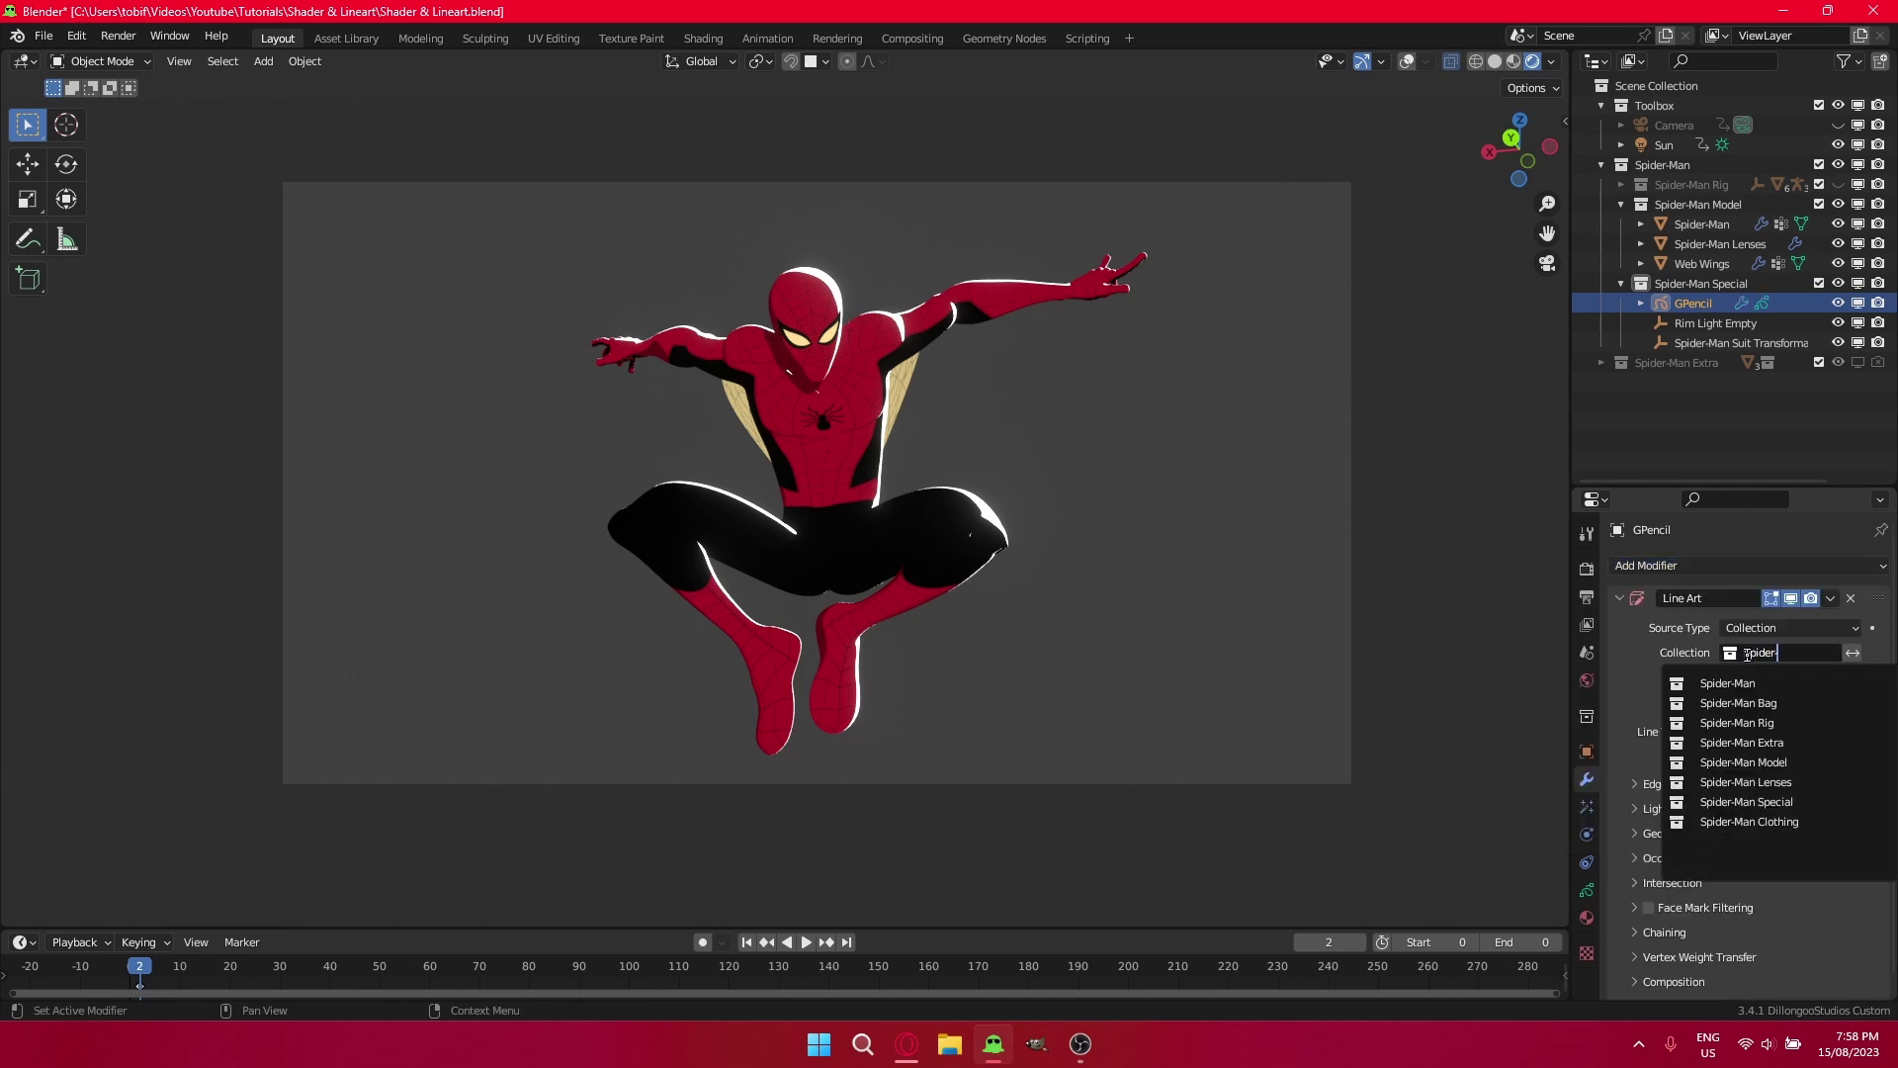
{"action": "type", "text": "-Man Model"}
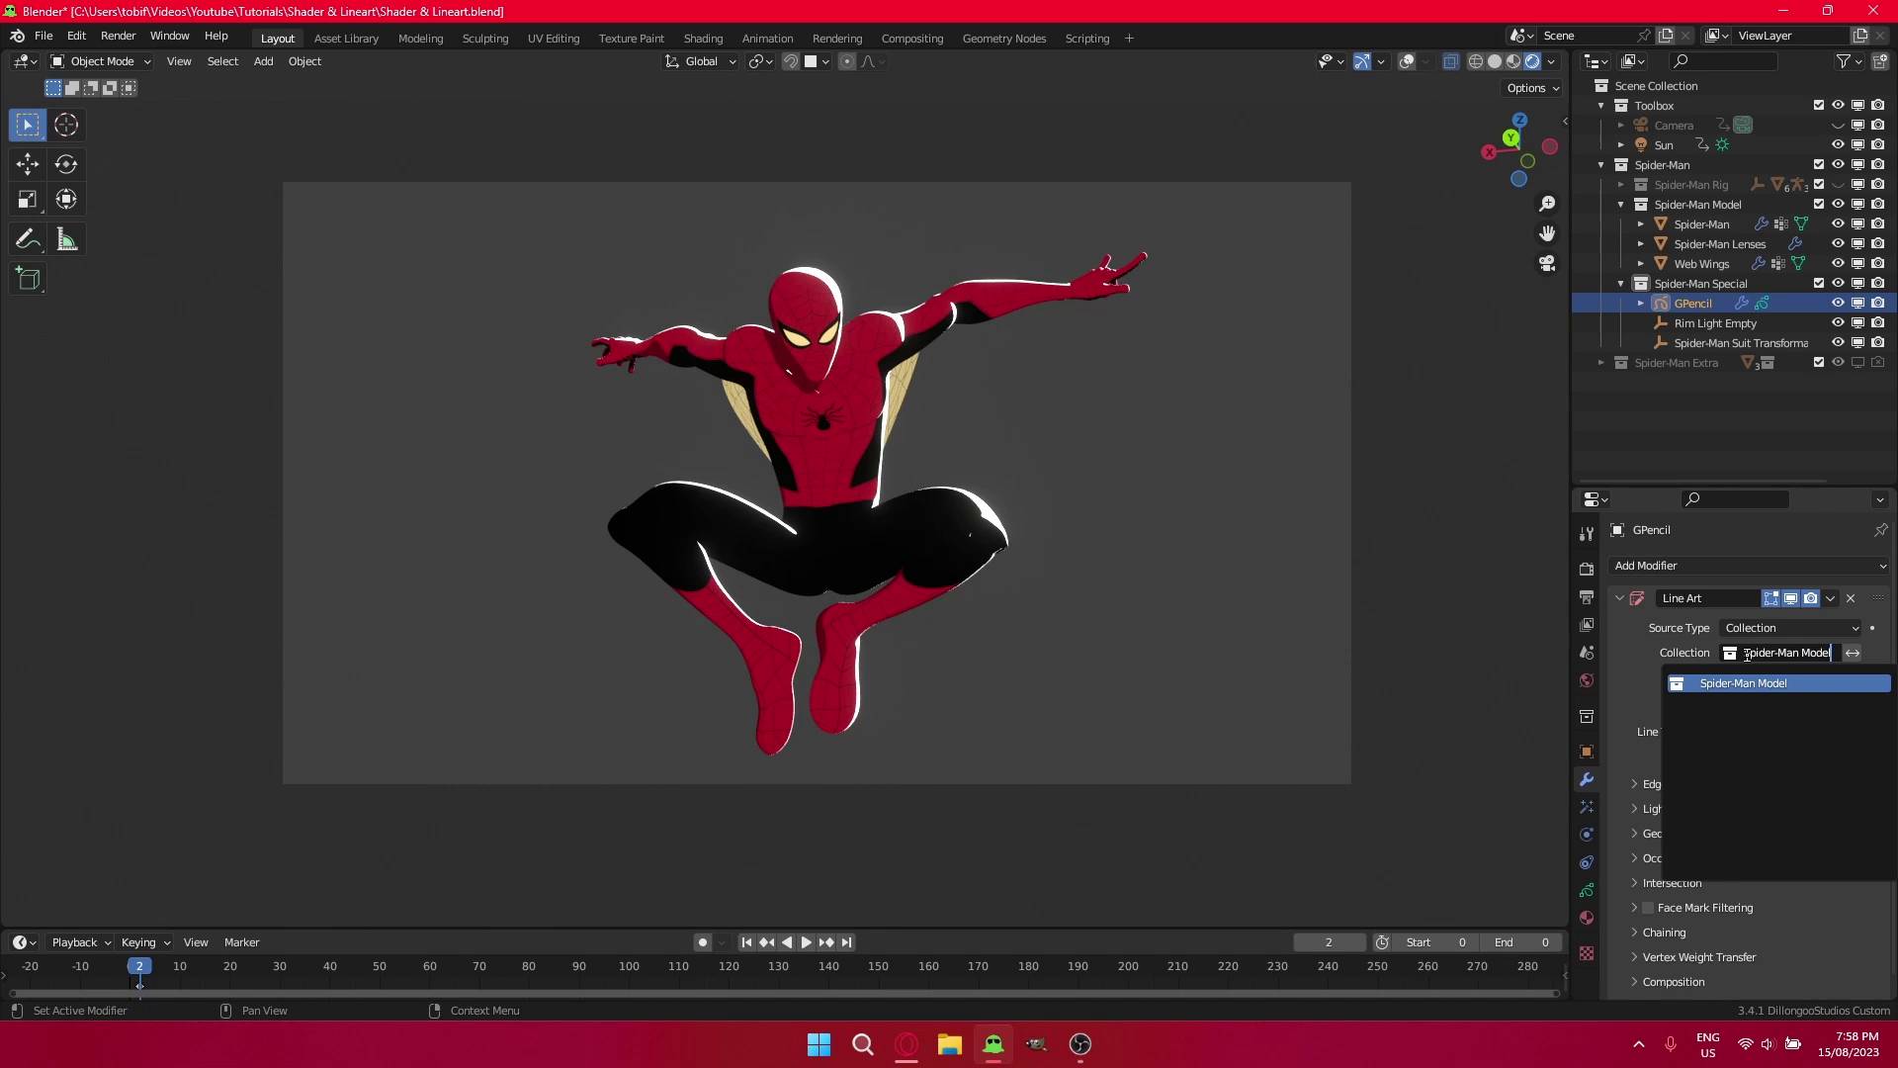
{"action": "key", "text": "Return"}
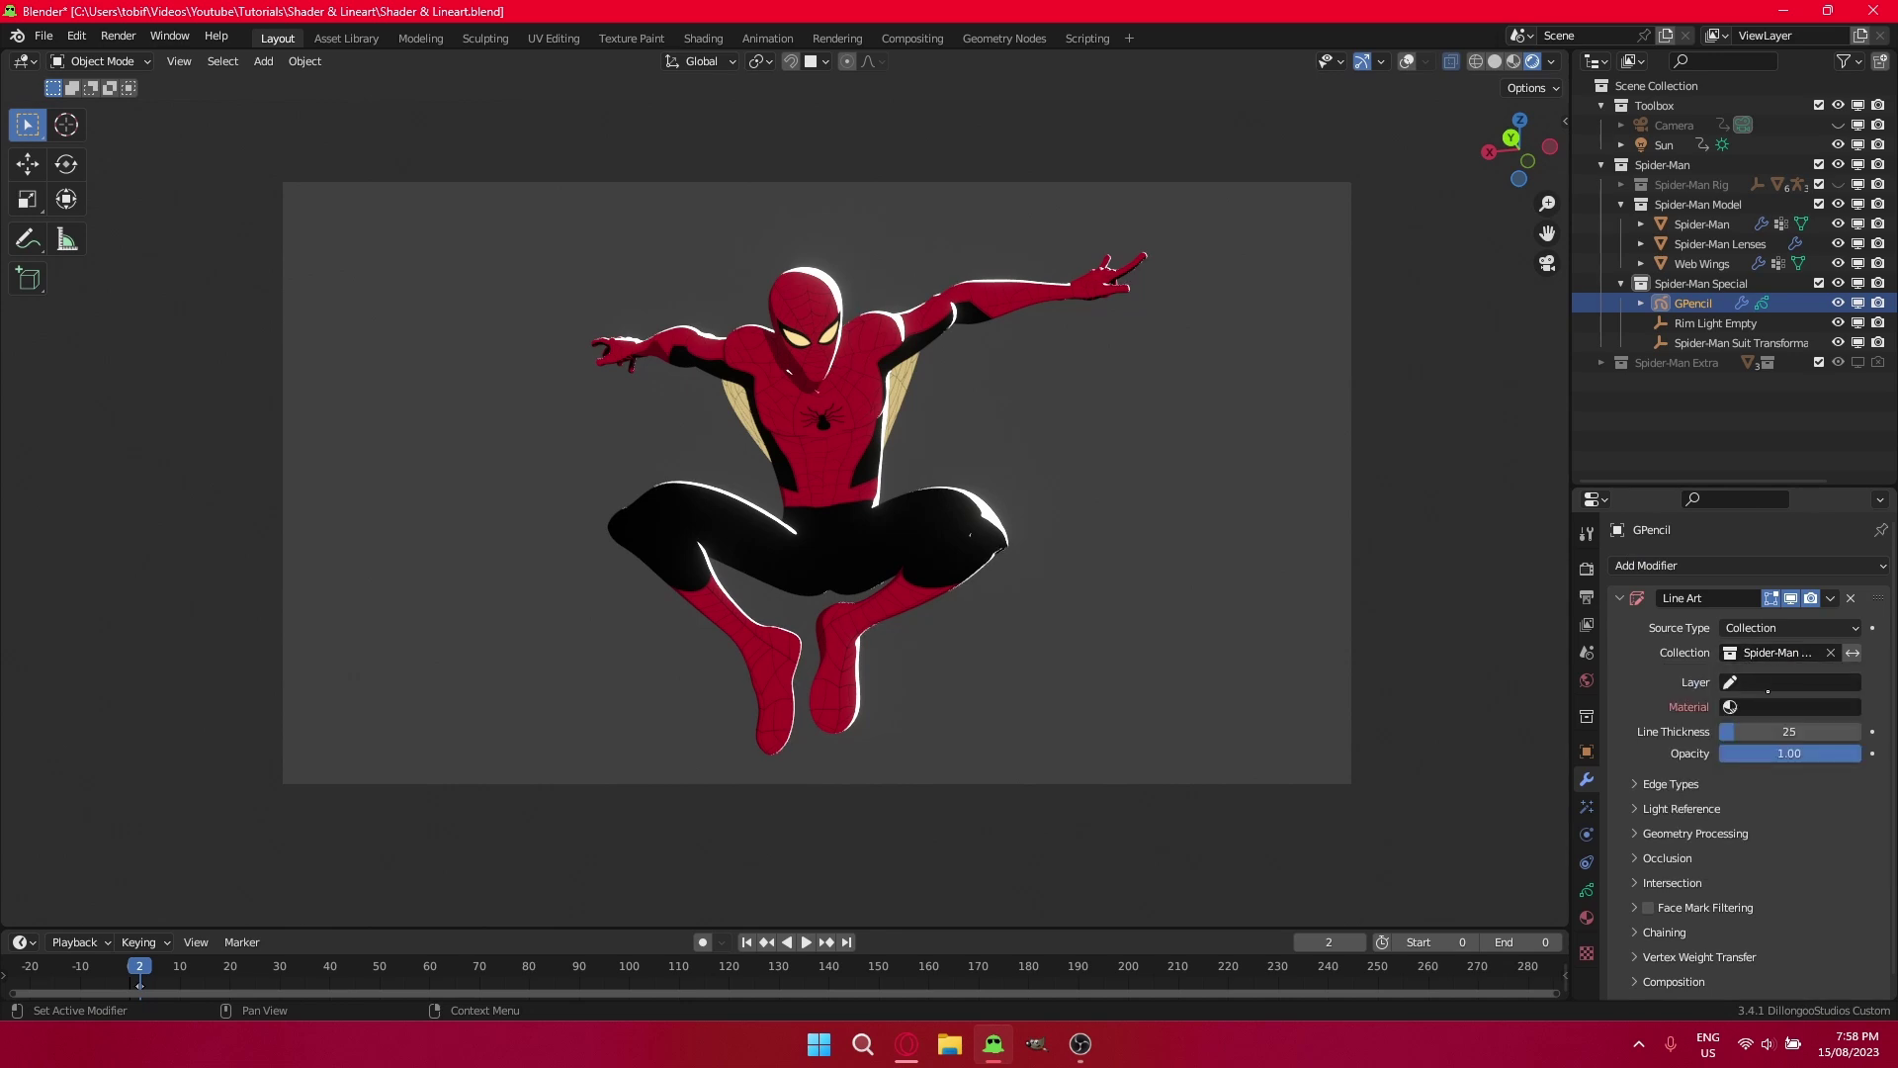
Assign GP_Layer as the Line Art modifier's layer and Black as its material.
{"action": "left_click", "coordinate": [1763, 682]}
{"action": "left_click", "coordinate": [1743, 708]}
{"action": "left_click", "coordinate": [1751, 708]}
{"action": "left_click", "coordinate": [1747, 729]}
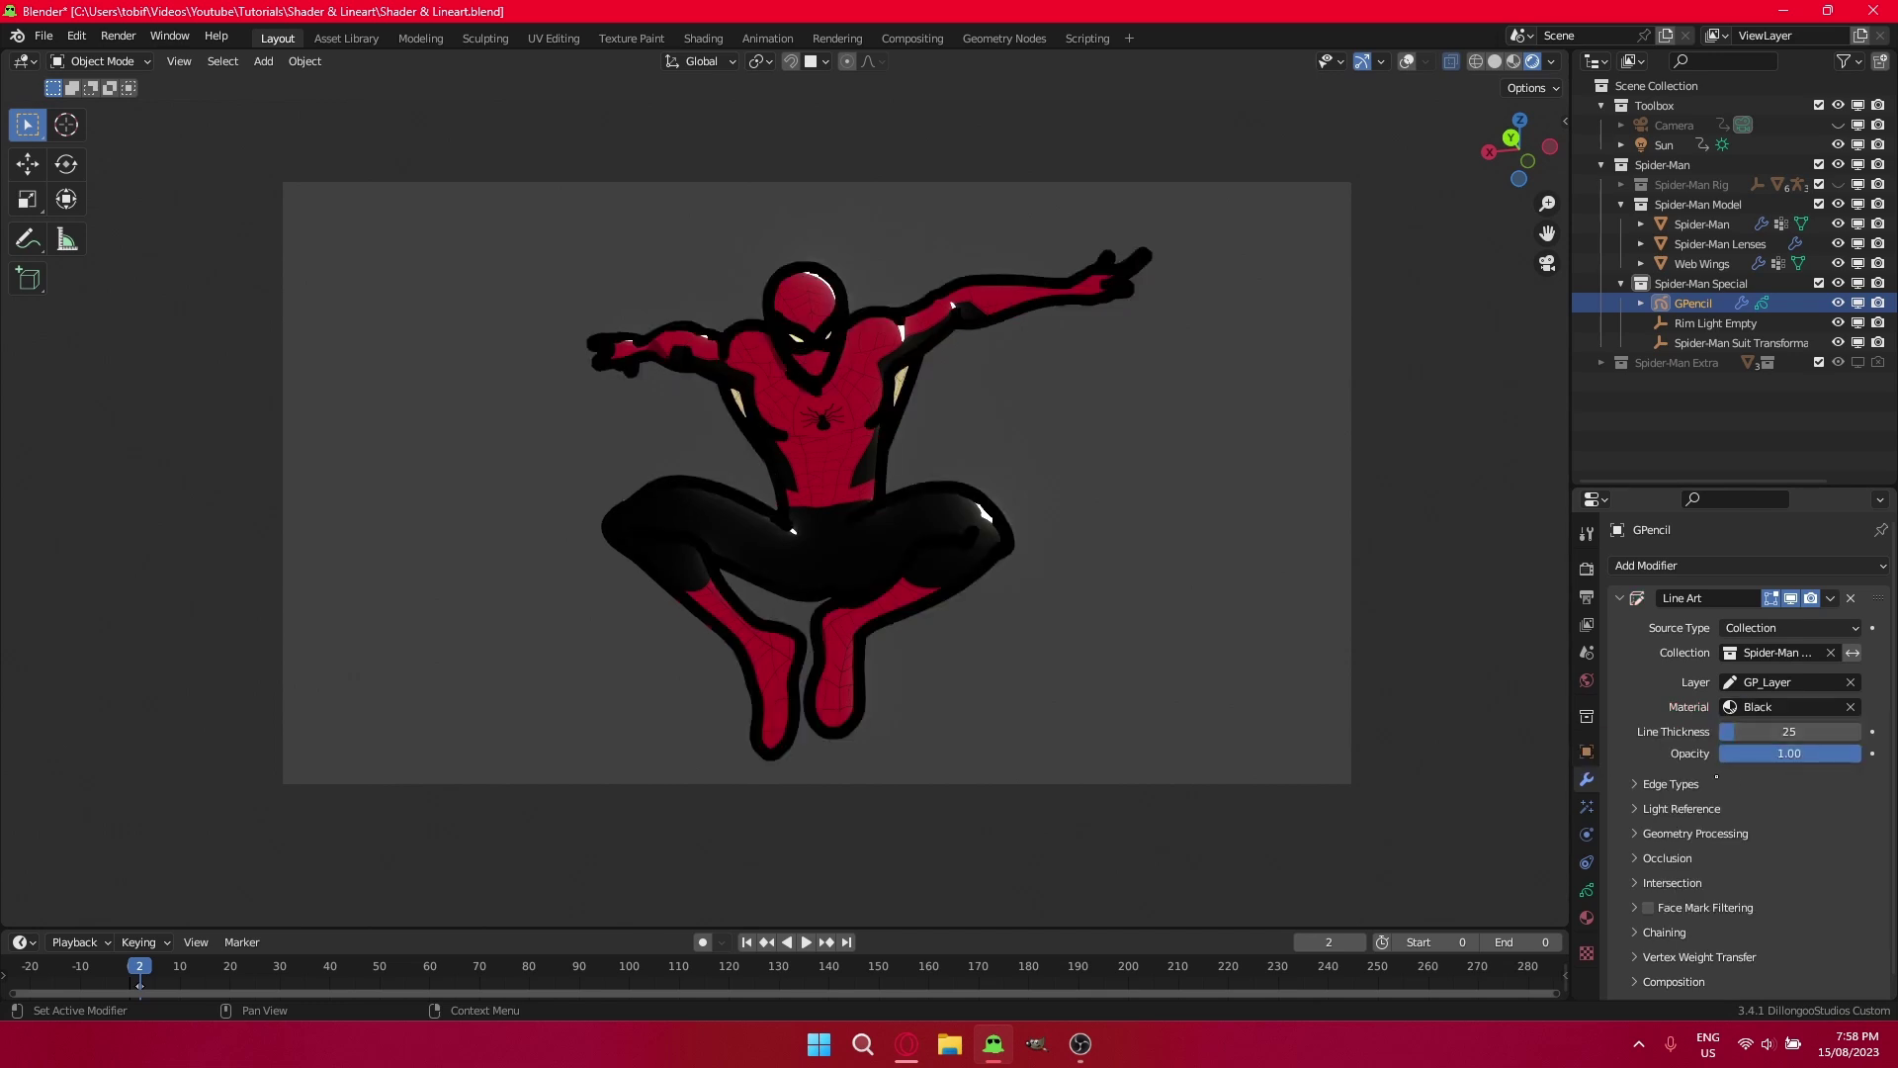
Set the Line Art modifier's line thickness to 1 and inspect the outlines up close.
{"action": "scroll", "coordinate": [788, 310], "scroll_direction": "up", "scroll_amount": 2}
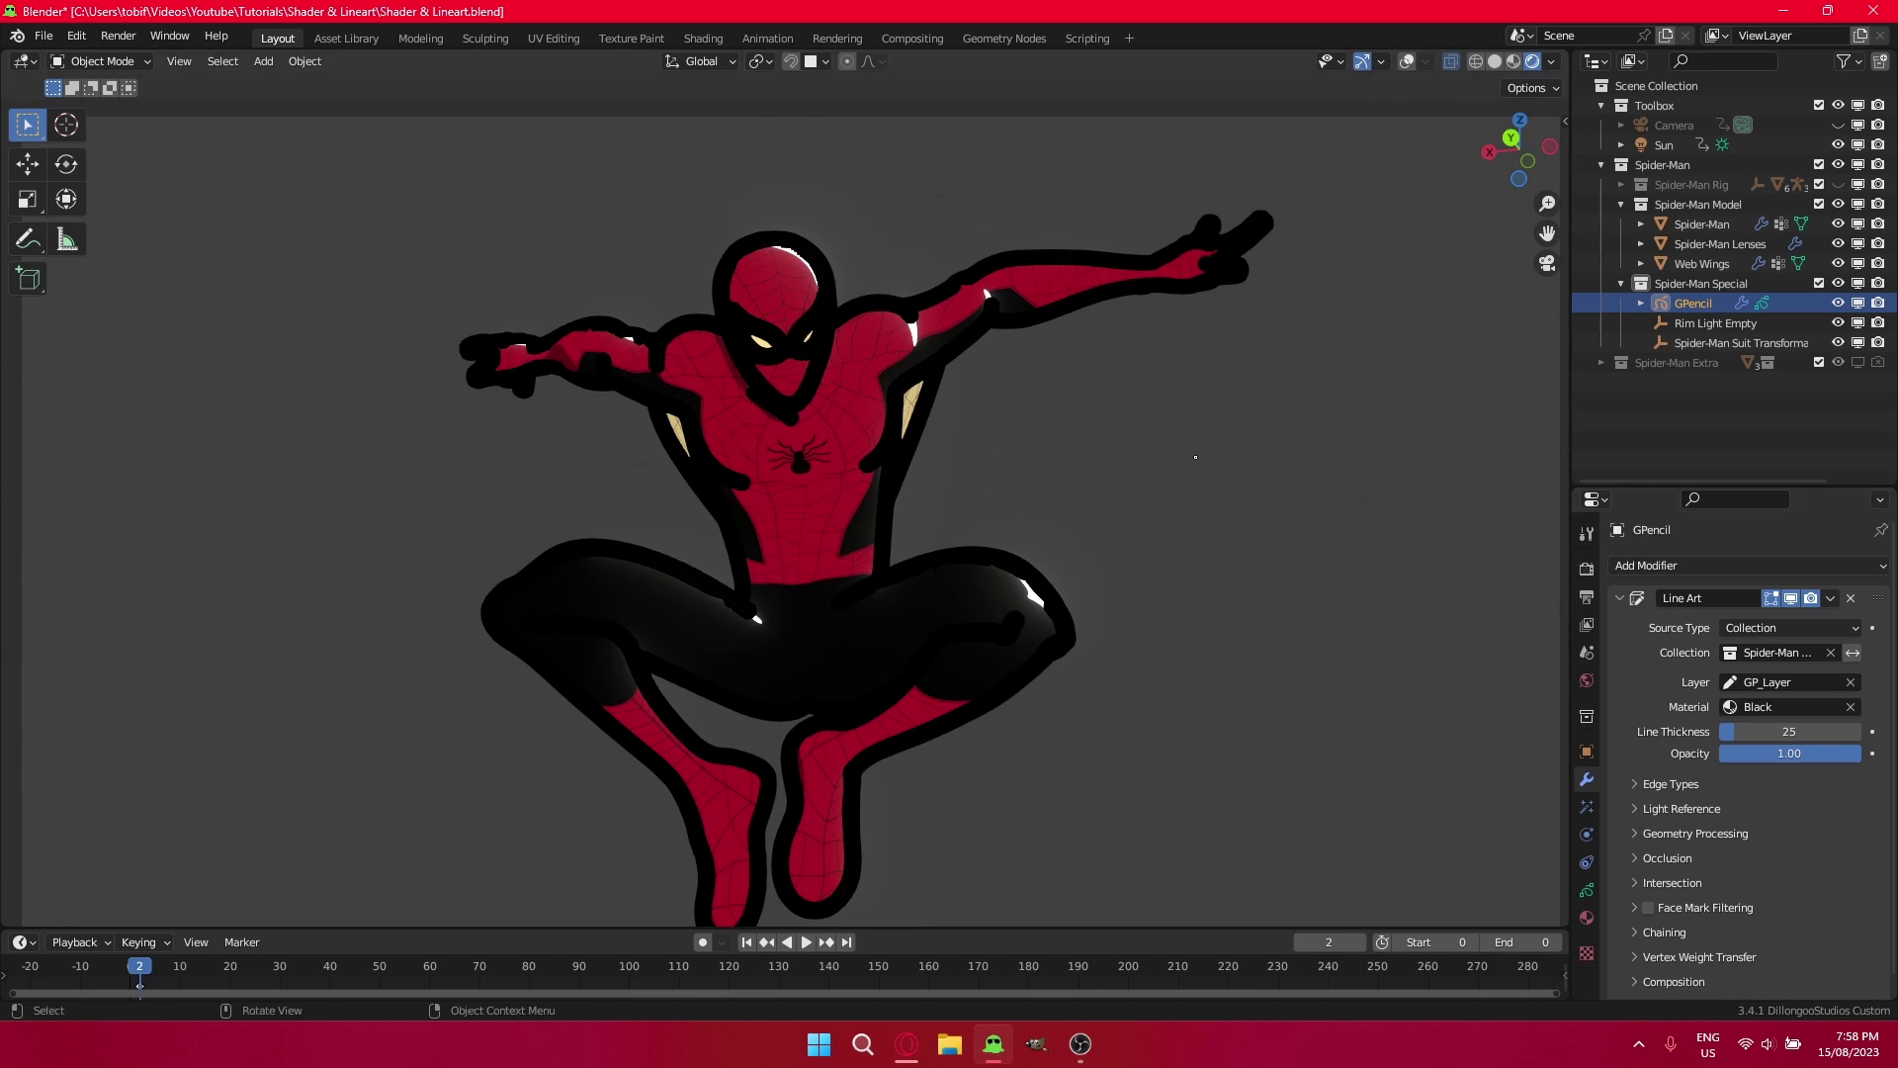
{"action": "double_click", "coordinate": [1789, 731]}
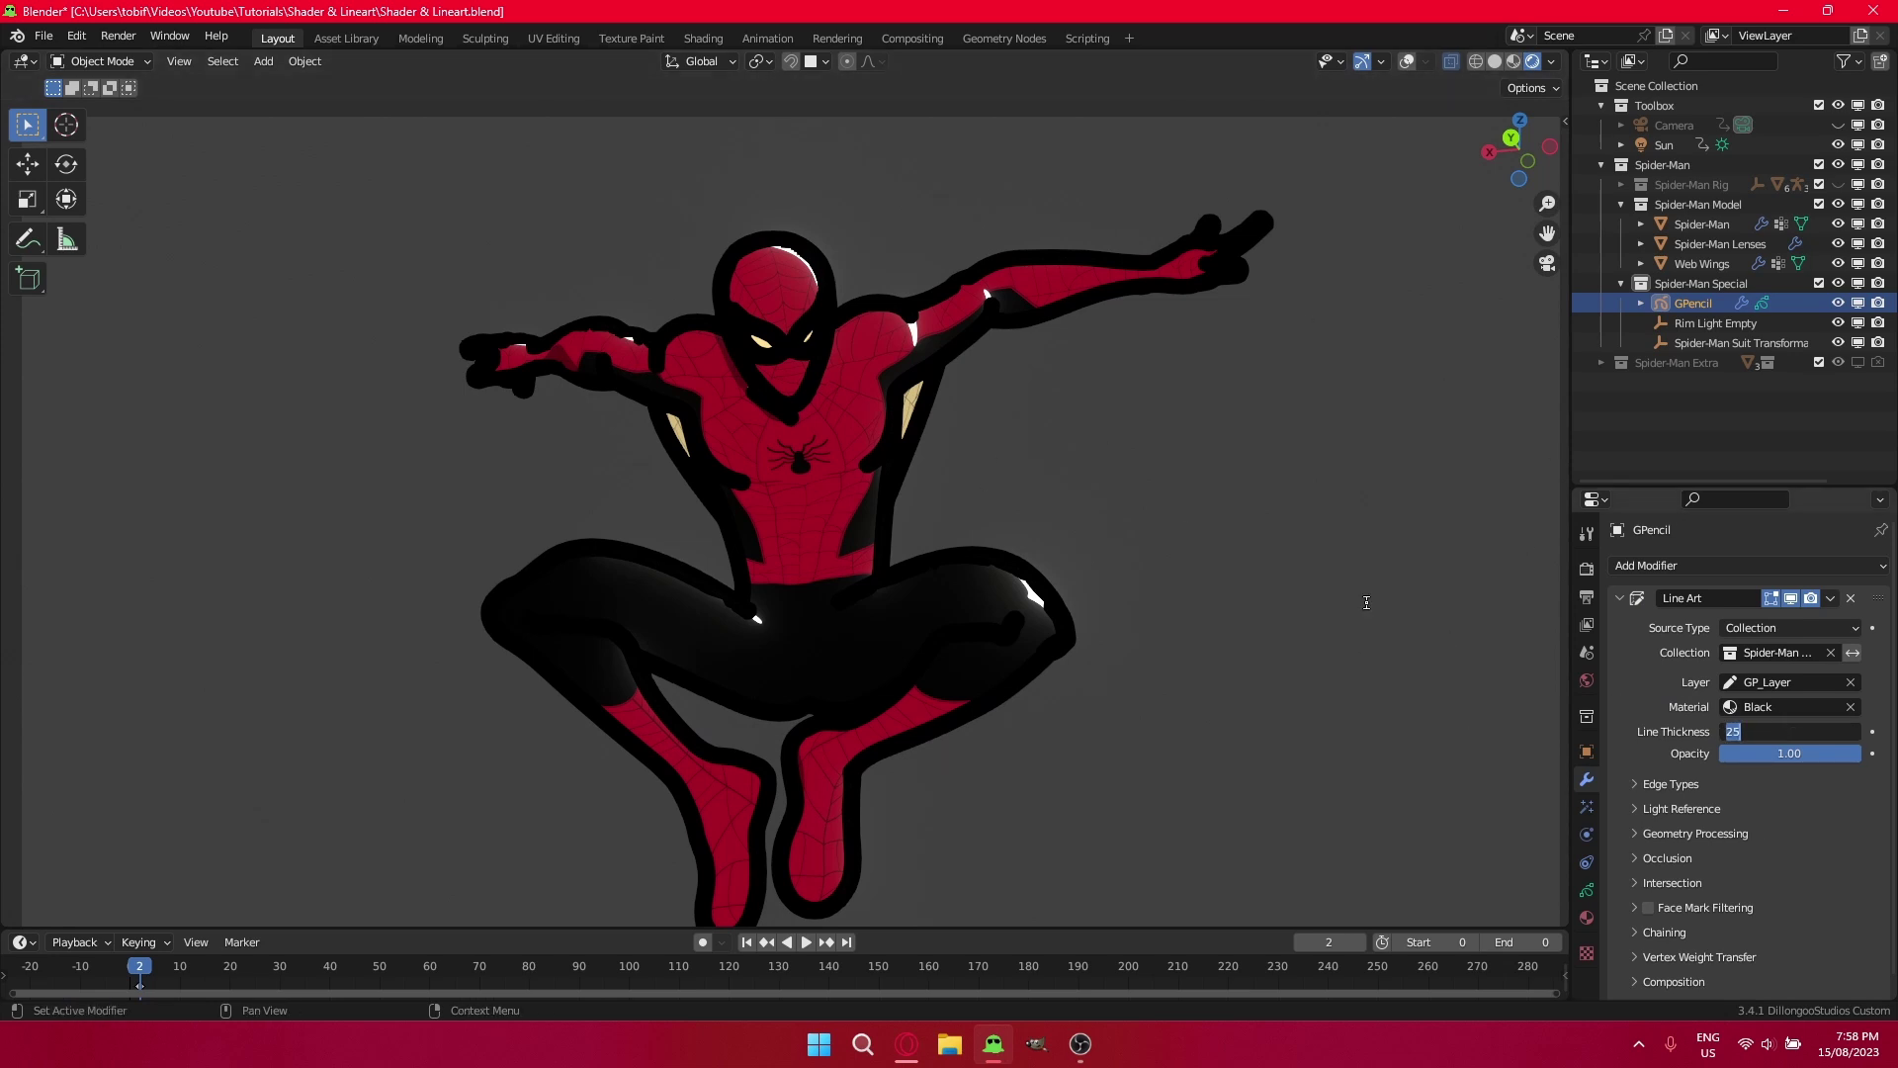
{"action": "type", "text": "1"}
{"action": "key", "text": "Return"}
{"action": "scroll", "coordinate": [857, 448], "scroll_direction": "up", "scroll_amount": 5}
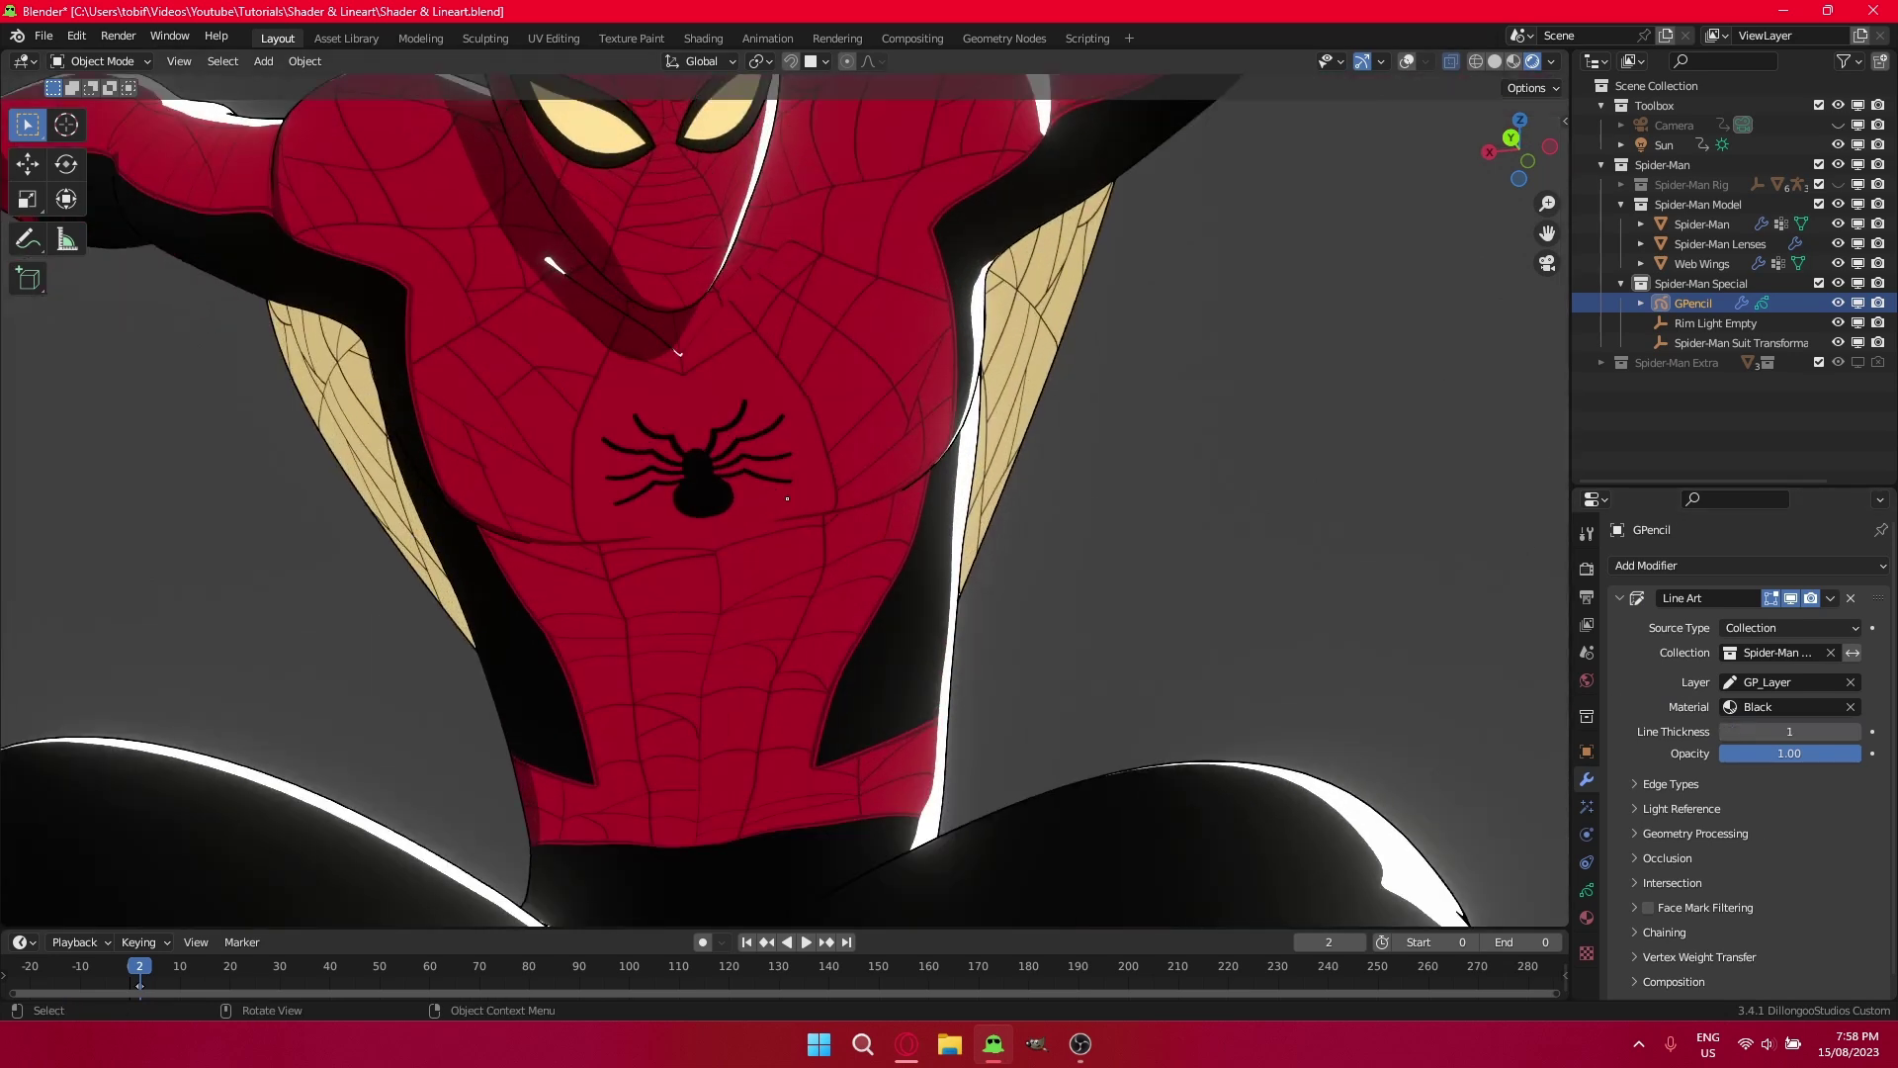
{"action": "scroll", "coordinate": [779, 506], "scroll_direction": "down", "scroll_amount": 5}
Set the Line Art modifier's line thickness to 2 and check the outlines on the torso.
{"action": "left_click", "coordinate": [1731, 732]}
{"action": "type", "text": "2"}
{"action": "key", "text": "Return"}
{"action": "scroll", "coordinate": [942, 523], "scroll_direction": "up", "scroll_amount": 5}
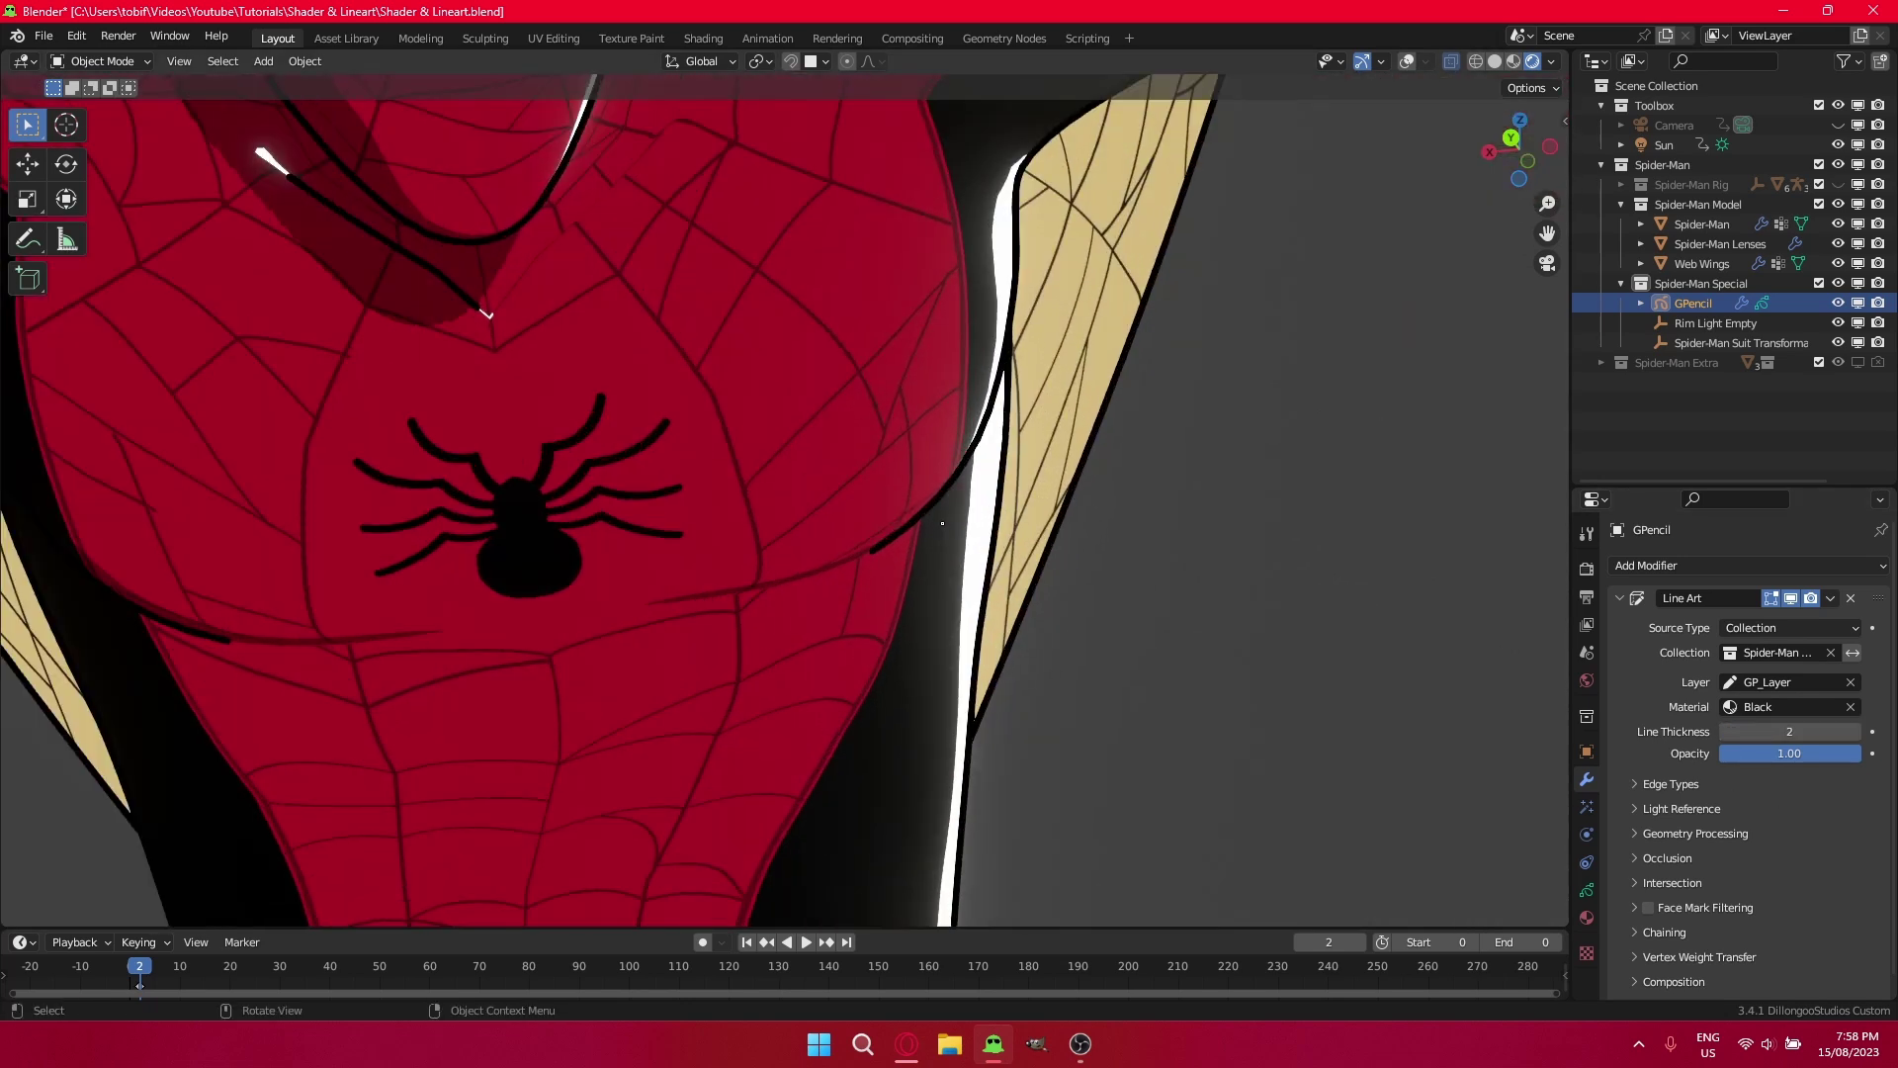
{"action": "scroll", "coordinate": [942, 523], "scroll_direction": "down", "scroll_amount": 6}
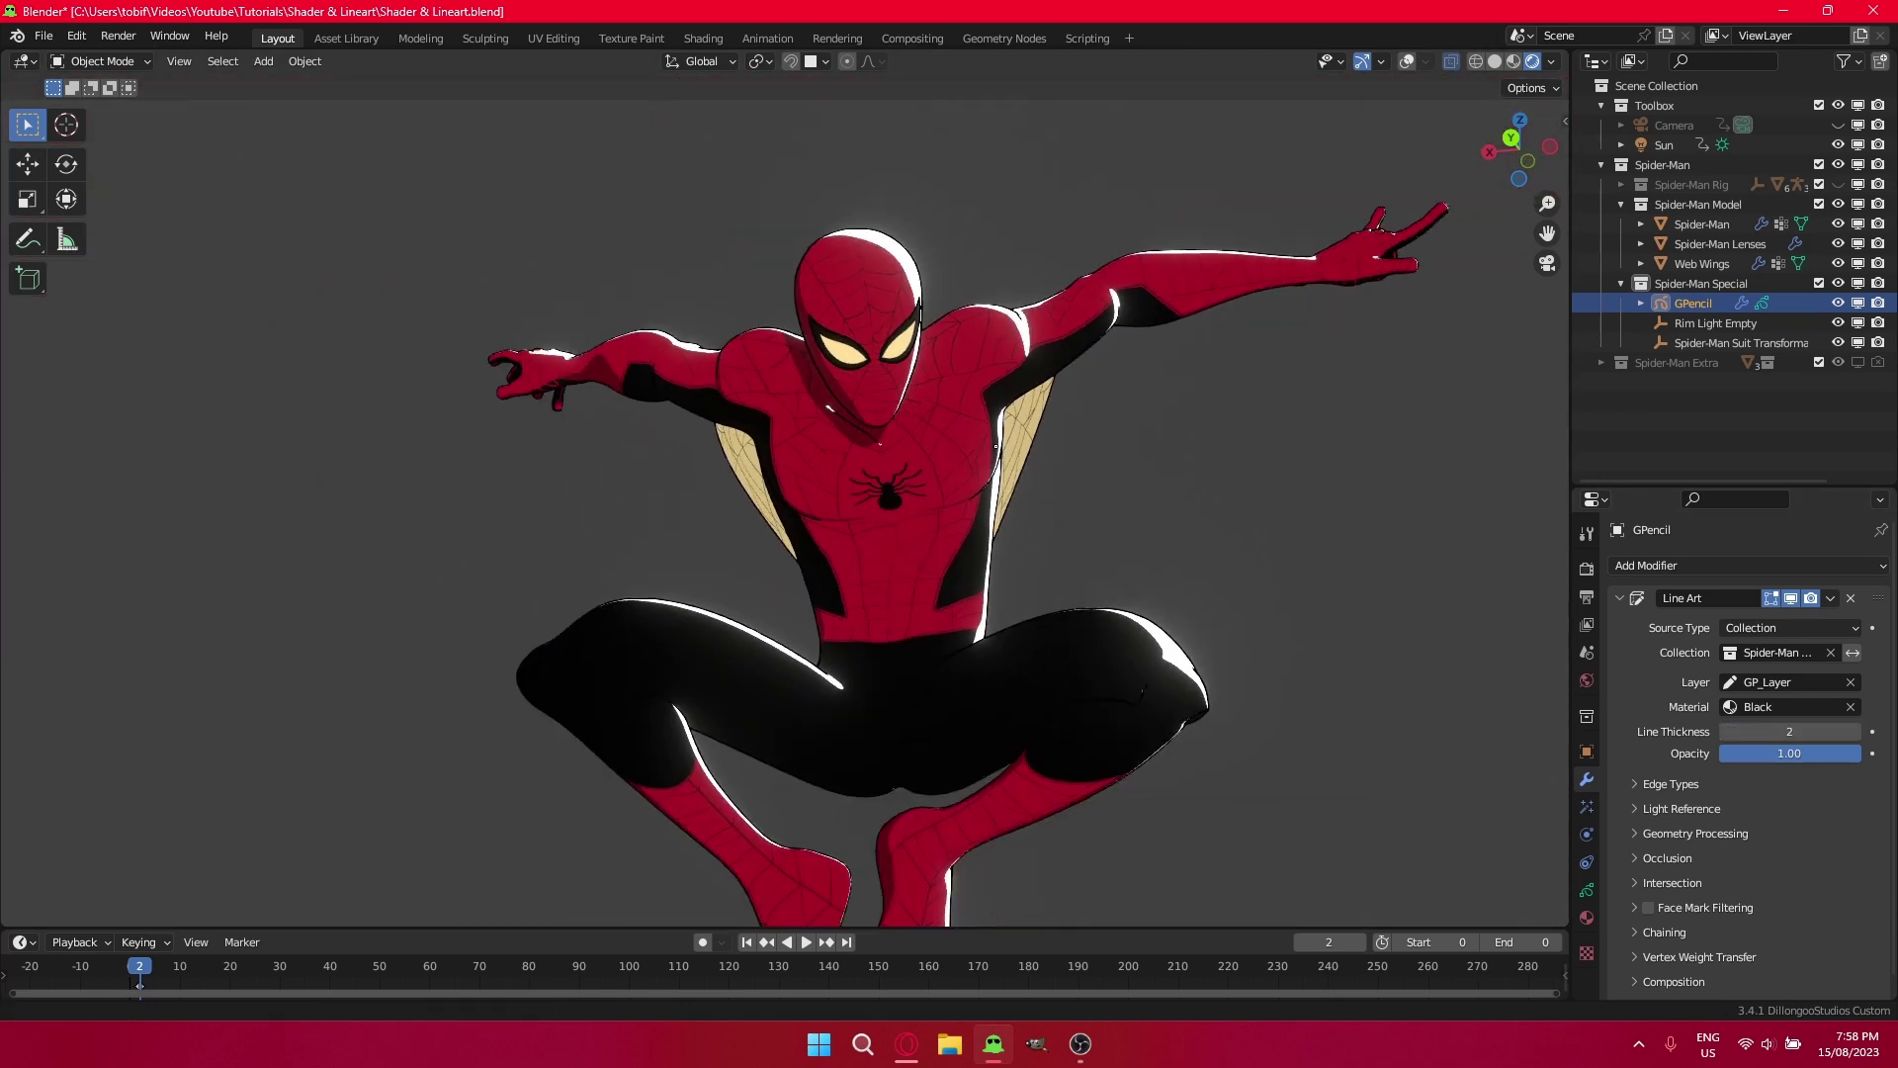
Enable Crease On Smooth in the Line Art modifier's Geometry Processing settings.
{"action": "scroll", "coordinate": [1709, 690], "scroll_direction": "down", "scroll_amount": 1}
{"action": "left_click", "coordinate": [1670, 762]}
{"action": "scroll", "coordinate": [1681, 791], "scroll_direction": "down", "scroll_amount": 5}
{"action": "left_click", "coordinate": [1684, 821]}
{"action": "scroll", "coordinate": [1684, 817], "scroll_direction": "down", "scroll_amount": 4}
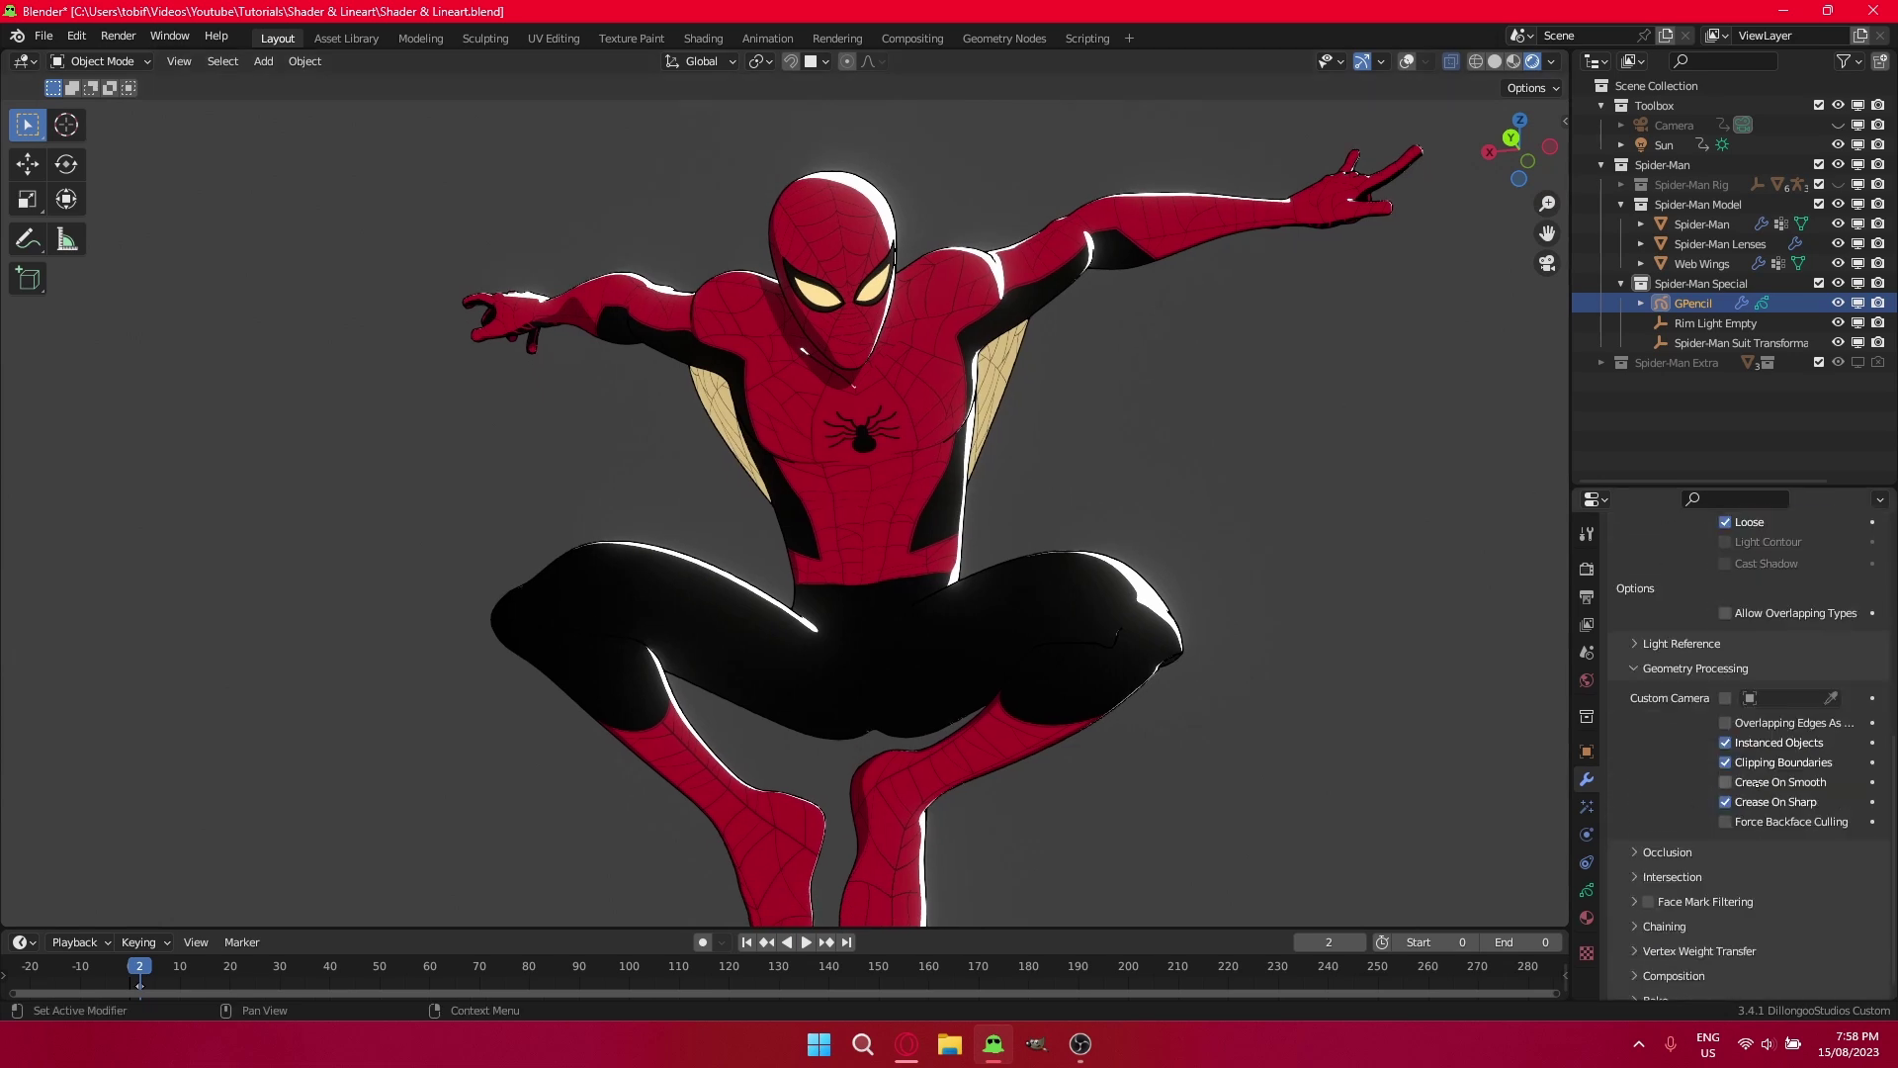
{"action": "left_click", "coordinate": [1725, 782]}
Show the viewport overlays and examine the marked edges on the Spider-Man mesh in Edit Mode, returning to Object Mode to compare the lines.
{"action": "left_click", "coordinate": [920, 427]}
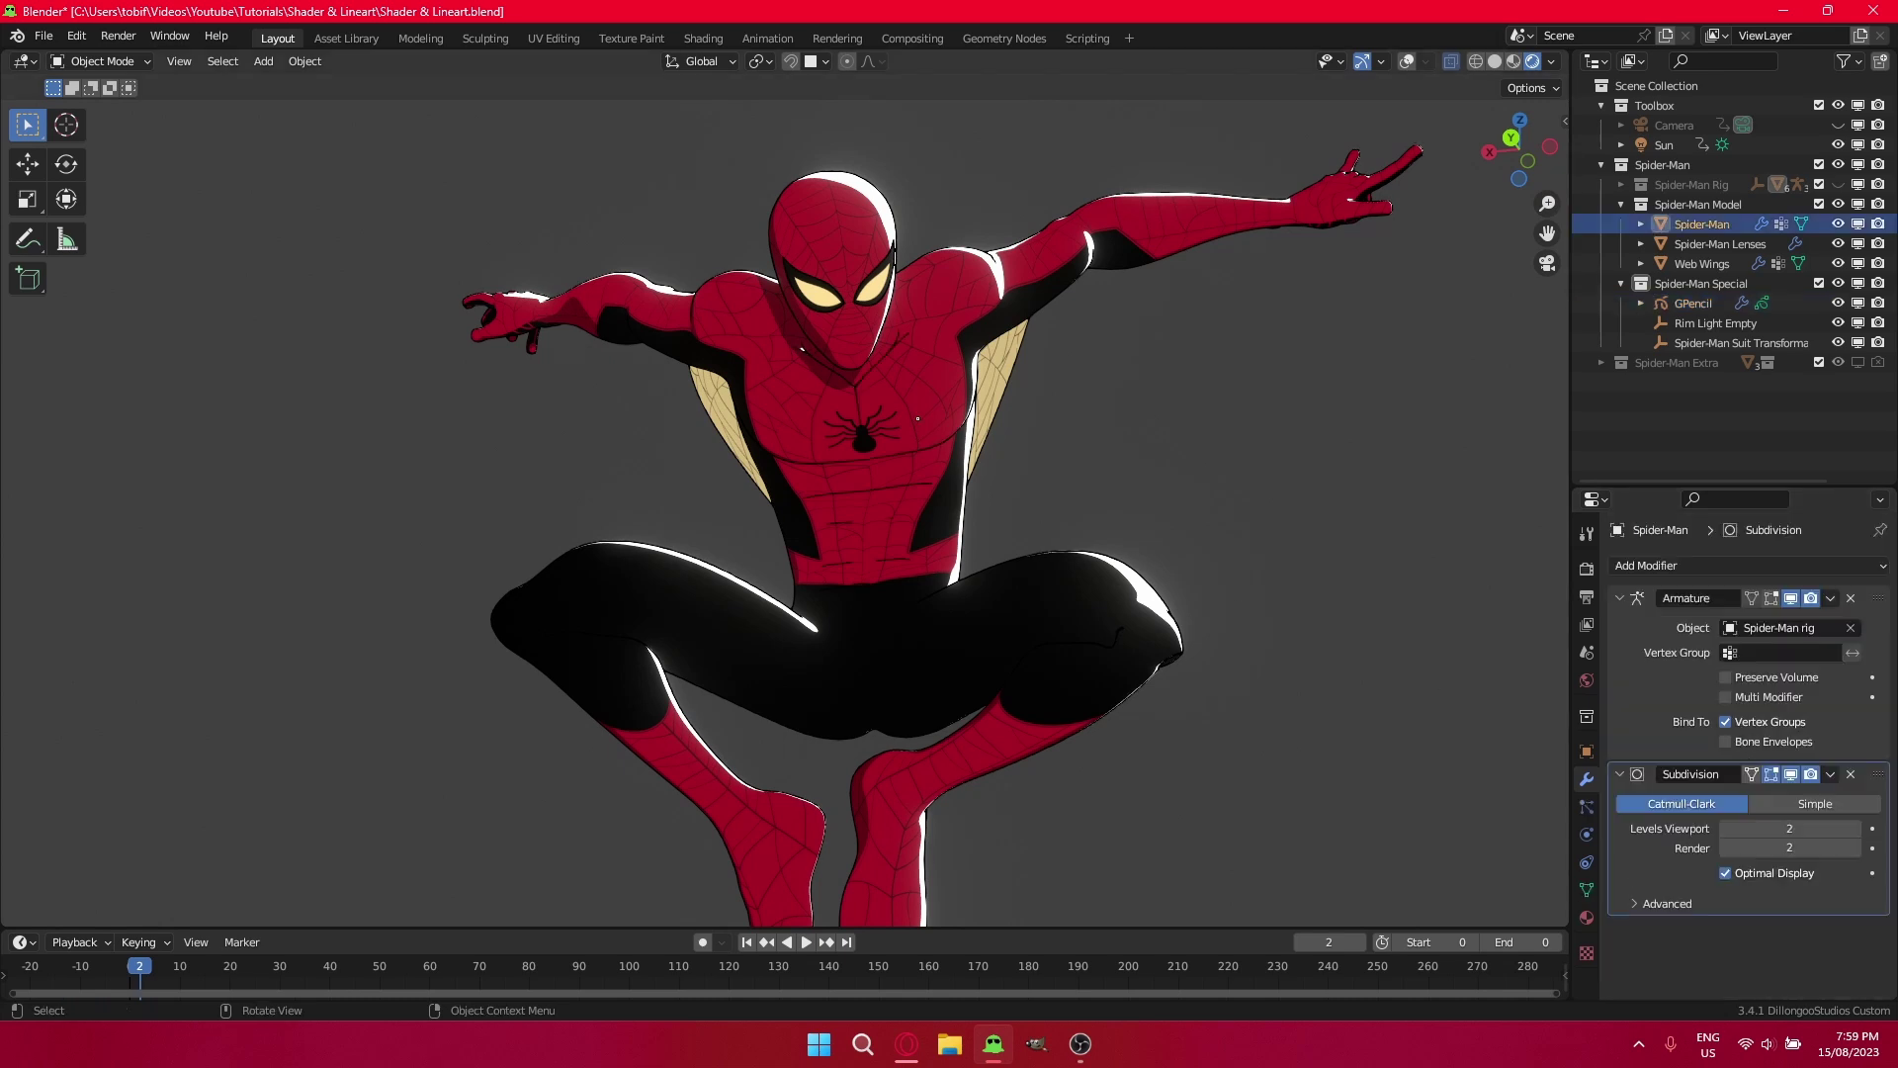
{"action": "key", "text": "shift+alt+z"}
{"action": "key", "text": "Tab"}
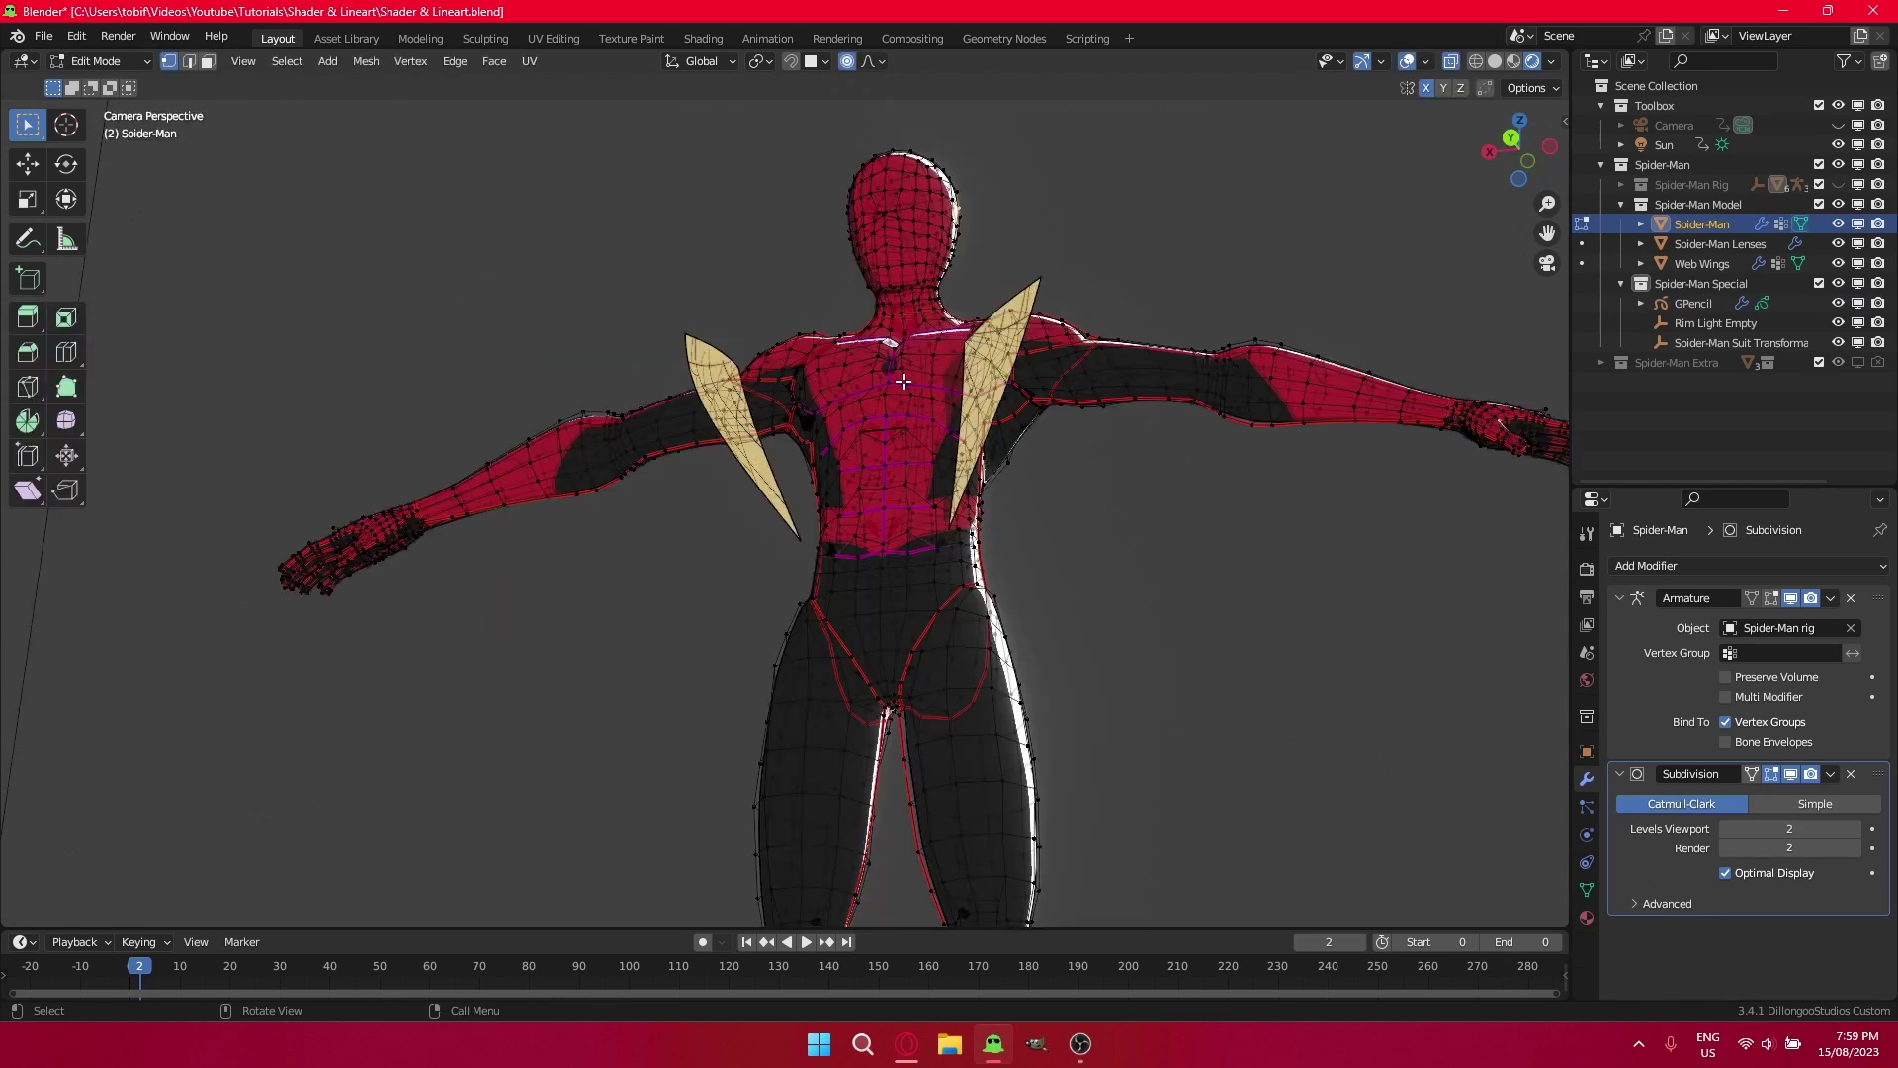
{"action": "scroll", "coordinate": [870, 396], "scroll_direction": "up", "scroll_amount": 4}
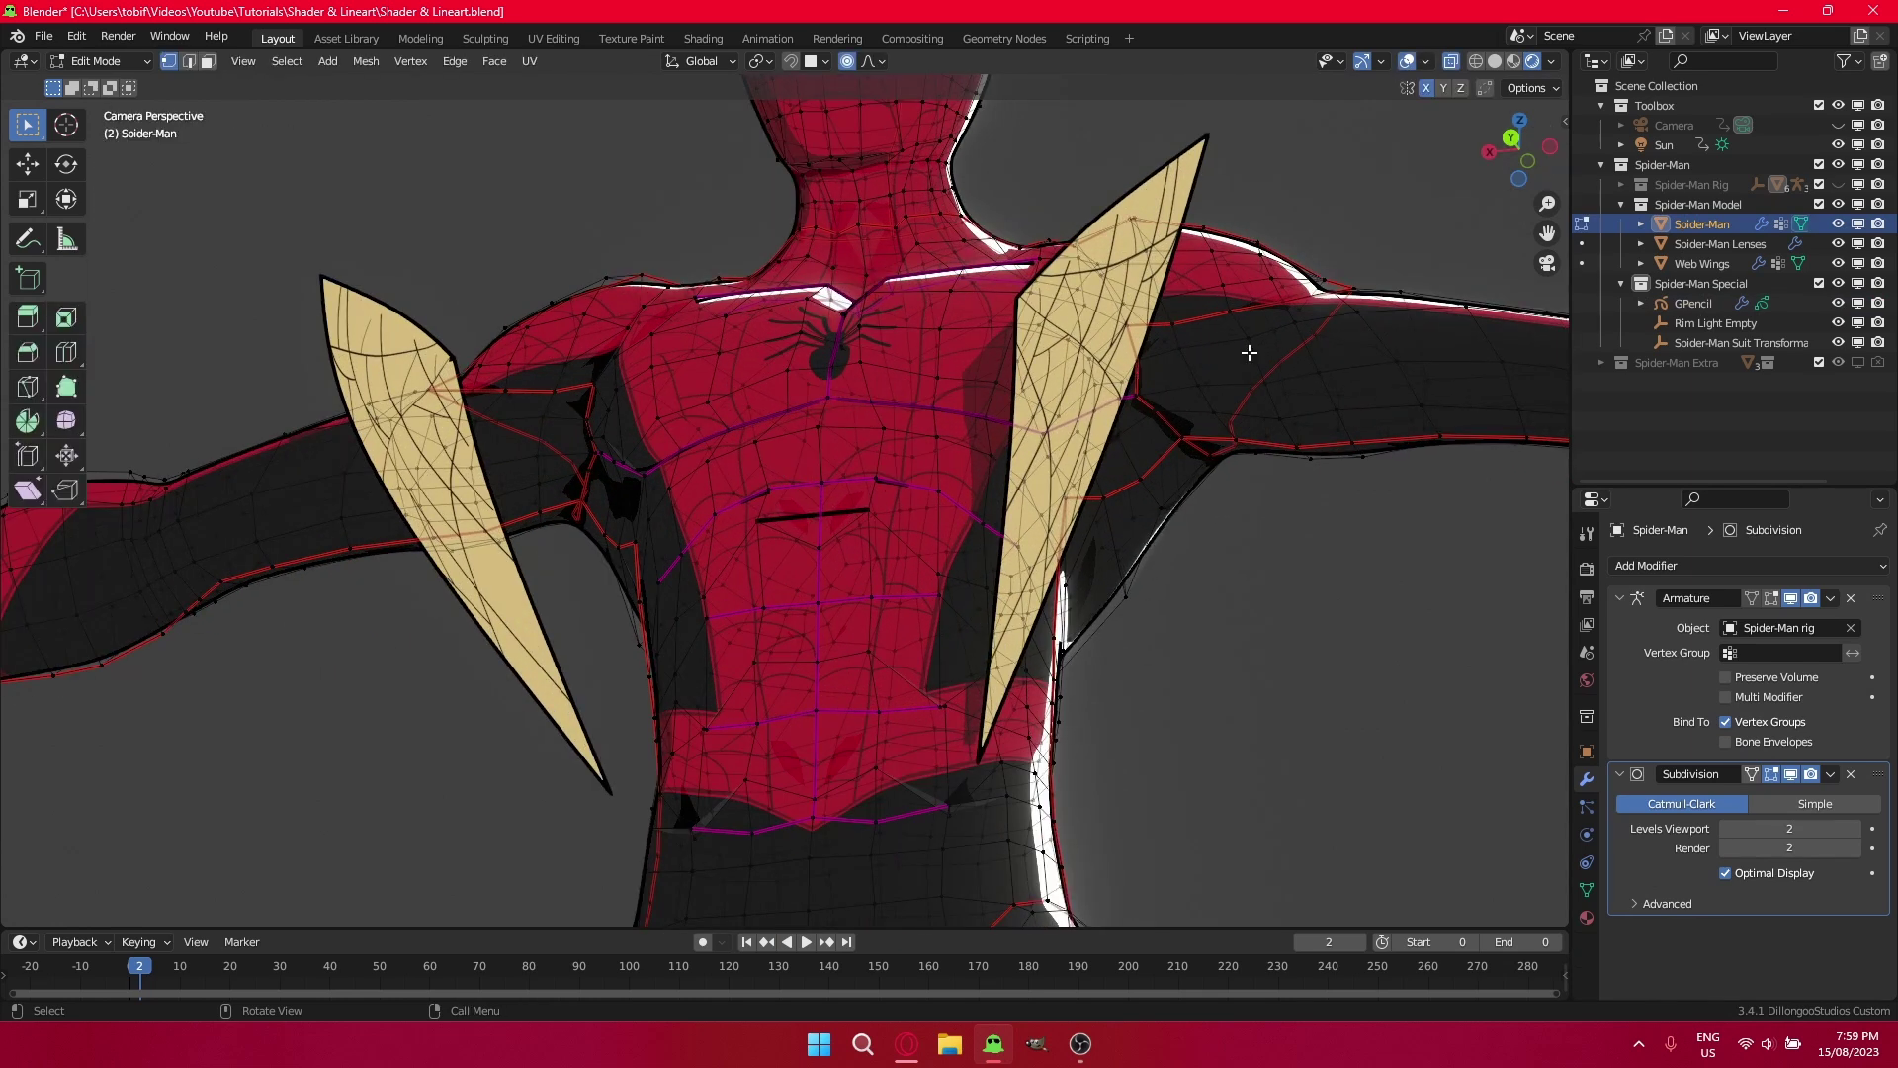
{"action": "key", "text": "Tab"}
{"action": "scroll", "coordinate": [780, 600], "scroll_direction": "up", "scroll_amount": 1}
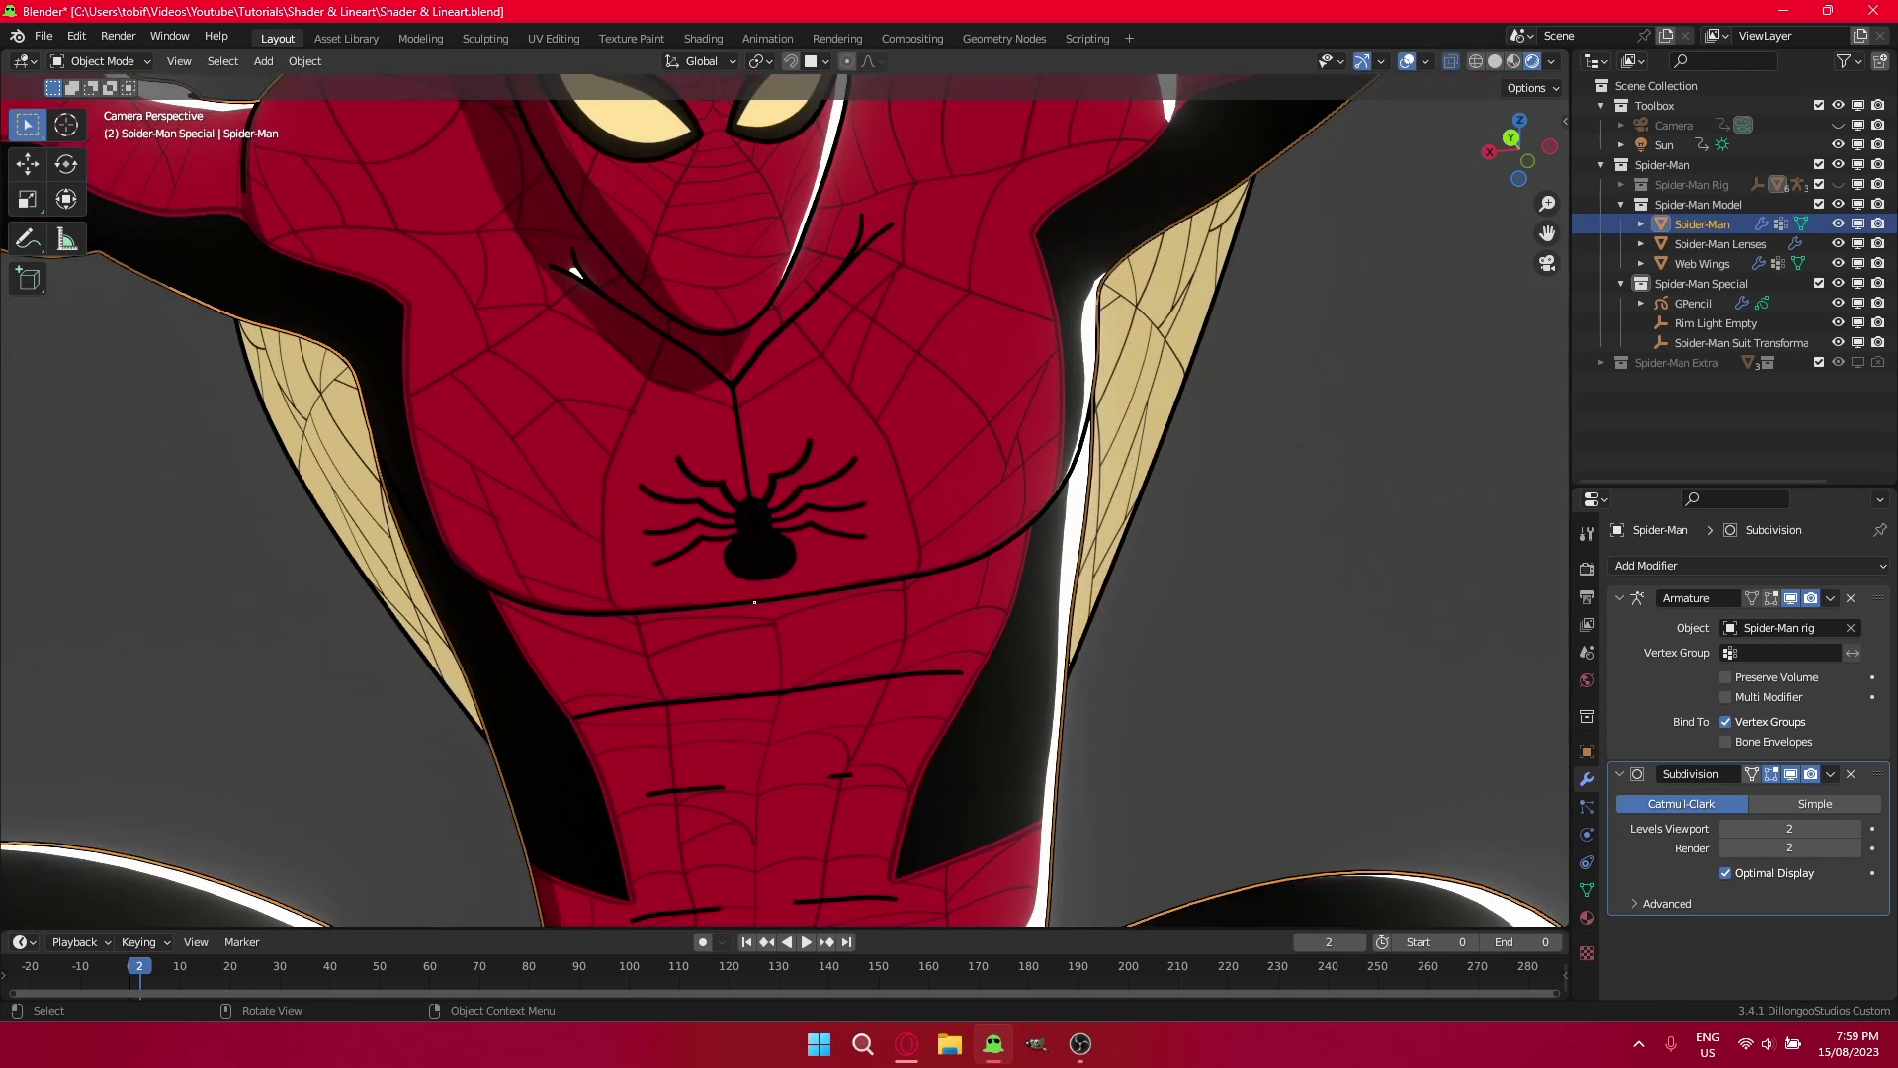
{"action": "scroll", "coordinate": [1069, 407], "scroll_direction": "down", "scroll_amount": 5}
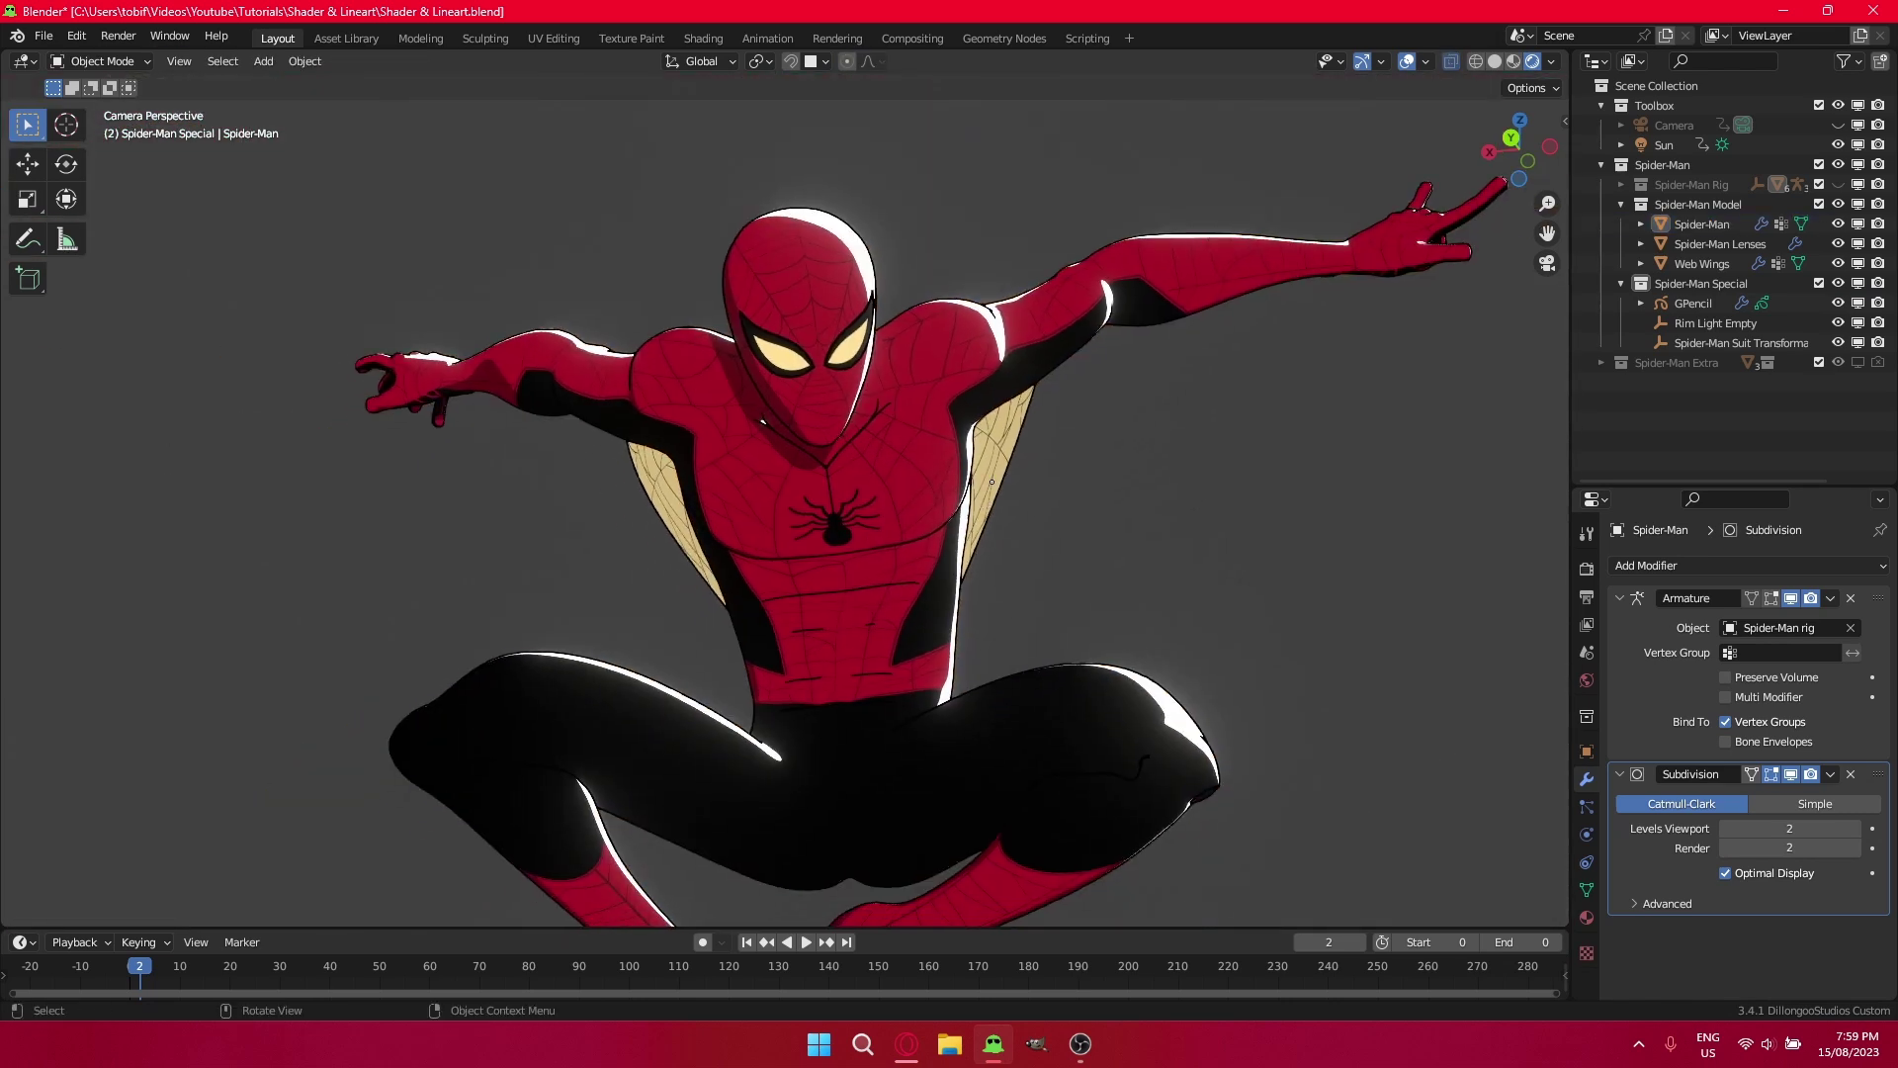
{"action": "middle_click_drag", "start_coordinate": [992, 482], "coordinate": [1016, 429], "text": "shift"}
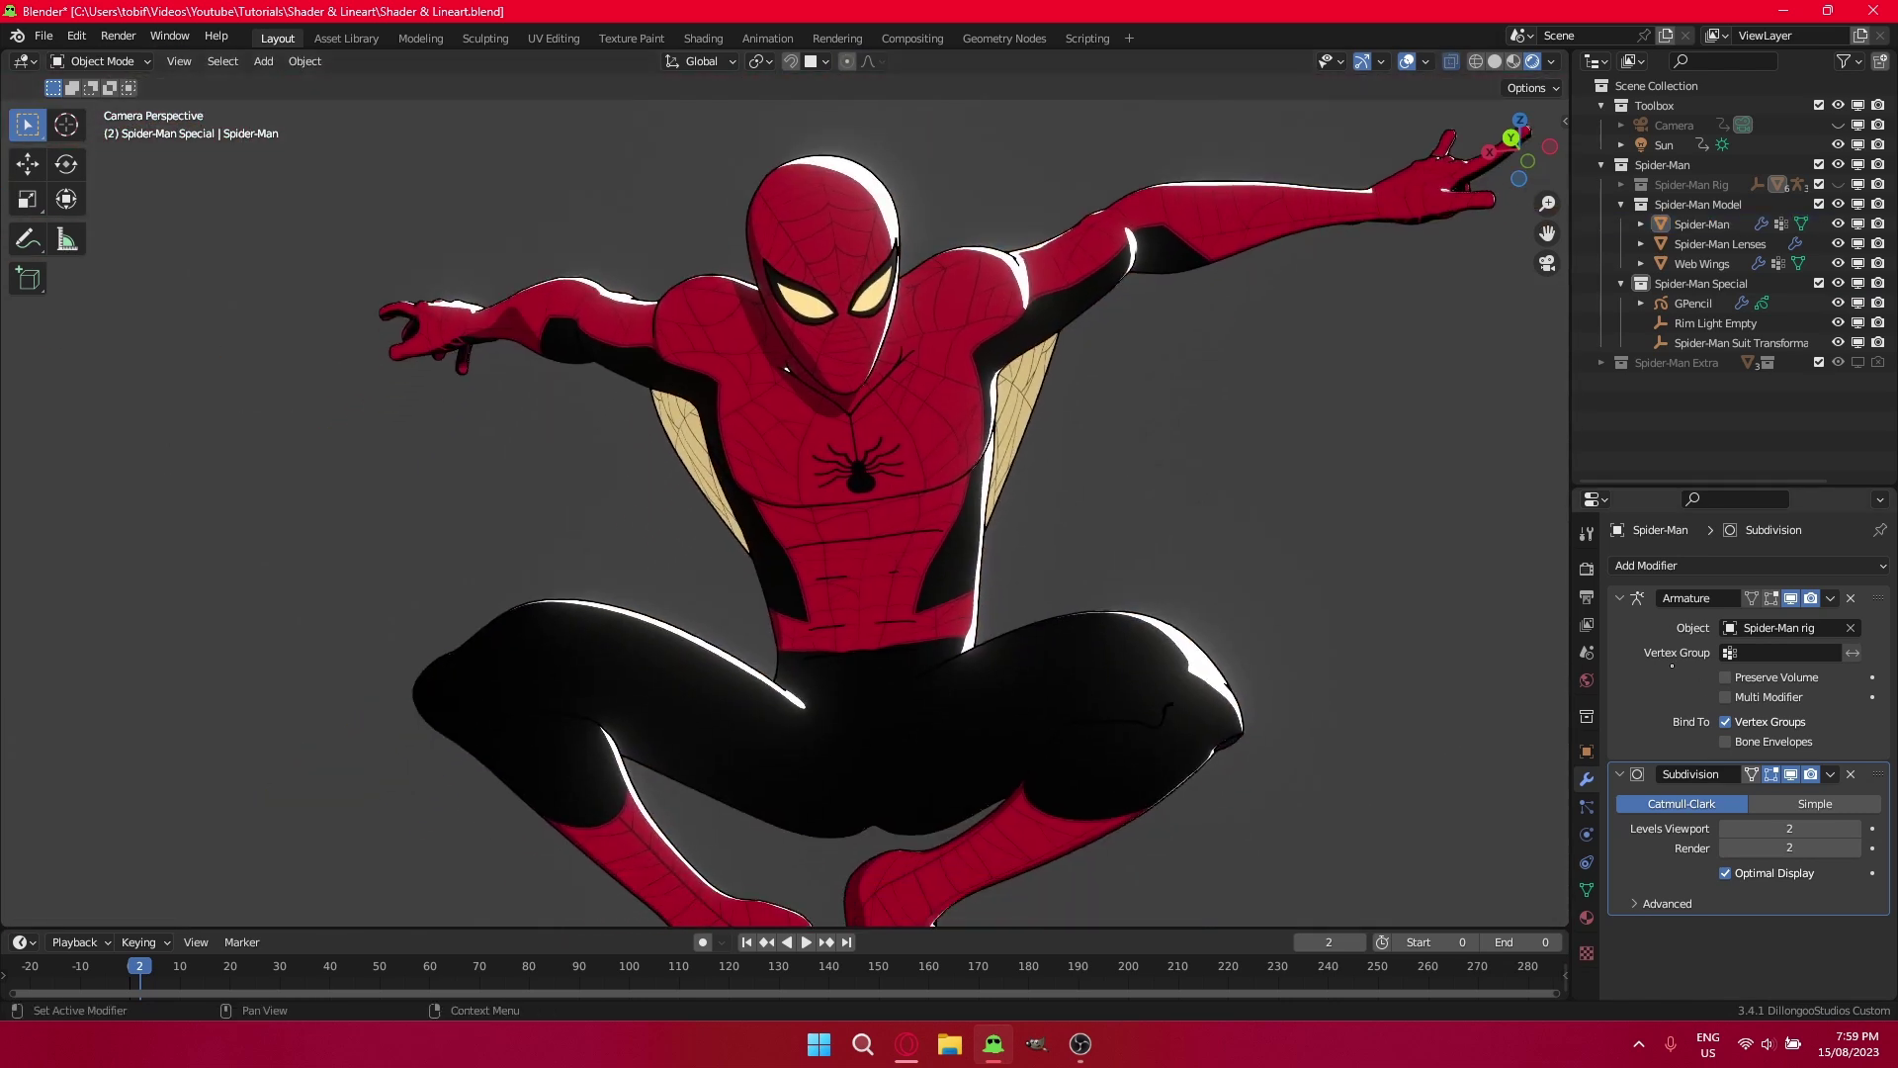
Select the Grease Pencil line art, hide the viewport overlays and collapse the Line Art modifier.
{"action": "left_click", "coordinate": [907, 363]}
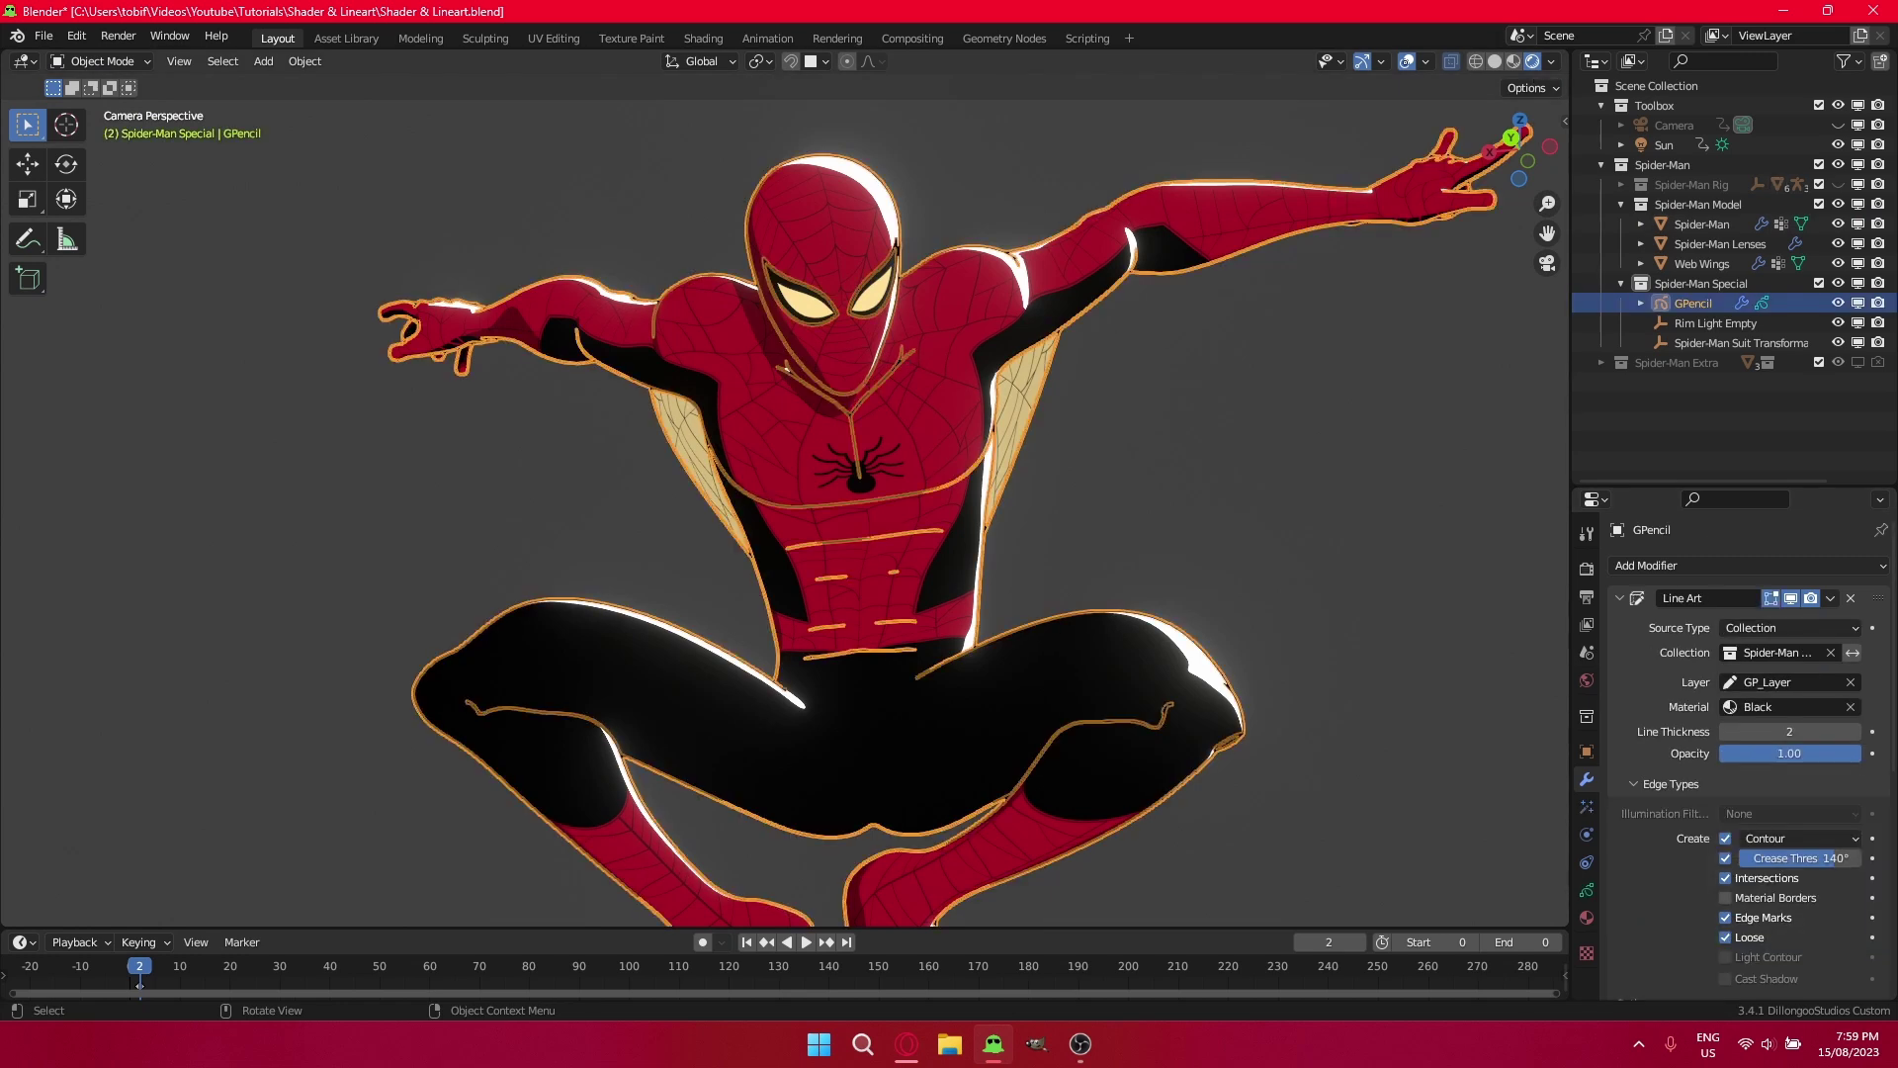
{"action": "left_click", "coordinate": [1406, 61]}
{"action": "middle_click_drag", "start_coordinate": [1337, 326], "coordinate": [1335, 334], "text": "shift"}
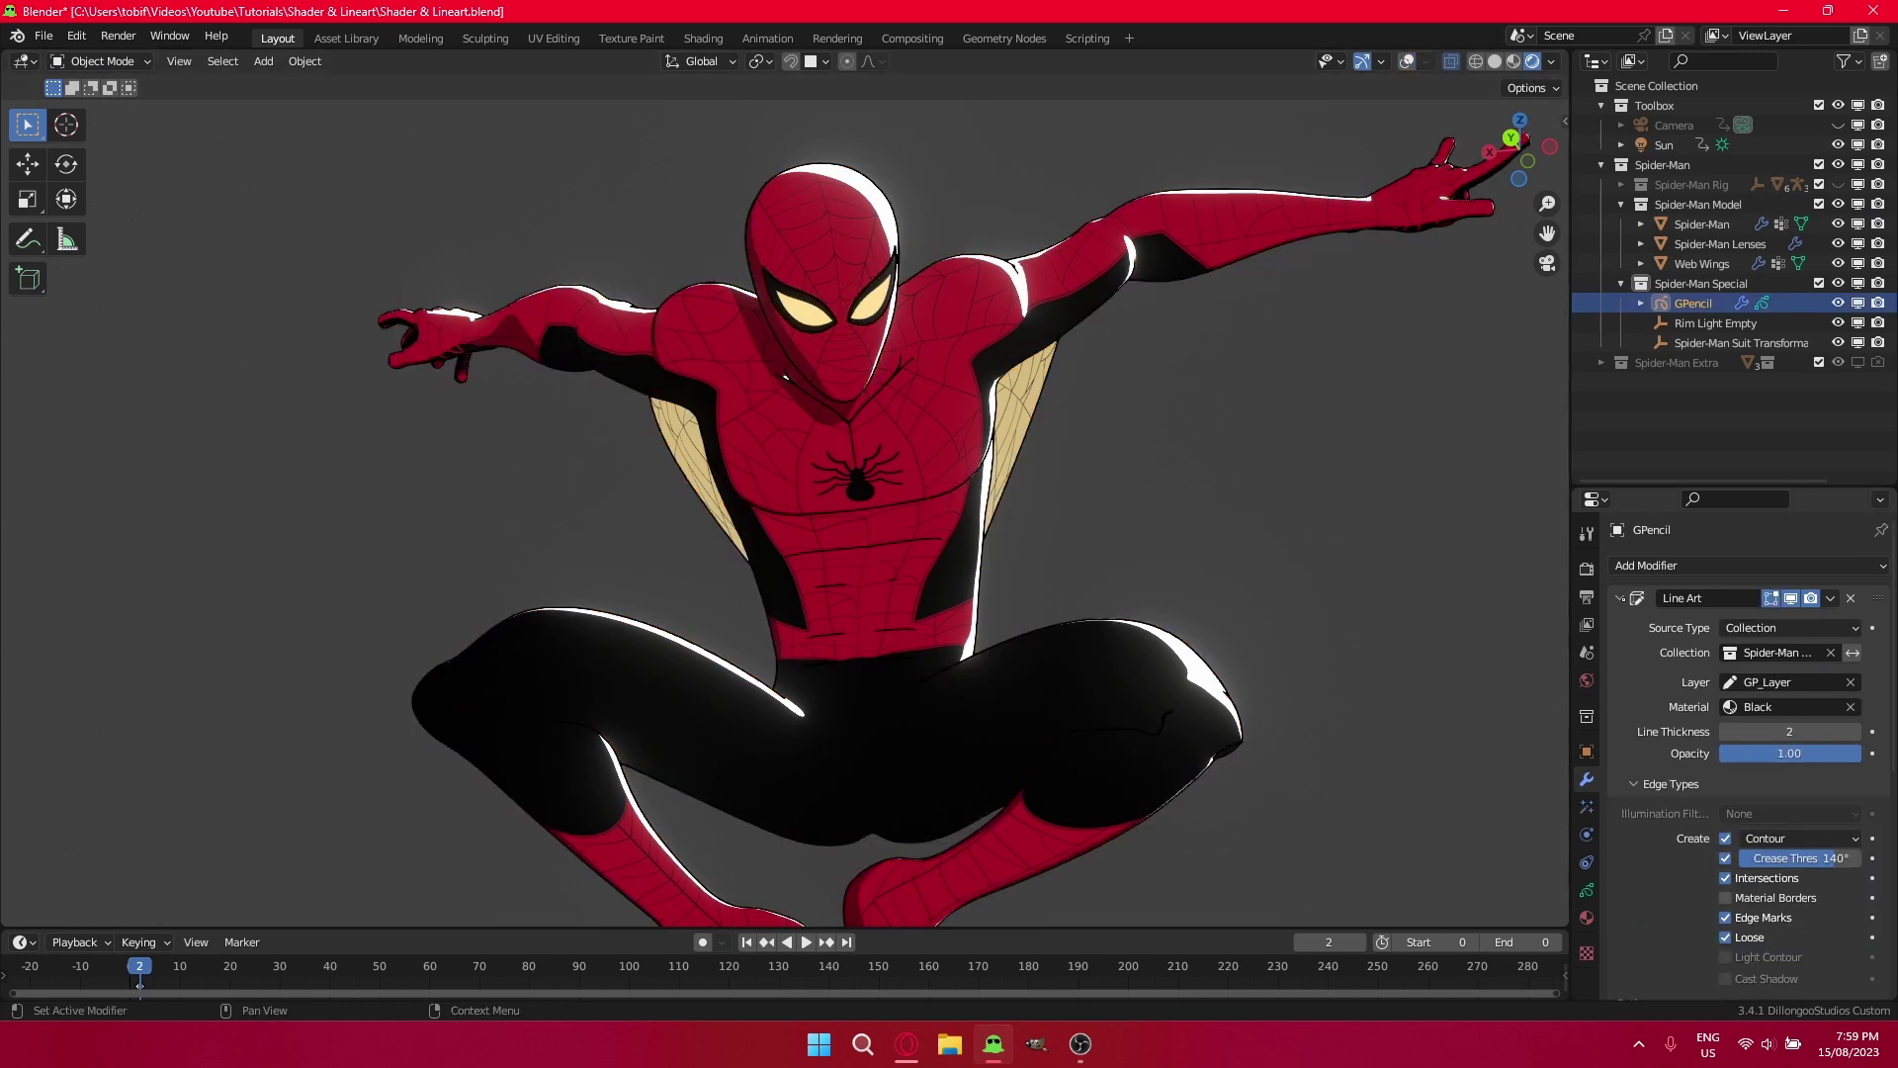
{"action": "left_click", "coordinate": [1622, 598]}
{"action": "left_click", "coordinate": [1831, 598]}
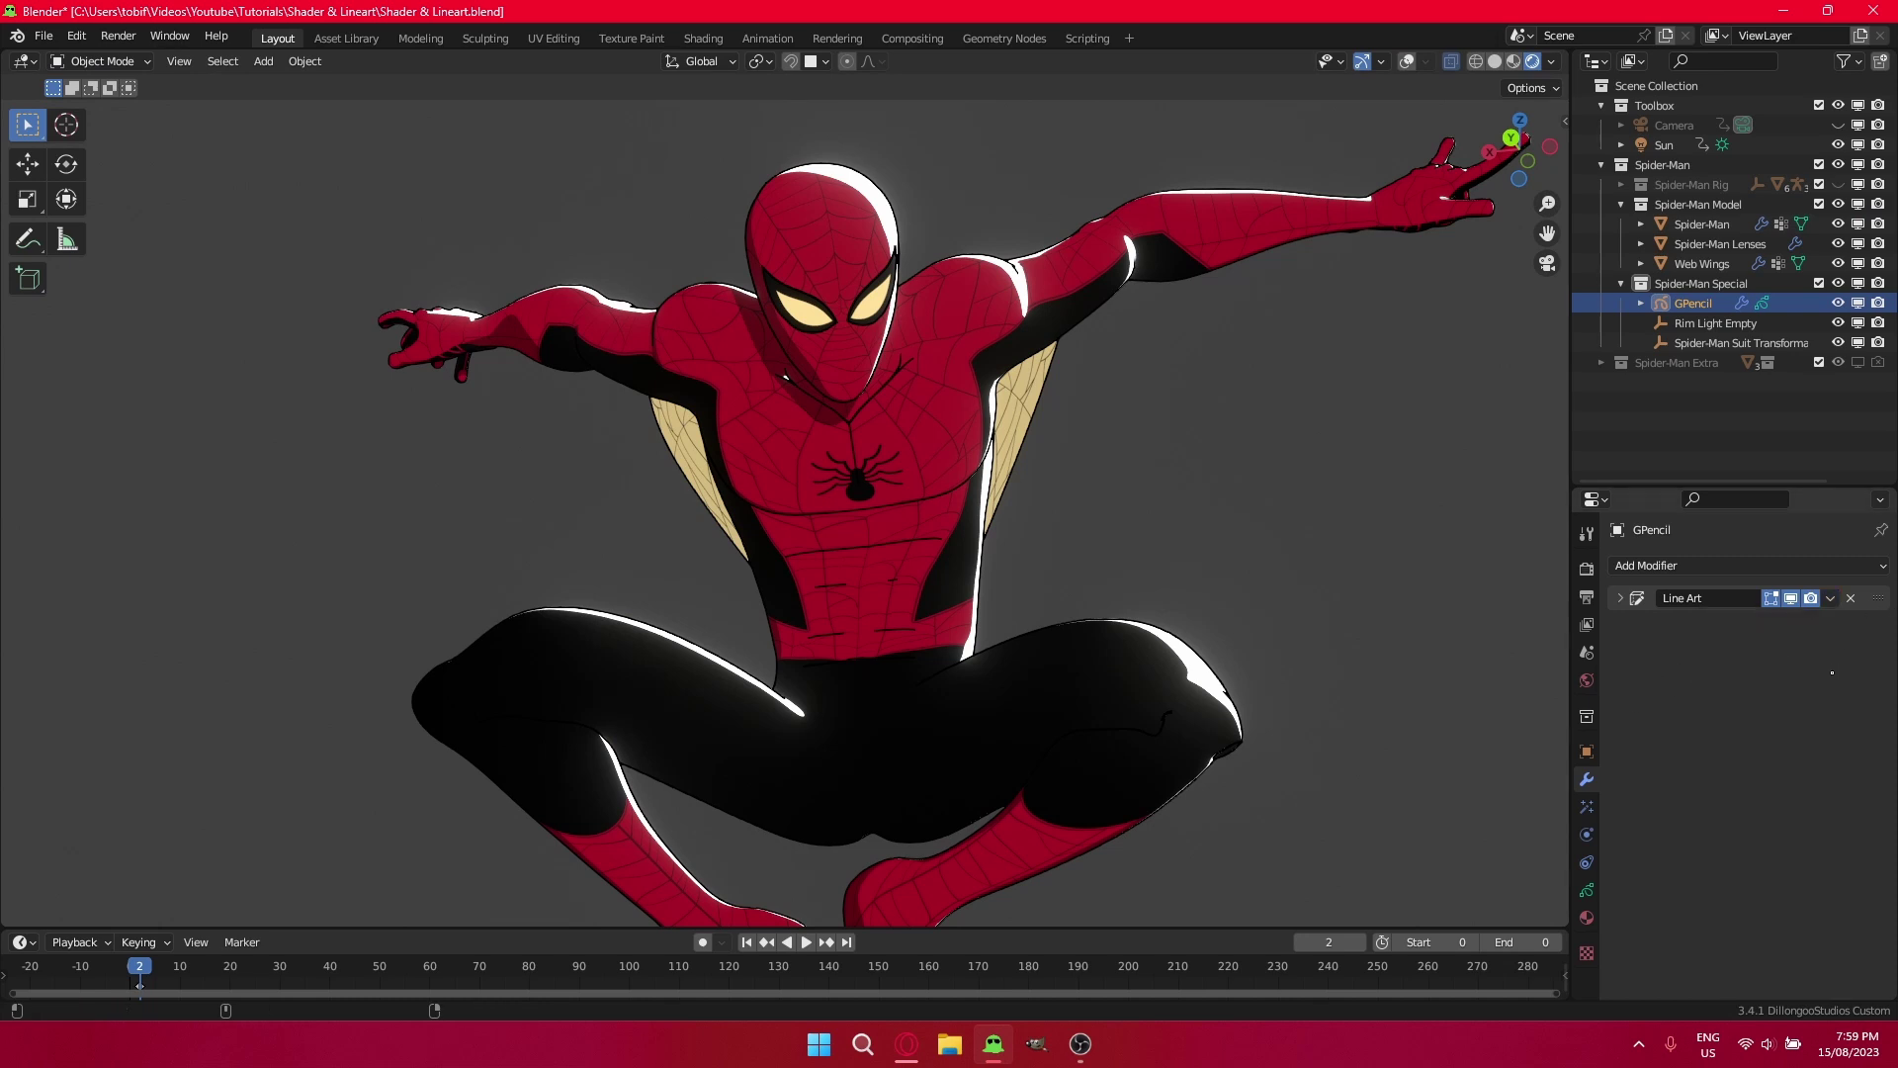
Duplicate the Line Art modifier on the Grease Pencil object and rename the copy as Outline.
{"action": "key", "text": "shift+d"}
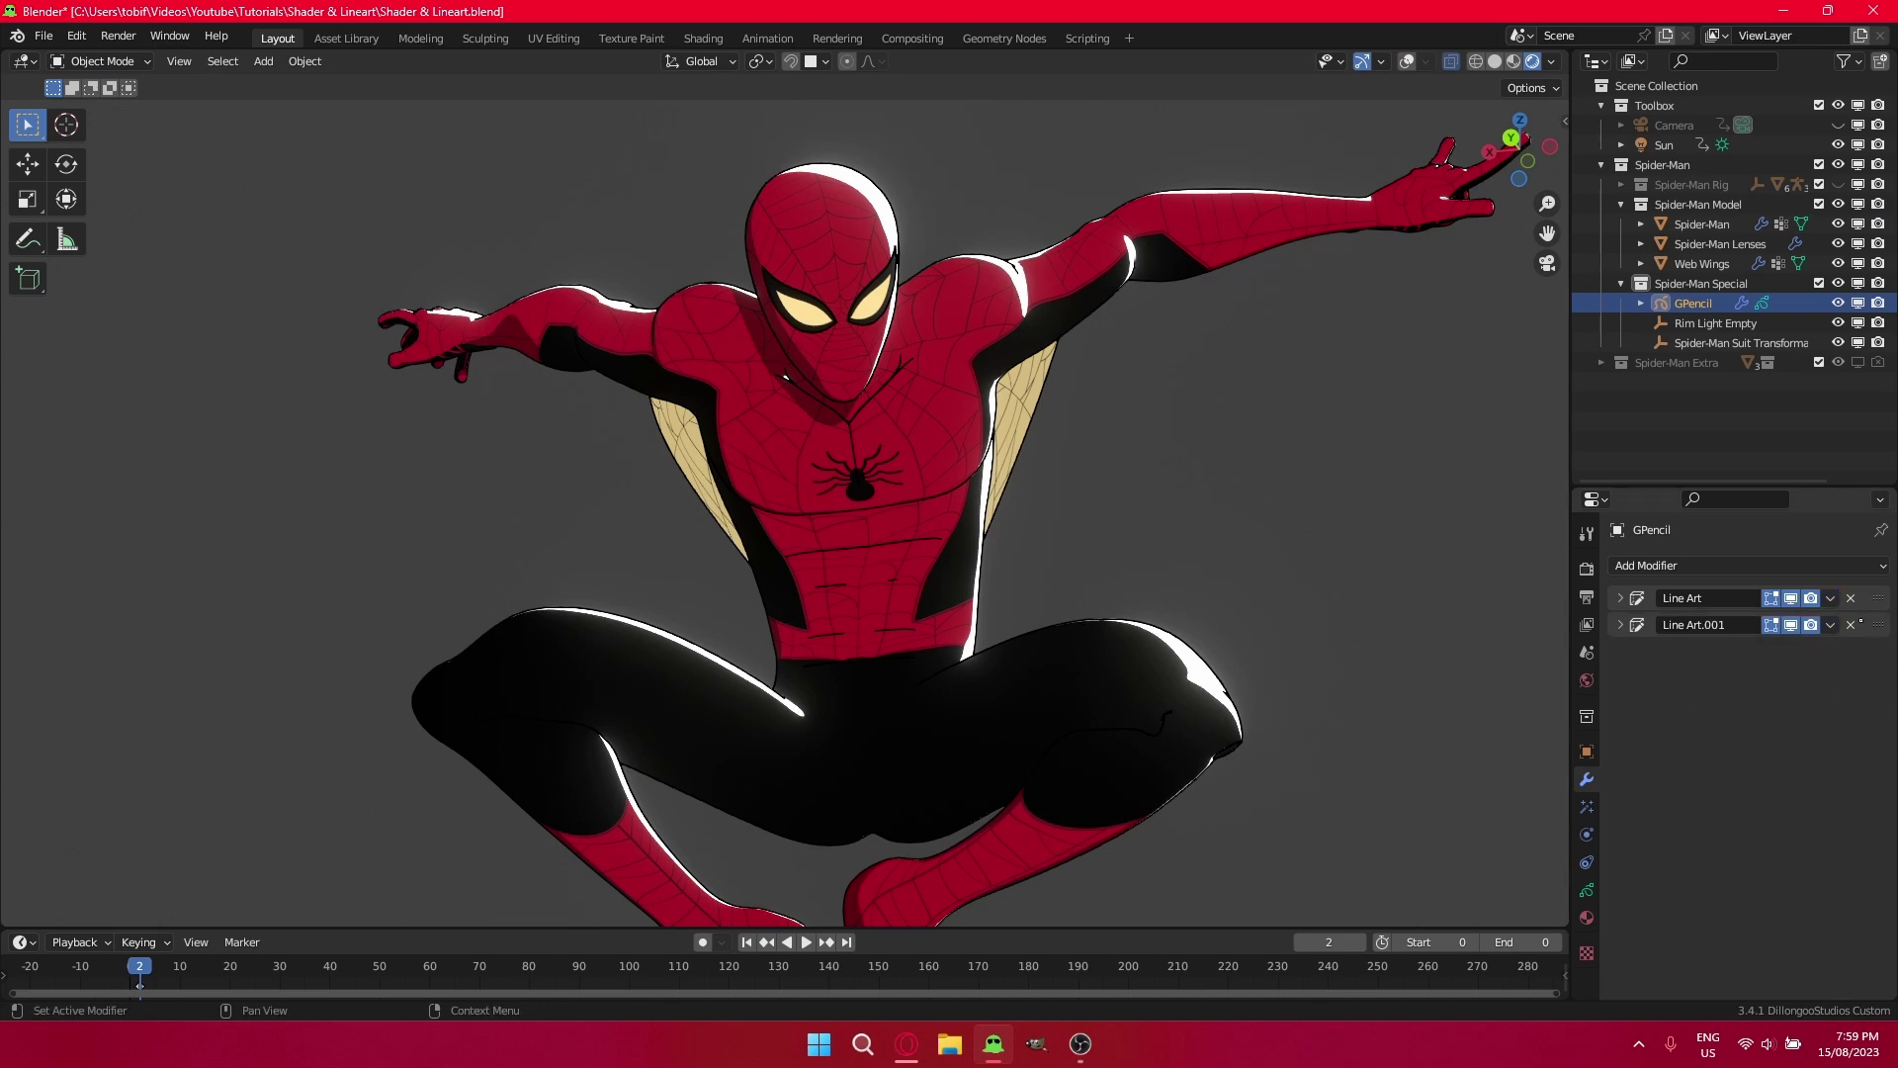
{"action": "double_click", "coordinate": [1708, 629]}
{"action": "type", "text": "Outline"}
{"action": "key", "text": "Return"}
In the Outline modifier, disable Crease Threshold, Intersections, Edge Marks and Loose, and switch the edge type from Contour to Silhouette.
{"action": "left_click", "coordinate": [1620, 625]}
{"action": "scroll", "coordinate": [1697, 703], "scroll_direction": "down", "scroll_amount": 5}
{"action": "scroll", "coordinate": [1697, 703], "scroll_direction": "down", "scroll_amount": 2}
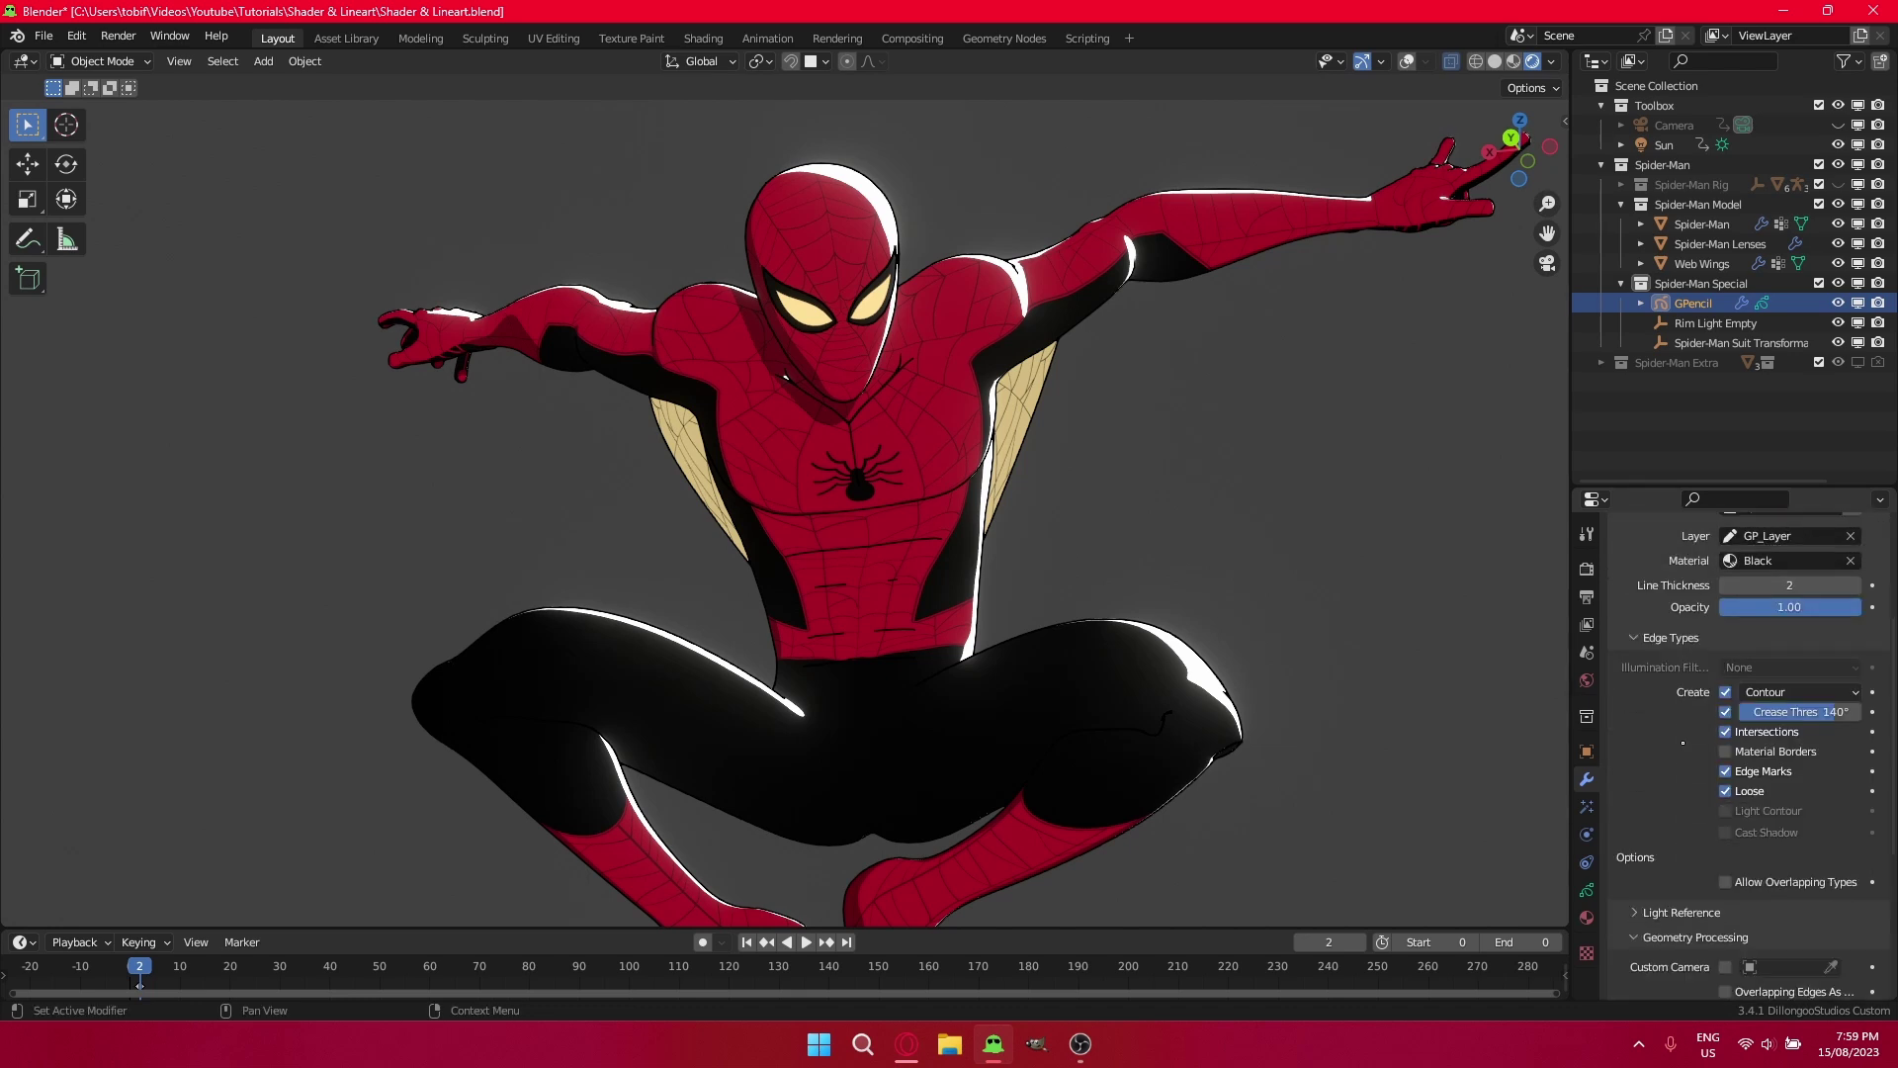
{"action": "left_click", "coordinate": [1726, 712]}
{"action": "left_click", "coordinate": [1725, 731]}
{"action": "left_click", "coordinate": [1726, 771]}
{"action": "left_click", "coordinate": [1725, 791]}
{"action": "scroll", "coordinate": [1694, 811], "scroll_direction": "down", "scroll_amount": 4}
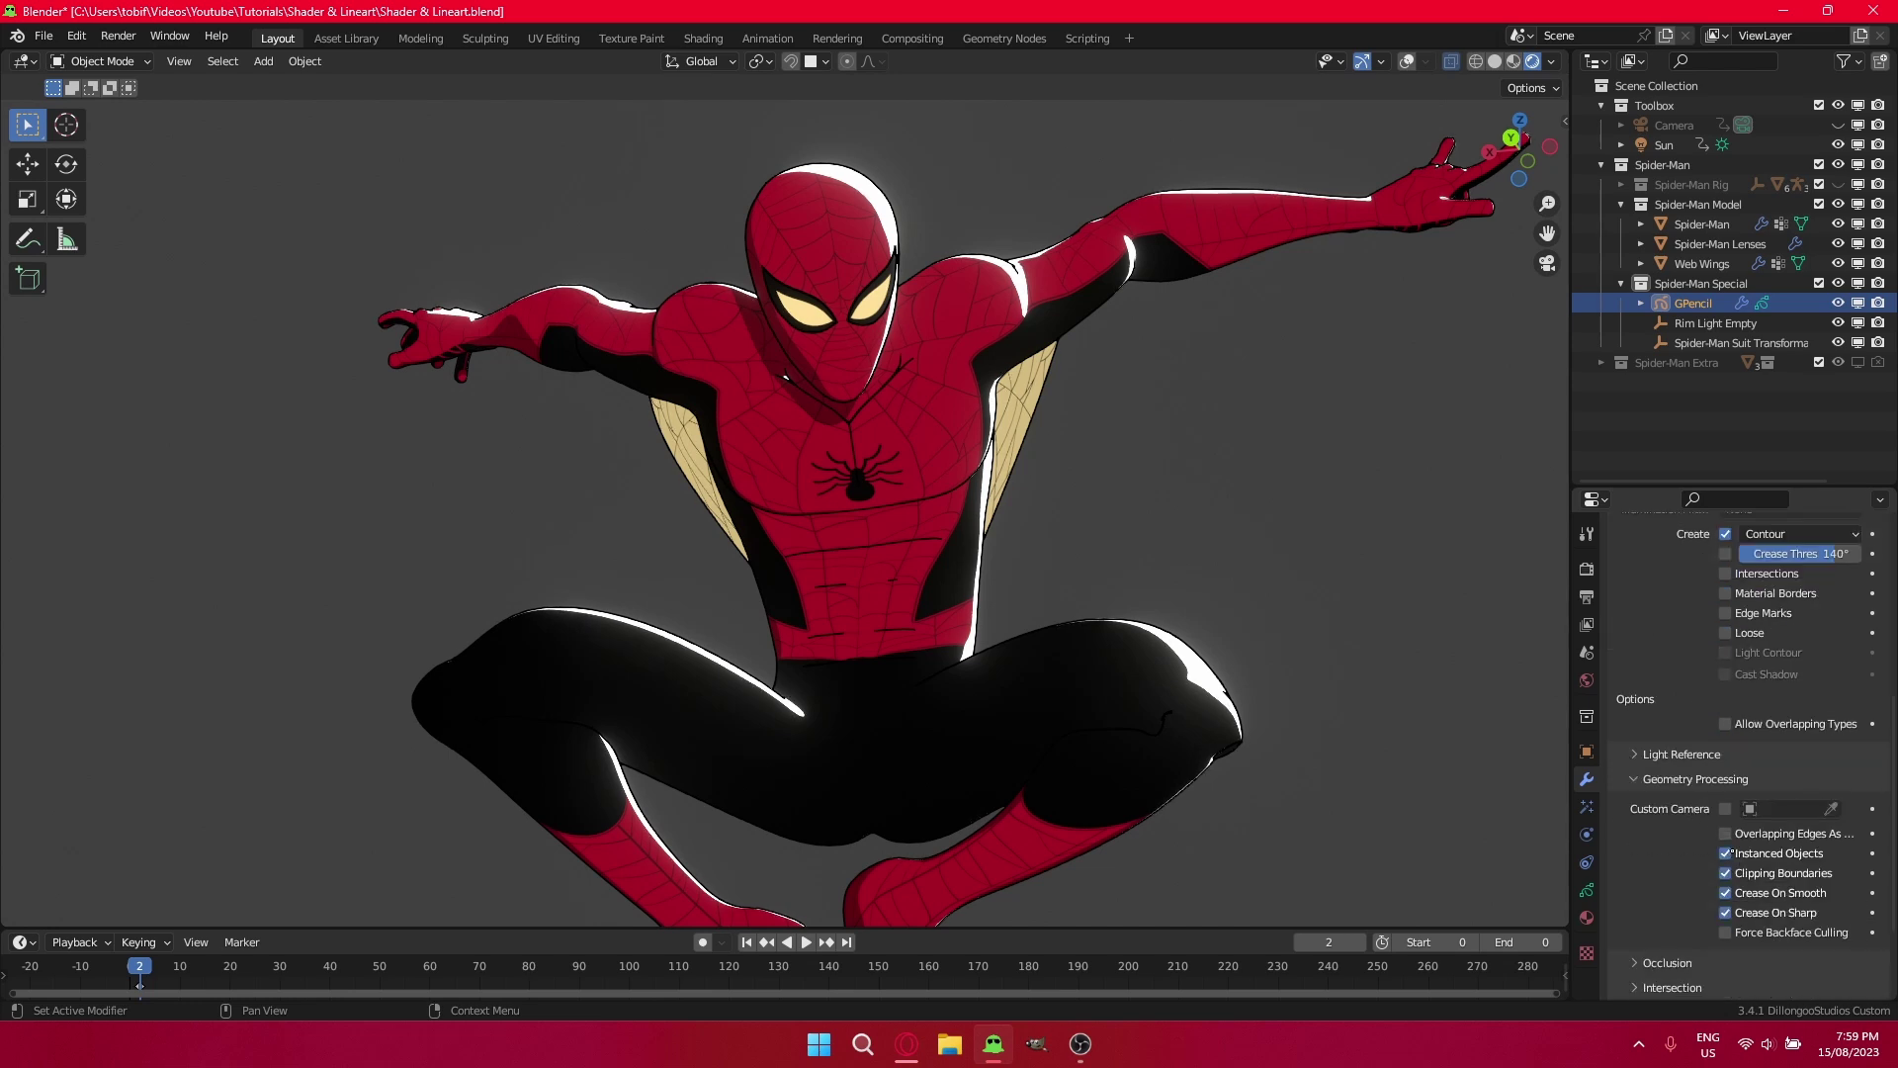
{"action": "scroll", "coordinate": [1728, 910], "scroll_direction": "up", "scroll_amount": 4}
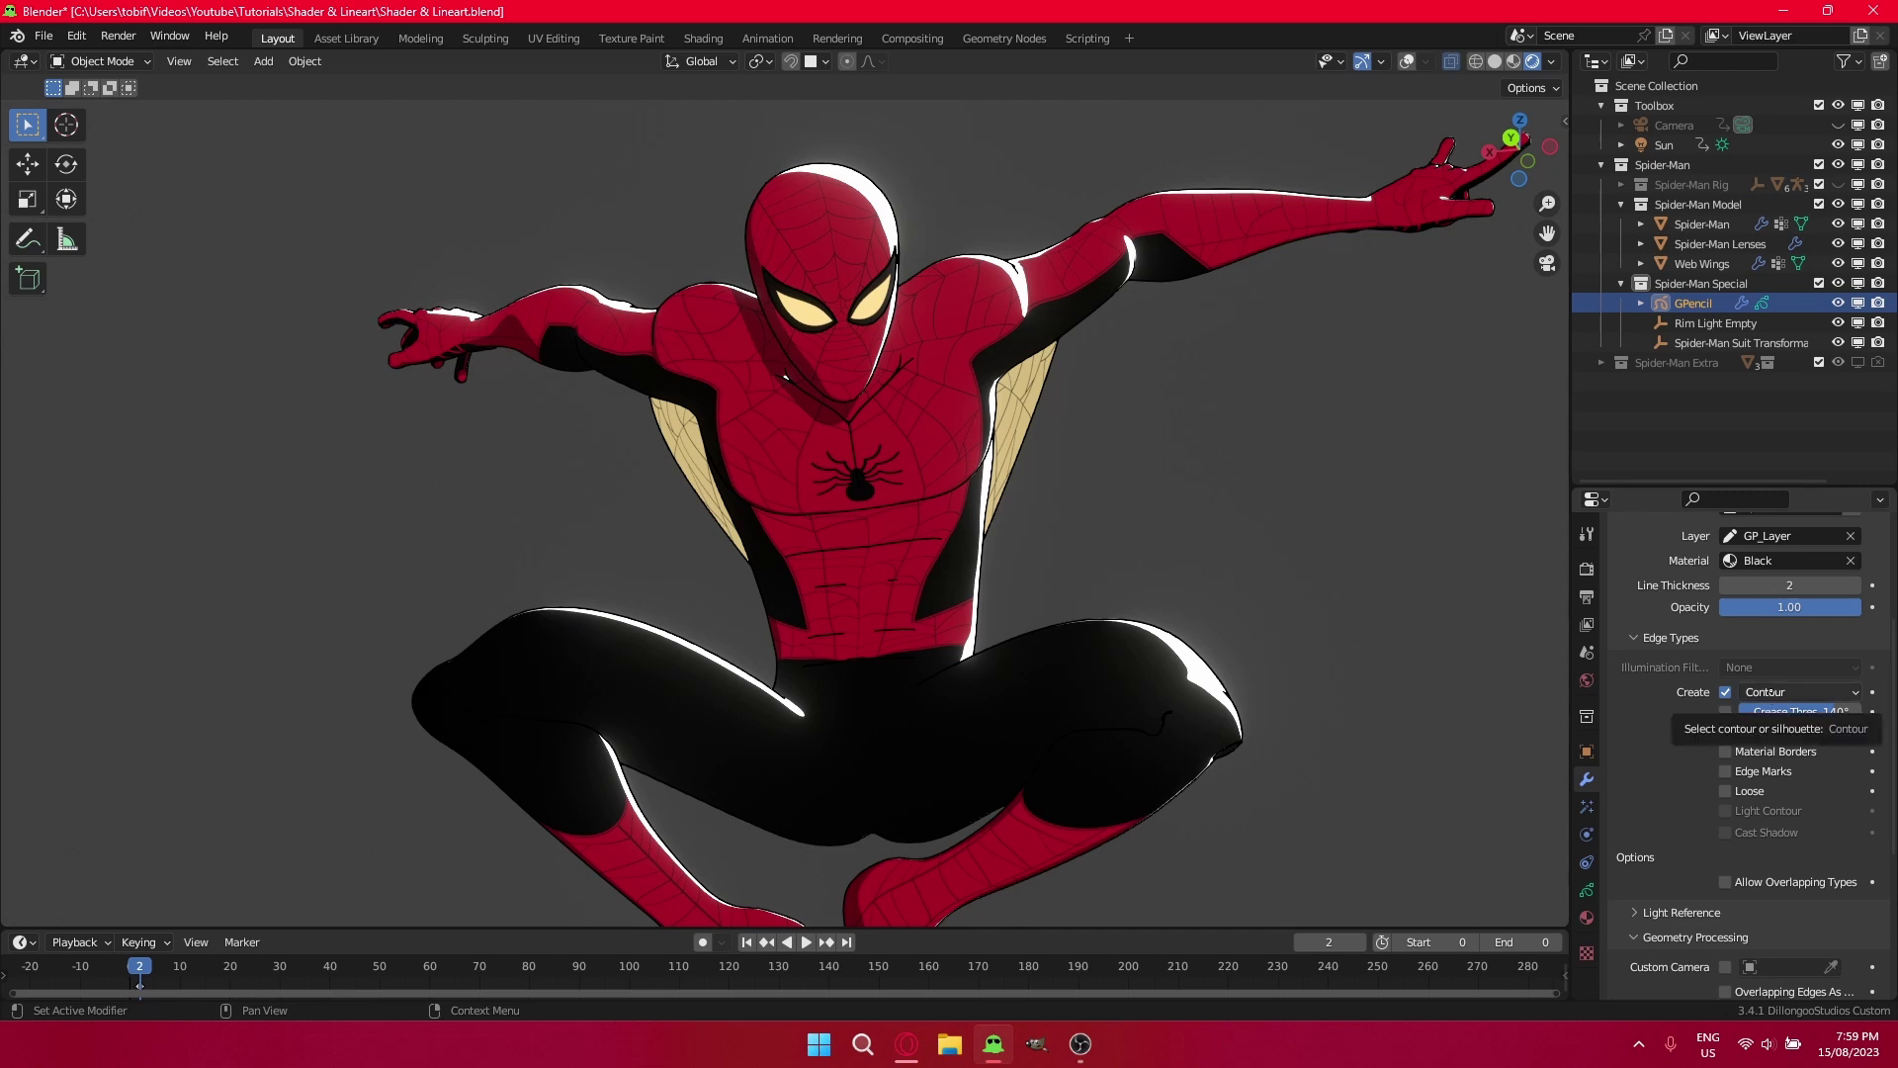
{"action": "left_click", "coordinate": [1766, 692]}
{"action": "left_click", "coordinate": [1770, 737]}
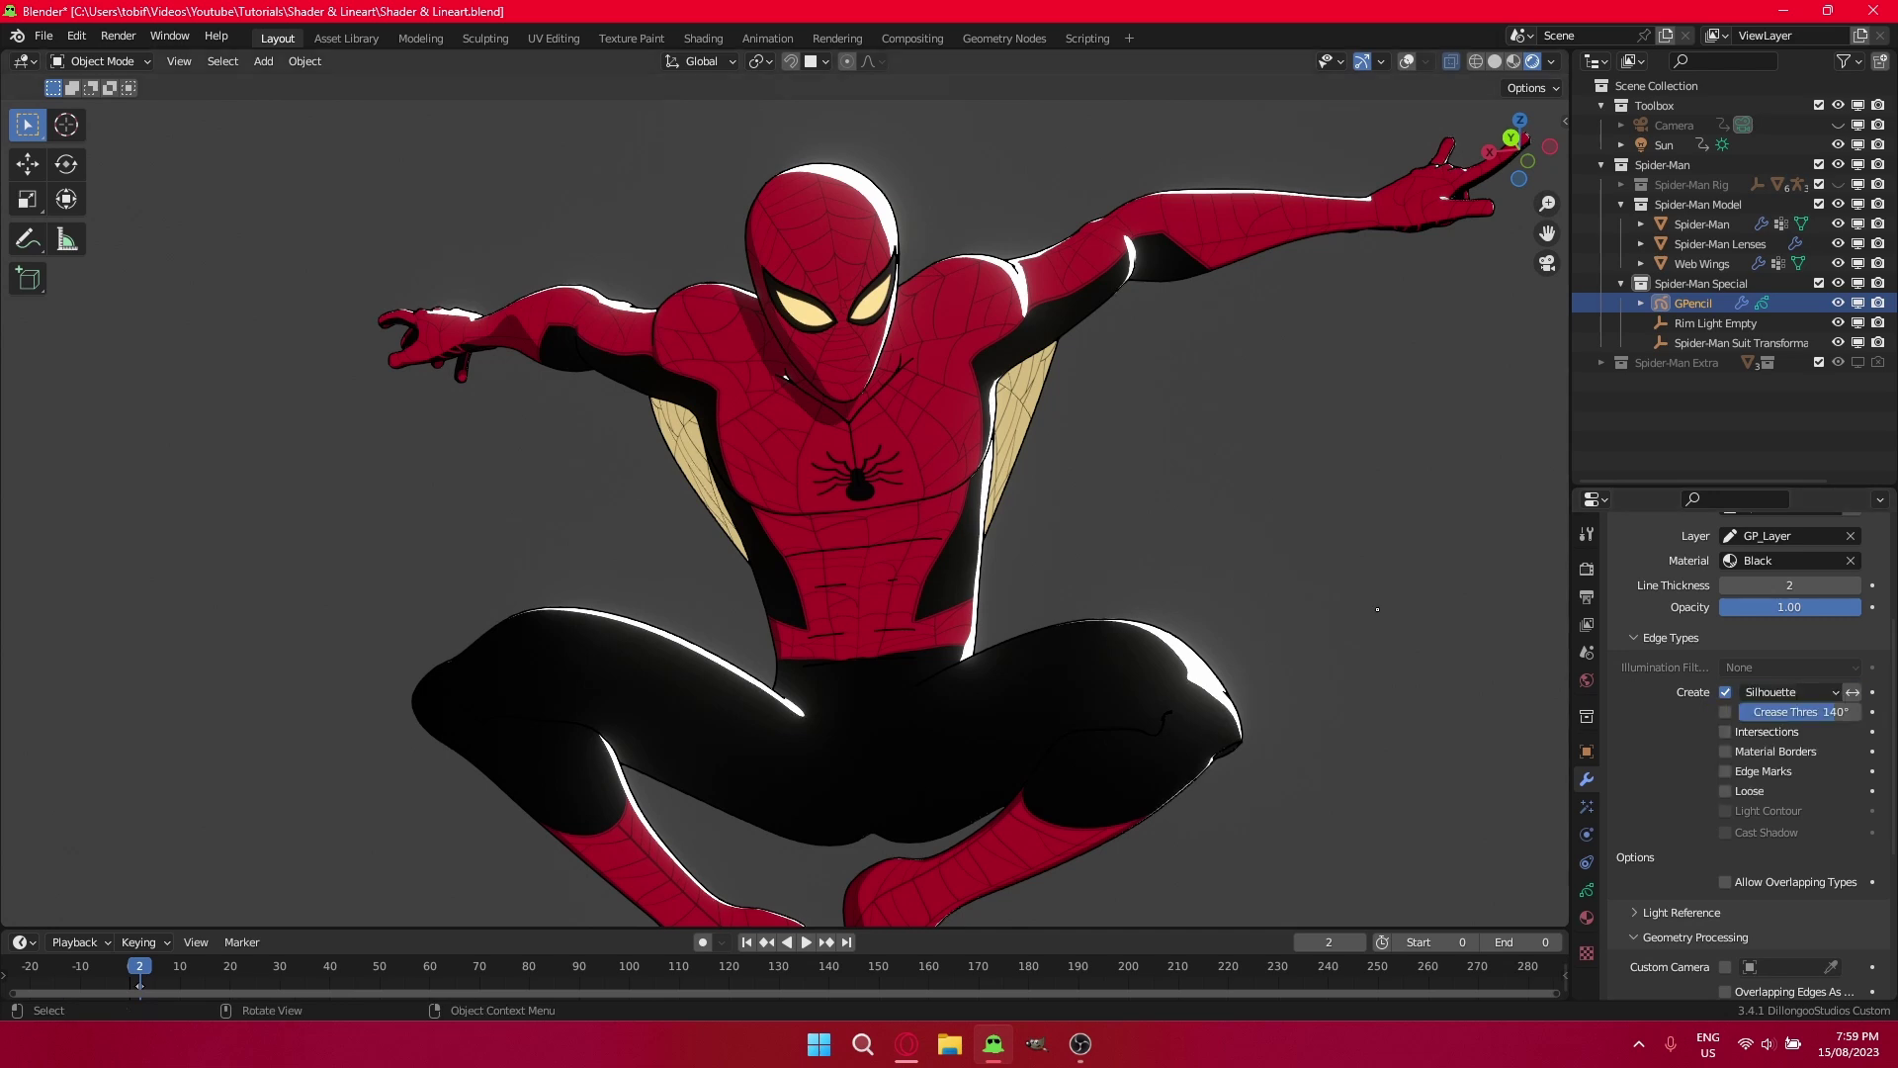
Set the Outline modifier's line thickness to 4 and check the outlines around the head and torso.
{"action": "scroll", "coordinate": [1788, 641], "scroll_direction": "up", "scroll_amount": 2}
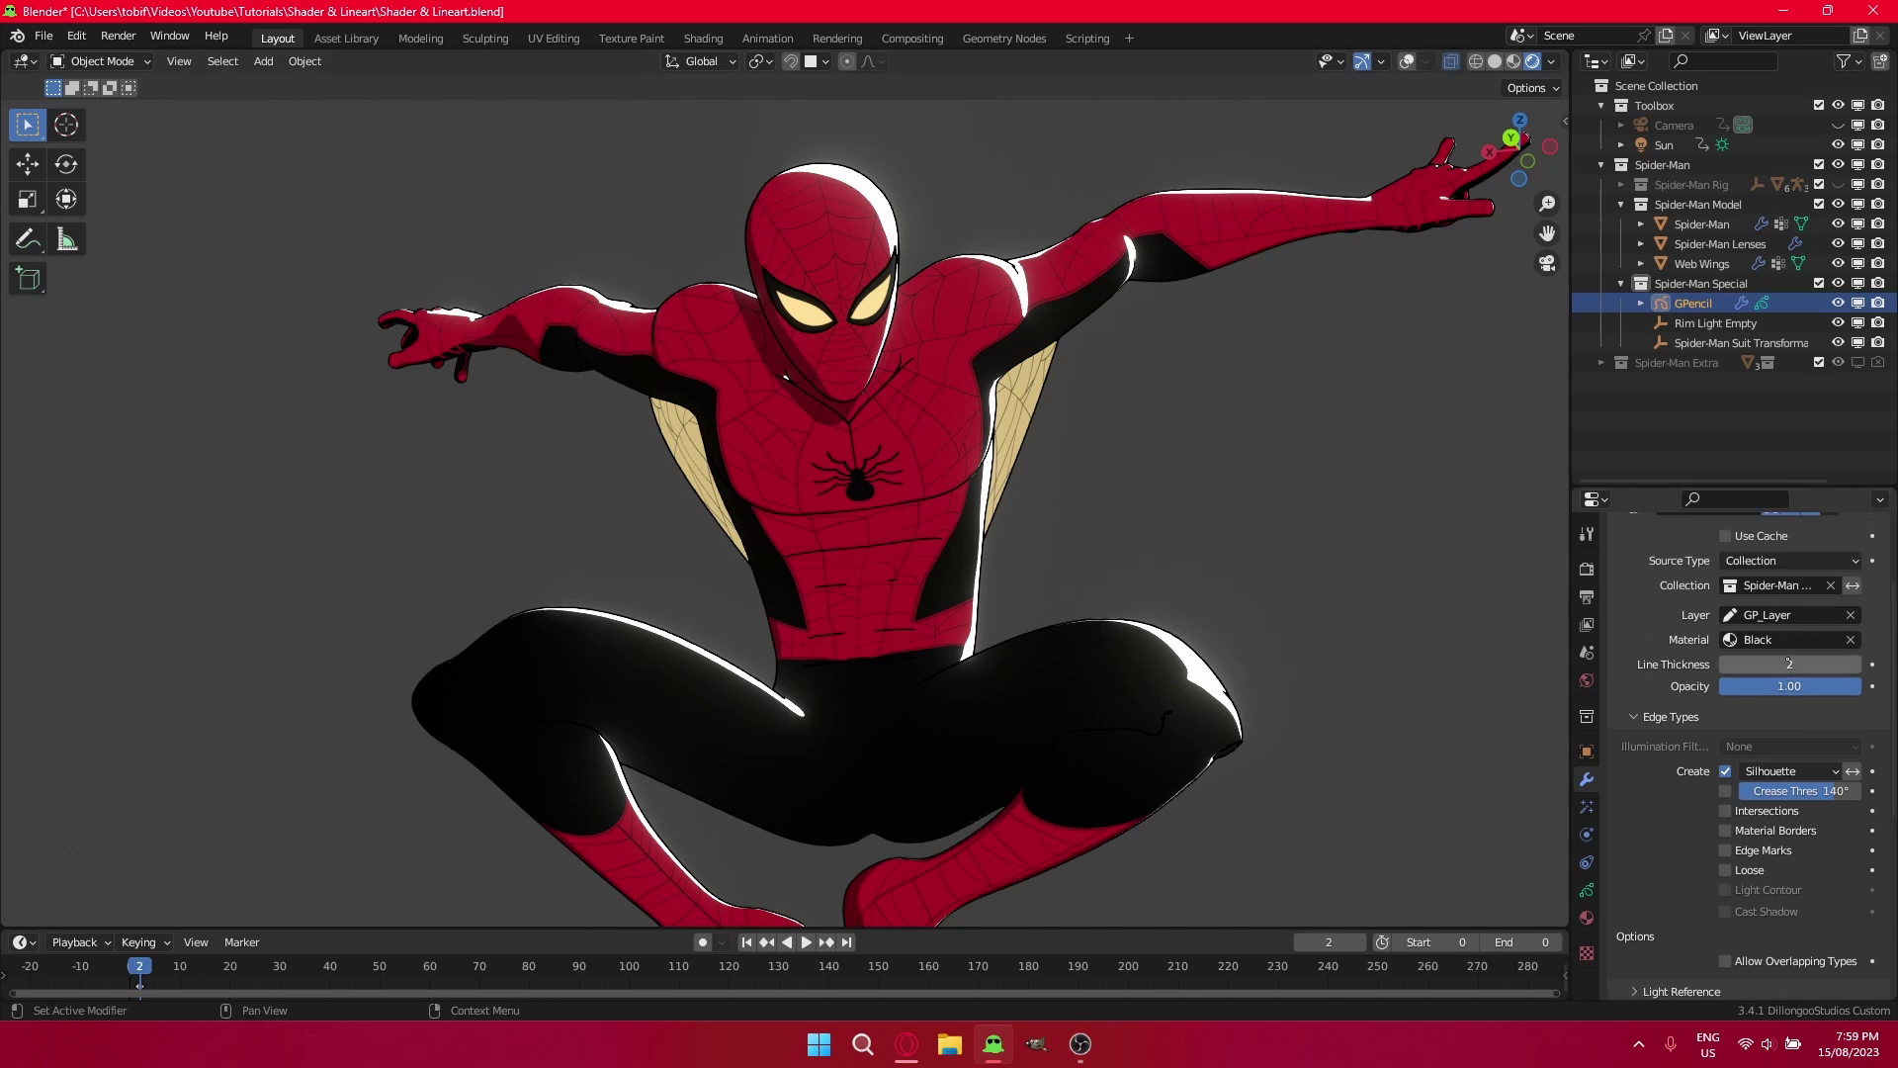
{"action": "scroll", "coordinate": [1795, 665], "scroll_direction": "up", "scroll_amount": 2, "text": "ctrl"}
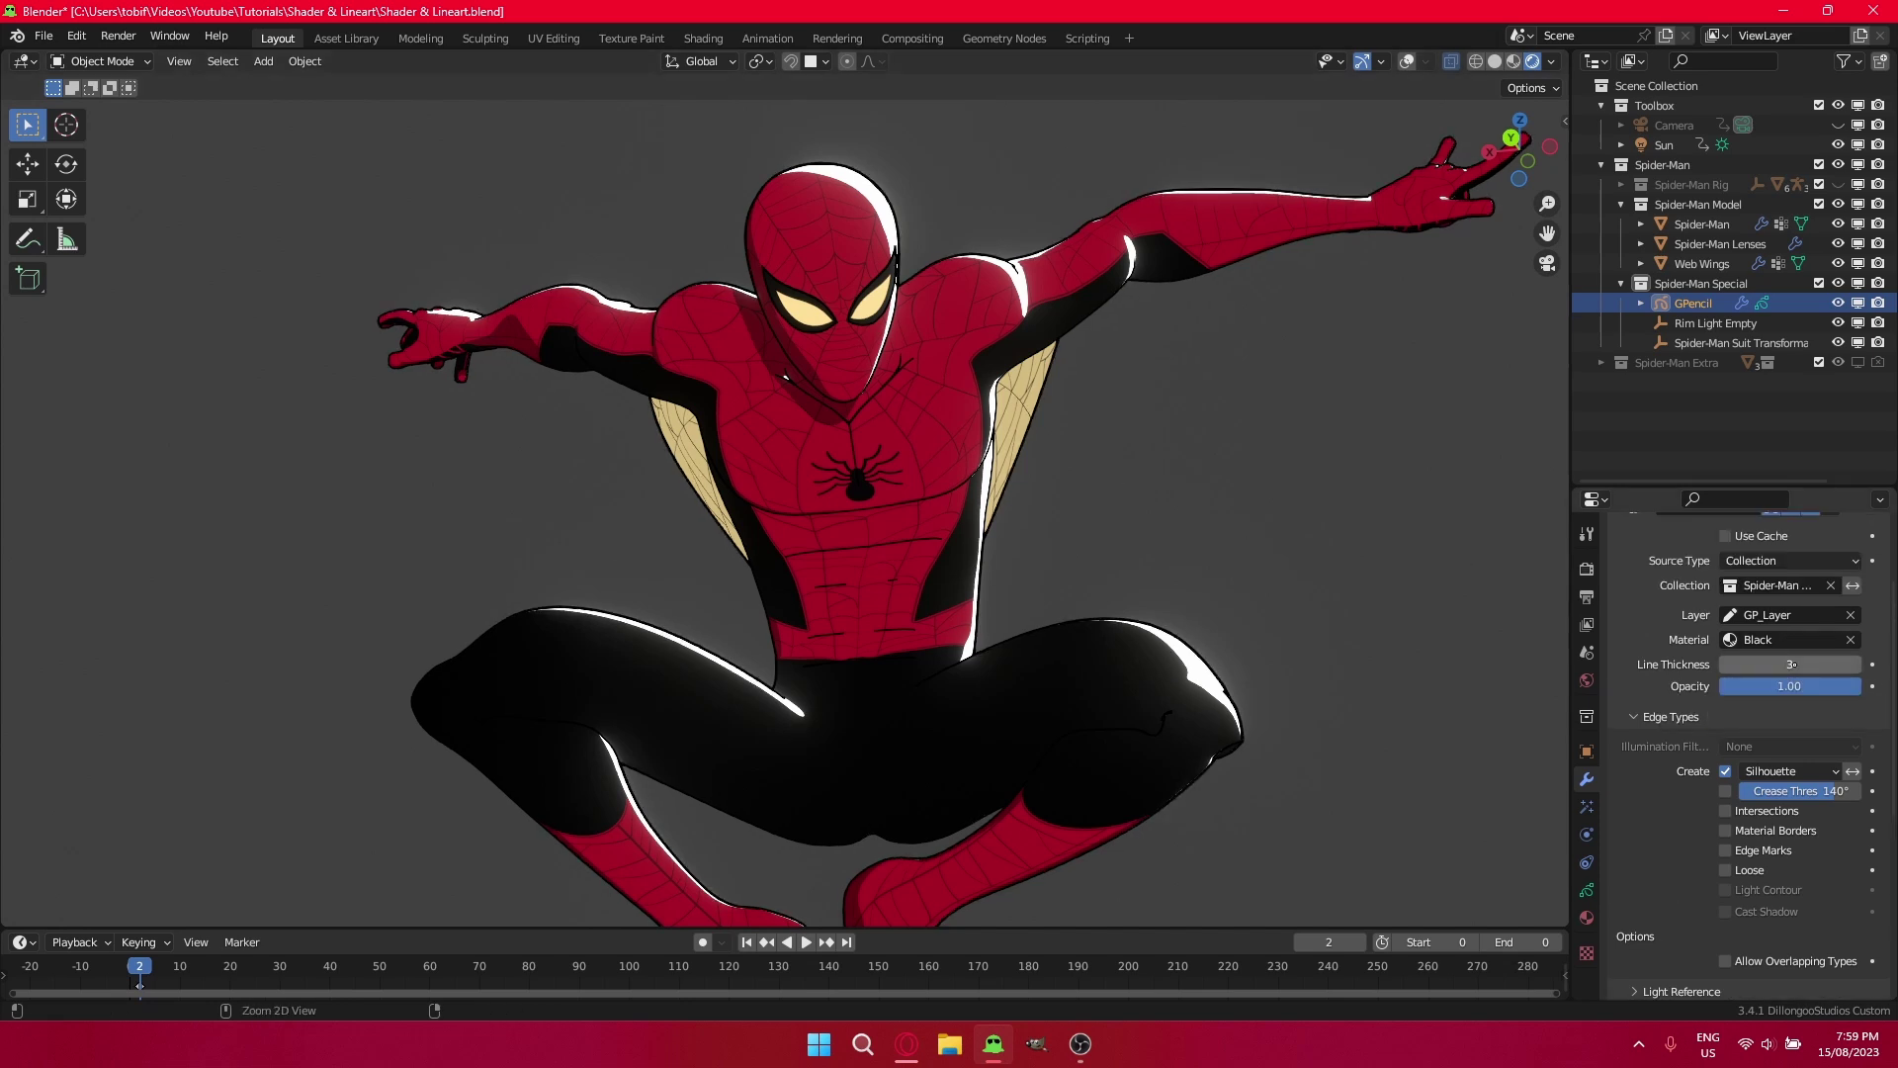
{"action": "left_click", "coordinate": [1169, 455]}
{"action": "middle_click_drag", "start_coordinate": [1193, 520], "coordinate": [1206, 571], "text": "shift"}
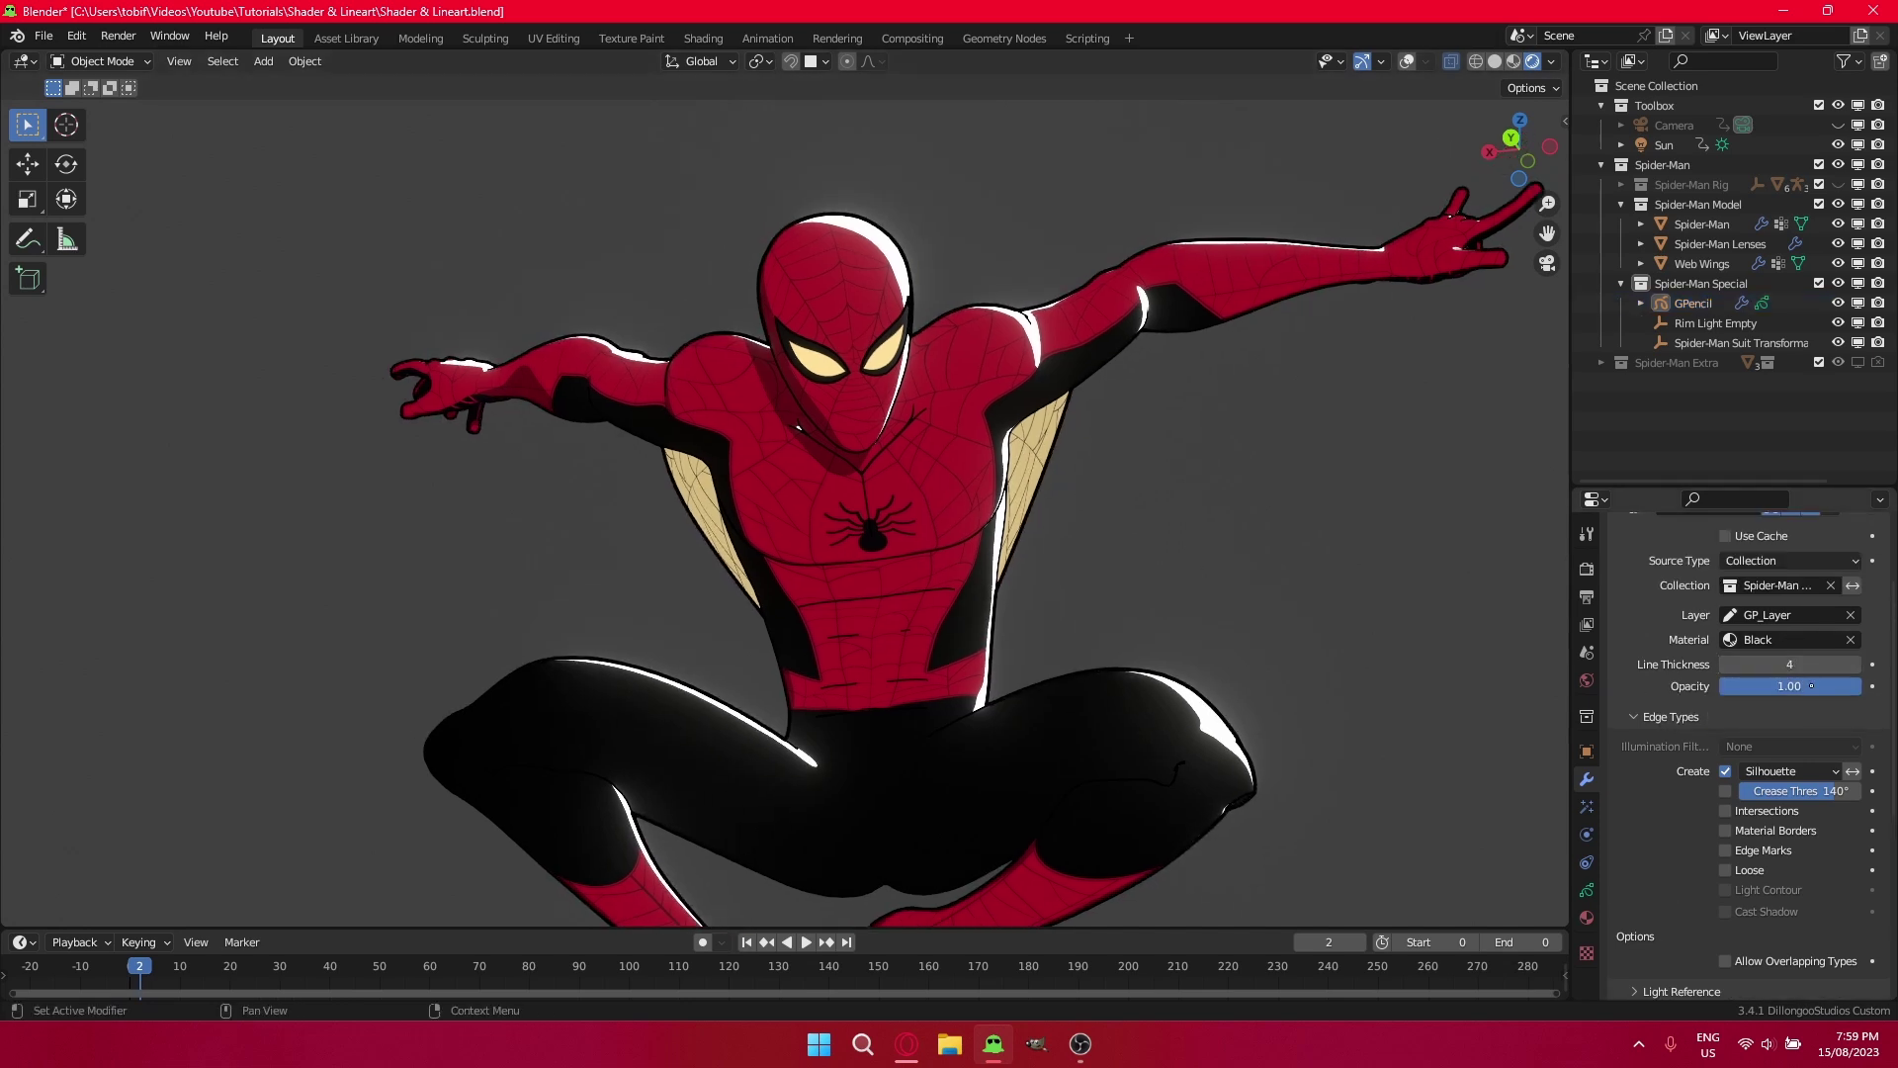
{"action": "scroll", "coordinate": [508, 365], "scroll_direction": "up", "scroll_amount": 6}
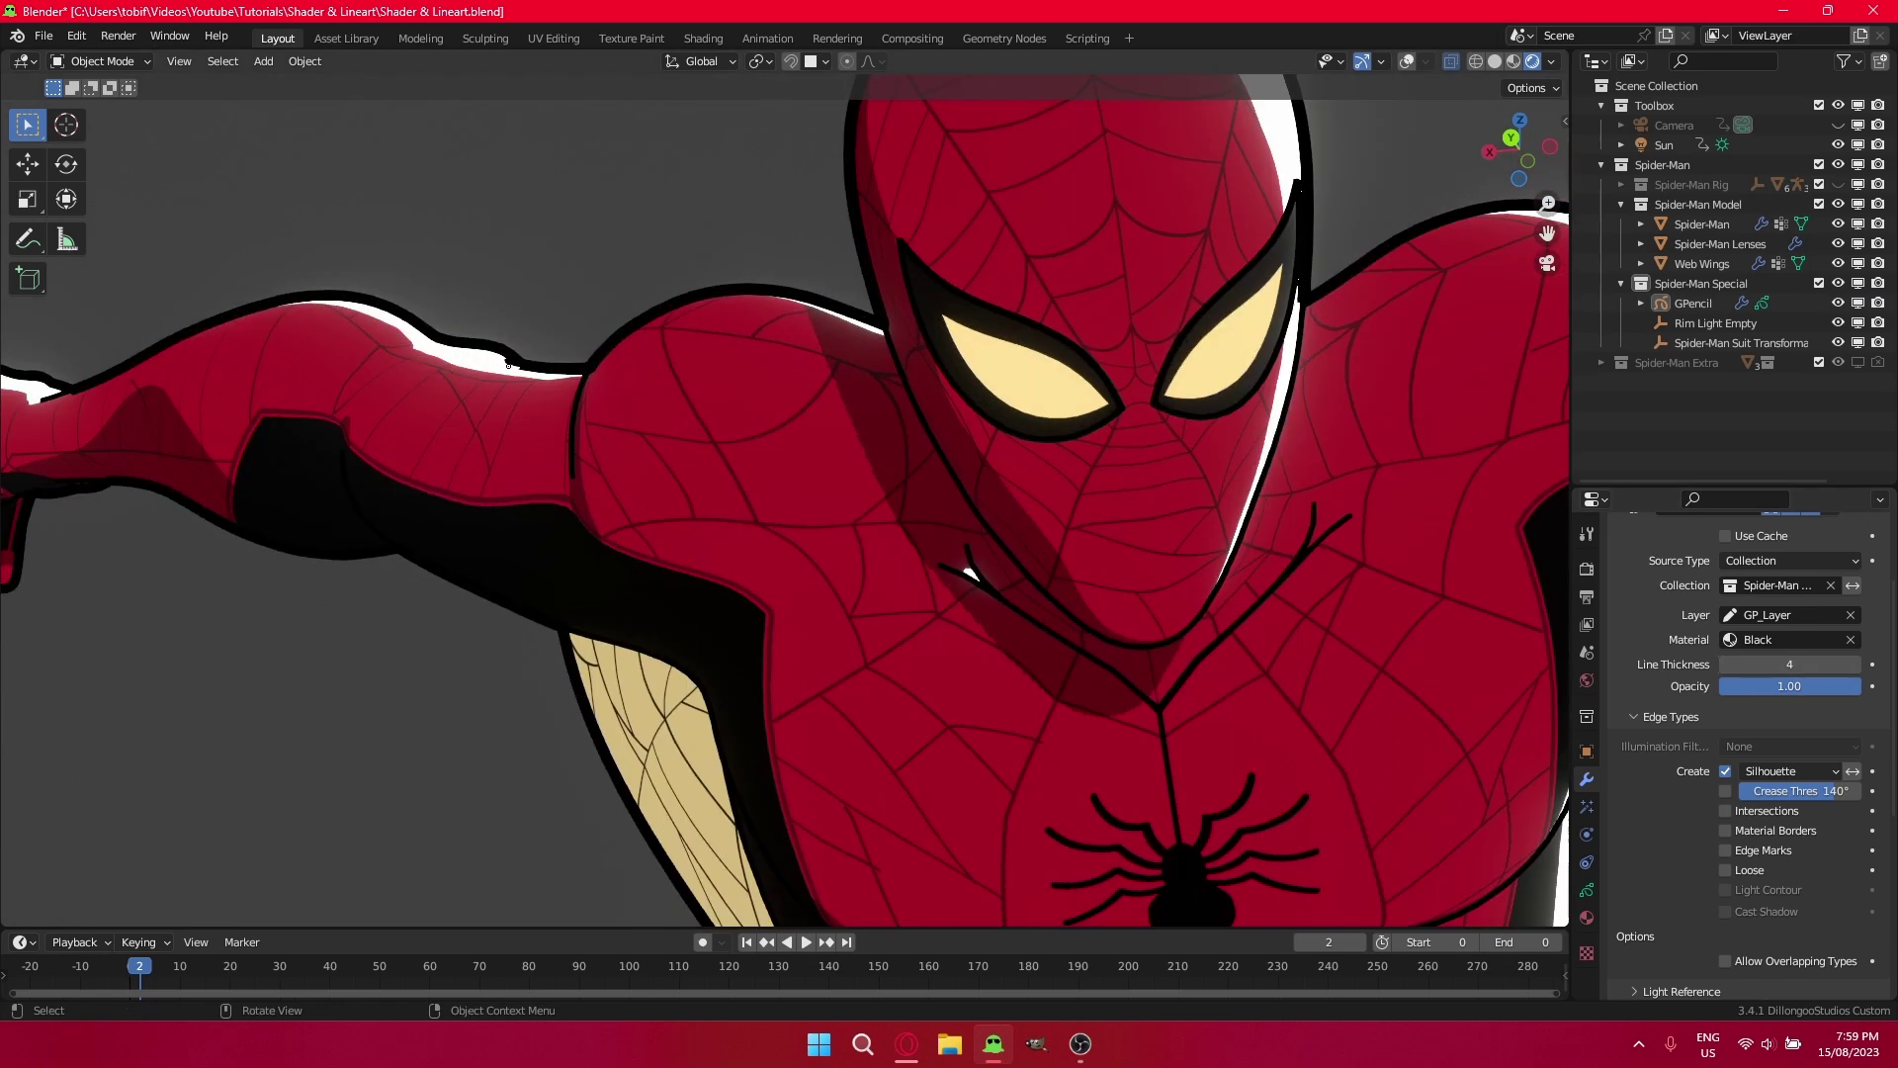
{"action": "scroll", "coordinate": [508, 365], "scroll_direction": "down", "scroll_amount": 4}
{"action": "scroll", "coordinate": [927, 490], "scroll_direction": "down", "scroll_amount": 1}
{"action": "middle_click_drag", "start_coordinate": [928, 491], "coordinate": [949, 457], "text": "shift"}
{"action": "scroll", "coordinate": [1740, 692], "scroll_direction": "up", "scroll_amount": 3}
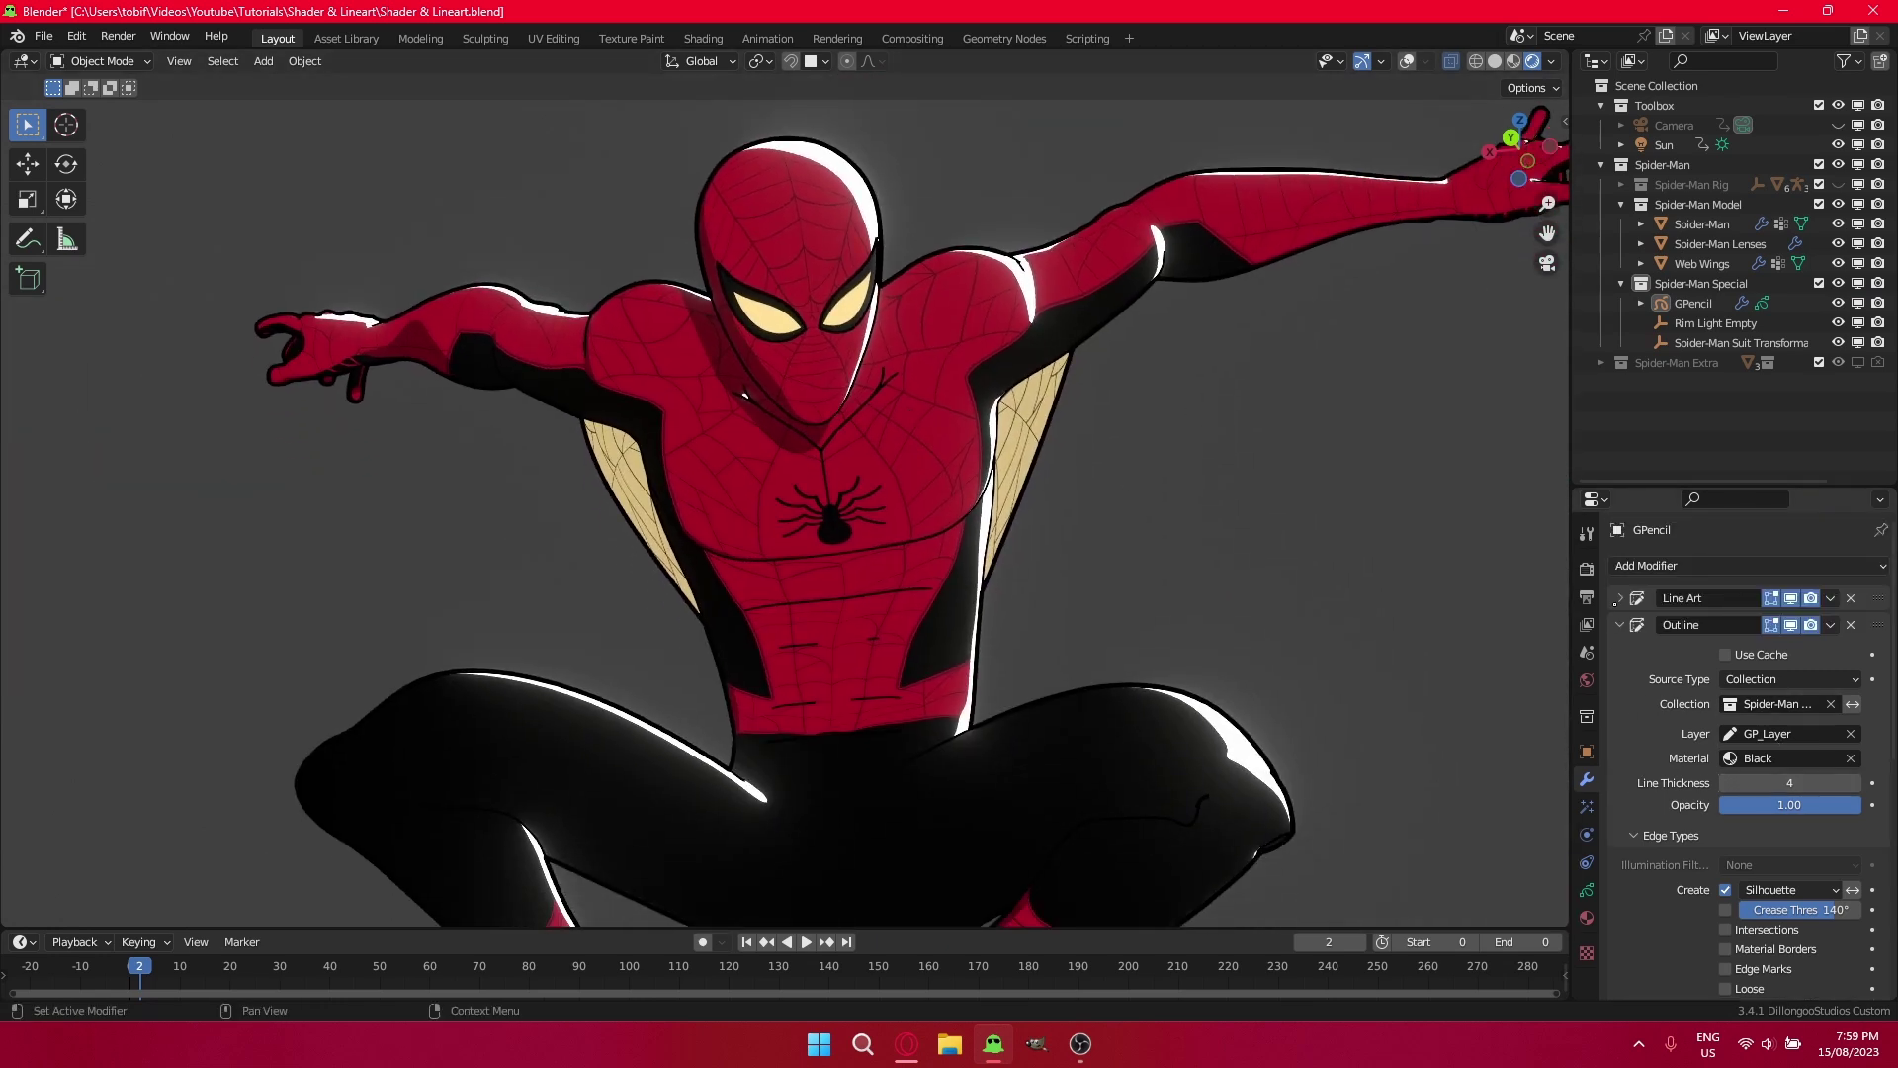
Review the original Line Art modifier's settings and collapse both the Line Art and Outline modifiers.
{"action": "left_click", "coordinate": [1621, 598]}
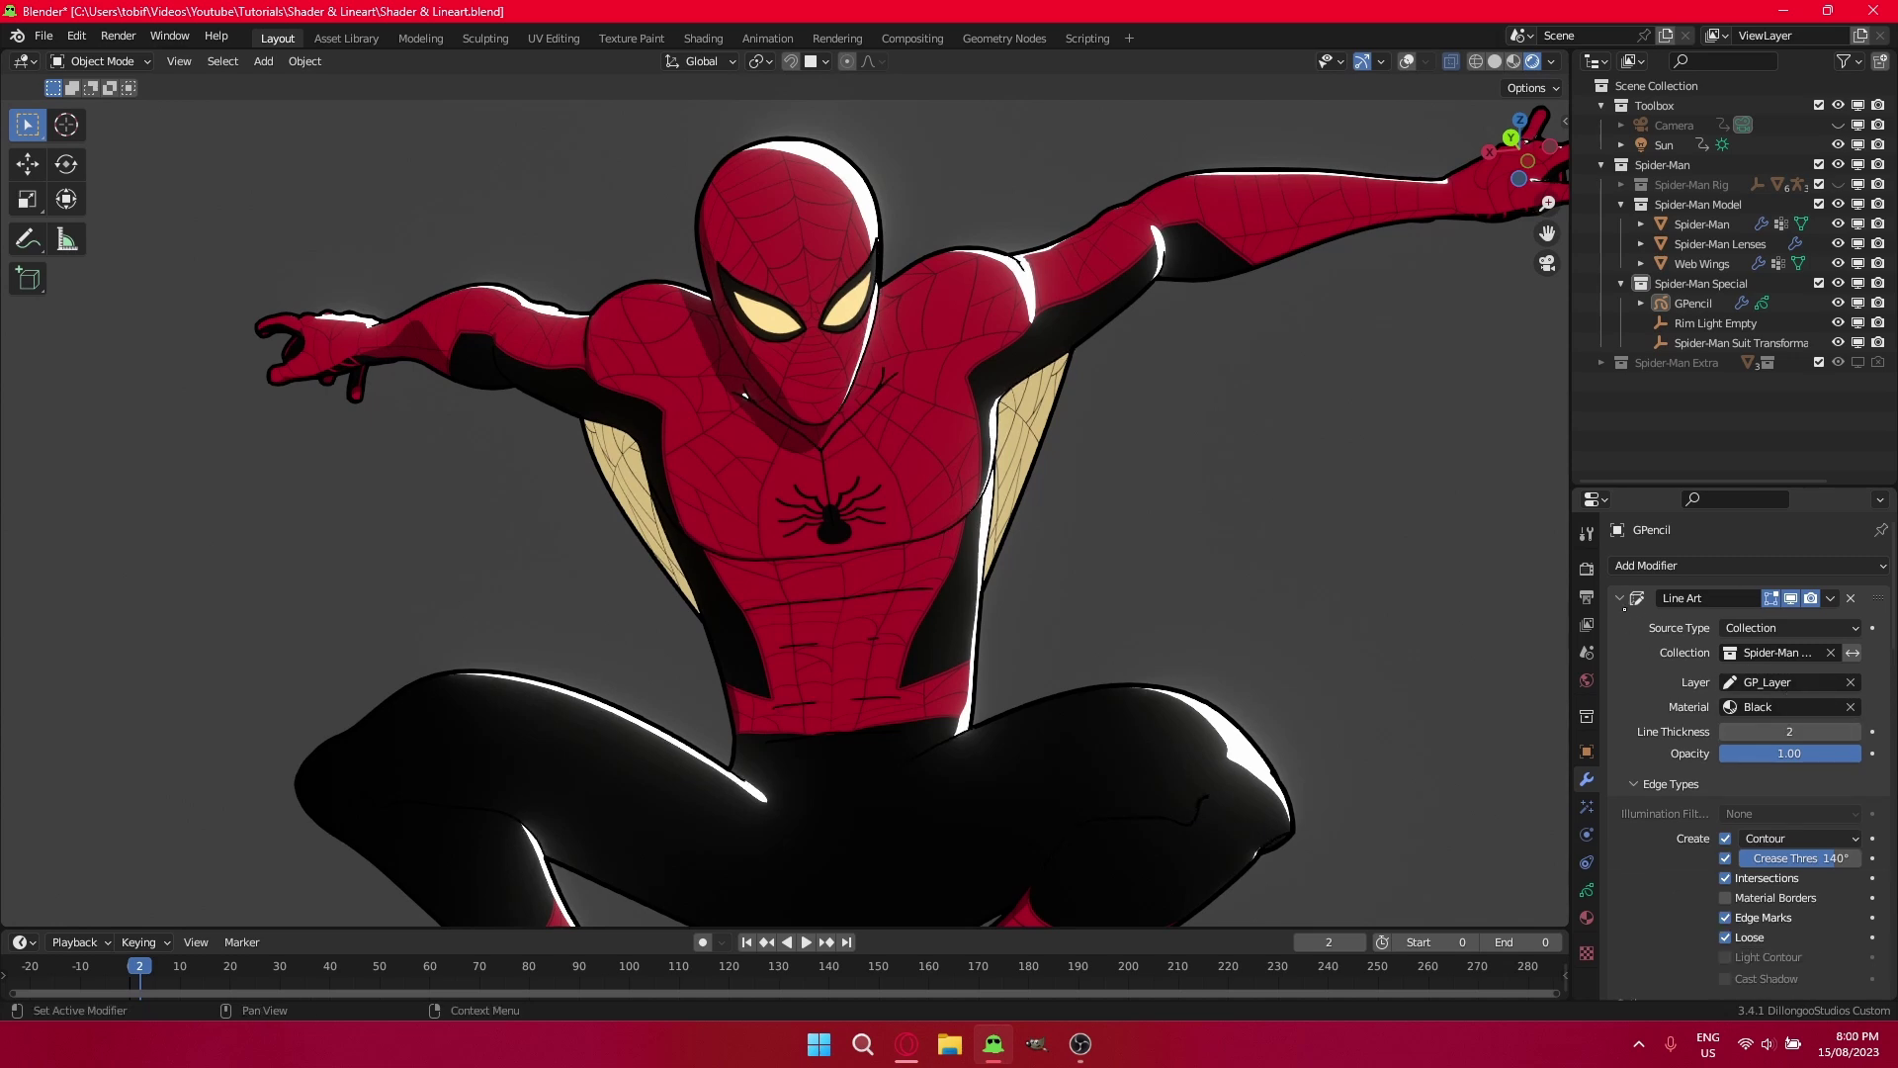
{"action": "left_click", "coordinate": [1620, 599]}
{"action": "left_click", "coordinate": [1621, 625]}
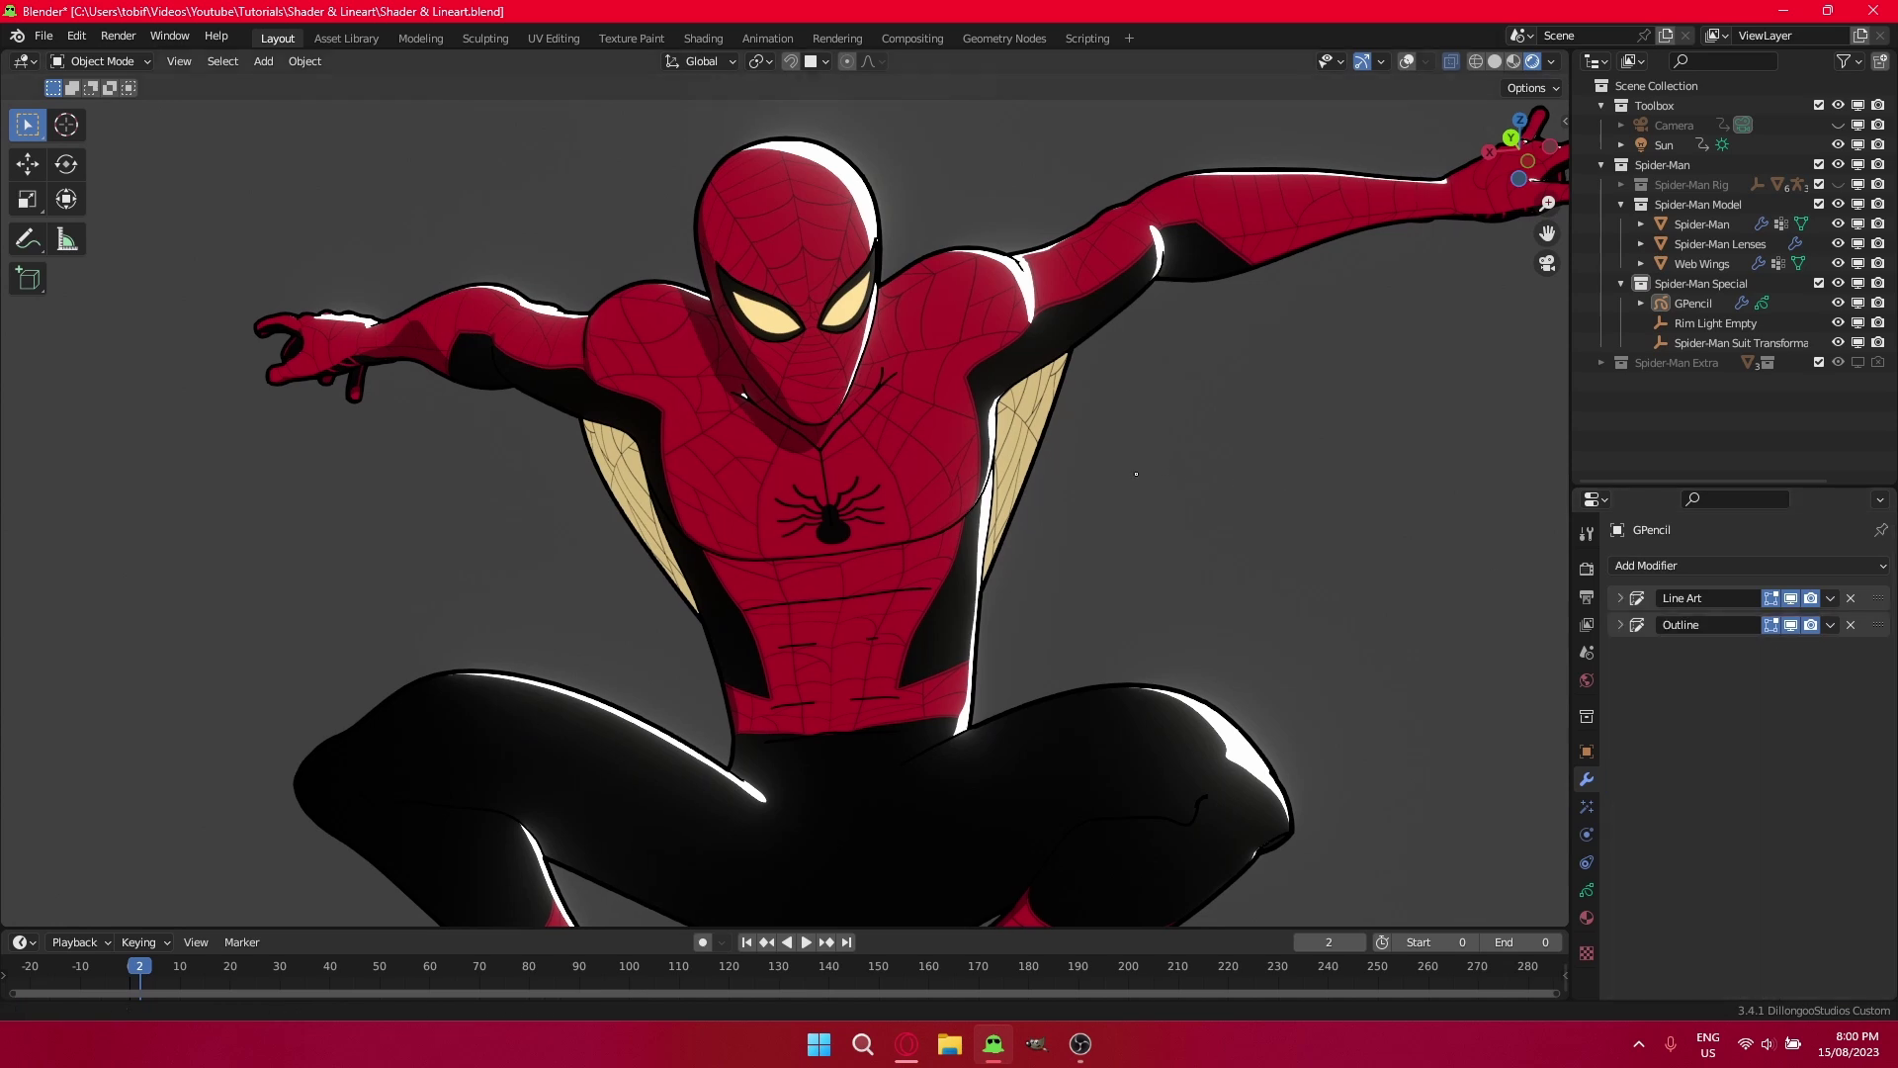
{"action": "middle_click_drag", "start_coordinate": [1010, 408], "coordinate": [989, 435], "text": "shift"}
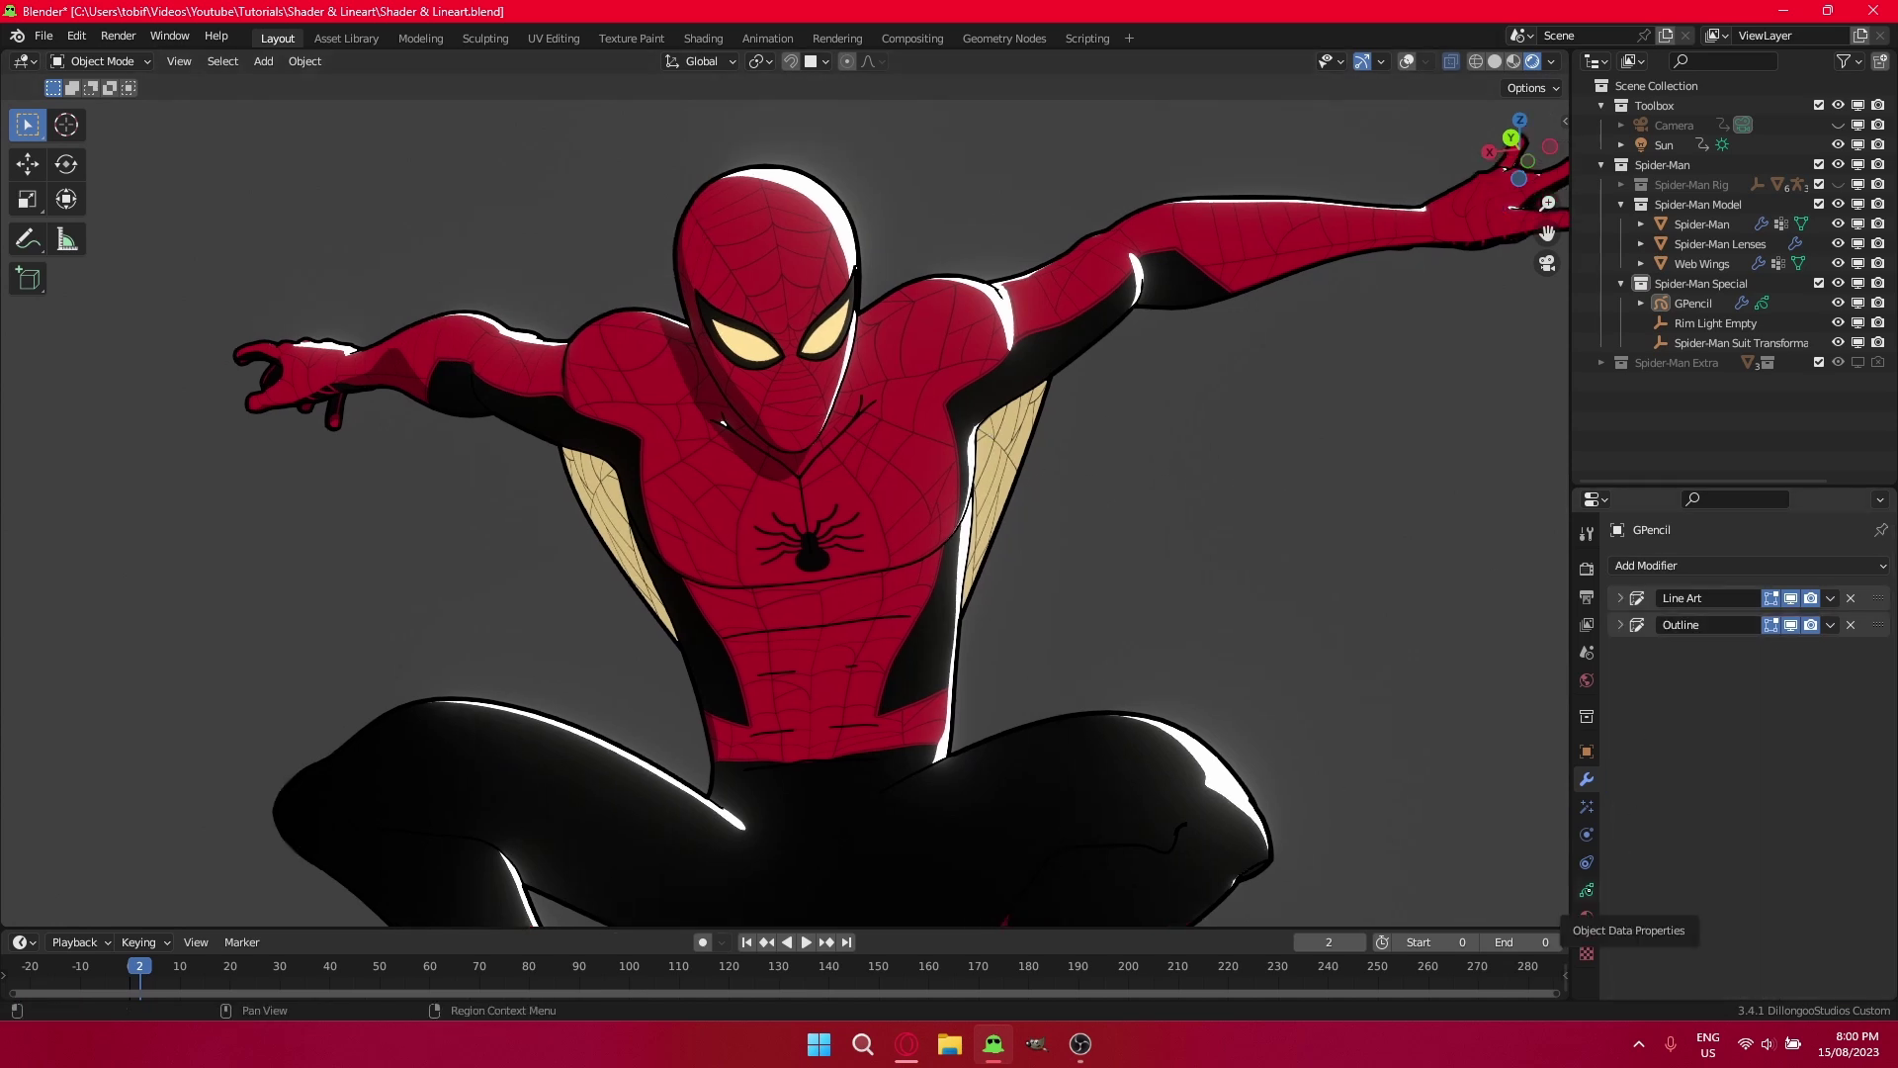
Set the Grease Pencil strokes' Thickness Scale to 0.5 in the object data settings.
{"action": "left_click", "coordinate": [1587, 890]}
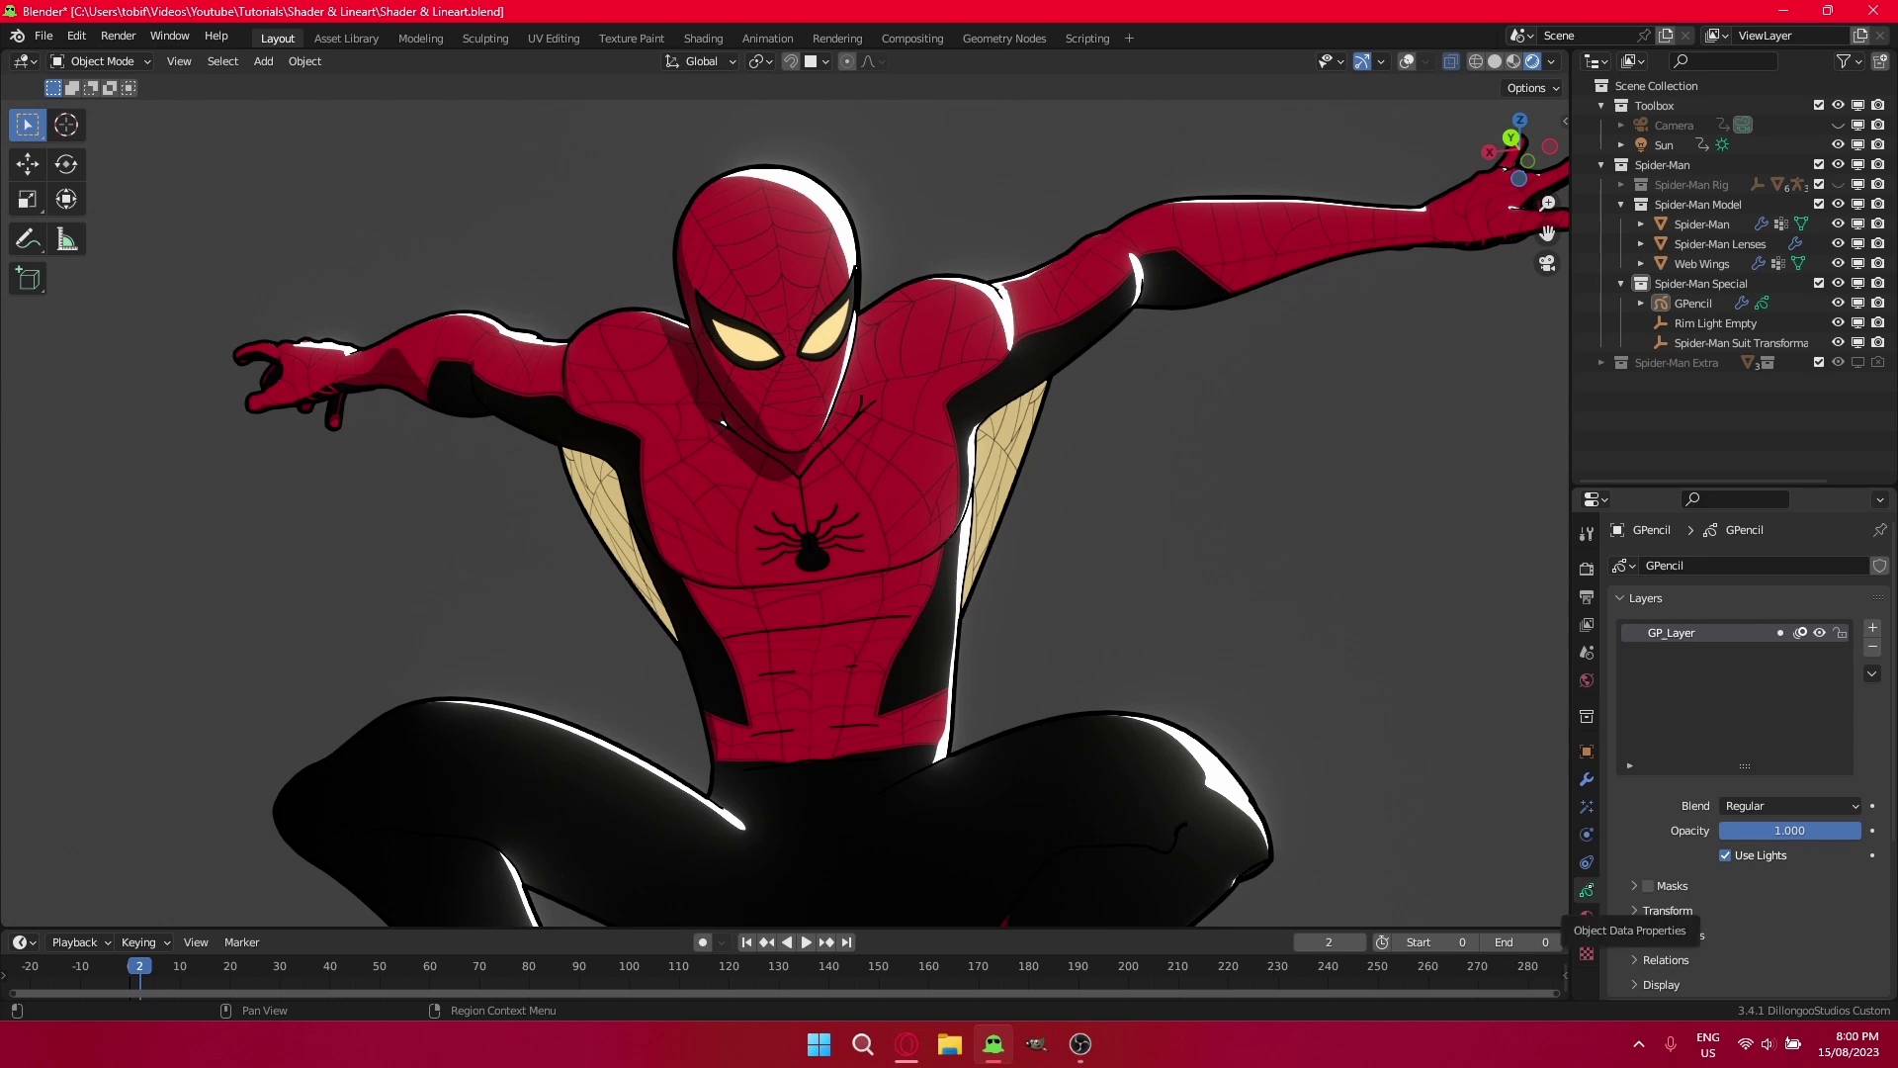
{"action": "scroll", "coordinate": [1665, 834], "scroll_direction": "down", "scroll_amount": 5}
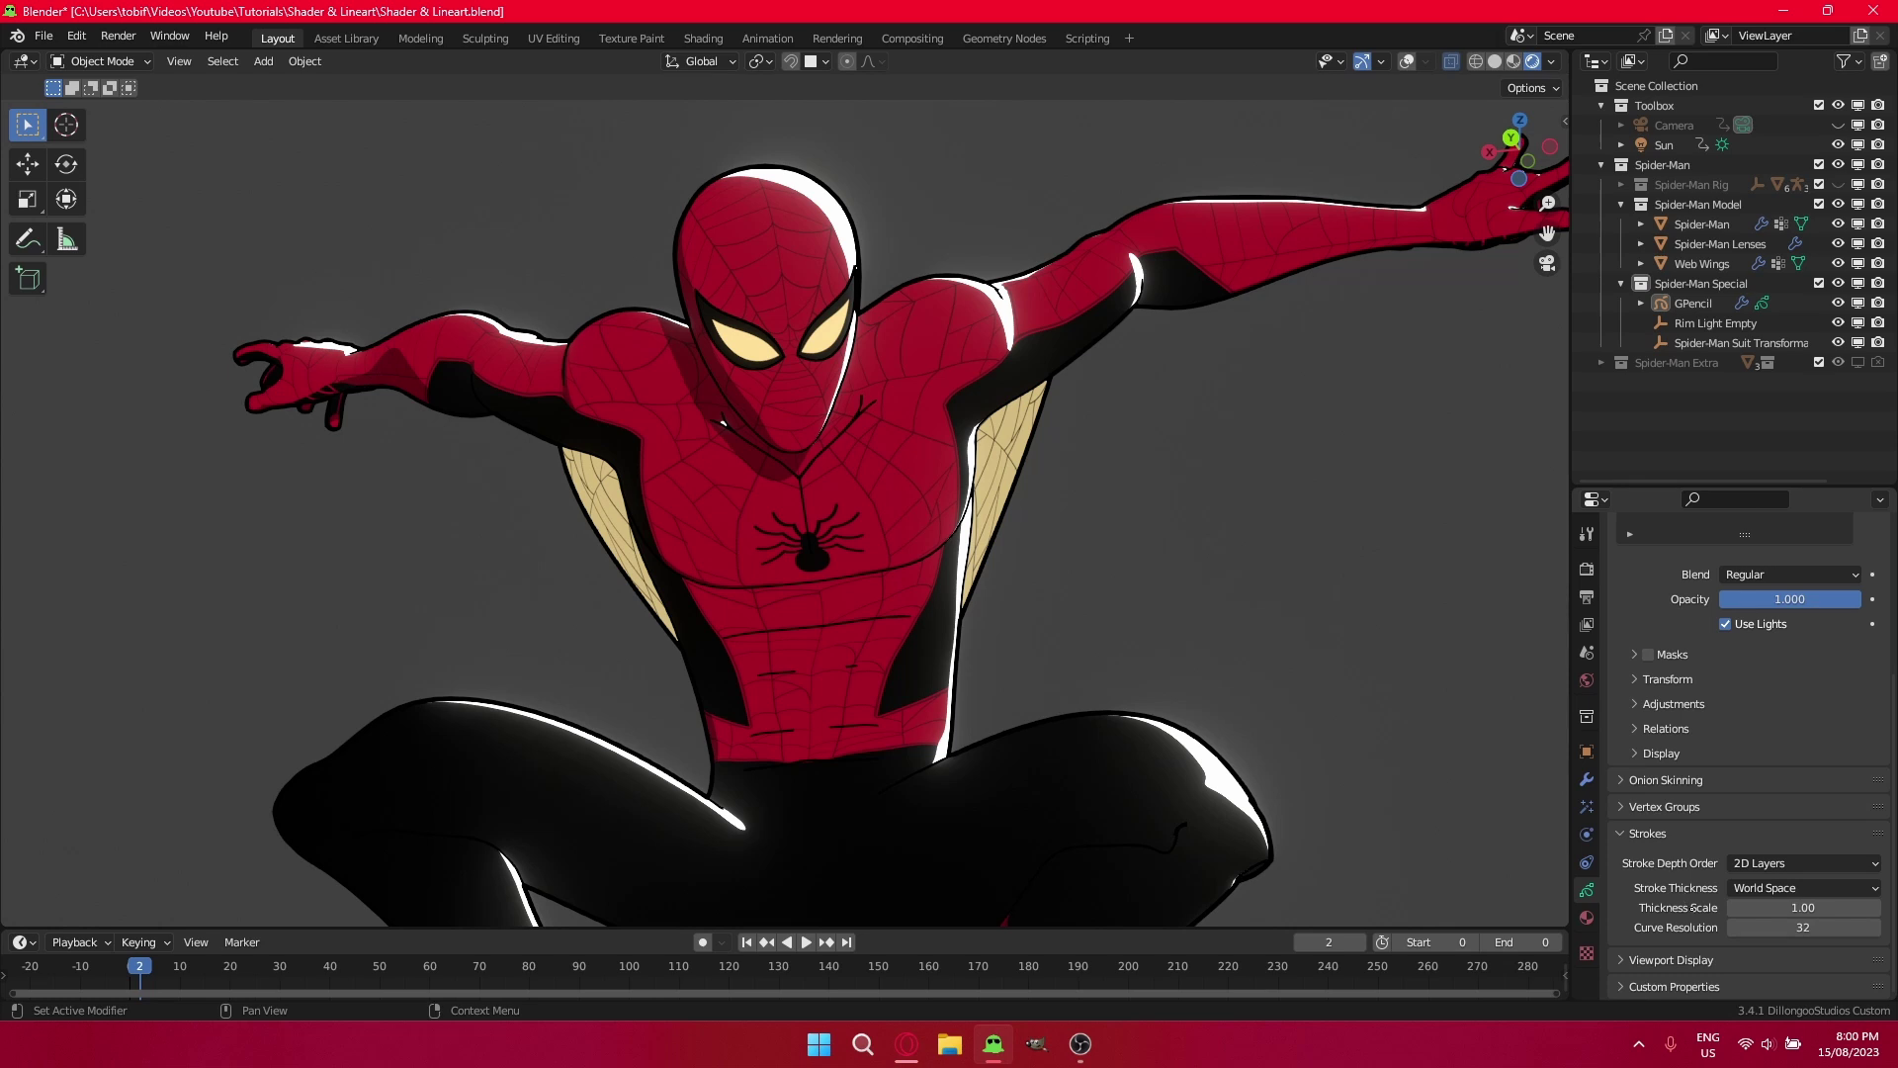
{"action": "left_click", "coordinate": [1784, 908]}
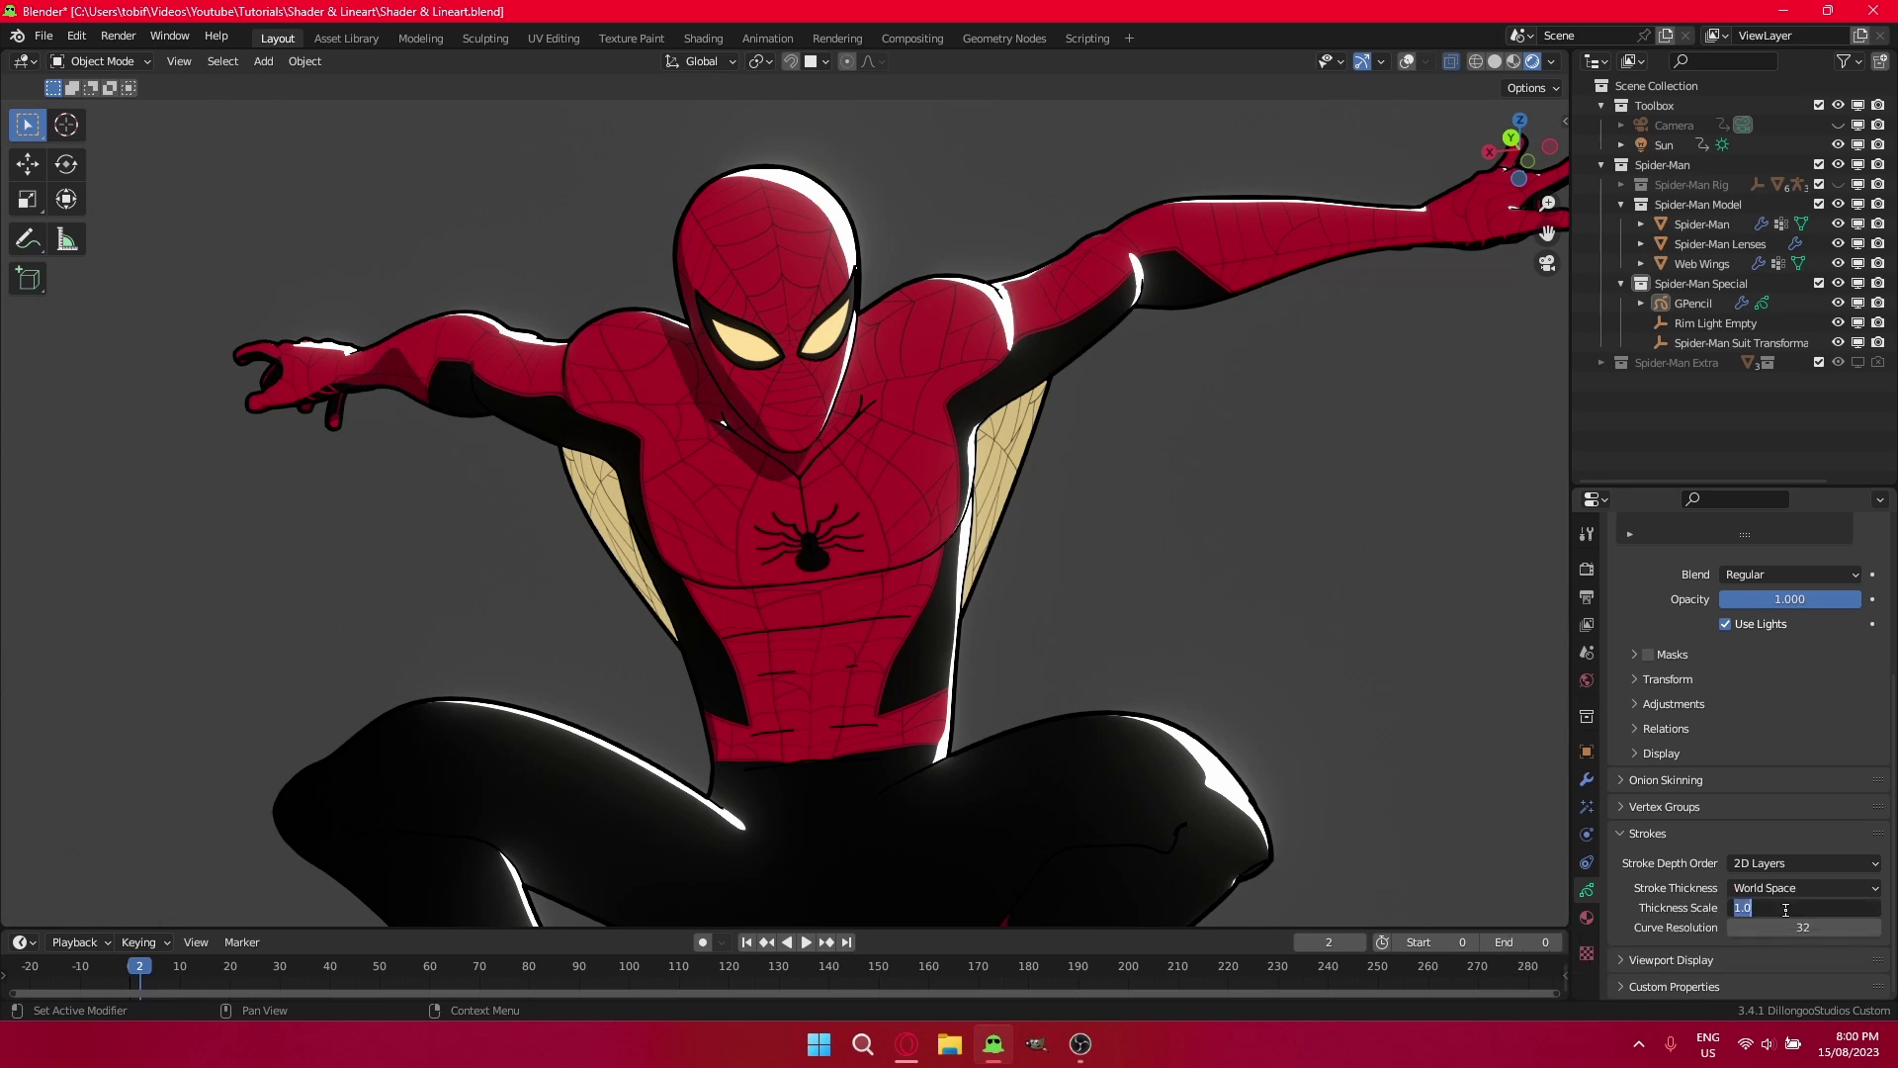
{"action": "left_click", "coordinate": [1786, 909]}
{"action": "type", "text": "/23"}
{"action": "key", "text": "BackSpace"}
{"action": "key", "text": "Return"}
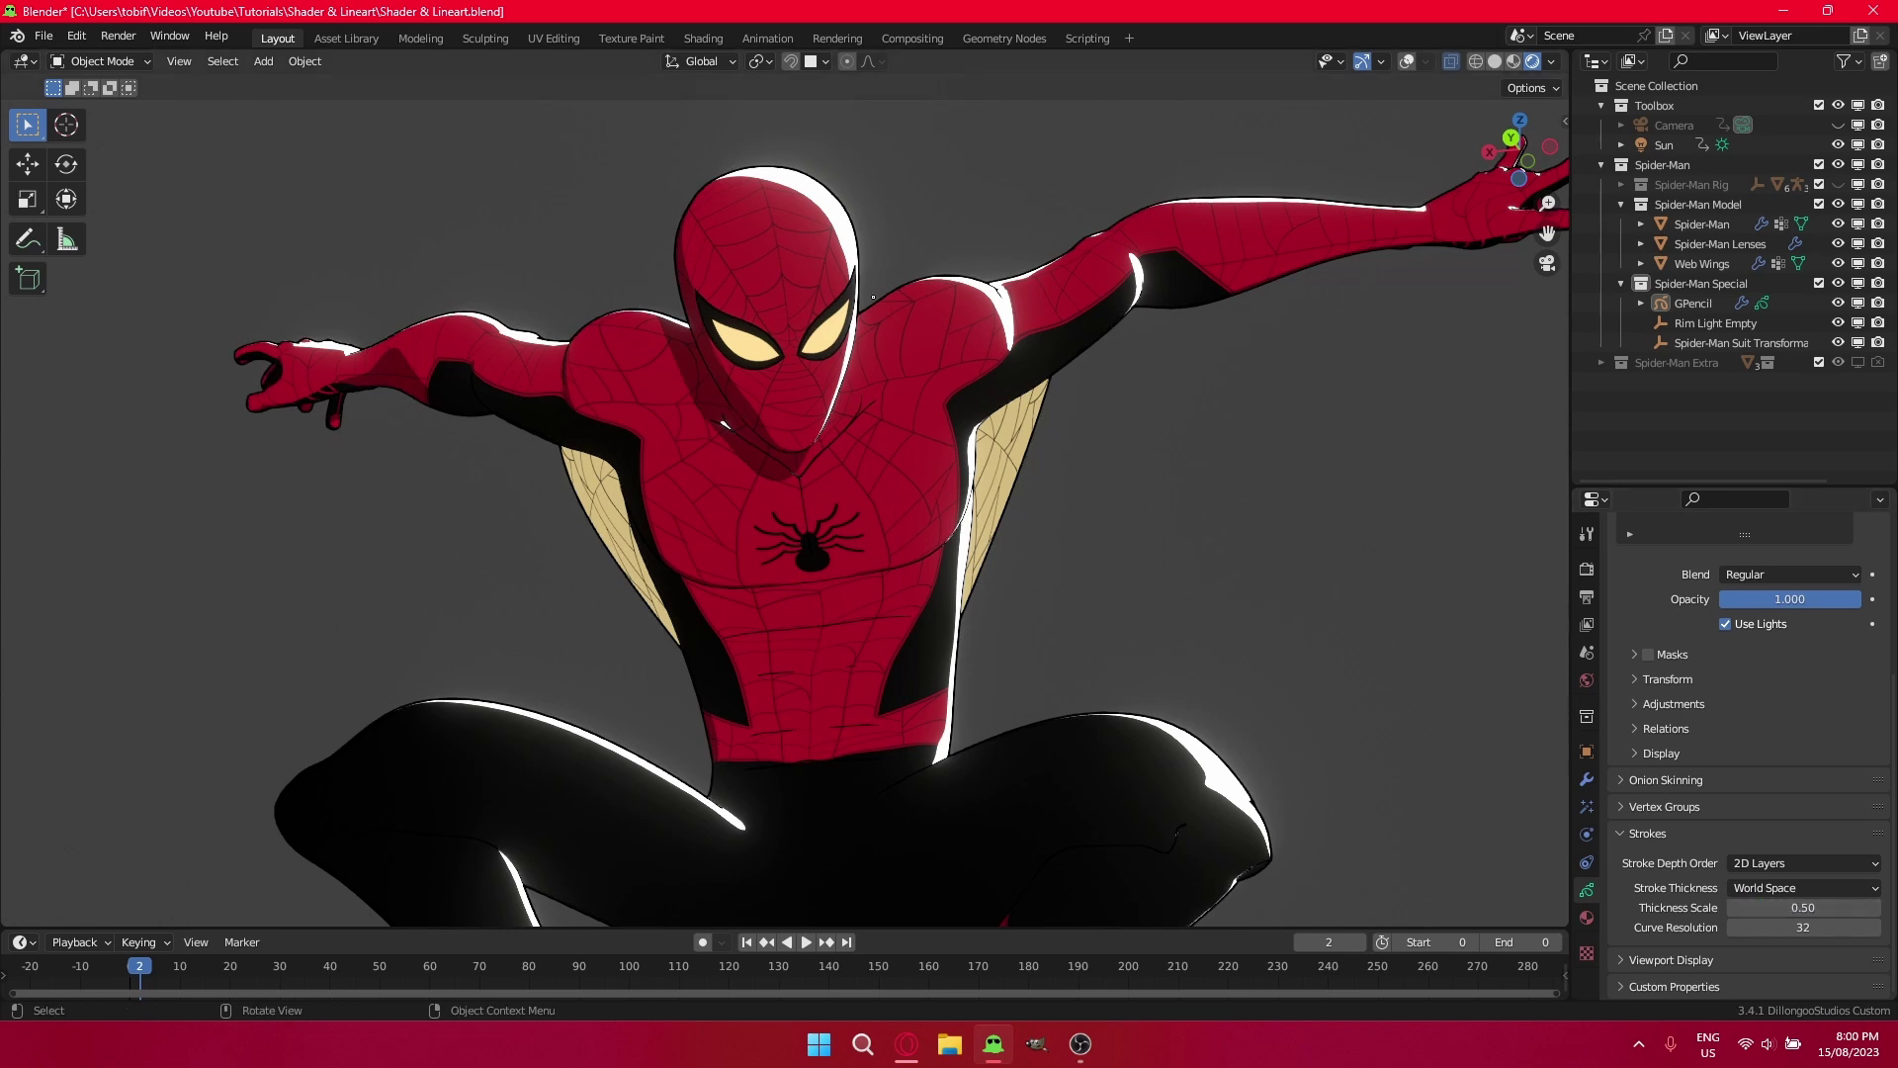
Examine the line thickness on Spider-Man's upper body and across the whole figure in the camera frame.
{"action": "scroll", "coordinate": [527, 309], "scroll_direction": "up", "scroll_amount": 8}
{"action": "scroll", "coordinate": [611, 422], "scroll_direction": "down", "scroll_amount": 6}
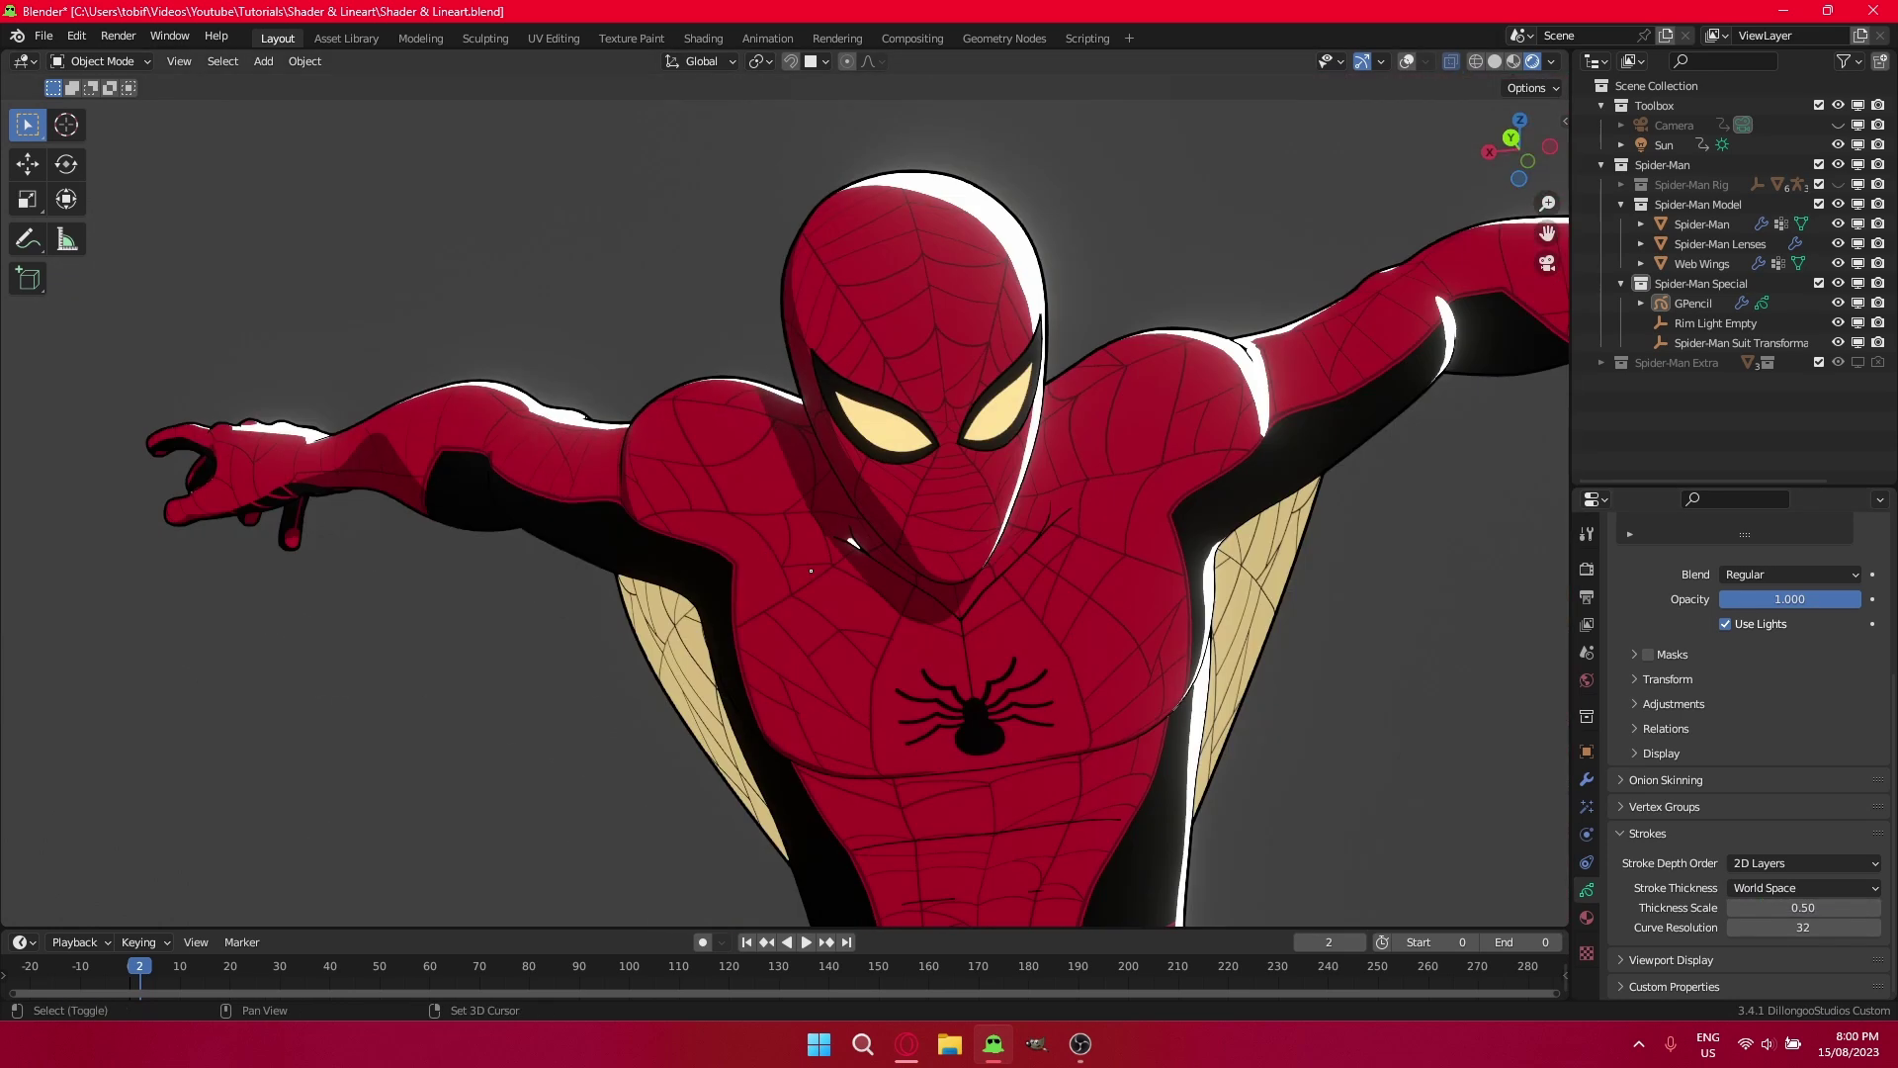
{"action": "middle_click_drag", "start_coordinate": [1307, 586], "coordinate": [1160, 363], "text": "shift"}
{"action": "scroll", "coordinate": [1160, 363], "scroll_direction": "down", "scroll_amount": 5}
{"action": "scroll", "coordinate": [1043, 427], "scroll_direction": "up", "scroll_amount": 3}
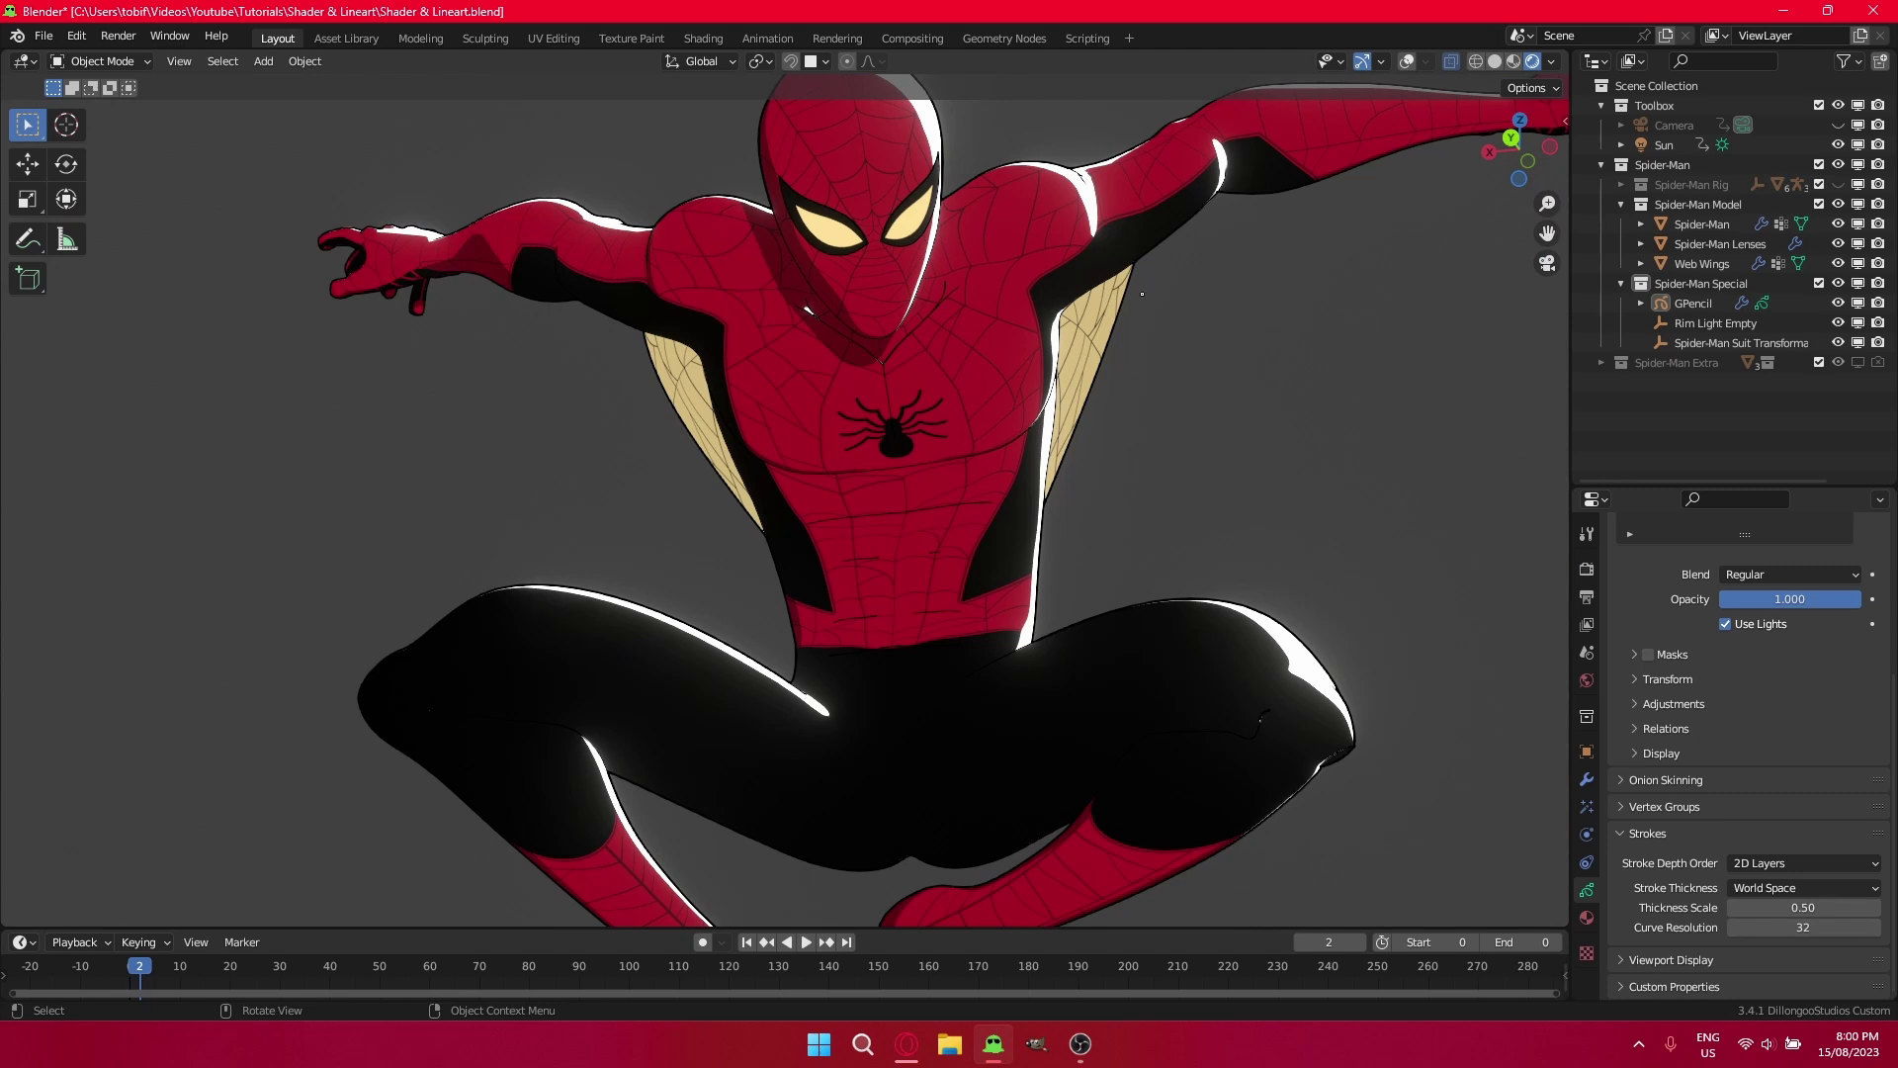
{"action": "scroll", "coordinate": [1143, 294], "scroll_direction": "down", "scroll_amount": 5}
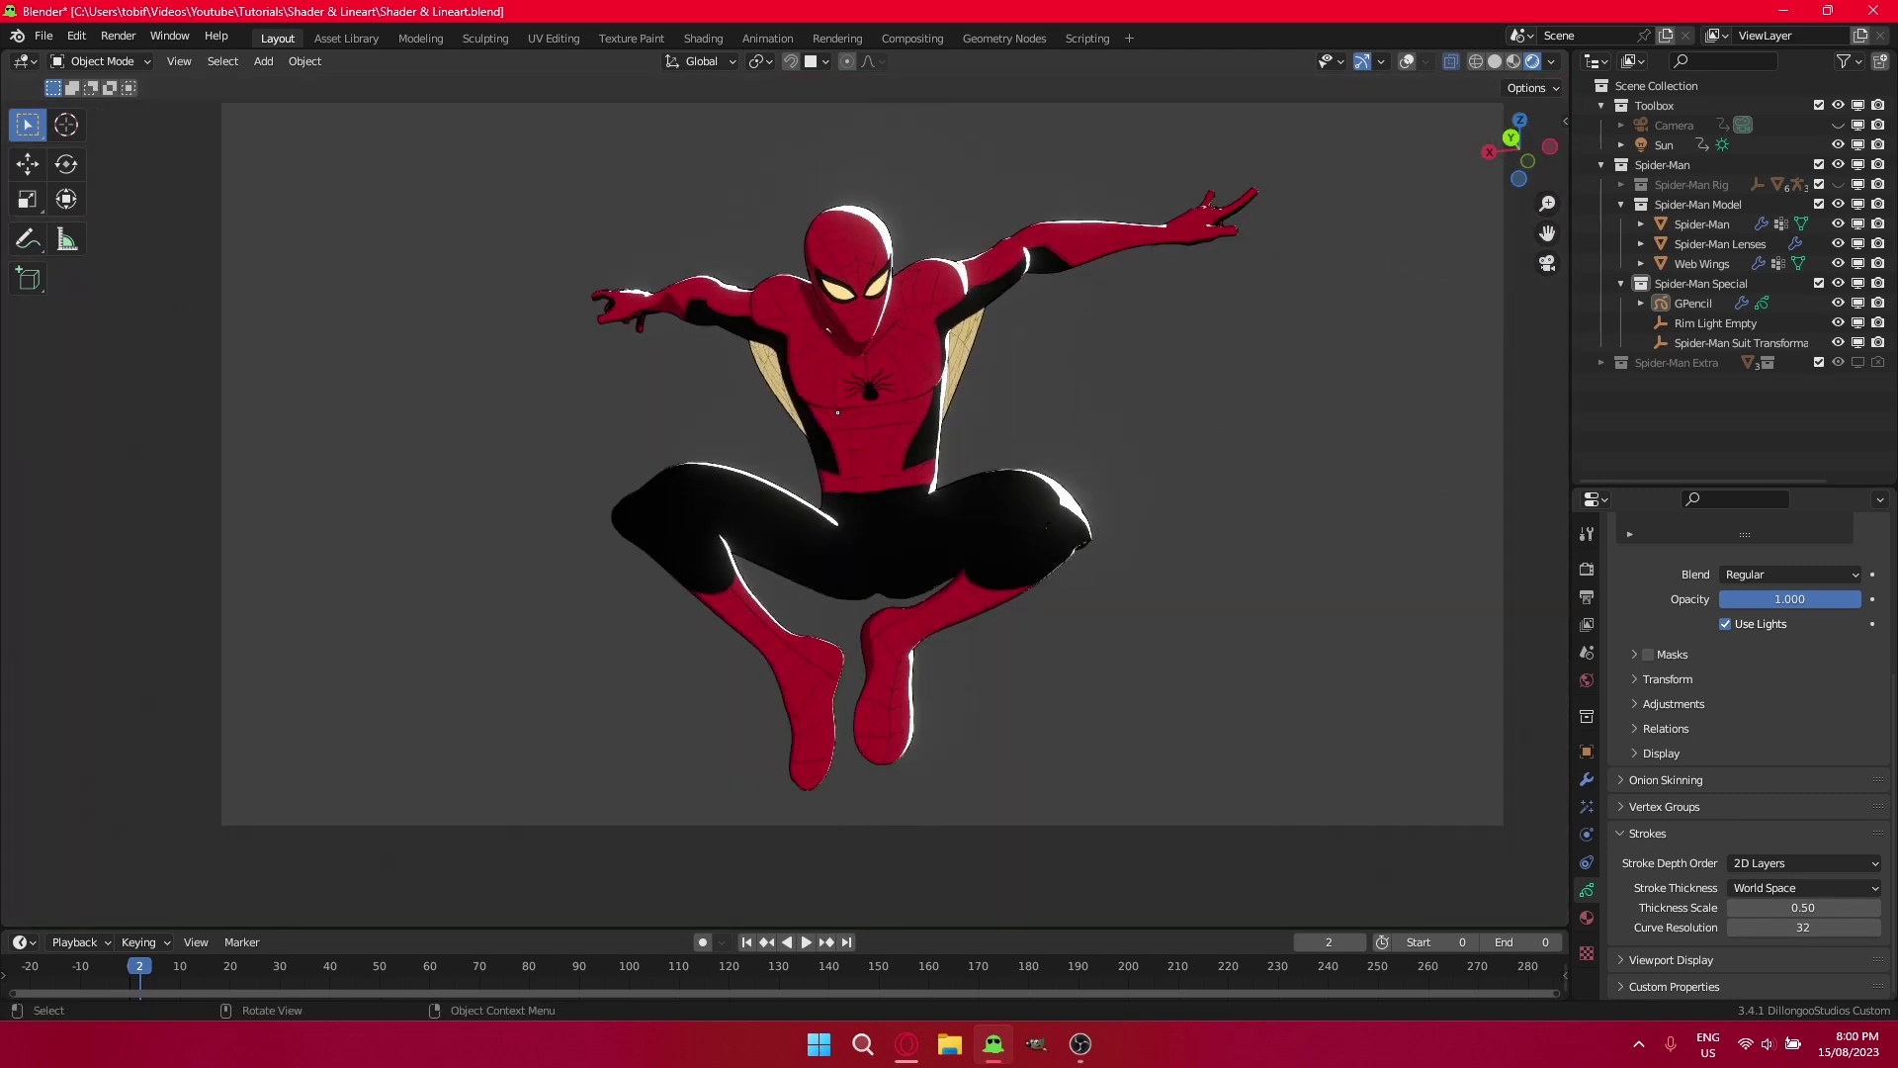
{"action": "middle_click_drag", "start_coordinate": [837, 412], "coordinate": [782, 436], "text": "shift"}
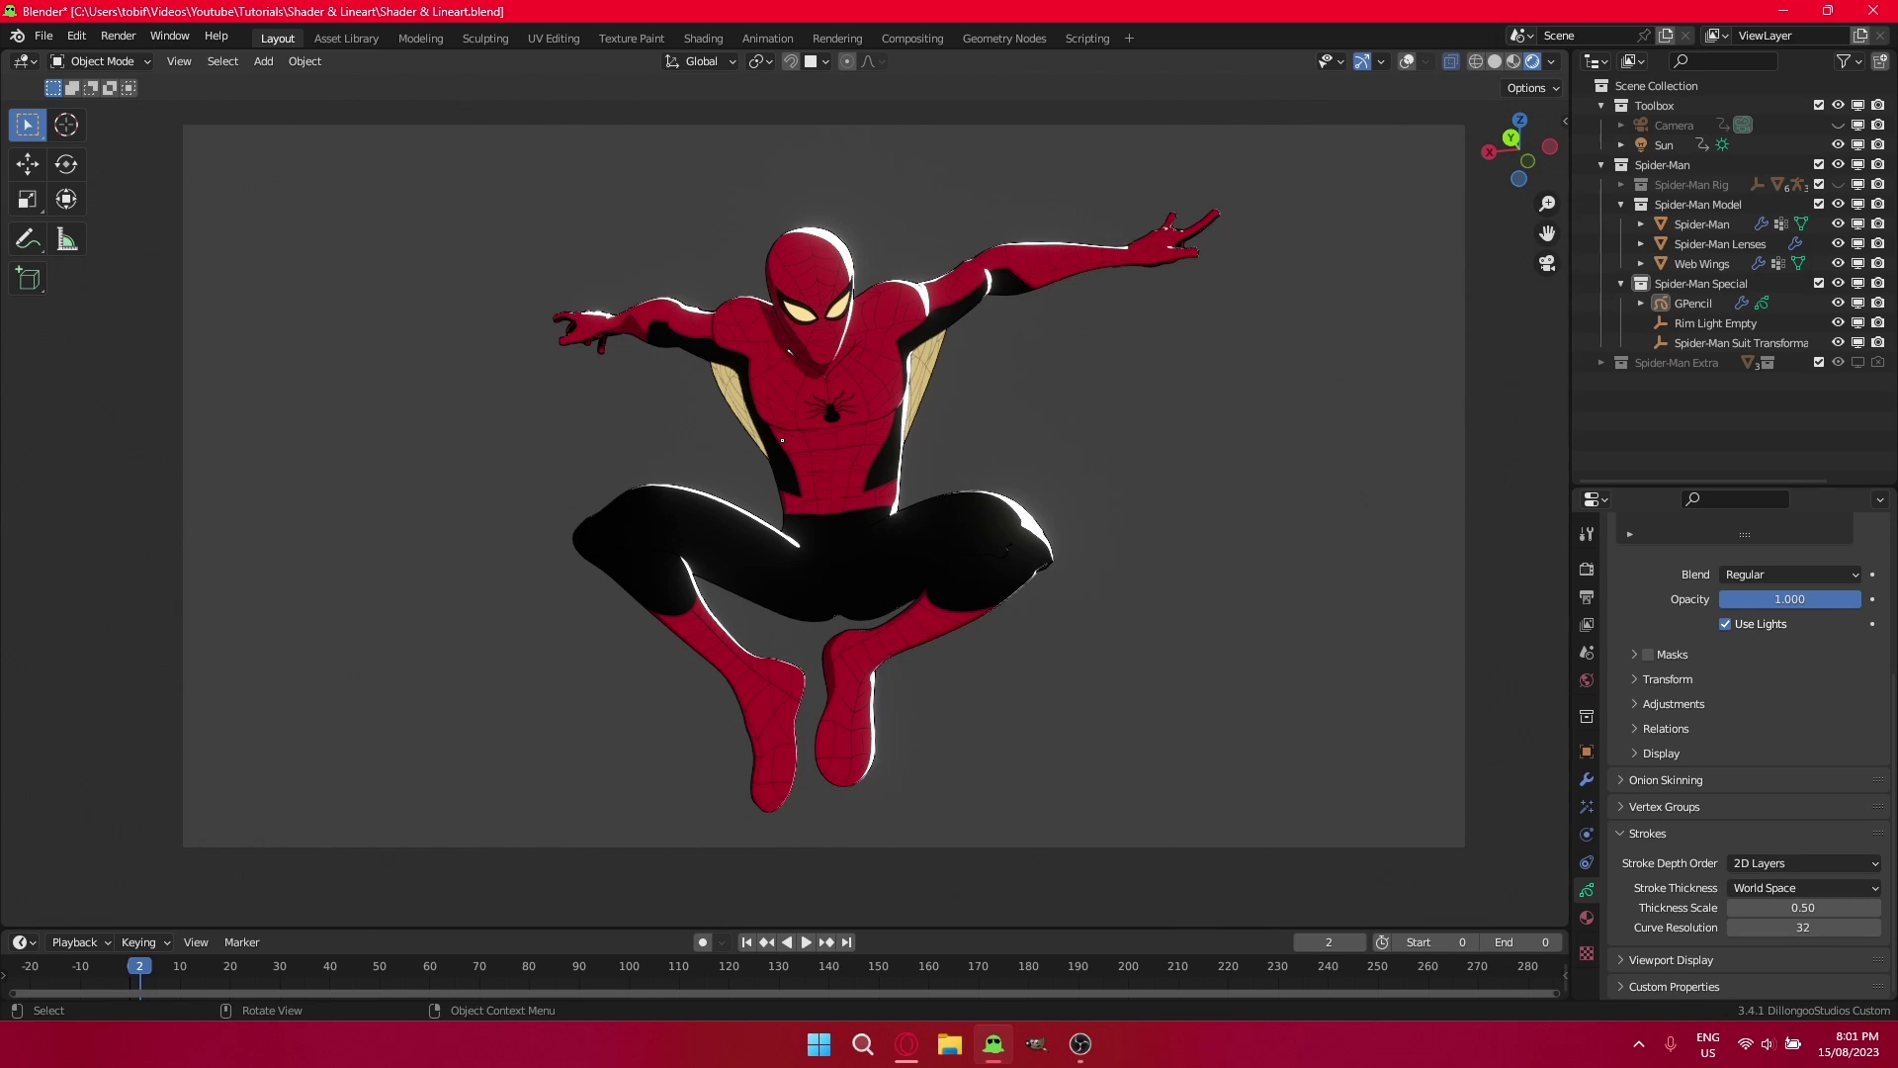
Select the Spider-Man mesh and open its material nodes in the Shading workspace.
{"action": "left_click", "coordinate": [787, 385]}
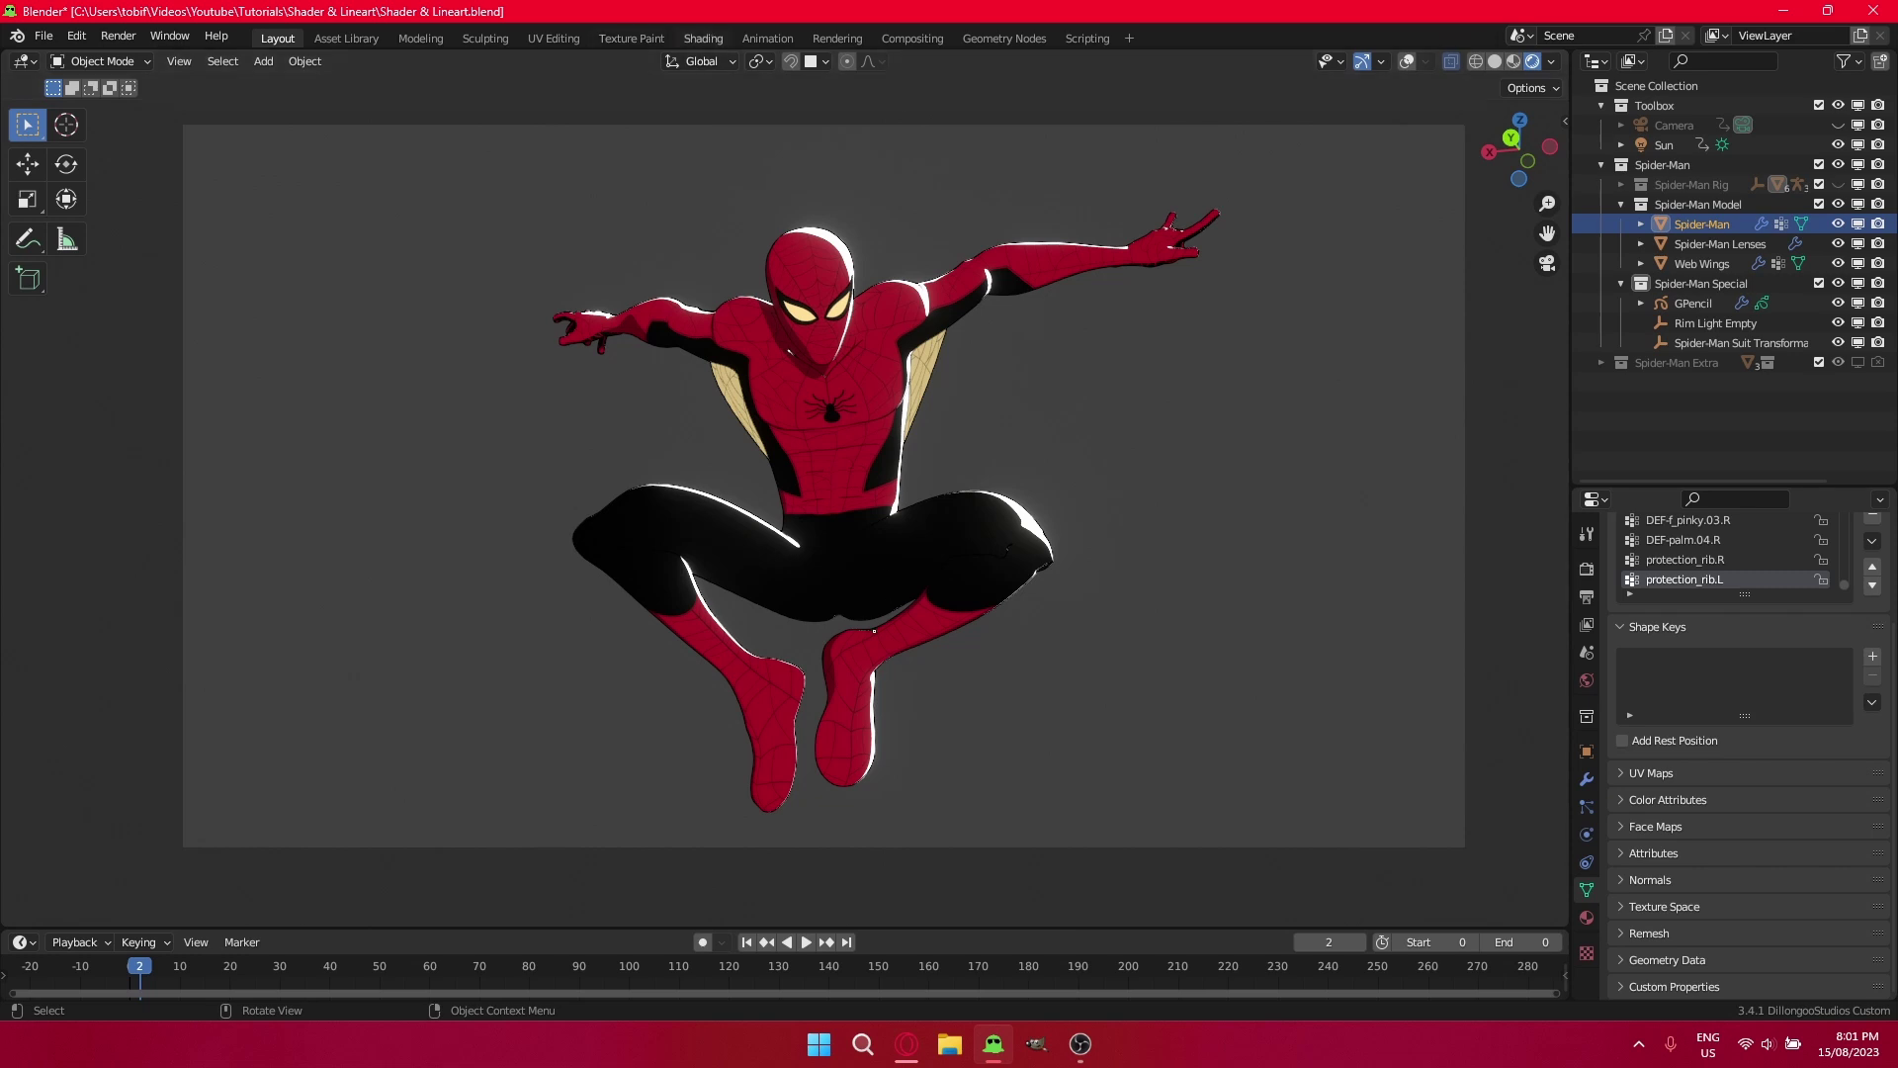
{"action": "left_click", "coordinate": [703, 38]}
{"action": "scroll", "coordinate": [791, 803], "scroll_direction": "up", "scroll_amount": 3}
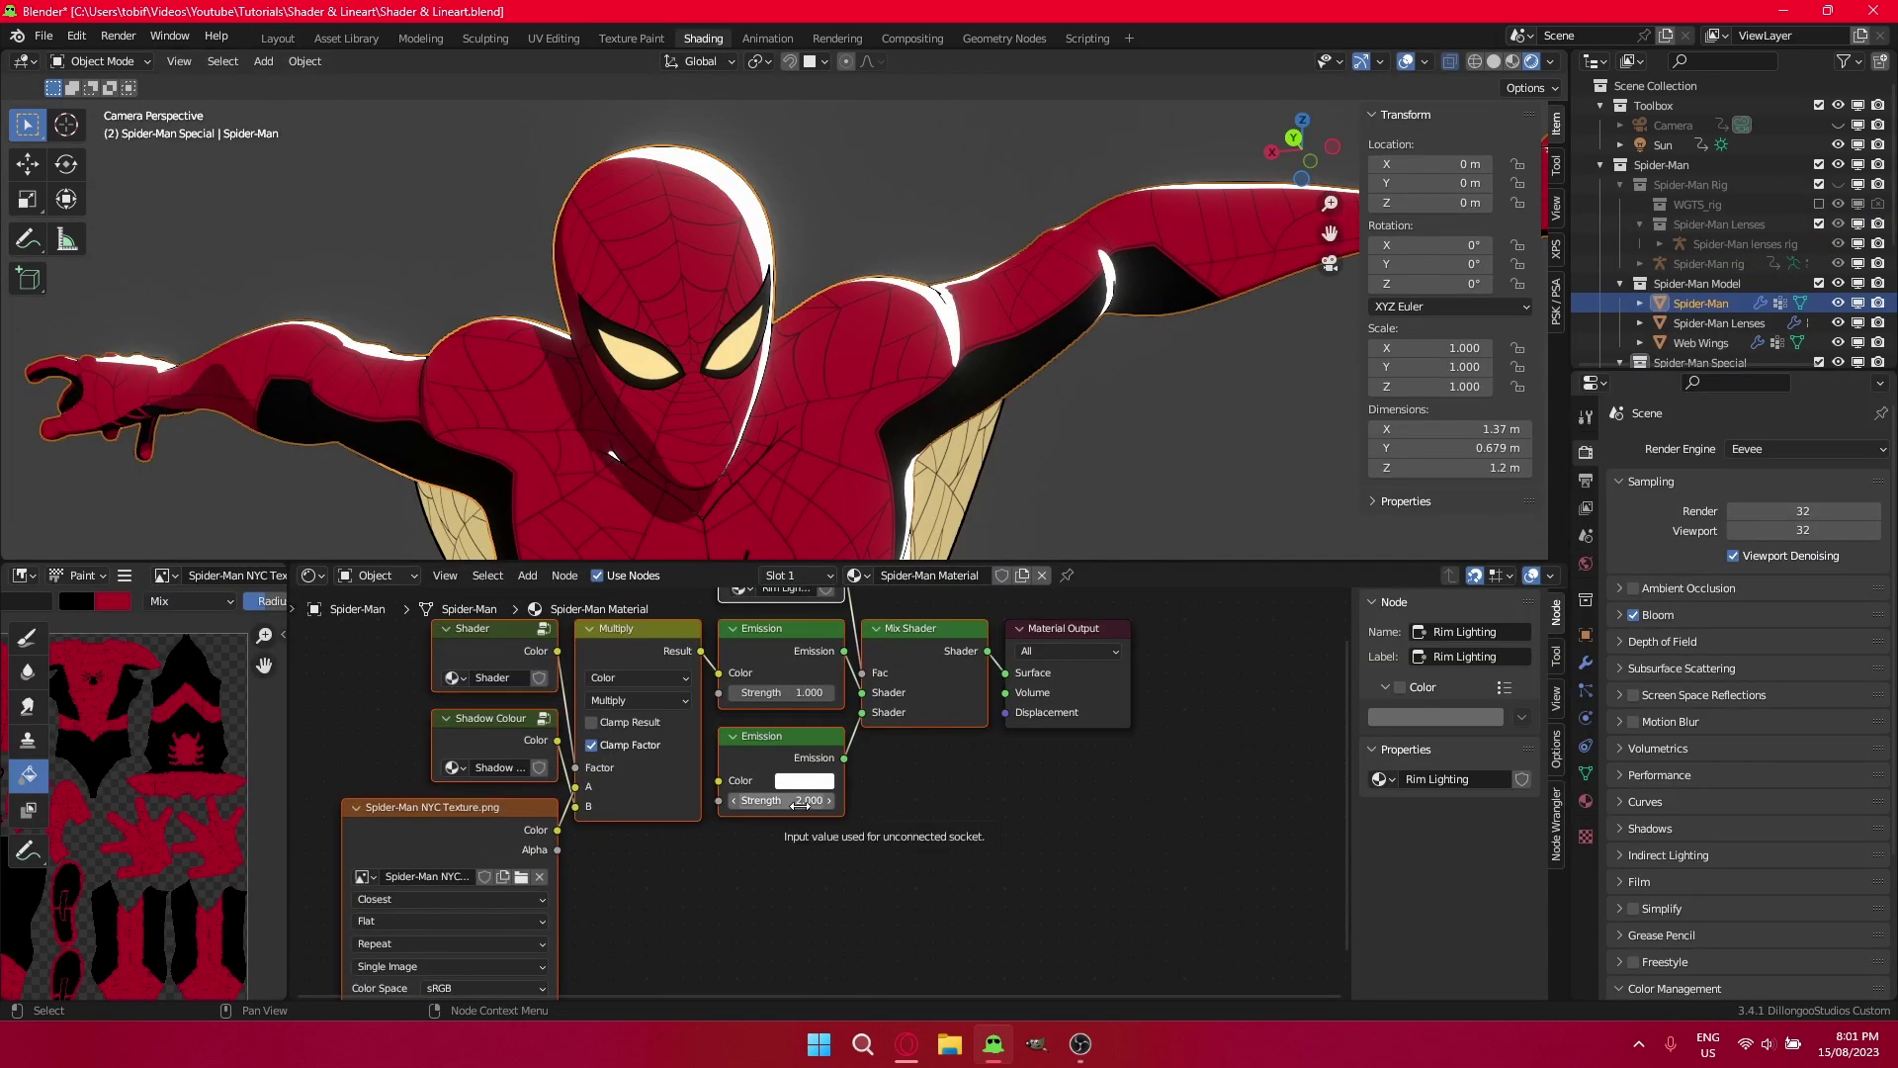
Test the white rim-light Emission node at strength 0 and return its strength to 2.
{"action": "left_click", "coordinate": [800, 802]}
{"action": "type", "text": "0"}
{"action": "key", "text": "Return"}
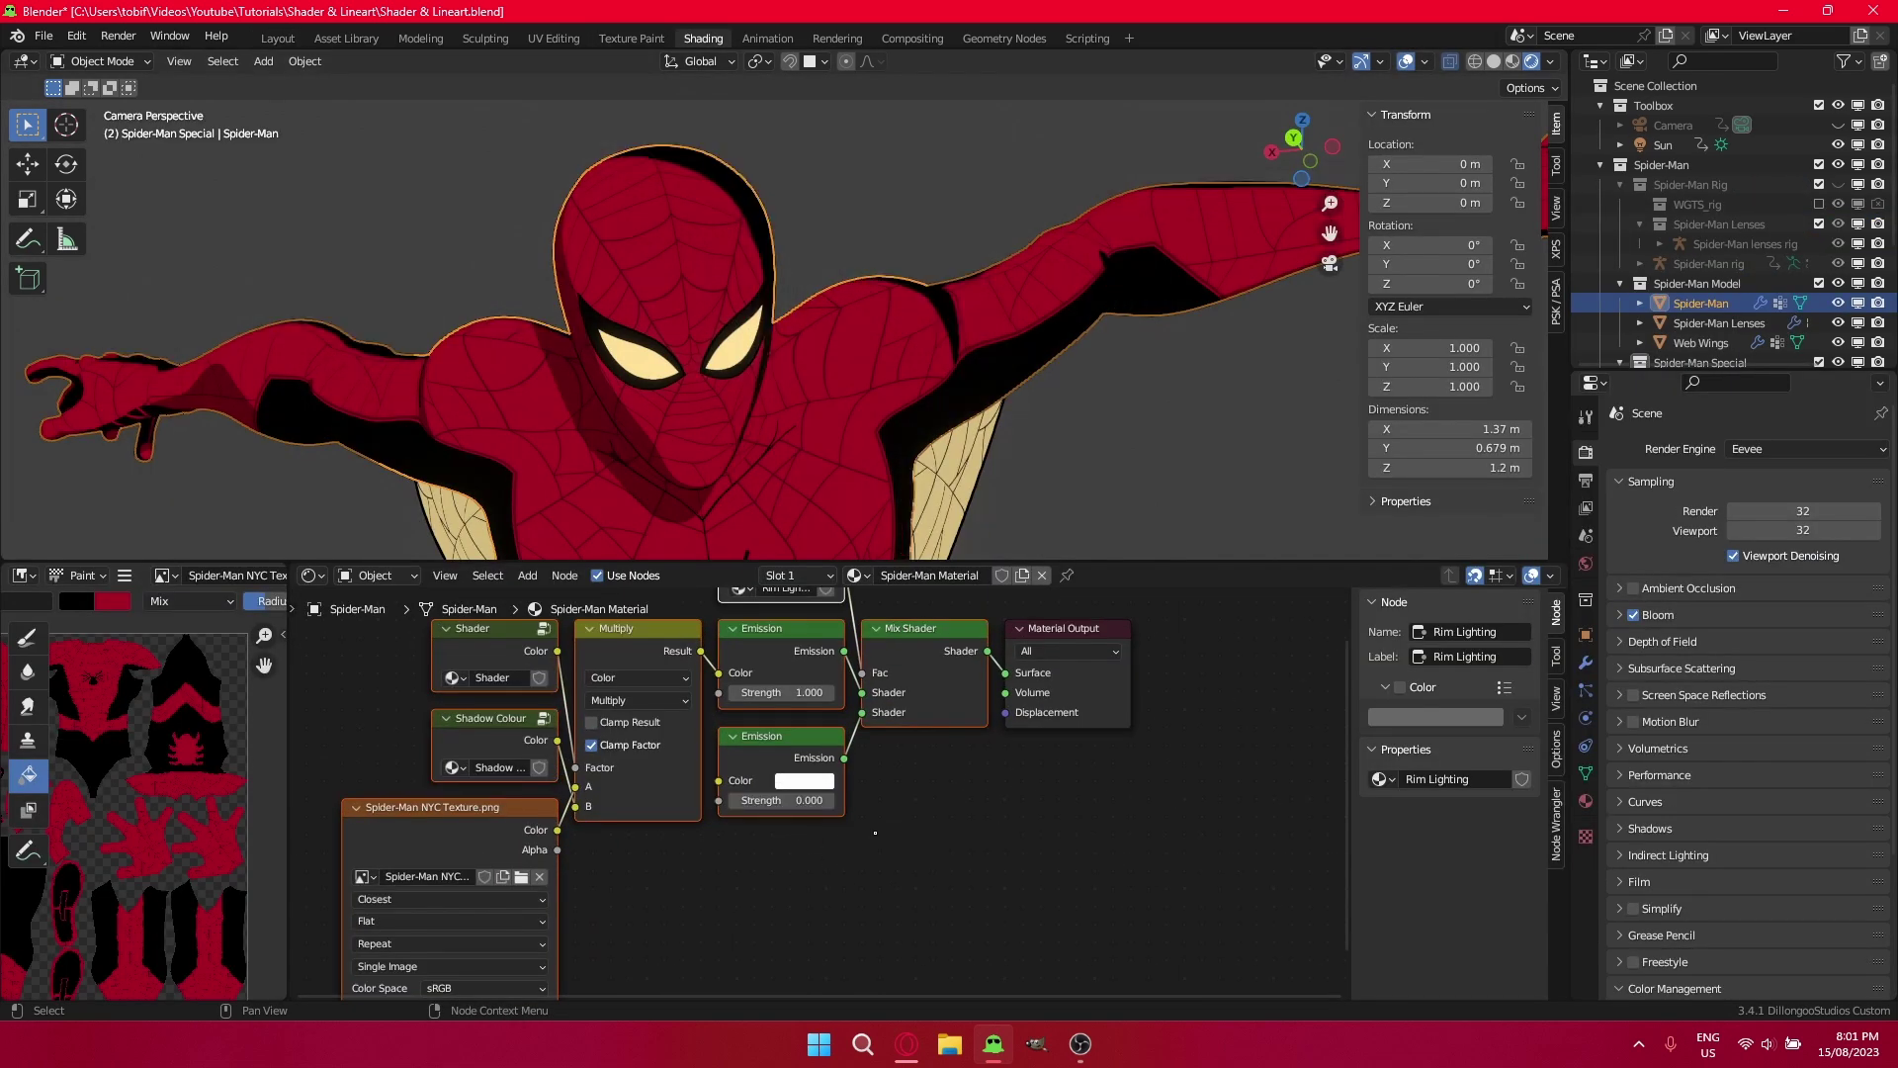
{"action": "left_click", "coordinate": [797, 801]}
{"action": "type", "text": "2"}
{"action": "key", "text": "Return"}
Open the Rim Lighting node group, make room beside the Group Output and add a Mix node set to Color.
{"action": "middle_click_drag", "start_coordinate": [898, 752], "coordinate": [967, 915]}
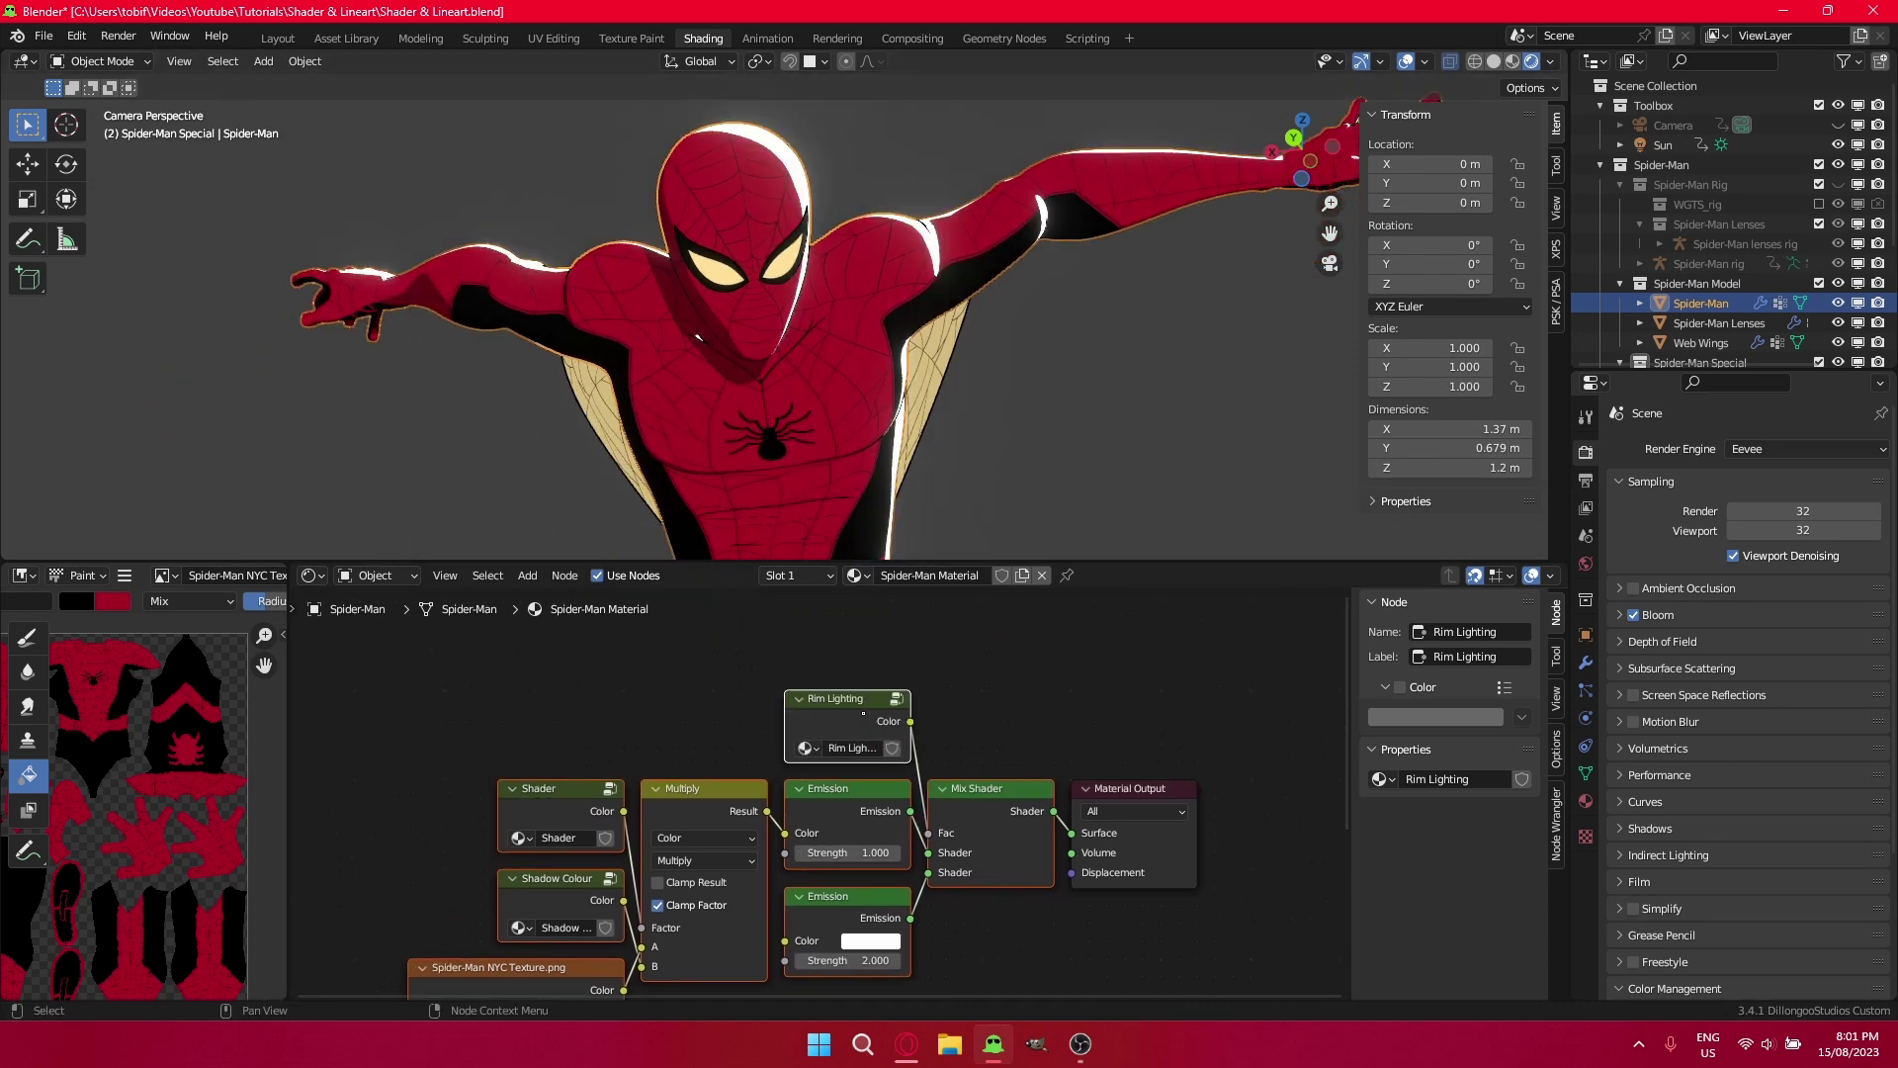
{"action": "key", "text": "Tab"}
{"action": "scroll", "coordinate": [857, 701], "scroll_direction": "down", "scroll_amount": 4}
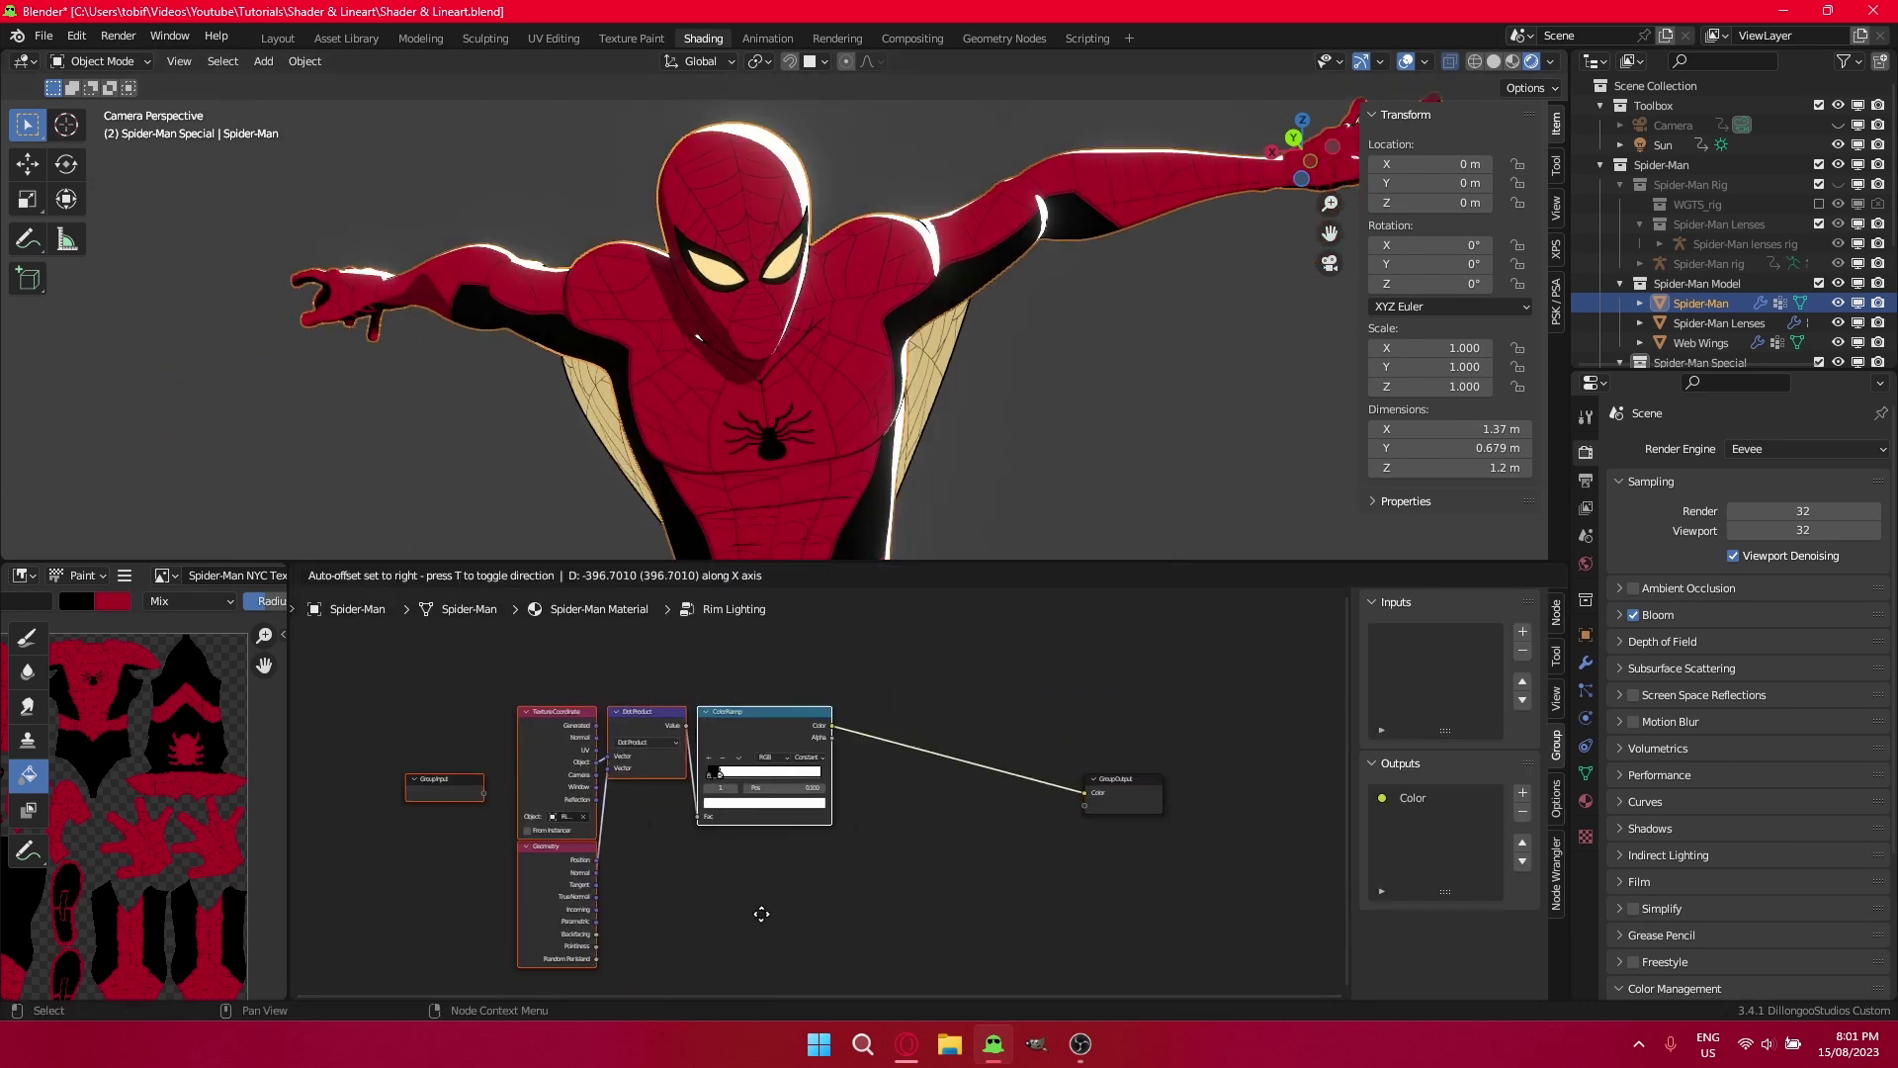
{"action": "key", "text": "shift+a"}
{"action": "left_click", "coordinate": [899, 711]}
{"action": "type", "text": "mic"}
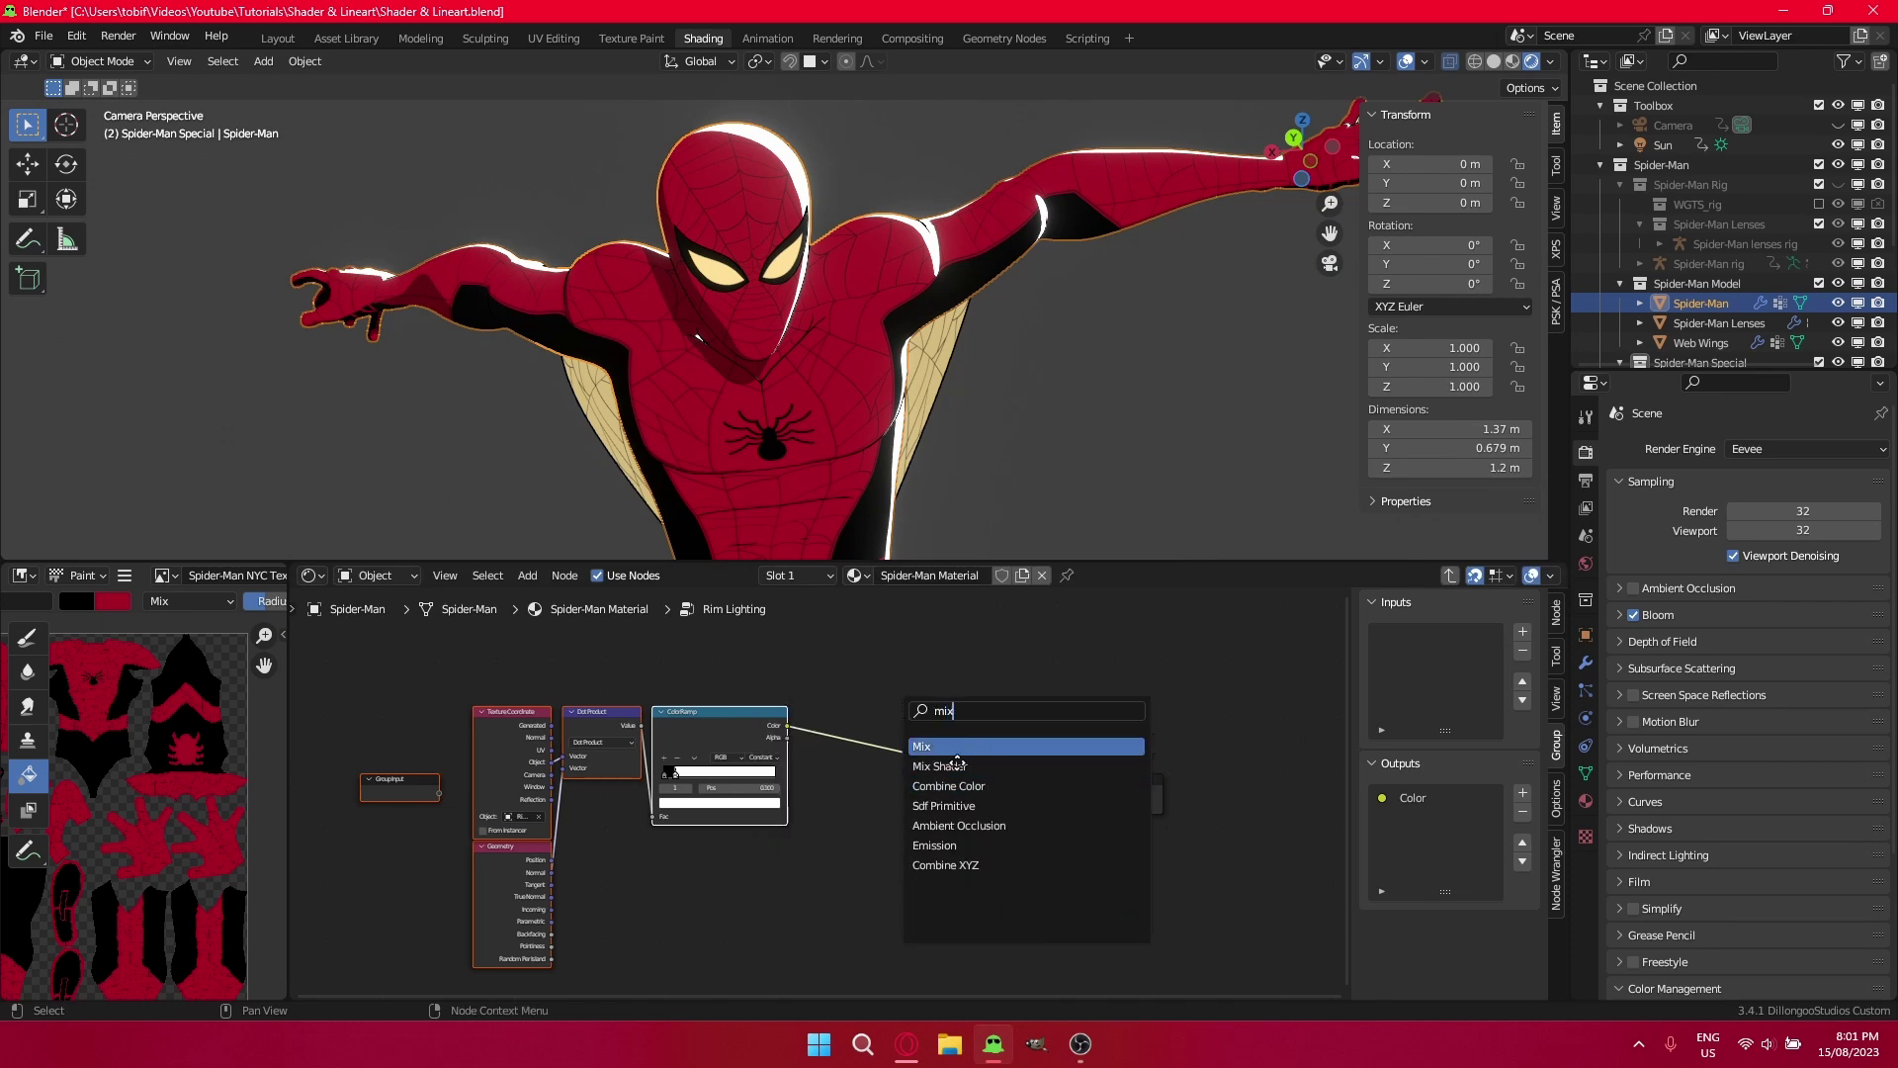
{"action": "left_click", "coordinate": [925, 747]}
{"action": "left_click", "coordinate": [870, 854]}
{"action": "left_click", "coordinate": [870, 897]}
{"action": "scroll", "coordinate": [887, 935], "scroll_direction": "up", "scroll_amount": 2}
{"action": "left_click", "coordinate": [883, 935]}
{"action": "left_click_drag", "start_coordinate": [924, 895], "coordinate": [855, 895]}
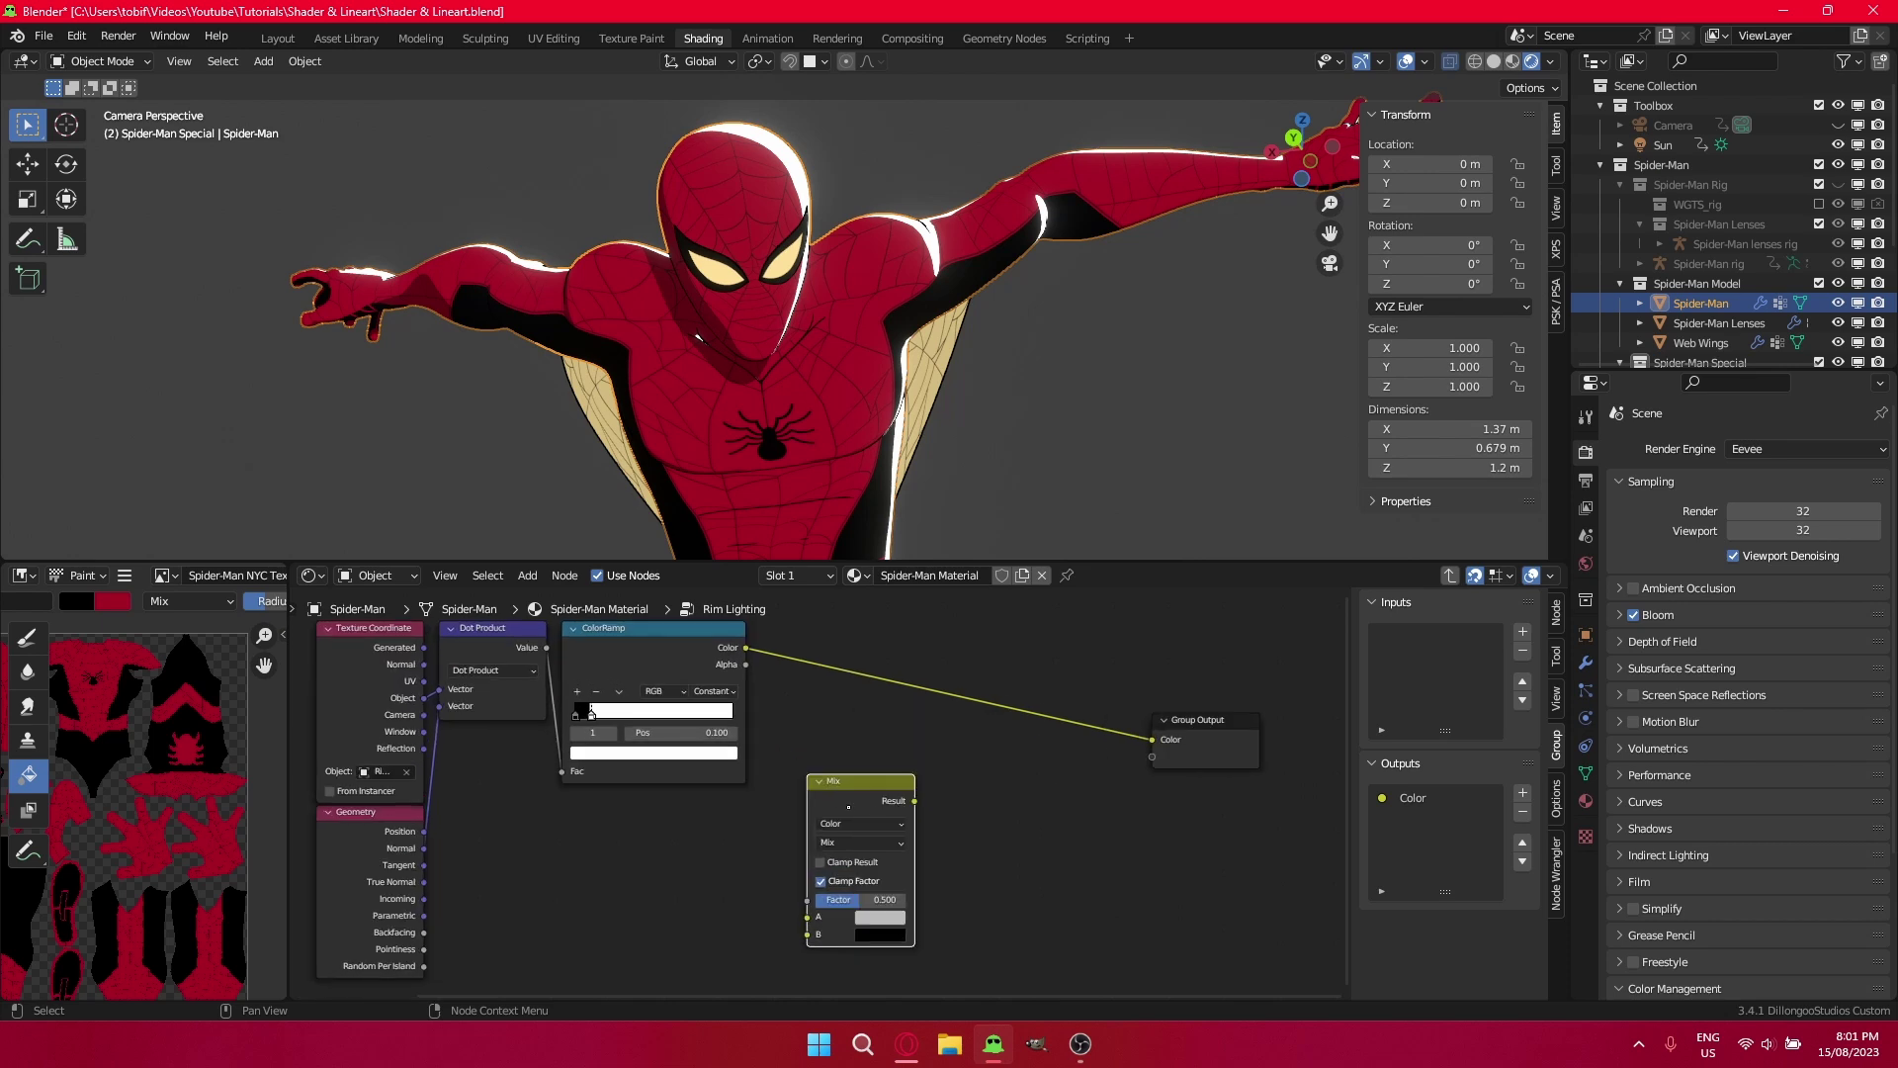
Insert the Mix node between the ColorRamp and Group Output, testing its factor at 1 and returning it to 0.
{"action": "left_click_drag", "start_coordinate": [841, 793], "coordinate": [793, 640]}
{"action": "scroll", "coordinate": [833, 748], "scroll_direction": "up", "scroll_amount": 2}
{"action": "left_click", "coordinate": [832, 749]}
{"action": "type", "text": "1"}
{"action": "key", "text": "Return"}
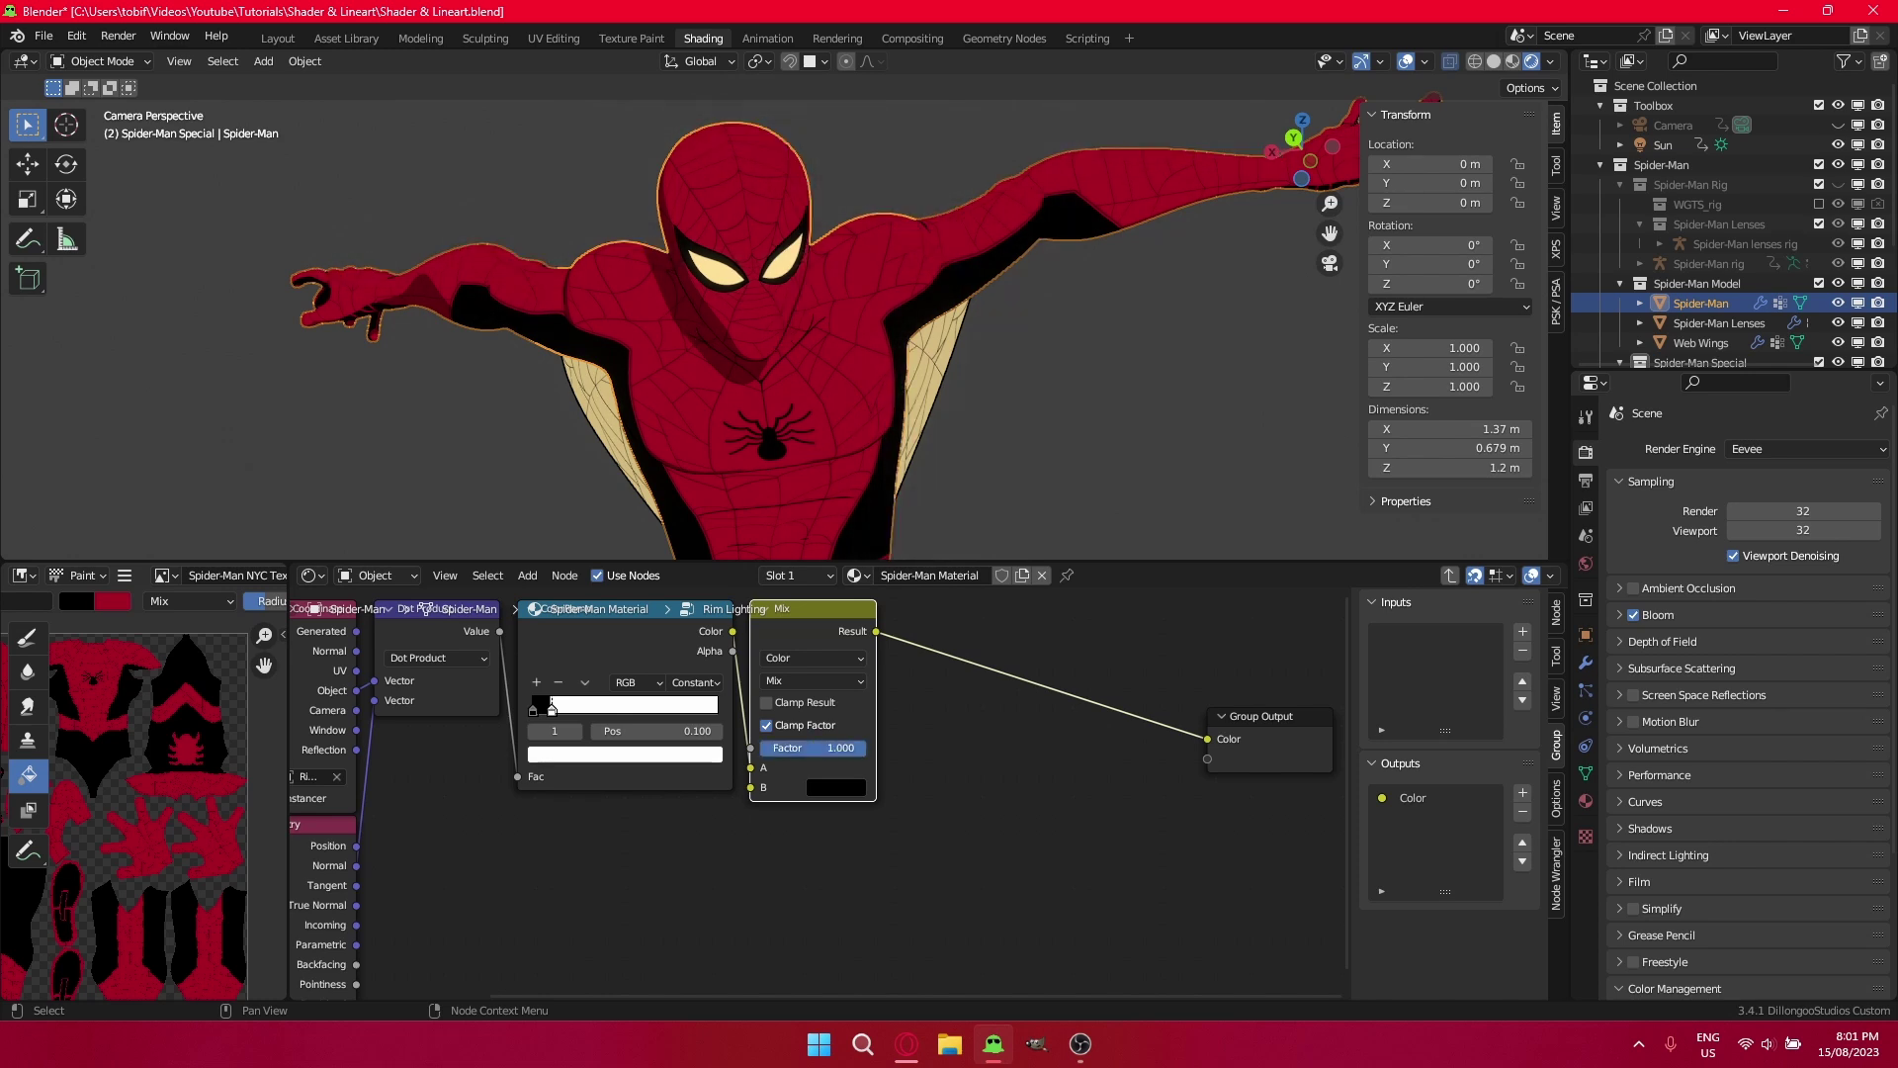
{"action": "left_click_drag", "start_coordinate": [862, 749], "coordinate": [761, 748]}
{"action": "scroll", "coordinate": [614, 791], "scroll_direction": "down", "scroll_amount": 4}
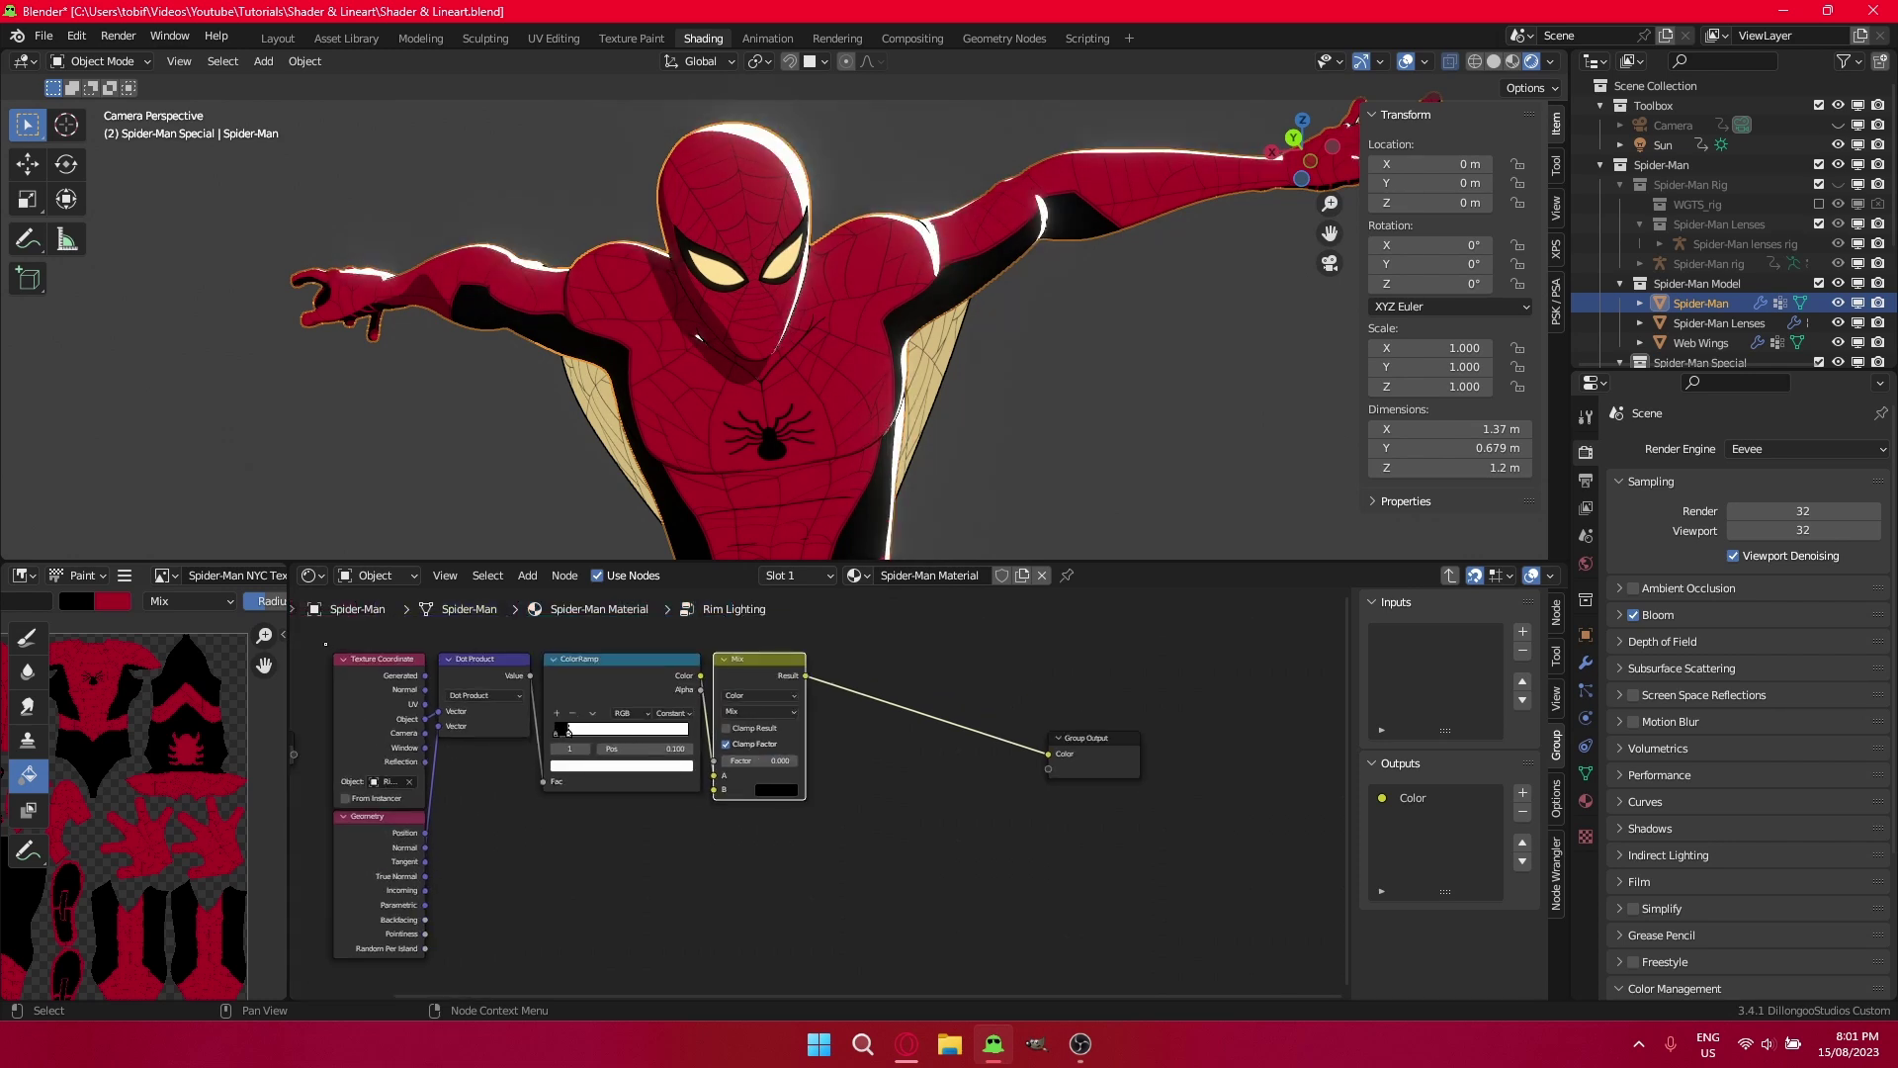